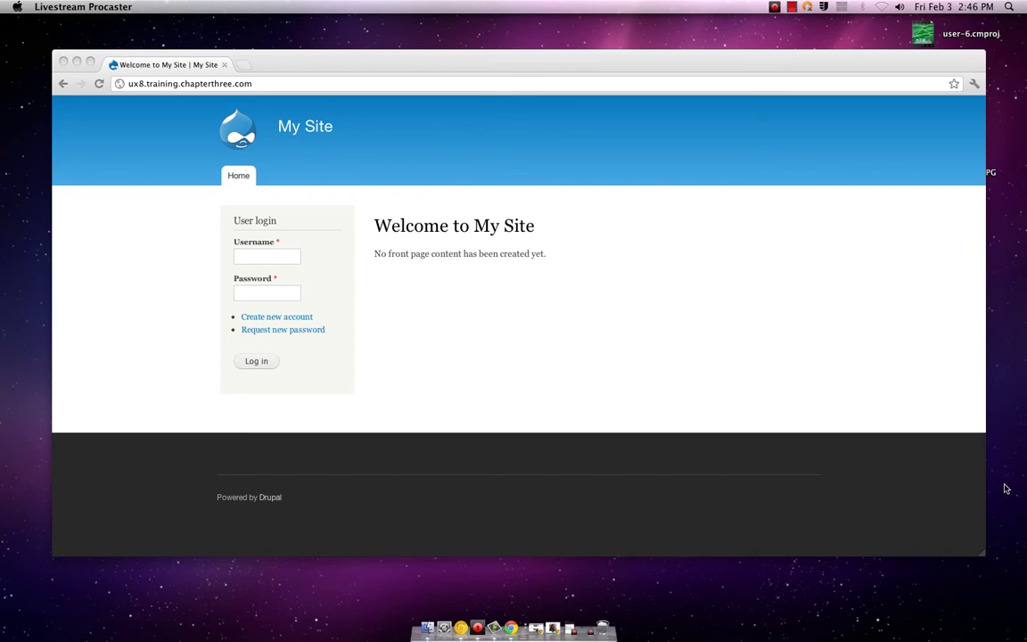
- Bring the Chrome window showing the My Site login page to the front and maximize it
left_click(733, 72)
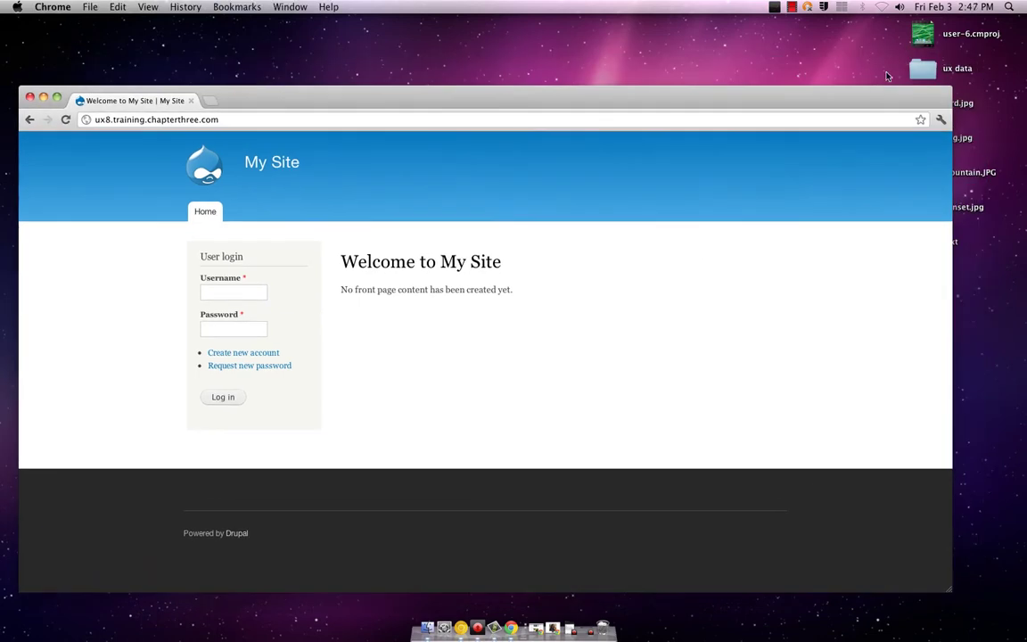
left_click(917, 69)
left_click_drag(917, 69, 917, 69)
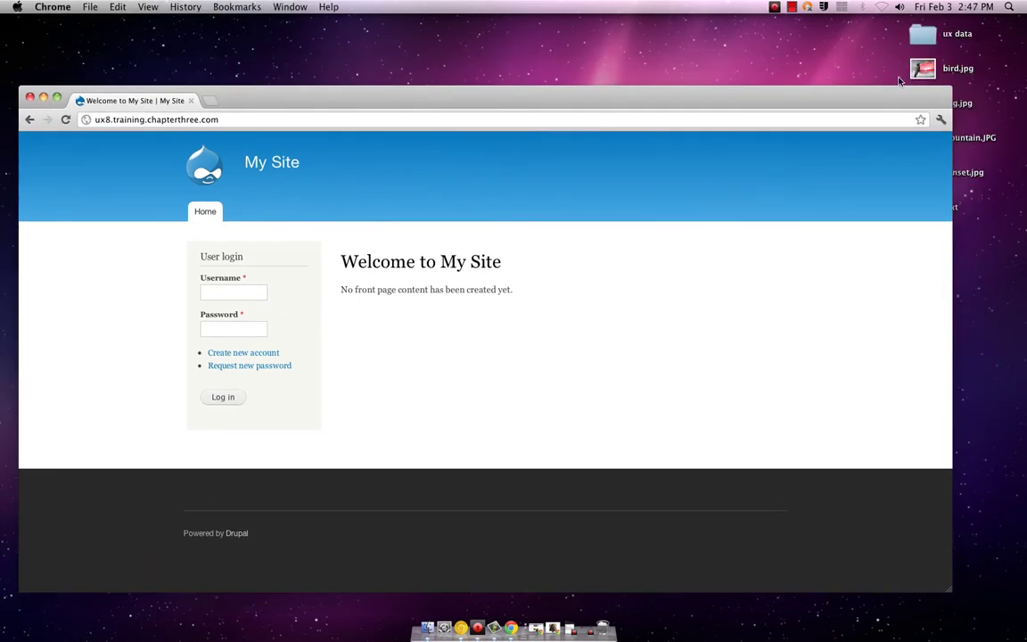
left_click_drag(774, 93, 806, 53)
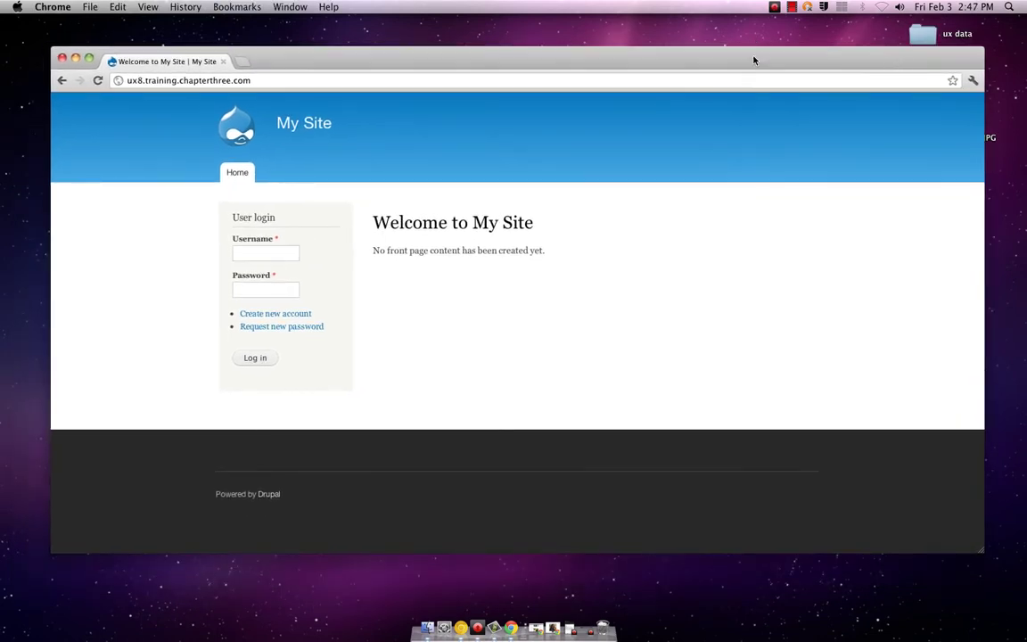
left_click(87, 57)
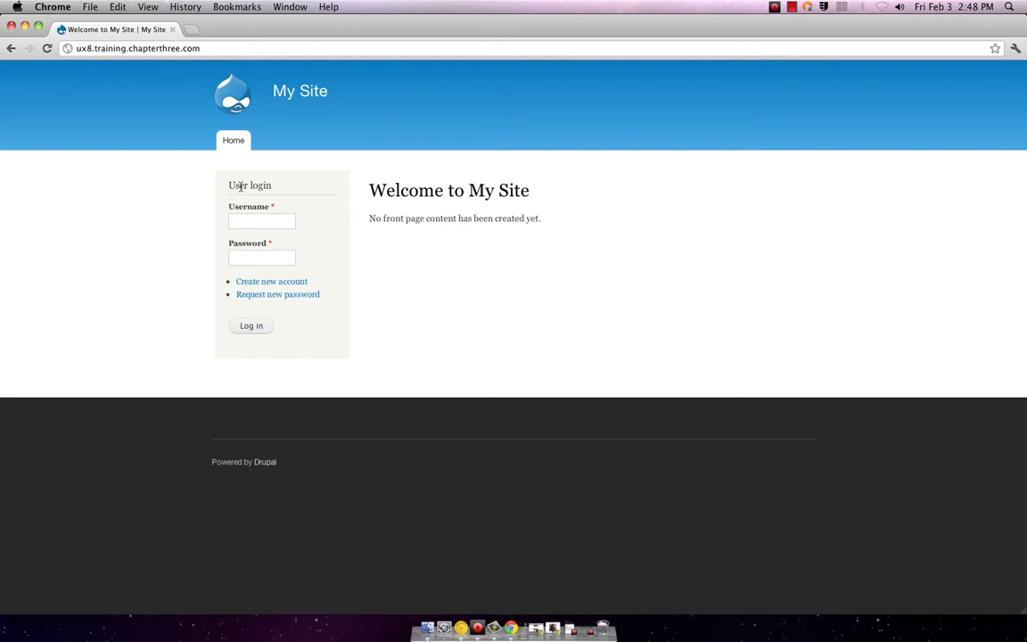
- Log in with the administrator username and password, re-entering the password after the failed first attempt
left_click(249, 220)
type("a")
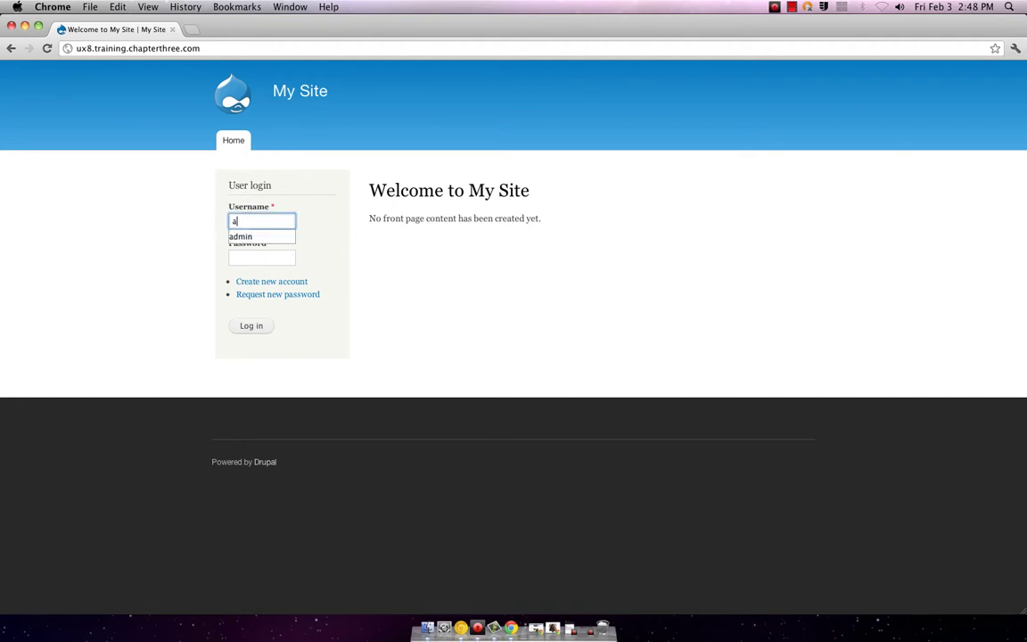
type("dmin")
key("Tab")
type("adm")
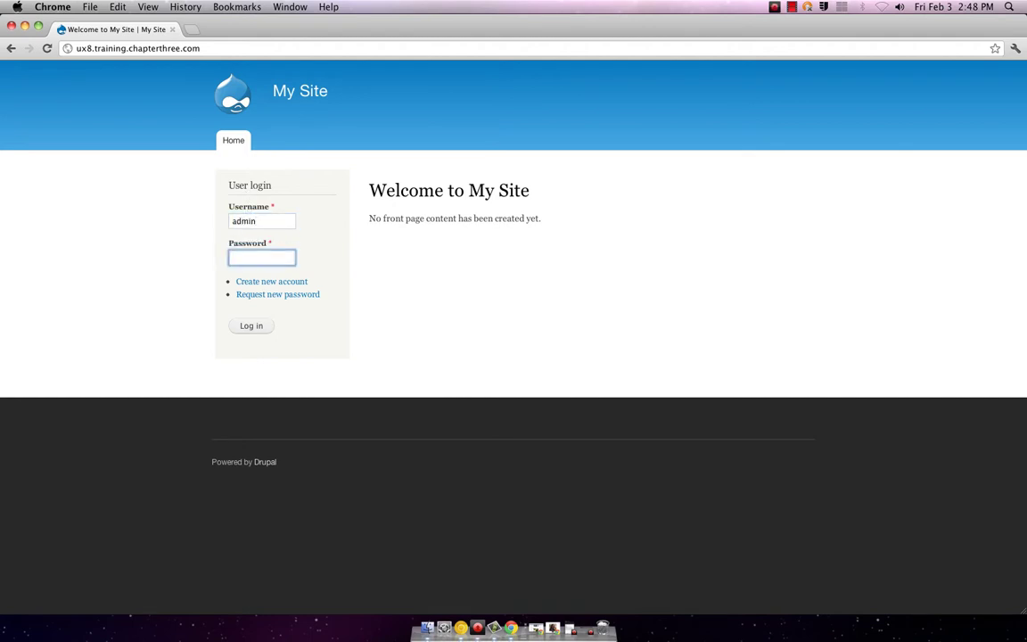
type("in12")
key("Return")
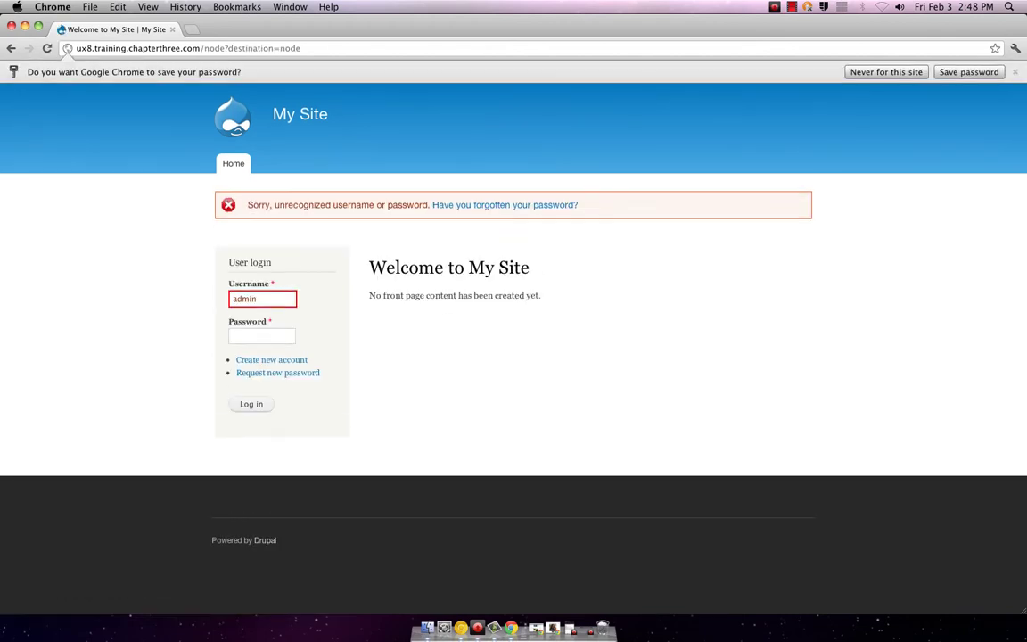
key("Tab")
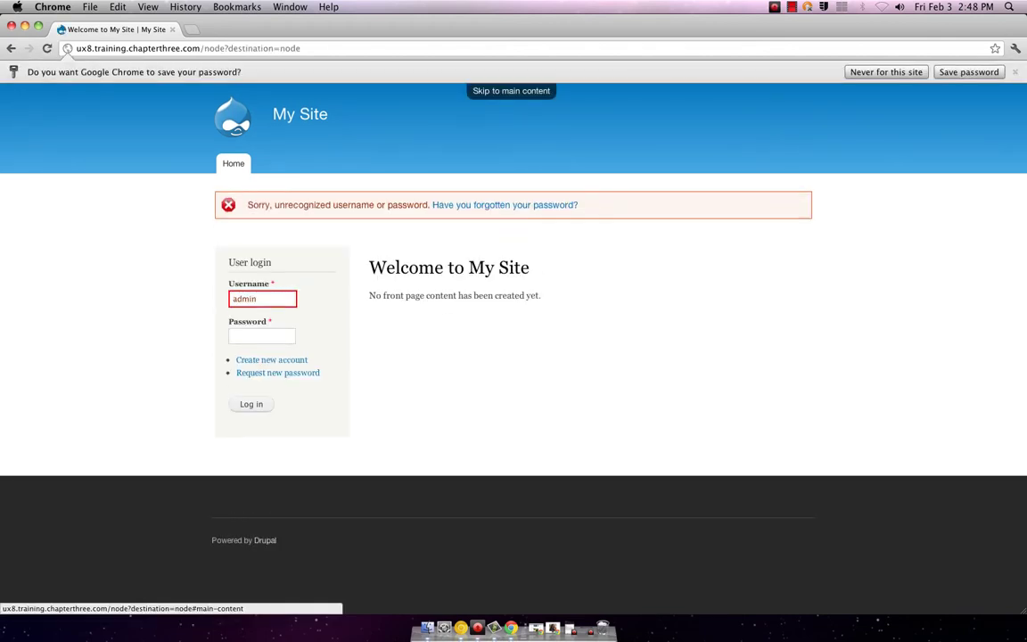
left_click(238, 336)
type("adm")
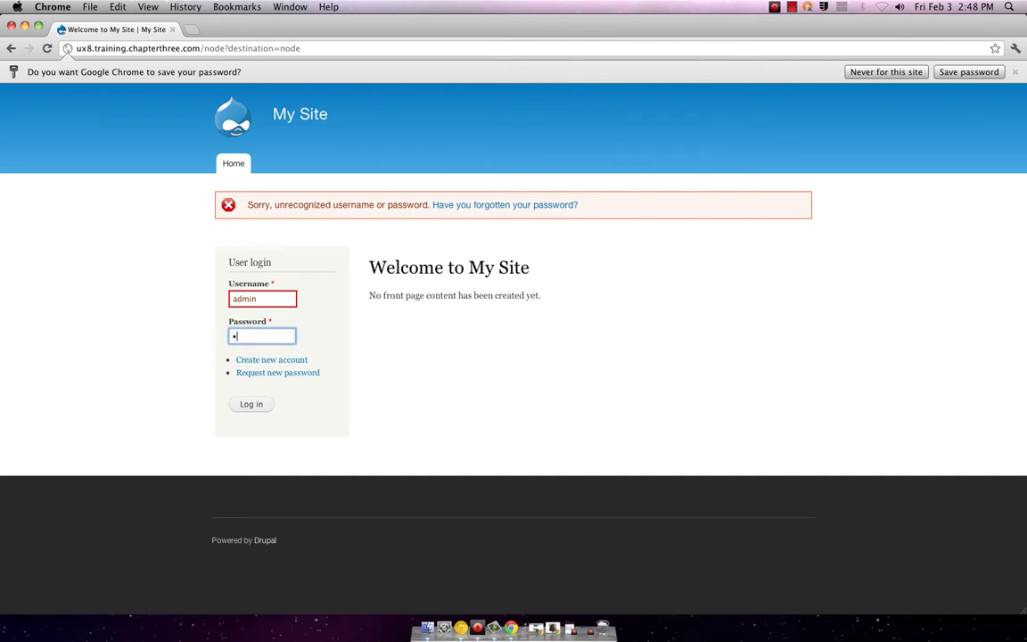
type("in12")
key("Return")
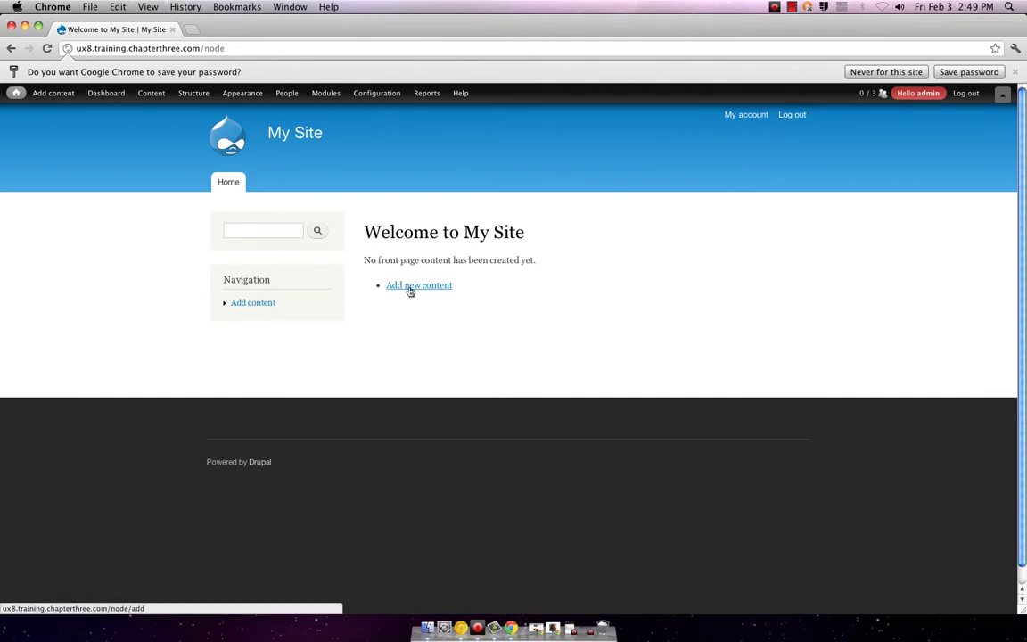
mouse_move(36, 95)
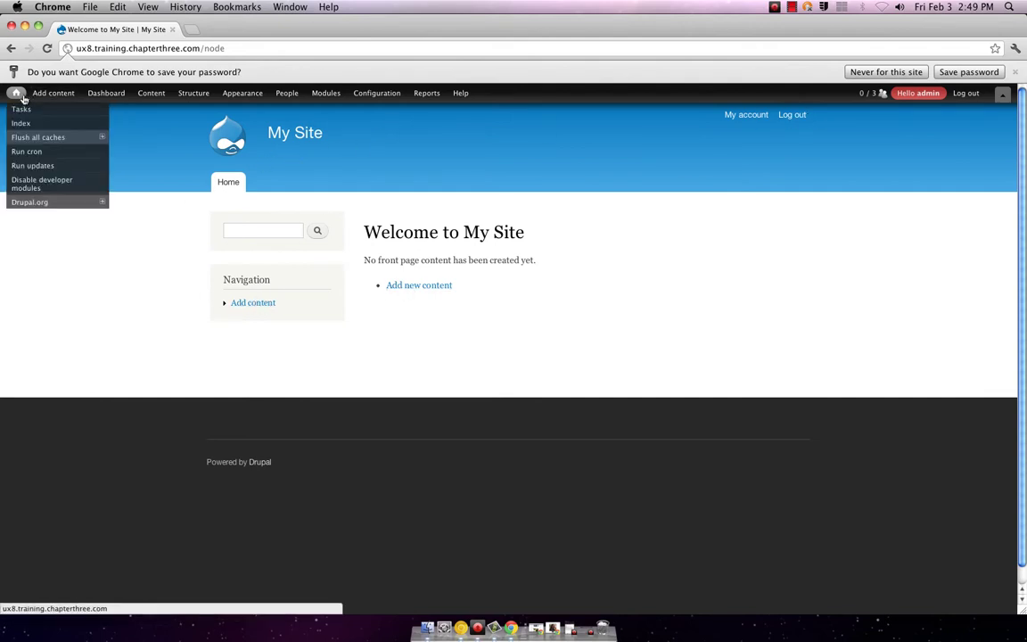
mouse_move(108, 98)
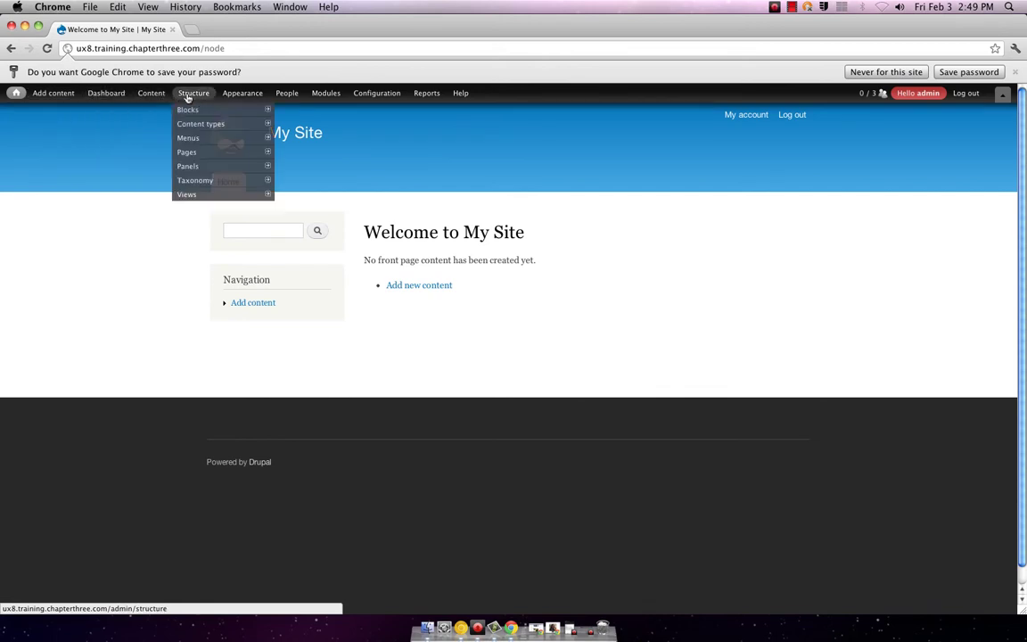
mouse_move(455, 95)
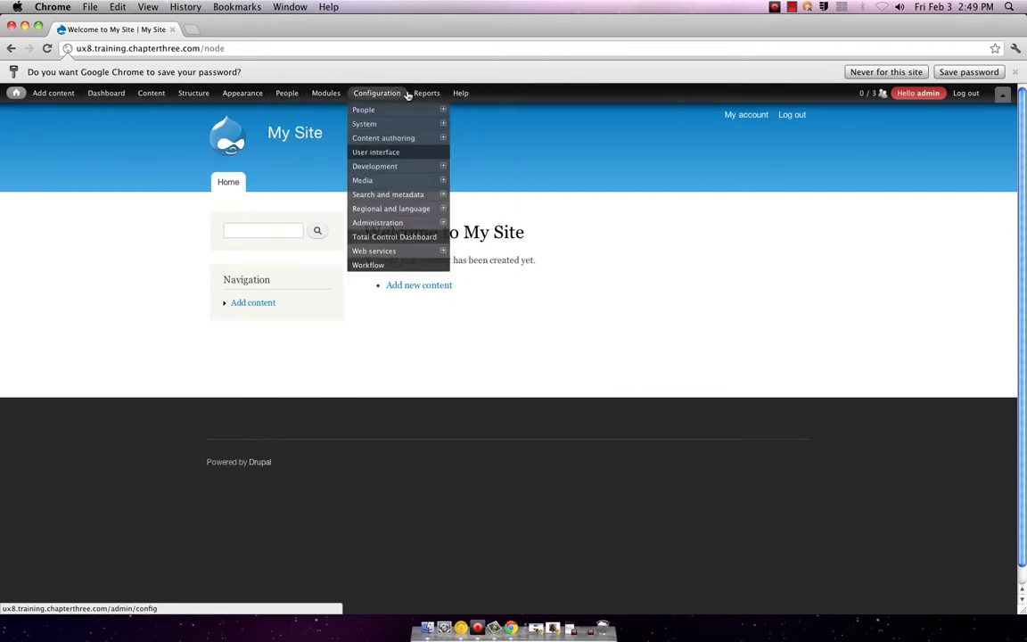
mouse_move(247, 94)
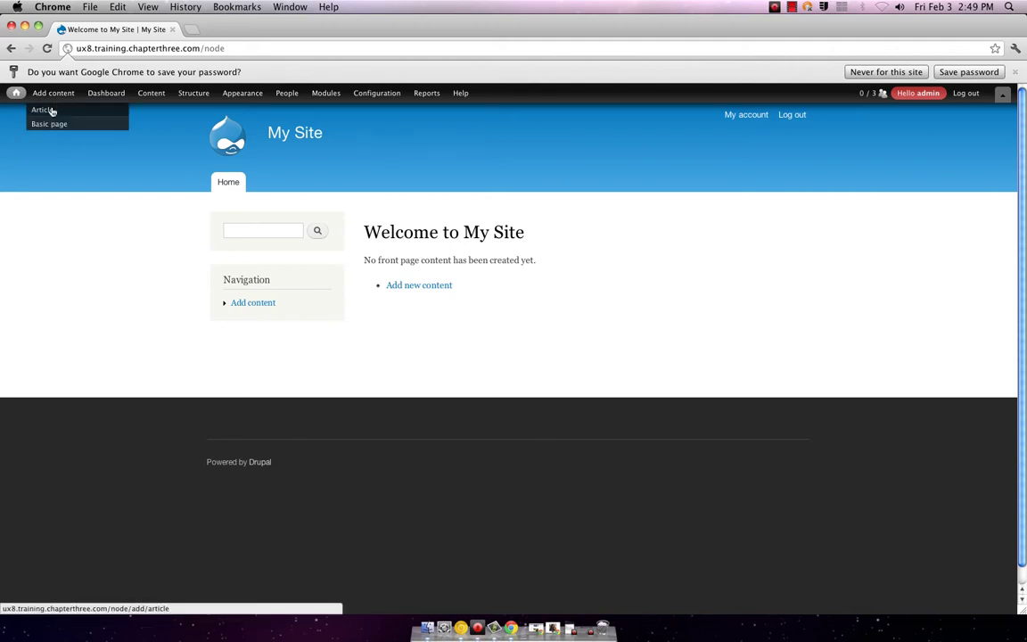
- Open the Create Article form and shift the browser left to reveal the desktop files
left_click(50, 111)
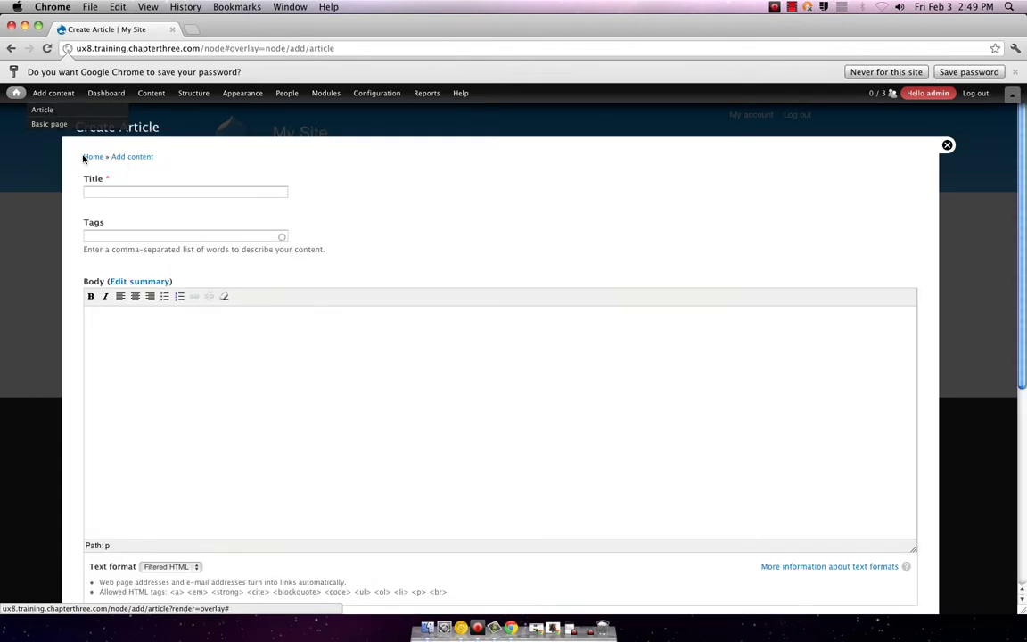
left_click(112, 189)
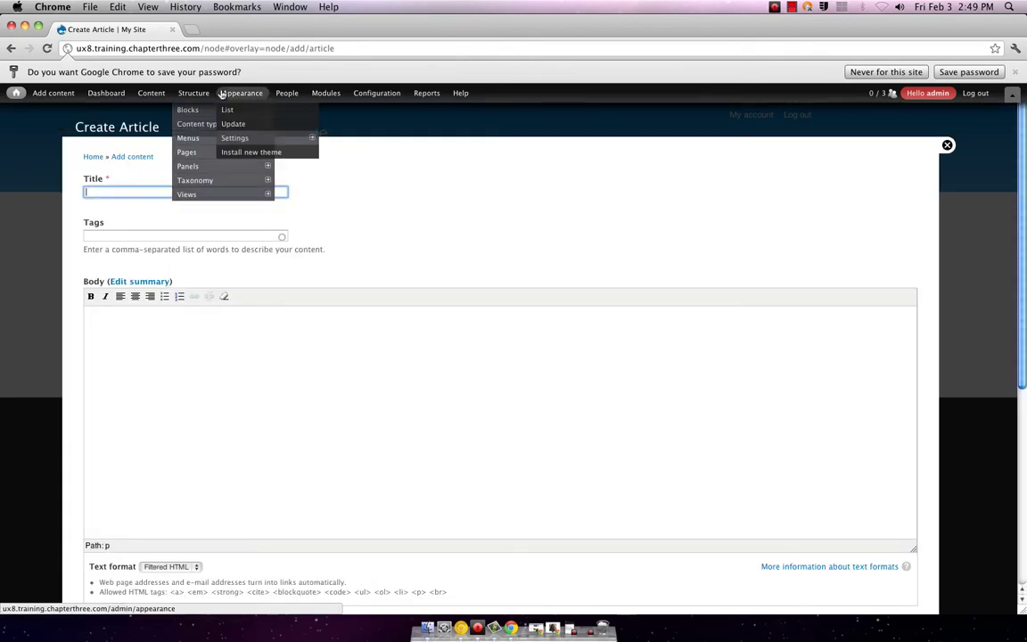
mouse_move(250, 25)
left_mouse_down()
mouse_move(113, 25)
mouse_move(265, 25)
left_mouse_up()
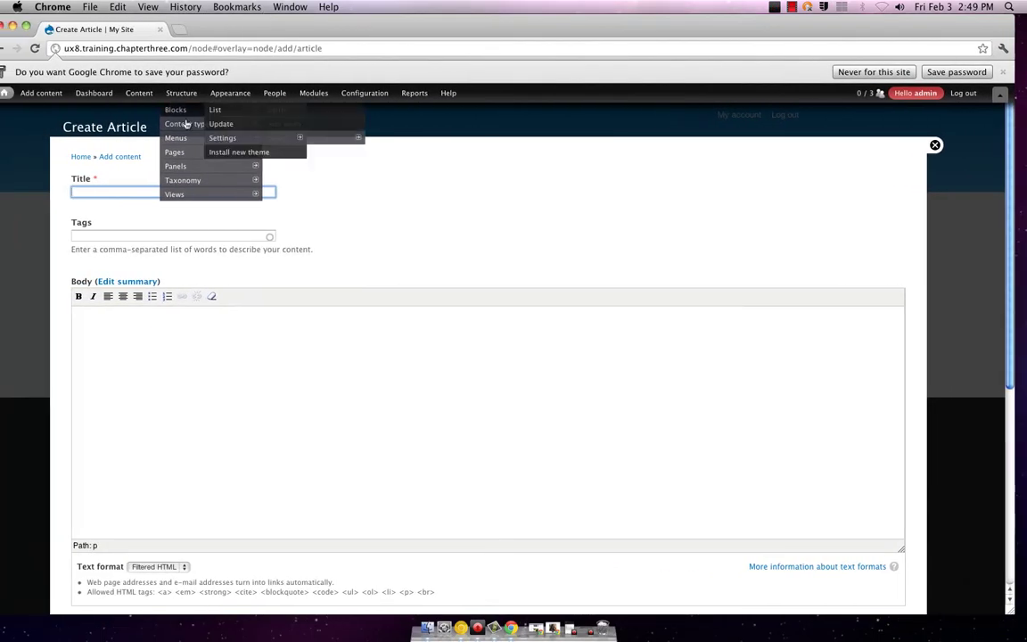
left_click(133, 191)
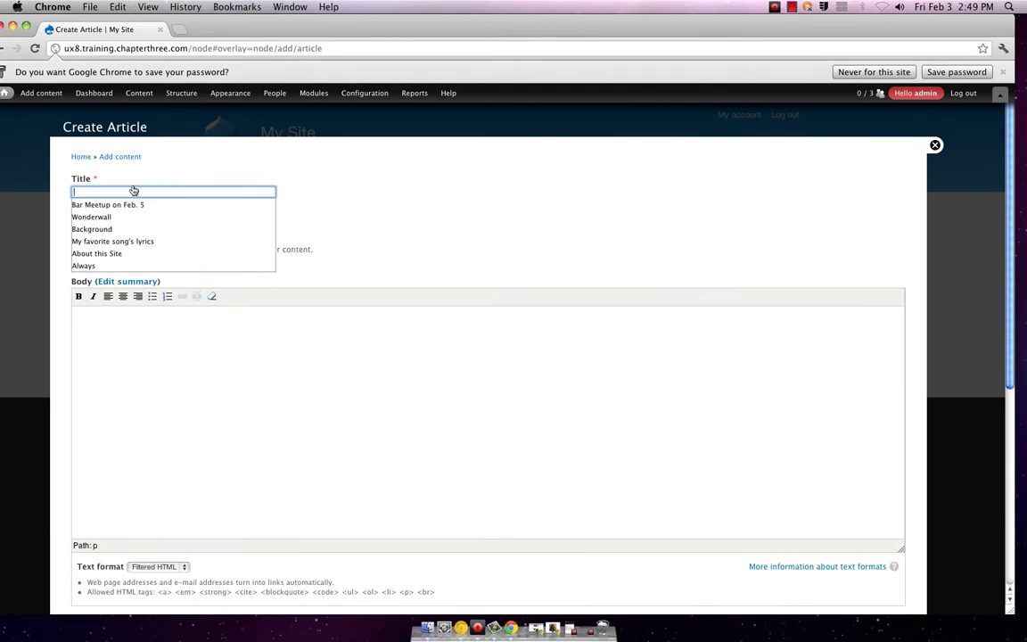
left_click_drag(676, 40, 539, 37)
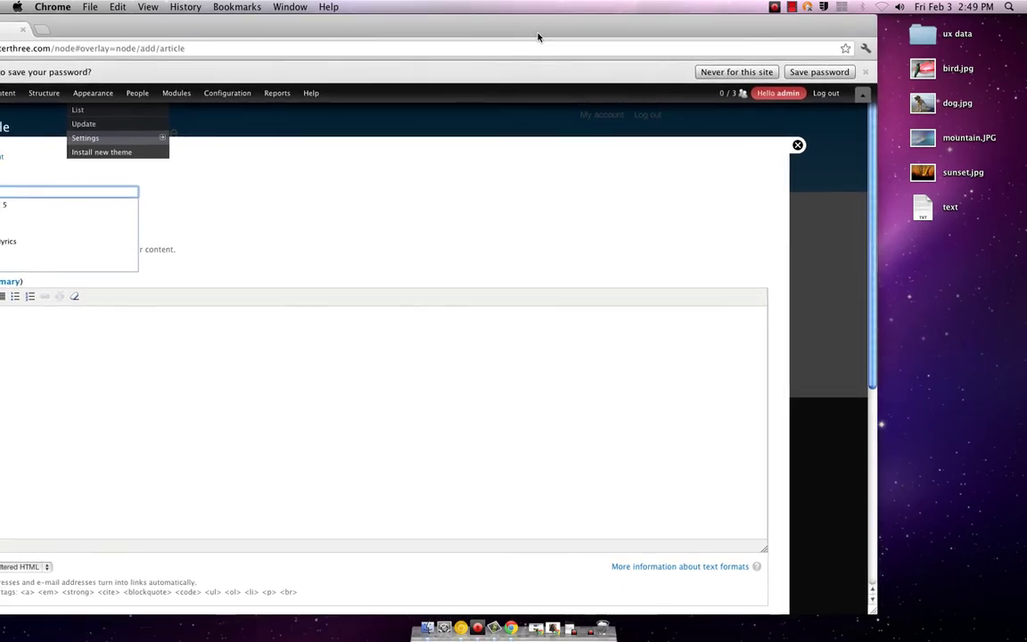
- Copy the heading 'My First Day at the Beach' from the text file into the article's Title
left_click(927, 205)
double_click(927, 206)
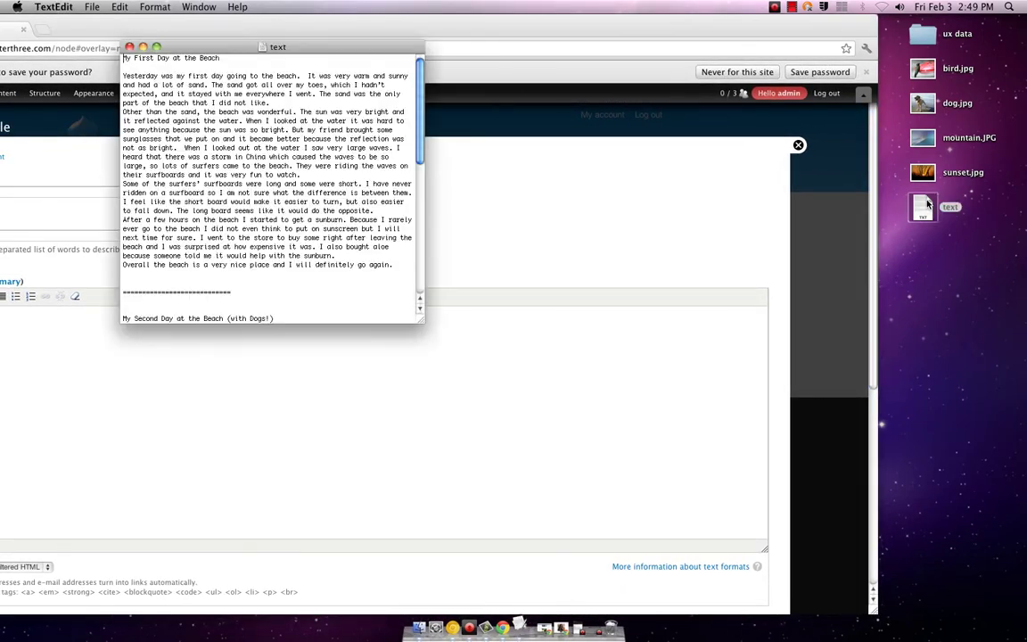
left_click_drag(220, 57, 122, 57)
key("super+c")
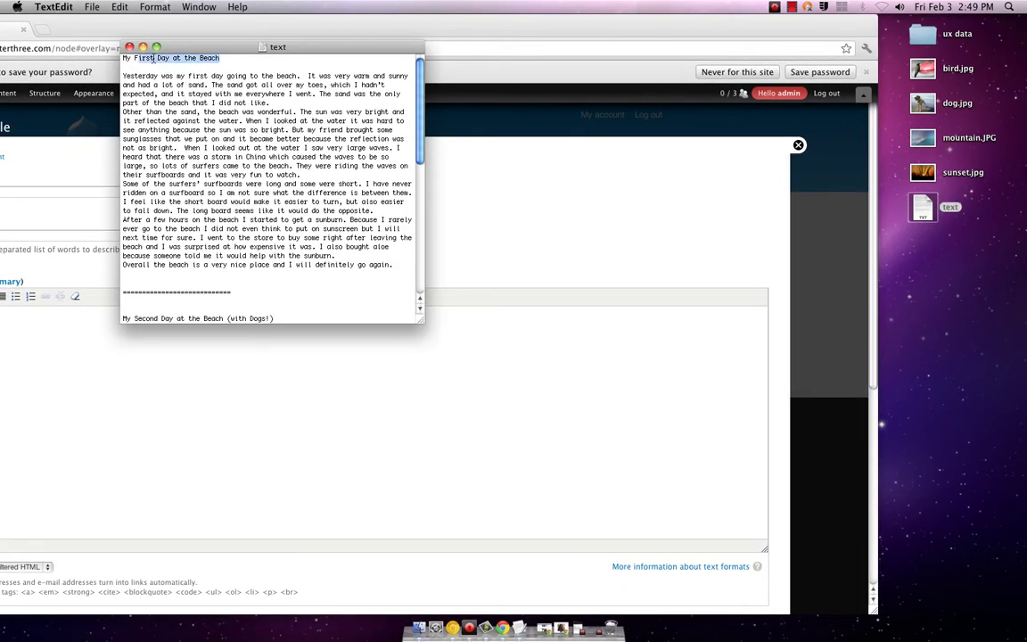
left_click(57, 189)
left_click(67, 194)
key("super+v")
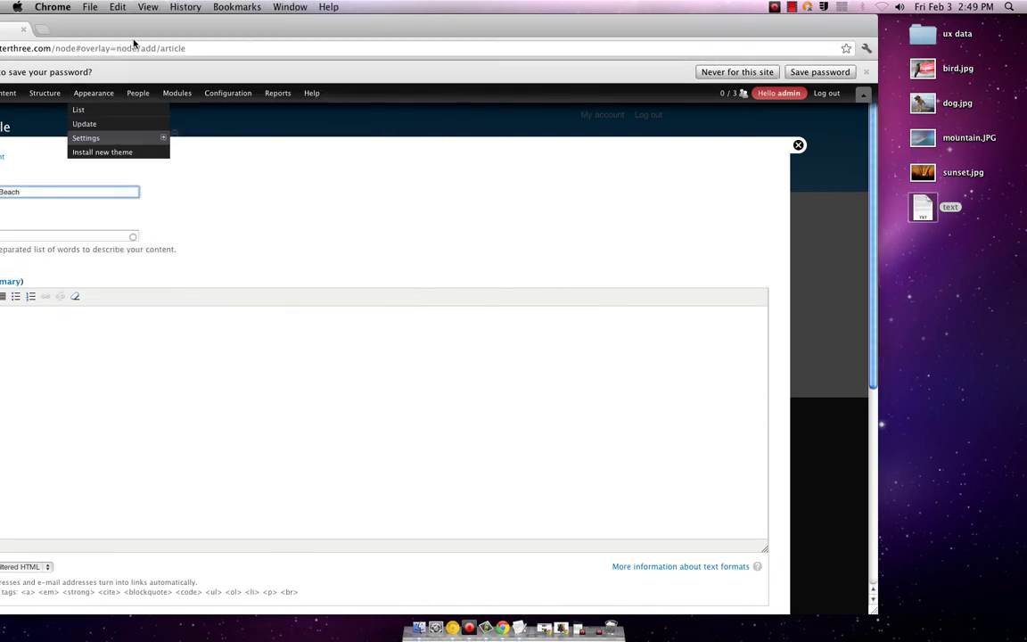
left_click_drag(138, 19, 154, 33)
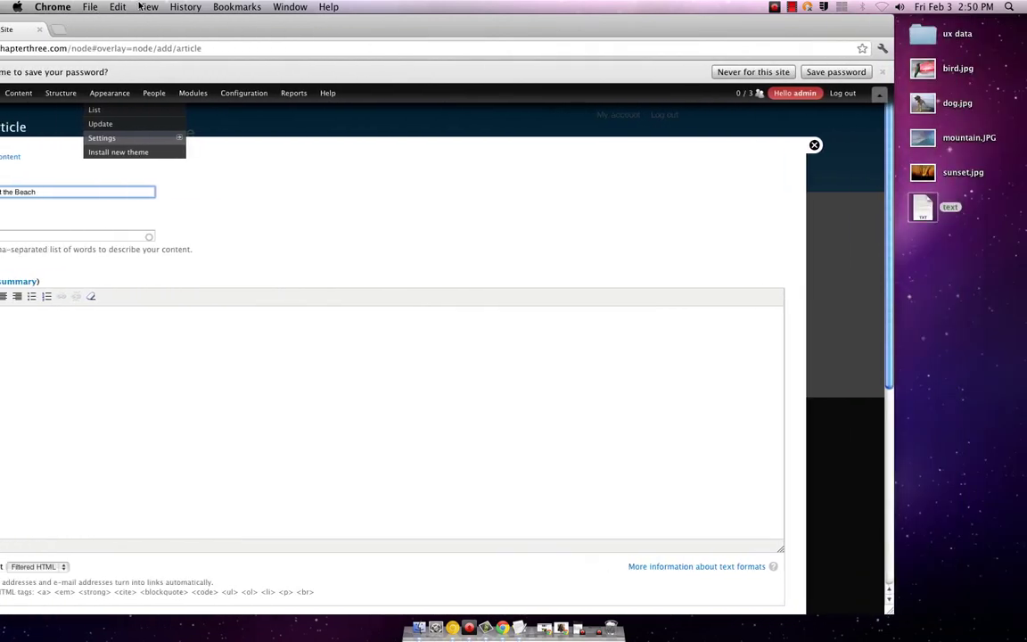
- Copy the beach story text from the file into the article's Body field
double_click(923, 207)
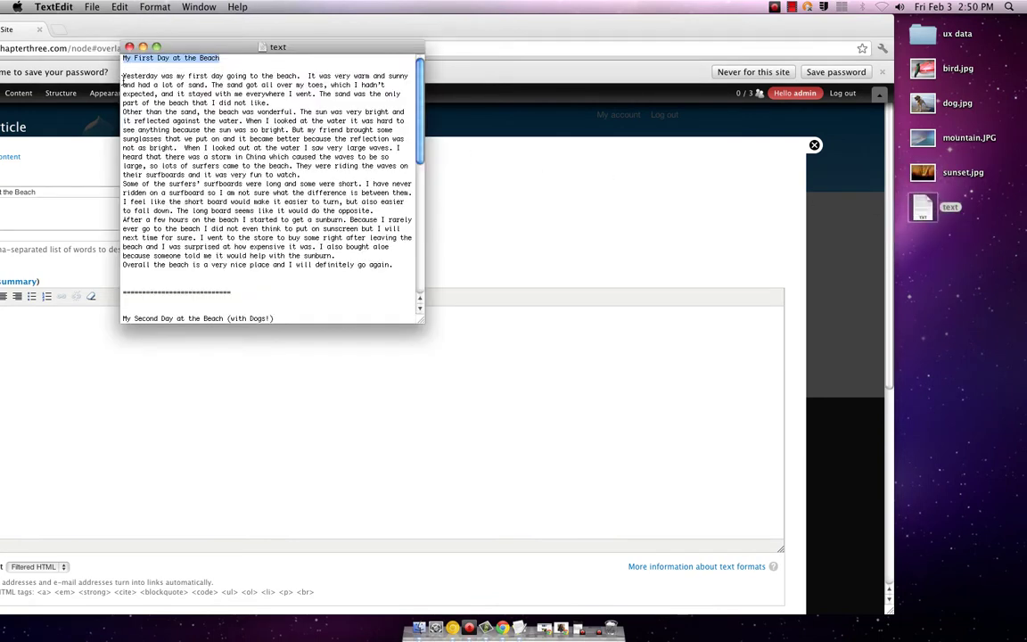
left_click_drag(123, 75, 362, 277)
key("super+c")
left_click(57, 348)
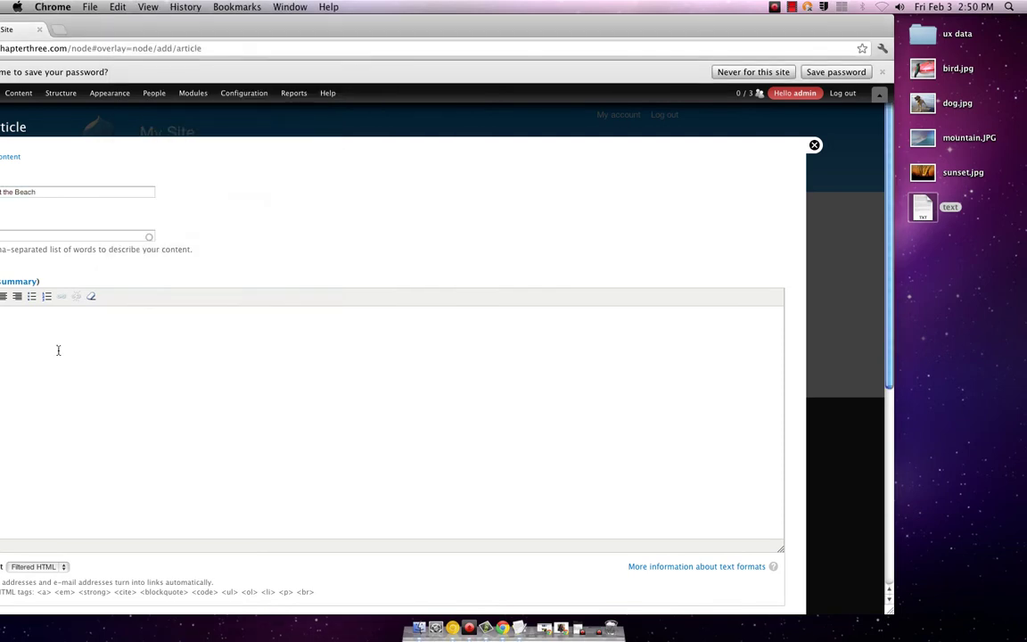
key("super+v")
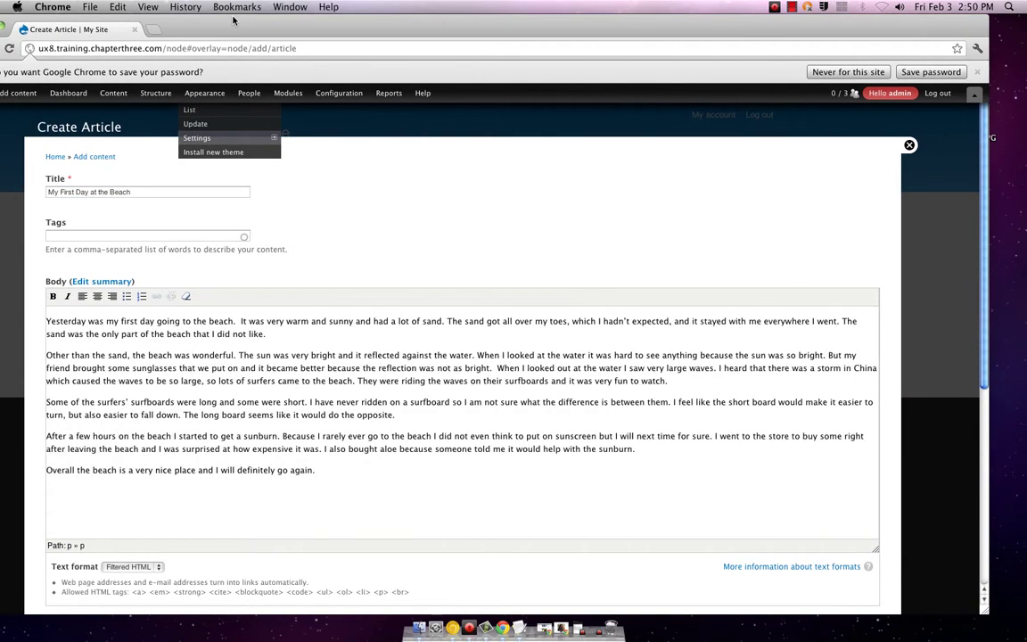
- Tag the article 'beach' and save it
left_click(123, 236)
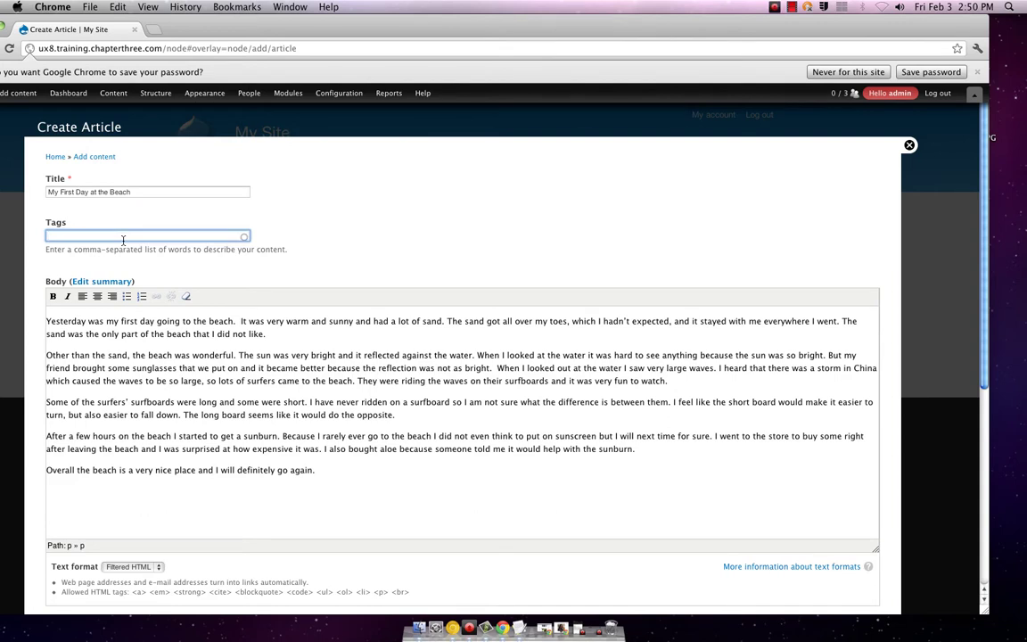
type("beach, first day")
scroll(280, 306, "down", 5)
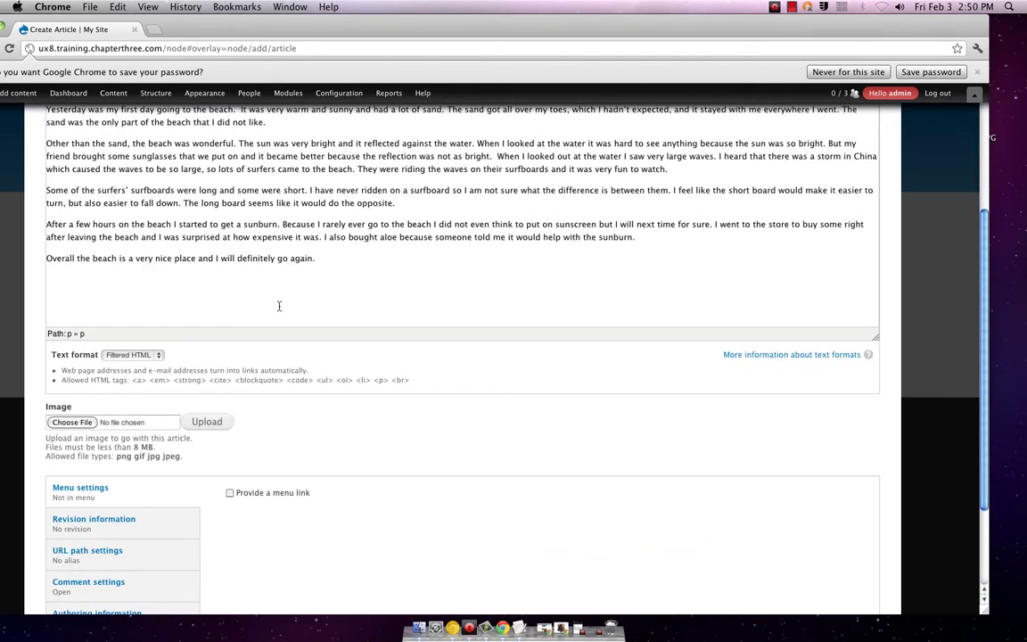
scroll(279, 307, "down", 3)
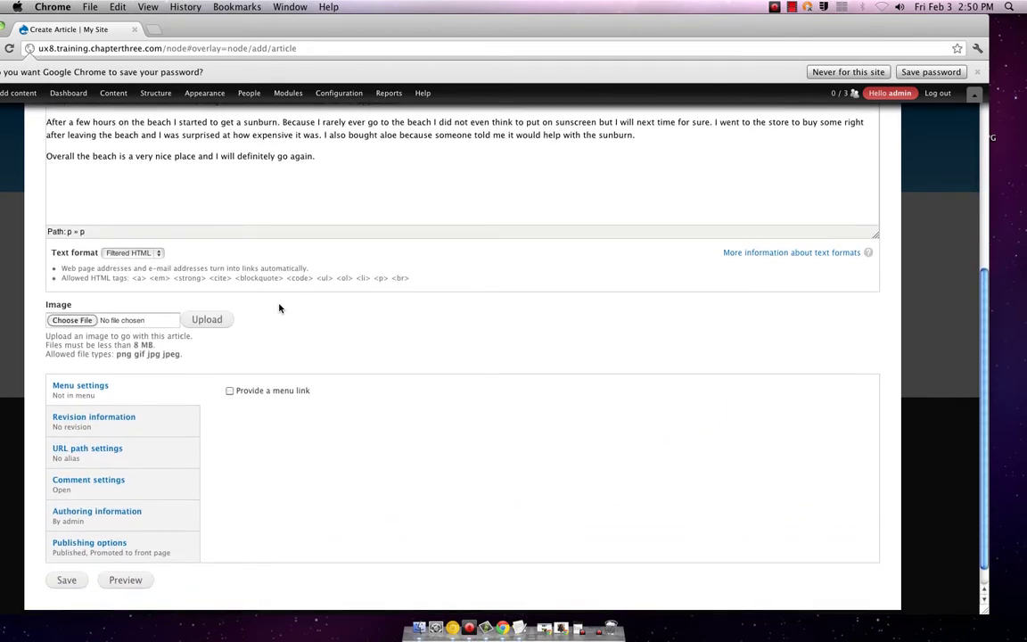
scroll(279, 307, "down", 1)
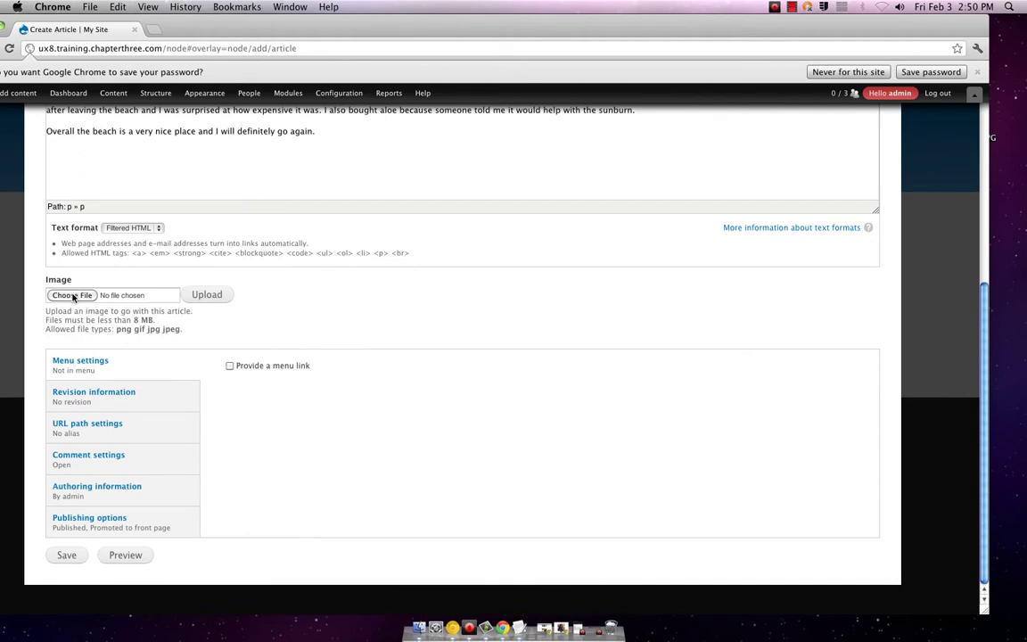
left_click(58, 555)
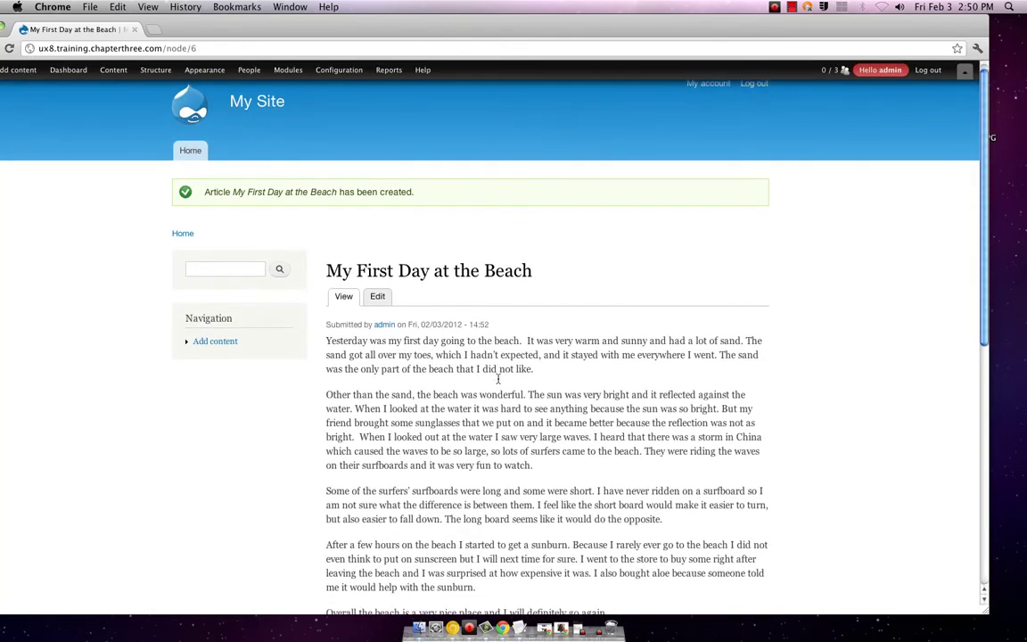
- Scroll through the published 'My First Day at the Beach' article to check its story and tags
scroll(497, 378, "down", 10)
scroll(497, 378, "up", 8)
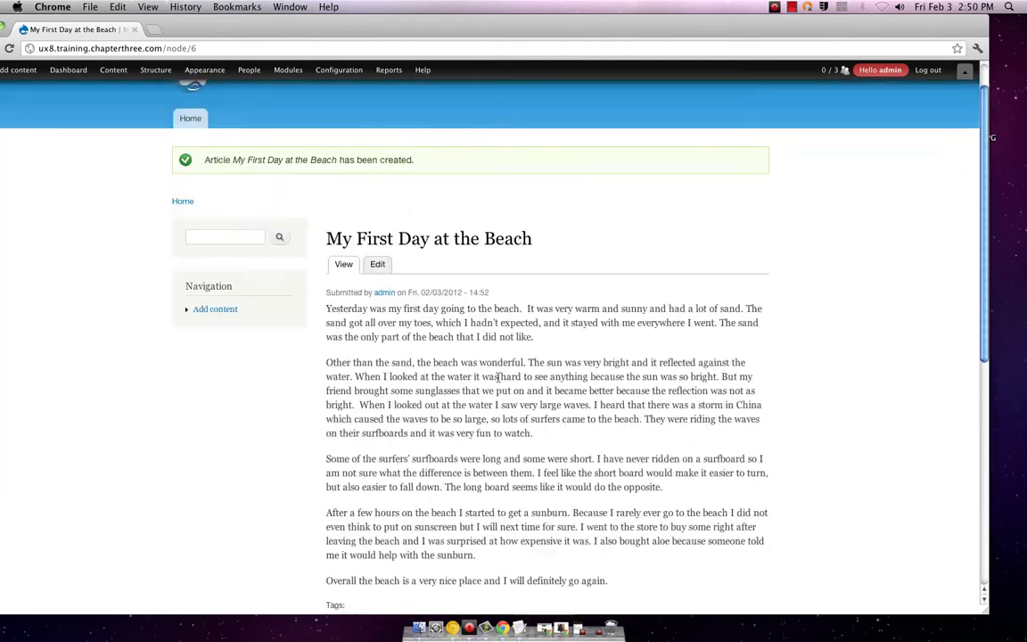
scroll(498, 378, "up", 2)
scroll(497, 378, "down", 3)
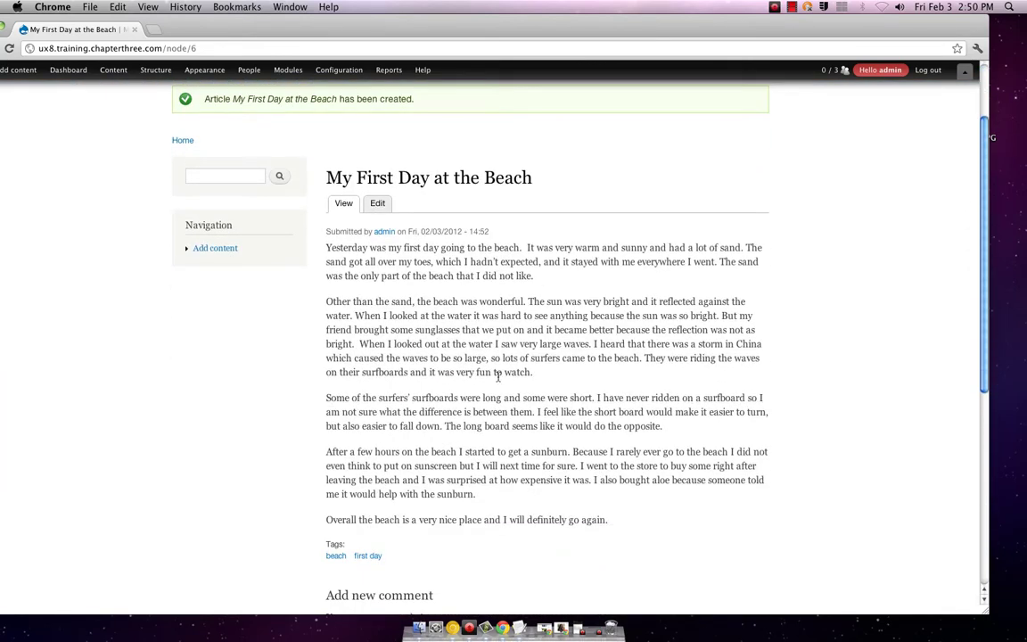
scroll(498, 378, "down", 10)
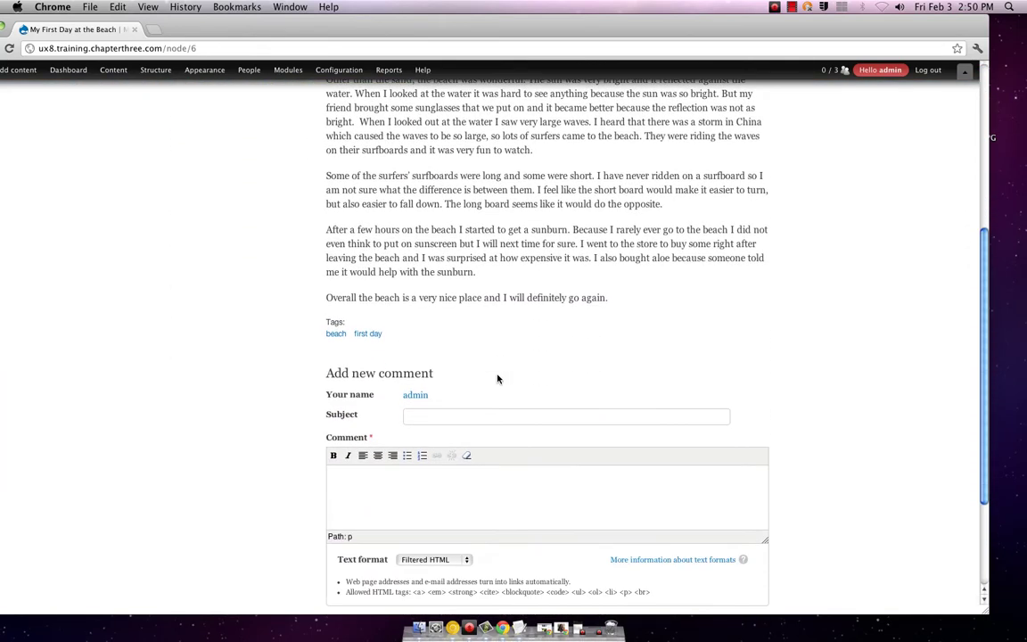
scroll(498, 378, "down", 3)
scroll(497, 378, "up", 15)
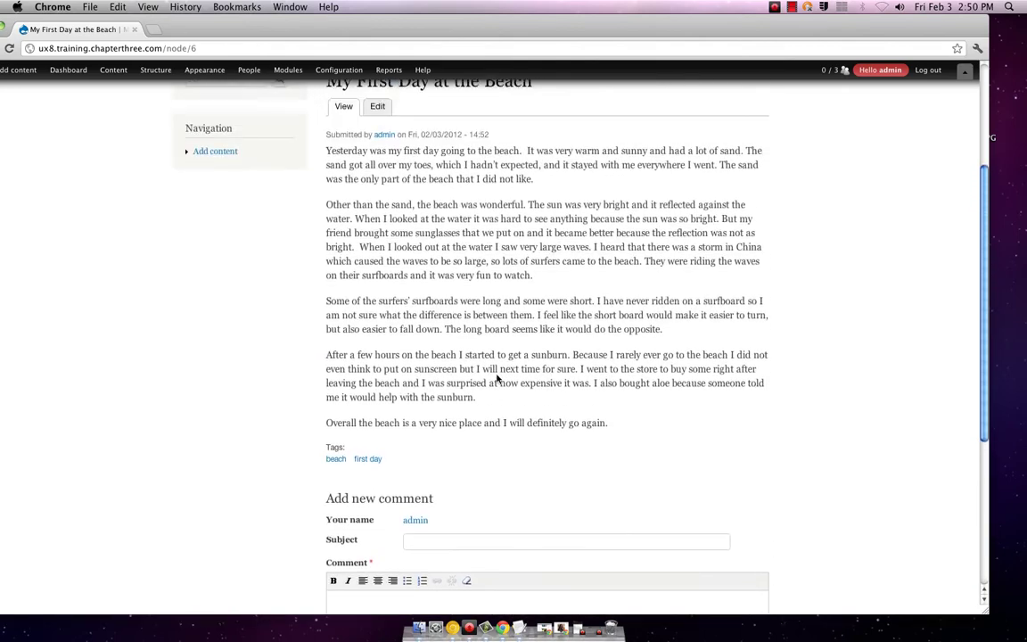
scroll(497, 378, "down", 2)
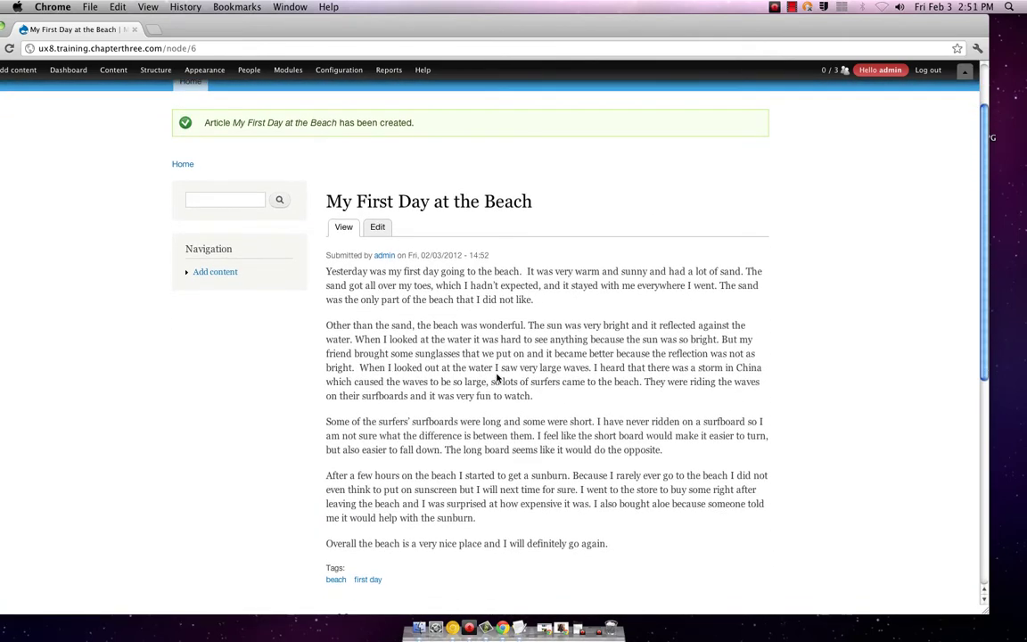
scroll(498, 376, "down", 5)
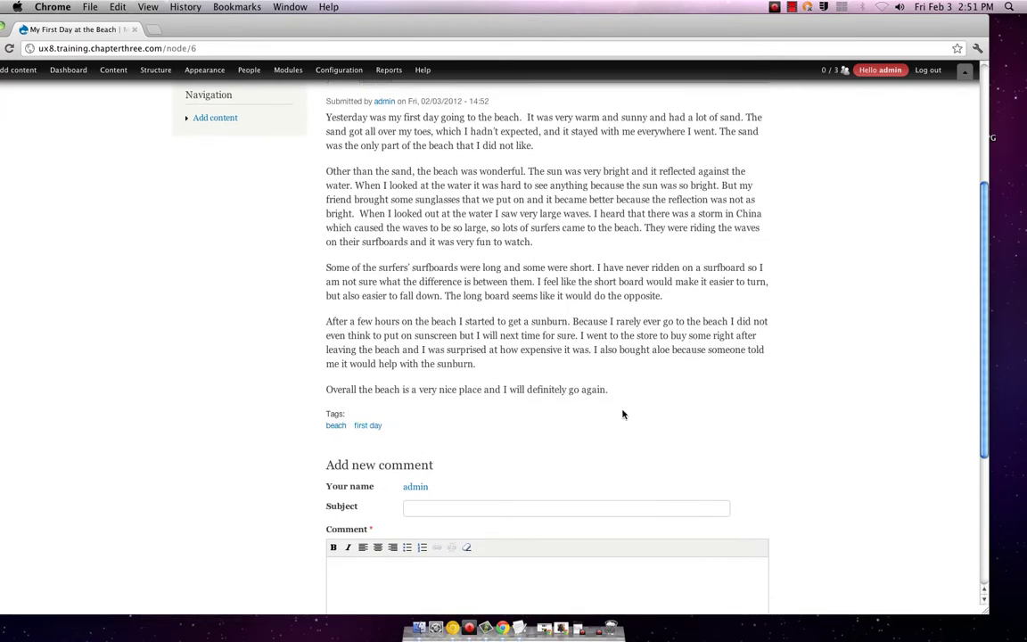
scroll(623, 410, "up", 8)
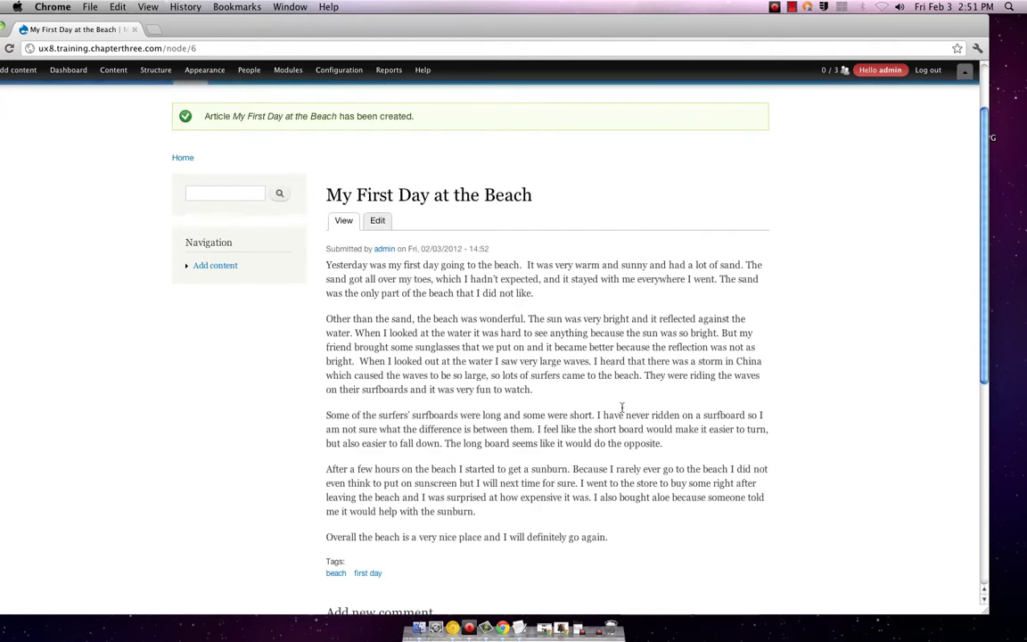
- Open a blank Article form and move the browser aside to reach the desktop files
mouse_move(10, 71)
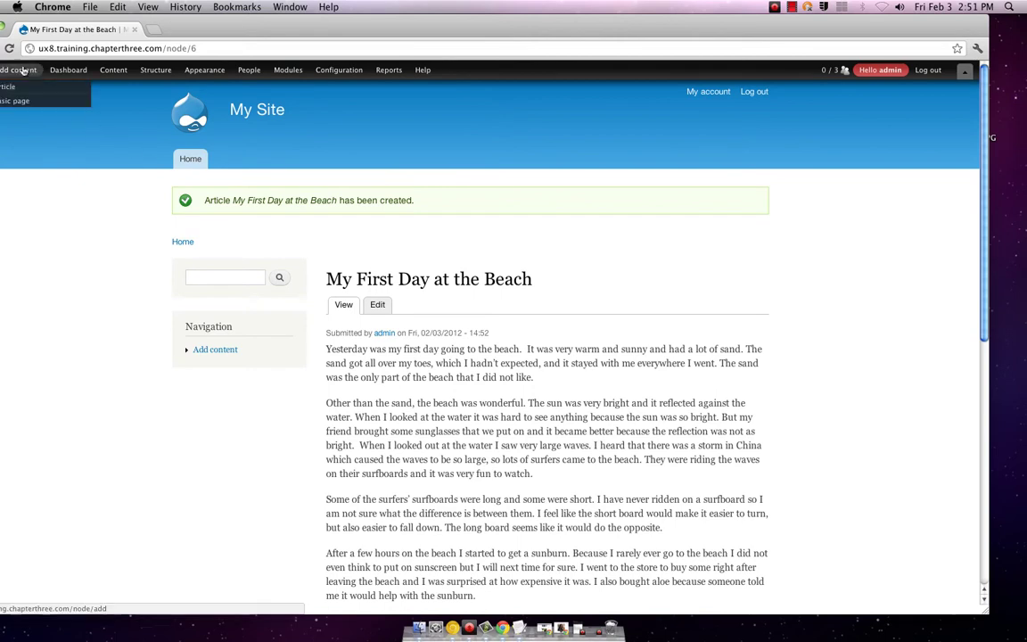
left_click(11, 87)
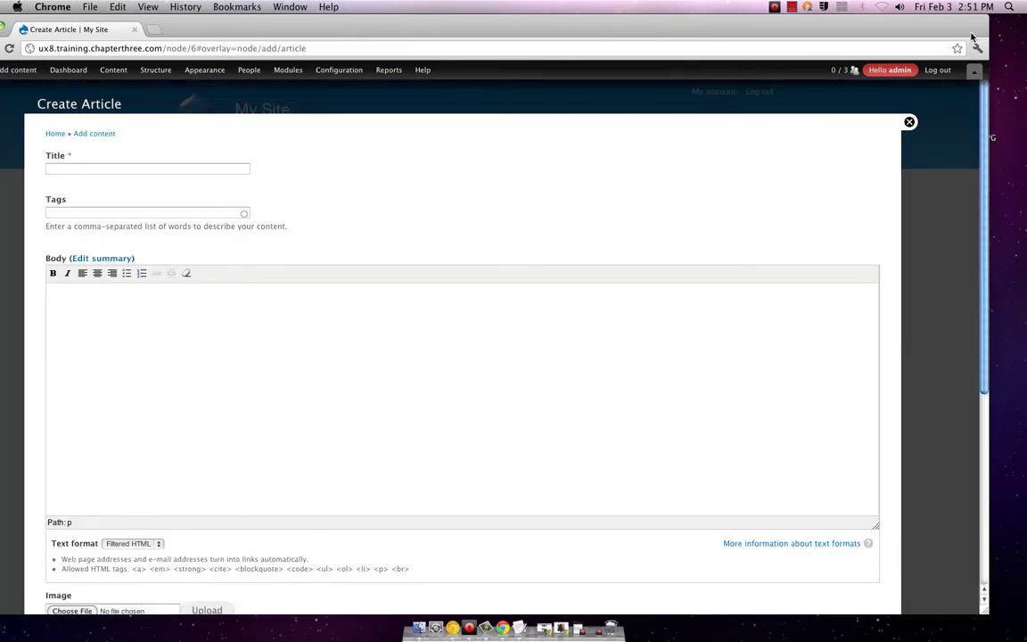
left_click_drag(879, 36, 838, 35)
left_click(961, 208)
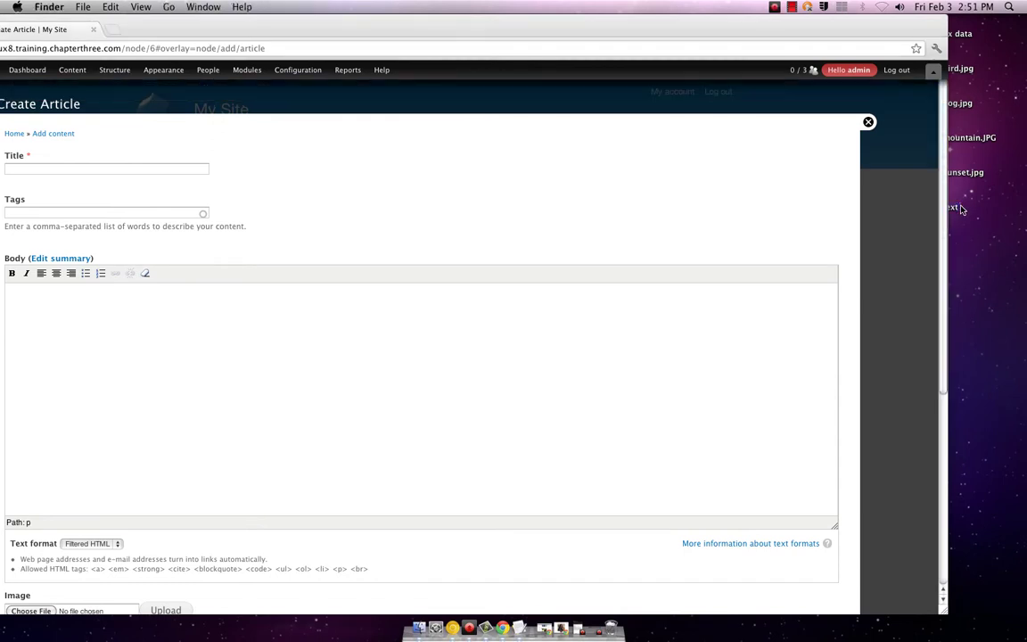
- Copy the title 'My Second Day at the Beach (with Dogs!)' from the notes into Title
left_click(2, 286)
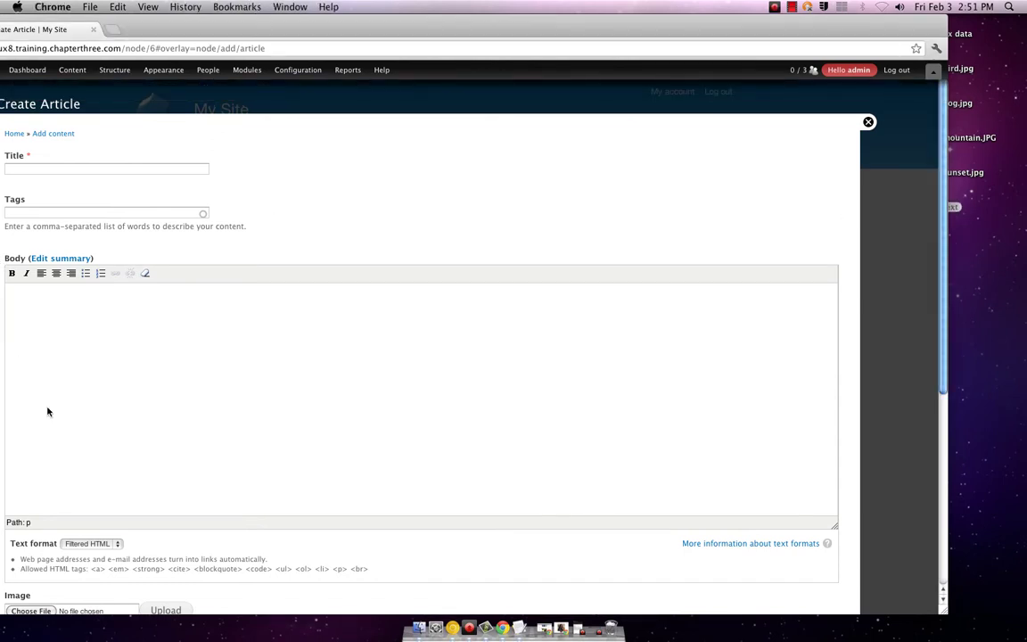
left_click(521, 628)
scroll(261, 267, "down", 5)
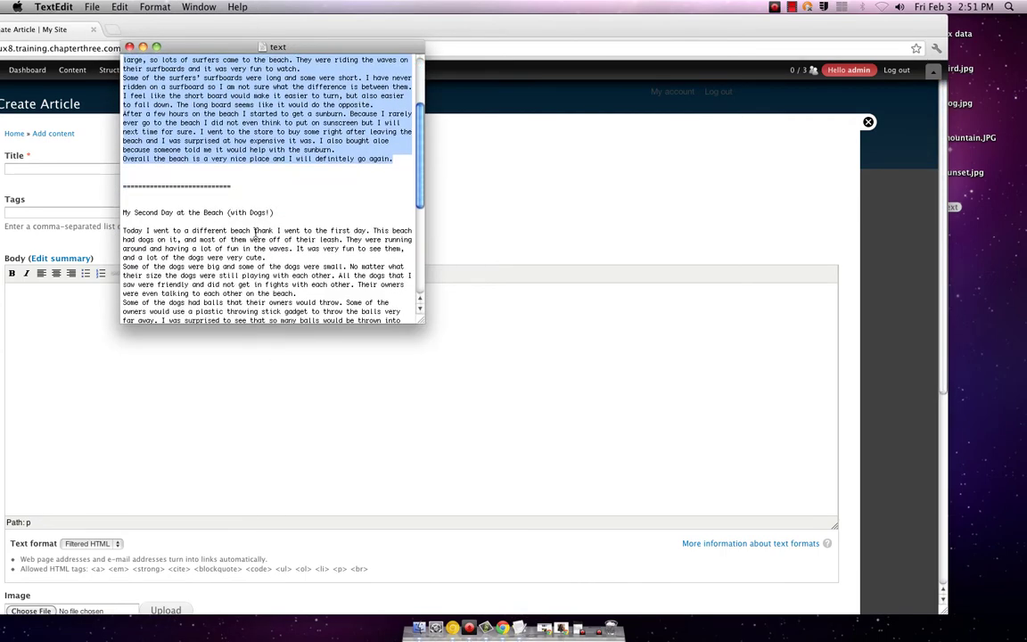
left_click(278, 213)
left_click_drag(278, 214, 130, 203)
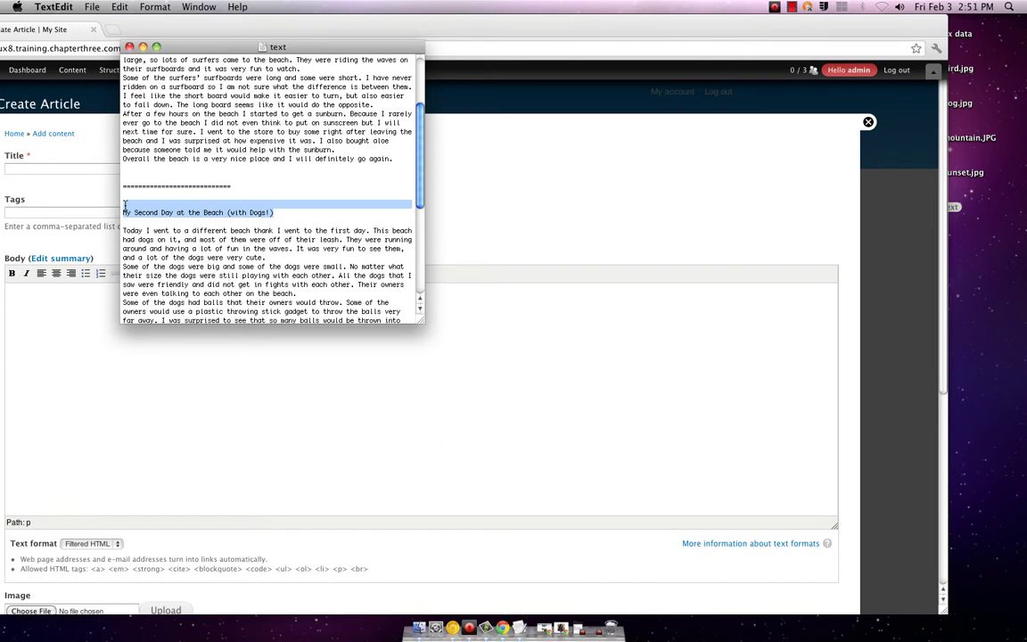
key("super+c")
left_click(89, 168)
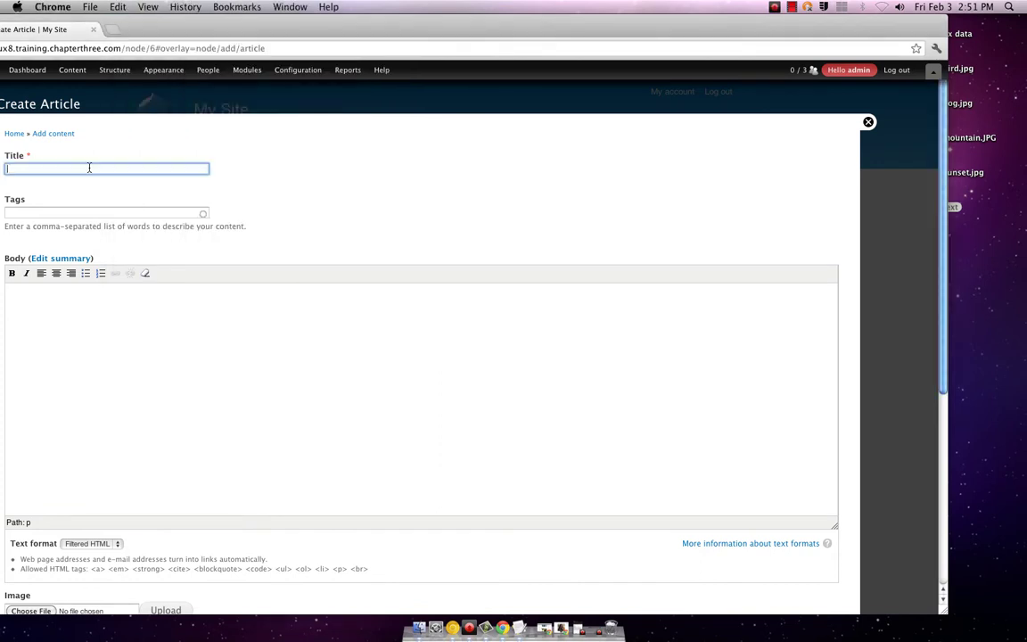
key("super+v")
- Enter the tags beach, second day, dogs
left_click(94, 212)
type("b")
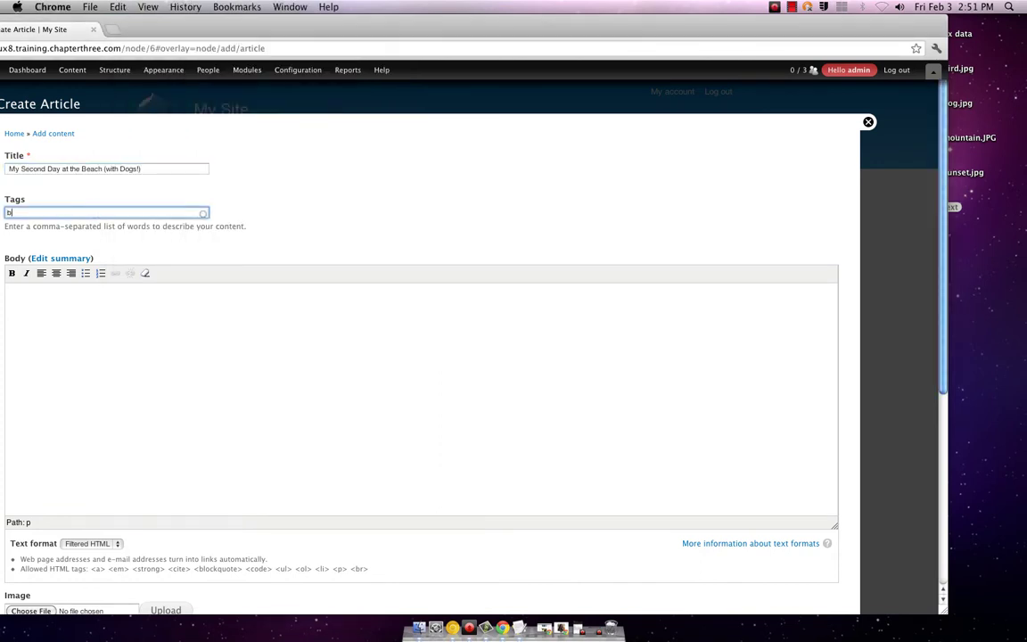
type("each, second day, dogs")
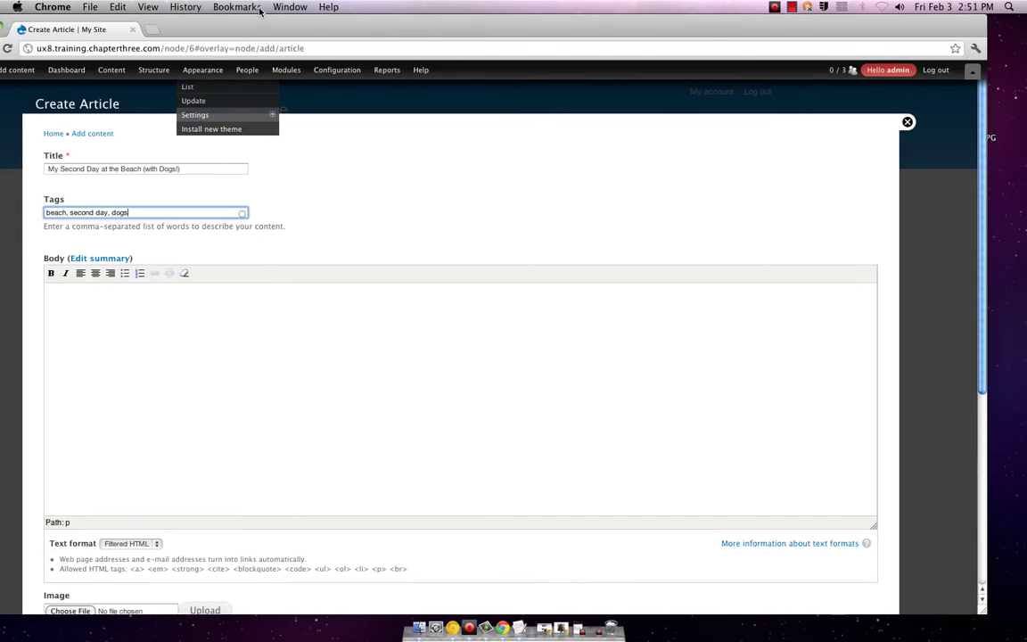
left_click(518, 628)
- Copy the four dog-beach paragraphs from the notes into the article's Body
scroll(268, 223, "down", 3)
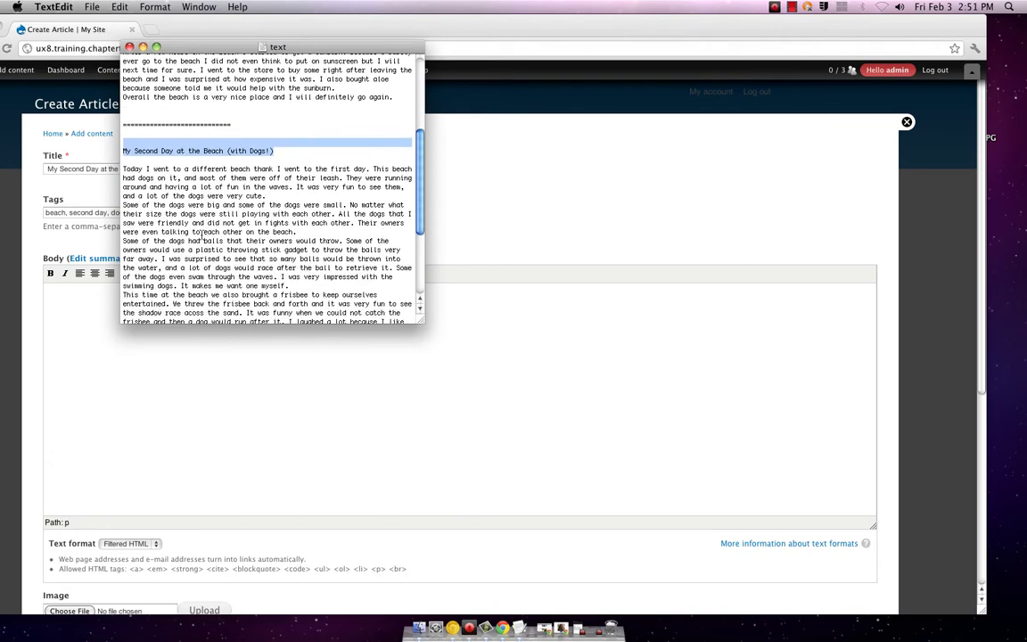
left_click_drag(123, 169, 250, 312)
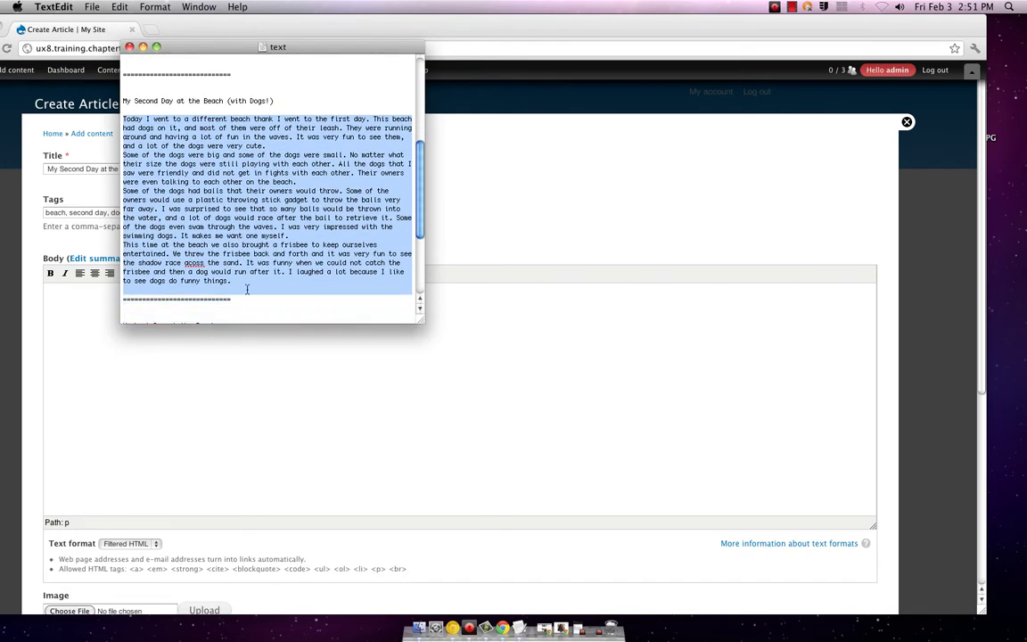
scroll(246, 290, "down", 5)
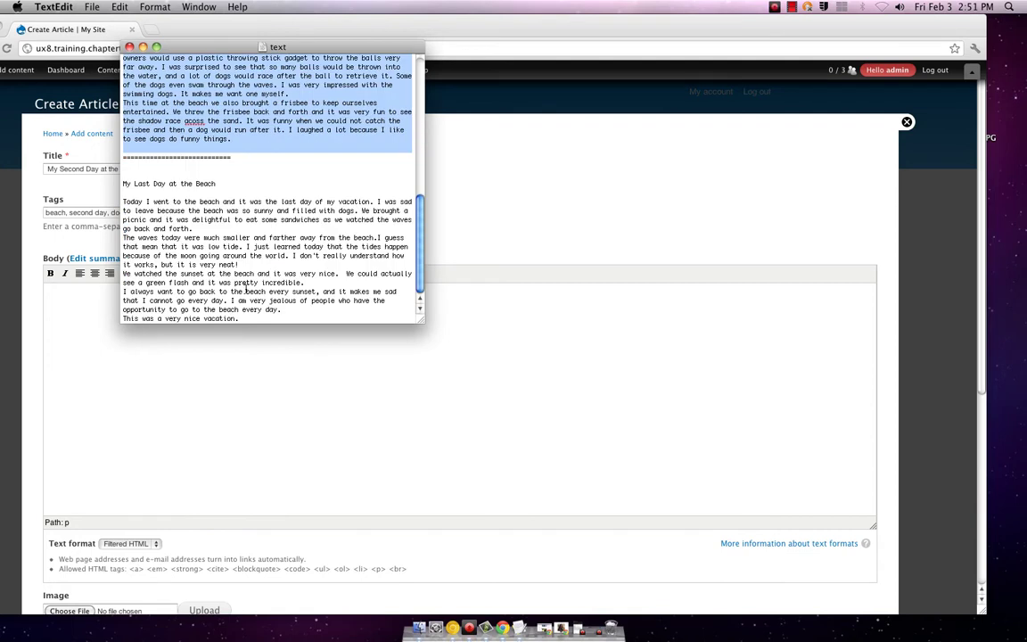
left_click(96, 373)
left_click(96, 362)
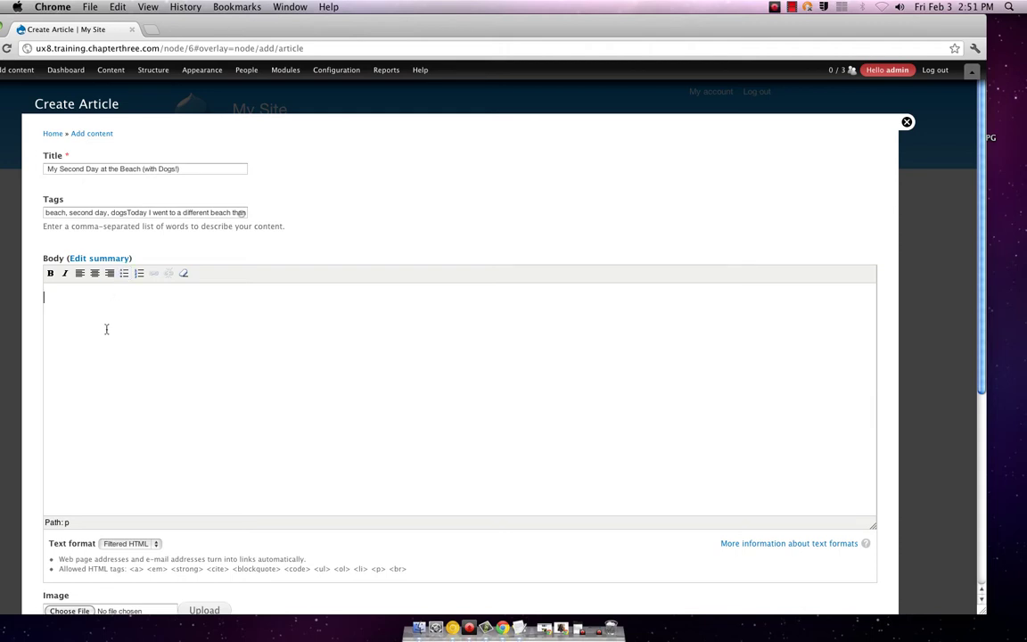
key("super+v")
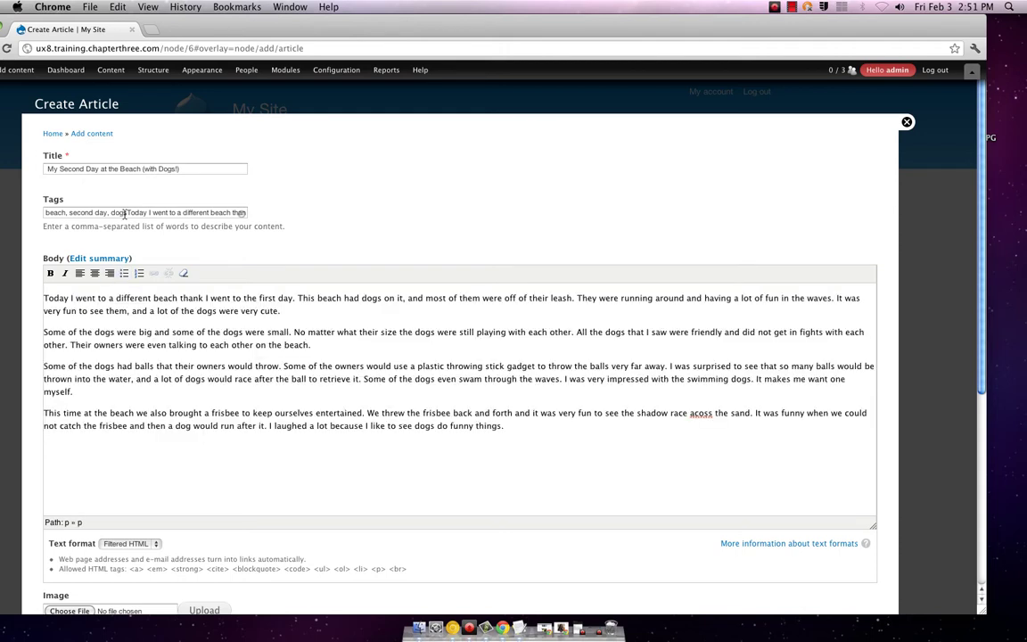
- Remove the stray story text from Tags and correct 'acoss' to 'across' in the body
left_click_drag(125, 214, 308, 218)
key("BackSpace")
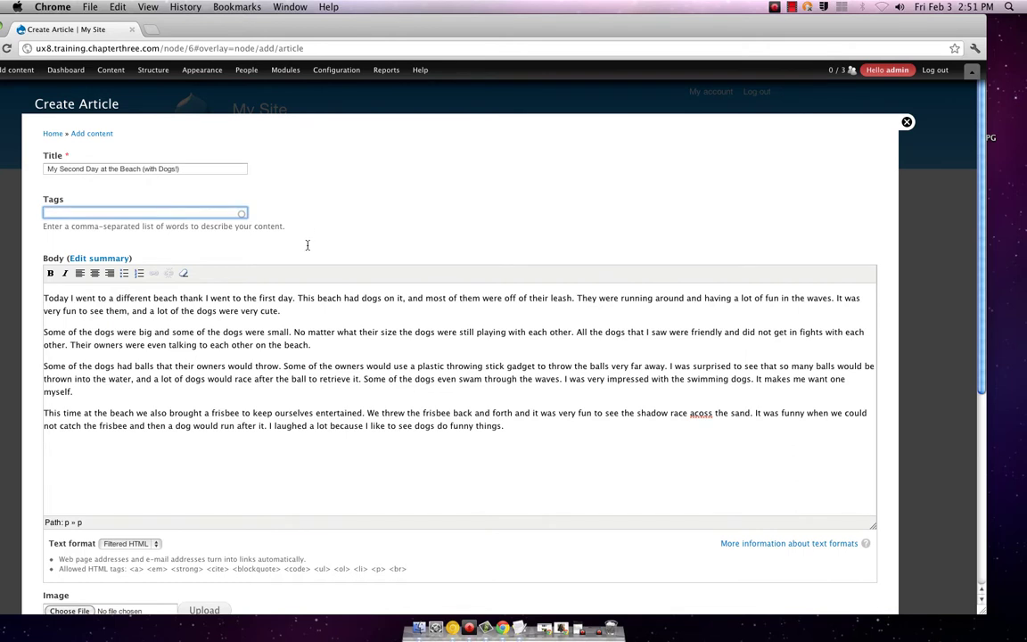
left_click(196, 217)
left_click(700, 413)
type("r")
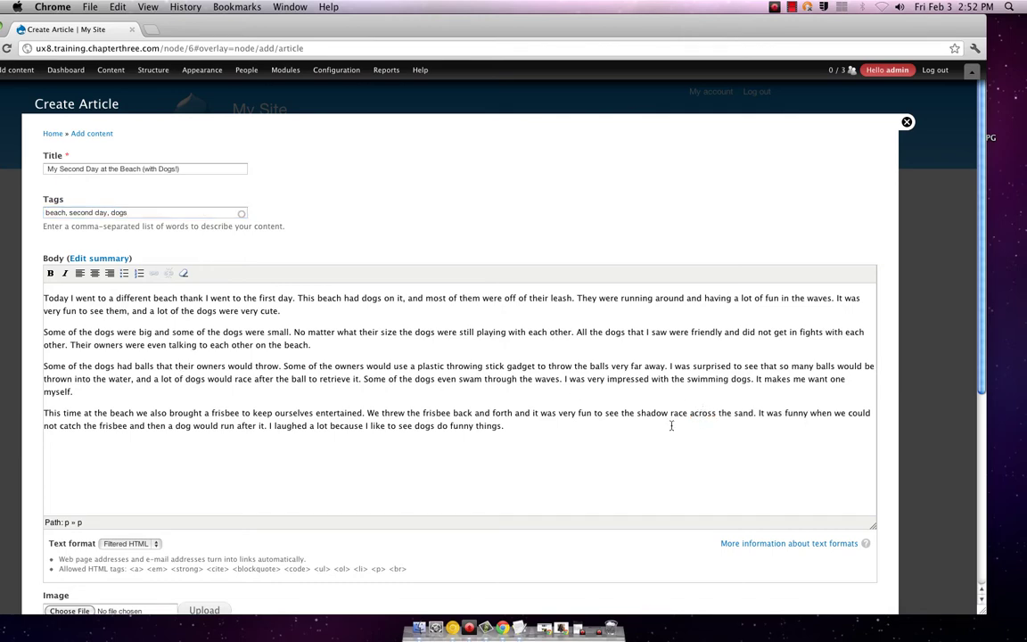
- Review the form and save the second beach article
scroll(344, 393, "down", 1)
scroll(344, 393, "down", 6)
scroll(344, 395, "up", 4)
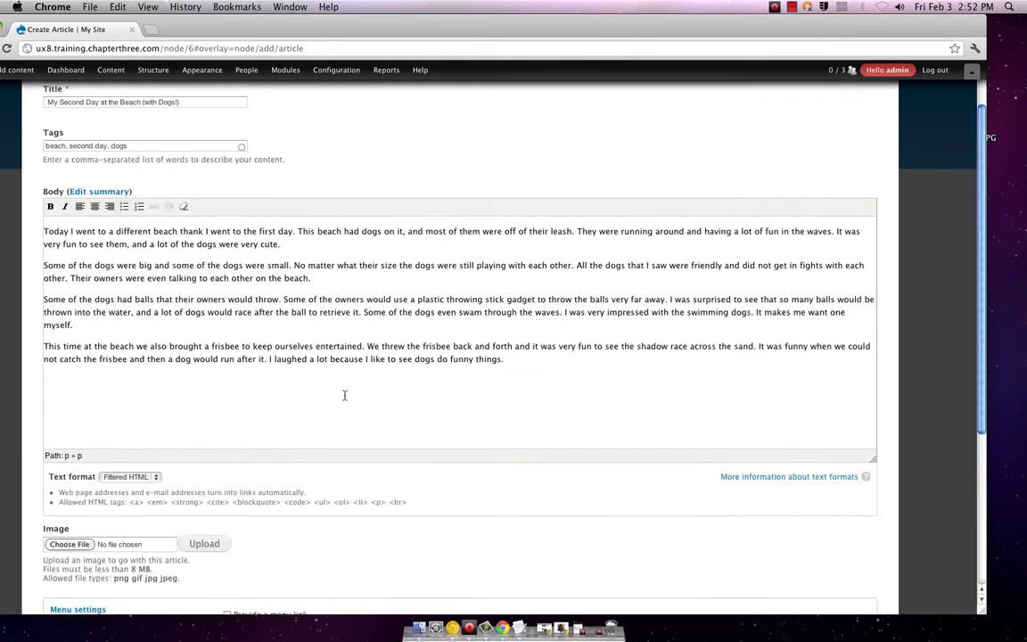
scroll(344, 395, "up", 1)
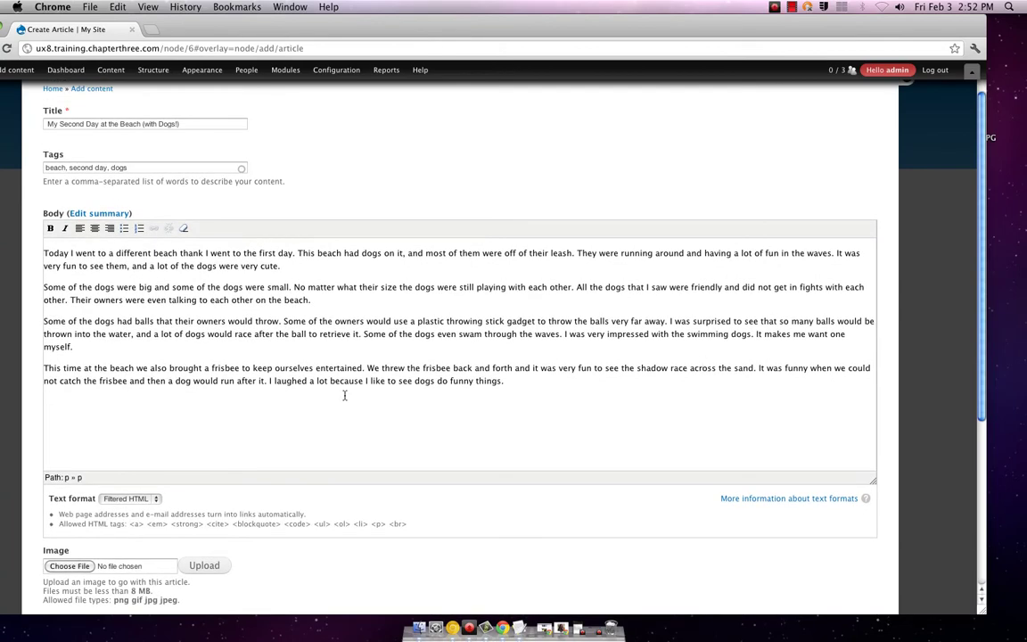
scroll(344, 395, "down", 8)
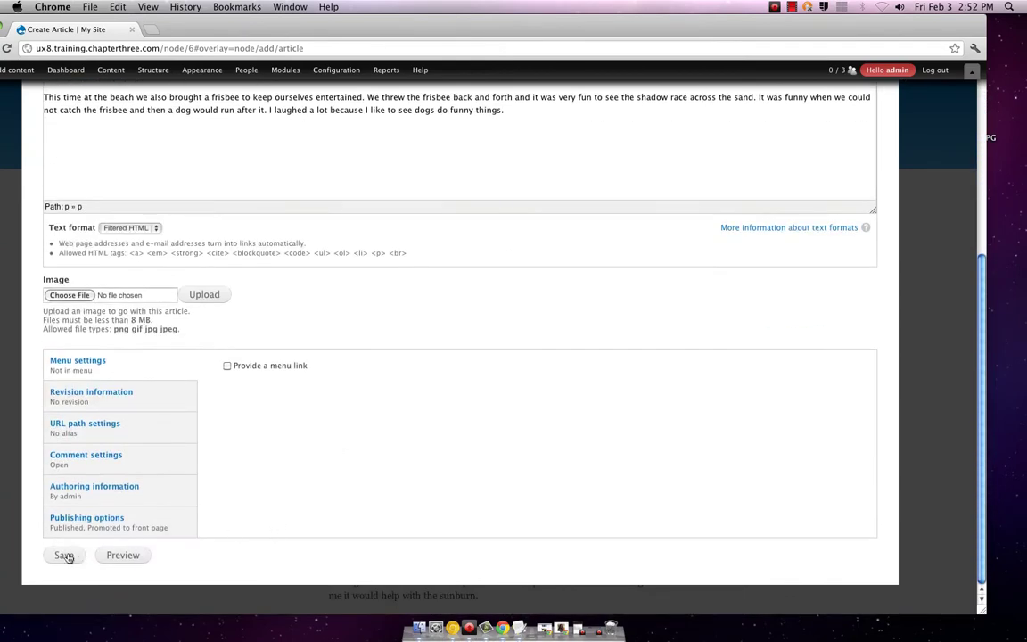
left_click(64, 556)
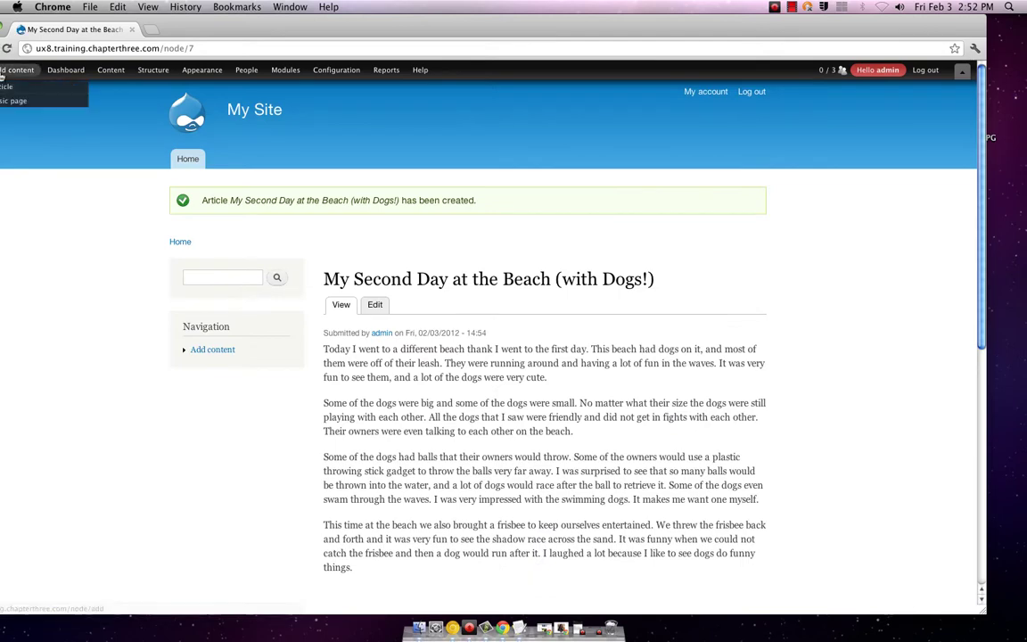
- Open a blank Article form and select the heading 'My Last Day at the Beach' in the notes
left_click(6, 86)
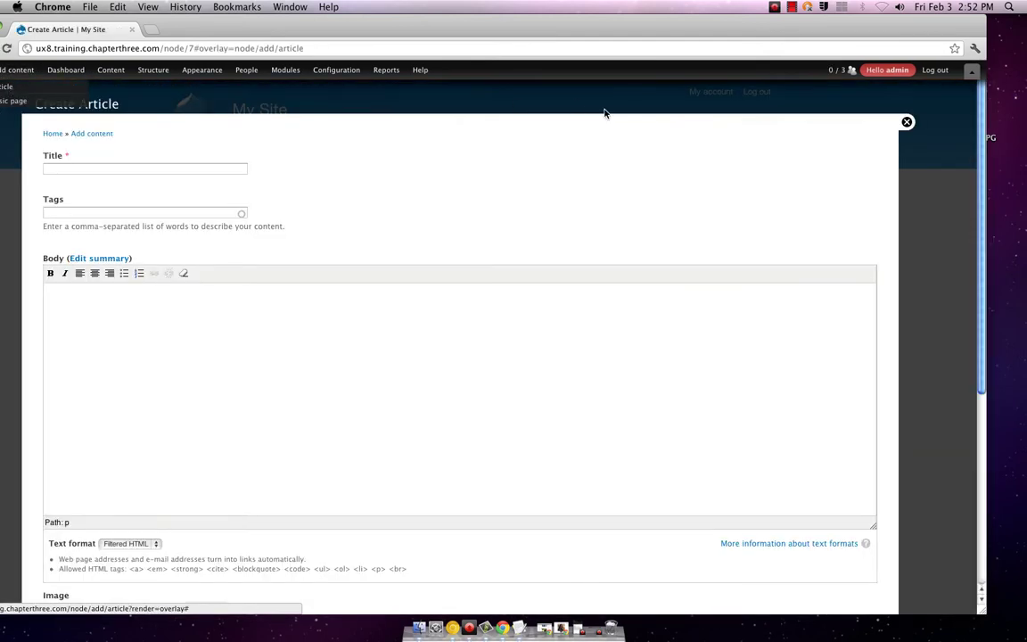
left_click(518, 628)
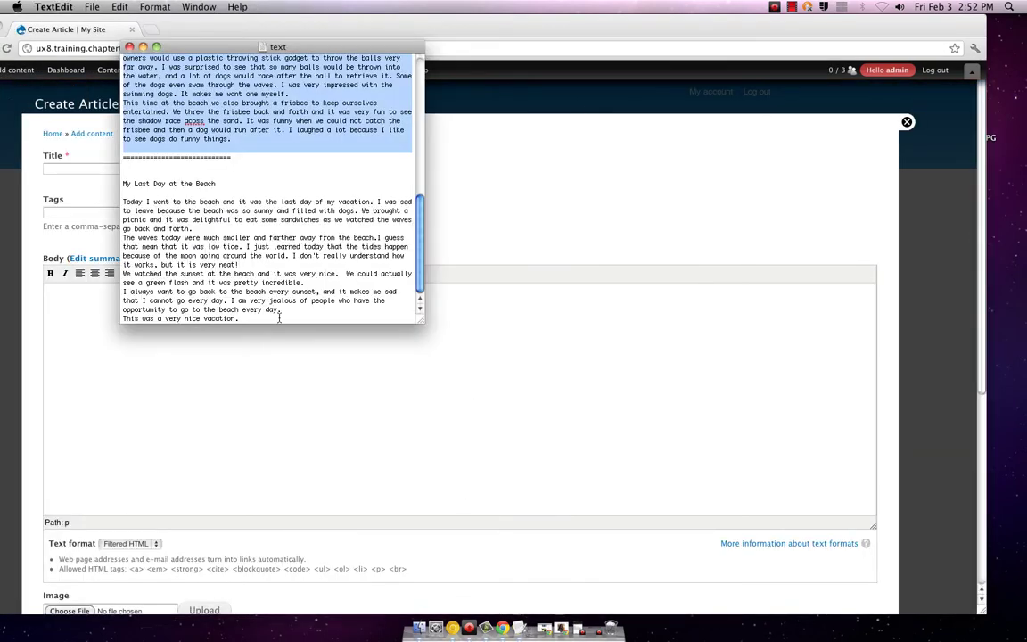
left_click_drag(123, 184, 215, 185)
key("super+c")
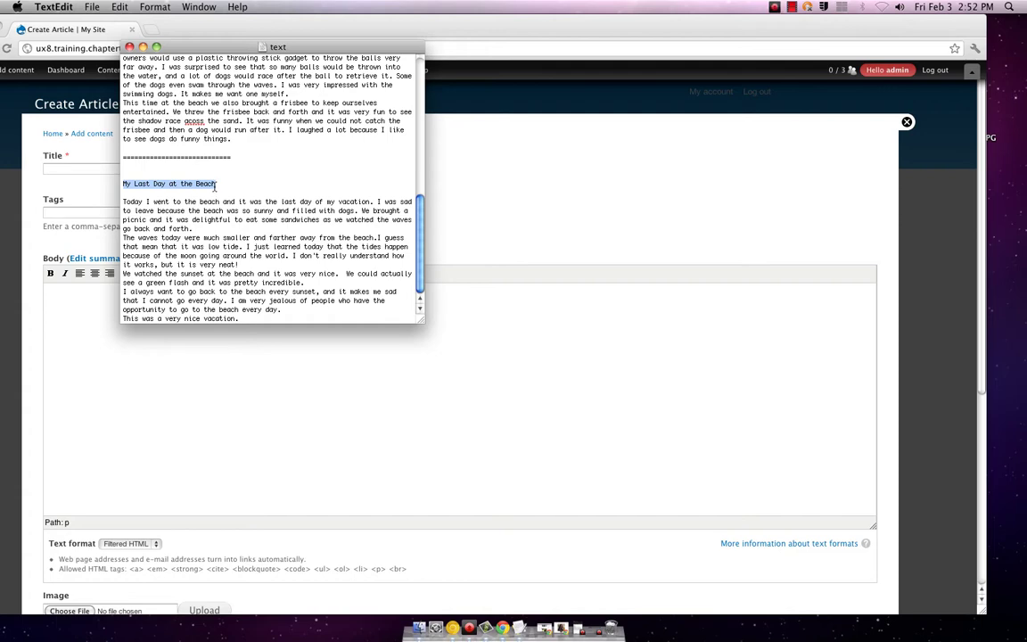
- Share the whole desktop in the video call, then hide the call window
left_click(561, 628)
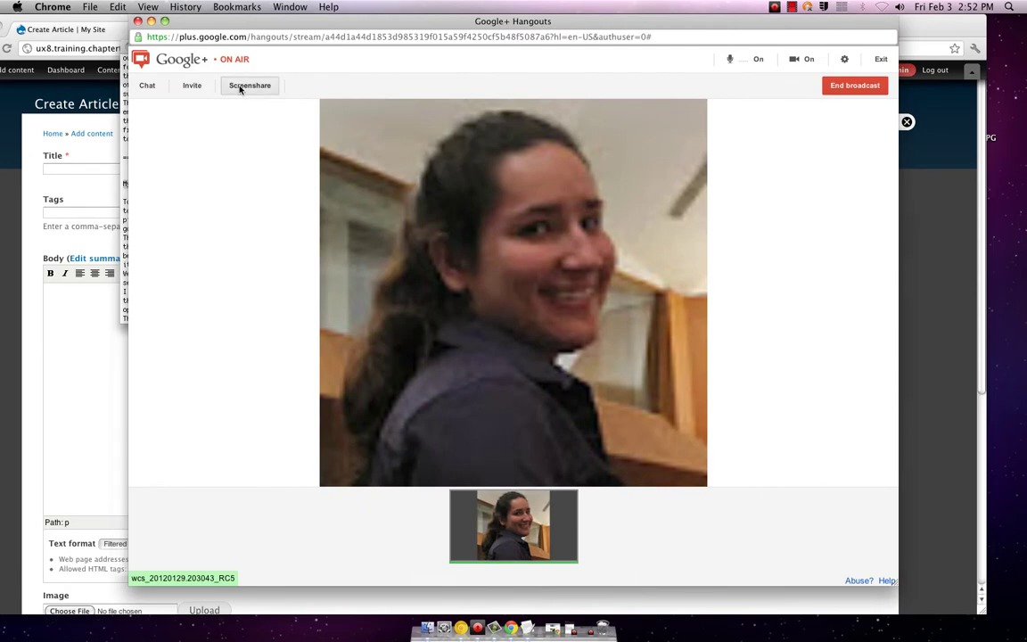
left_click(241, 87)
left_click(610, 395)
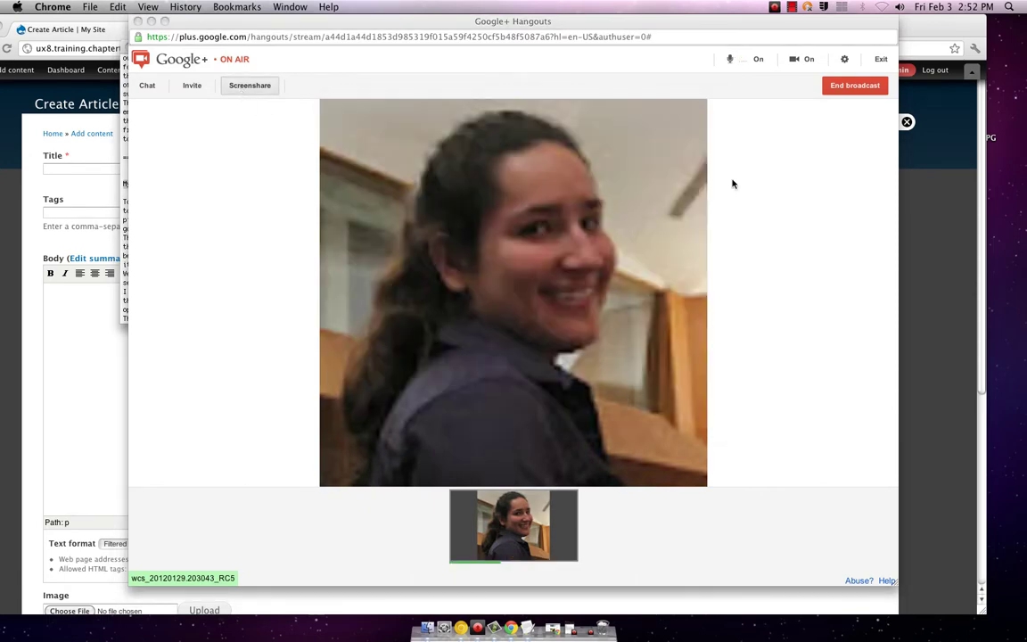
left_click(152, 21)
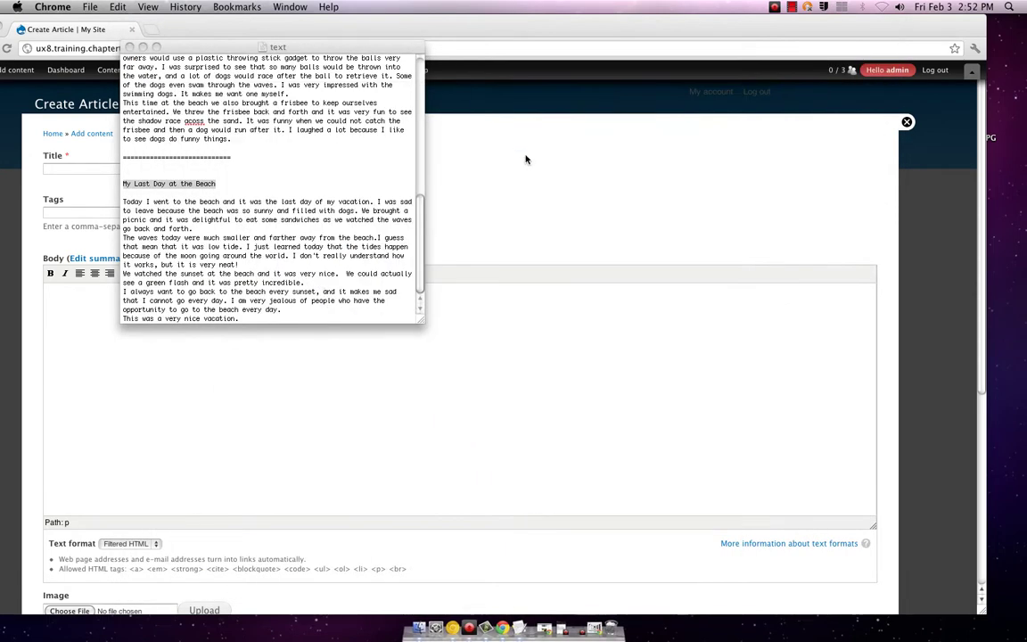
- Paste 'My Last Day at the Beach' as the title and enter tags last day, beach
left_click(373, 133)
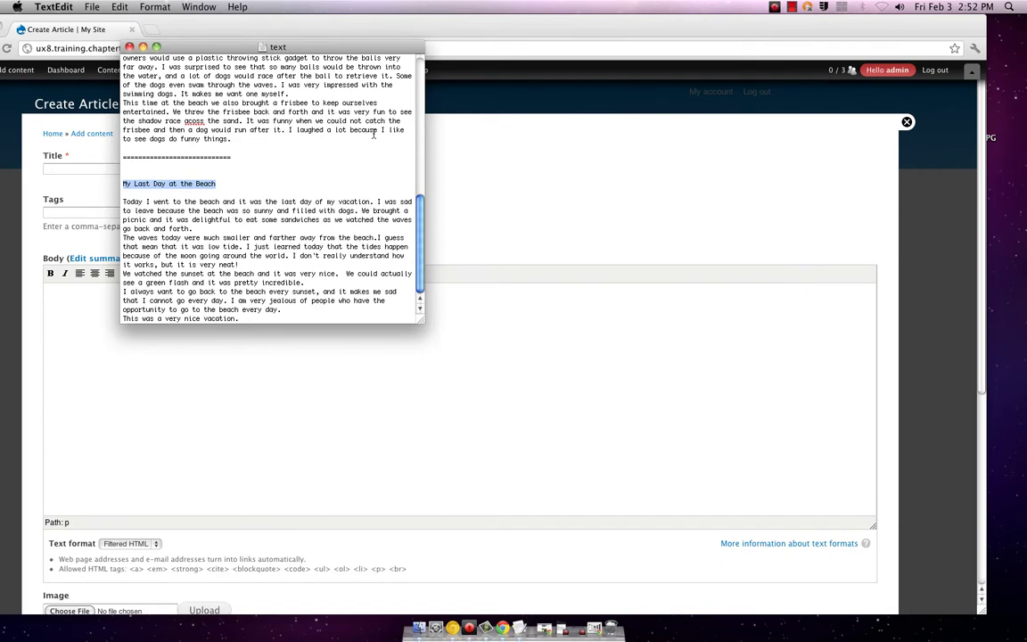
left_click(69, 170)
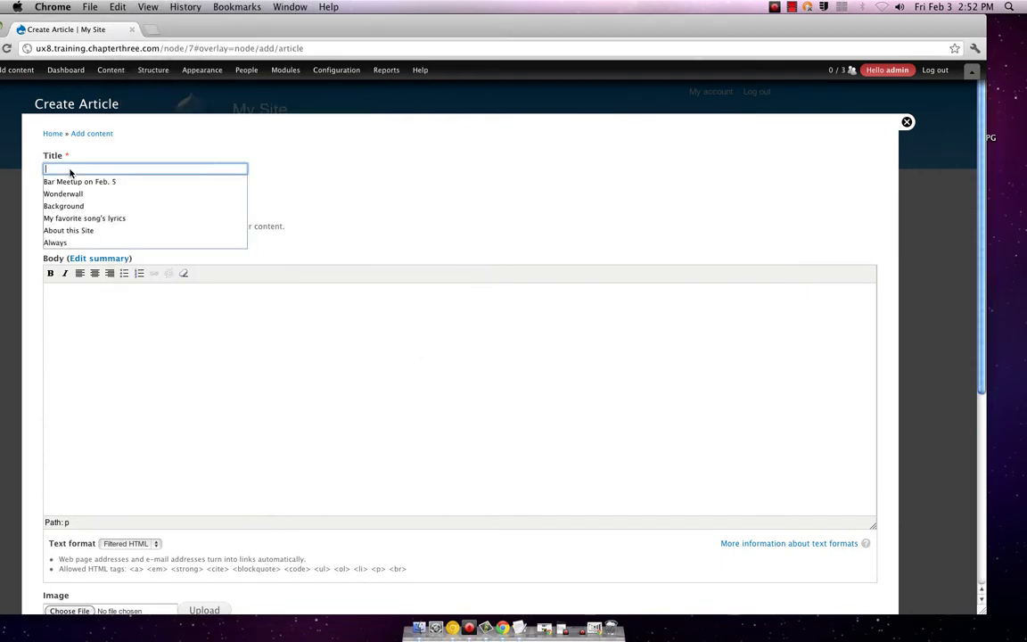
key("super+v")
left_click(62, 212)
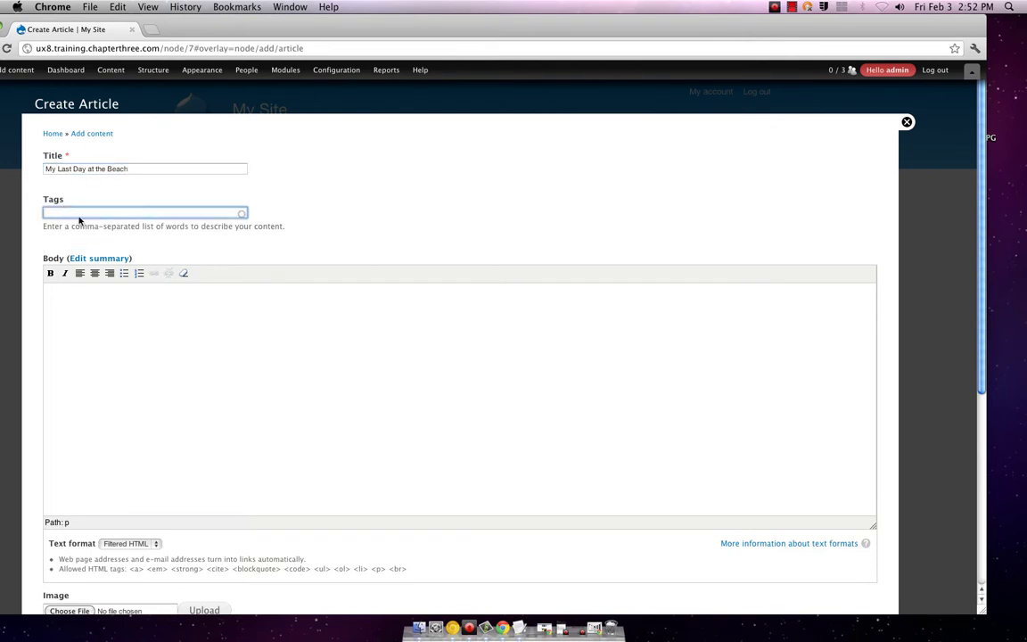
type("last day, beach")
- Select the third story's text below its heading in the notes for the Body
left_click(99, 305)
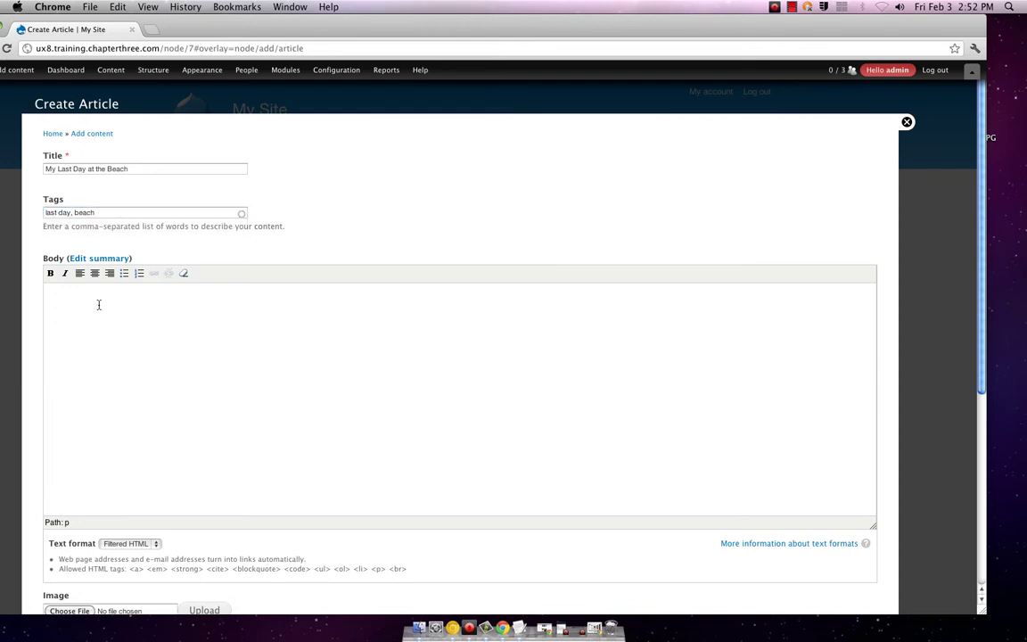
left_click(520, 628)
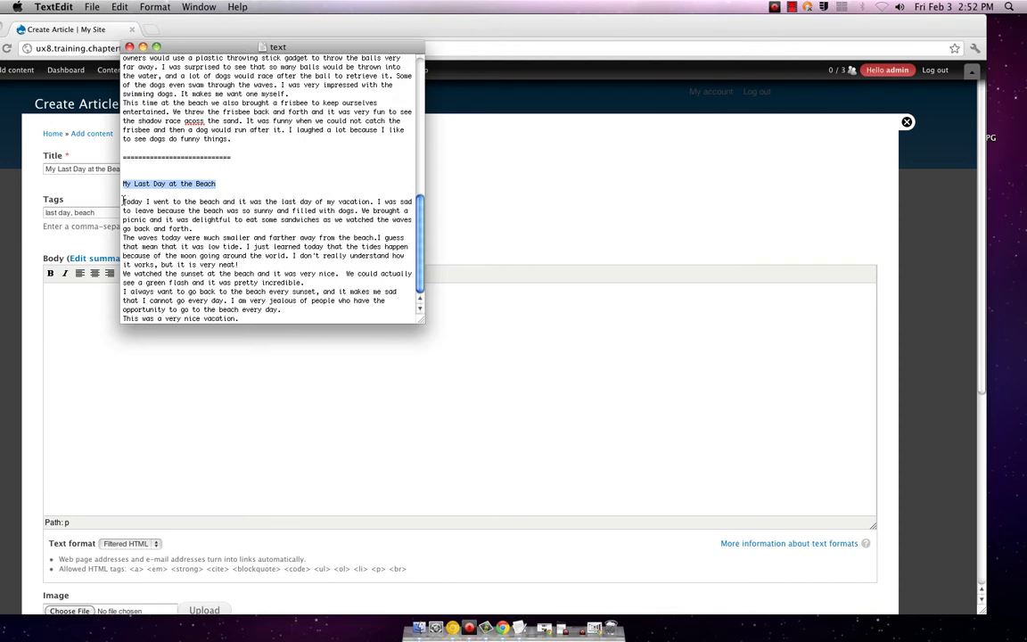
left_click_drag(124, 201, 293, 348)
key("super+c")
- Paste the story into Body and italicise the line 'This was a very nice vacation.'
left_click(136, 367)
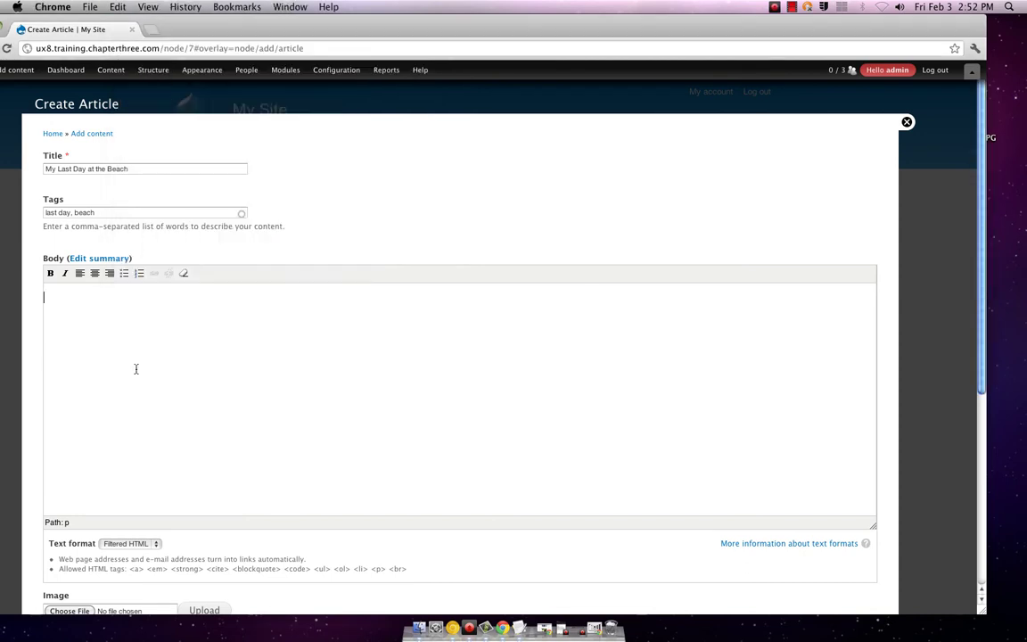
key("super+v")
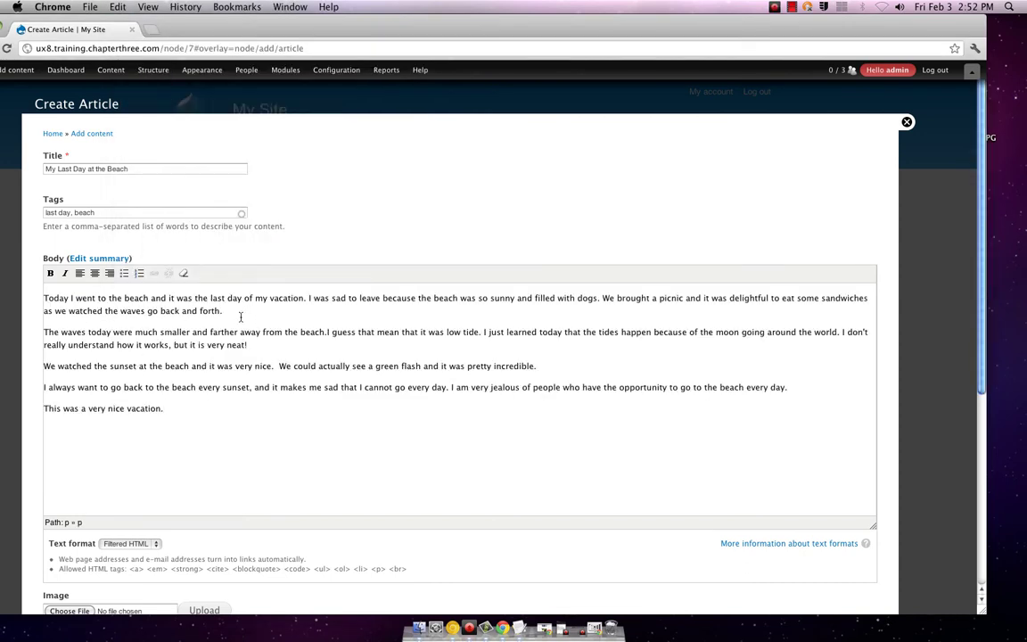
left_click_drag(164, 408, 43, 409)
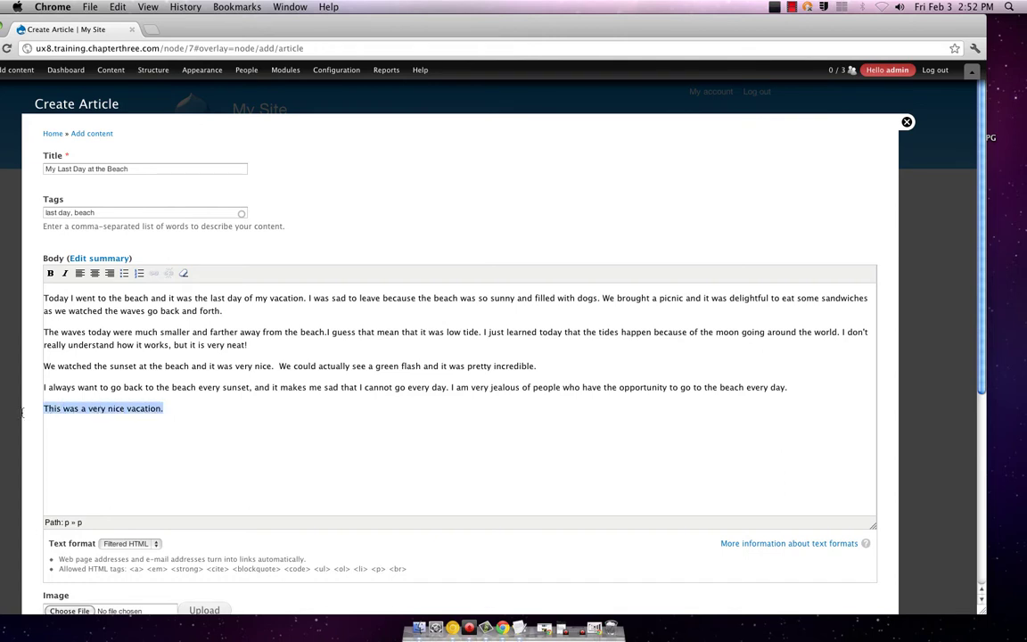
left_click(63, 273)
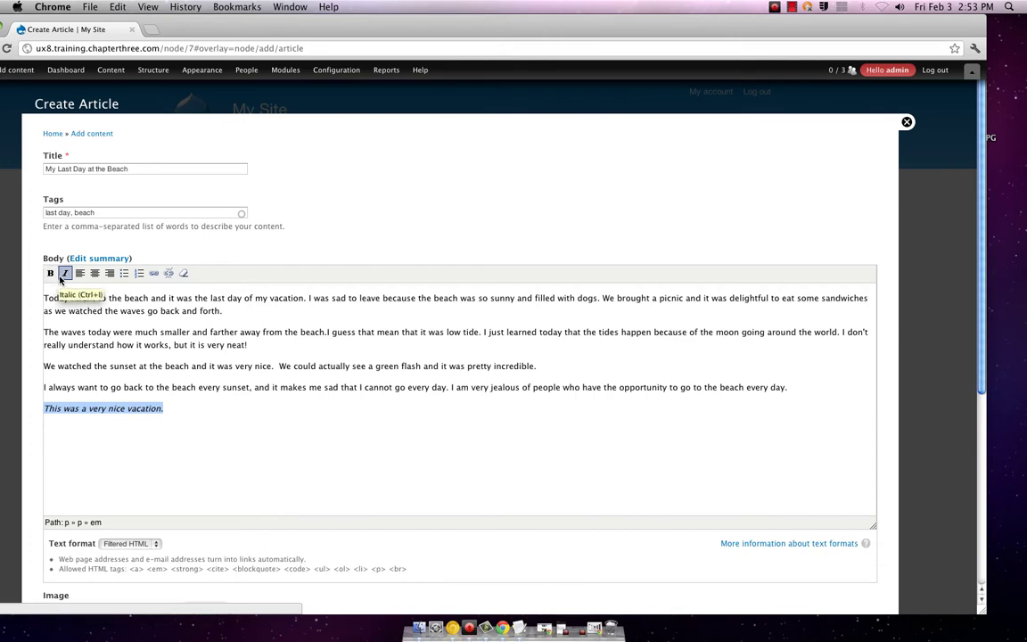
- Bold the word 'beach' in the first line and bullet The waves paragraph
left_click_drag(148, 299, 132, 299)
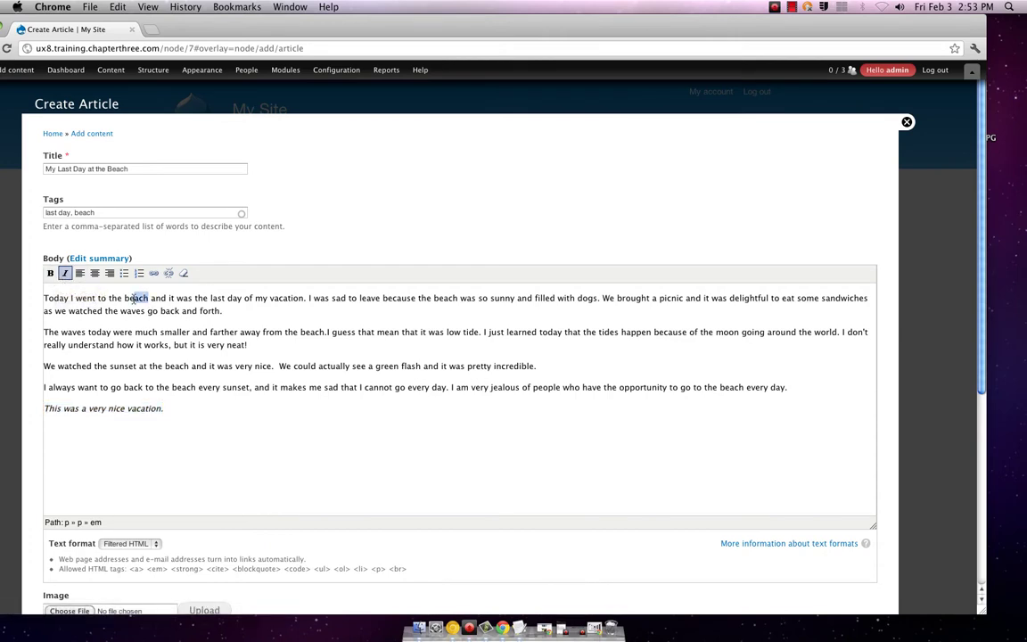
left_click(50, 272)
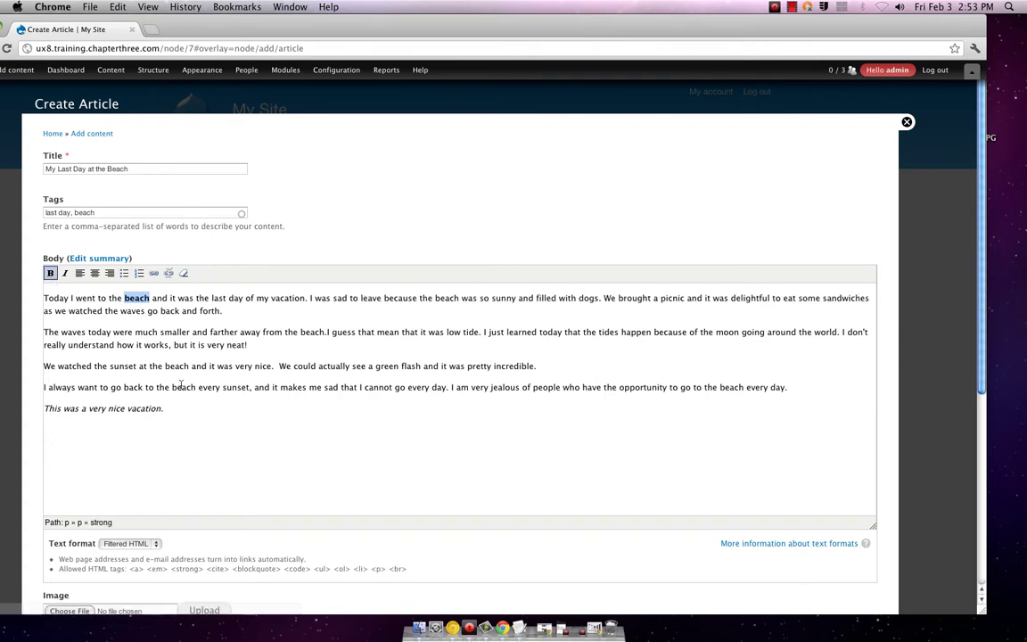
left_click(181, 385)
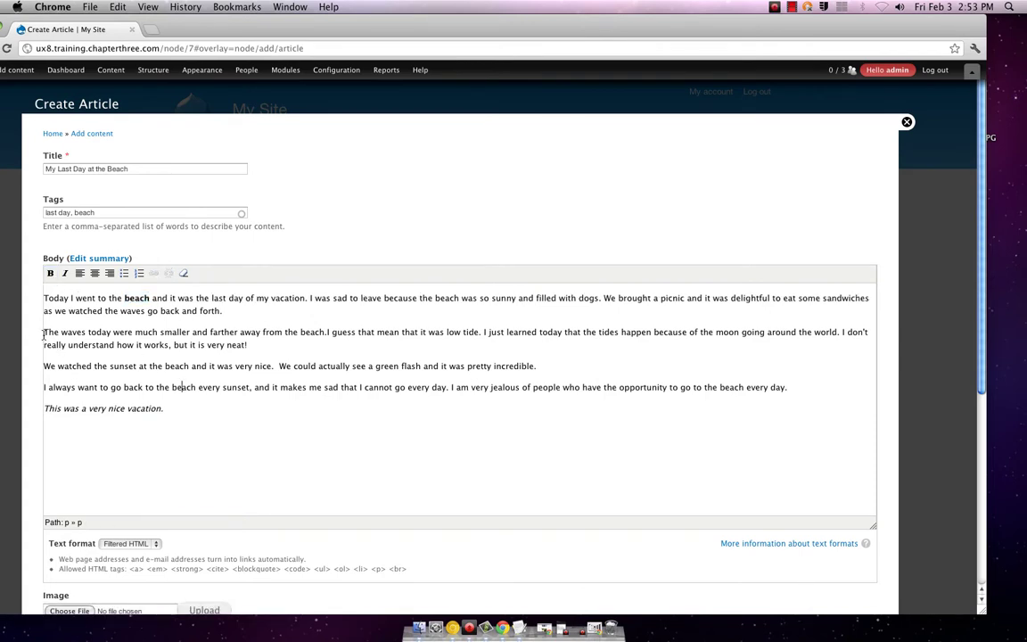
left_click(120, 276)
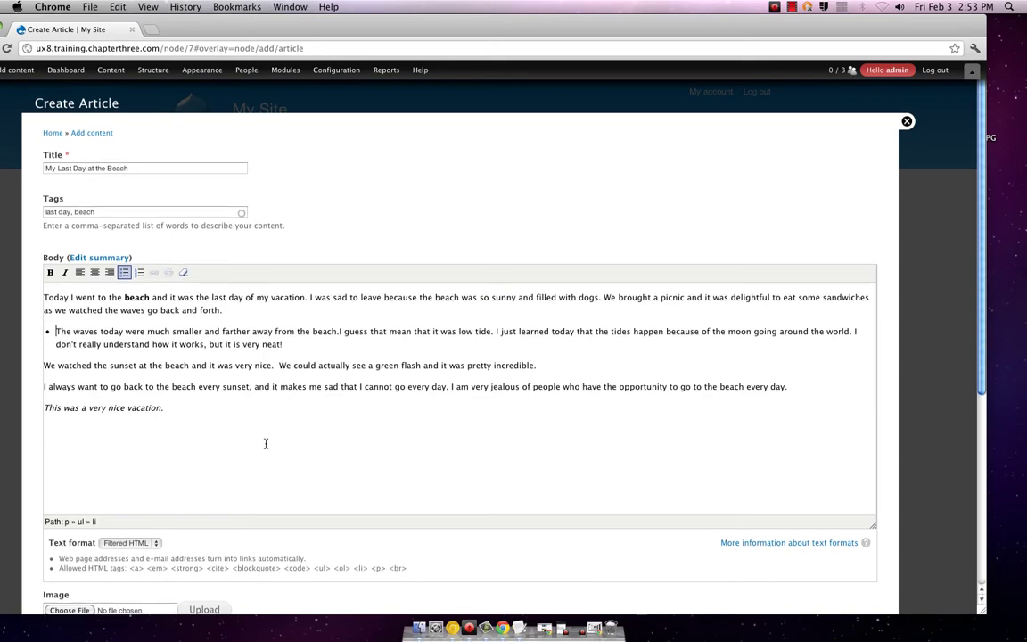
- Save the new article
scroll(241, 428, "down", 5)
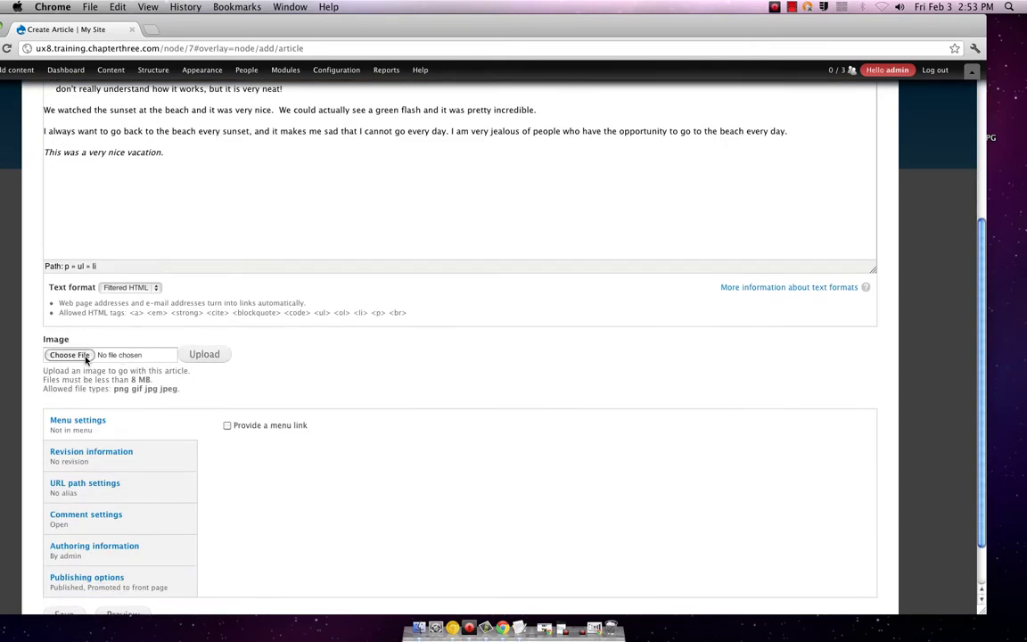
scroll(125, 481, "down", 2)
left_click(77, 553)
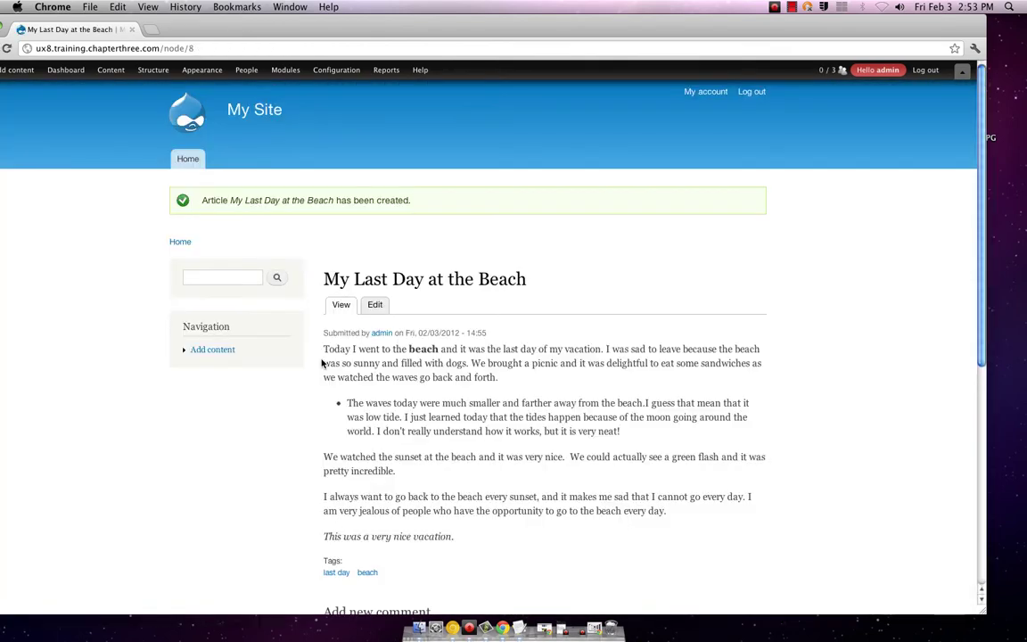
- Move the browser window to the right and go to the site's front page
scroll(323, 363, "down", 5)
scroll(323, 362, "up", 4)
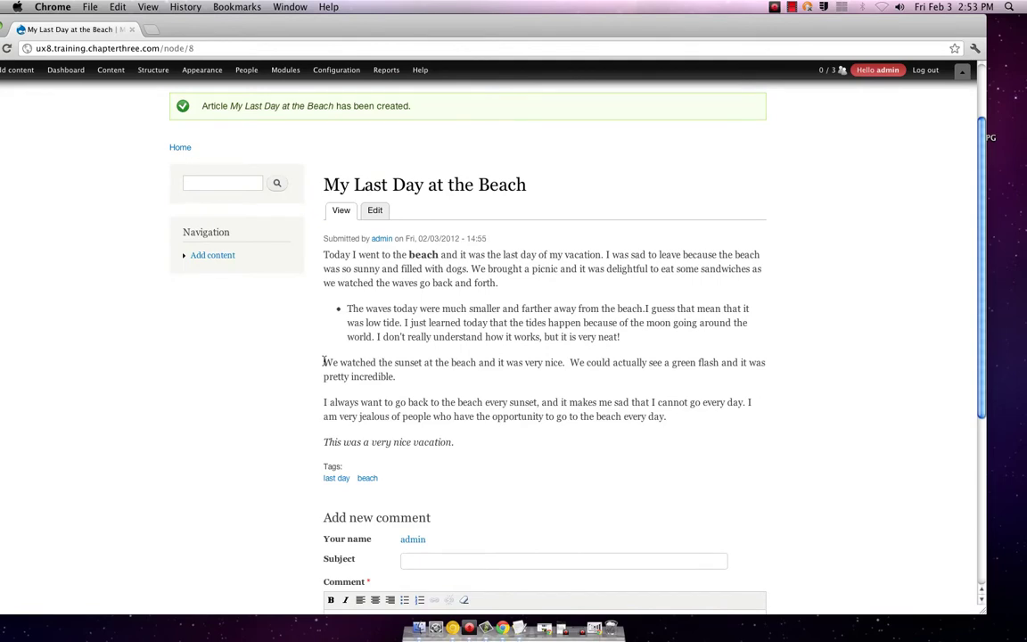
scroll(323, 363, "up", 3)
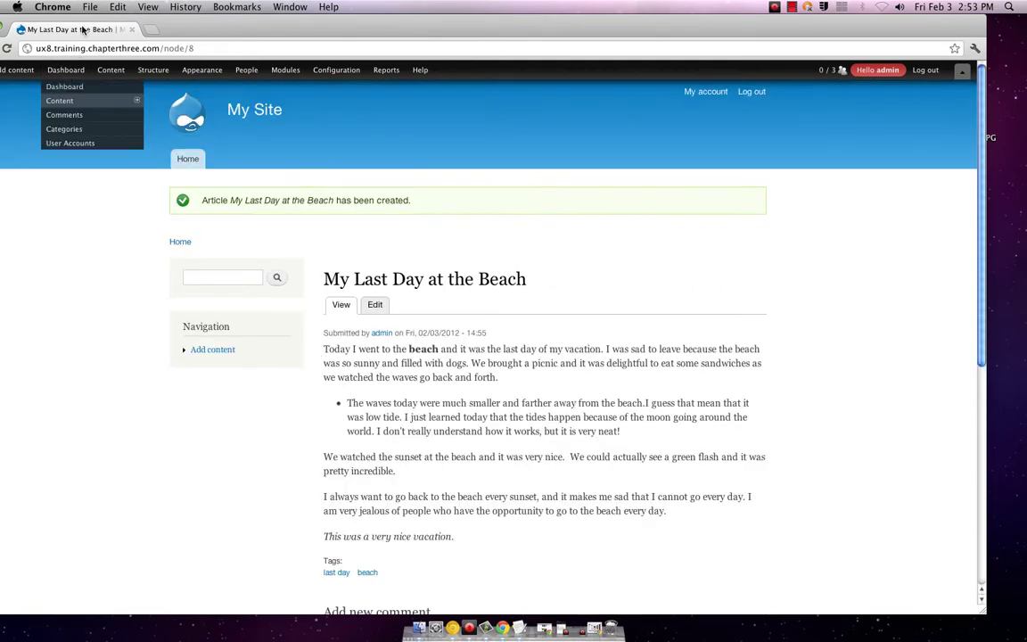
left_click_drag(82, 17, 138, 16)
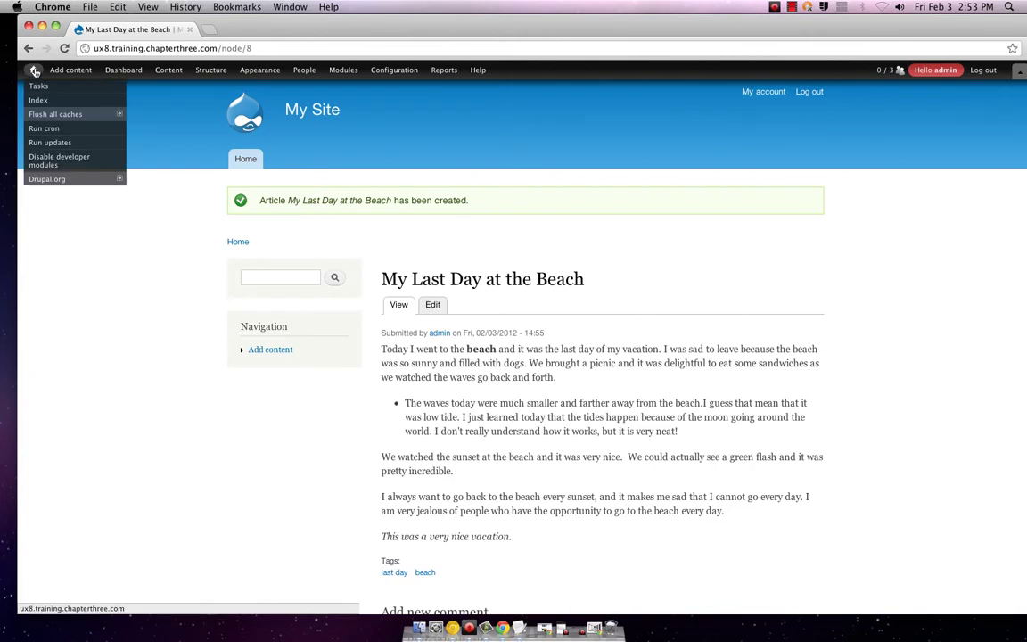
left_click(33, 70)
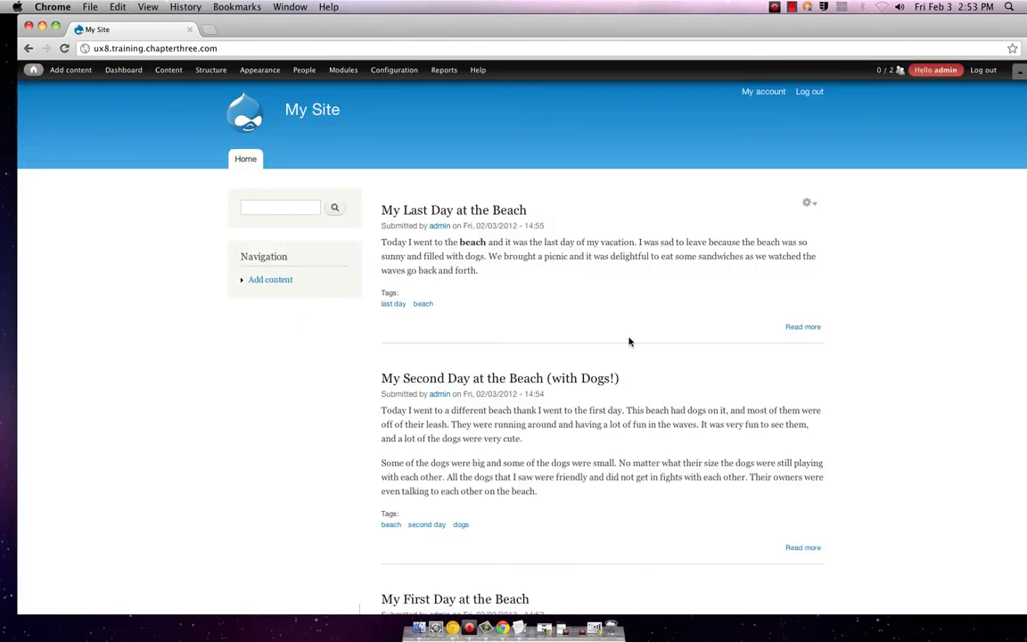
- Browse the front page posts and open the first post's edit and delete options
scroll(629, 342, "down", 5)
scroll(629, 339, "down", 2)
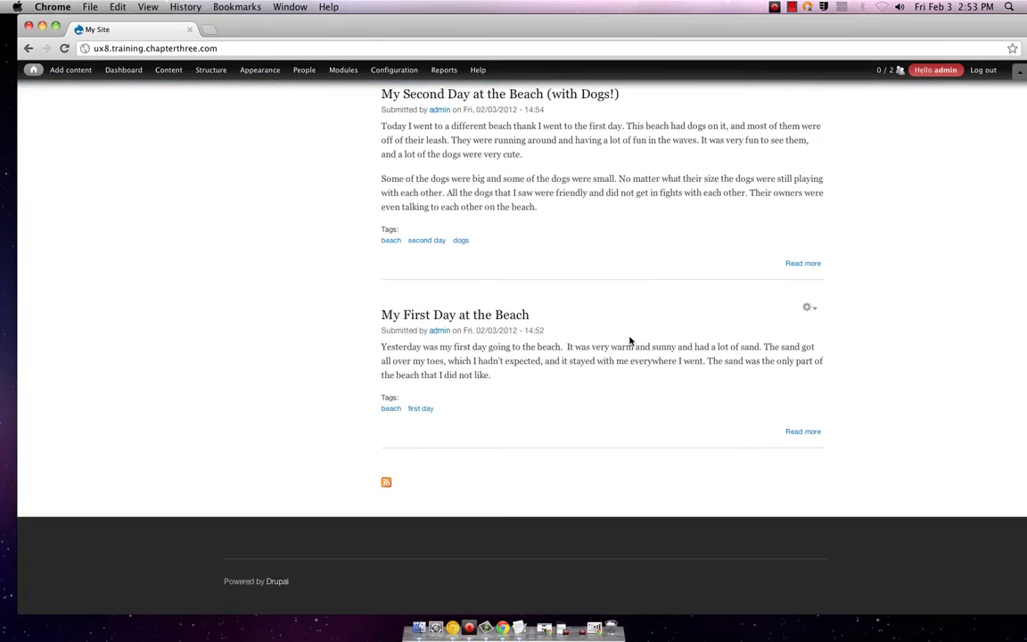
scroll(629, 340, "up", 7)
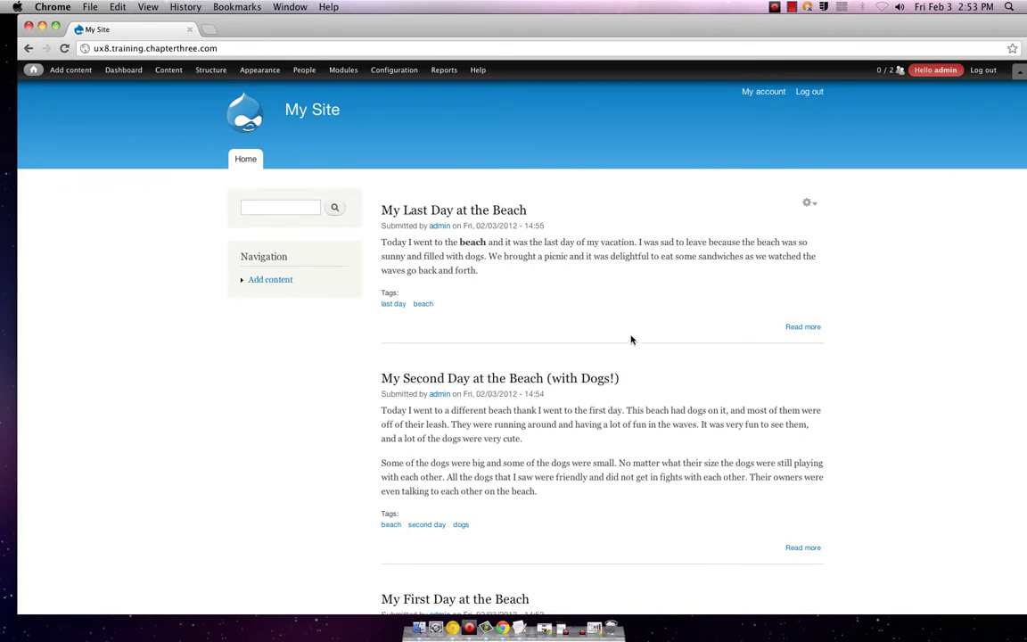
scroll(630, 340, "down", 3)
scroll(631, 337, "up", 3)
scroll(630, 339, "down", 1)
scroll(629, 338, "up", 1)
scroll(523, 310, "down", 4)
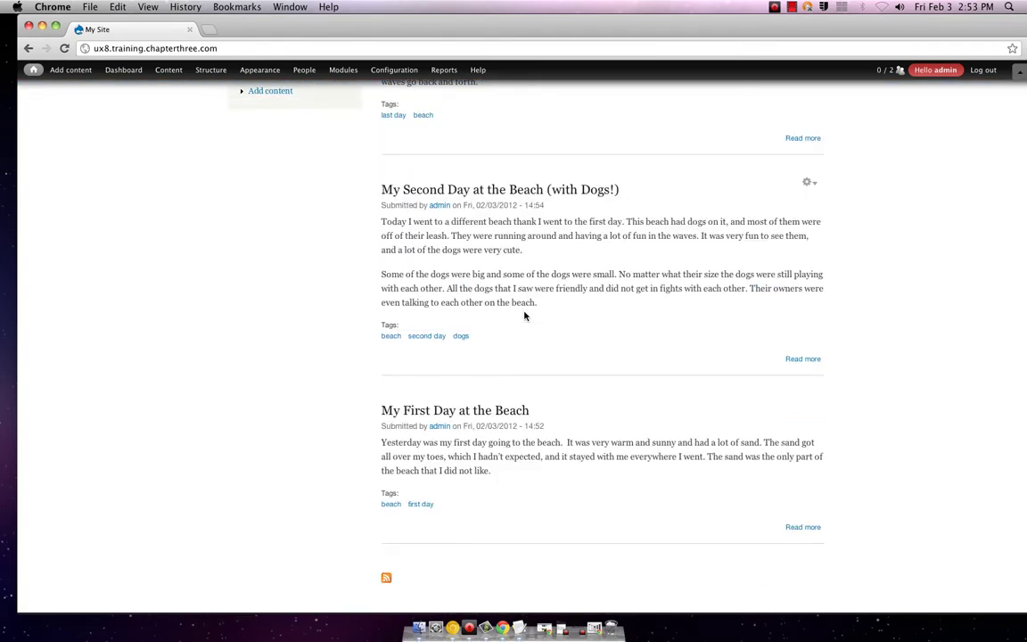
scroll(525, 316, "up", 4)
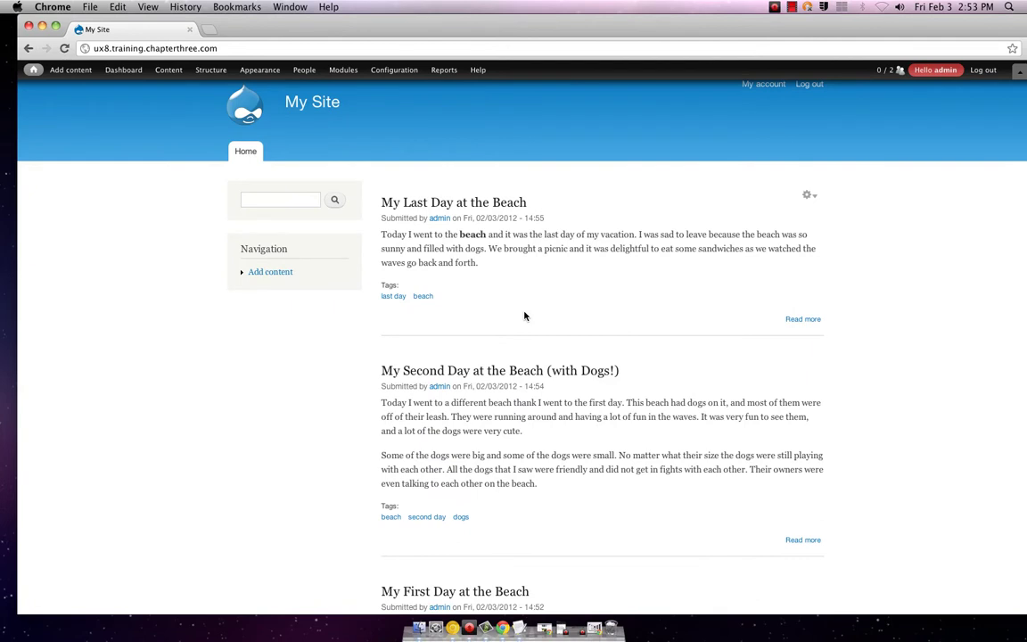
scroll(524, 315, "down", 3)
scroll(524, 315, "up", 3)
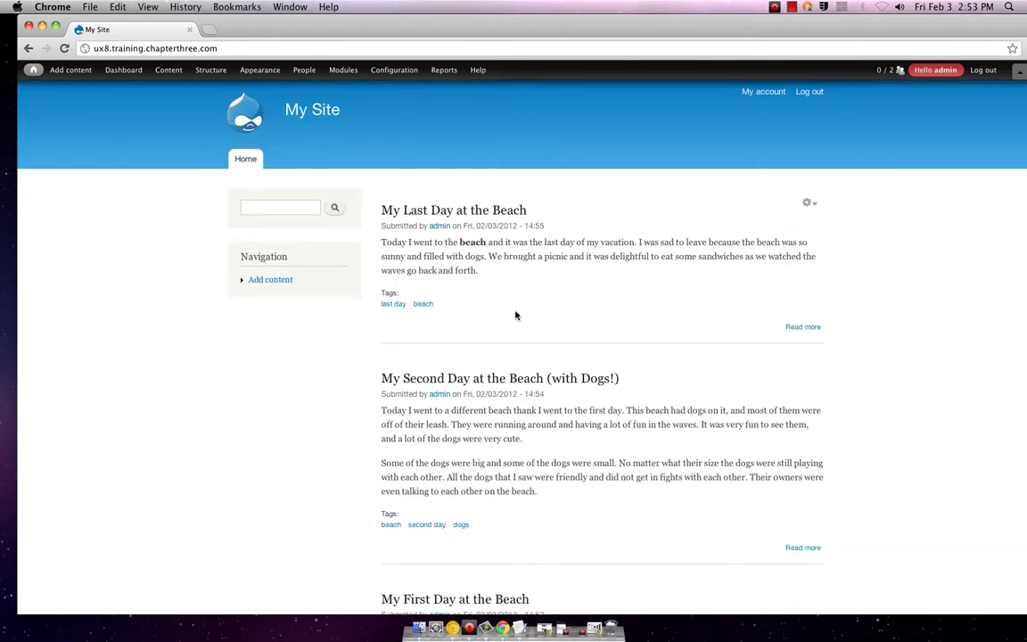
scroll(513, 315, "down", 6)
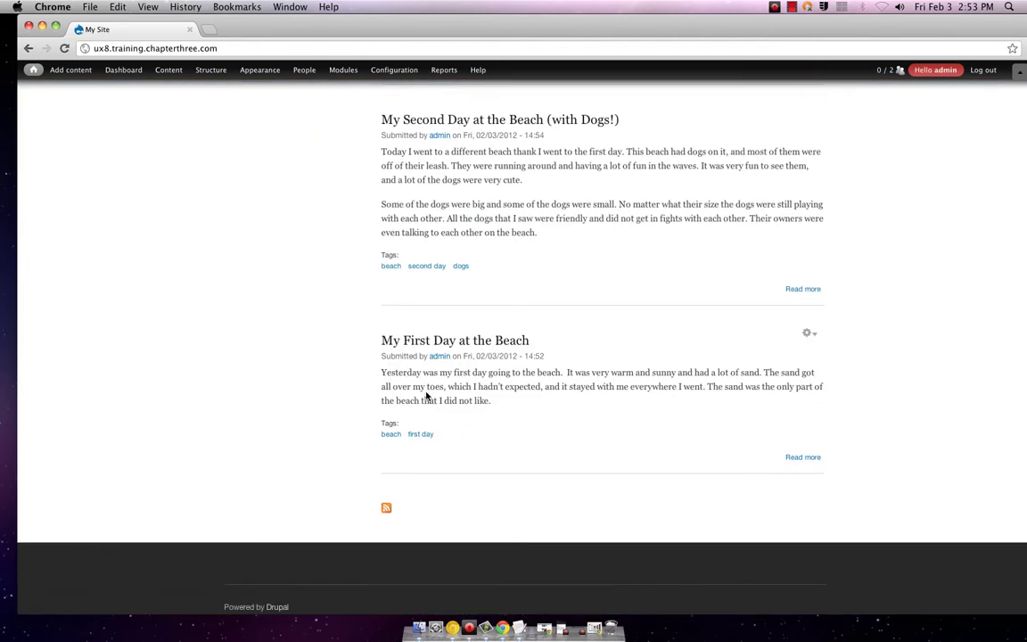
scroll(429, 392, "up", 6)
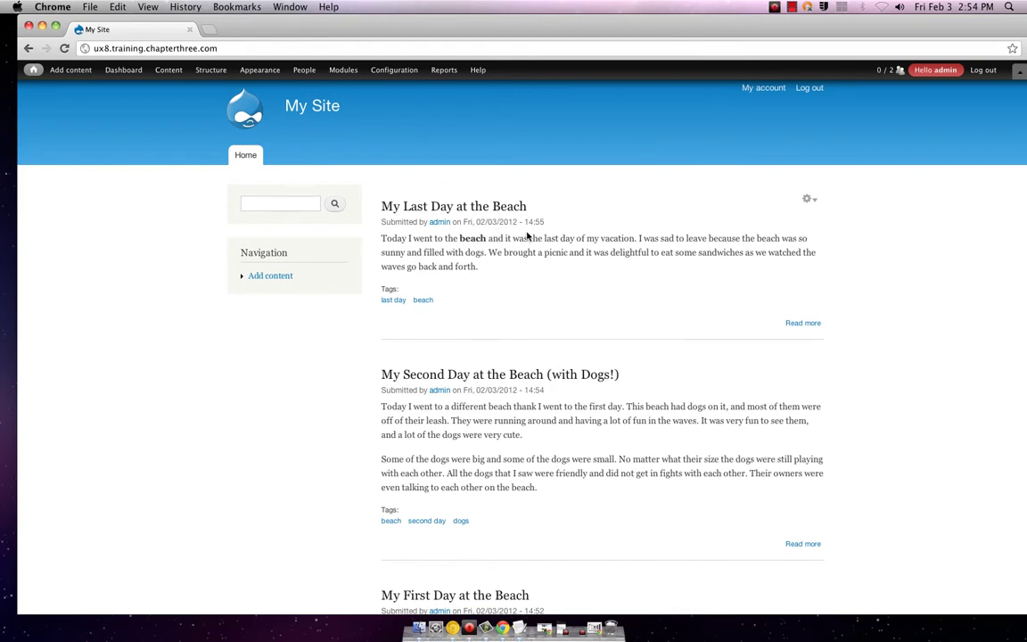
left_click(810, 200)
- Reload the home page and open the Content administration list from the toolbar
left_click(229, 99)
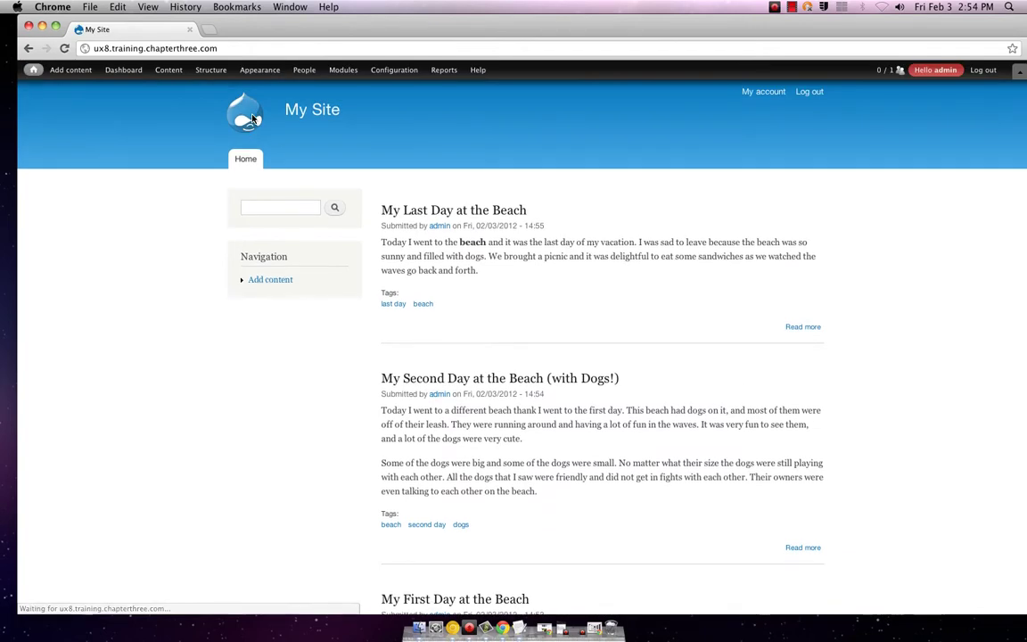
scroll(404, 232, "down", 5)
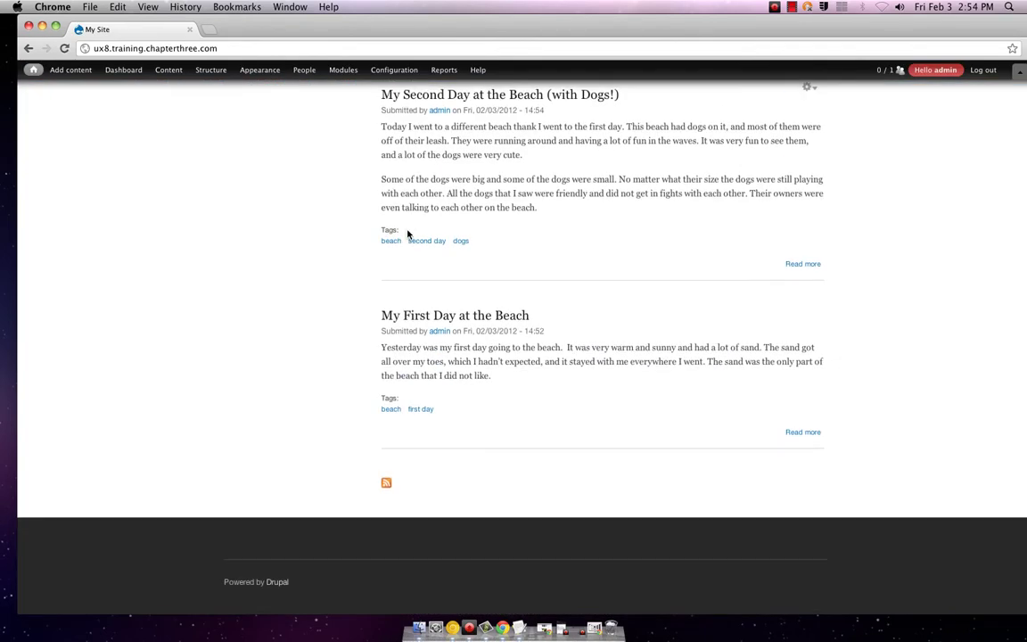
scroll(408, 232, "up", 4)
scroll(409, 234, "up", 1)
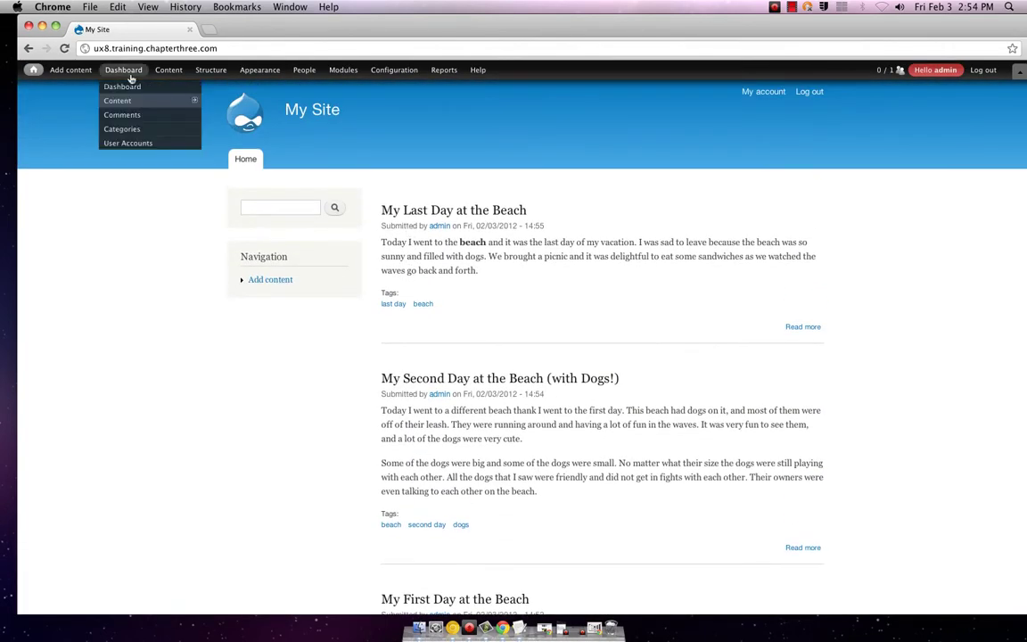
mouse_move(88, 77)
mouse_move(40, 76)
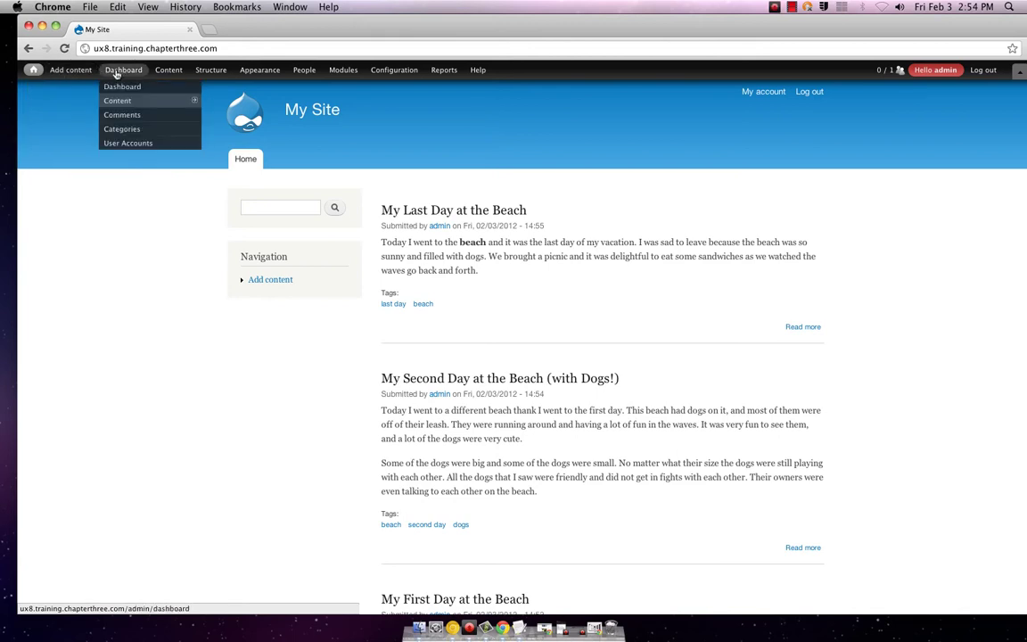
mouse_move(150, 68)
left_click(163, 88)
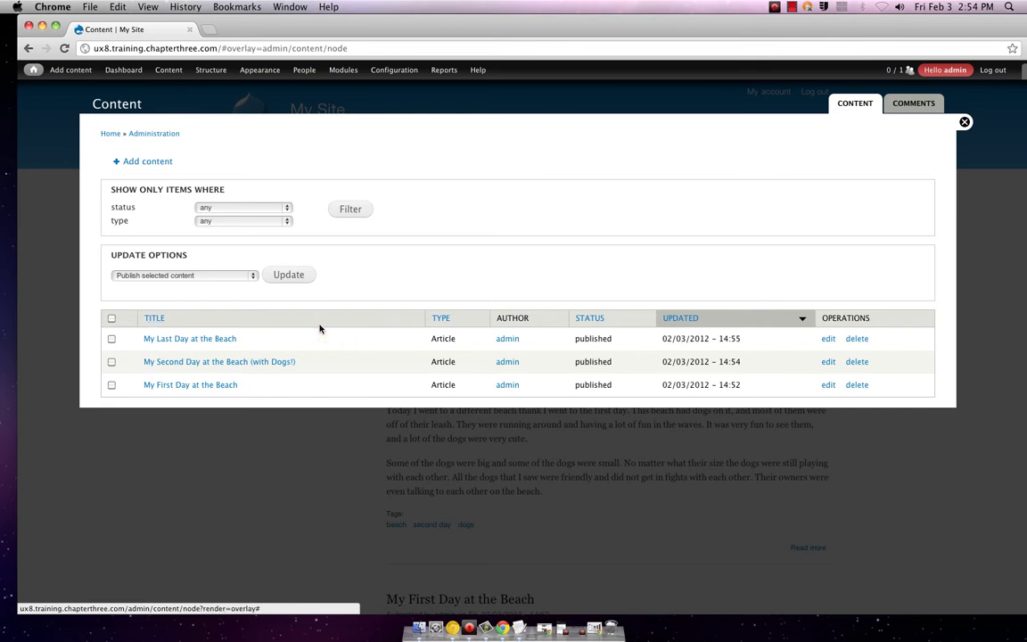
- Review the status, type and bulk-action dropdowns, then sort by Updated, oldest first
mouse_move(179, 75)
left_click(282, 207)
left_click(286, 207)
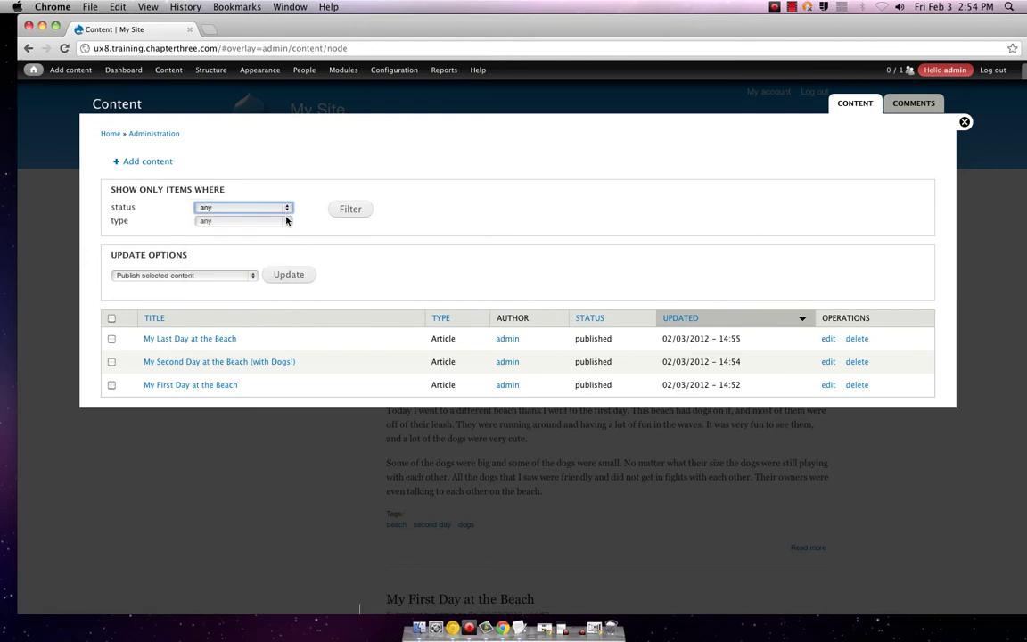
left_click(286, 220)
left_click(286, 220)
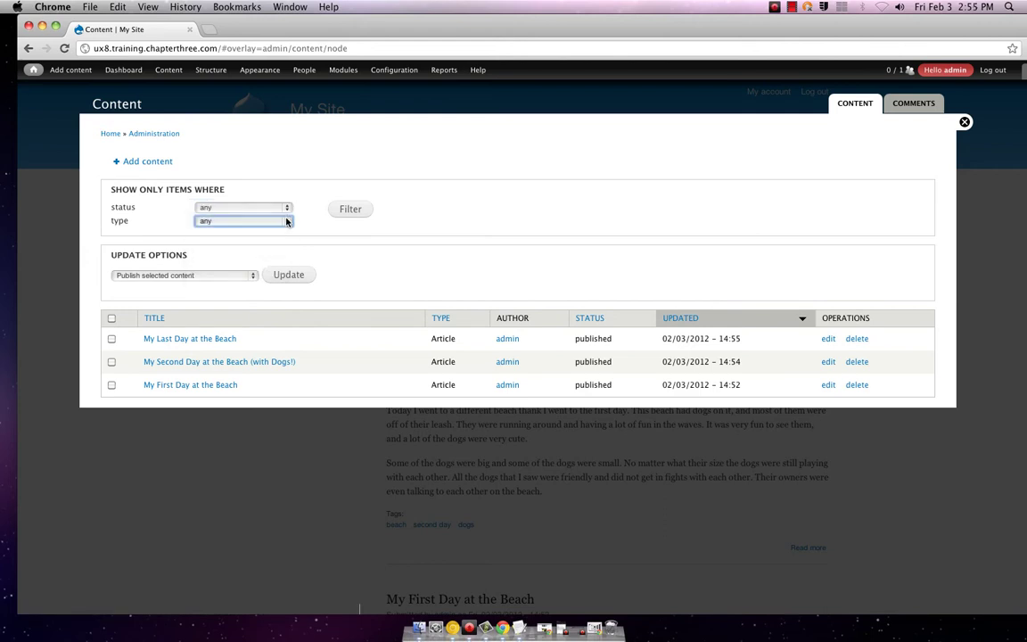
left_click(214, 276)
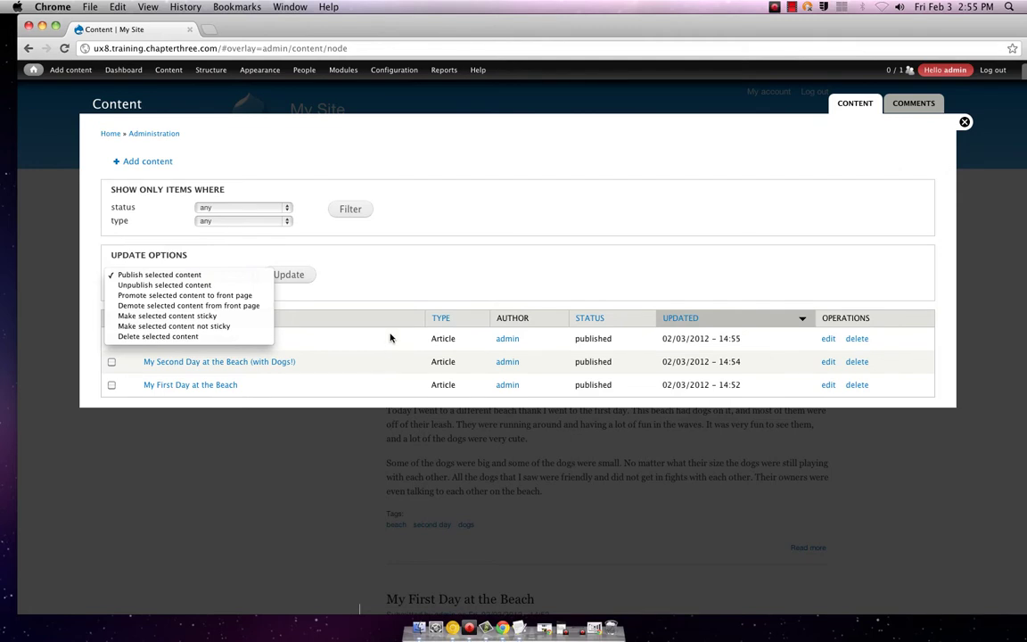
left_click(543, 286)
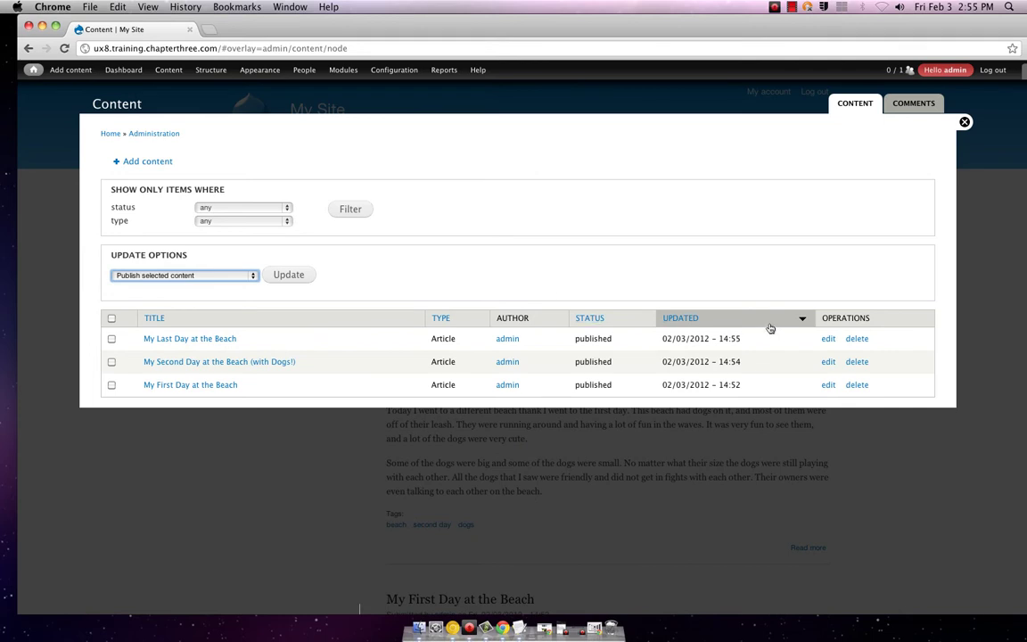
left_click(800, 320)
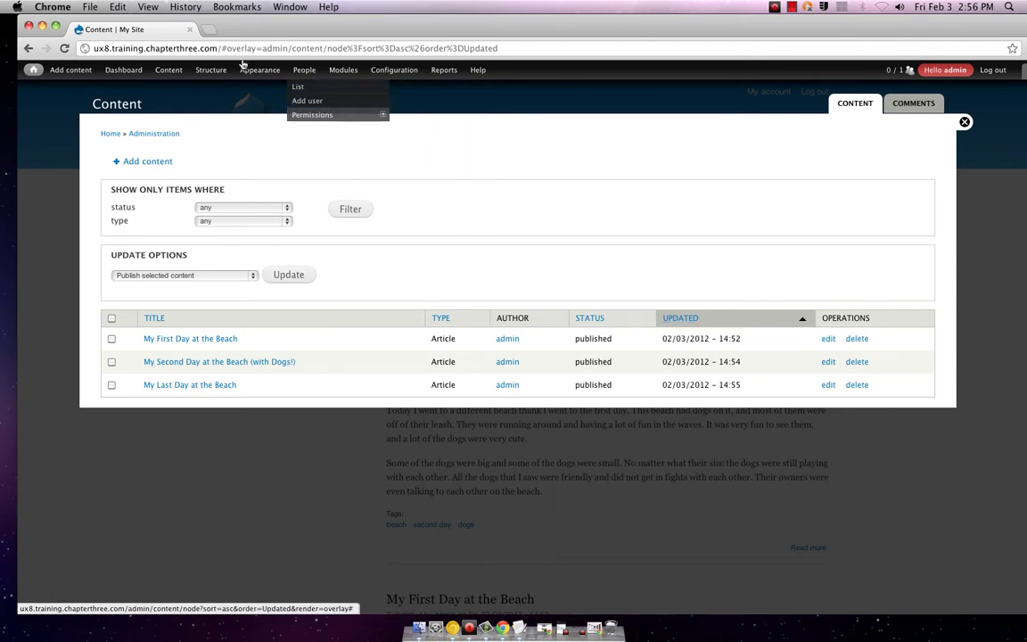
- Open Add new view from Structure > Views in the admin toolbar
mouse_move(132, 74)
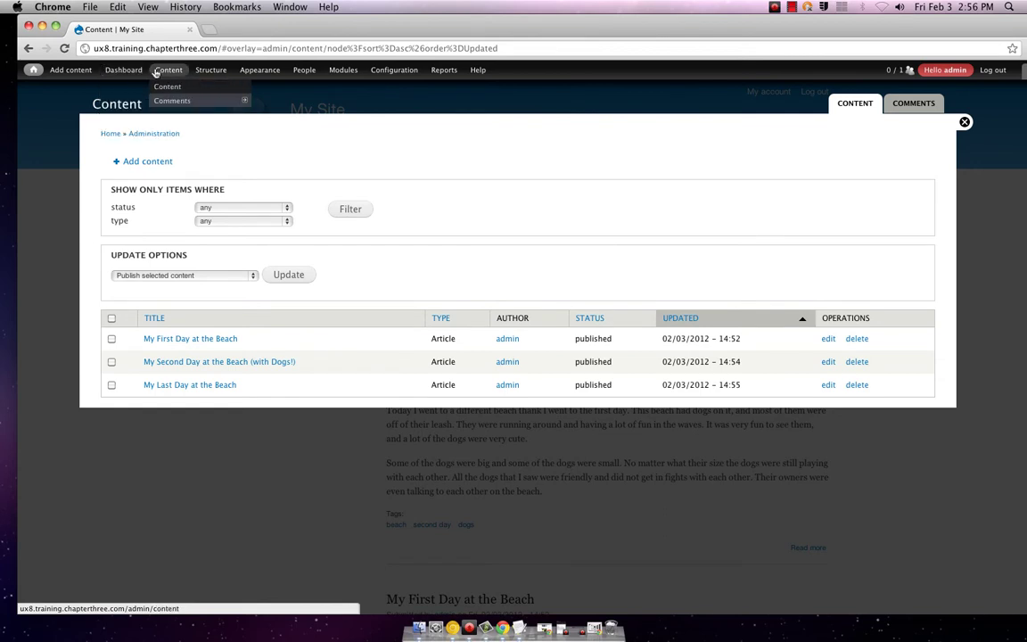
mouse_move(194, 70)
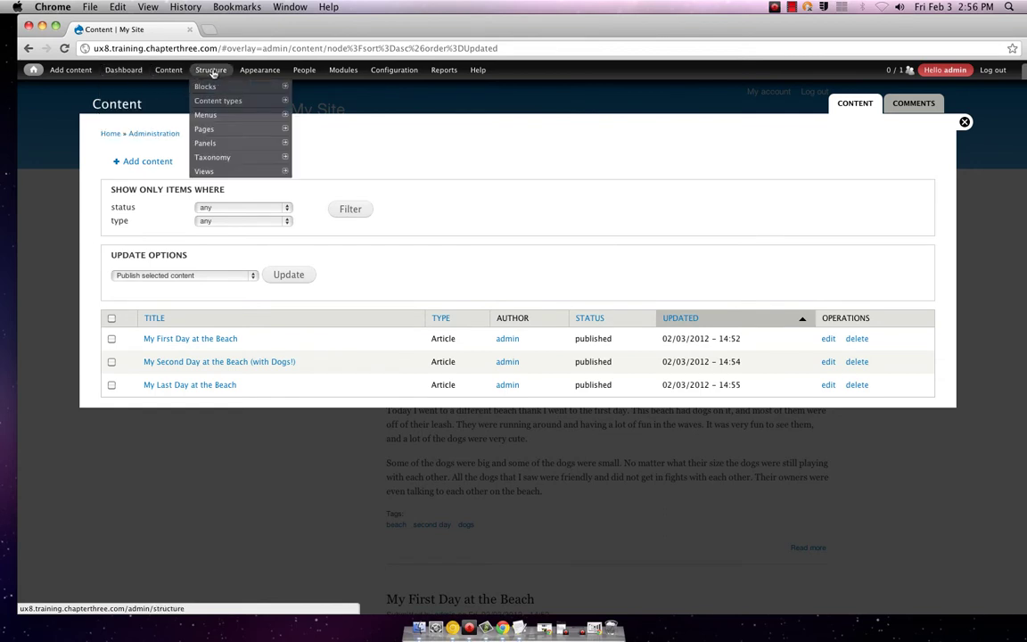
mouse_move(202, 132)
mouse_move(200, 169)
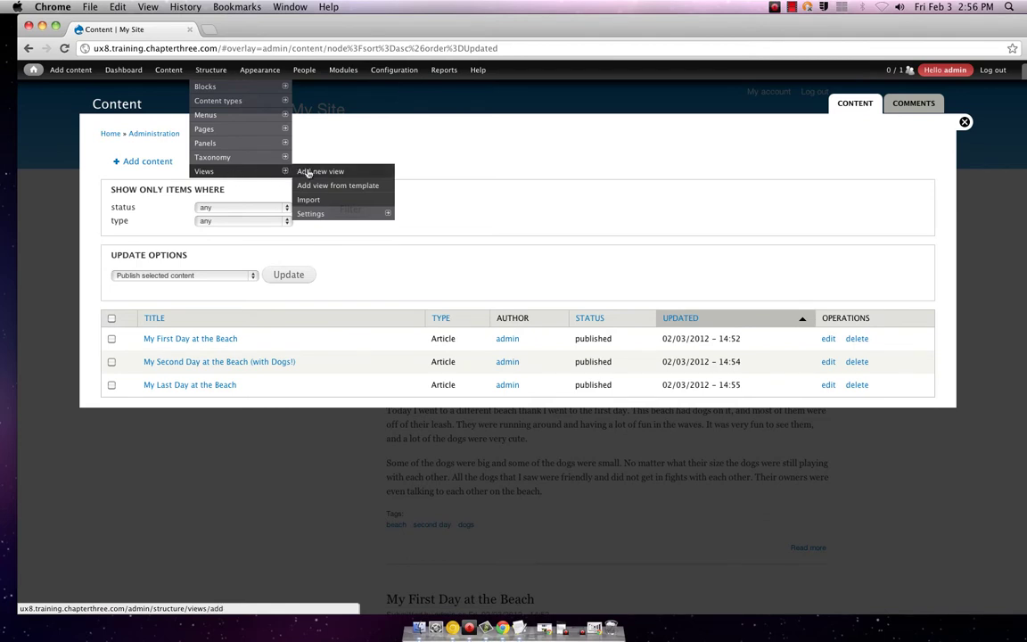
left_click(307, 172)
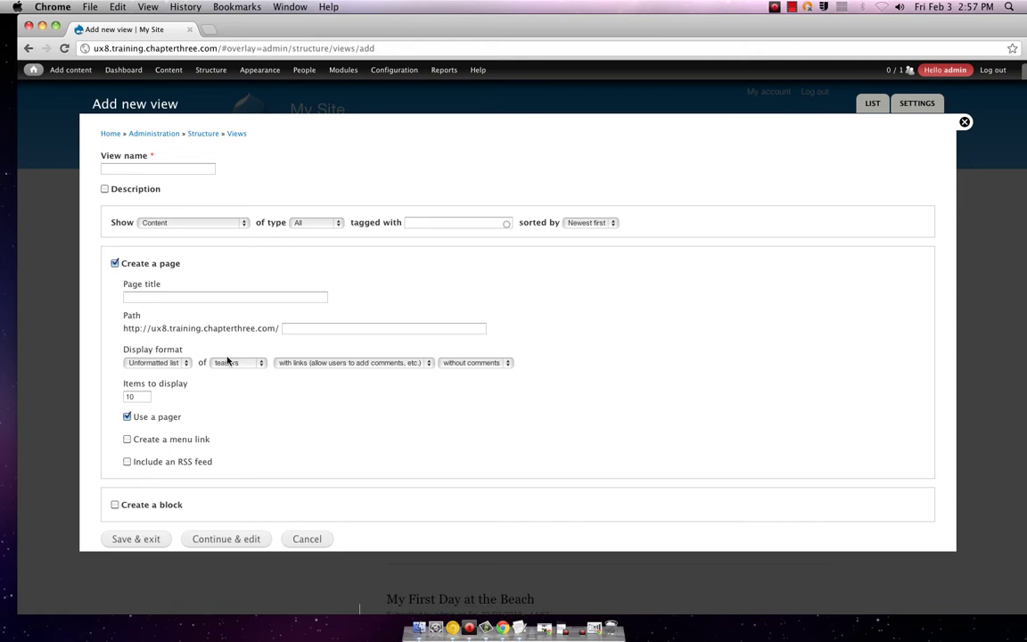
- Sort the view Oldest first, keep Content of all types, and enable Create a menu link
left_click(610, 223)
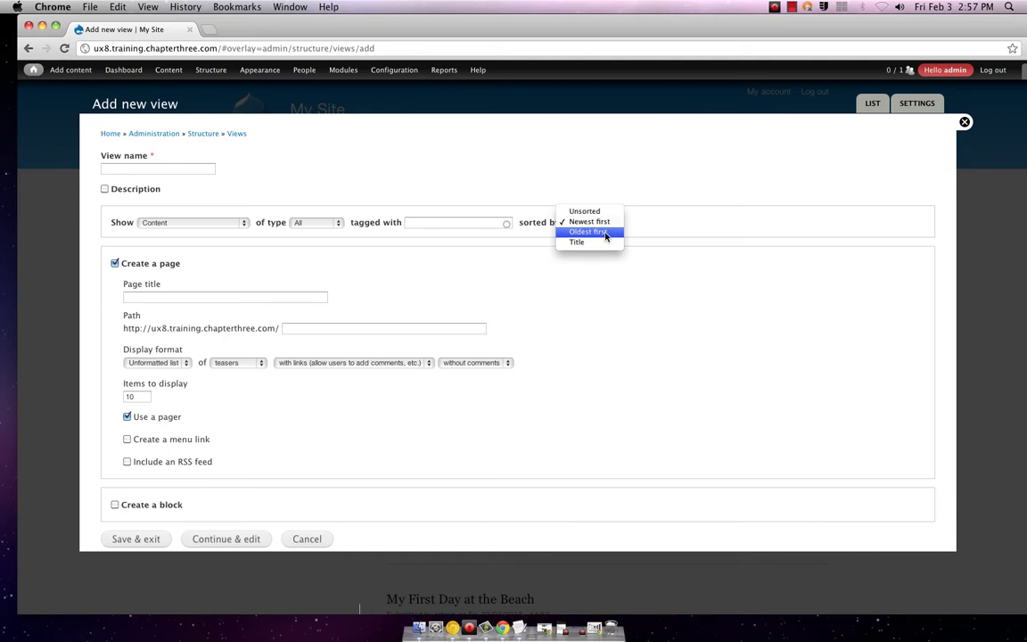
left_click(606, 234)
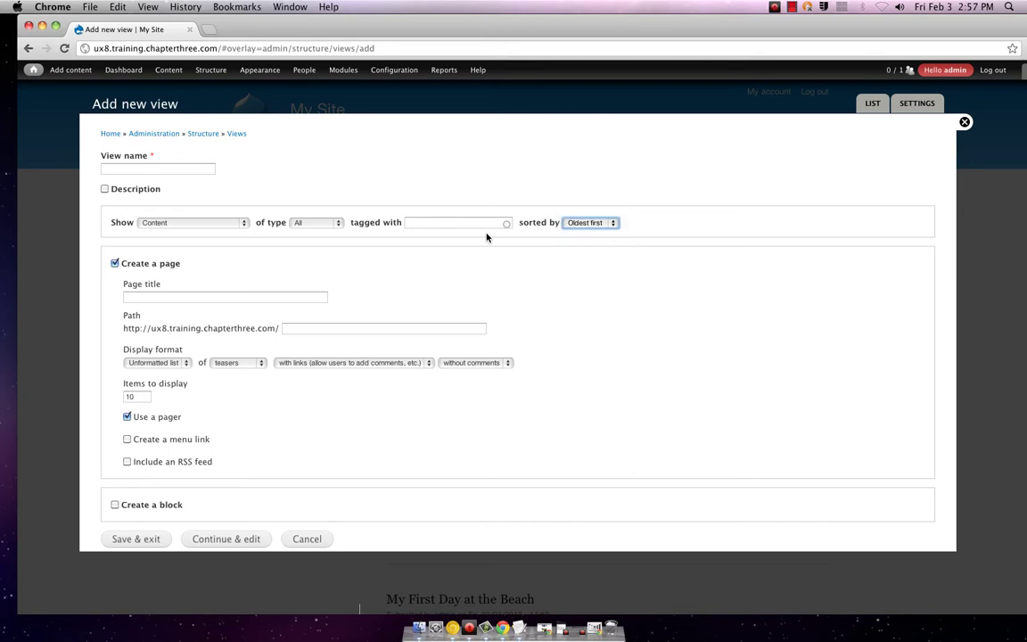
left_click(337, 224)
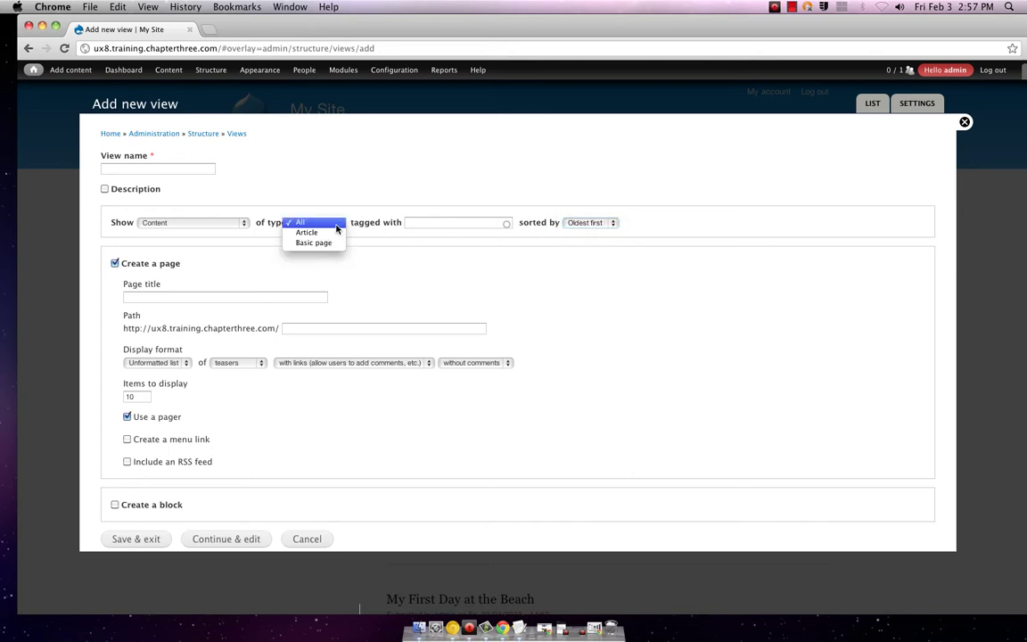
left_click(232, 207)
left_click(238, 223)
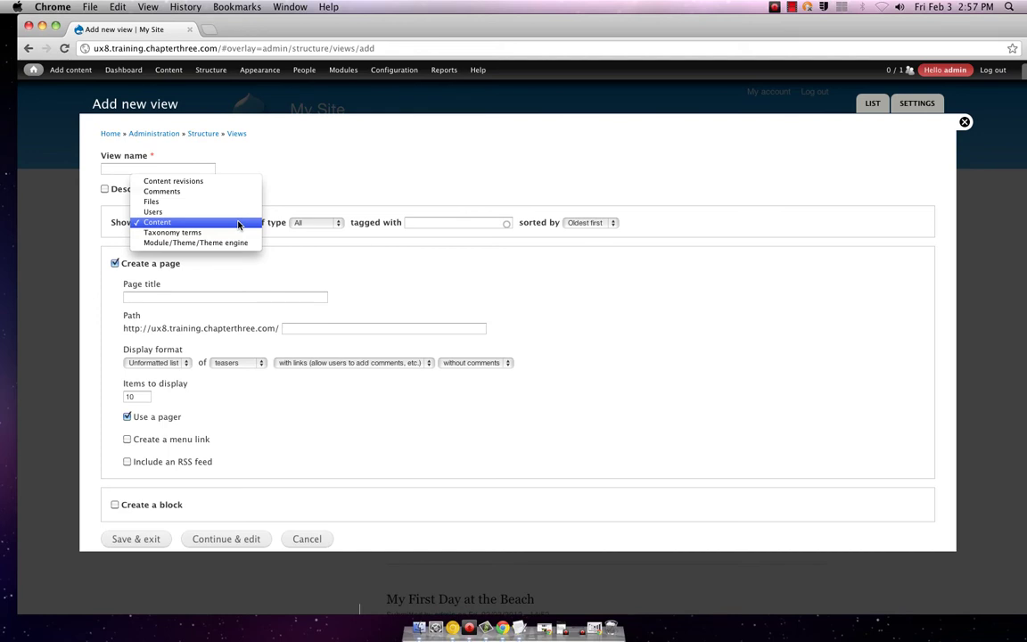
left_click(238, 222)
left_click(337, 223)
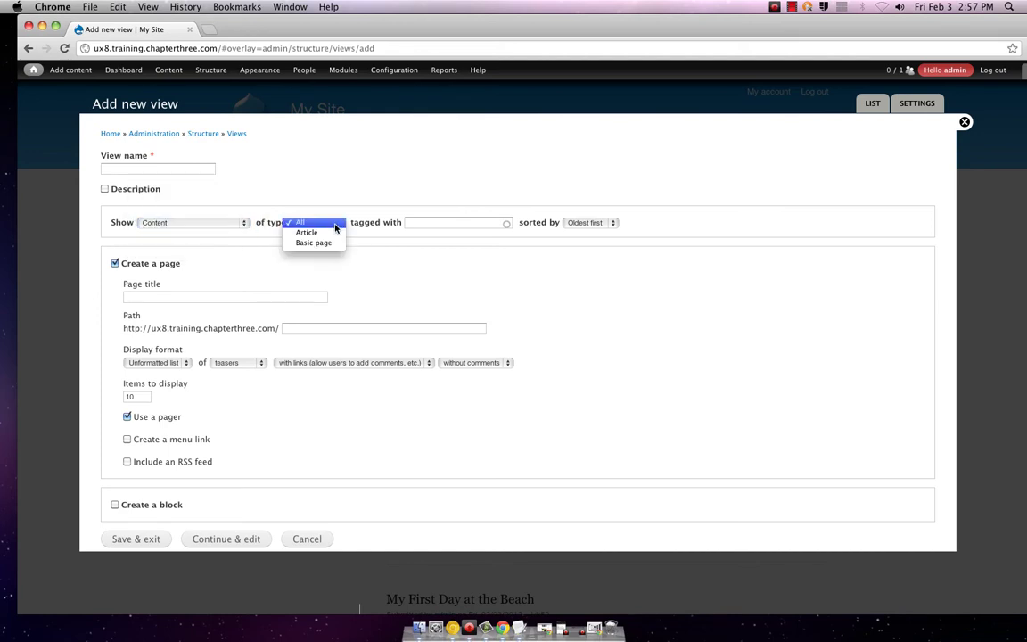
left_click(335, 225)
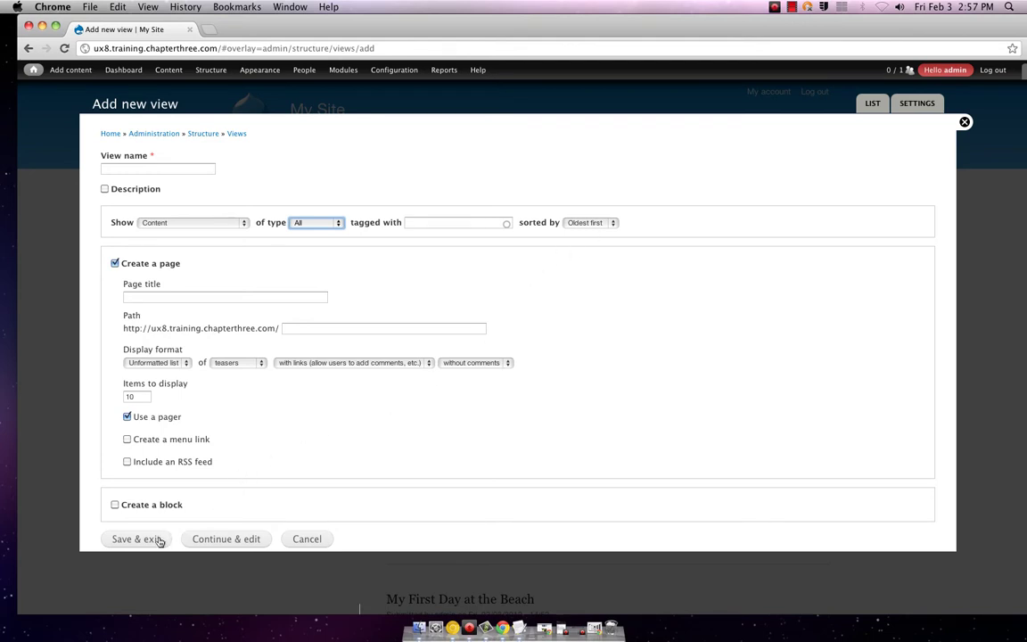
left_click(127, 439)
- Try the User menu for the link, revert to Main menu, and attempt Save & exit
scroll(129, 500, "down", 1)
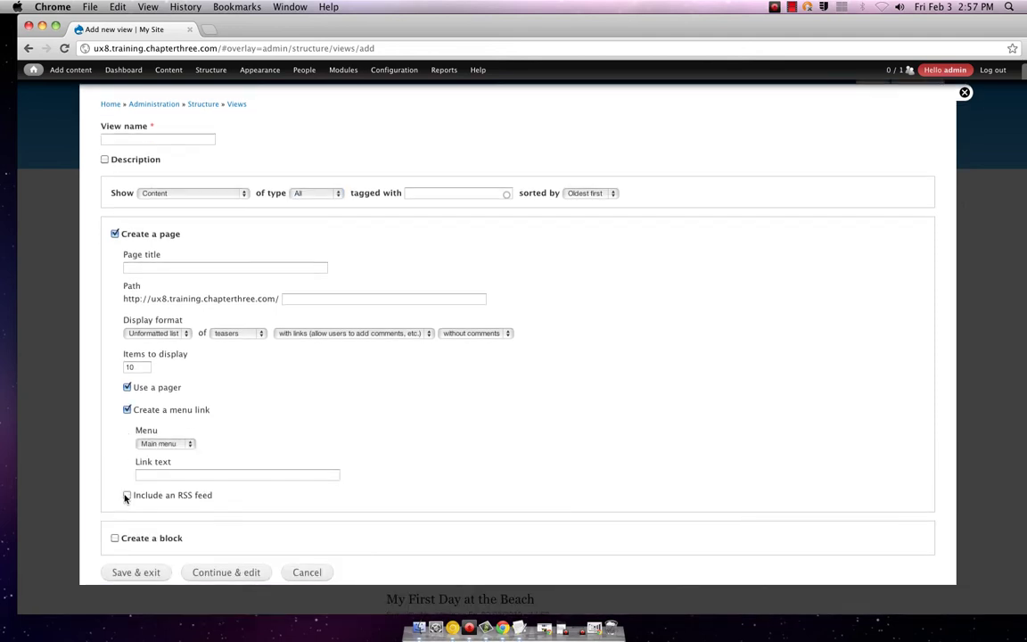
left_click(174, 444)
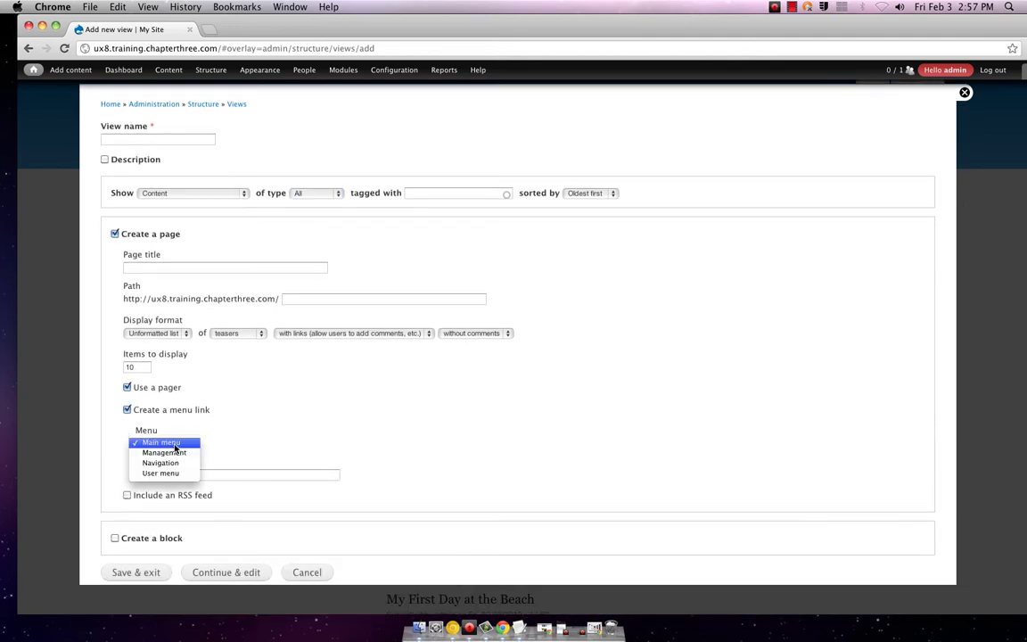
left_click(175, 444)
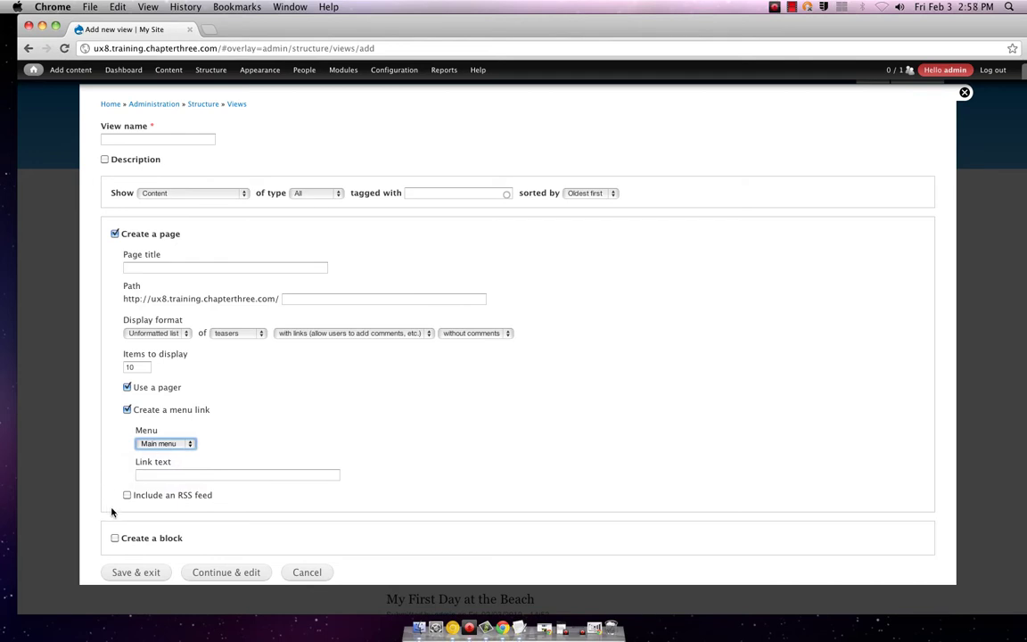
left_click(143, 443)
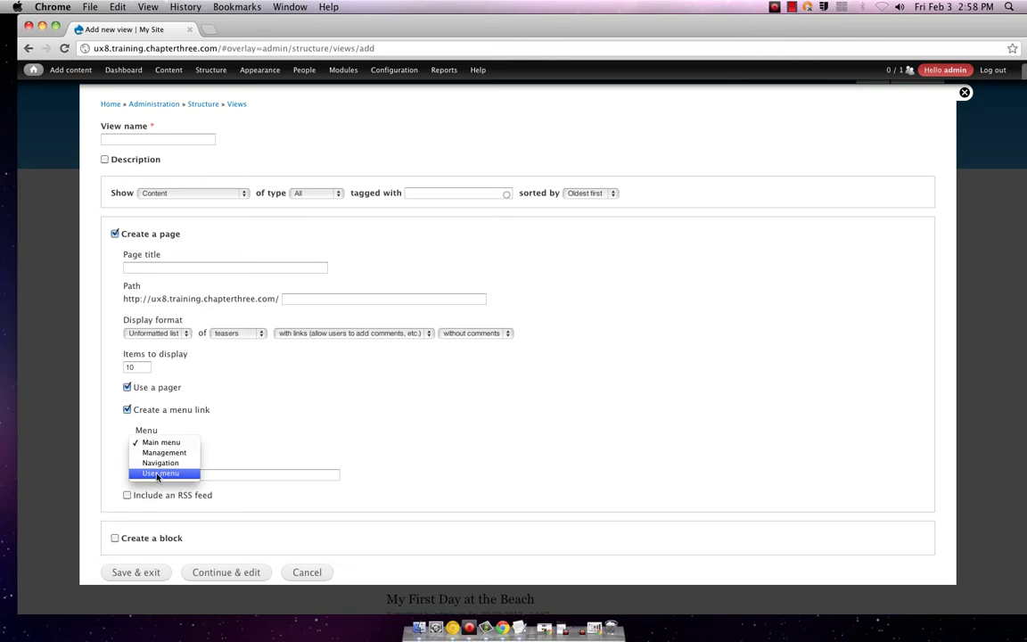
left_click(159, 474)
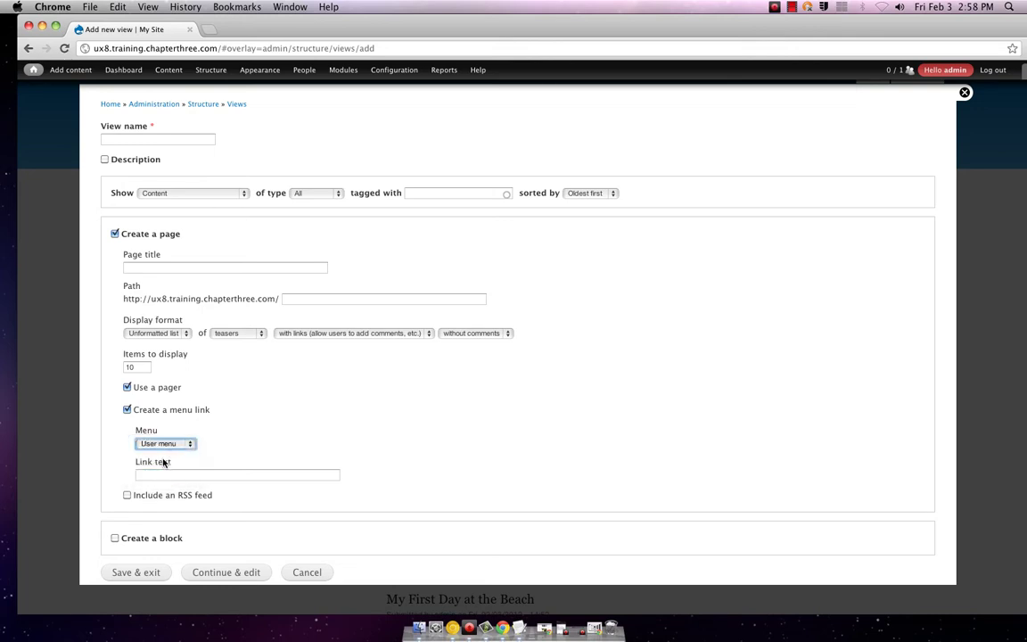
left_click(173, 445)
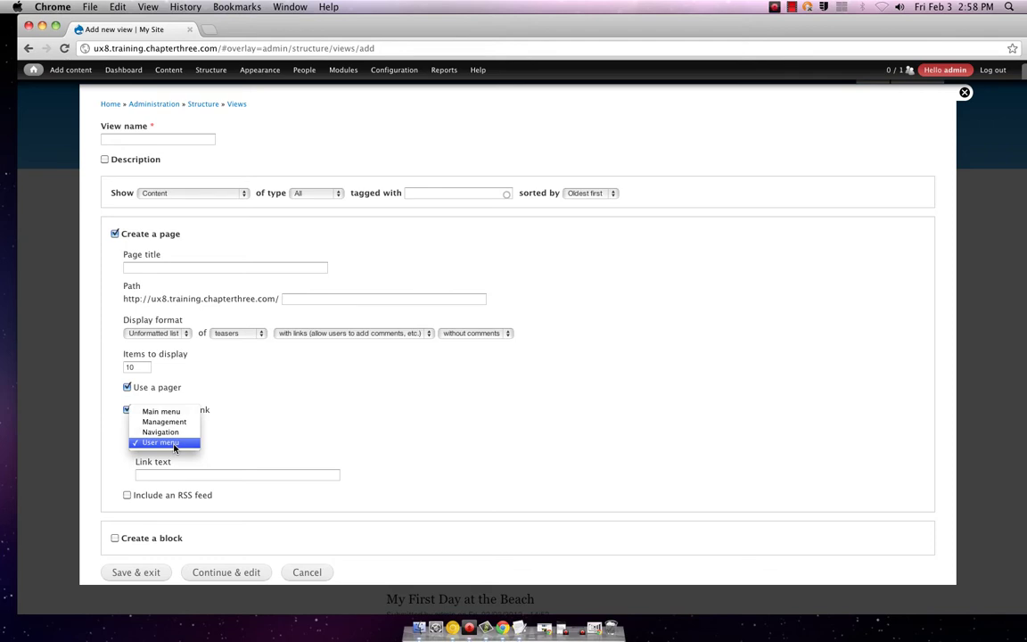
left_click(174, 446)
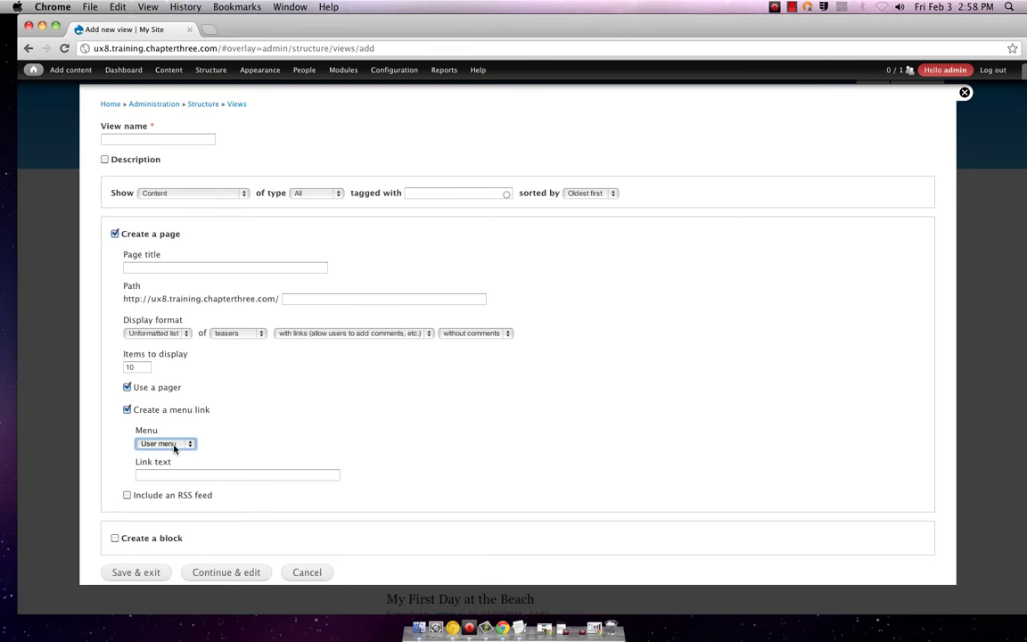
left_click(174, 449)
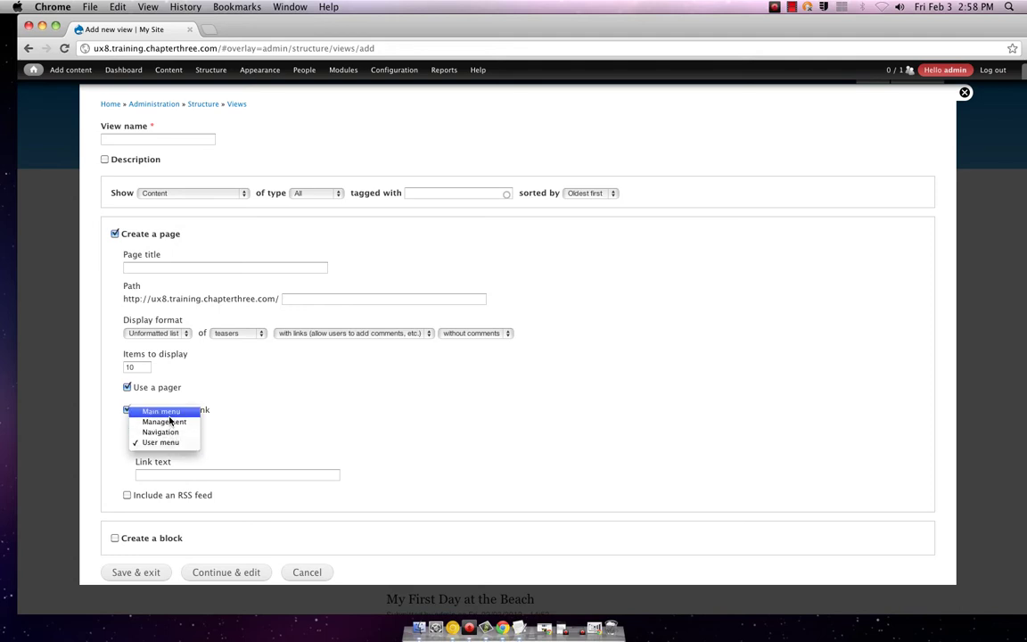
left_click(169, 416)
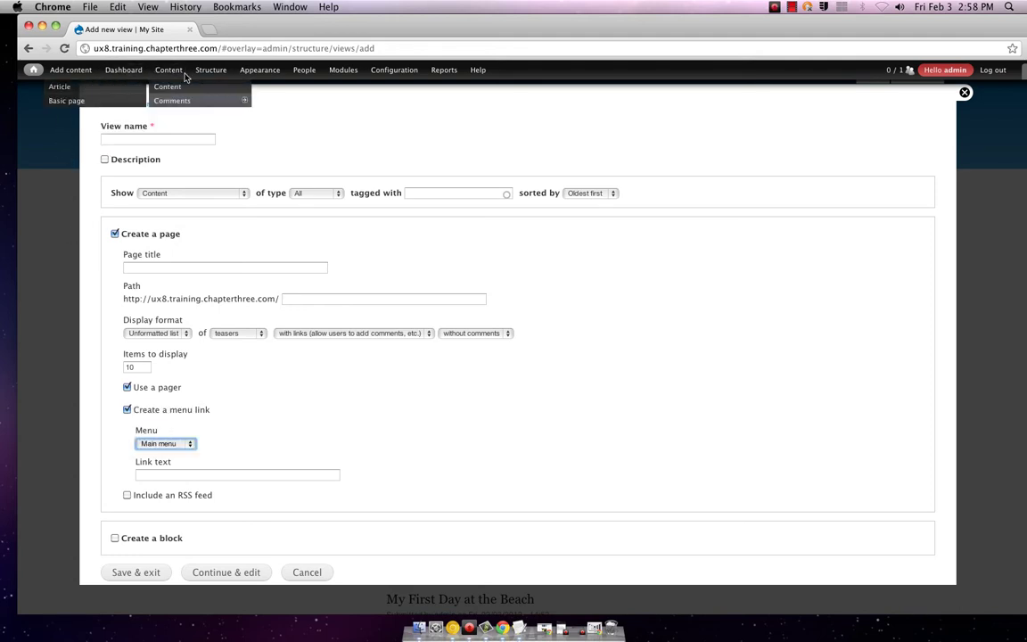
left_click(156, 575)
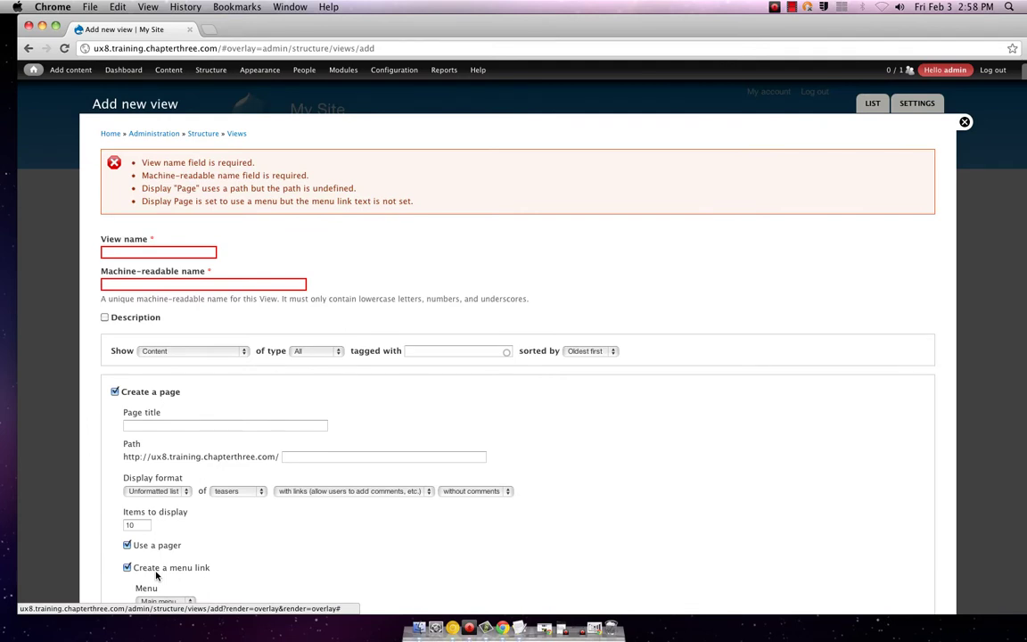
- Name the view 'Second' and fill in a capitalised machine-readable name
left_click(153, 253)
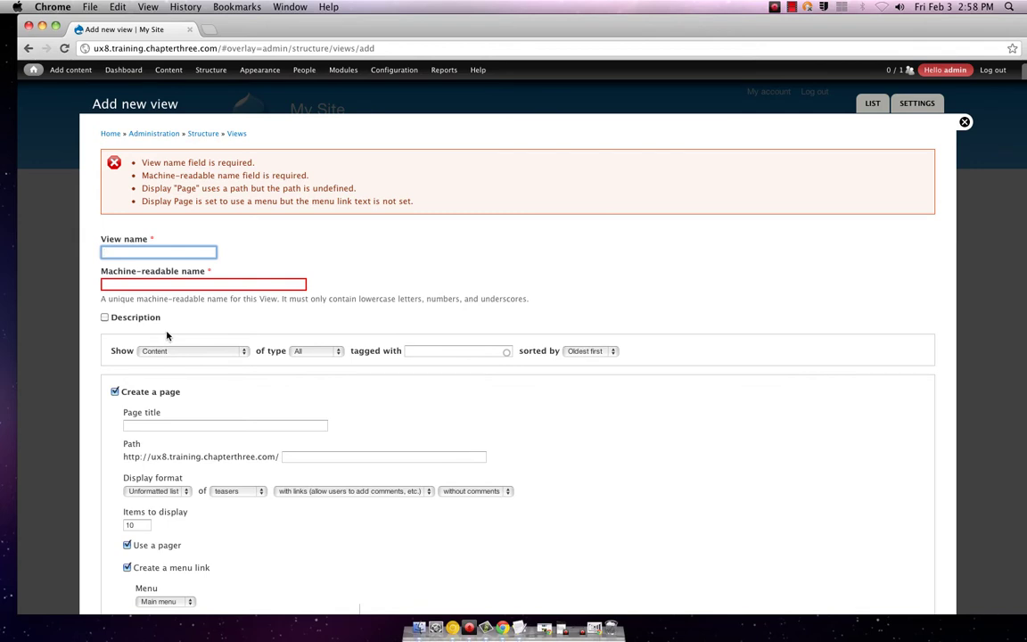
type("Second")
key("Tab")
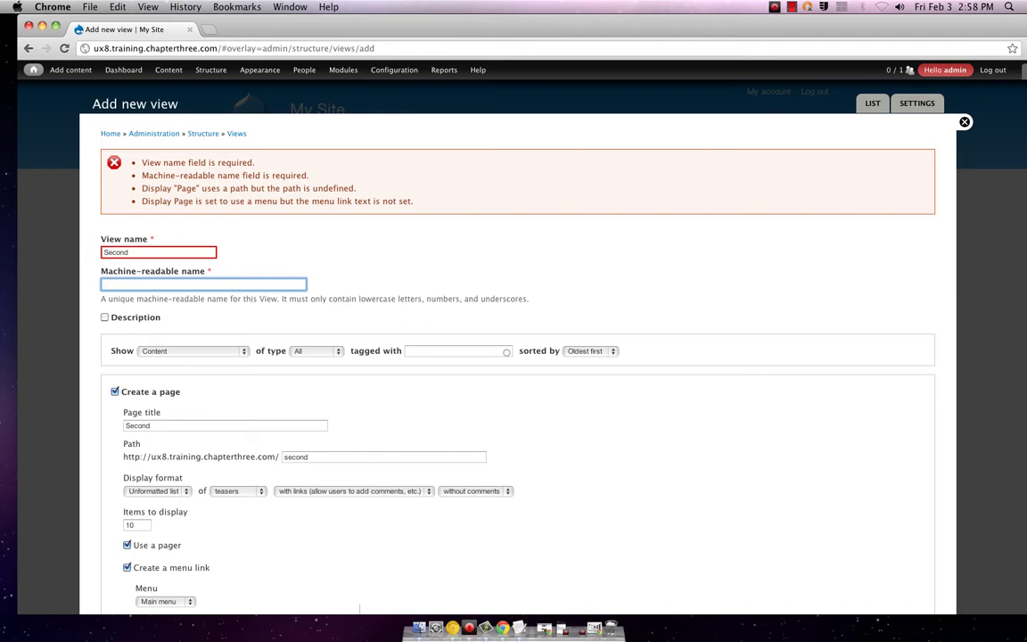
type("Second")
- Attempt Save & exit, then select the rejected machine name and start replacing it
scroll(222, 389, "down", 4)
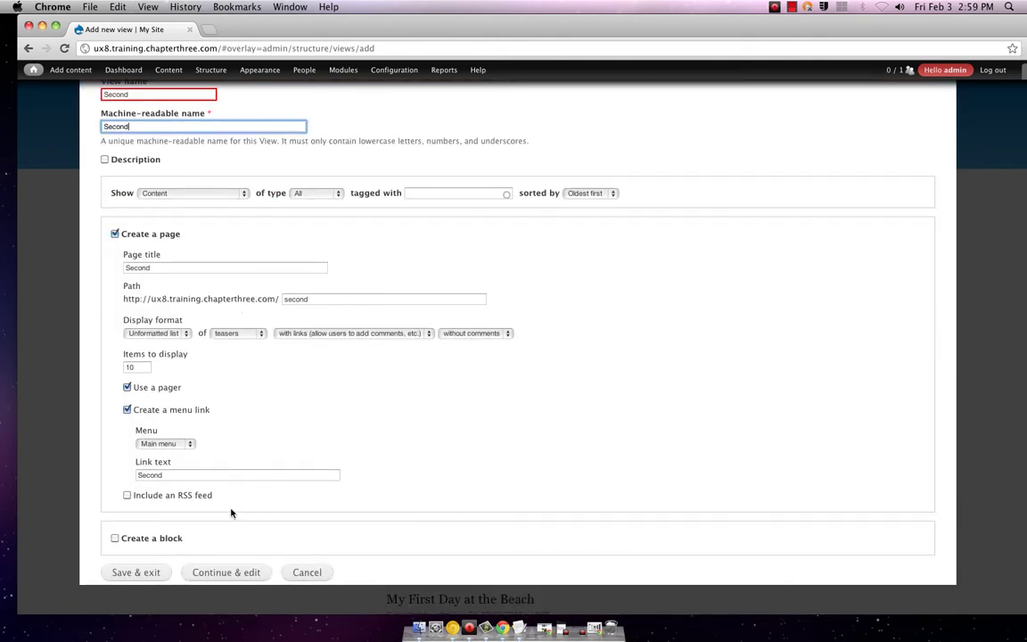
left_click(136, 572)
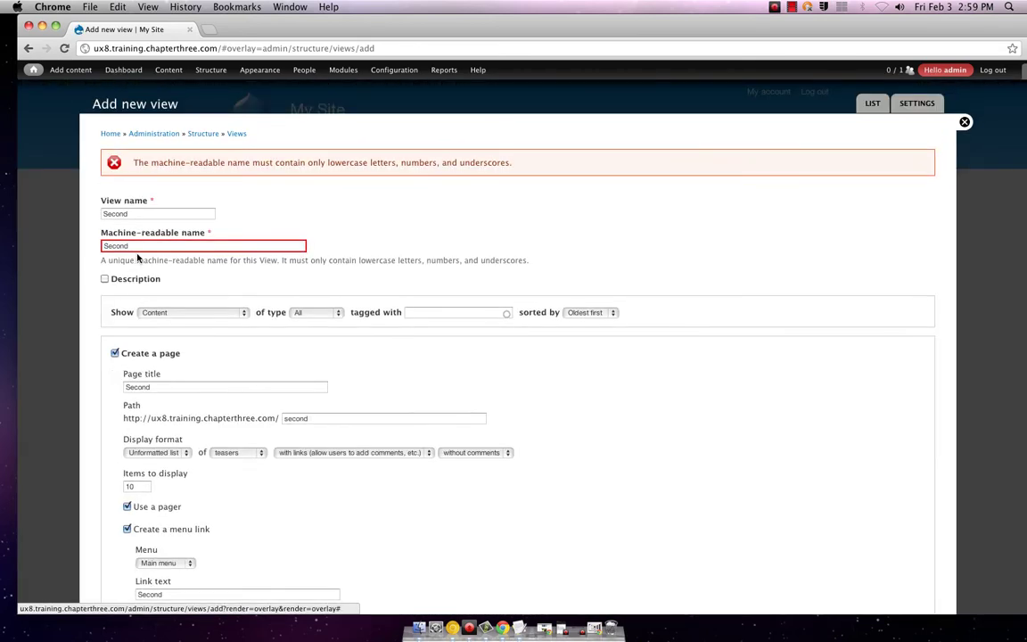
double_click(125, 245)
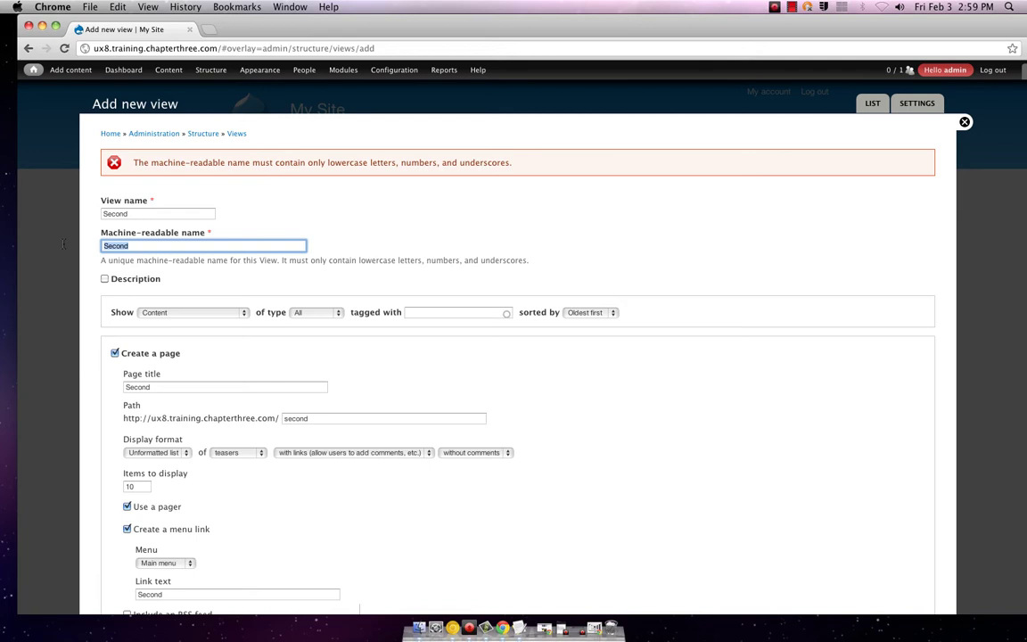
type("v")
- Enter 'second' as machine name, create and save the view, then close the editor
type("second")
key("Return")
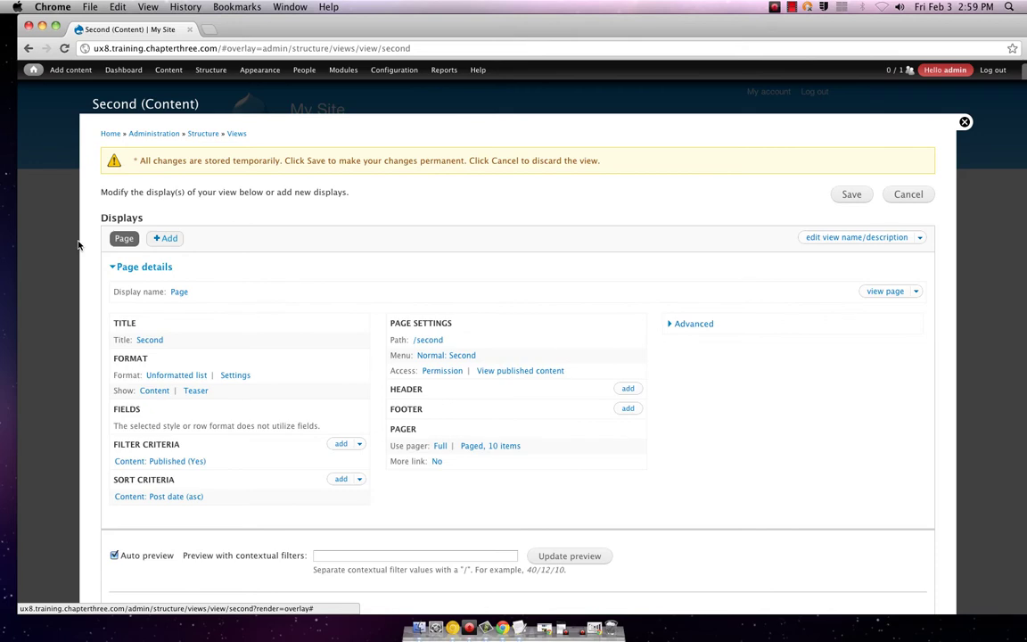
scroll(78, 244, "down", 10)
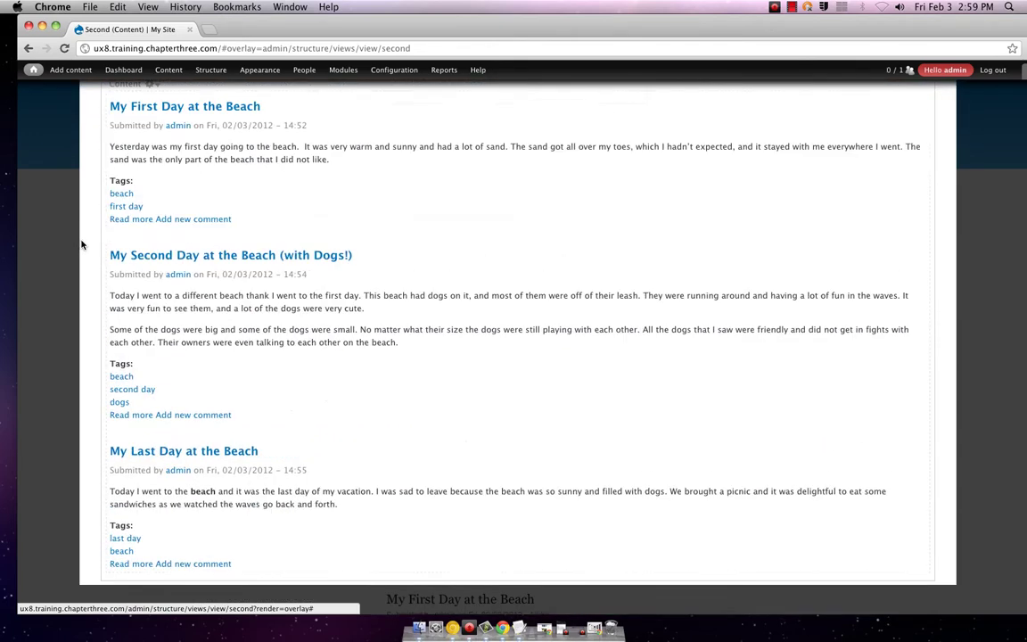
scroll(81, 243, "up", 10)
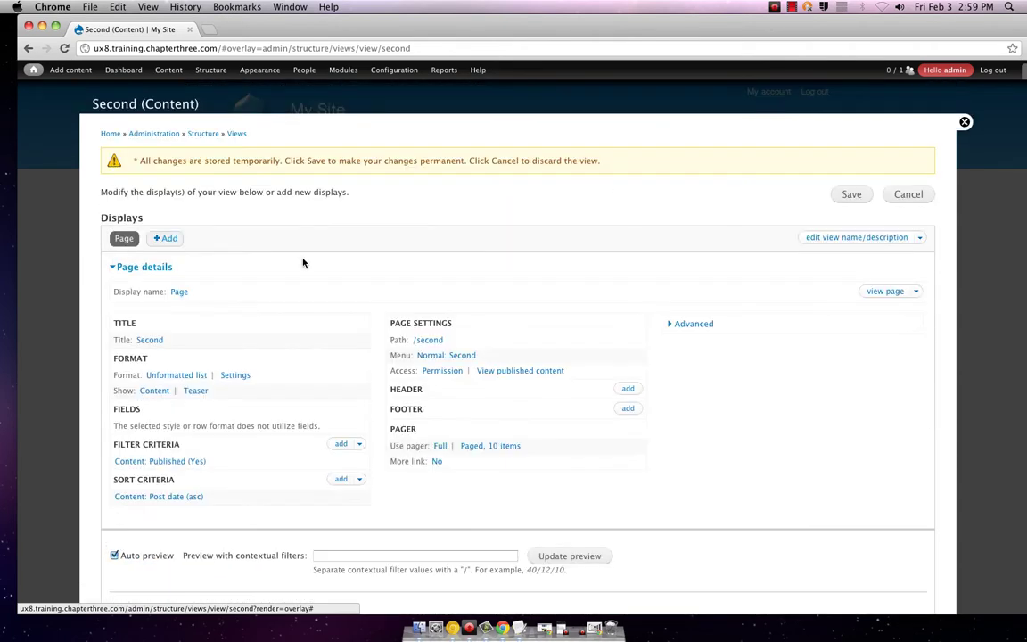
left_click(851, 195)
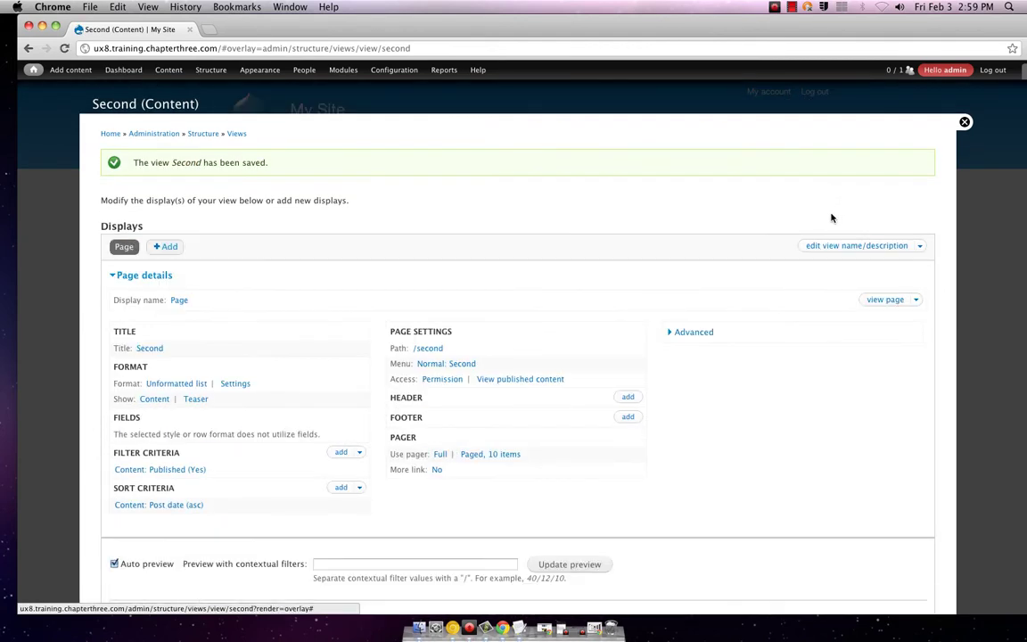
left_click(963, 122)
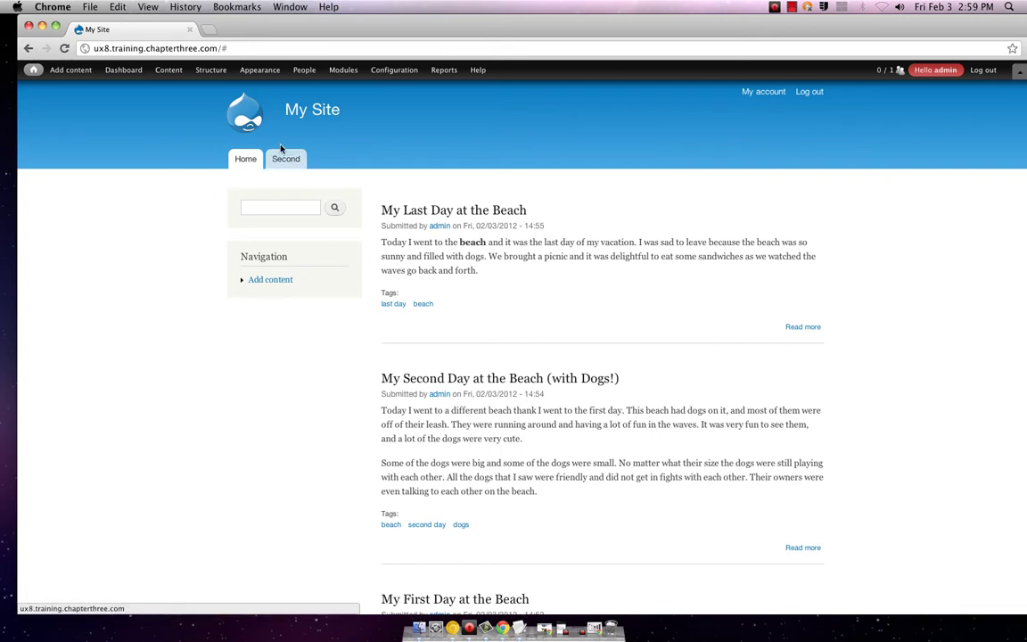
- Open the Second tab and scroll through its listed beach posts
left_click(285, 159)
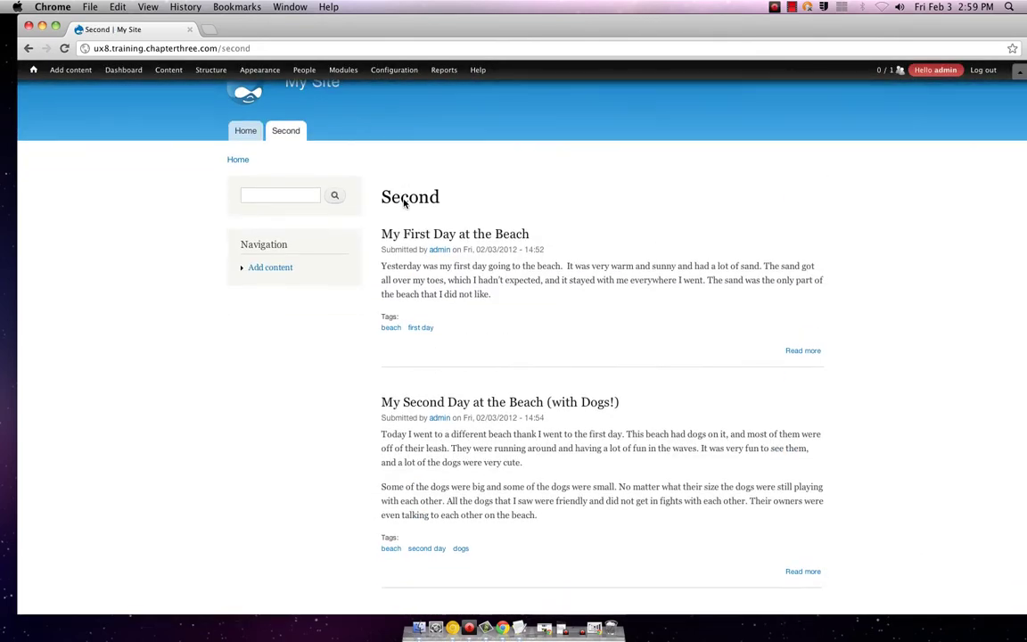
scroll(481, 419, "down", 5)
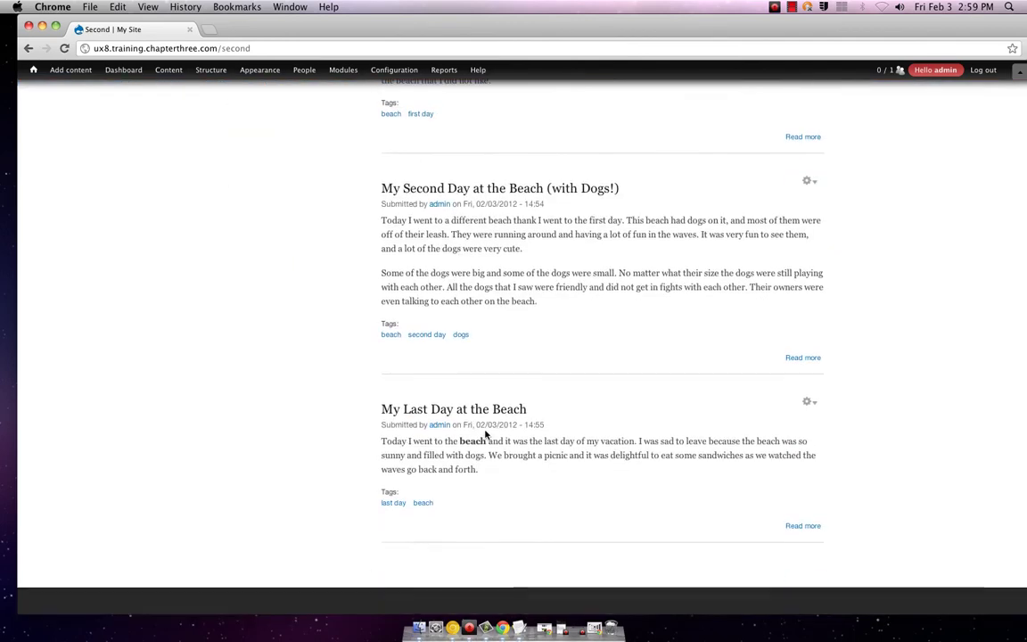
scroll(486, 435, "up", 3)
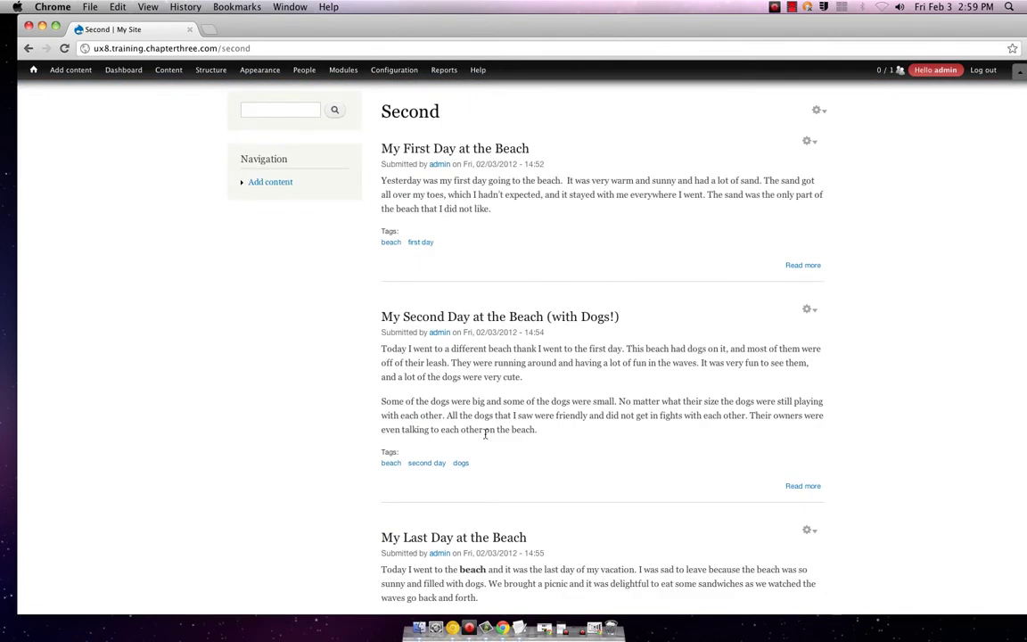
scroll(485, 434, "up", 3)
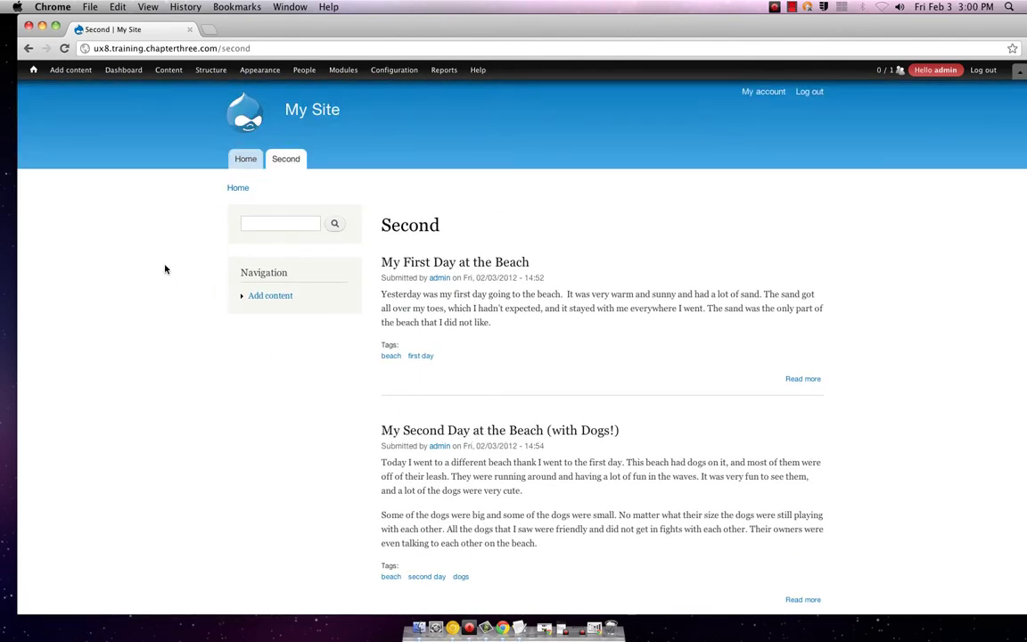
scroll(125, 247, "down", 2)
scroll(125, 247, "up", 2)
- Reveal the Structure > Menus submenu in the admin toolbar, including its add-menu option
mouse_move(165, 75)
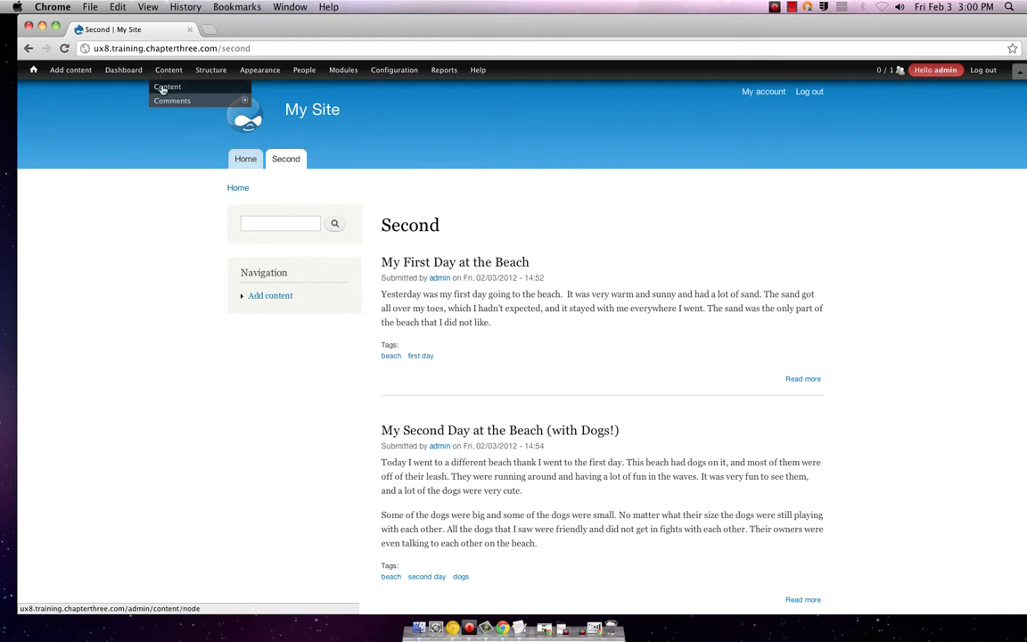
mouse_move(55, 77)
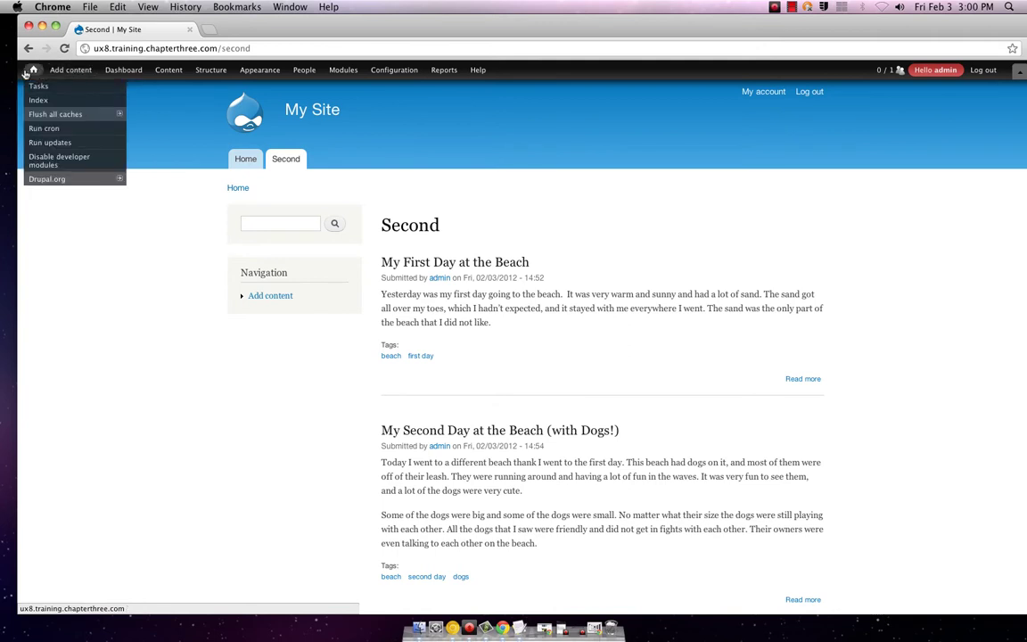
mouse_move(119, 71)
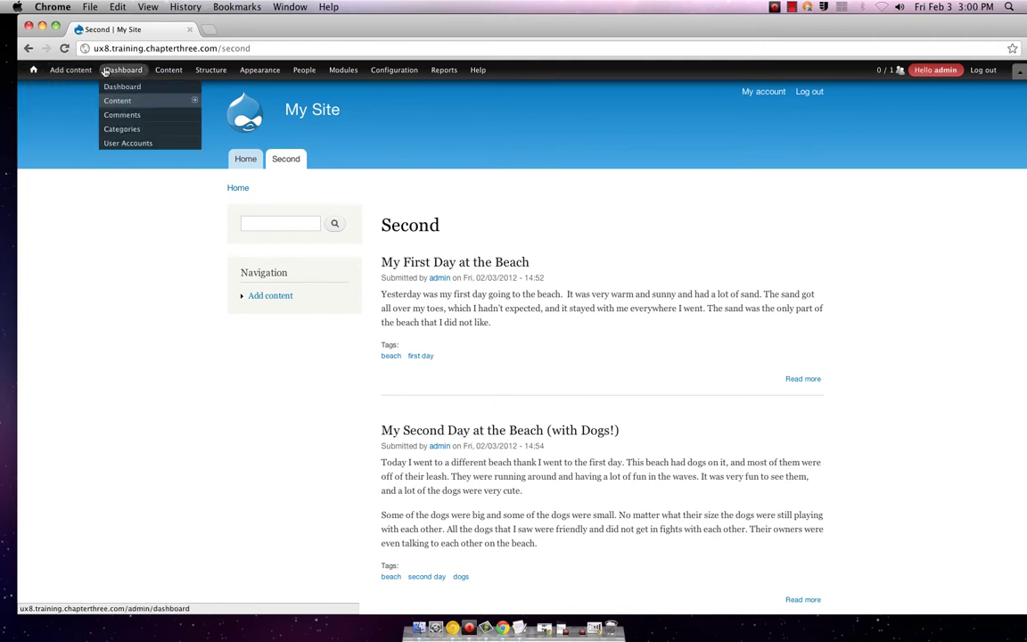
mouse_move(121, 98)
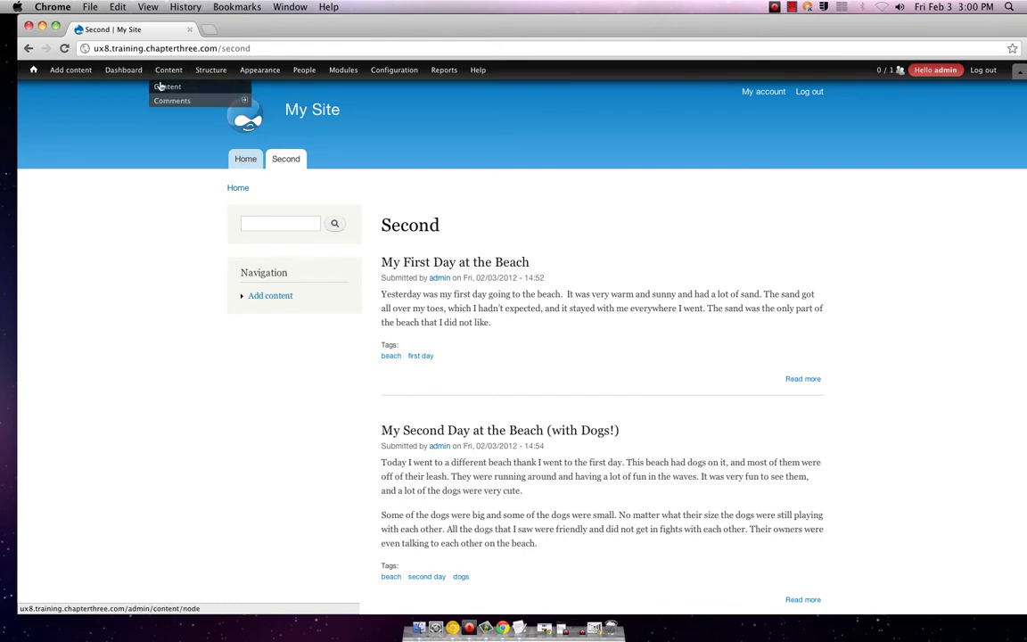
mouse_move(226, 72)
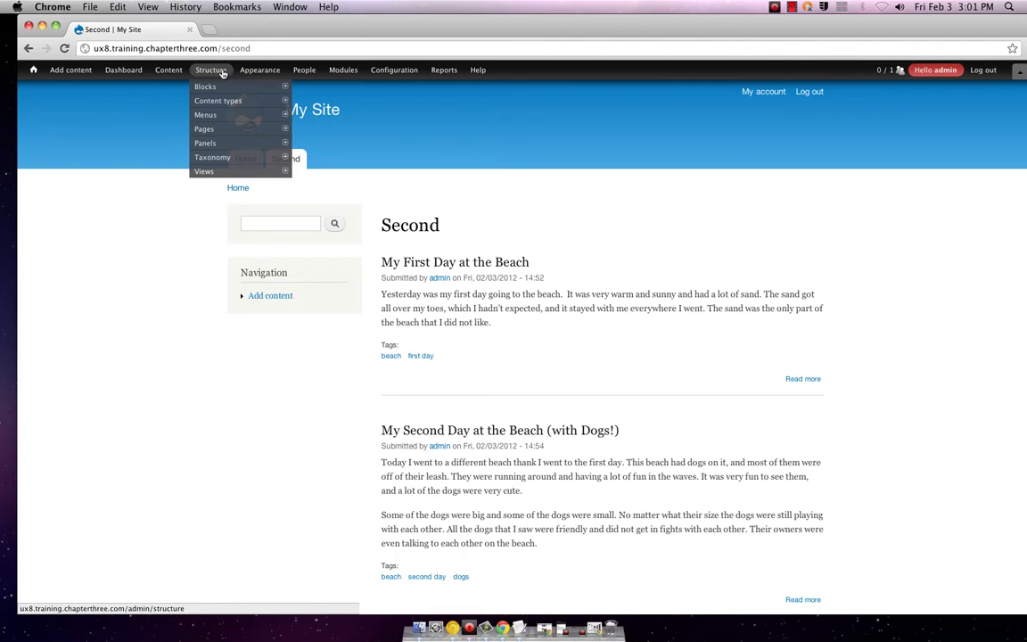
mouse_move(214, 115)
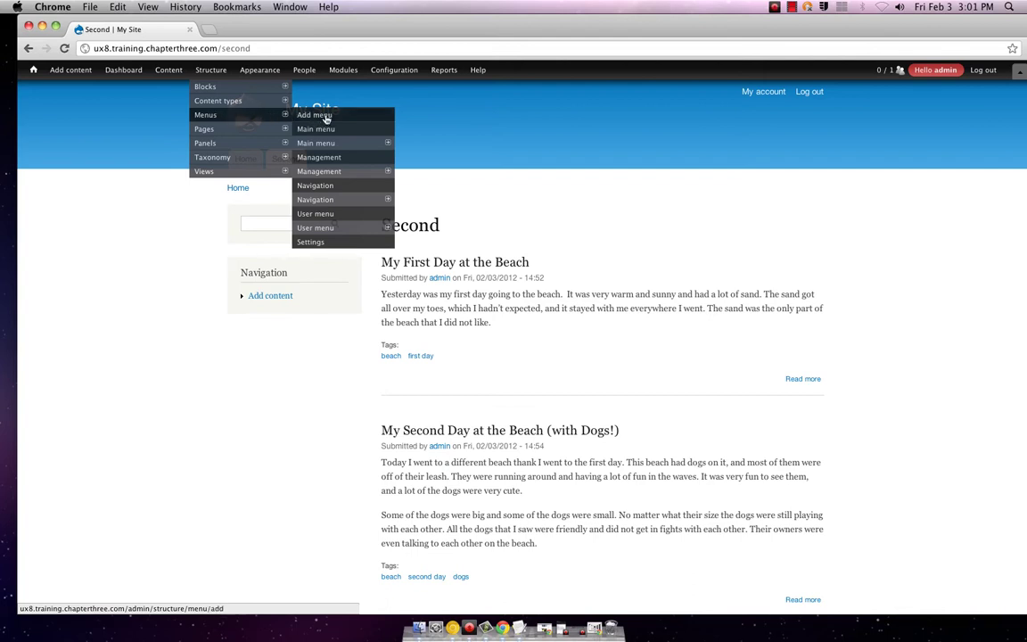
- Create and save a 'Photos' menu described as 'Photo gallery', then return to the Second page
left_click(326, 119)
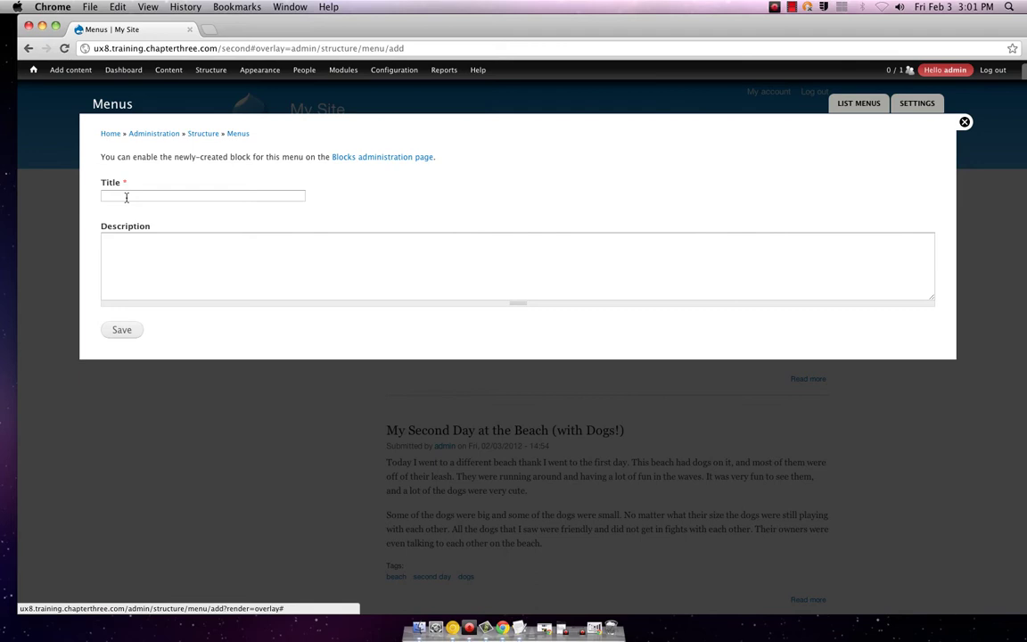
left_click(127, 197)
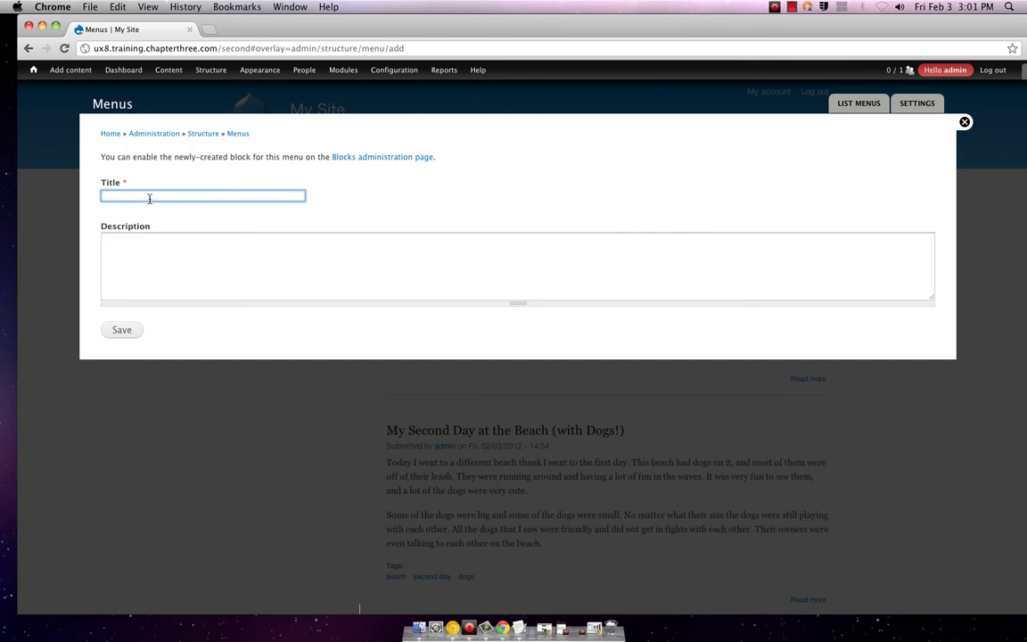
type("Photos")
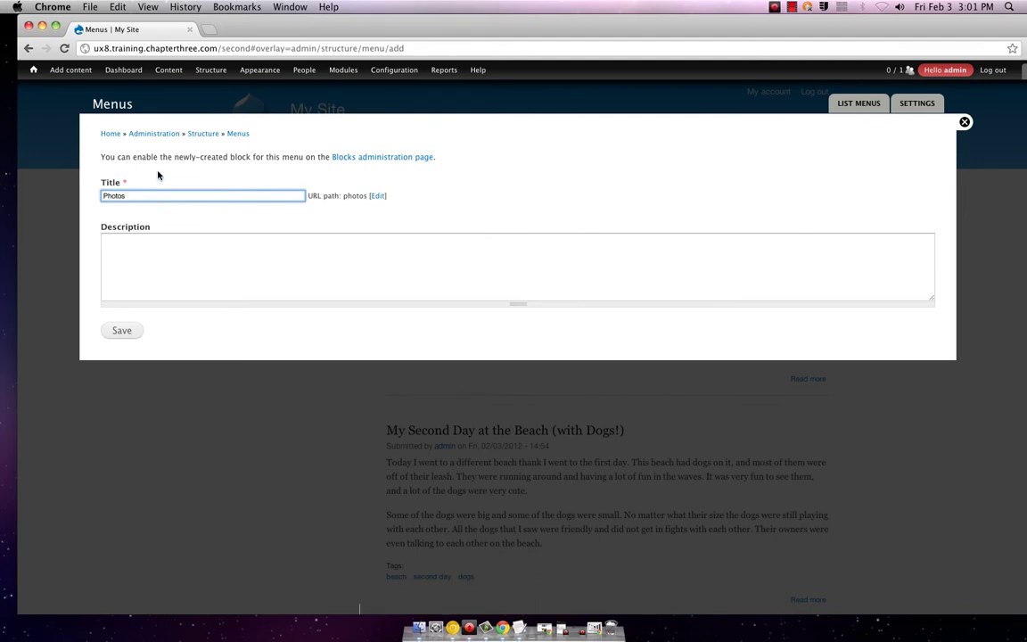
left_click(195, 280)
type("Add pho")
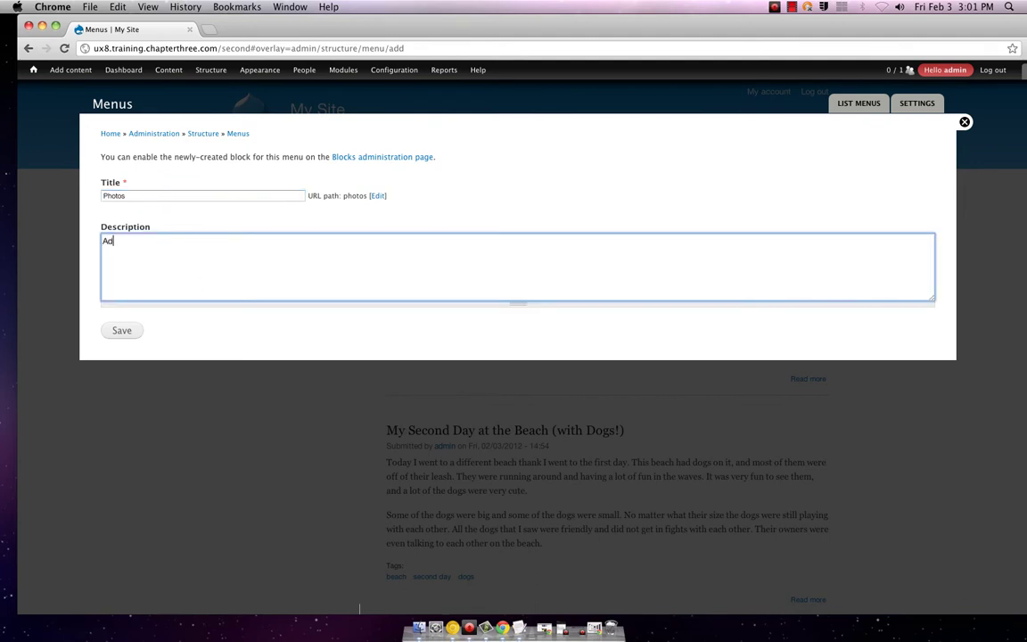
key("BackSpace")
key("BackSpace")
key("BackSpace")
key("BackSpace")
key("BackSpace")
key("BackSpace")
key("BackSpace")
type("Photo gallery")
left_click(125, 330)
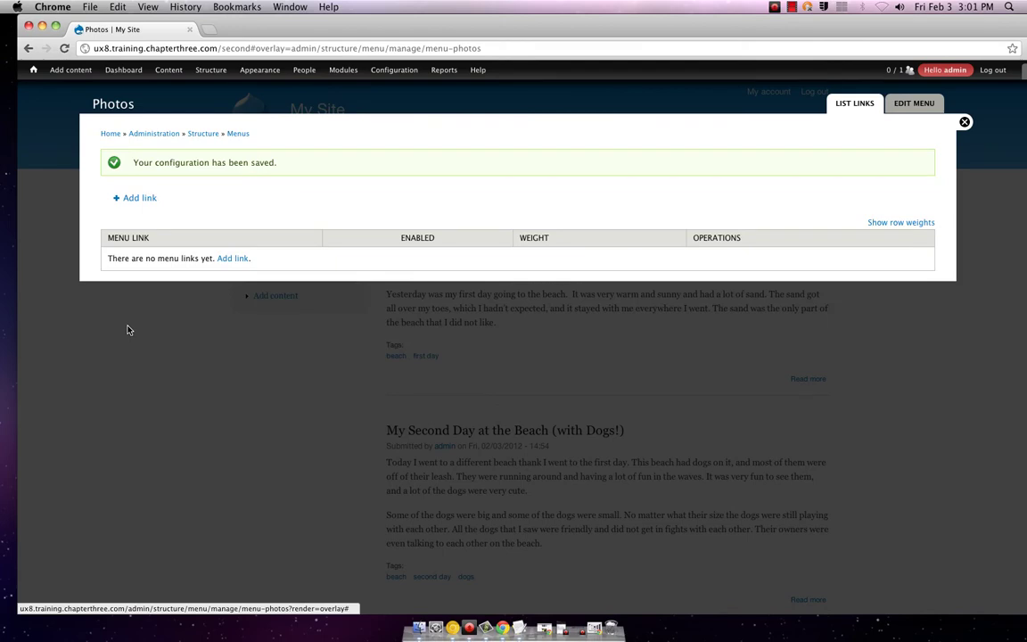
left_click(963, 124)
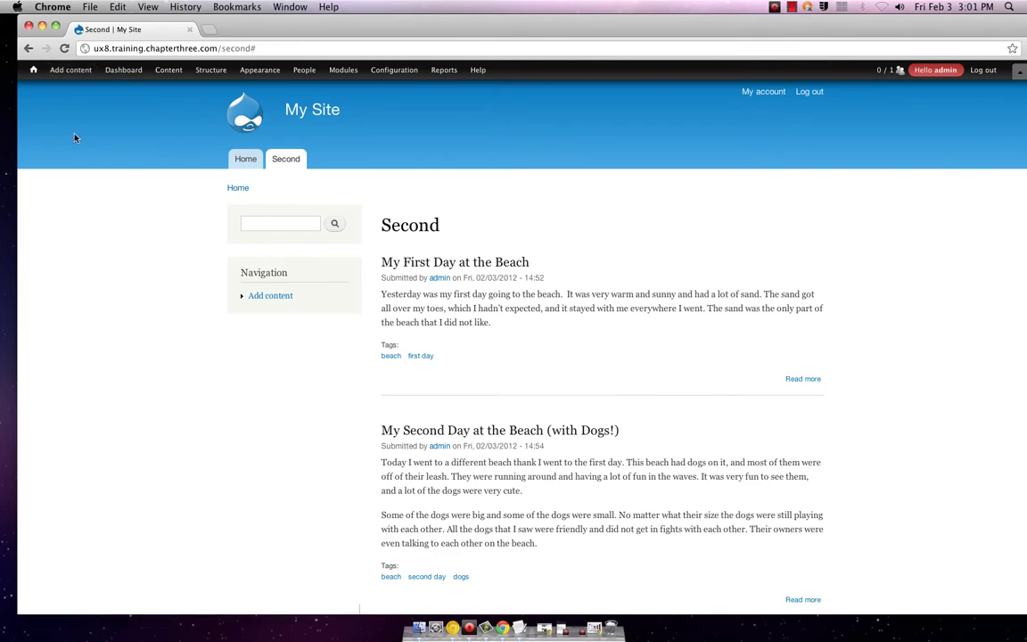
- Visit the front page, return to the Second page, and reveal the Navigation block's configuration links
scroll(125, 217, "down", 5)
scroll(126, 217, "up", 5)
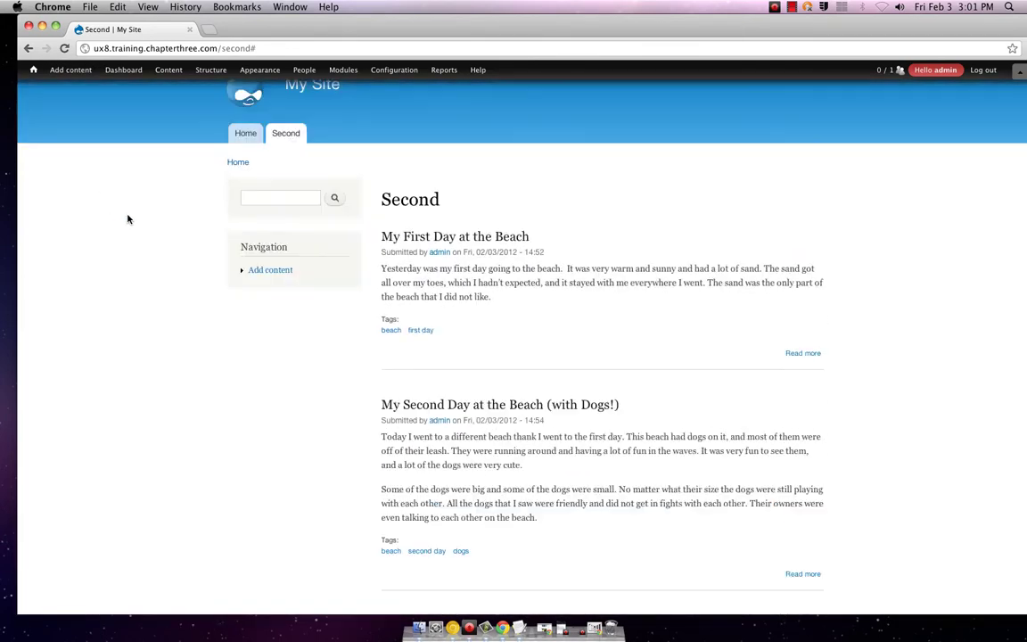
mouse_move(79, 75)
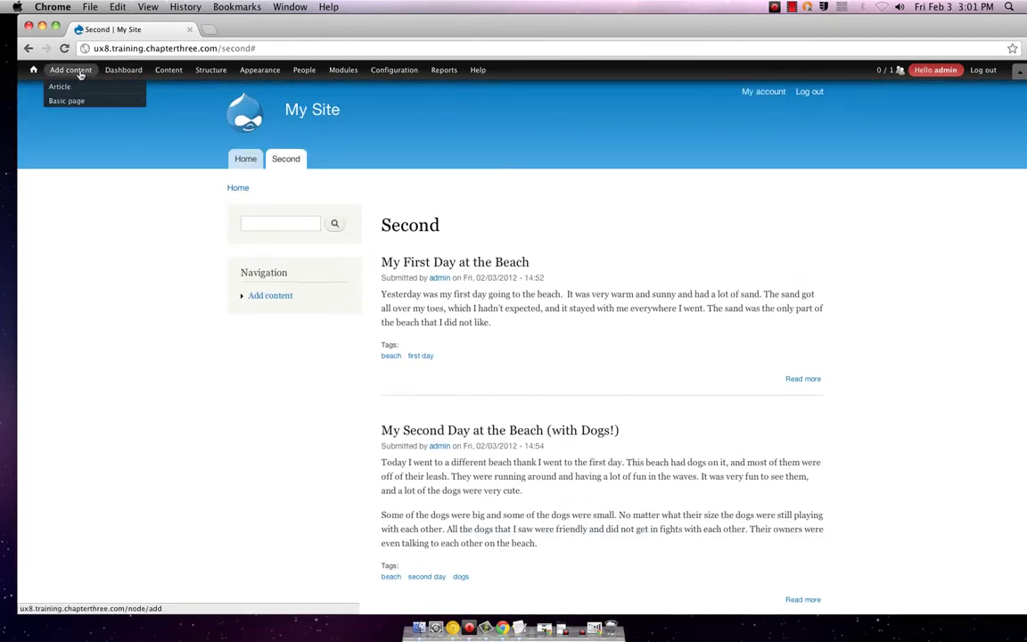
left_click(255, 161)
left_click(282, 160)
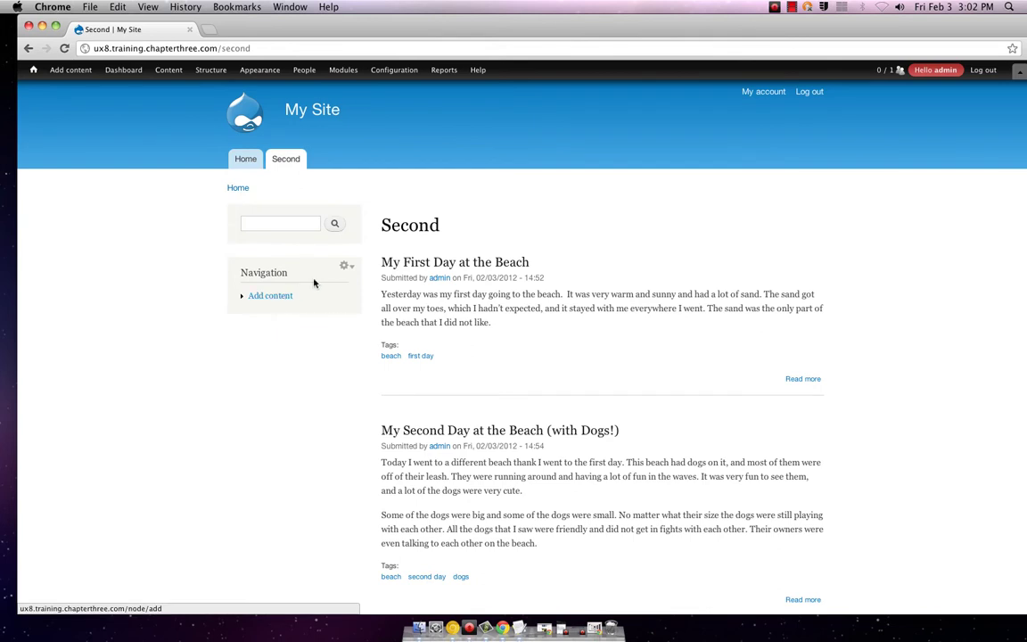
left_click(346, 268)
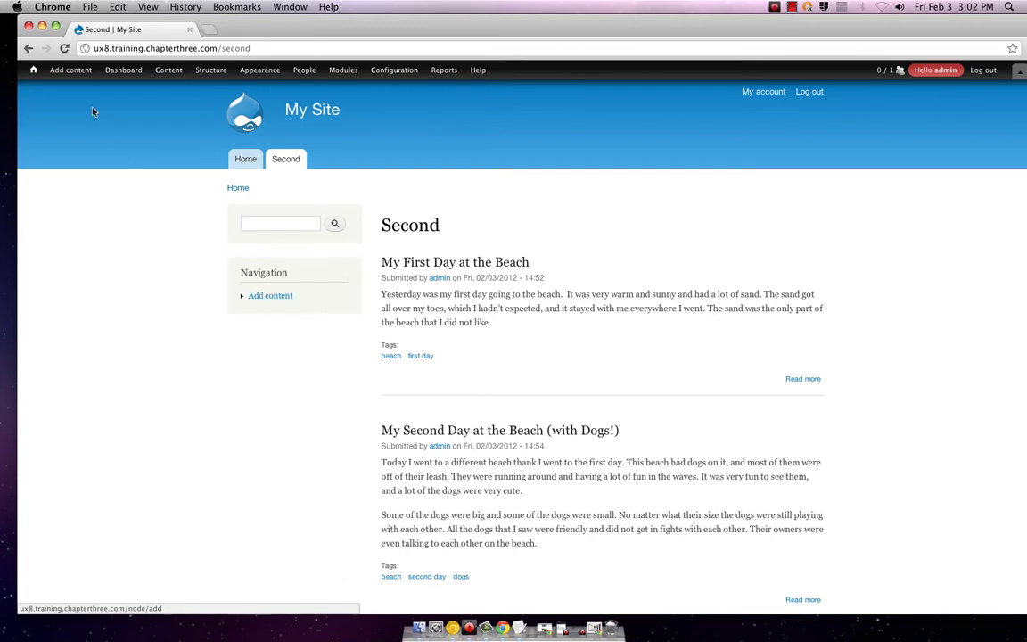
- Bring up Structure's Panels submenu showing Dashboard, Layouts and Settings
mouse_move(54, 69)
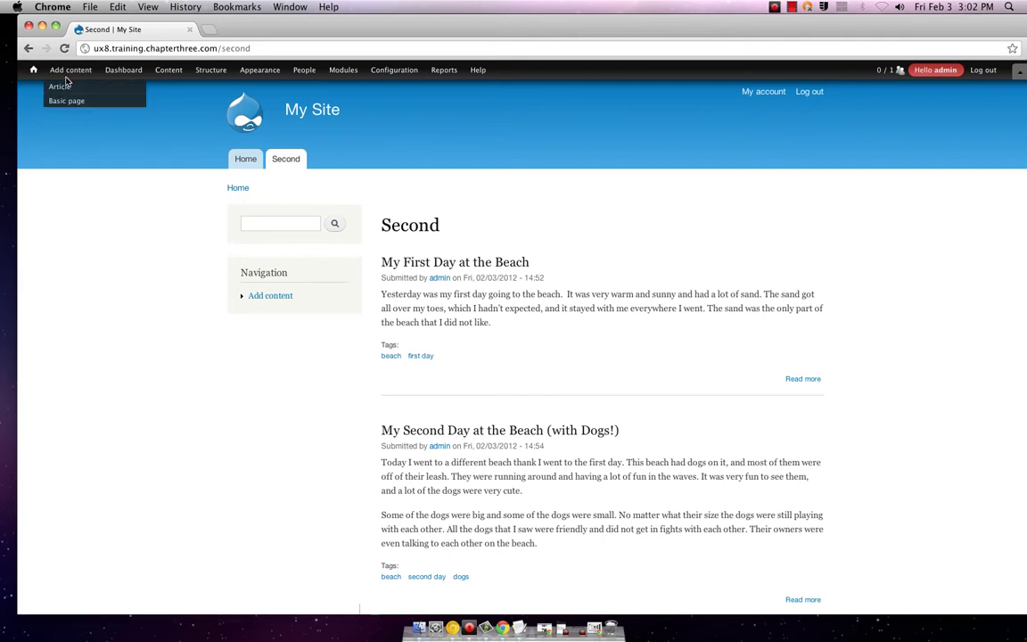
mouse_move(122, 77)
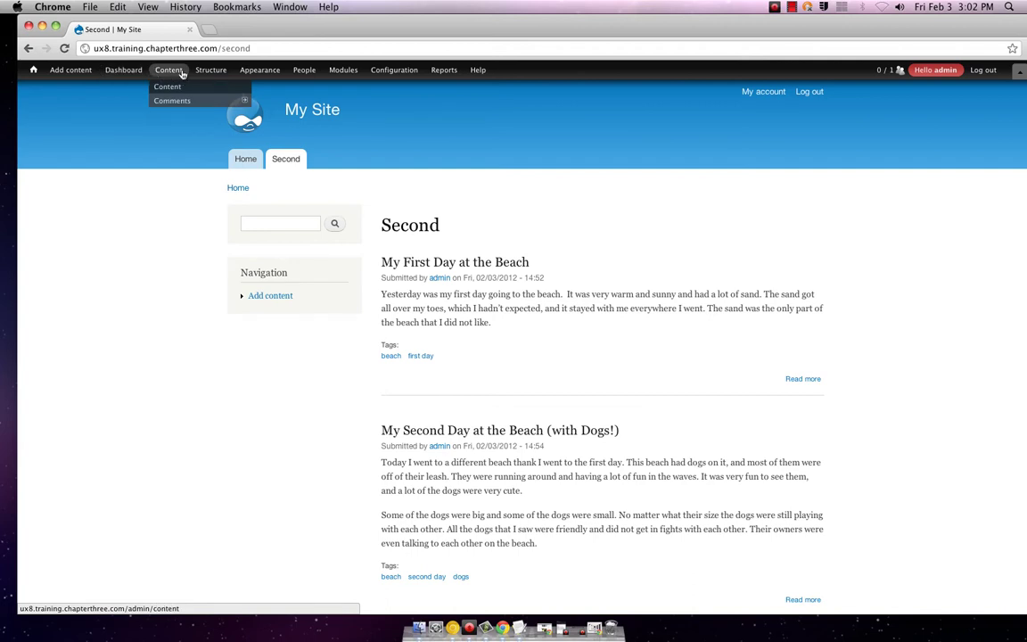
mouse_move(187, 71)
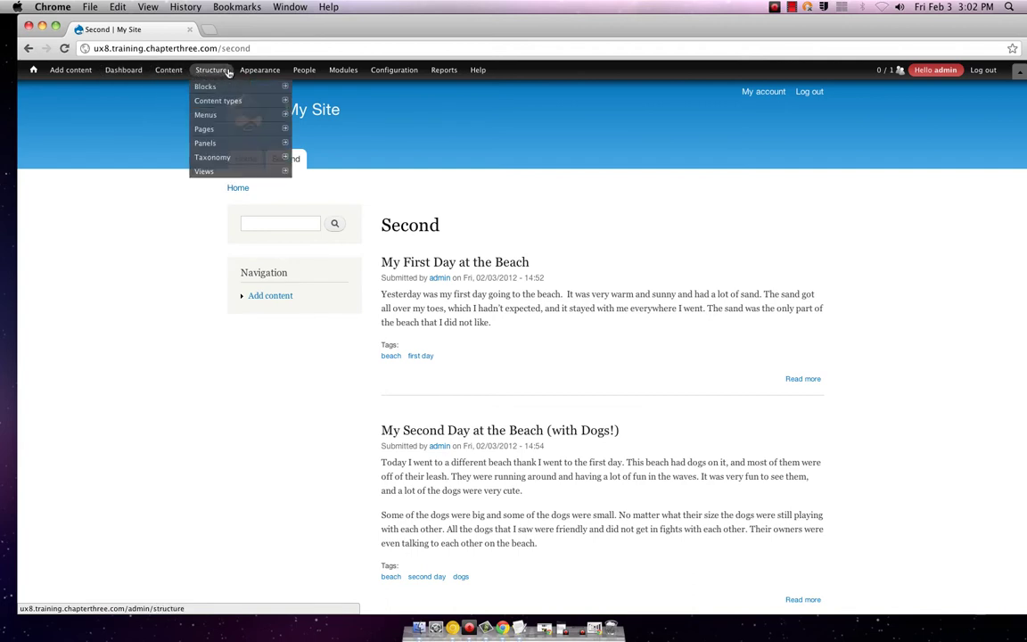
mouse_move(233, 143)
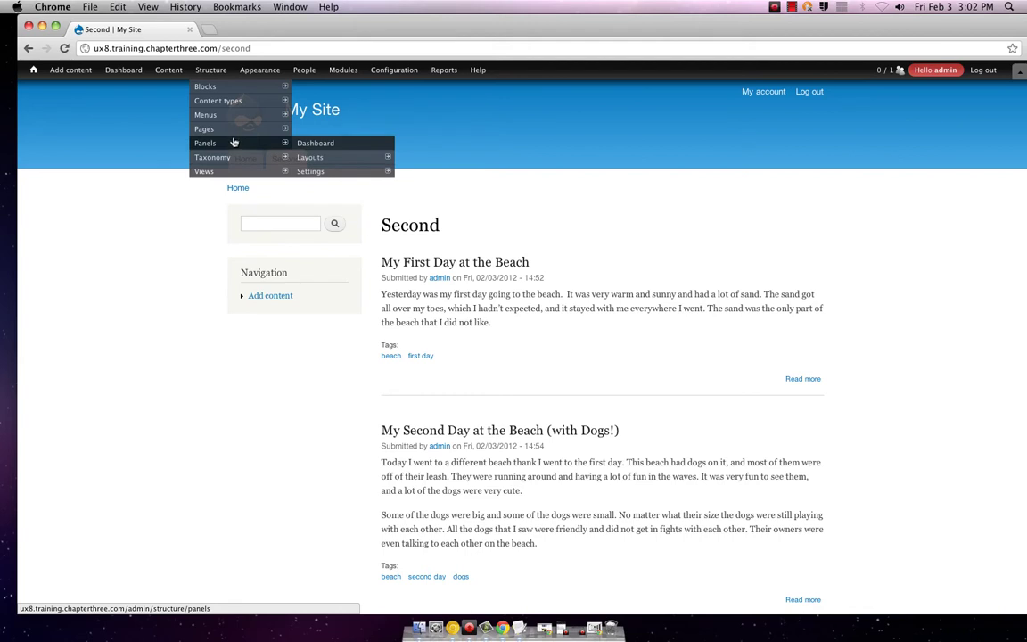
mouse_move(312, 158)
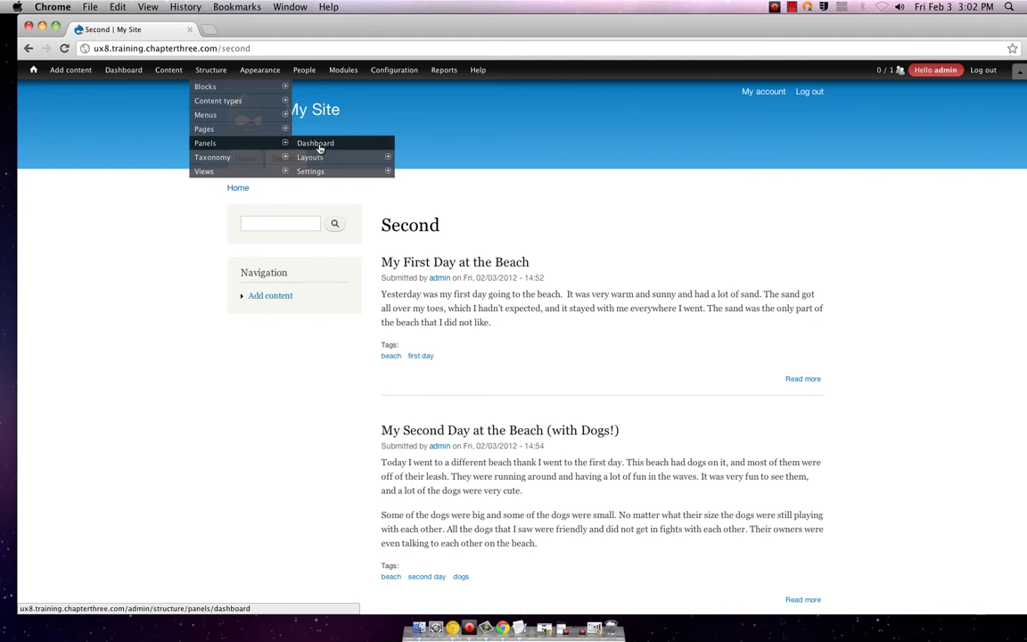
left_click(316, 144)
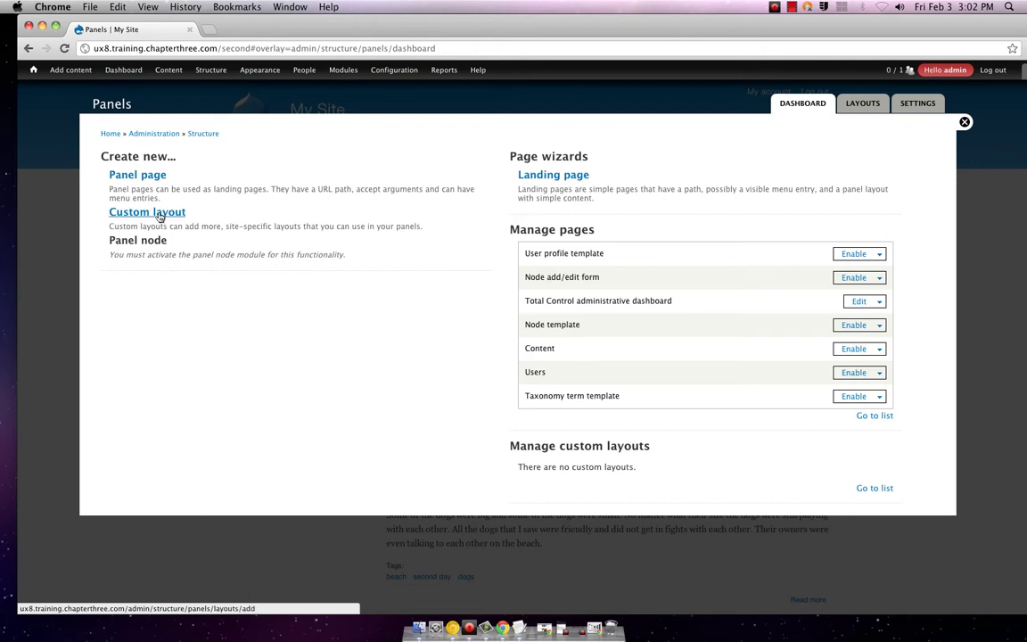
left_click(965, 123)
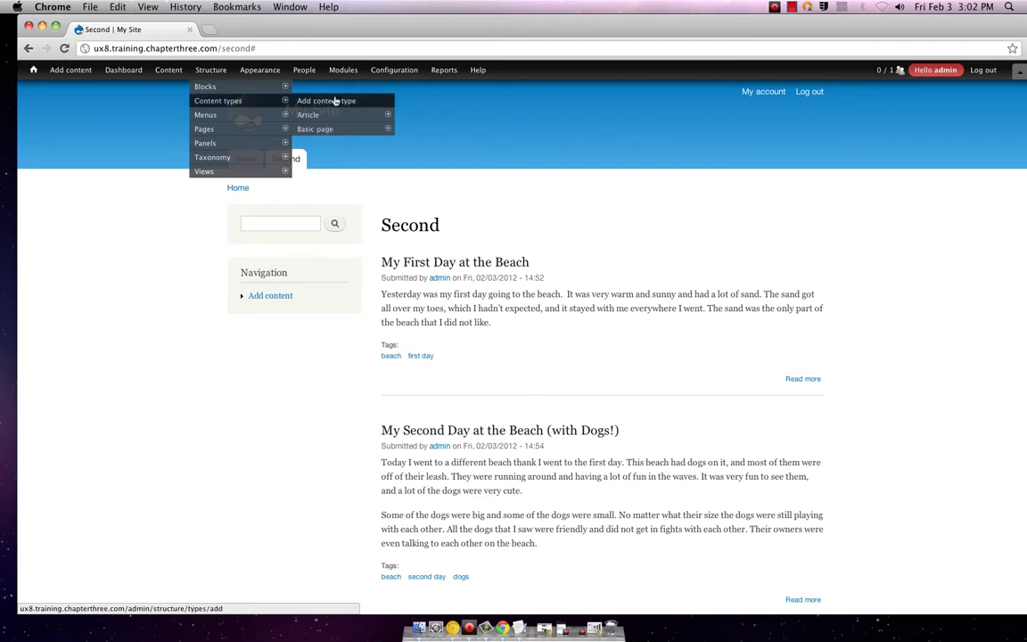
- Start a new content type named 'Photo' with the description 'Add photos'
left_click(334, 100)
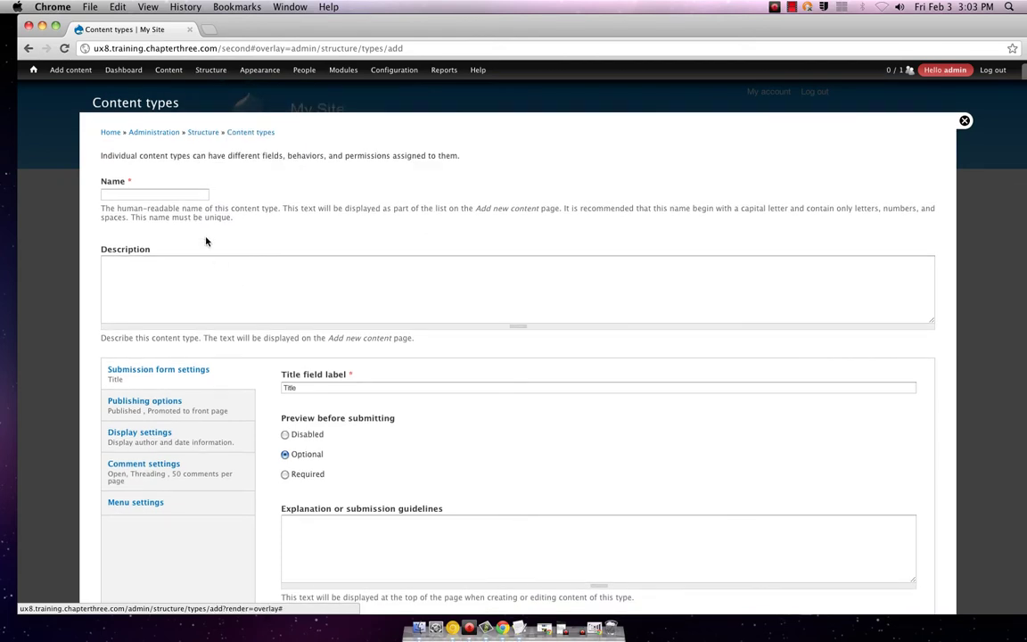
left_click(180, 195)
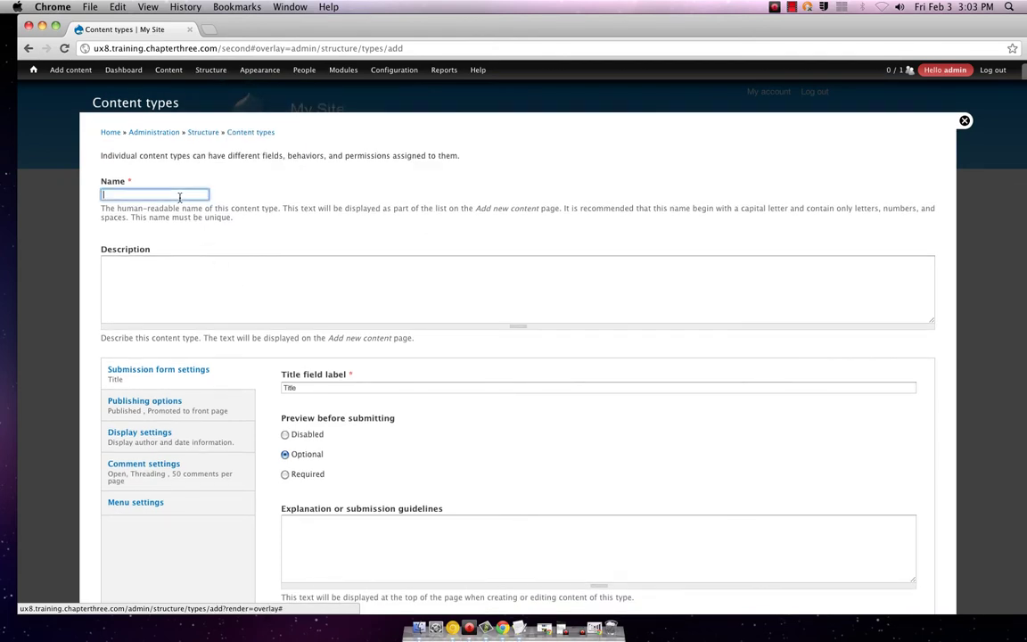
type("Photo")
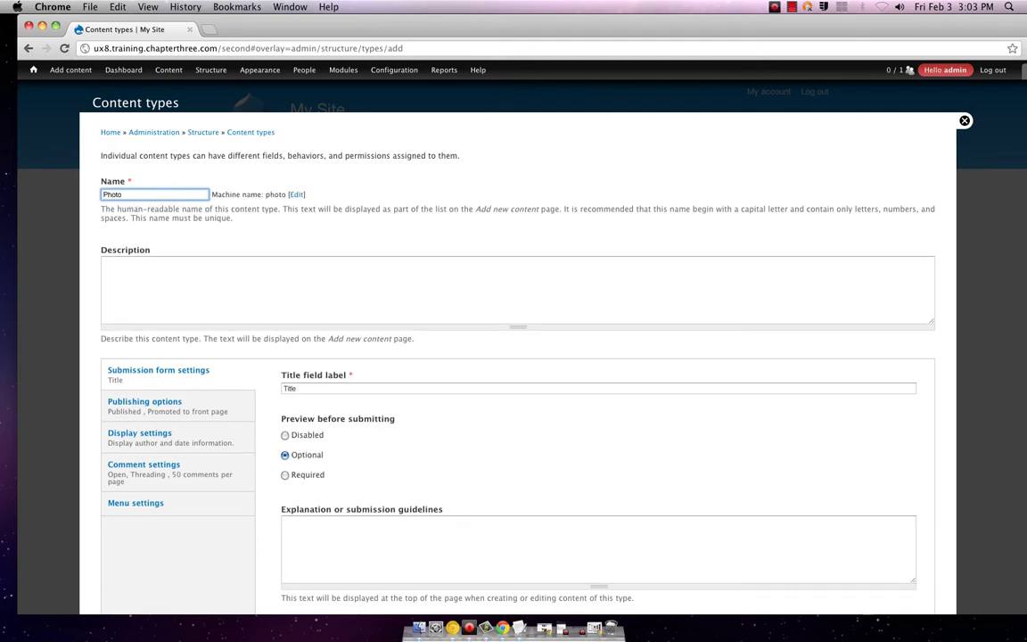
left_click(263, 278)
type("Add p")
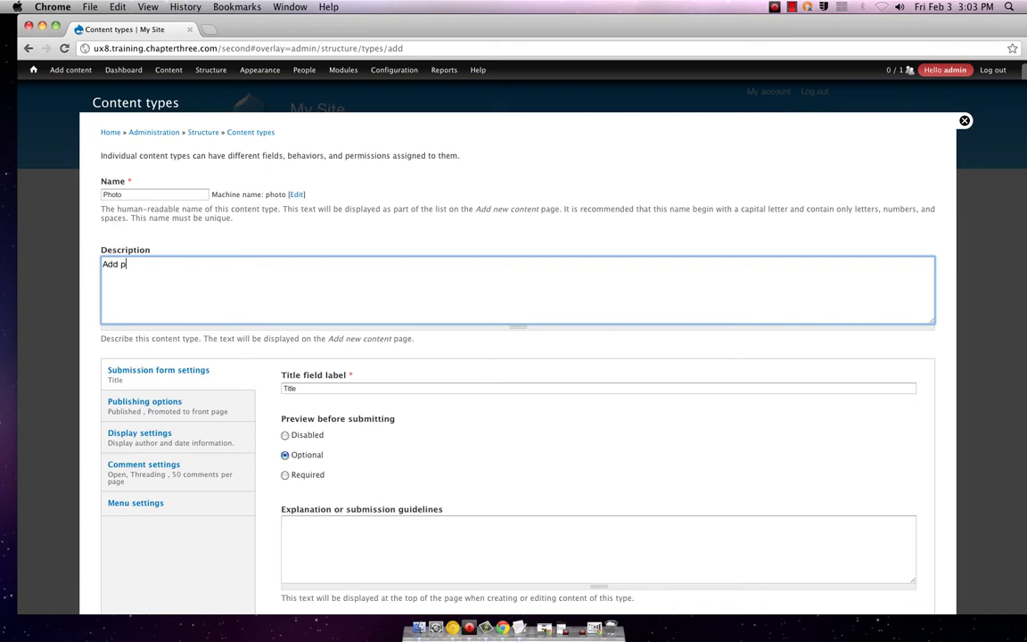
type("hotos")
- Relabel its title field 'Photo', save the content type, and close the overlay
scroll(352, 328, "down", 3)
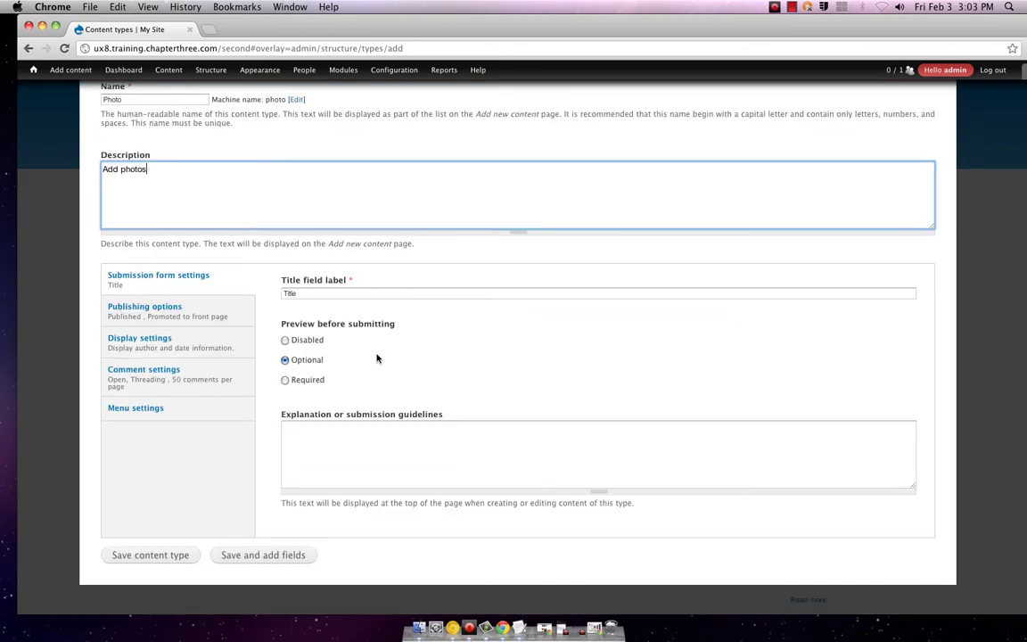
double_click(286, 293)
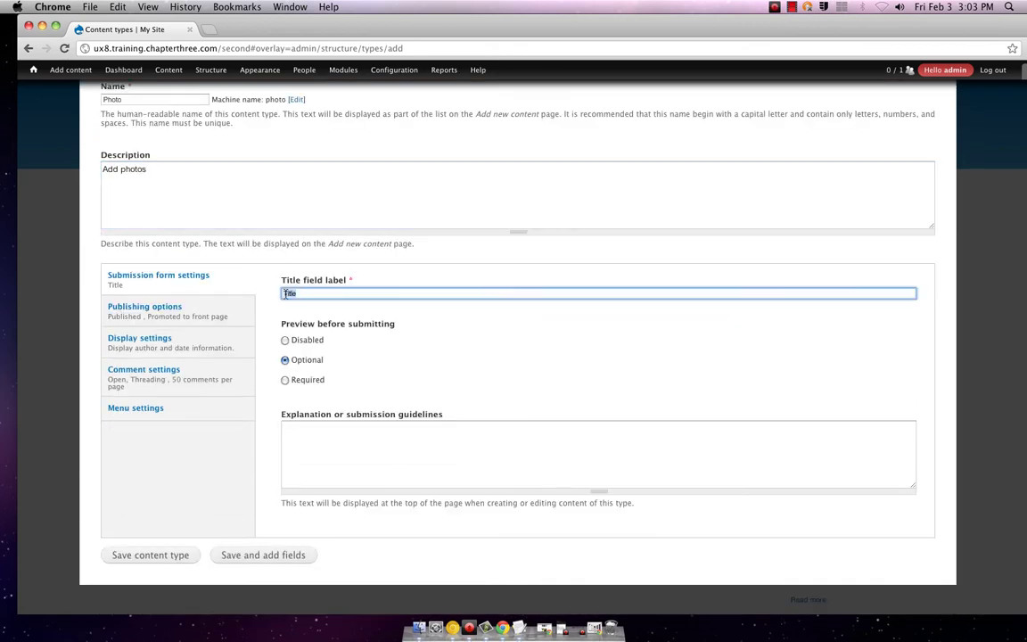
type("Photo")
left_click(331, 454)
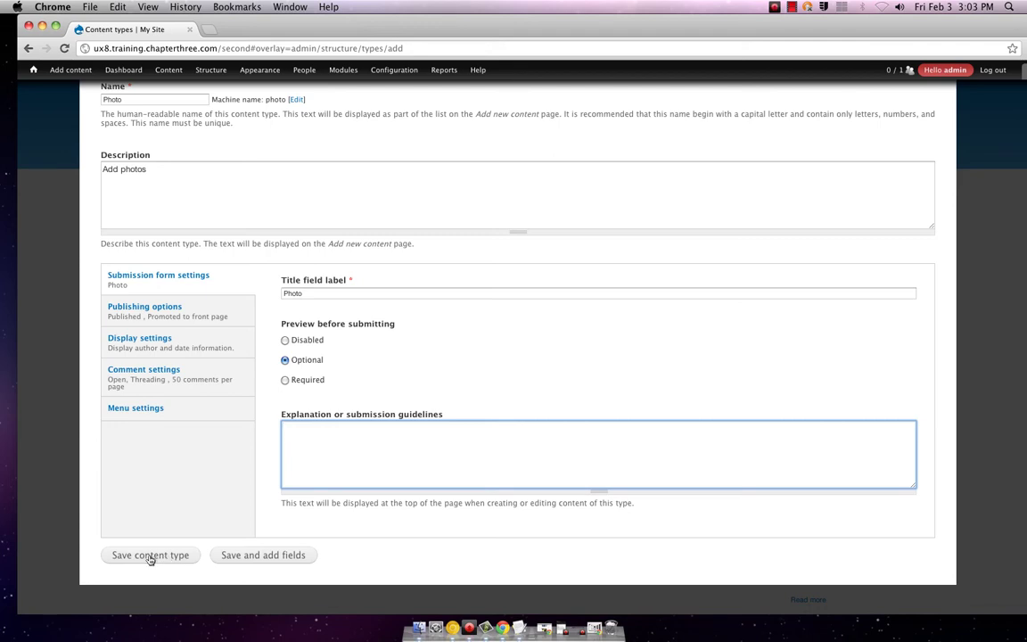
left_click(166, 559)
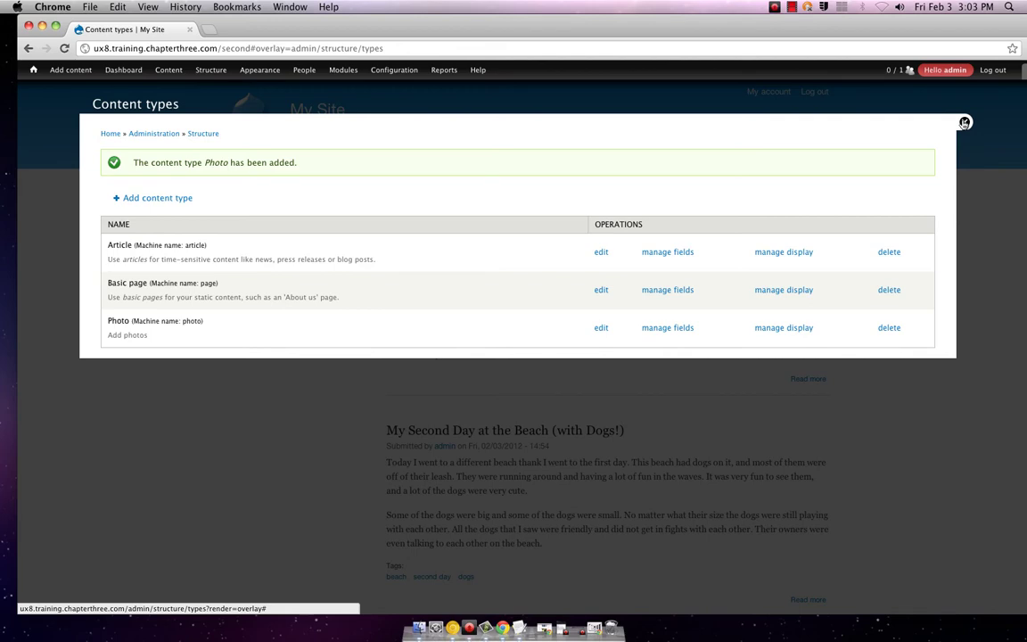
left_click(965, 123)
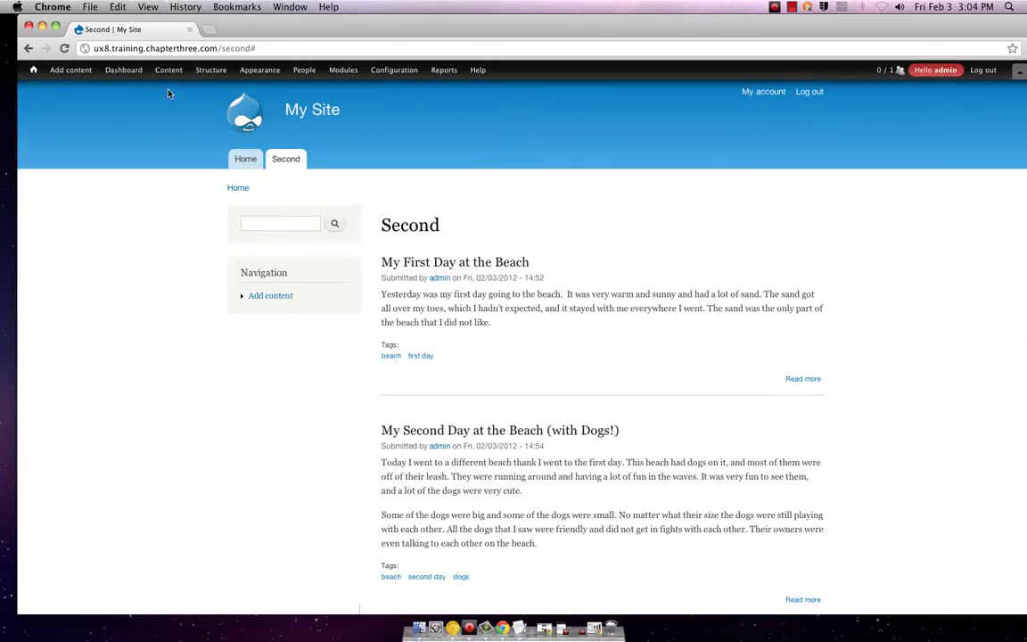
- Open the Create Photo form from Add content and look over its Photo title and Body fields
mouse_move(49, 69)
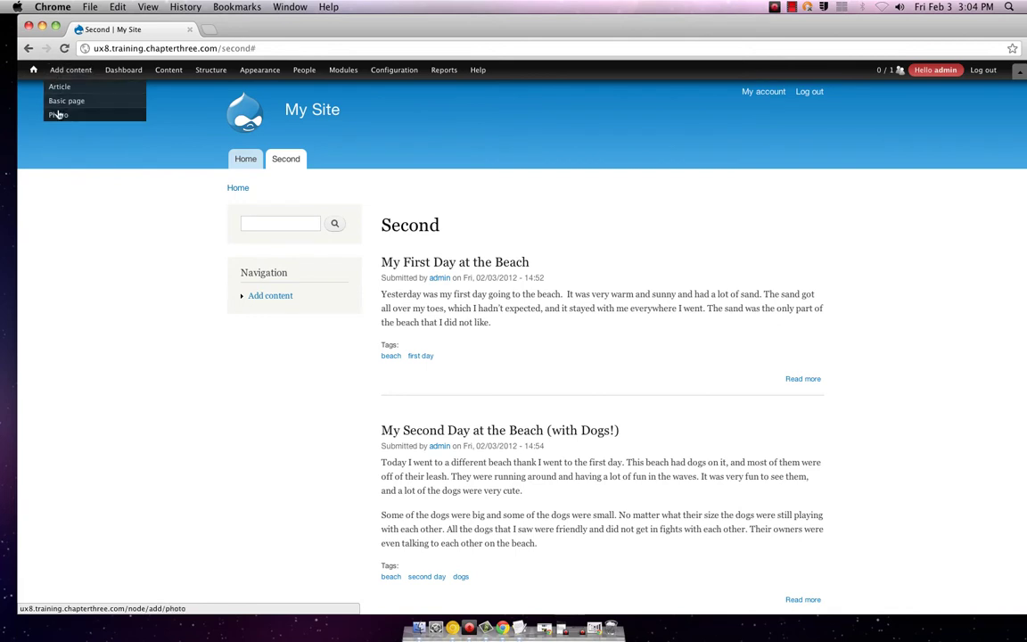
left_click(58, 115)
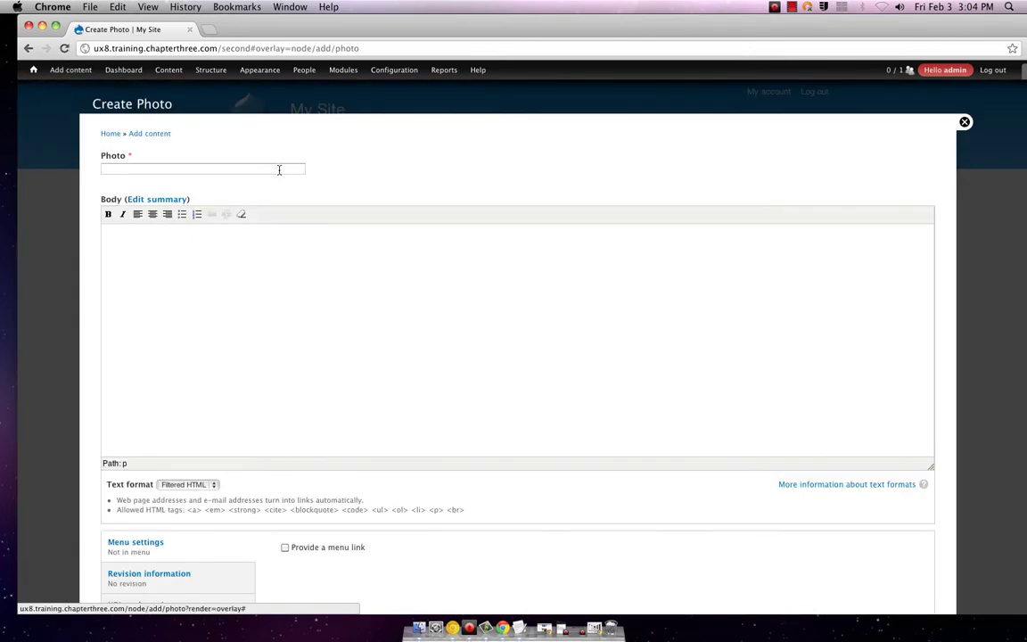
scroll(281, 170, "down", 5)
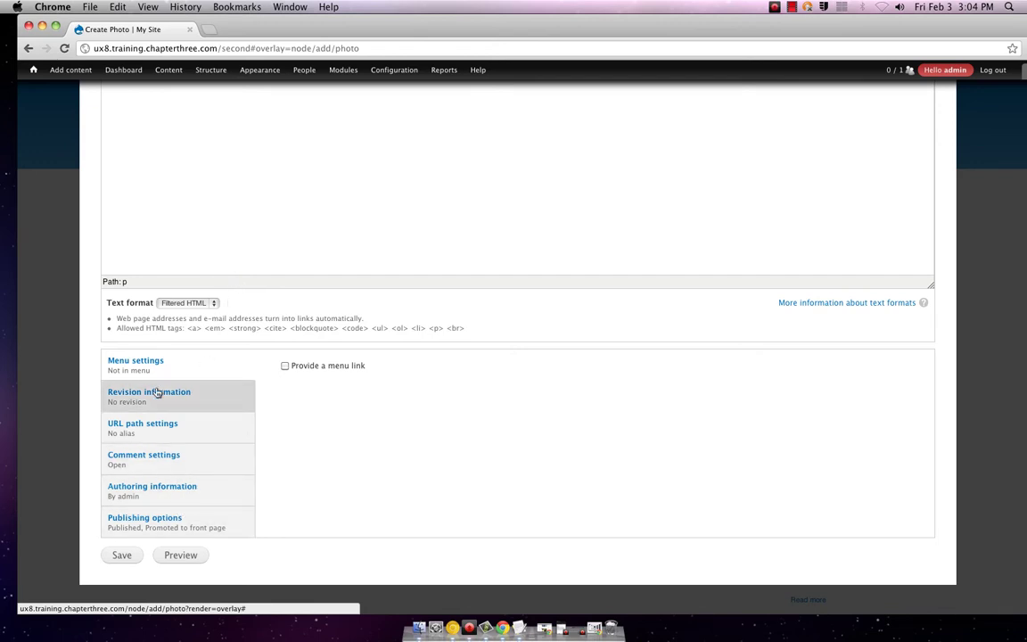
scroll(155, 395, "up", 5)
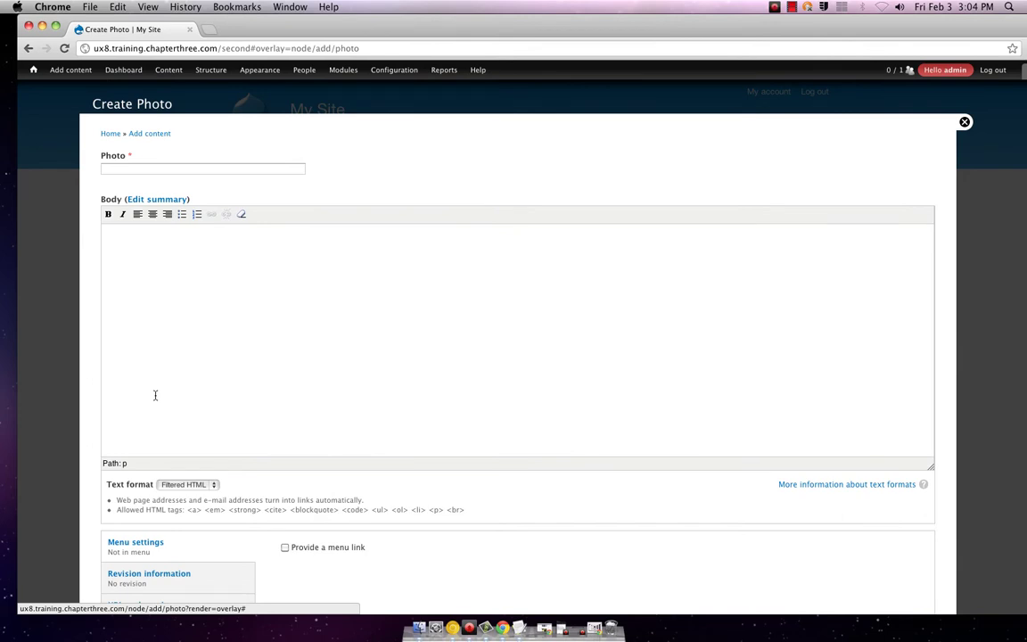
scroll(155, 395, "down", 1)
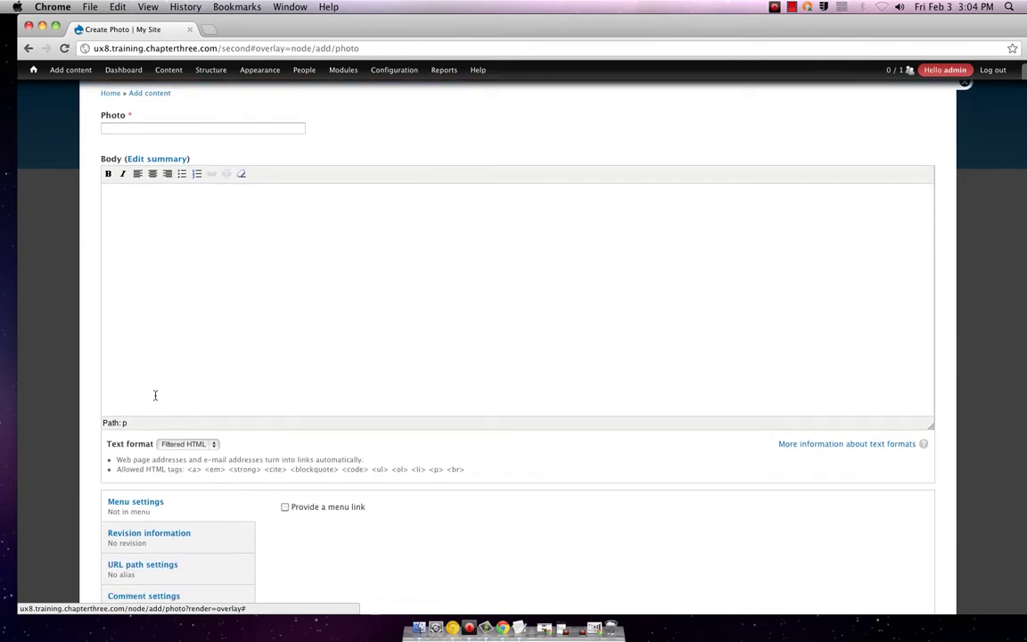
scroll(155, 395, "down", 4)
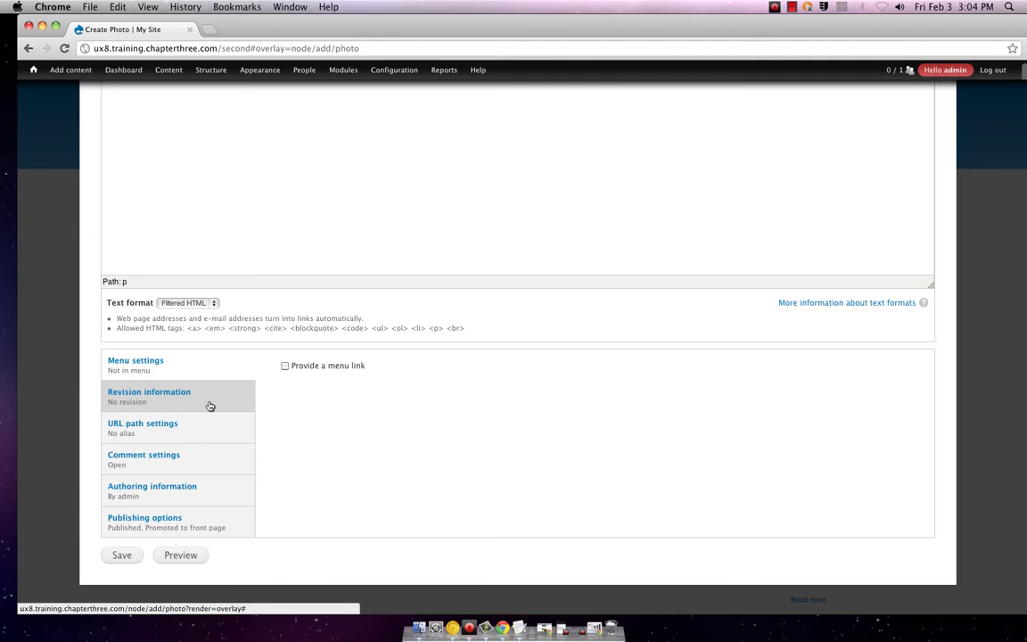
scroll(209, 406, "up", 5)
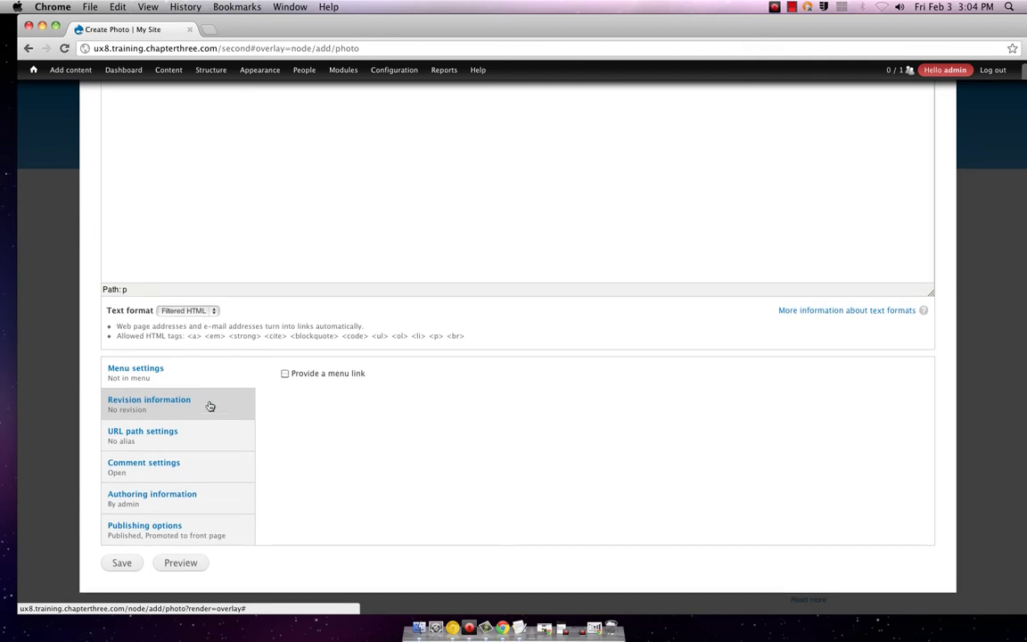
scroll(209, 404, "down", 5)
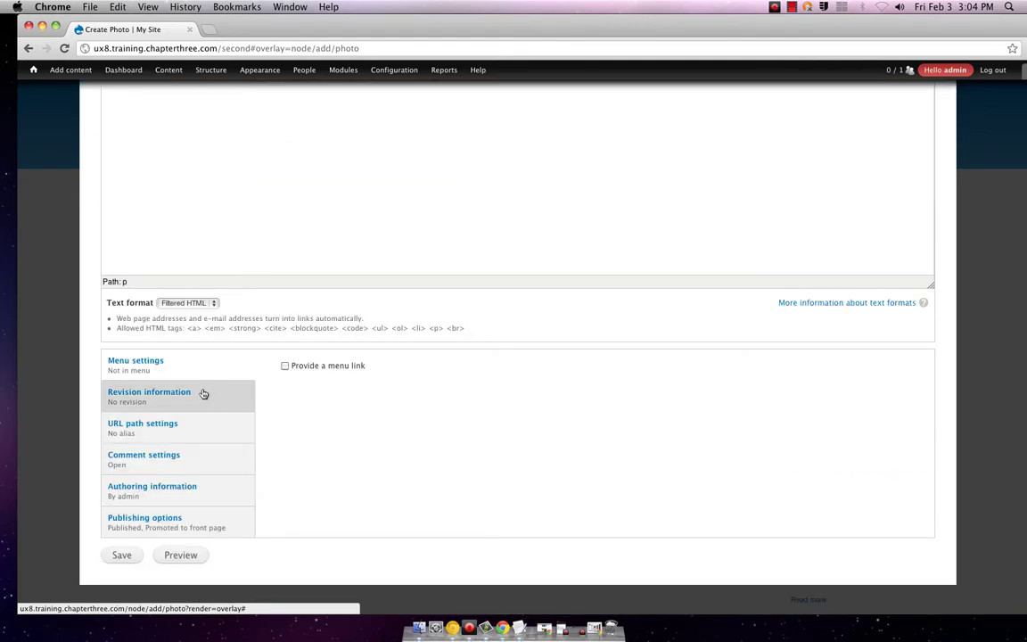
- Open the Photo content type's edit settings via Structure > Content types
mouse_move(210, 72)
mouse_move(207, 114)
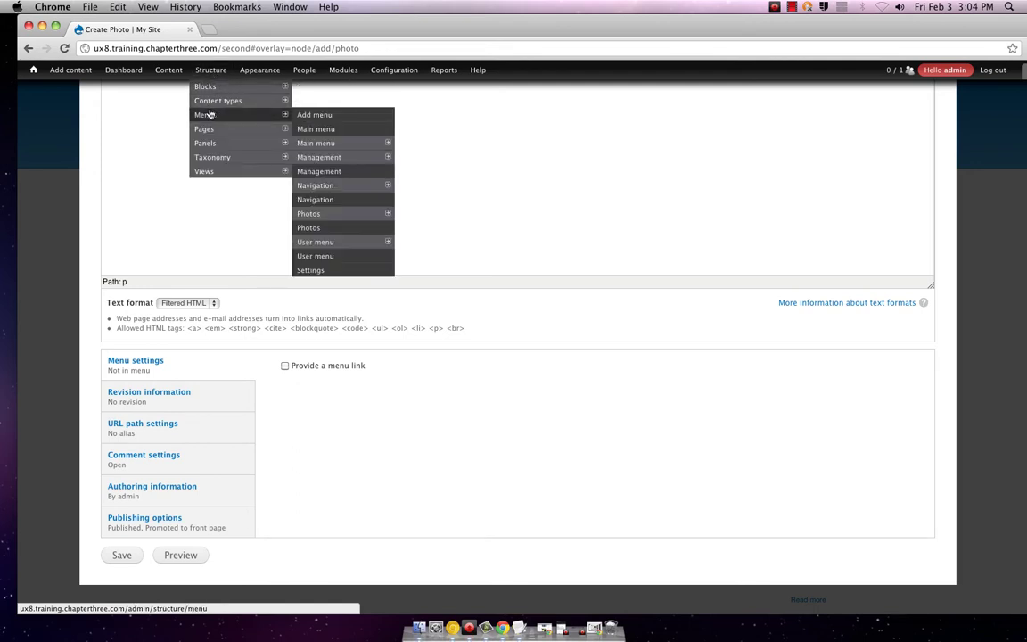
mouse_move(365, 218)
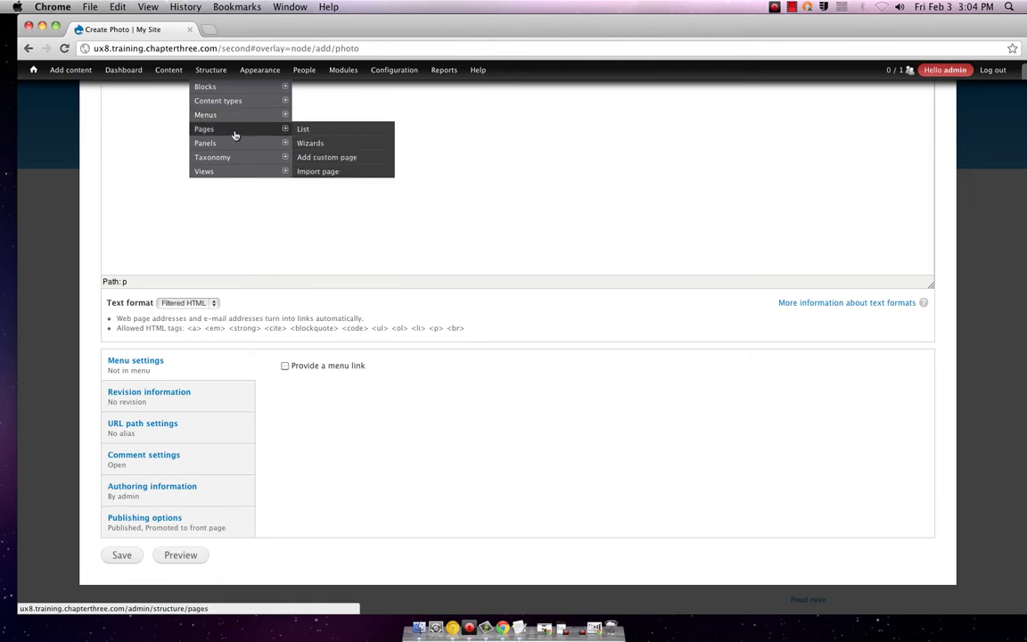
mouse_move(239, 106)
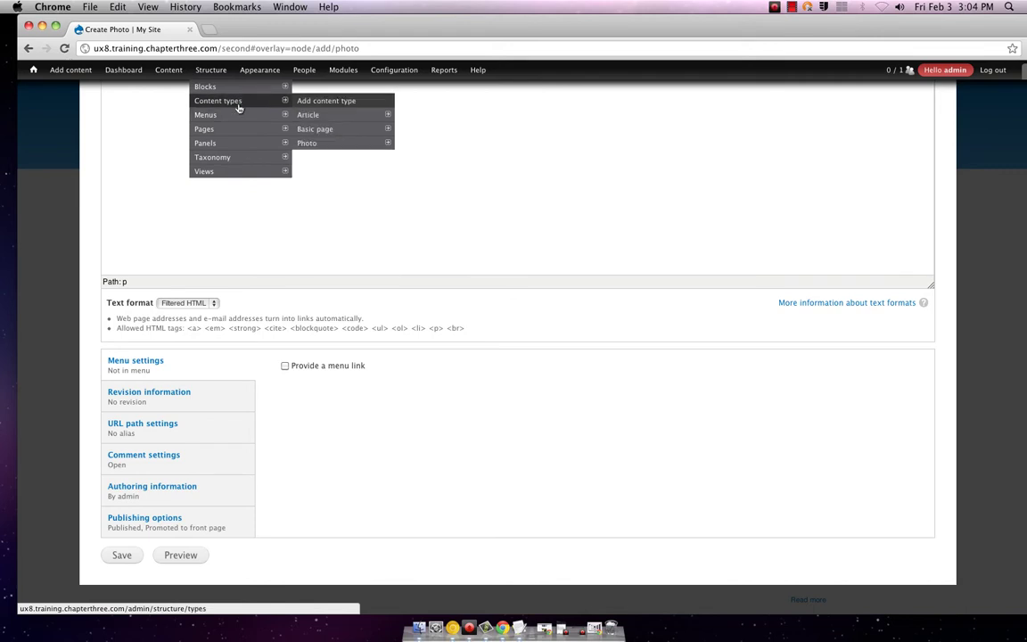
mouse_move(325, 140)
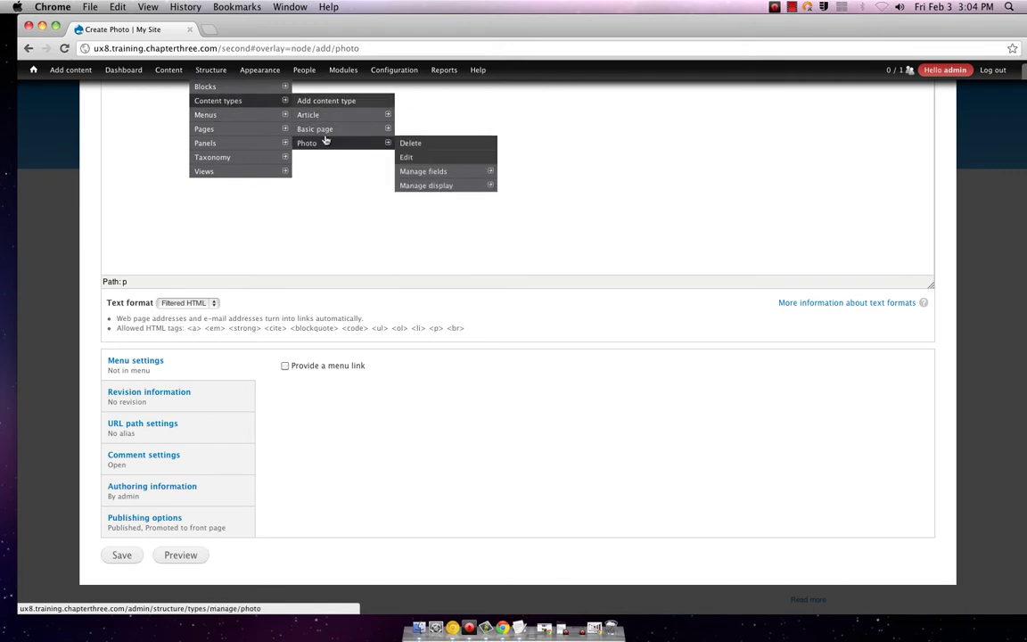
mouse_move(423, 185)
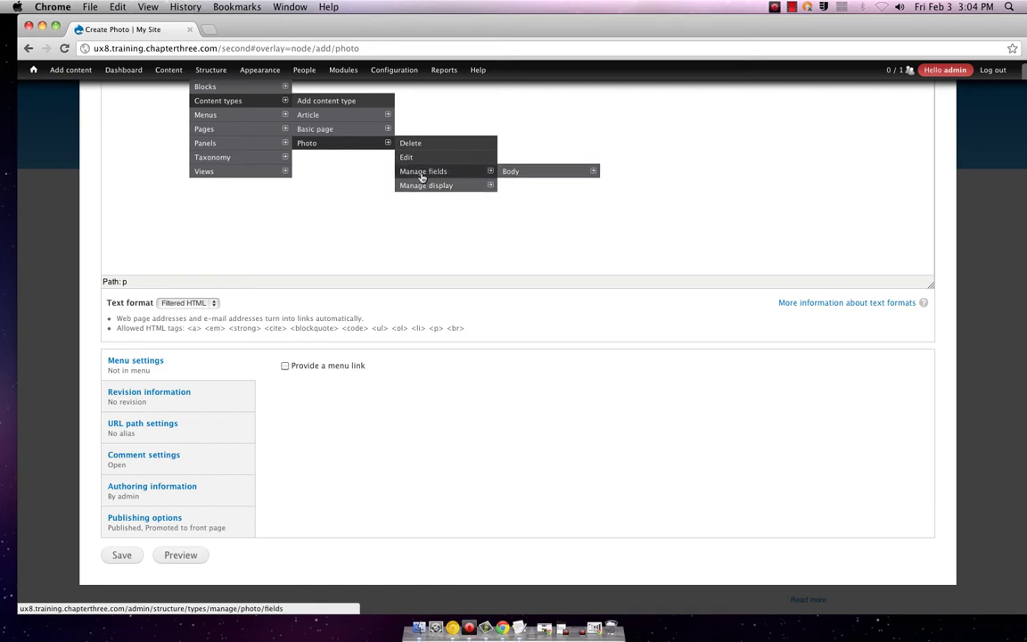
left_click(405, 158)
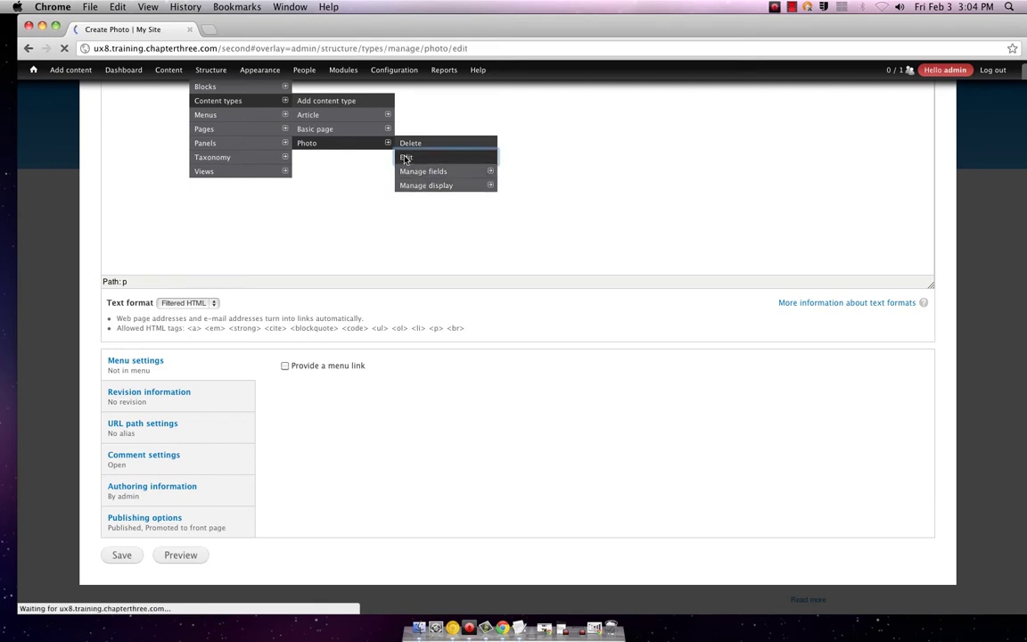
scroll(315, 283, "down", 3)
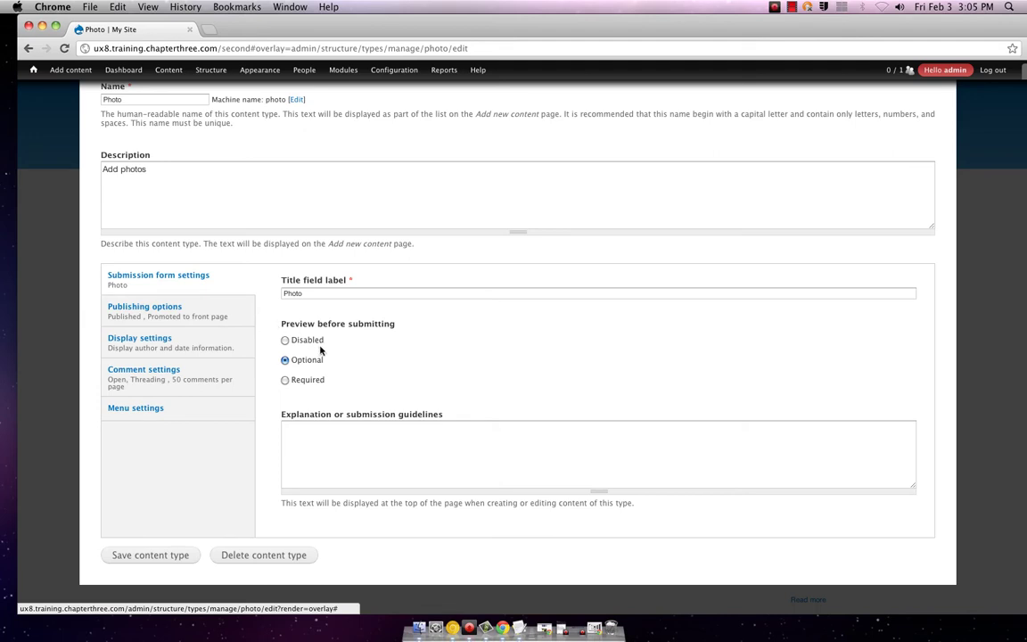
- Review the Photo type's publishing, display, comment and menu settings, then close them
left_click(141, 312)
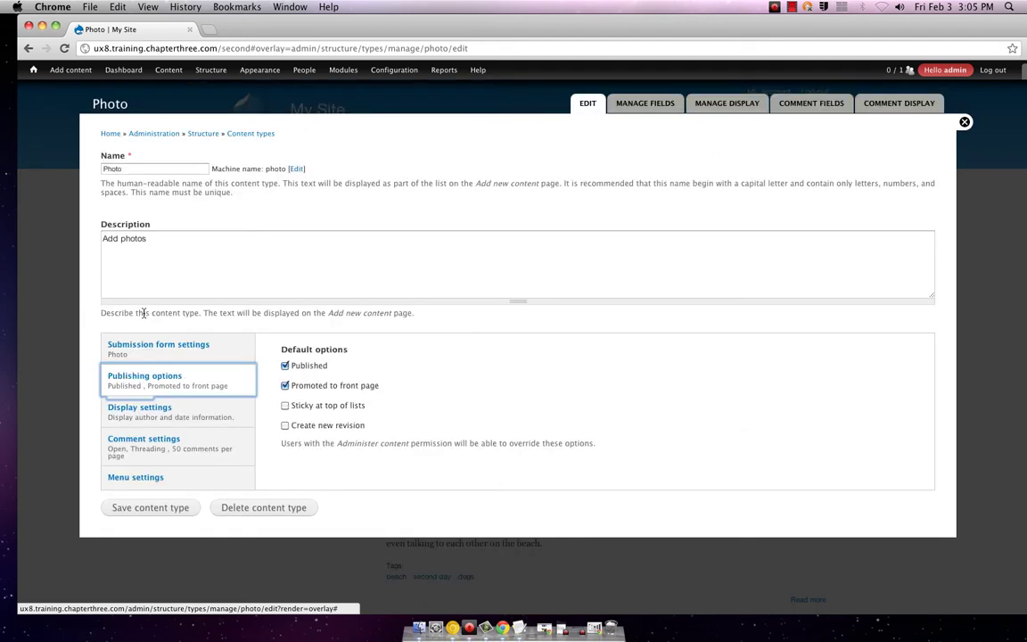
left_click(161, 407)
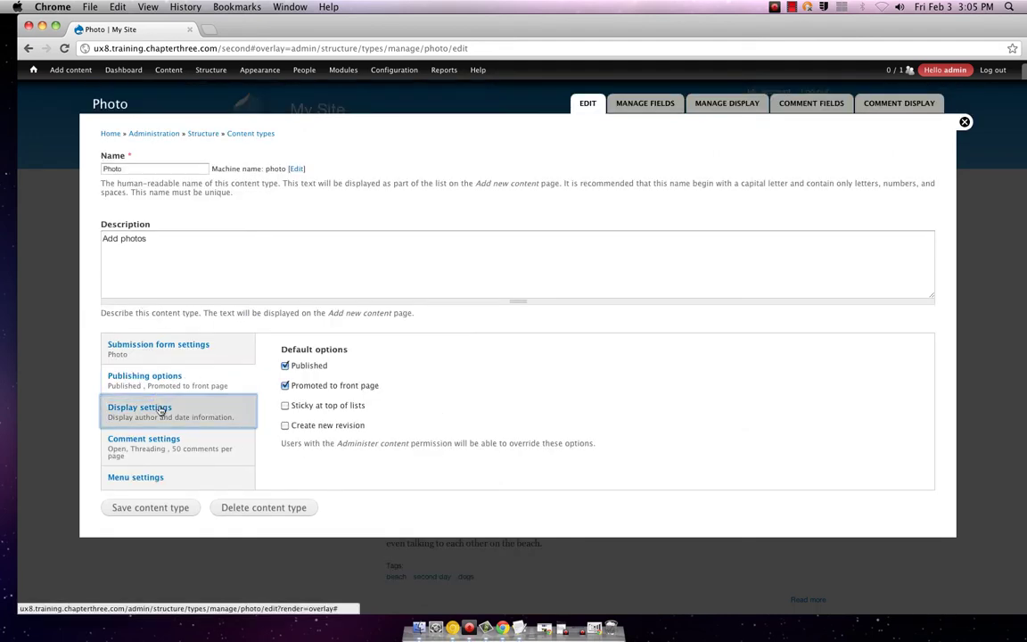
left_click(138, 442)
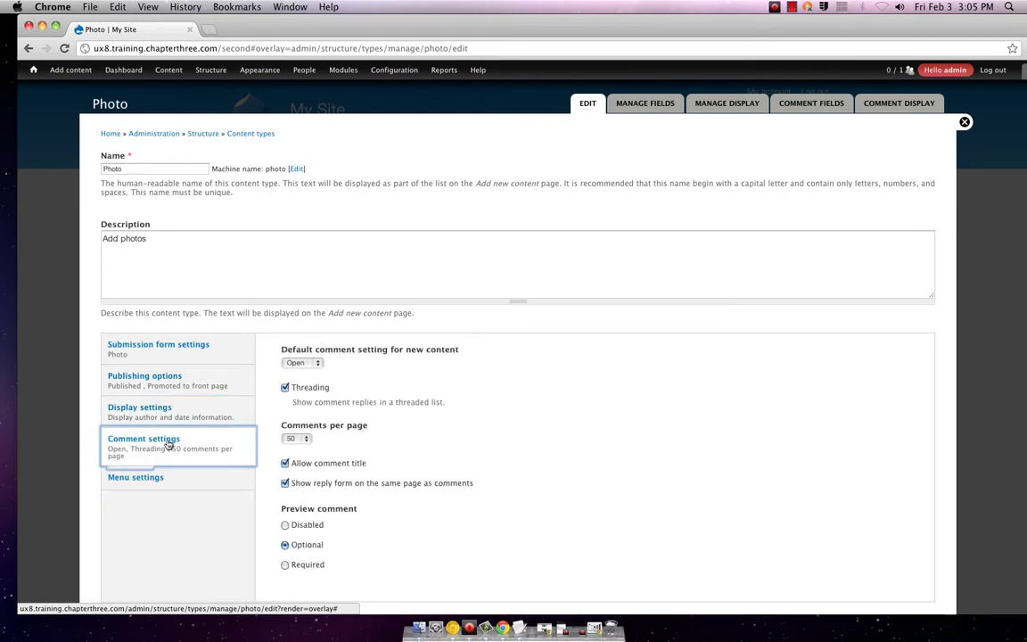
scroll(174, 472, "down", 2)
left_click(156, 415)
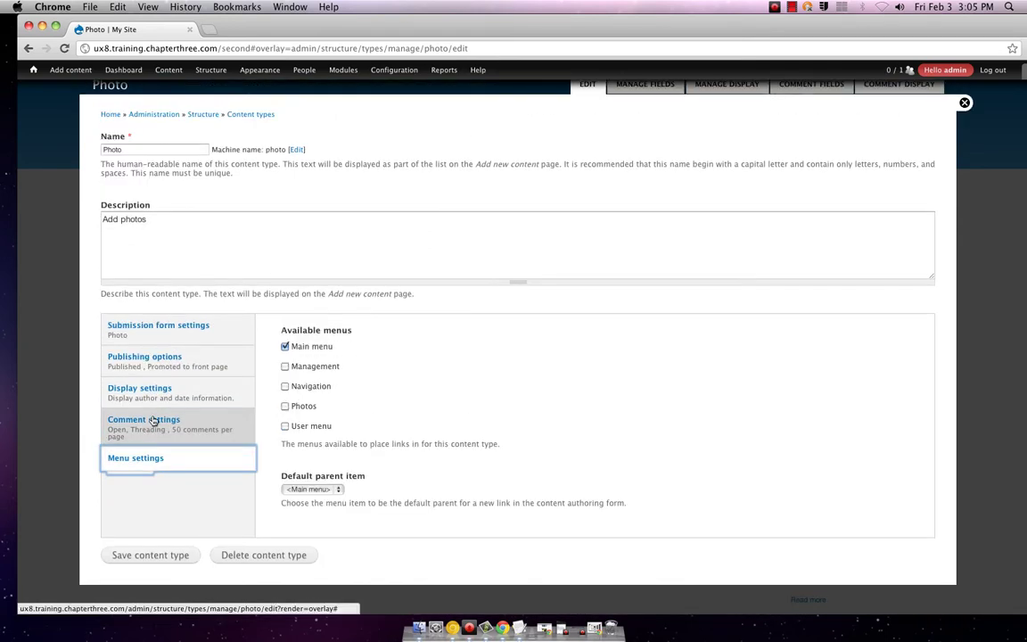
scroll(276, 425, "up", 1)
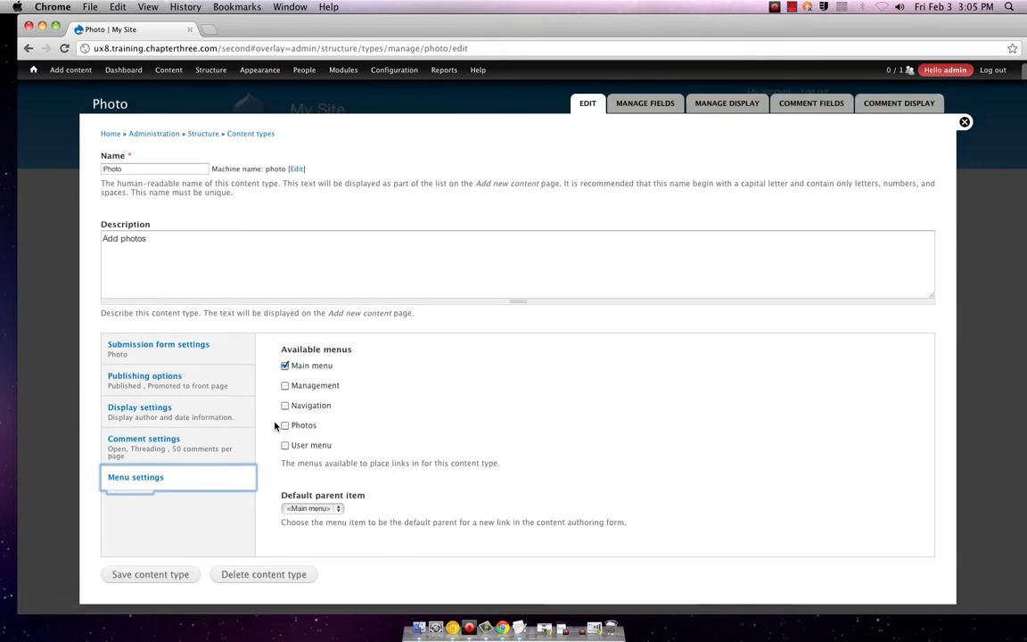
scroll(276, 426, "down", 1)
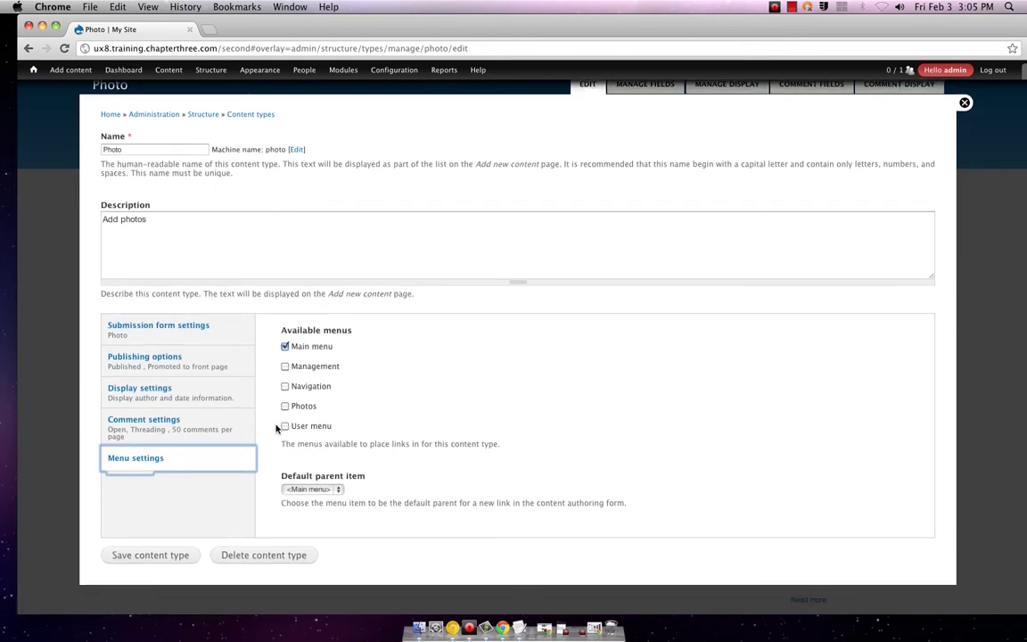
left_click(165, 360)
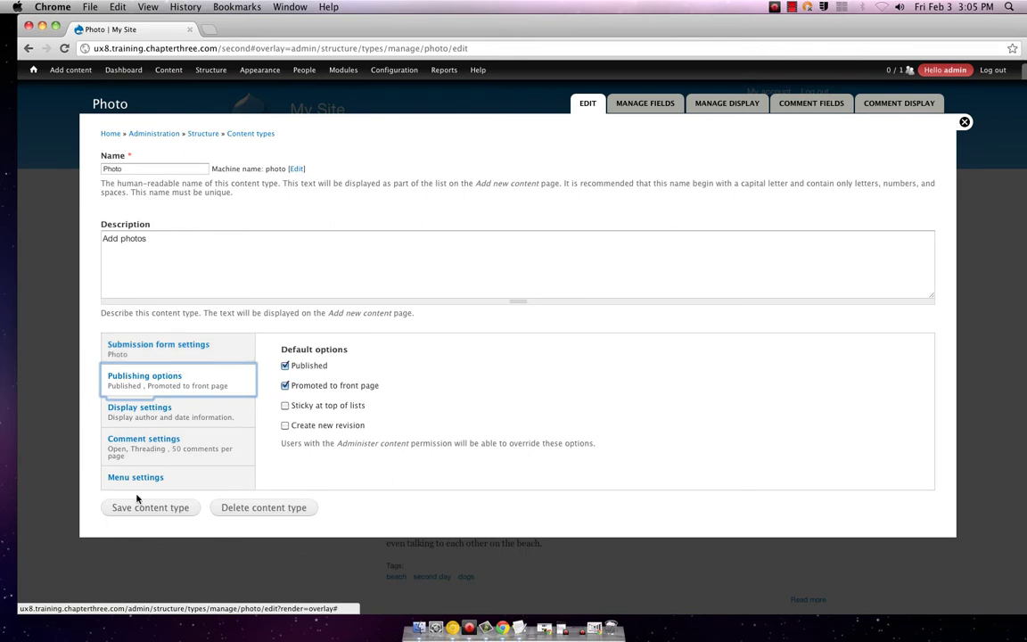
left_click(1022, 71)
left_click(858, 105)
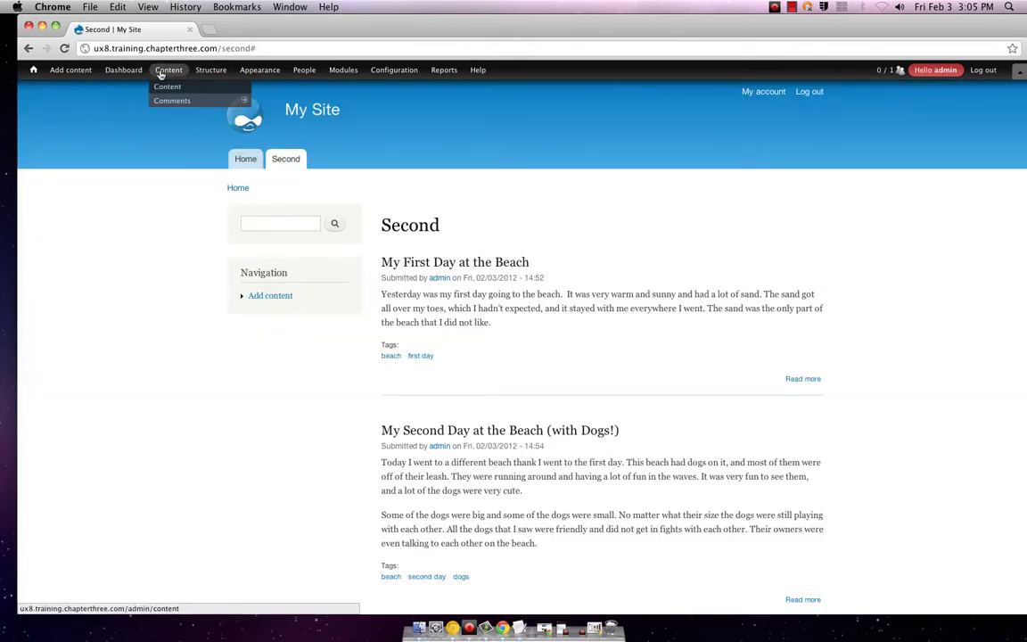
- On the Photo type's Manage fields page, choose Image as the new field's type
mouse_move(114, 77)
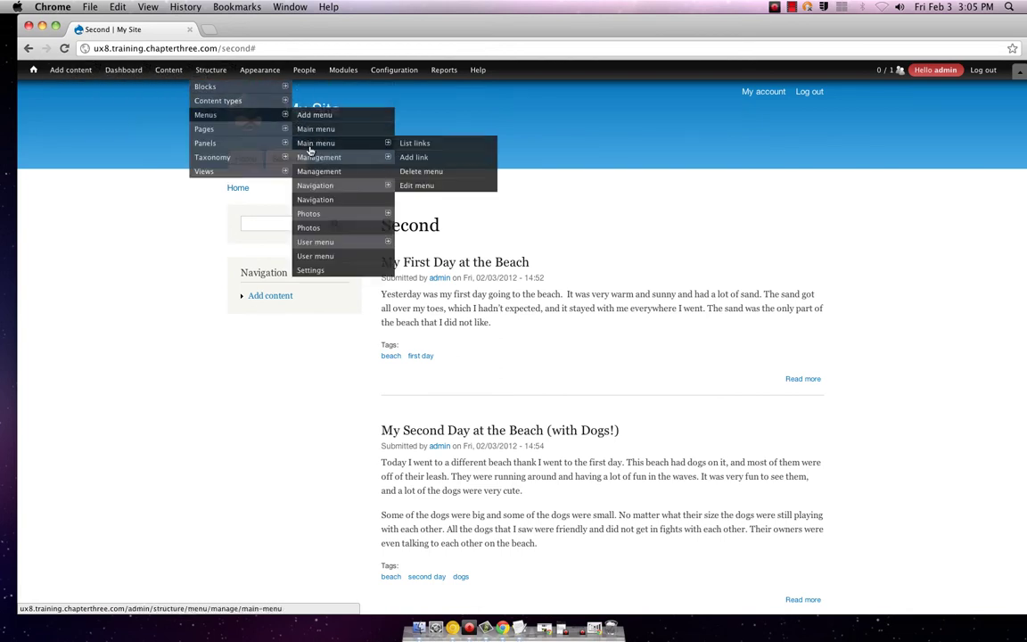
left_click(301, 140)
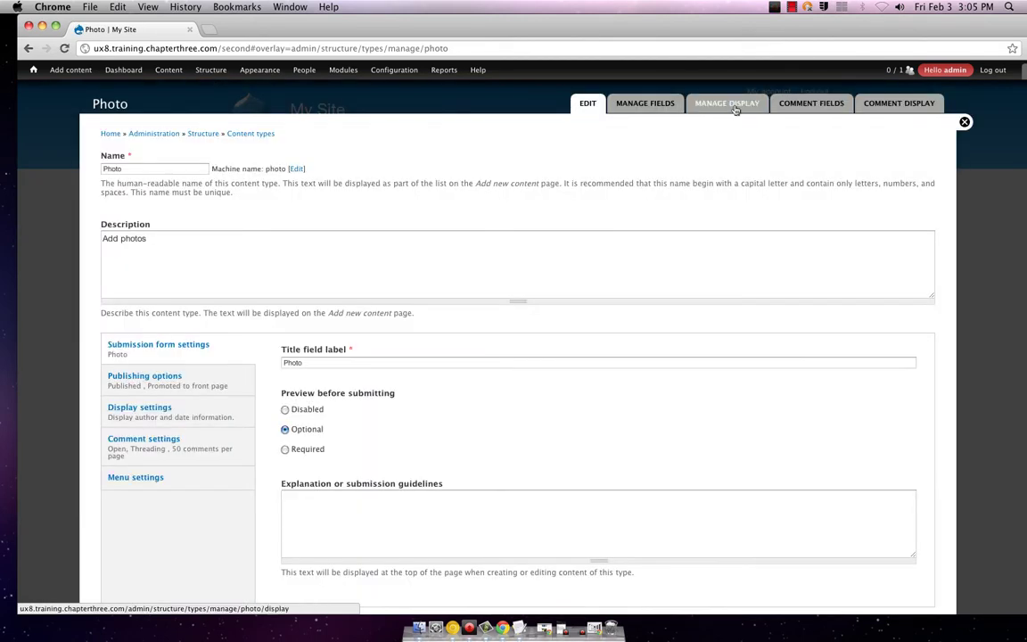
left_click(638, 103)
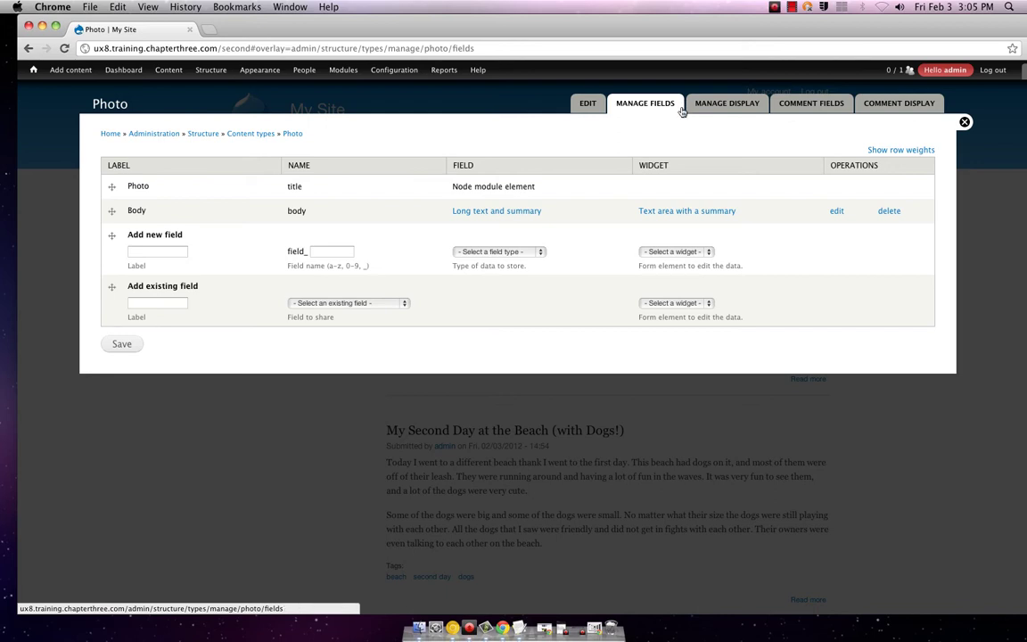
left_click(538, 252)
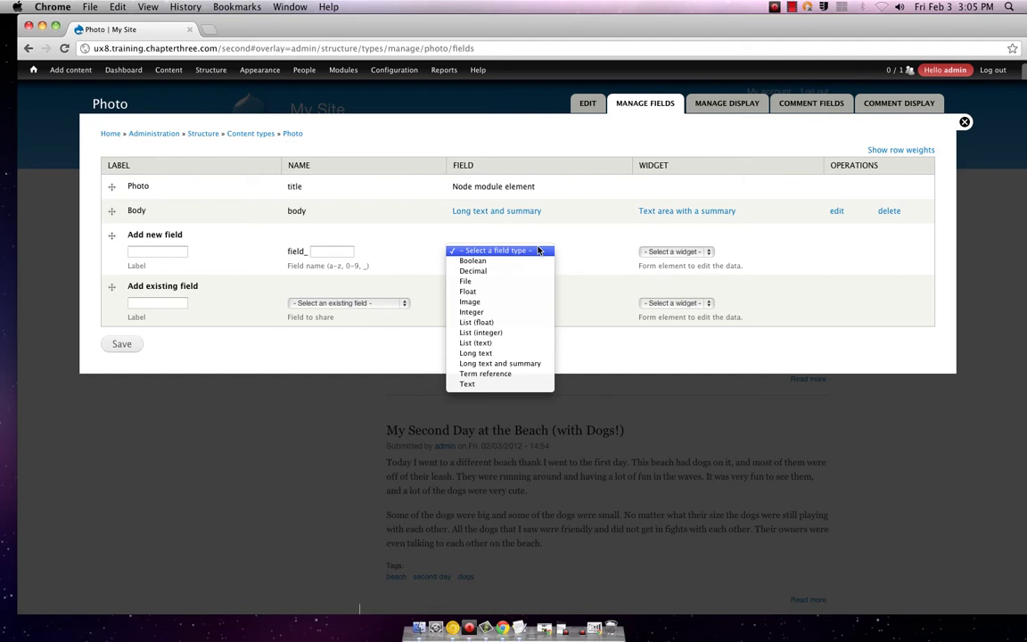
left_click(501, 301)
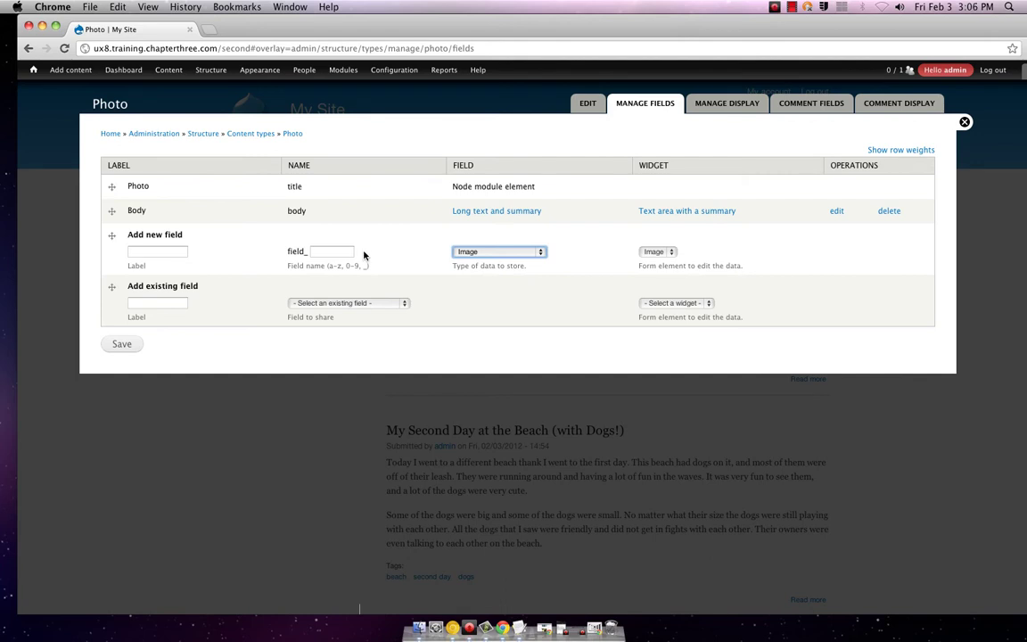
- Label the new field 'Image' and submit it, which fails for lacking a field name
left_click(170, 252)
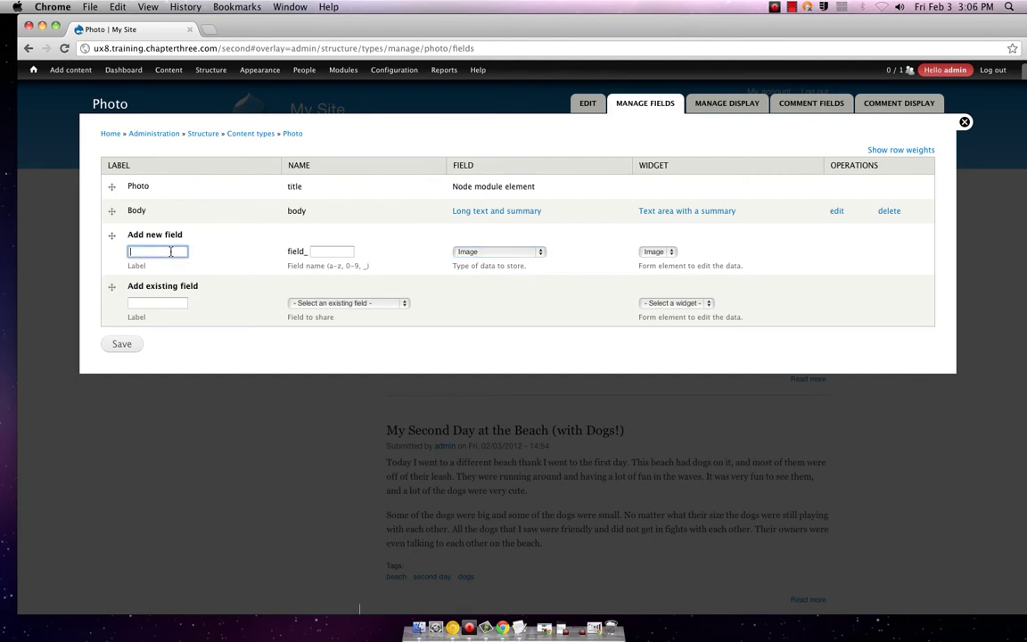
type("Image")
left_click(230, 250)
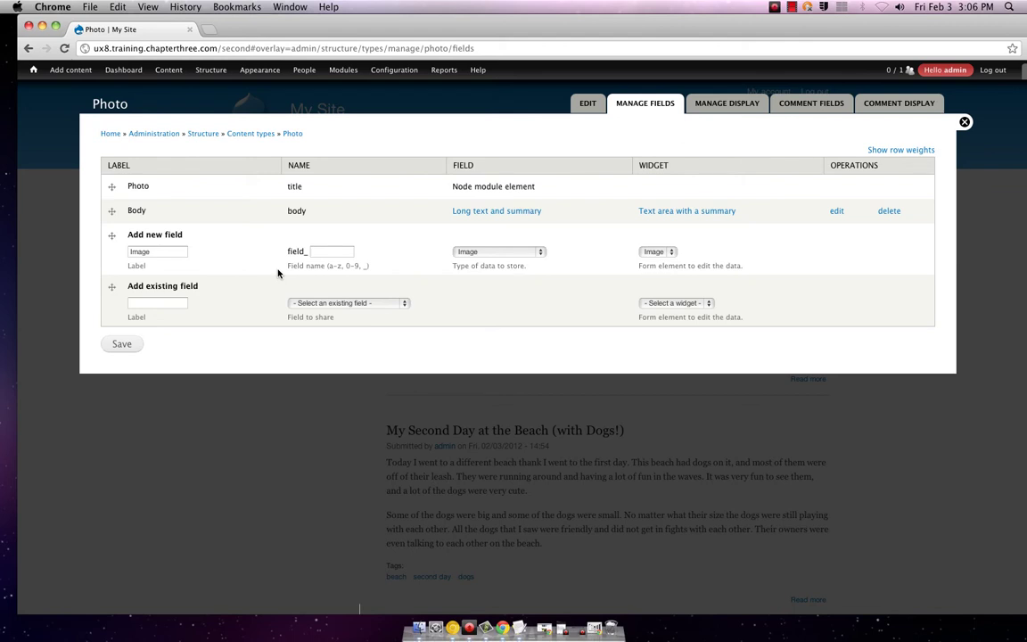
left_click(128, 343)
left_click(335, 303)
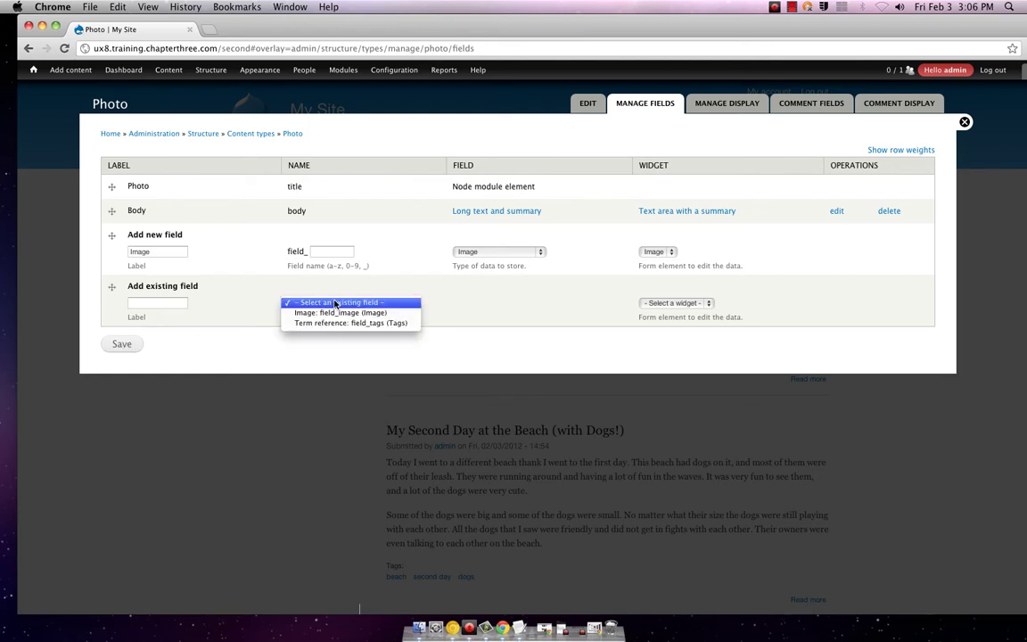
left_click(335, 303)
left_click(129, 344)
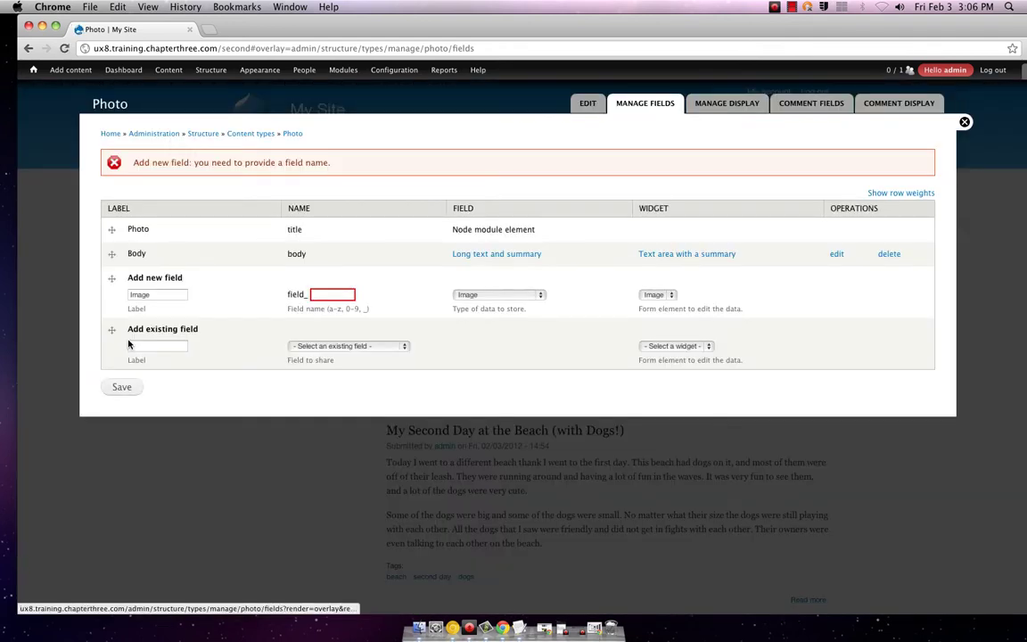
- Submit the field with machine names '0-9' and then 'a-z', both rejected as invalid
left_click(348, 298)
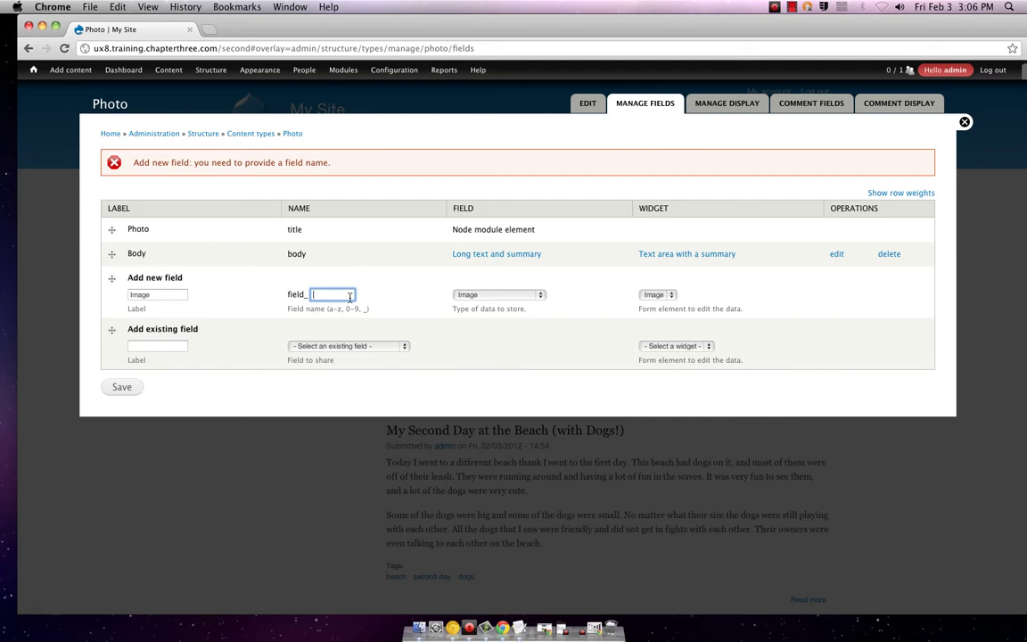
type("0-9")
left_click(225, 321)
left_click(121, 387)
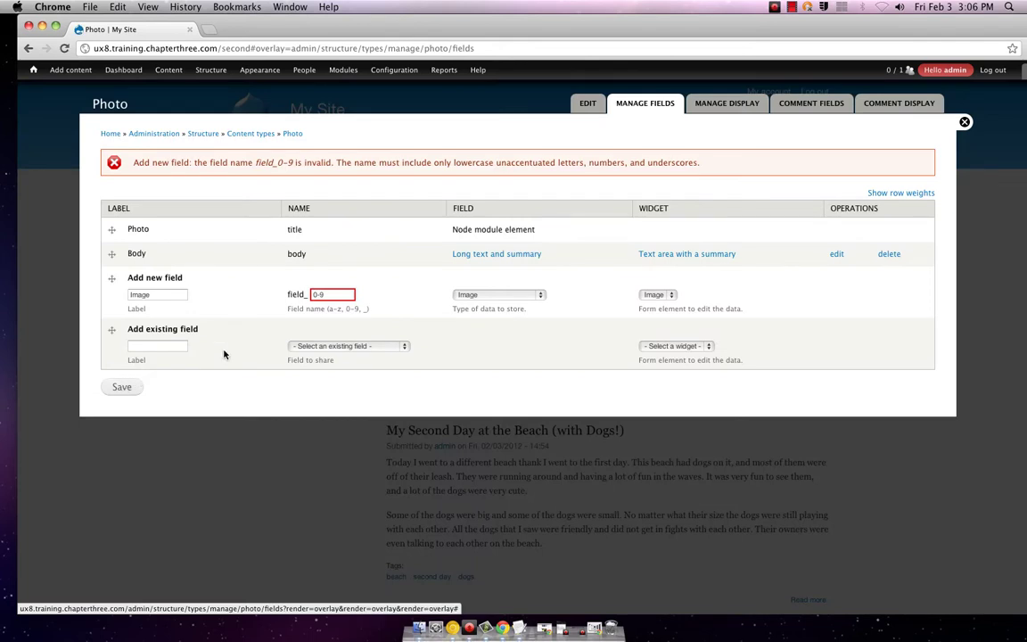
left_click(312, 295)
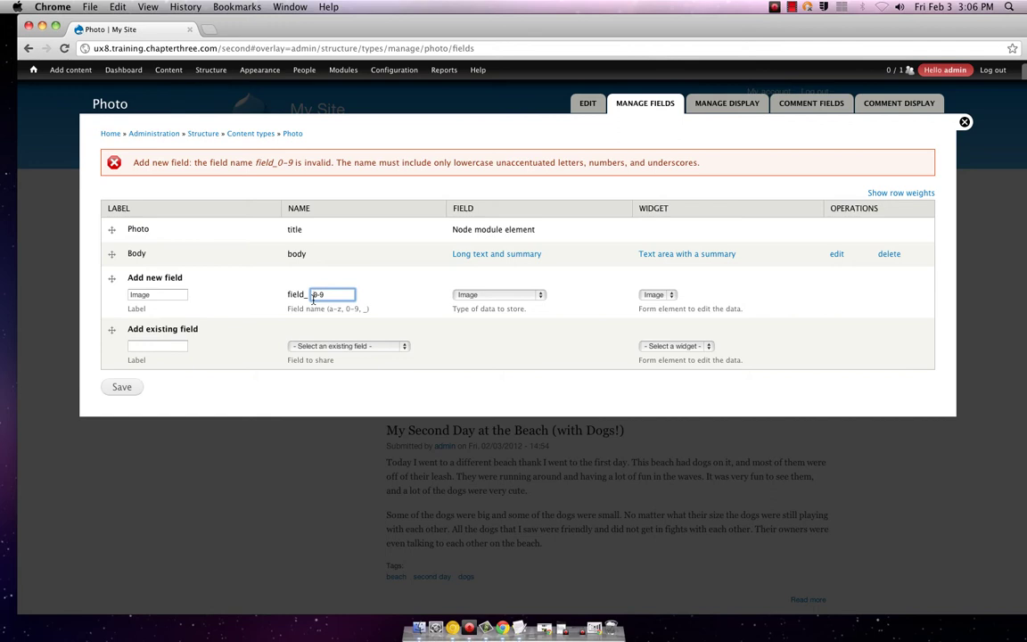
type("a-z,")
left_click(121, 387)
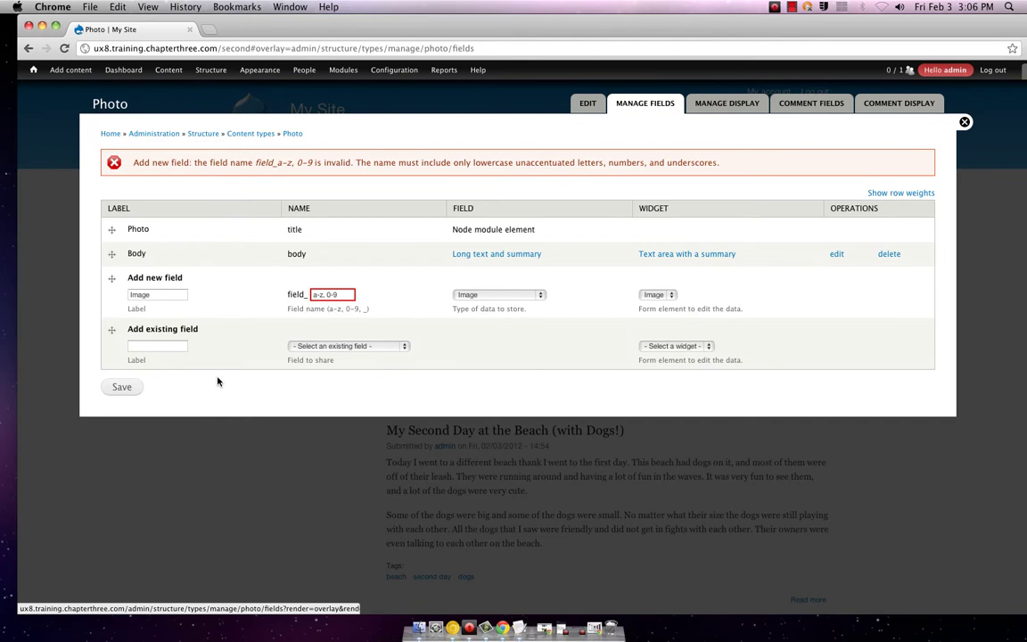
- Correct the machine name to 'a_z' and save the Image field
left_click(327, 295)
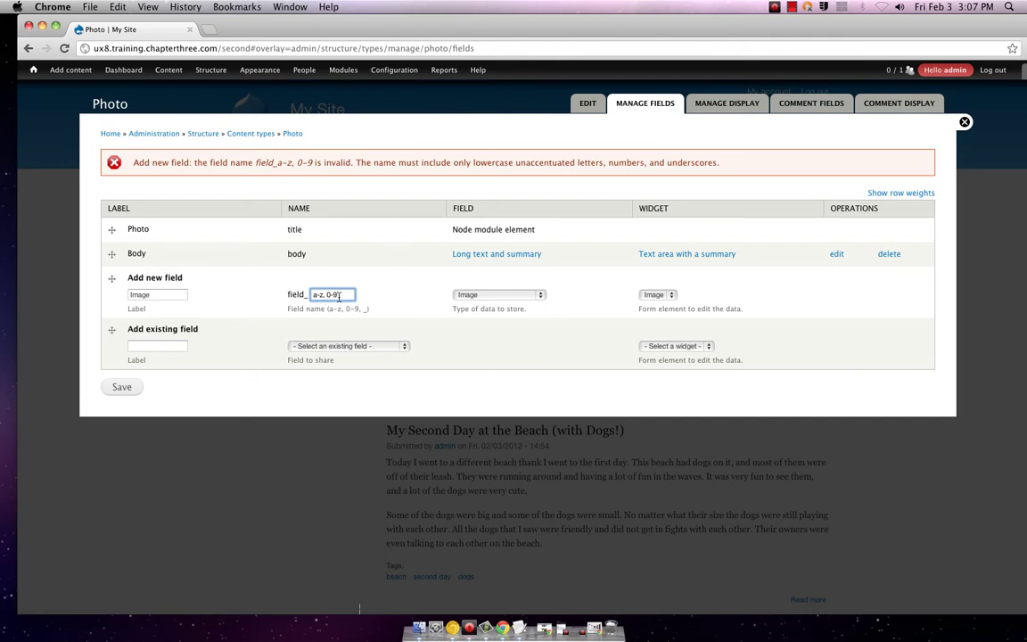
key("BackSpace")
key("BackSpace")
left_click(134, 387)
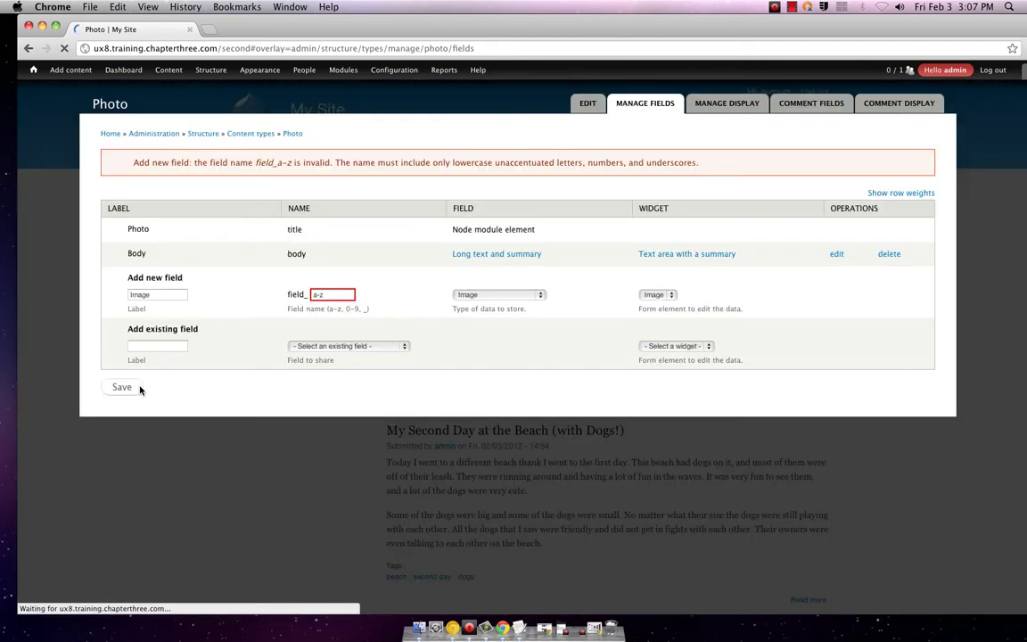
left_click(323, 296)
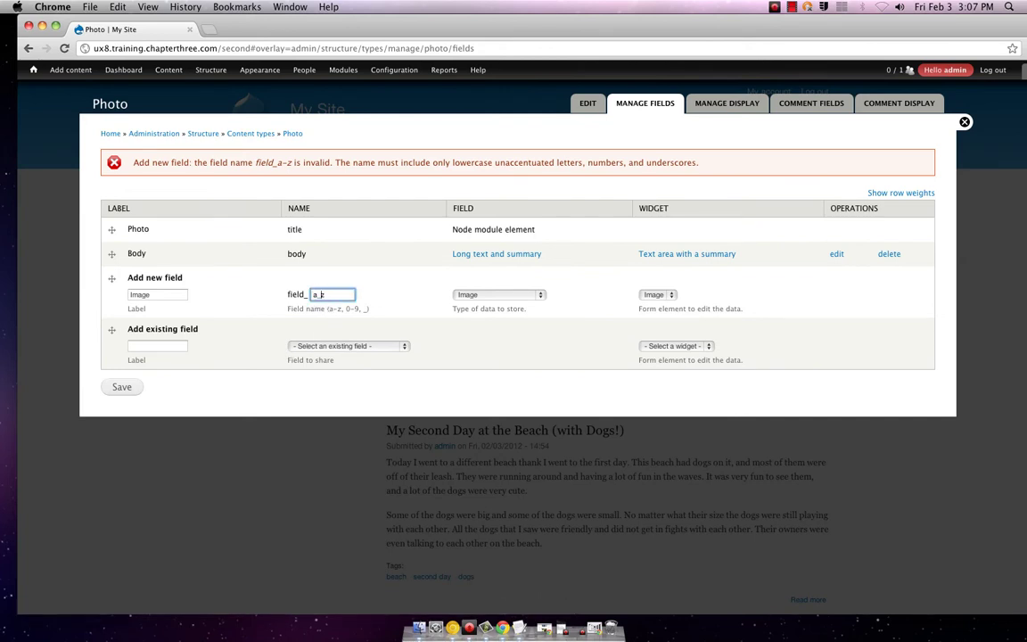
left_click(122, 387)
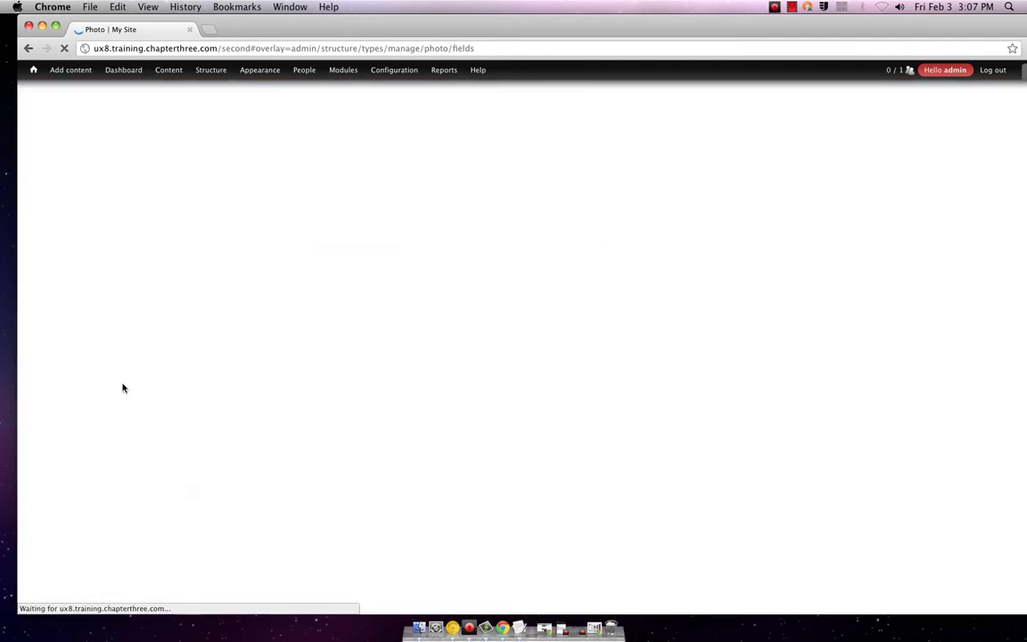
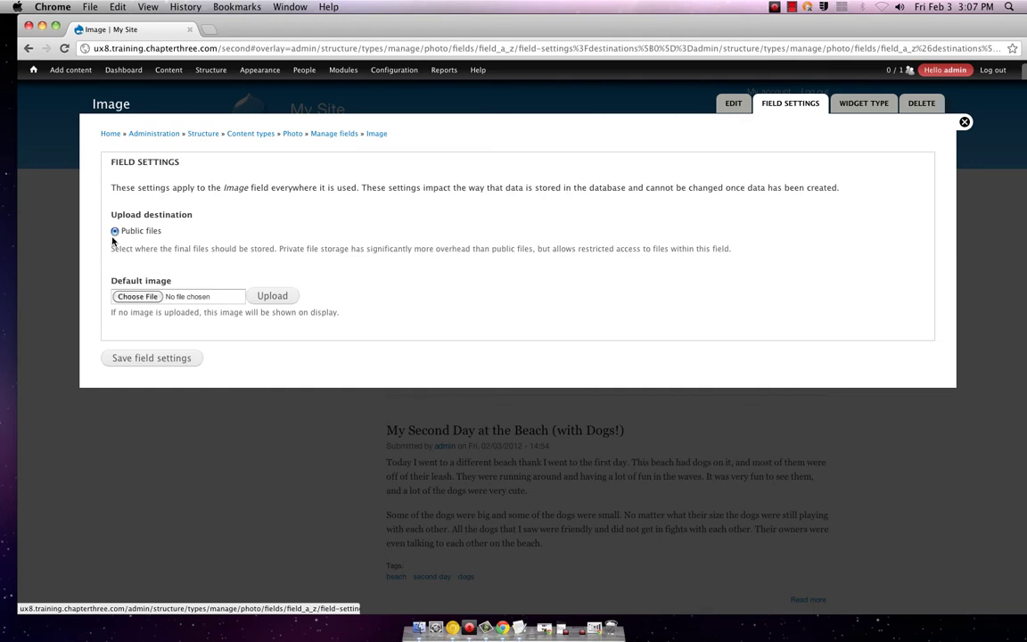
- Save the Image field's storage settings, keeping the defaults
left_click(153, 360)
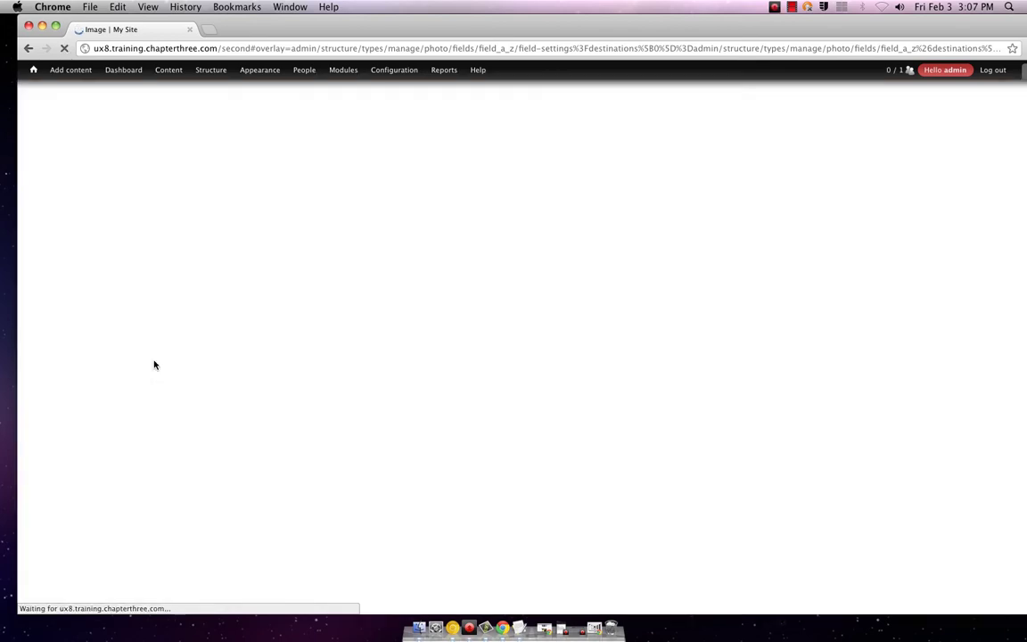
scroll(165, 358, "down", 3)
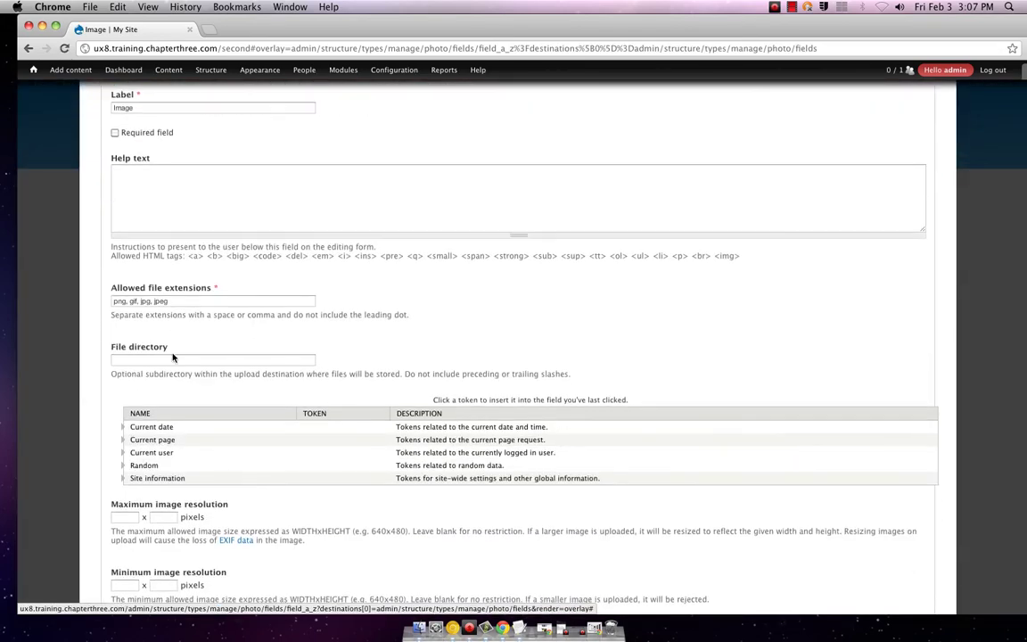
scroll(173, 357, "down", 5)
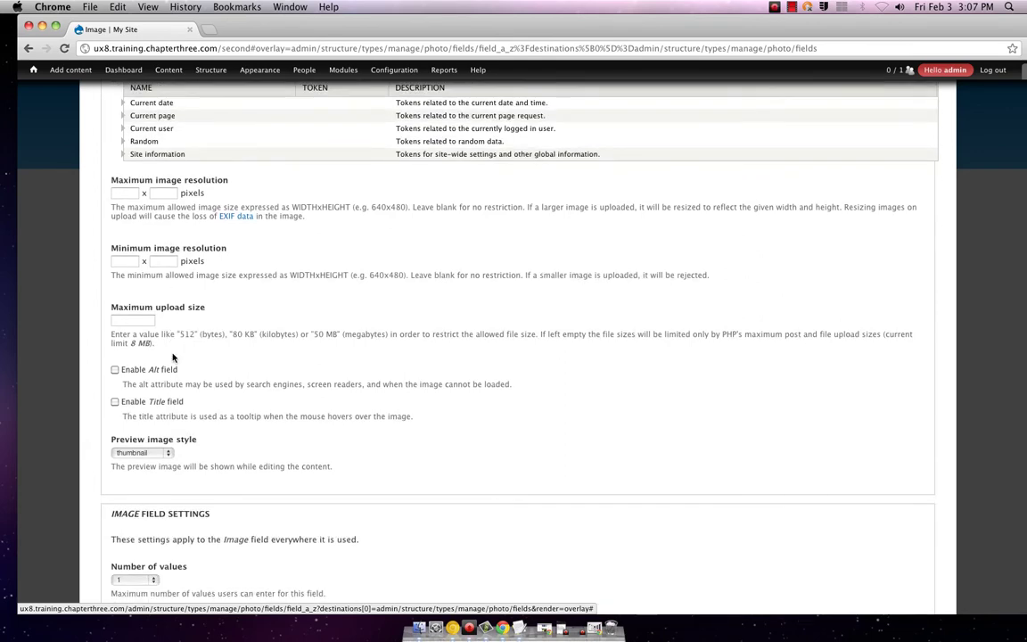
scroll(173, 358, "up", 4)
scroll(173, 358, "up", 4)
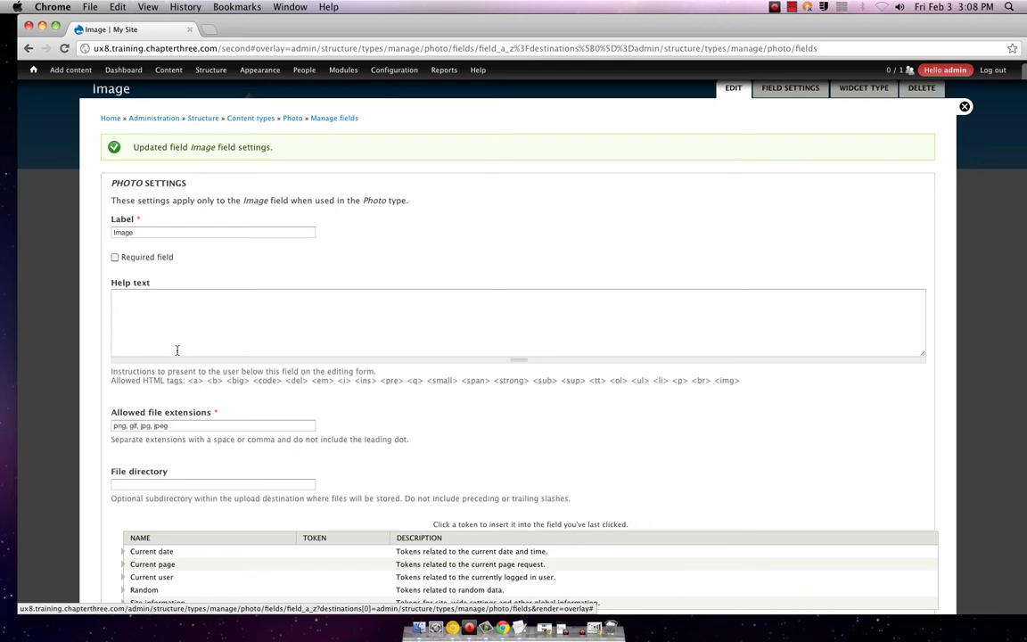
- Review the Image field's Photo settings form and save it unchanged
scroll(177, 351, "down", 1)
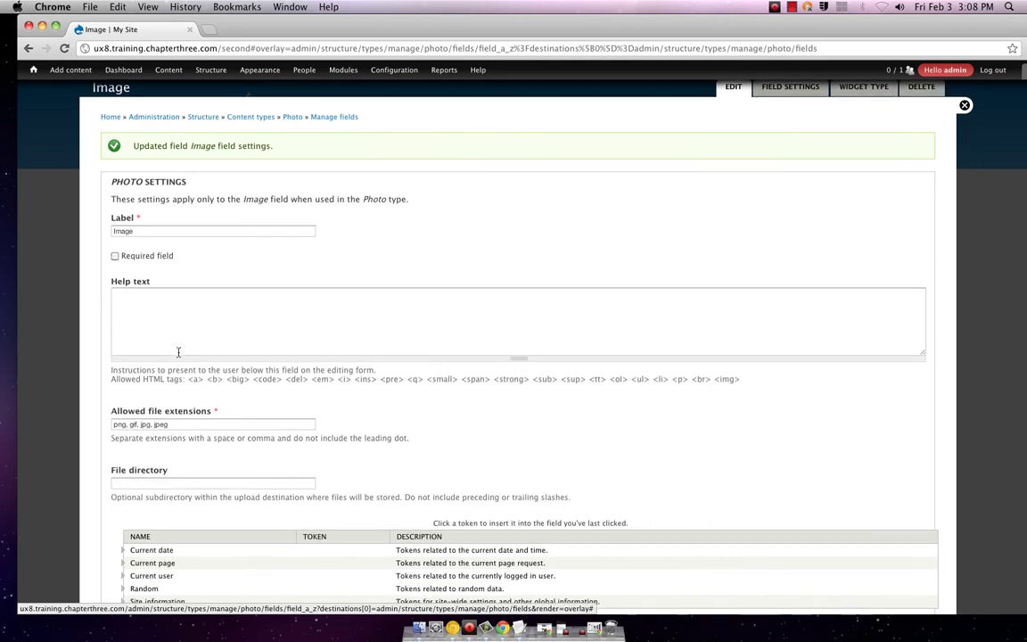
scroll(178, 350, "down", 3)
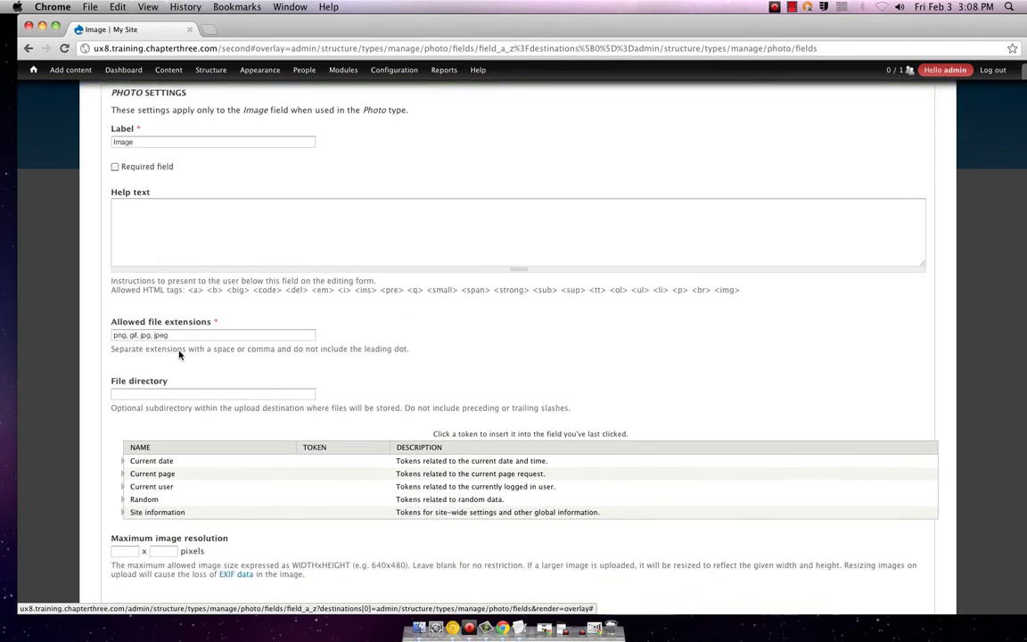
scroll(178, 354, "down", 3)
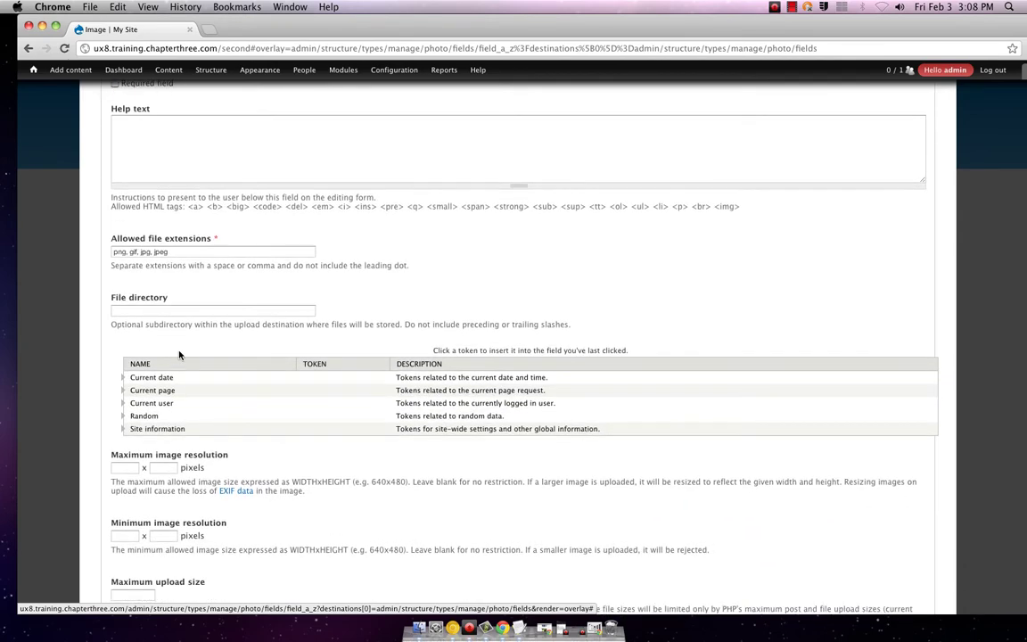
scroll(183, 267, "down", 5)
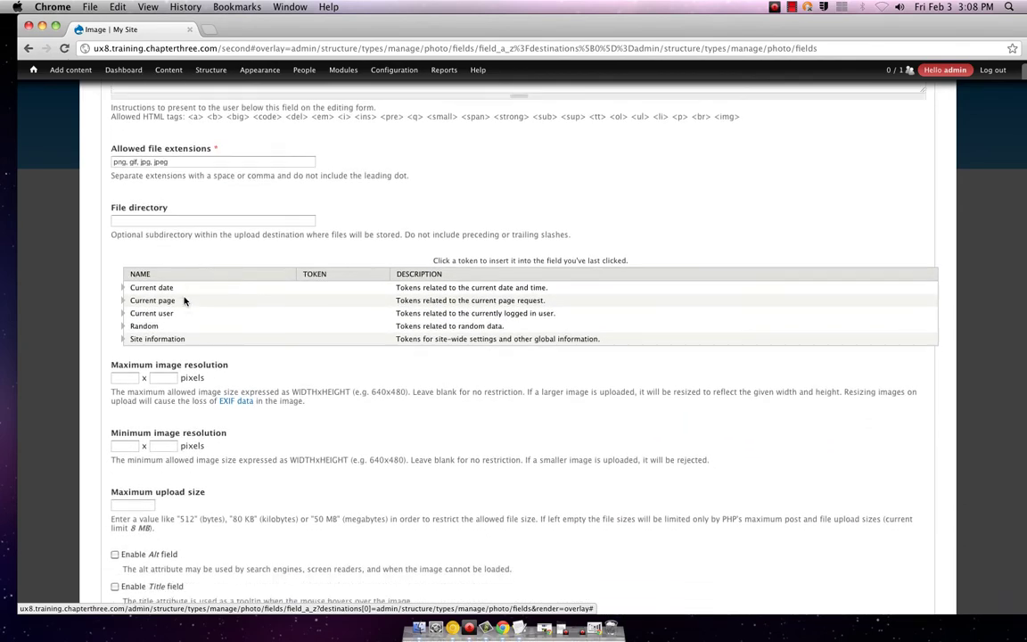
scroll(184, 300, "down", 3)
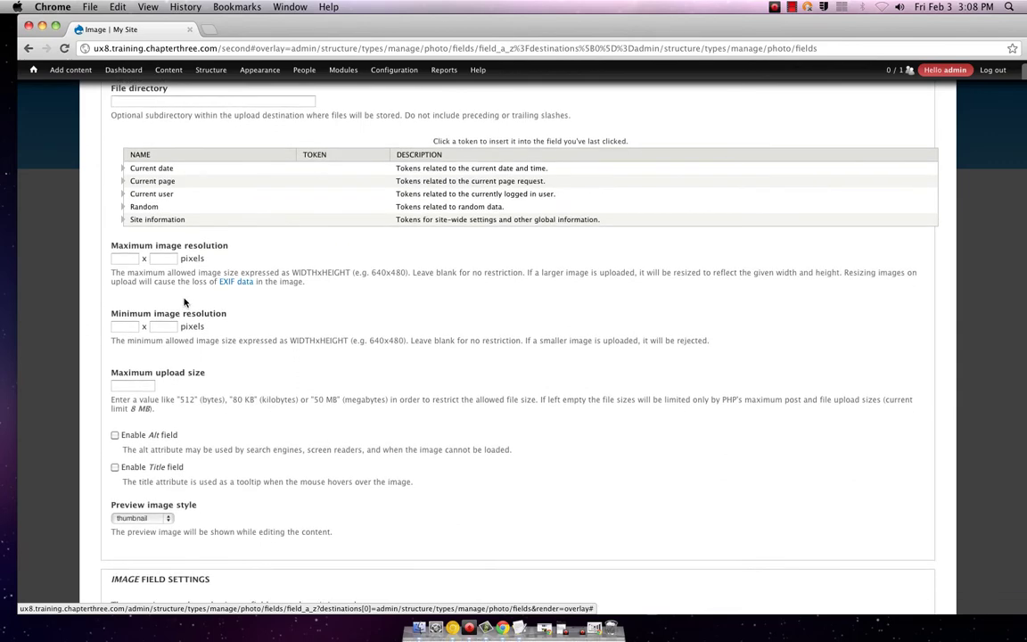
scroll(185, 302, "down", 1)
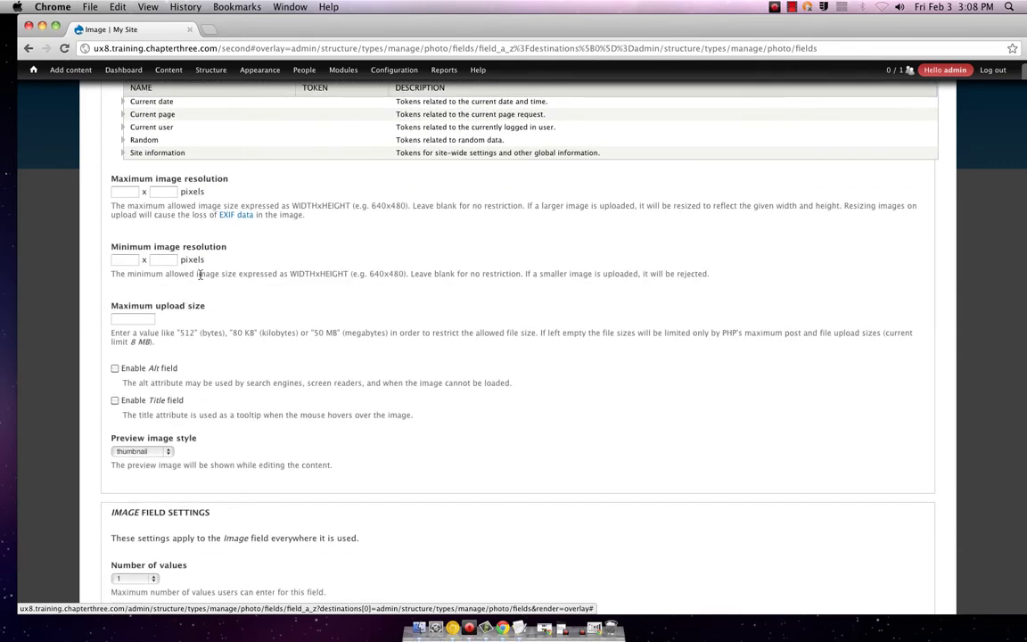
scroll(199, 275, "down", 2)
scroll(200, 277, "down", 4)
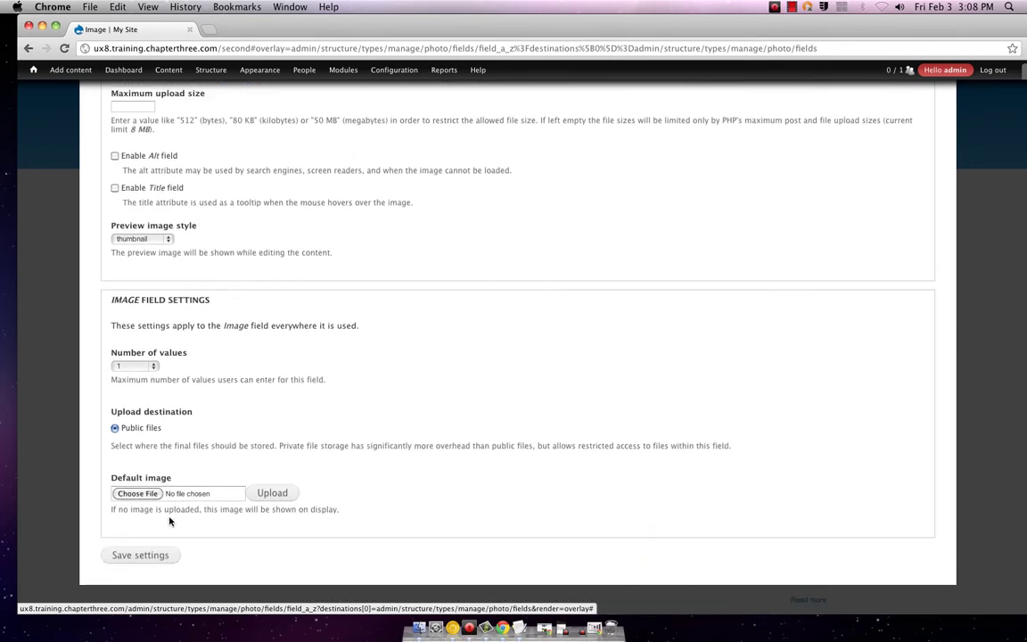
left_click(148, 556)
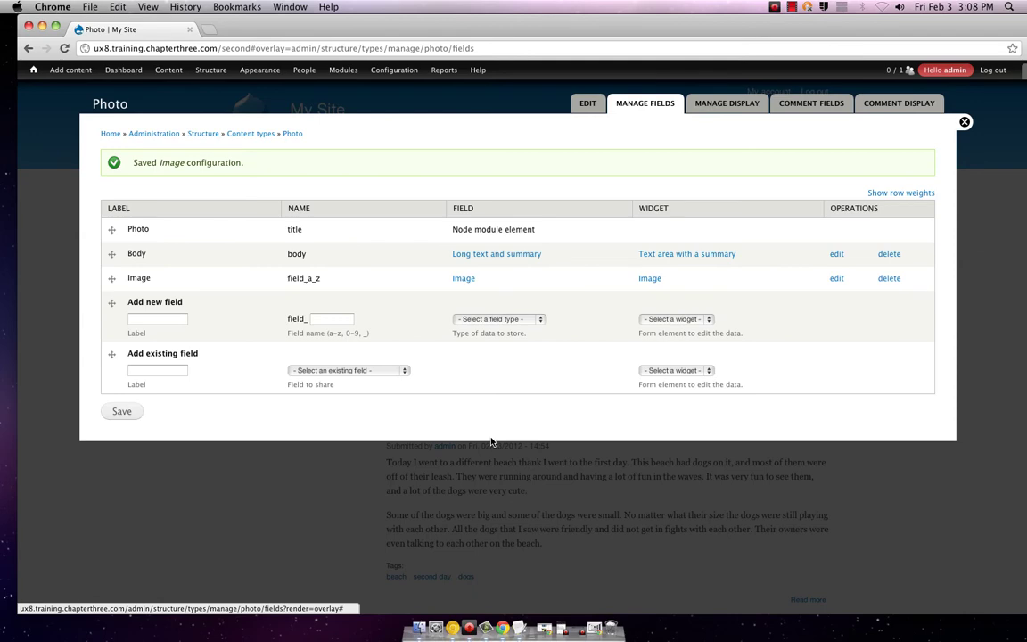
- Start a new Photo item and attach dog.jpg as its image
left_click(965, 123)
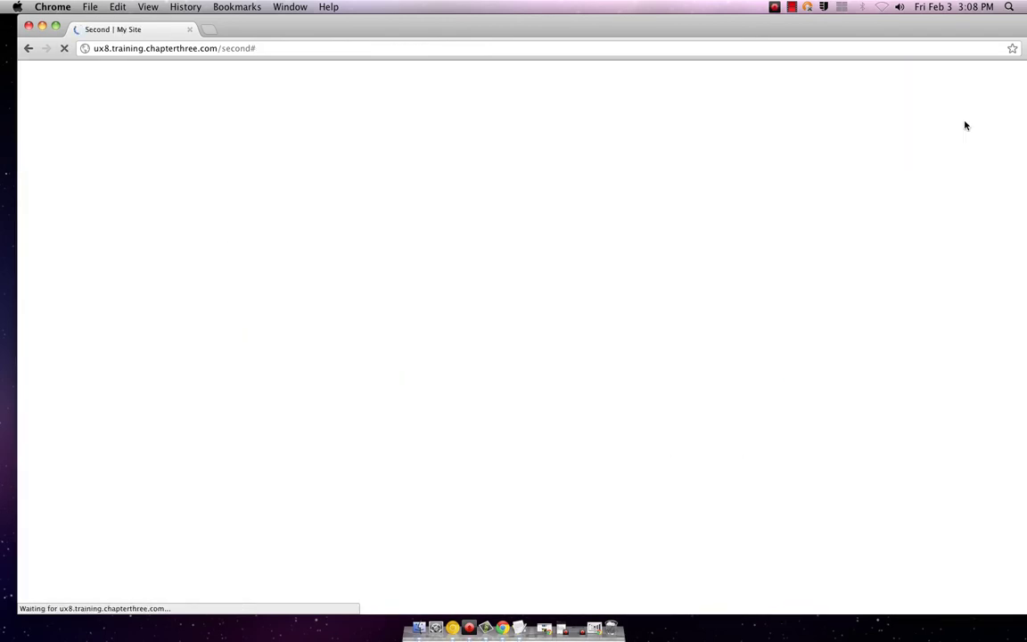
mouse_move(70, 72)
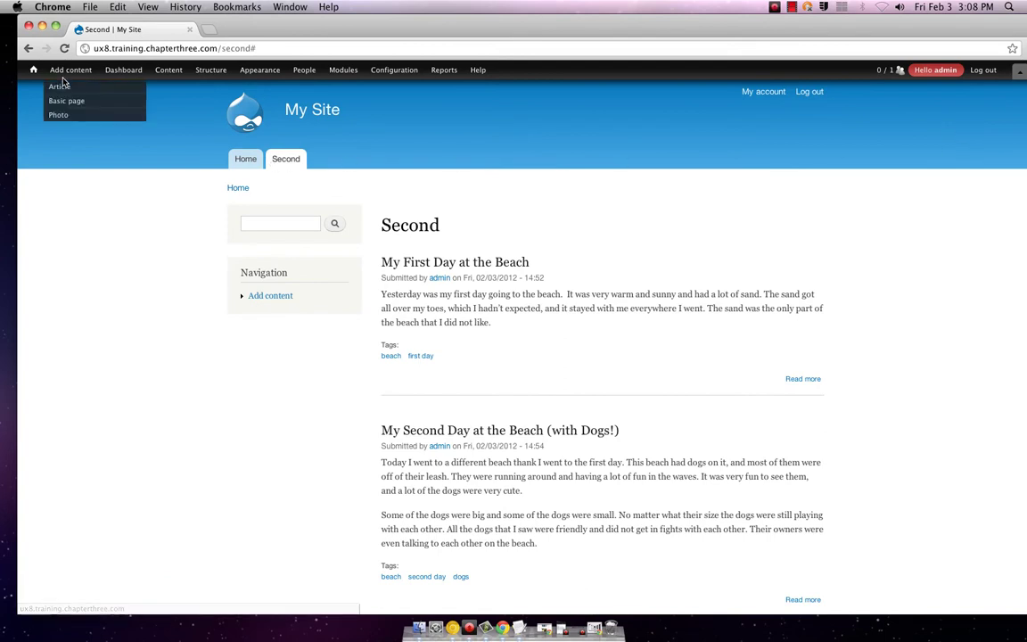
left_click(56, 116)
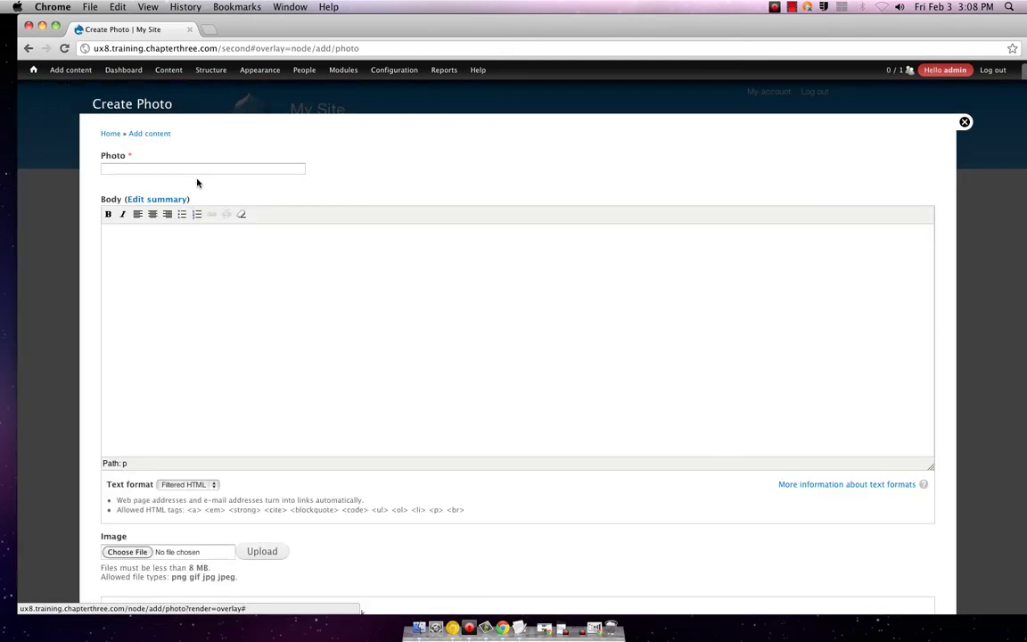
scroll(202, 323, "down", 3)
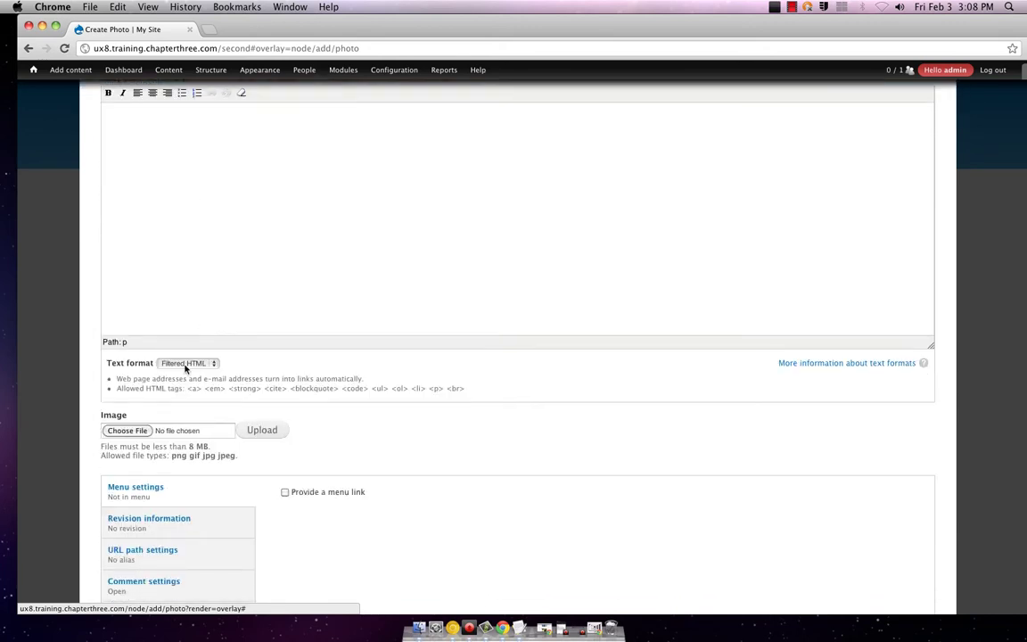
left_click(140, 435)
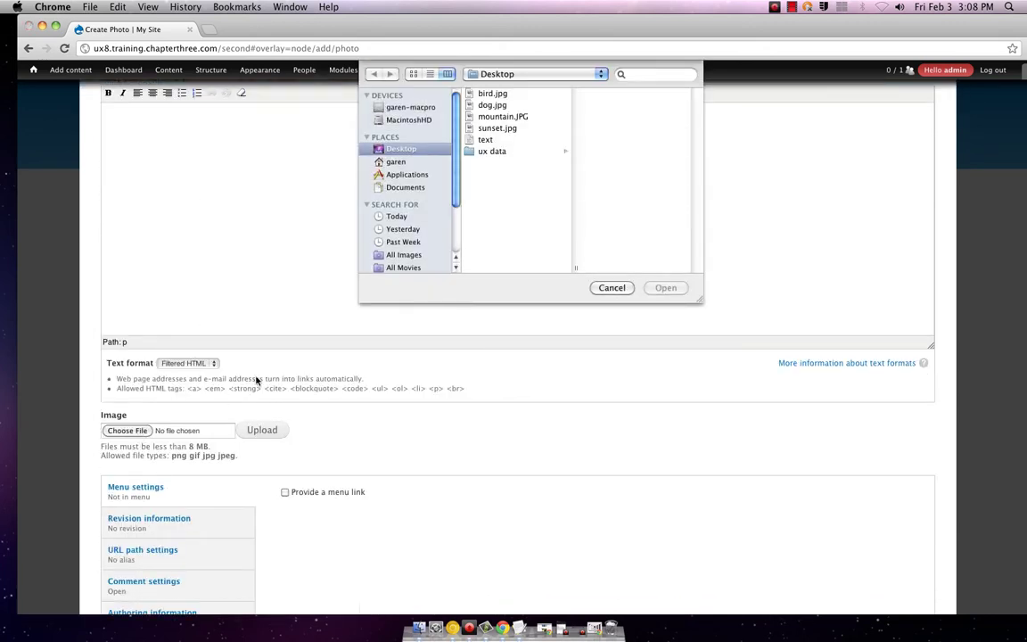
double_click(493, 106)
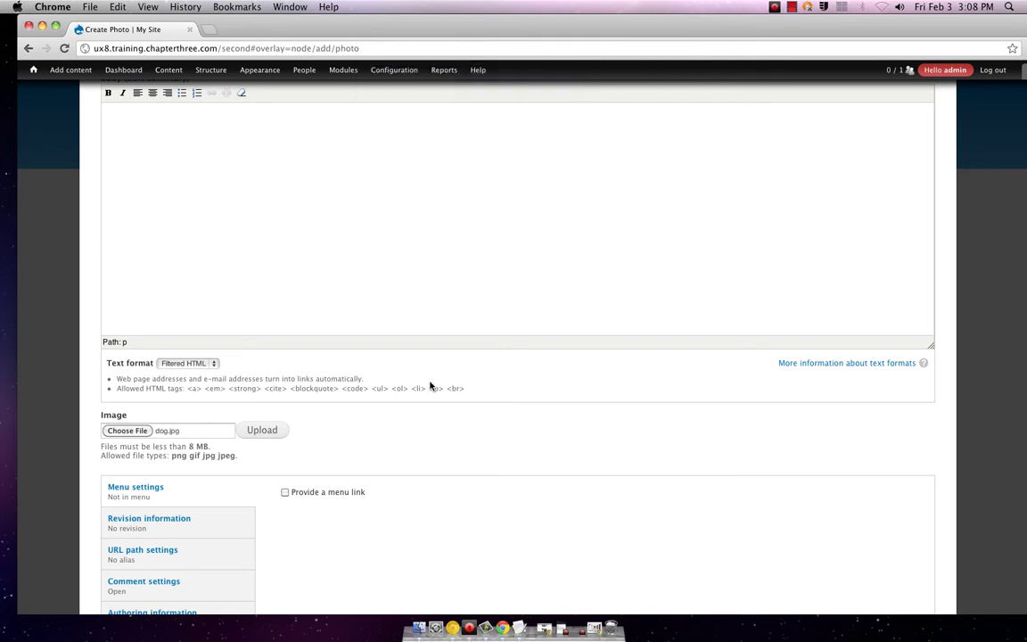
- Title the photo 'Dog', add body text 'my awesome dog', and save it
scroll(387, 344, "up", 3)
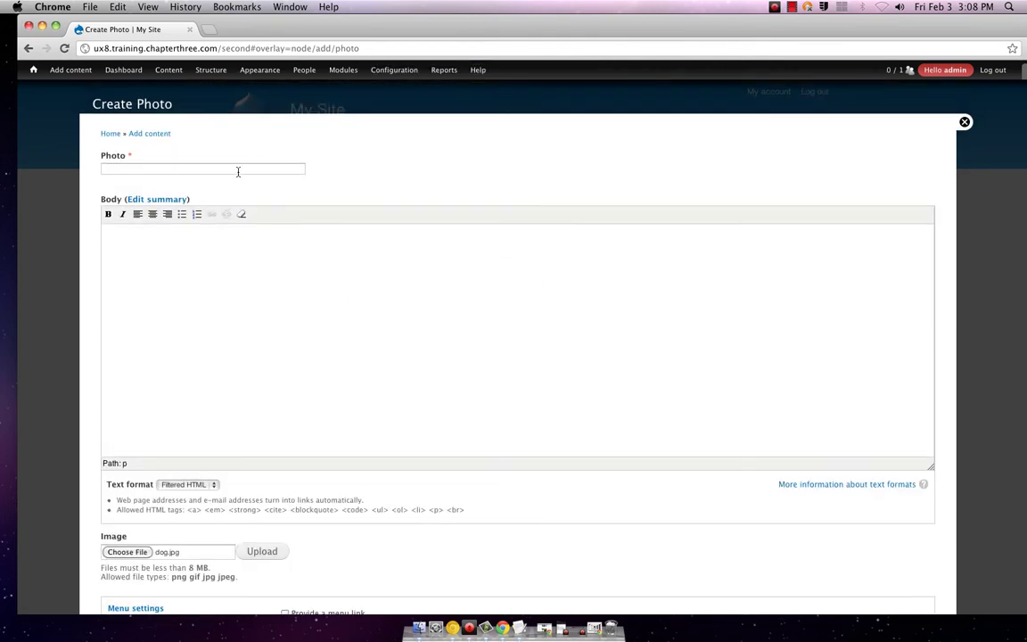
left_click(238, 171)
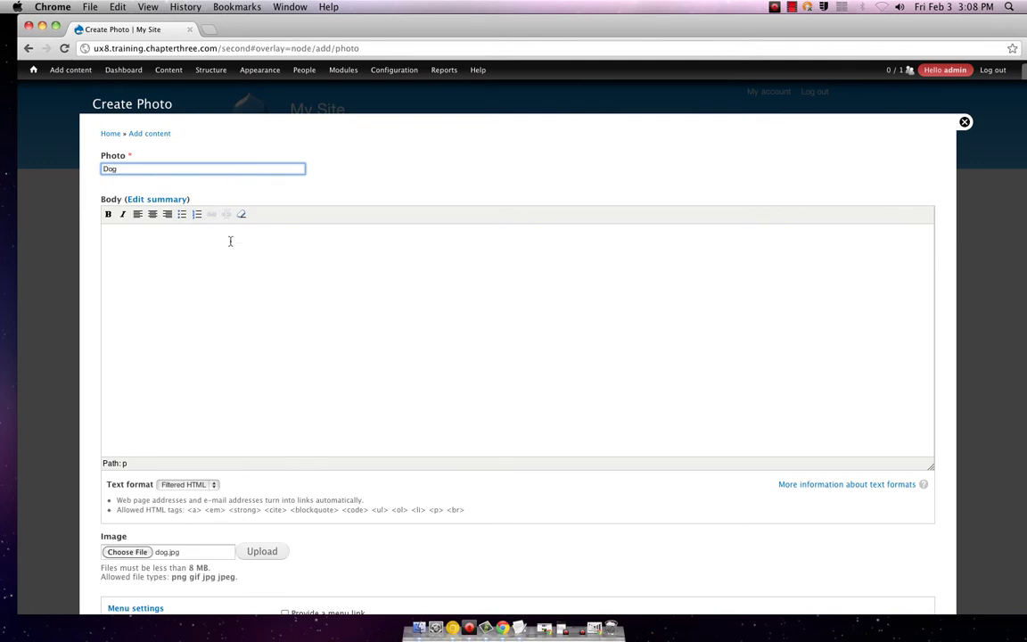
left_click(235, 289)
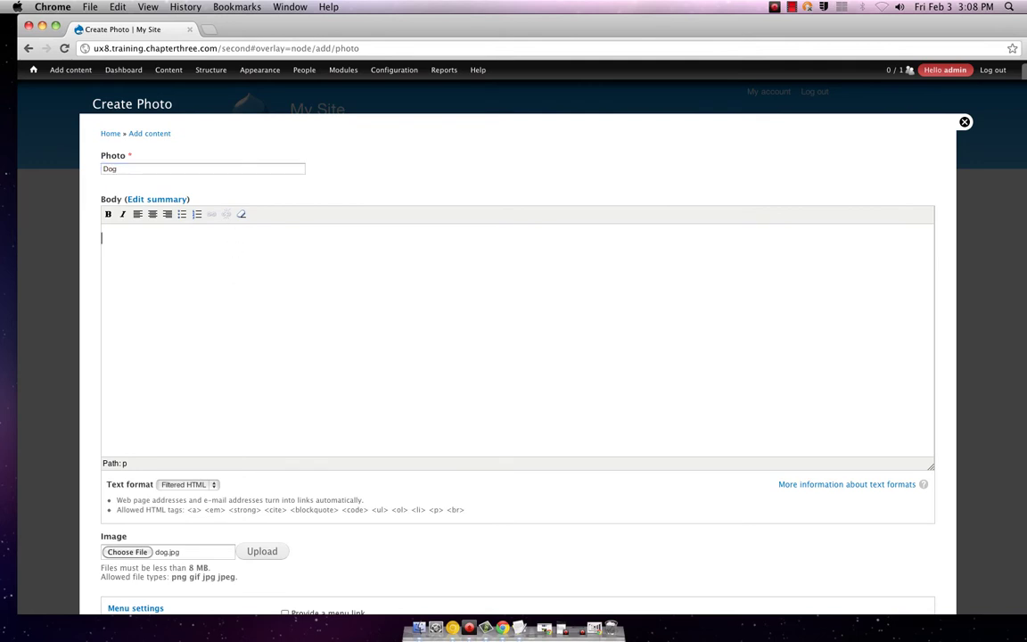
type("my awesome dog")
scroll(202, 514, "down", 5)
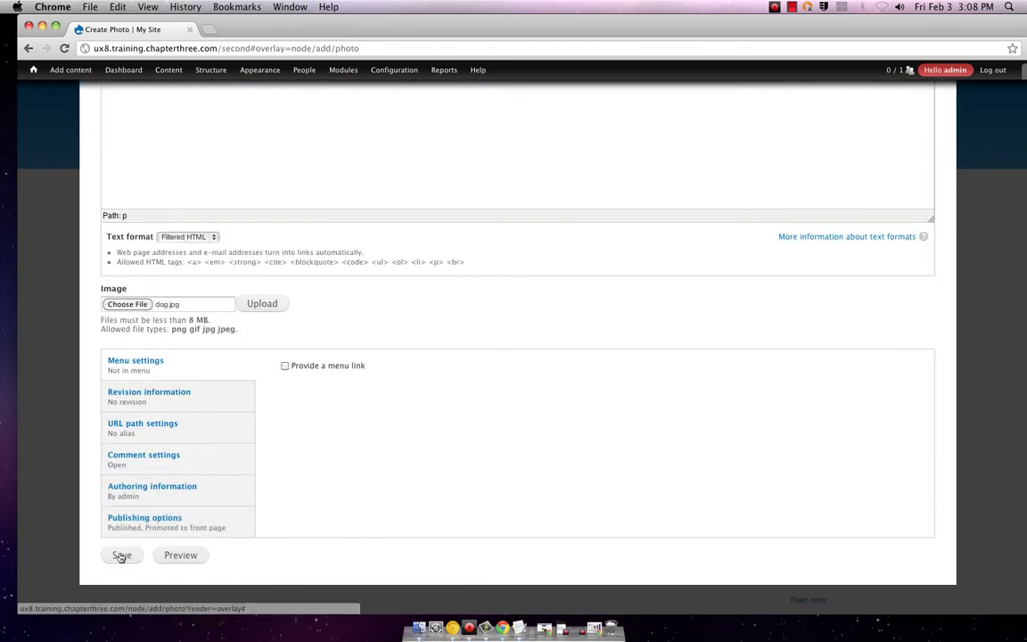
left_click(121, 556)
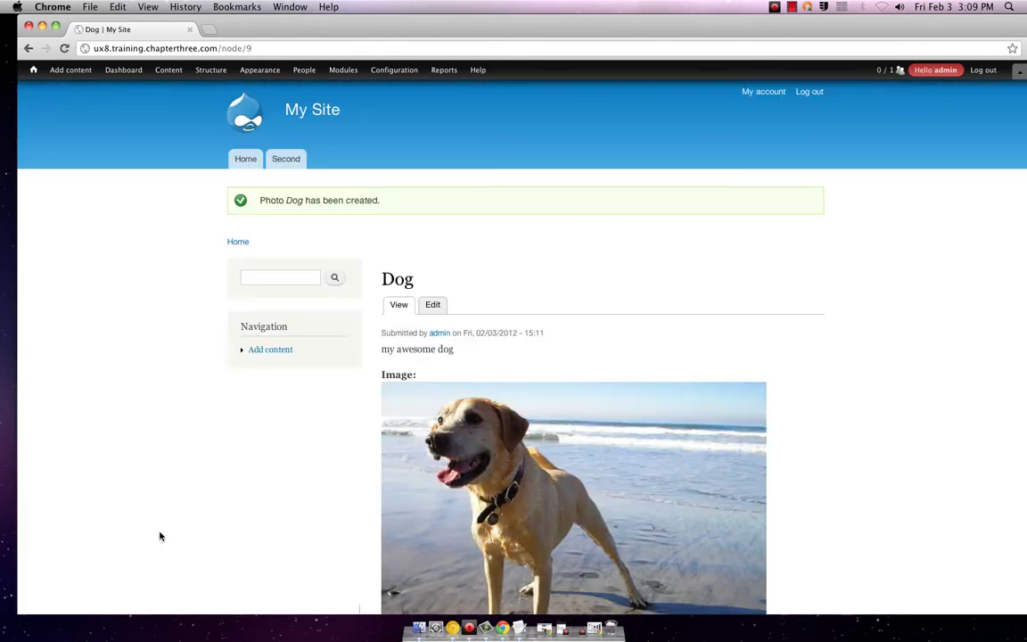
- Scroll through the new Dog photo page to check its image and body text
scroll(312, 489, "down", 5)
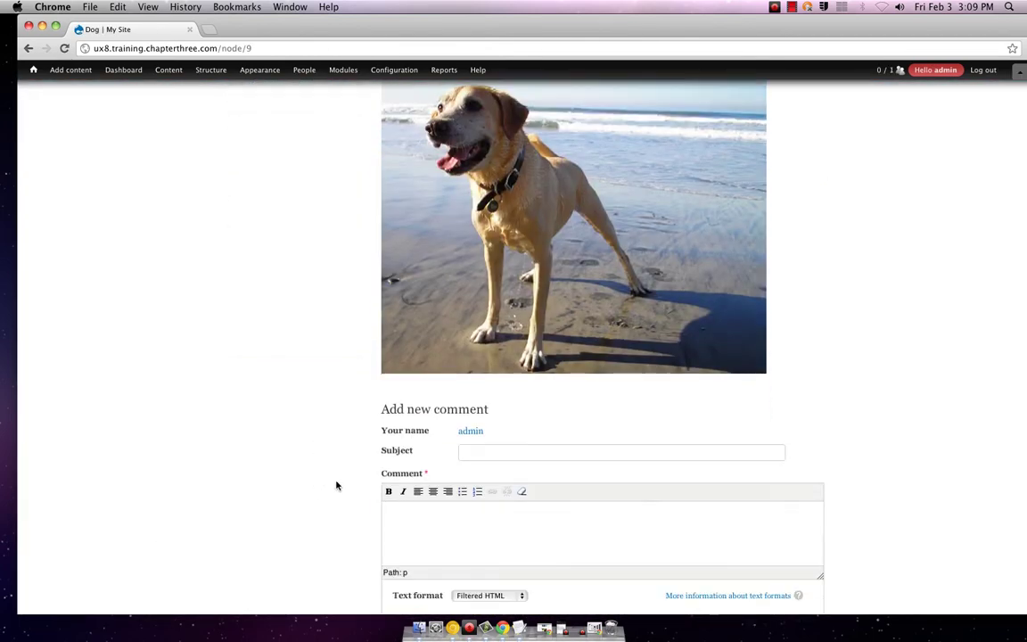
scroll(337, 486, "up", 5)
scroll(337, 486, "down", 3)
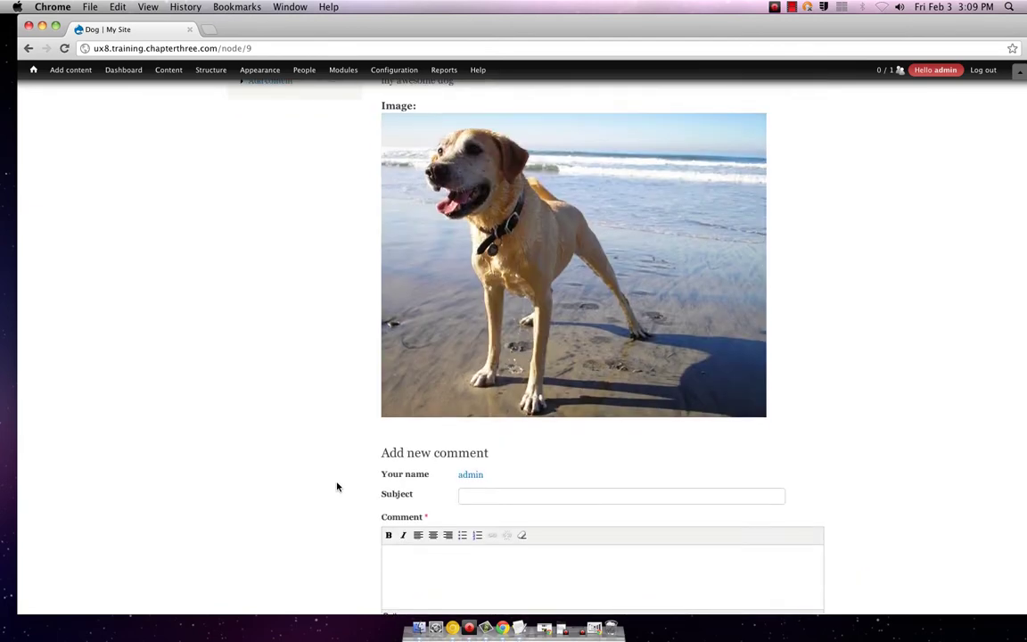
scroll(337, 486, "down", 3)
scroll(337, 486, "up", 6)
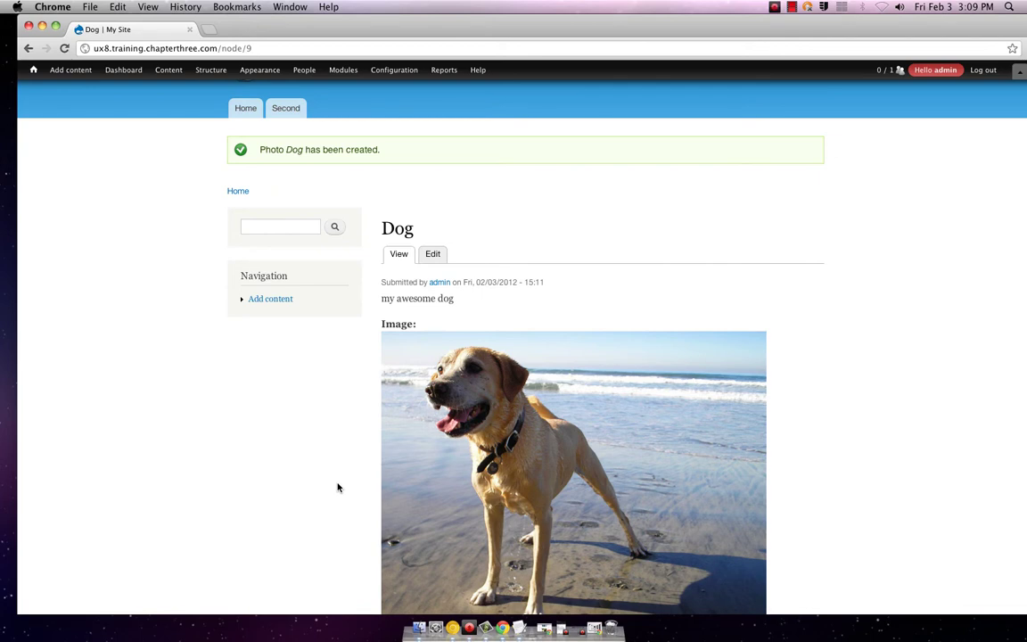
scroll(337, 487, "up", 1)
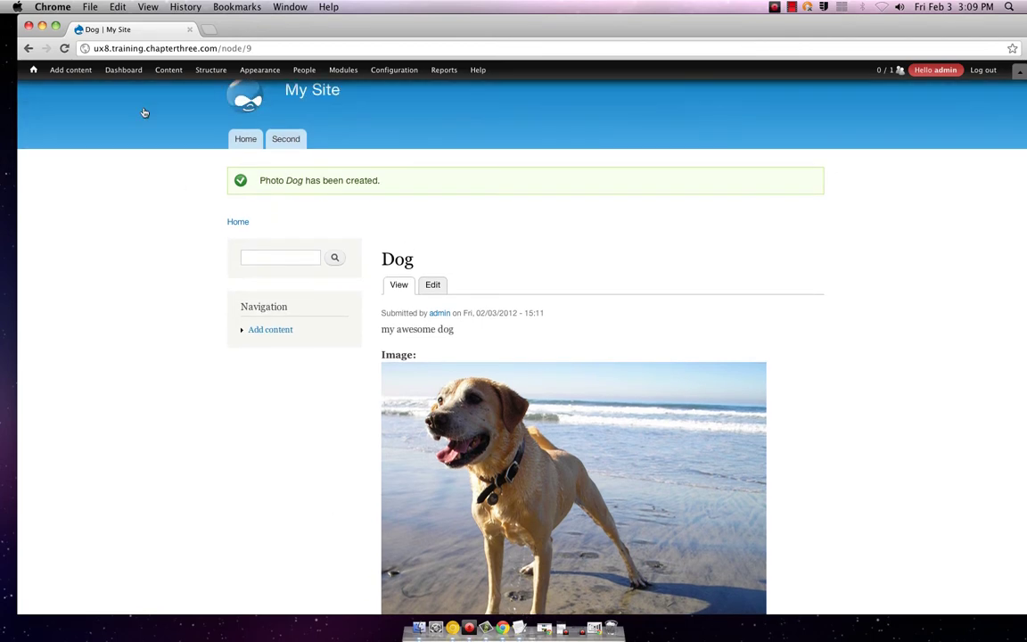
mouse_move(68, 71)
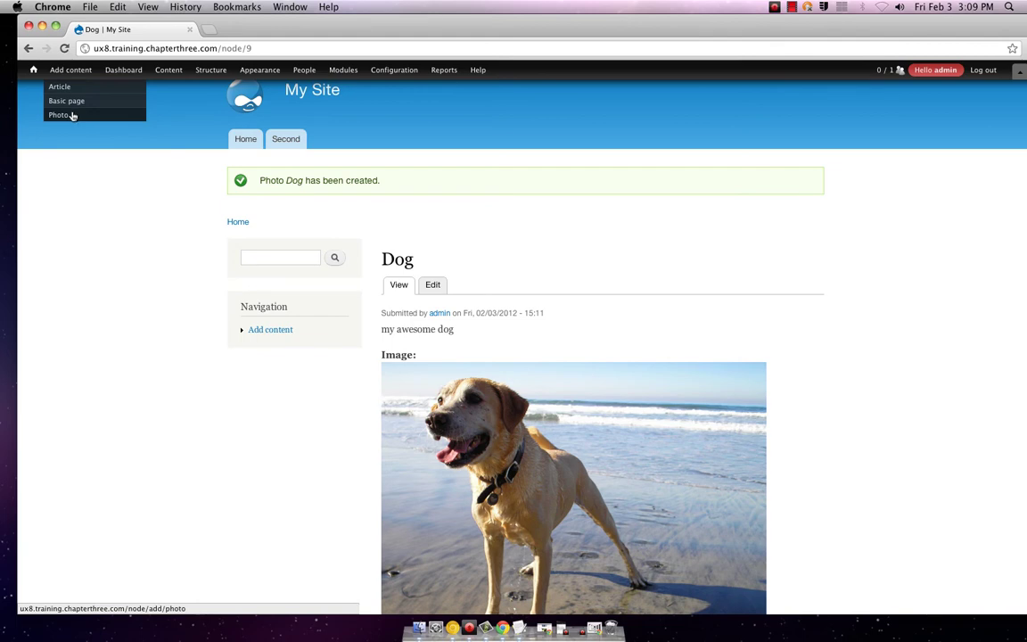
- Create and save a Photo titled 'Bird' with bird.jpg attached as its image
left_click(71, 114)
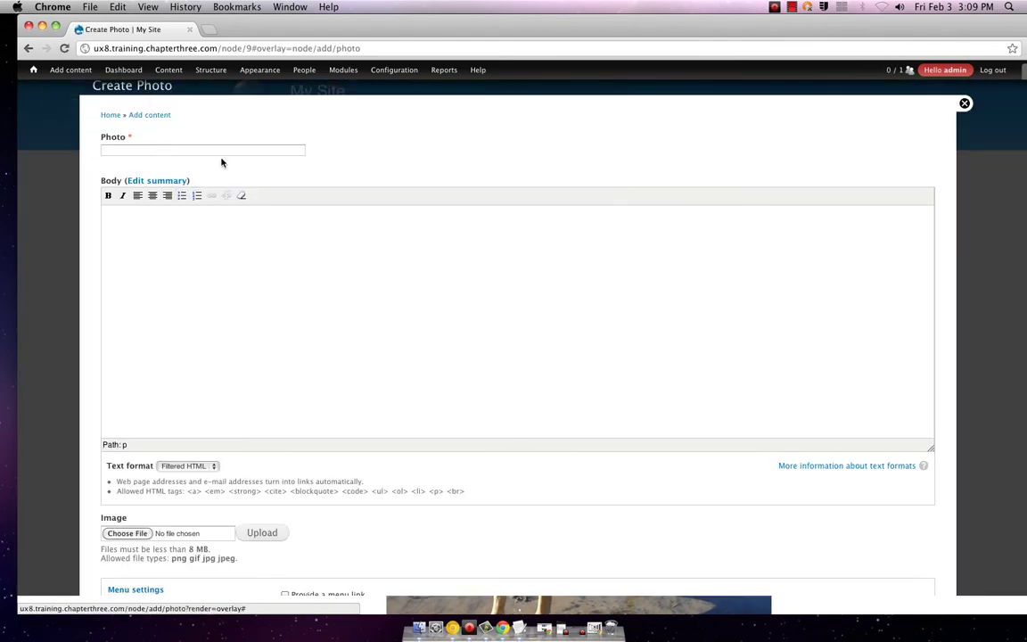
left_click(130, 533)
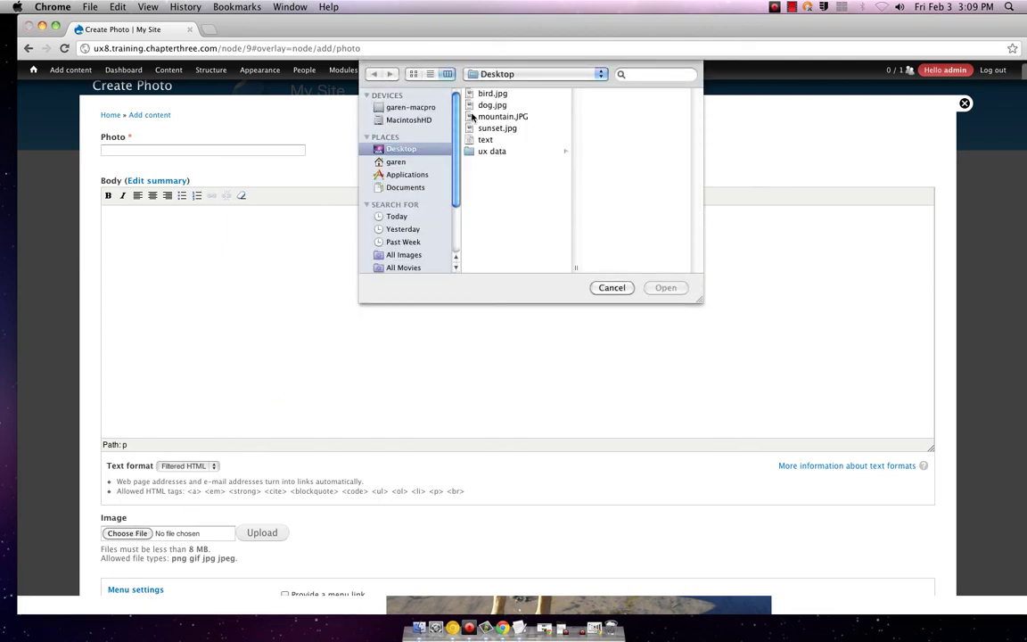
double_click(486, 93)
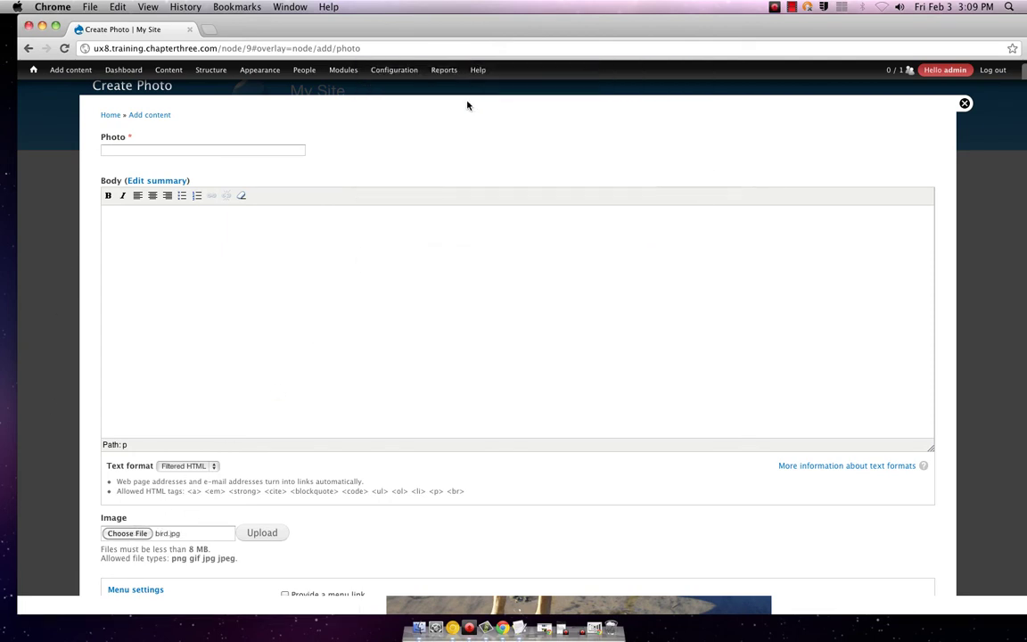
left_click(166, 151)
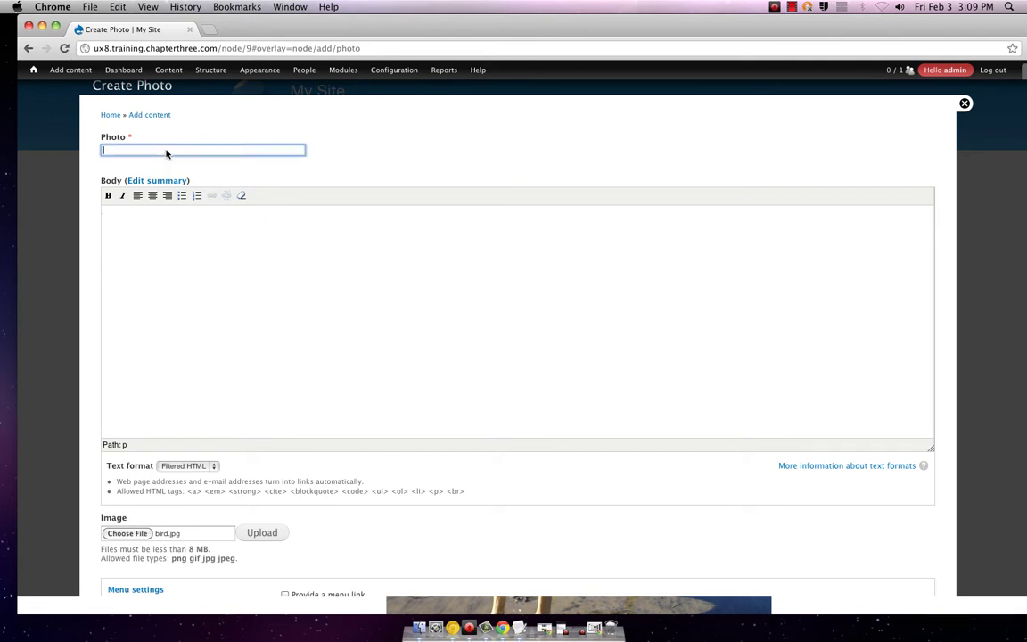
type("Bird")
scroll(270, 522, "down", 5)
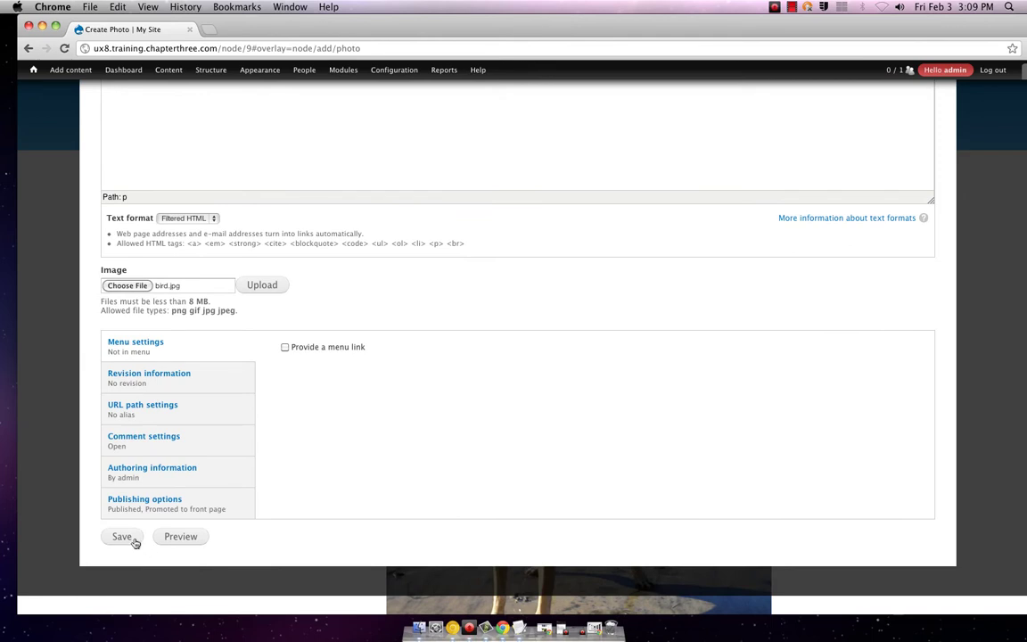
left_click(133, 542)
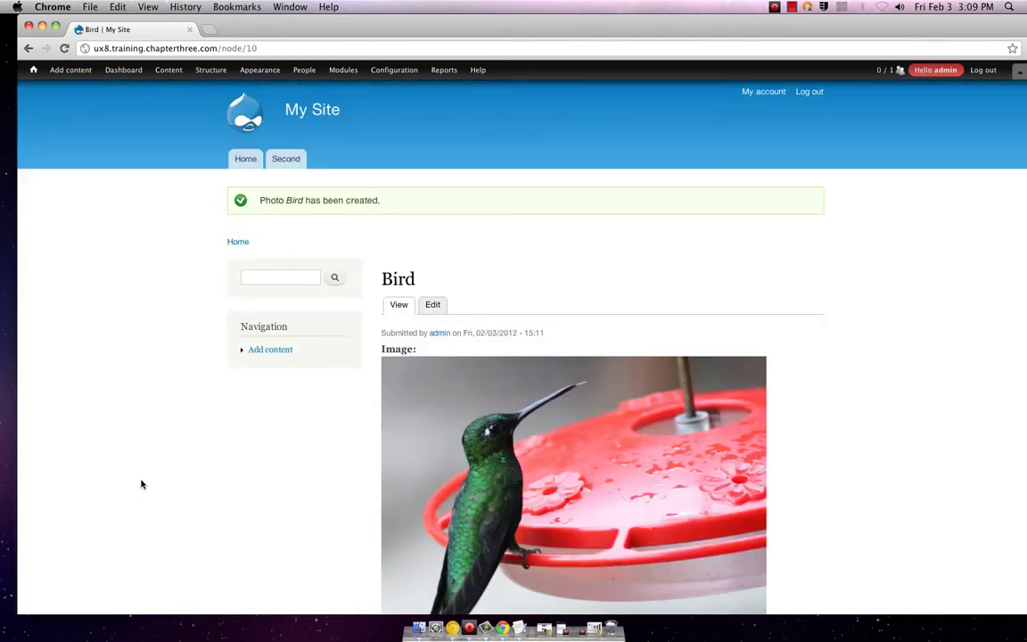
- Create and save a Photo titled 'Sunset' with sunset.jpg as its image
mouse_move(70, 71)
left_click(70, 113)
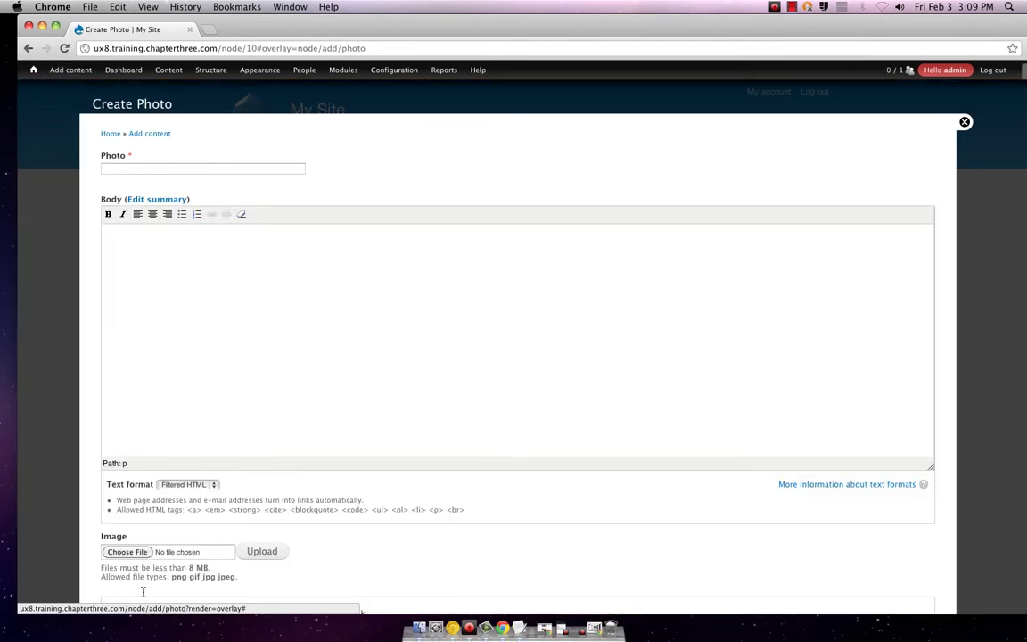
left_click(128, 551)
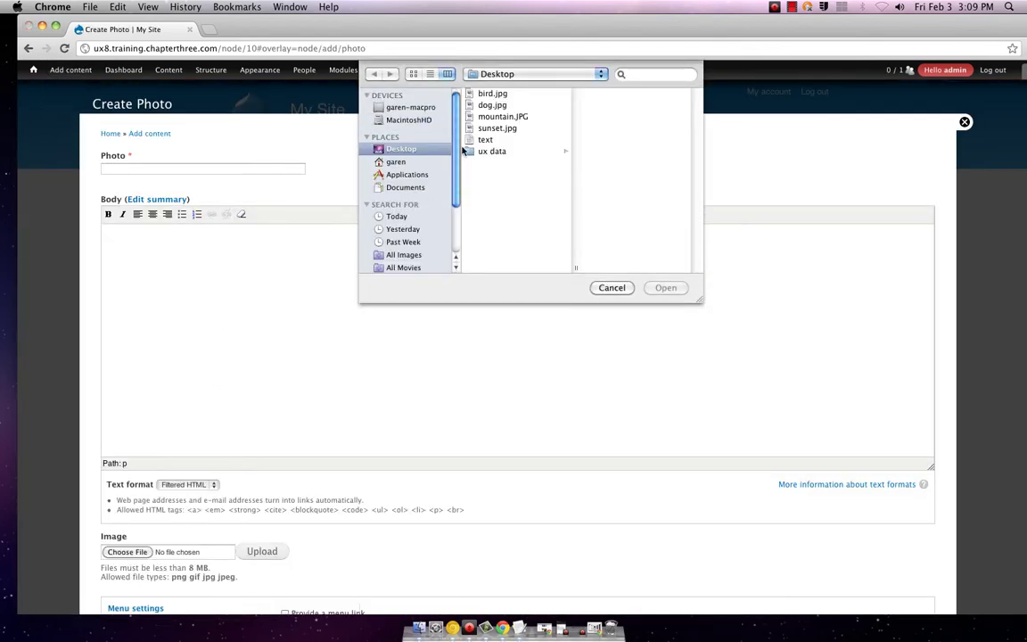
double_click(486, 128)
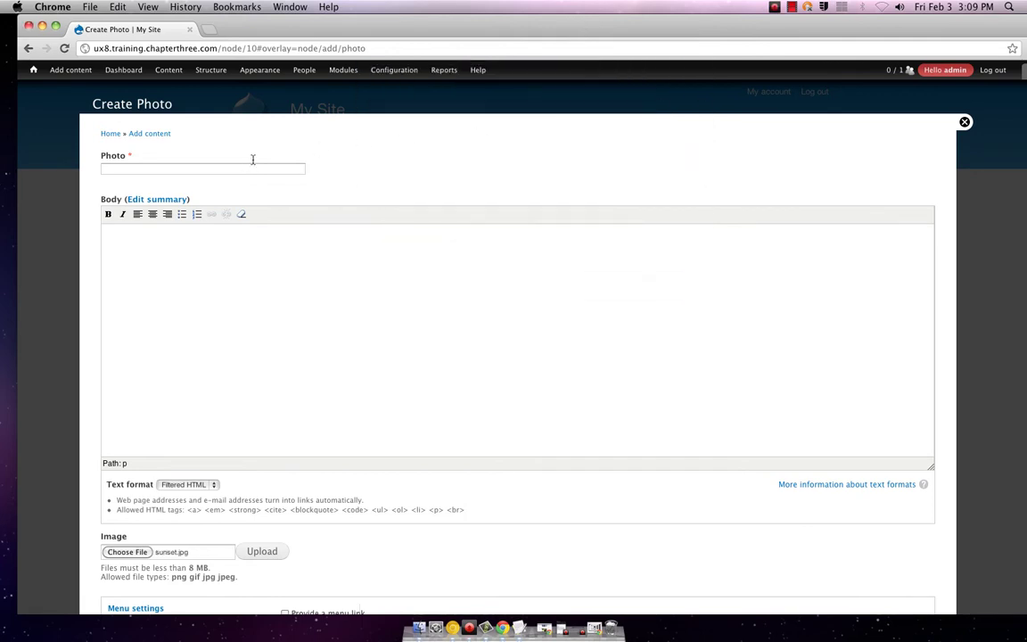
left_click(252, 167)
type("Sunse")
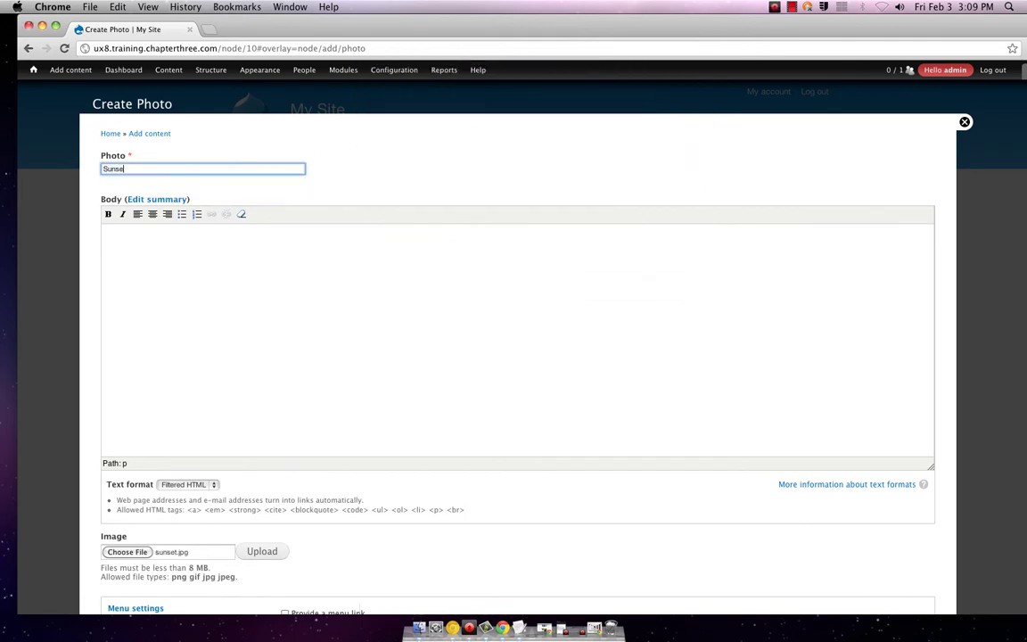
type("t")
scroll(155, 552, "down", 5)
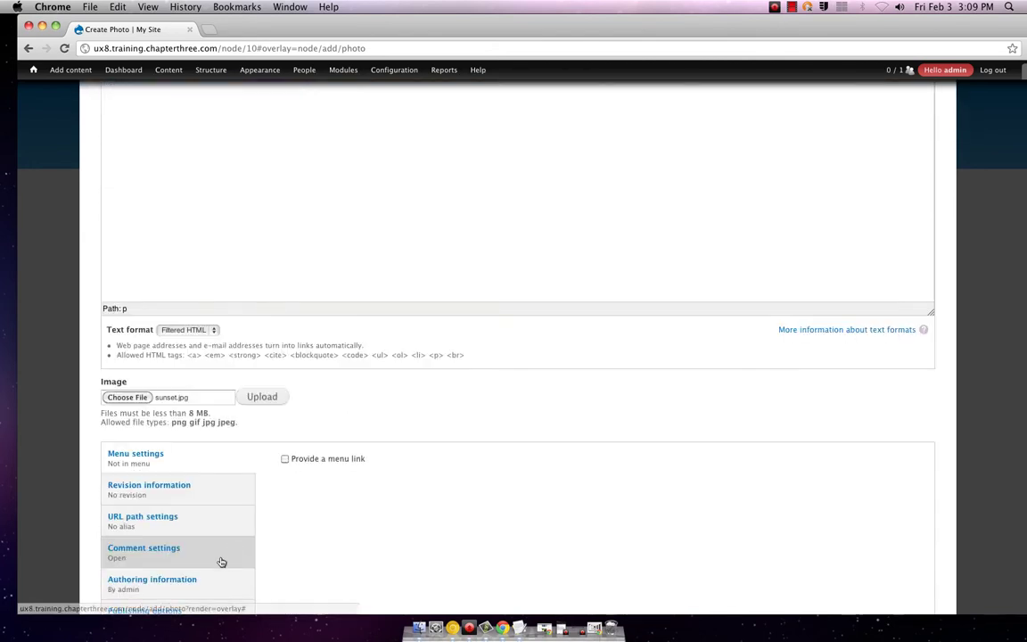
left_click(136, 555)
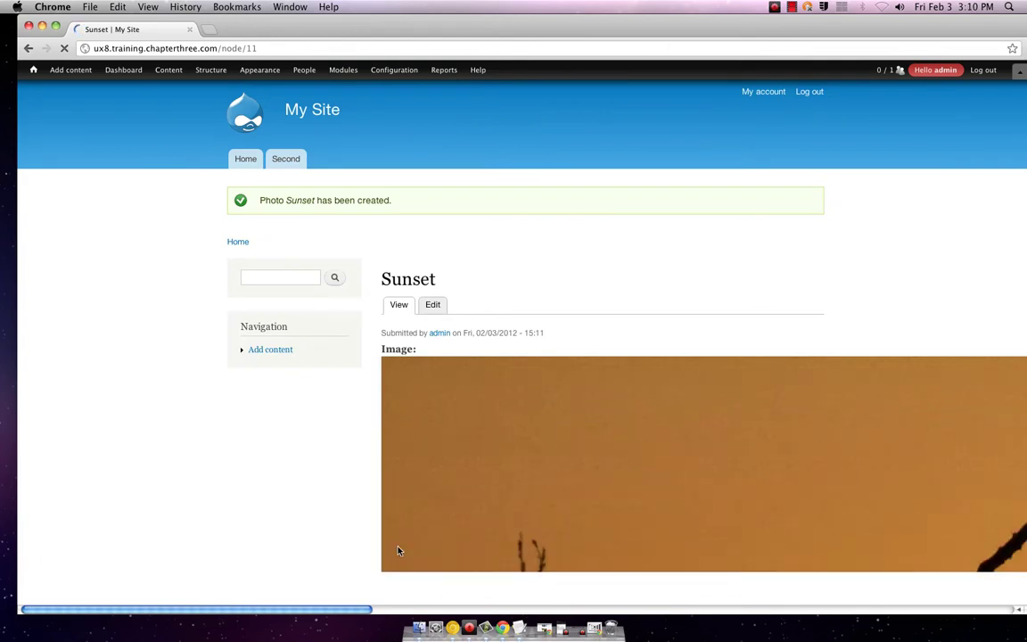
- Look over the published Sunset photo page and open its edit form
scroll(505, 450, "down", 4)
scroll(505, 449, "down", 5)
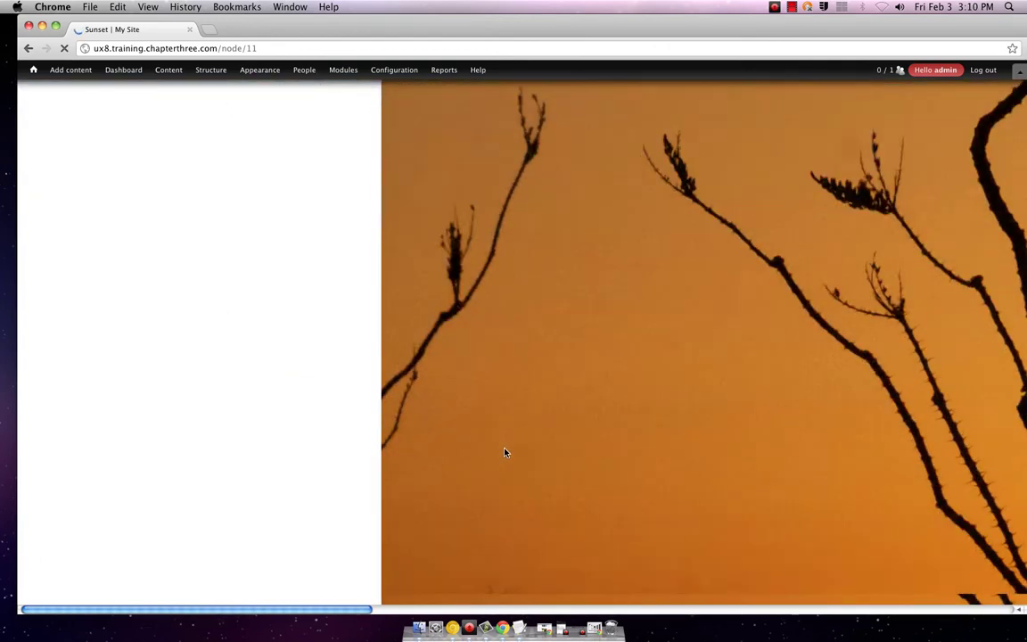
scroll(505, 455, "down", 4)
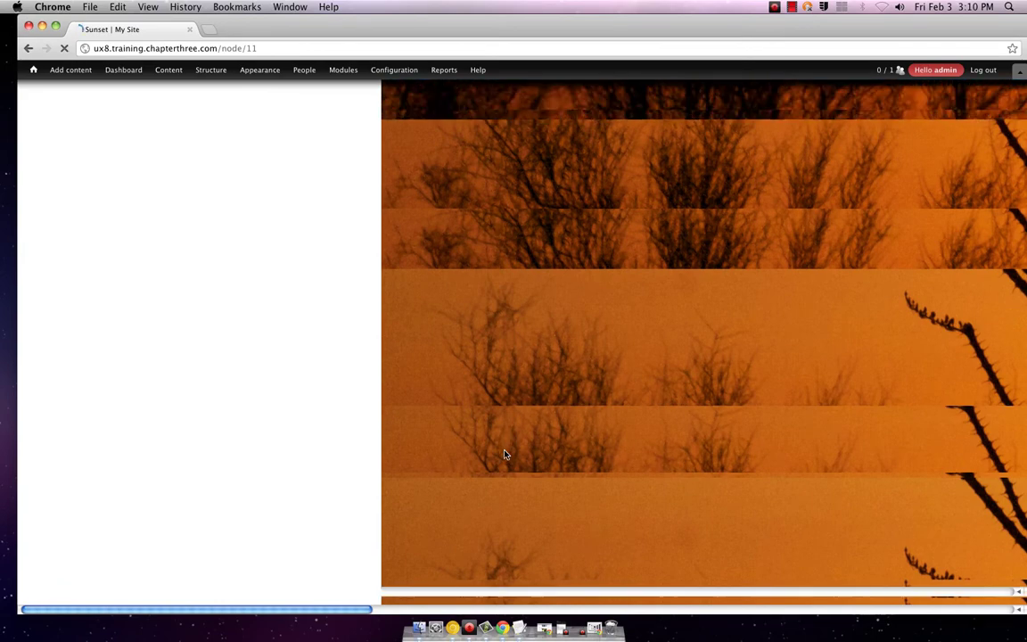
scroll(505, 454, "up", 4)
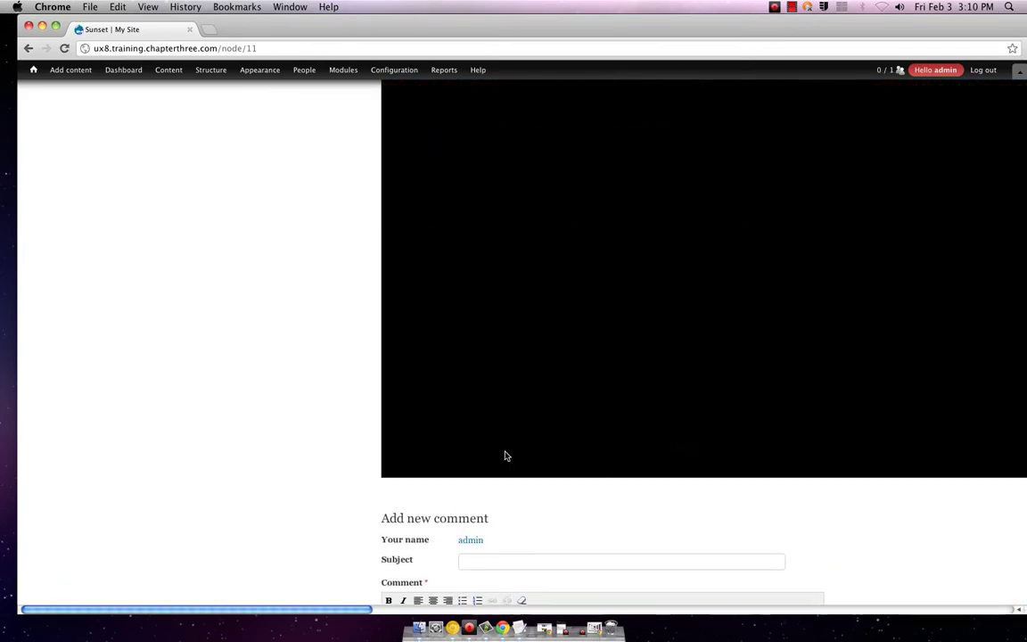
scroll(506, 455, "up", 6)
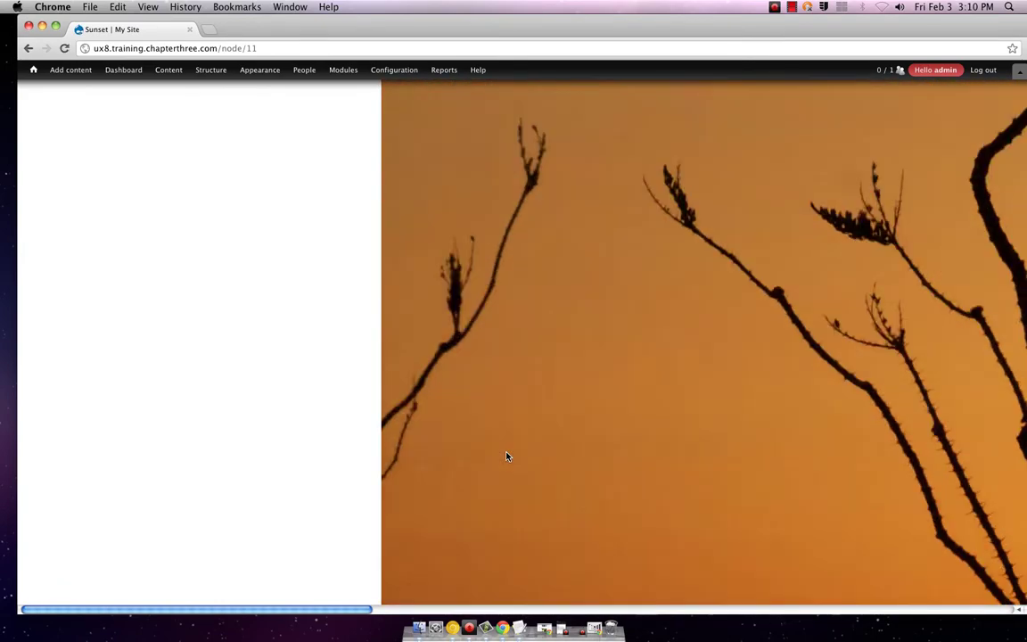
scroll(505, 455, "down", 6)
scroll(499, 458, "down", 3)
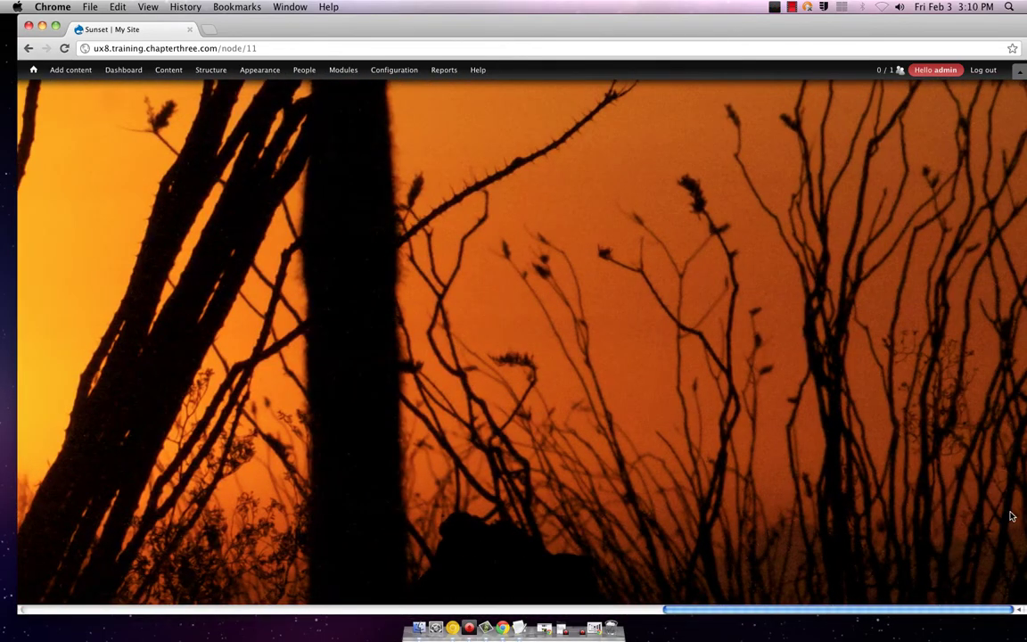
left_click_drag(752, 609, 259, 598)
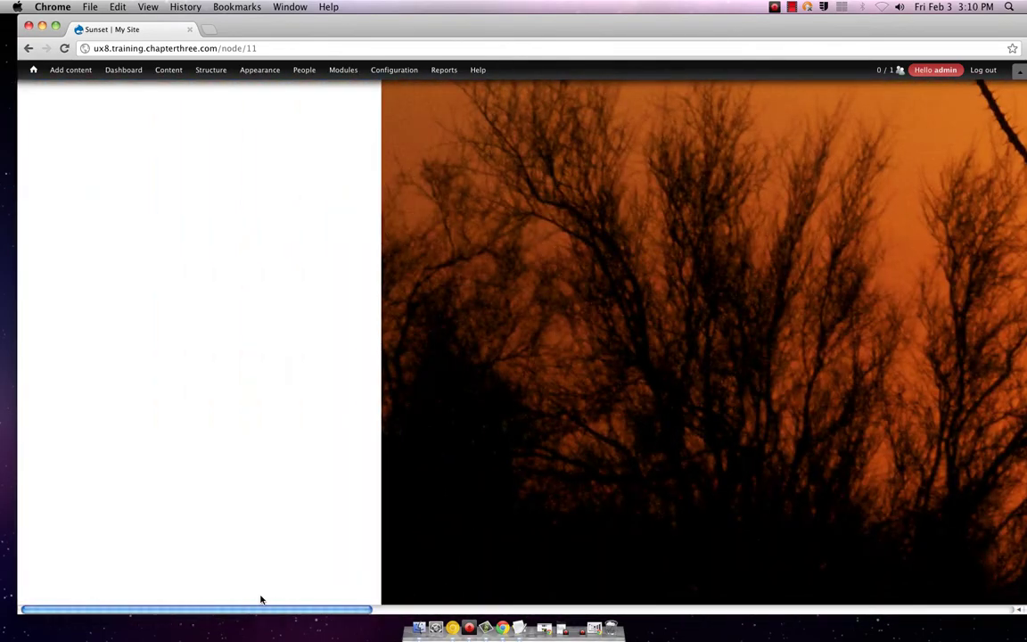
scroll(467, 473, "up", 10)
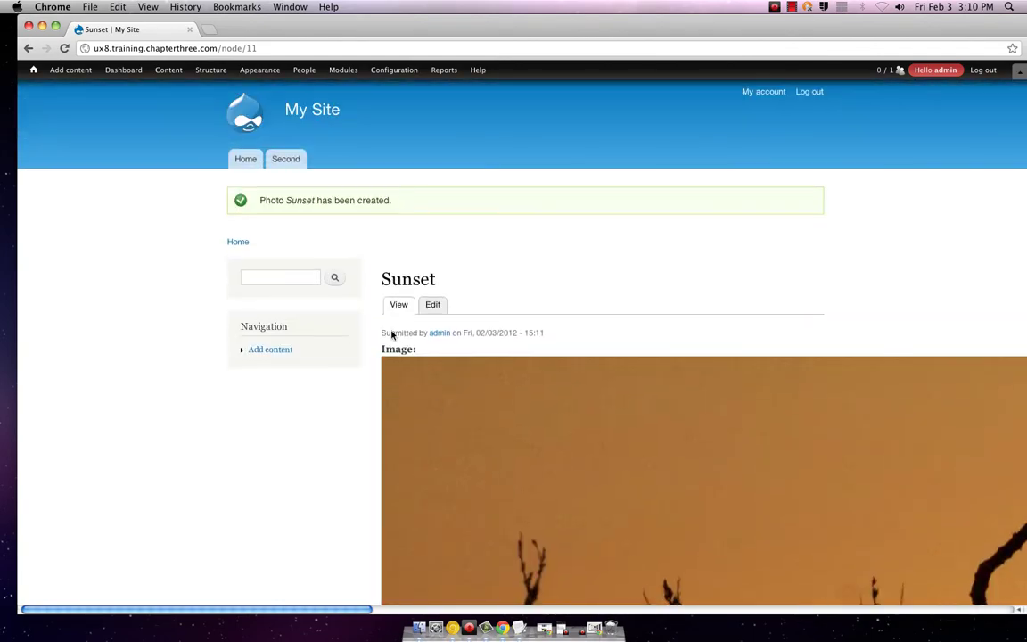
left_click(431, 307)
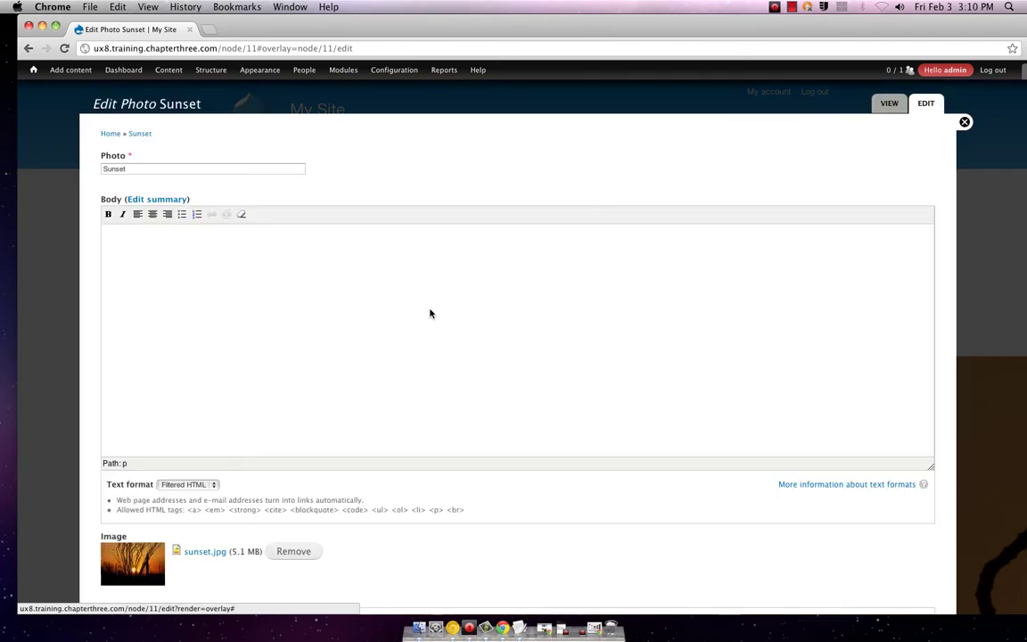
- Check the Sunset edit form showing its title and the 5.1 MB sunset.jpg attachment
scroll(374, 366, "down", 5)
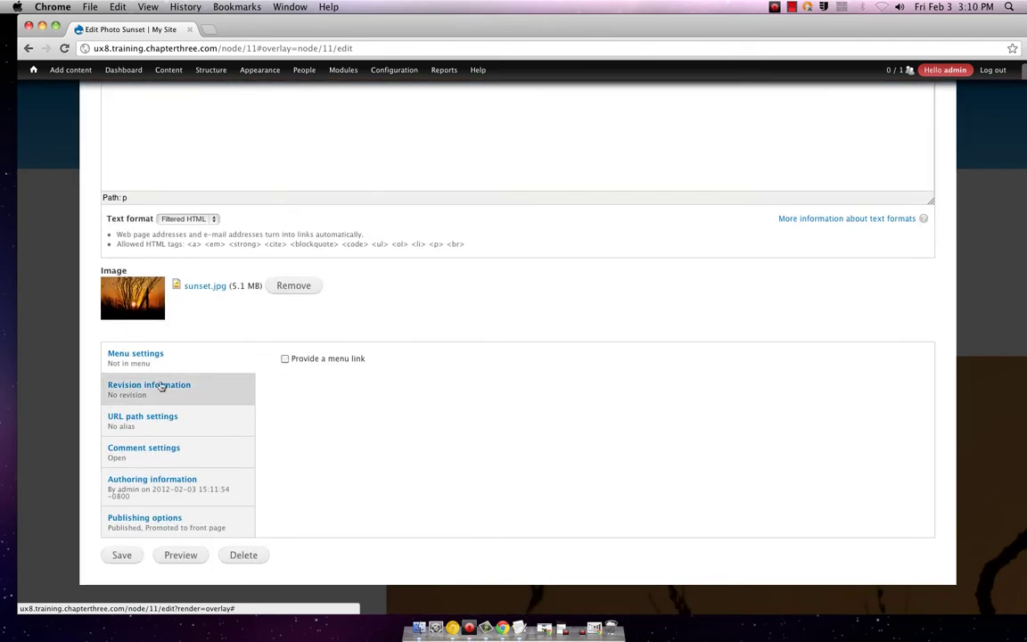
scroll(360, 349, "up", 5)
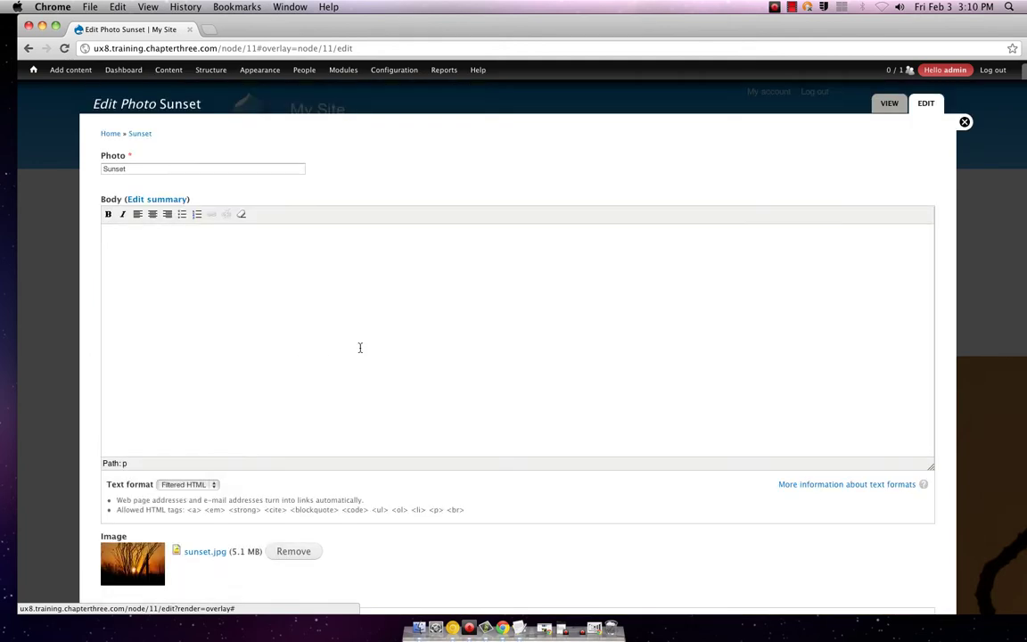
mouse_move(104, 78)
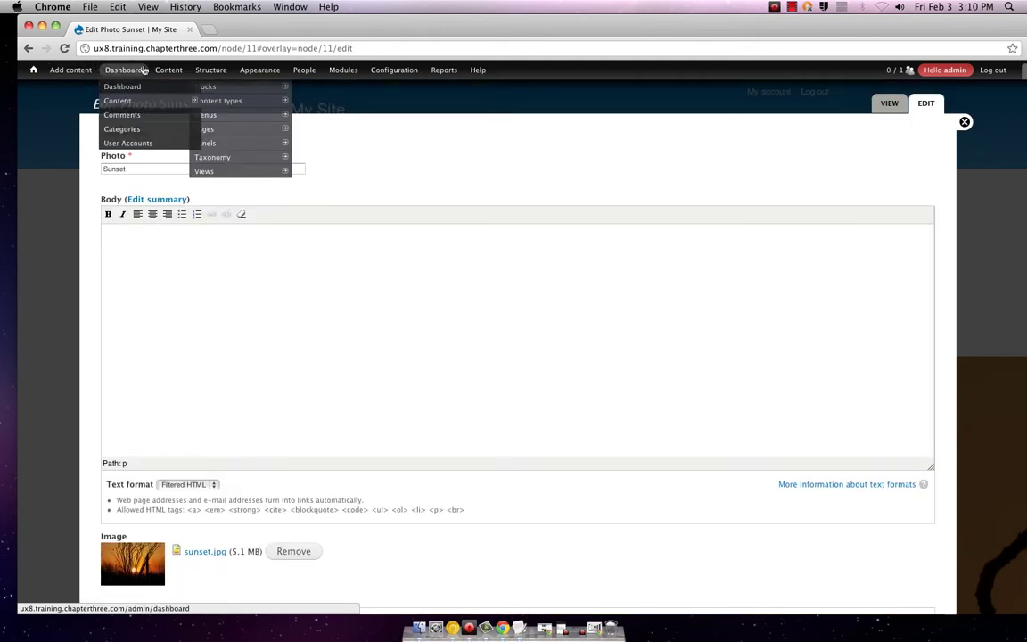
mouse_move(162, 73)
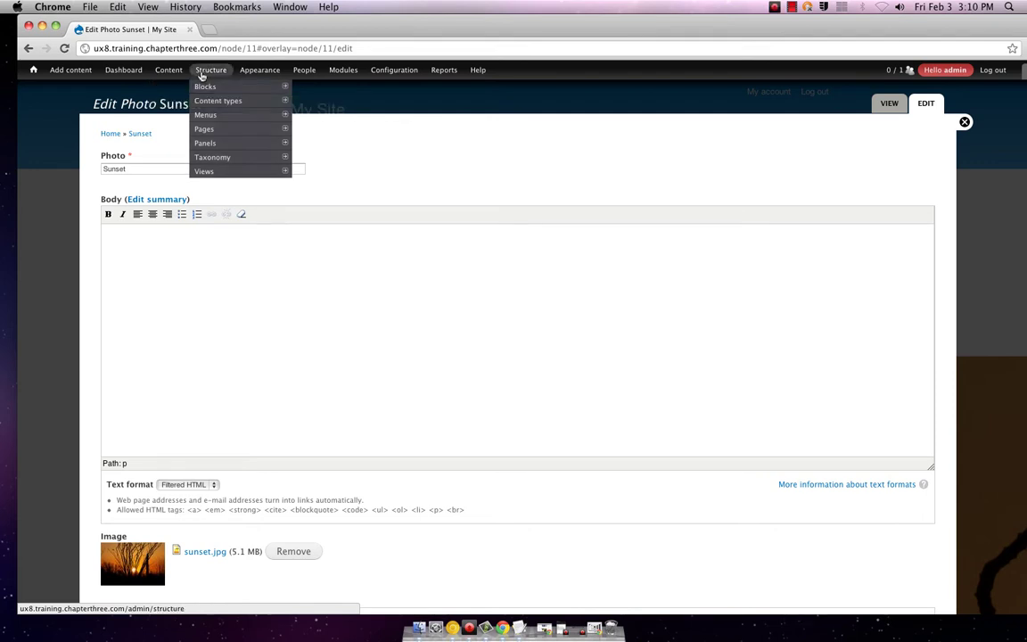
mouse_move(217, 100)
mouse_move(321, 143)
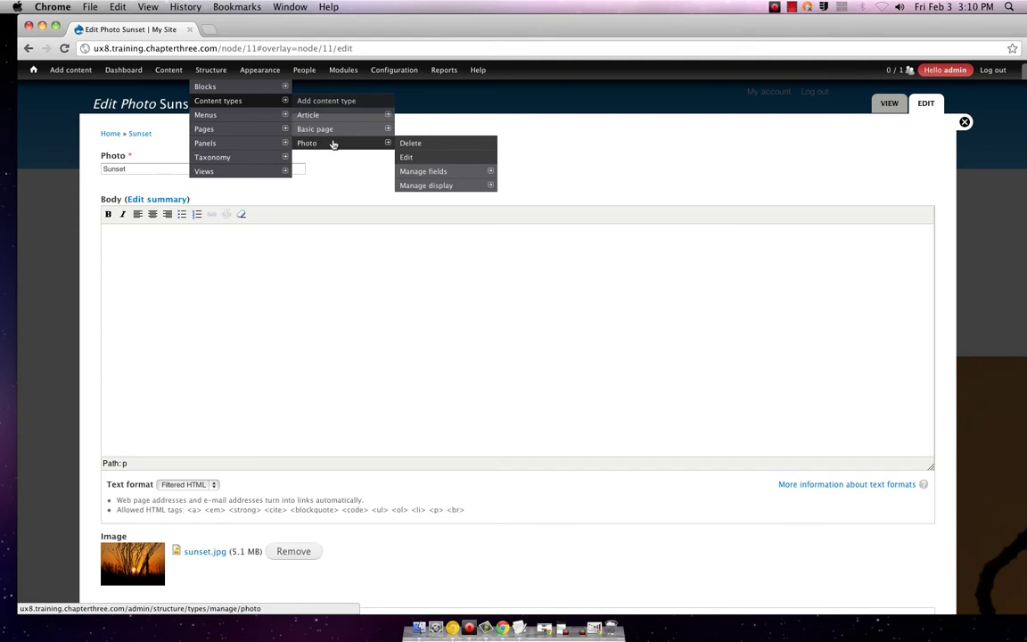
- Inspect the Photo content type's settings and field list, then go back to Sunset
left_click(405, 157)
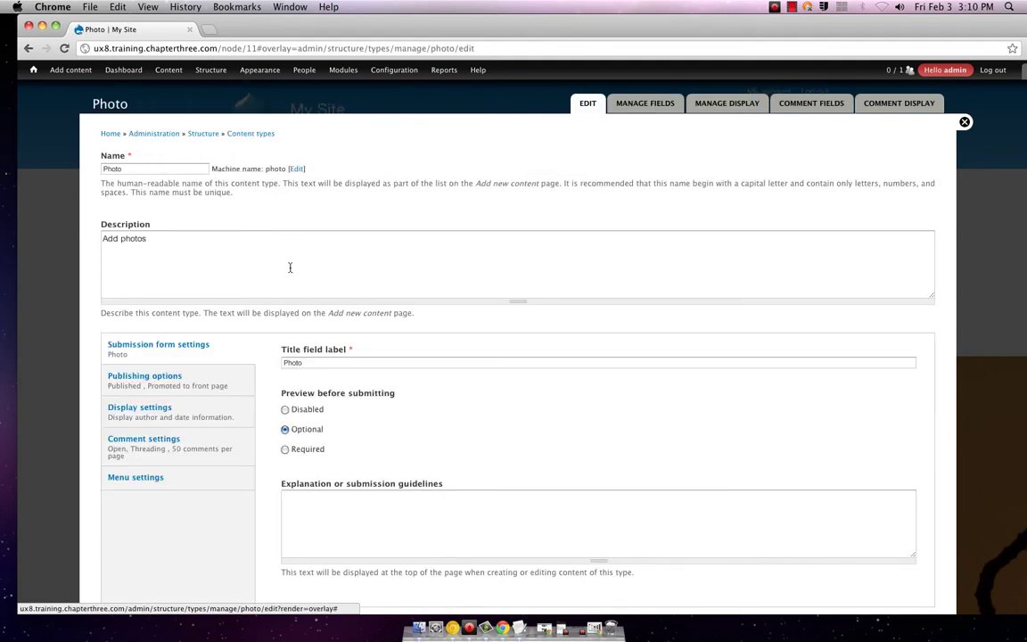
scroll(535, 152, "down", 2)
scroll(580, 134, "up", 2)
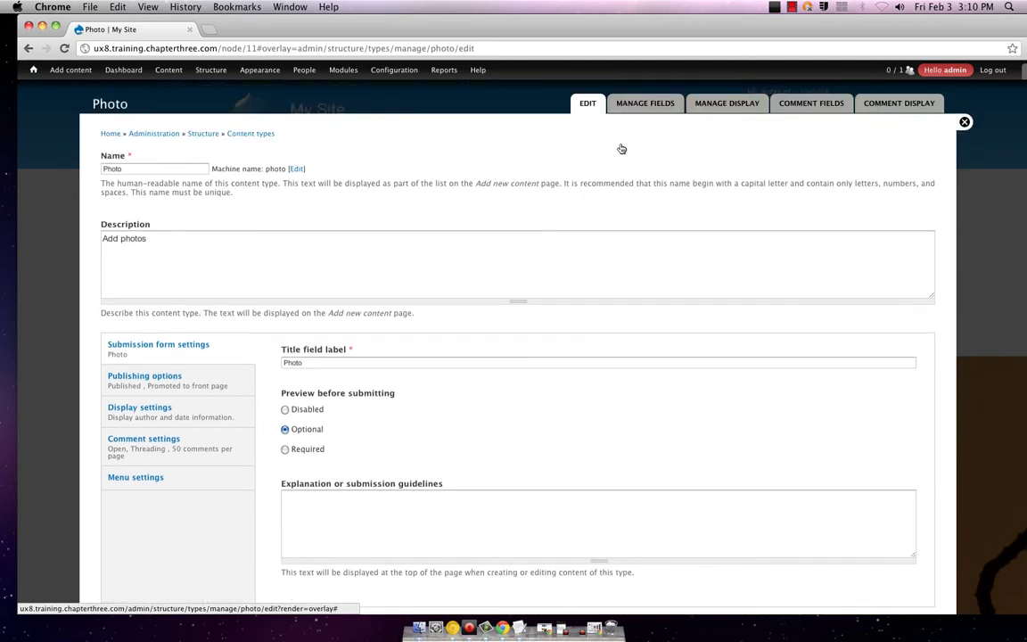
left_click(651, 104)
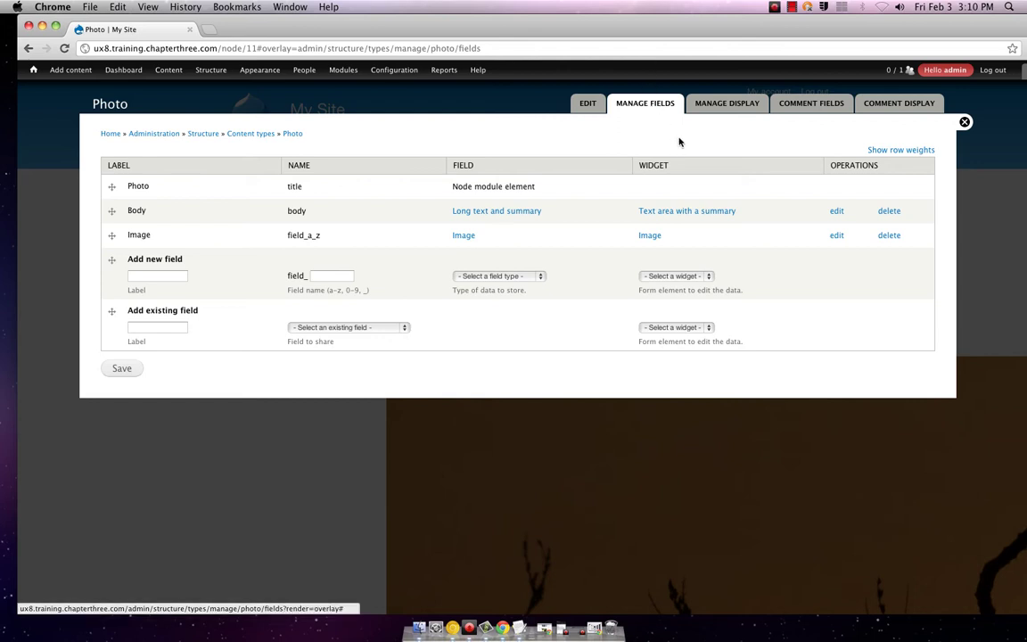
left_click(965, 123)
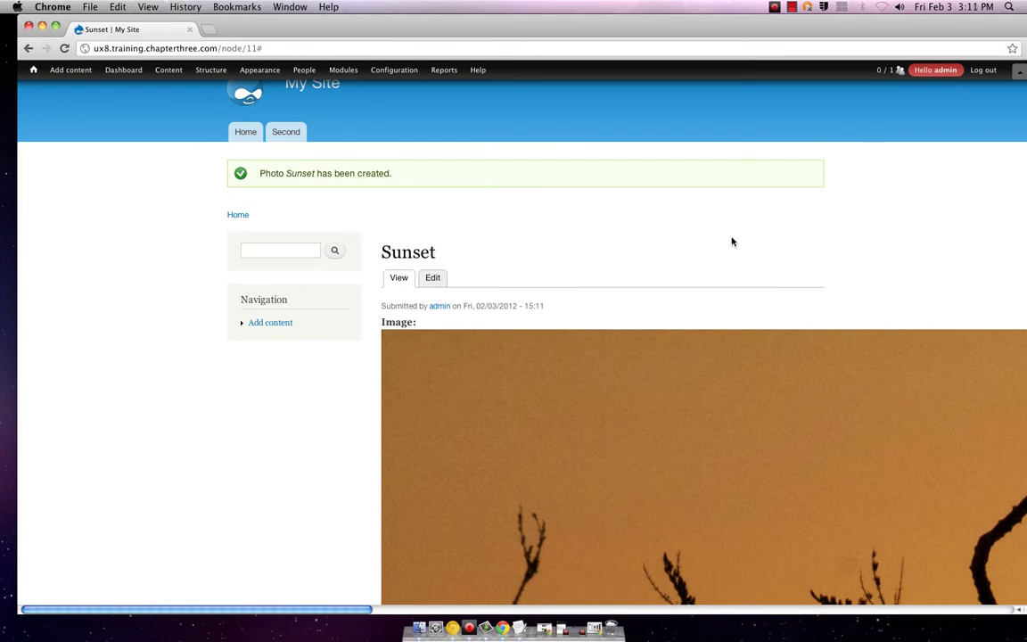
scroll(731, 238, "down", 10)
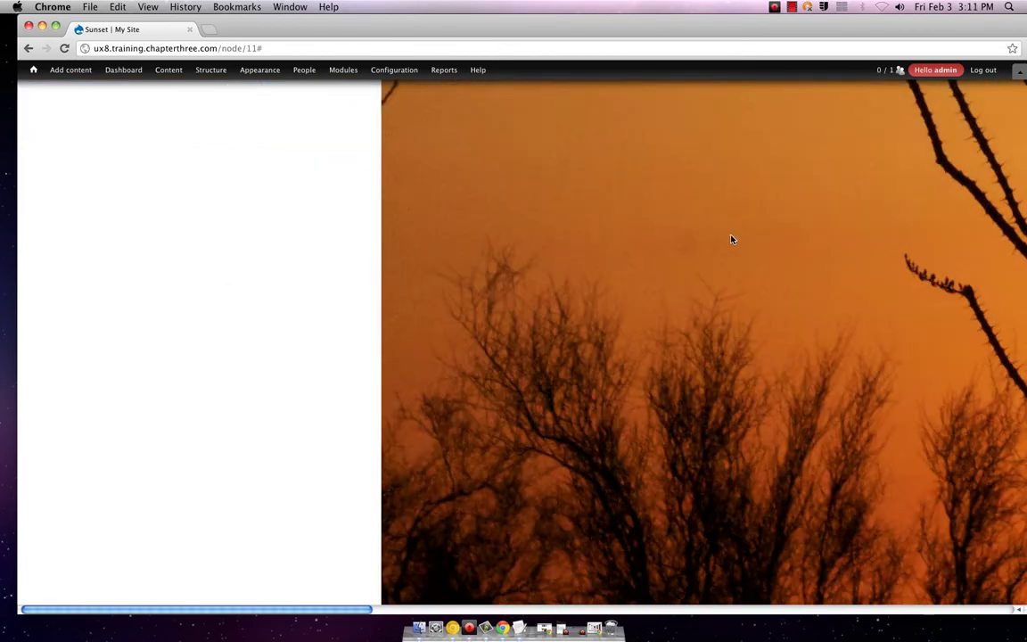
scroll(731, 239, "down", 5)
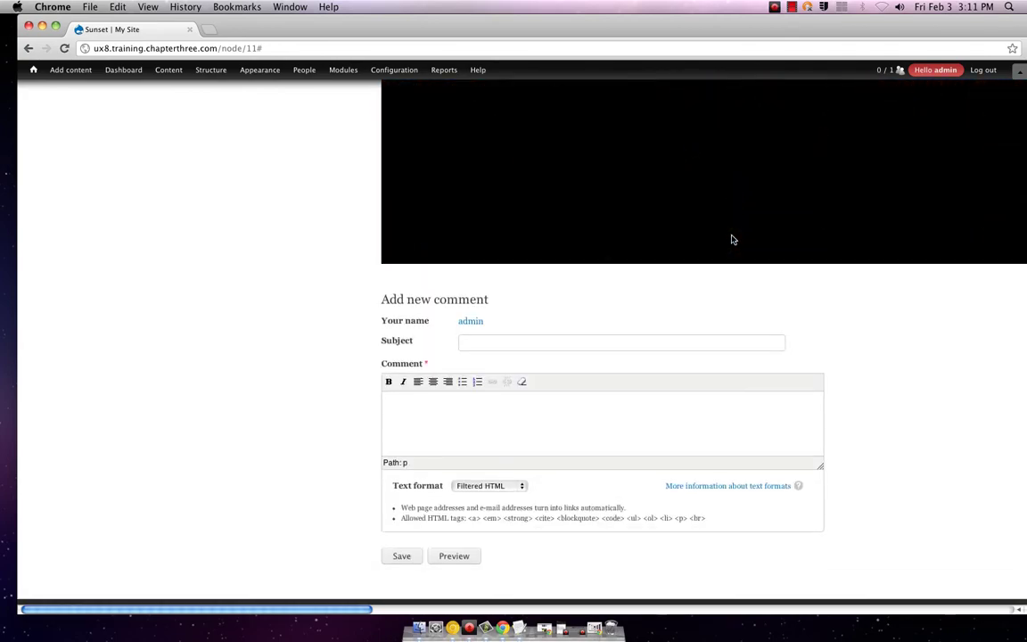
scroll(731, 240, "up", 2)
scroll(731, 239, "down", 3)
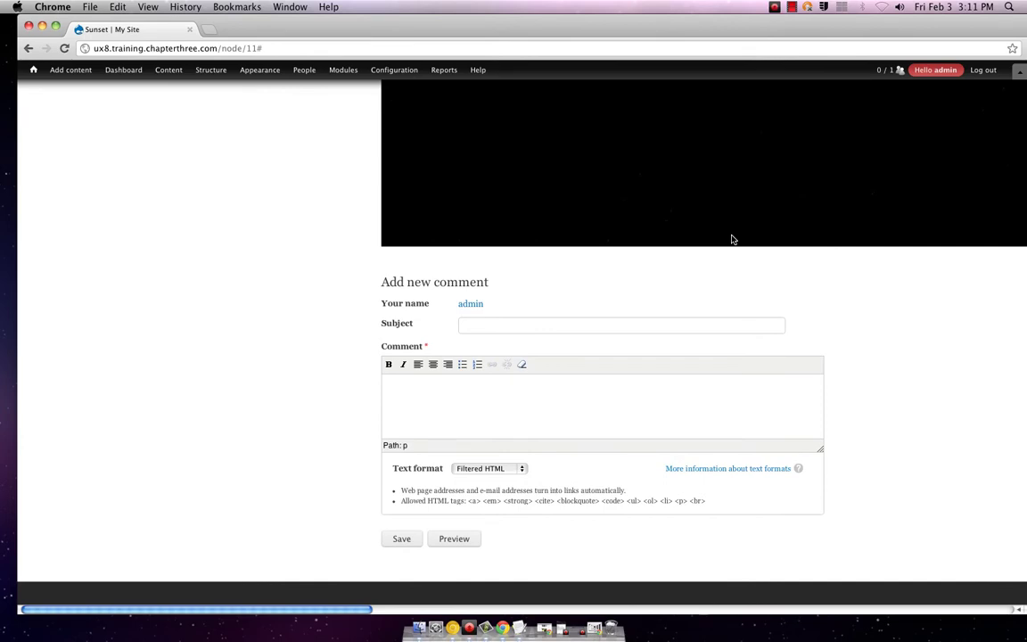
scroll(731, 239, "up", 10)
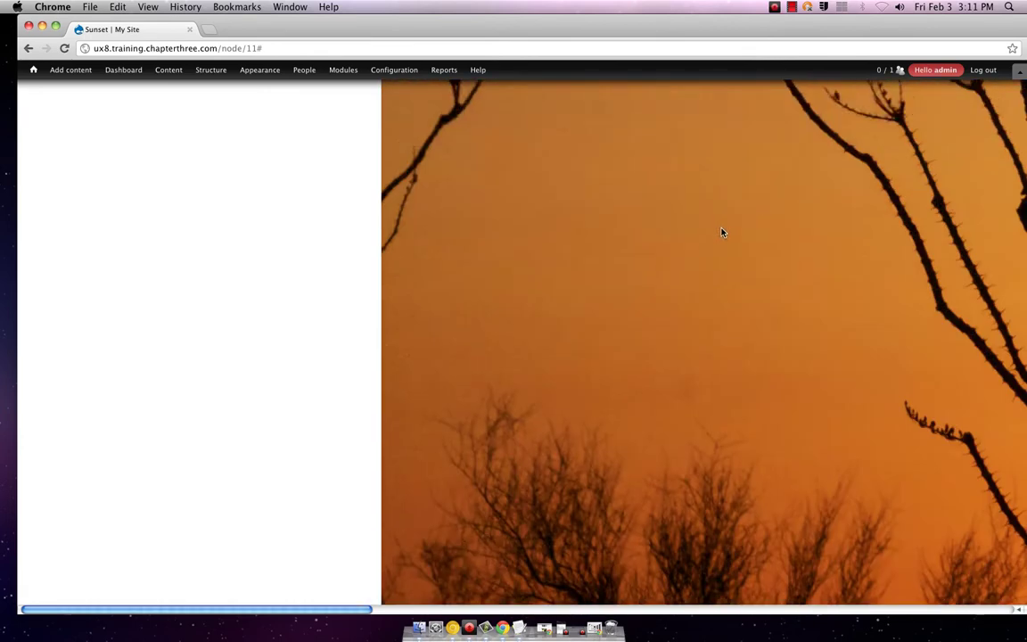
scroll(698, 215, "up", 3)
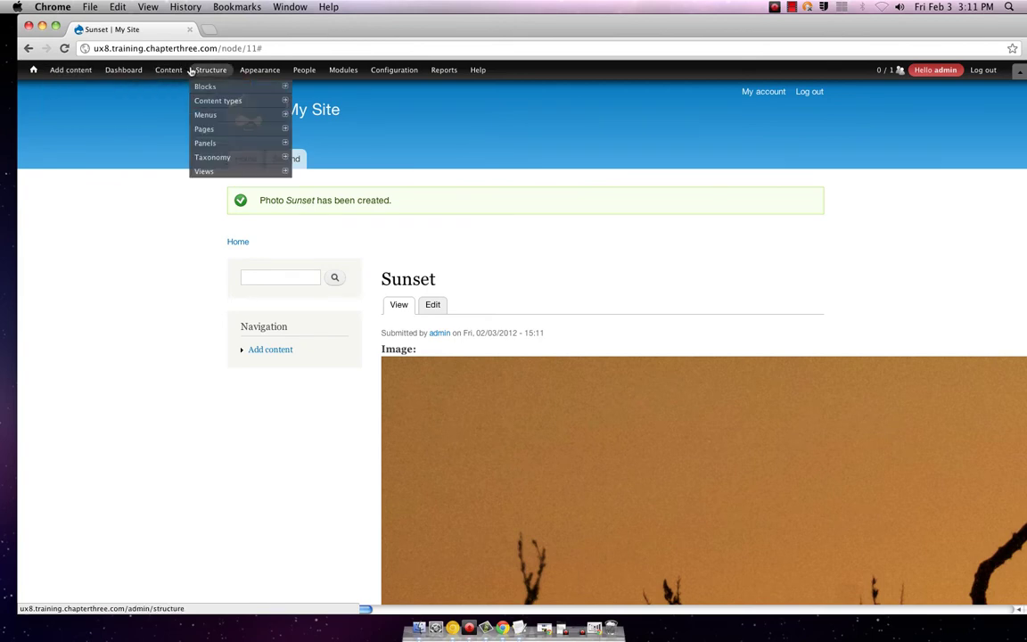
- Check the Photo type's publishing and author/date display options, then open Manage display
mouse_move(217, 100)
mouse_move(325, 115)
mouse_move(321, 143)
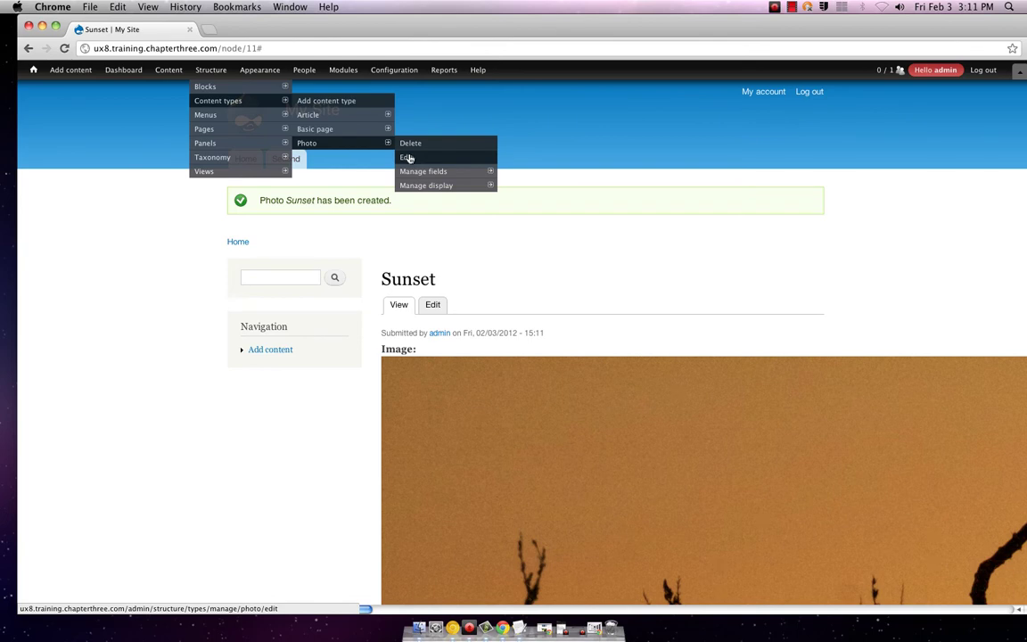
mouse_move(415, 189)
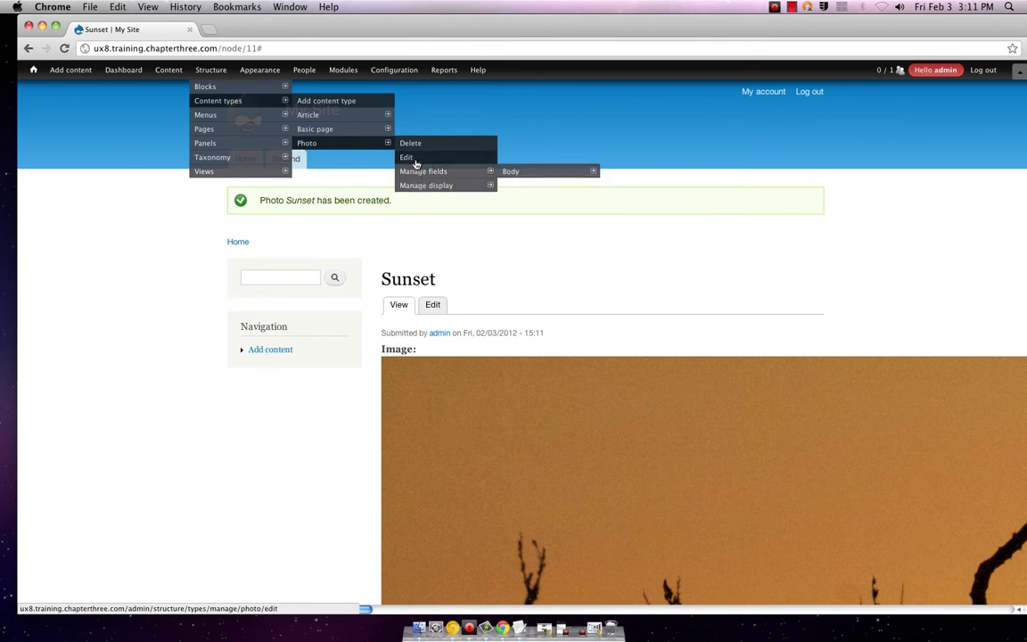
left_click(411, 158)
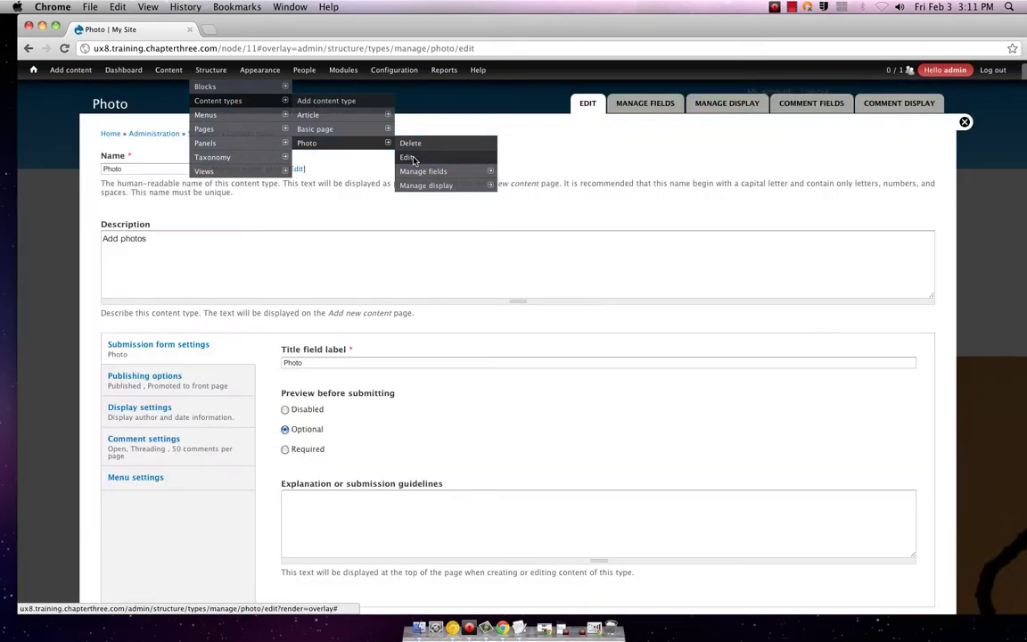
left_click(166, 390)
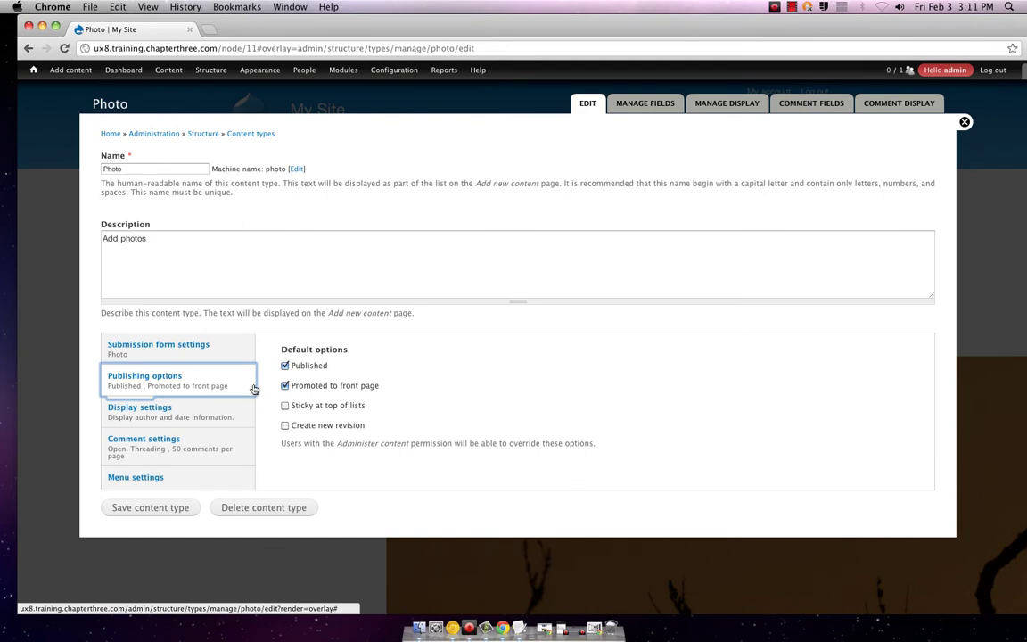
left_click(197, 415)
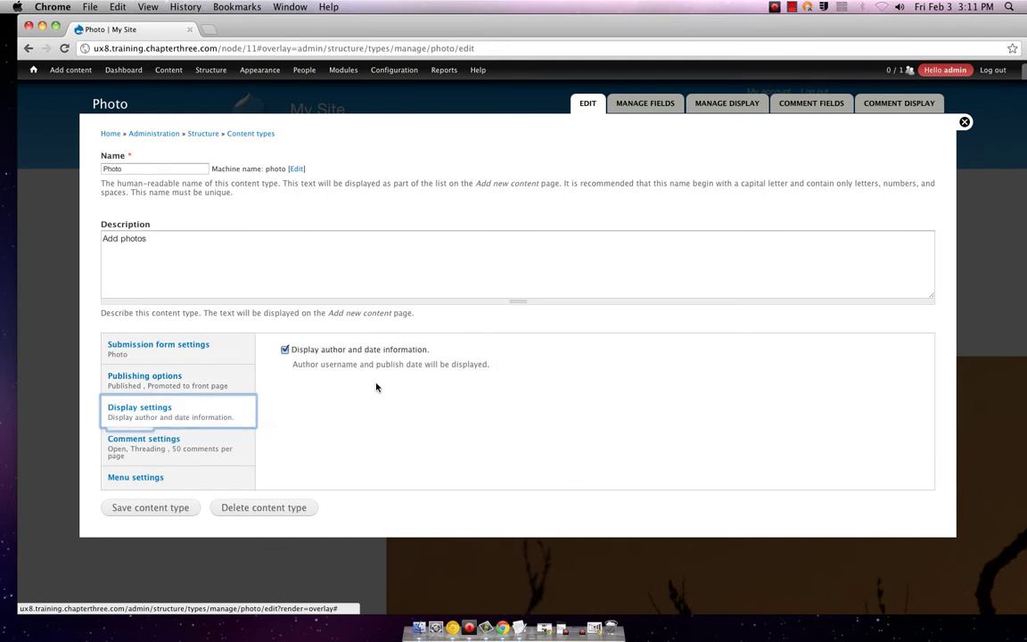
left_click(655, 104)
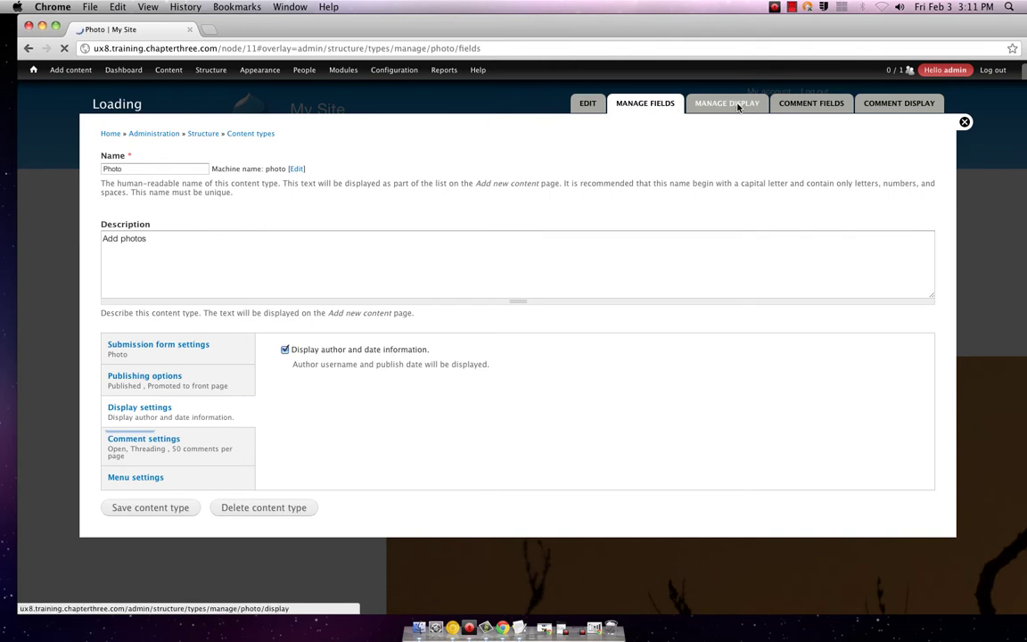
left_click(738, 104)
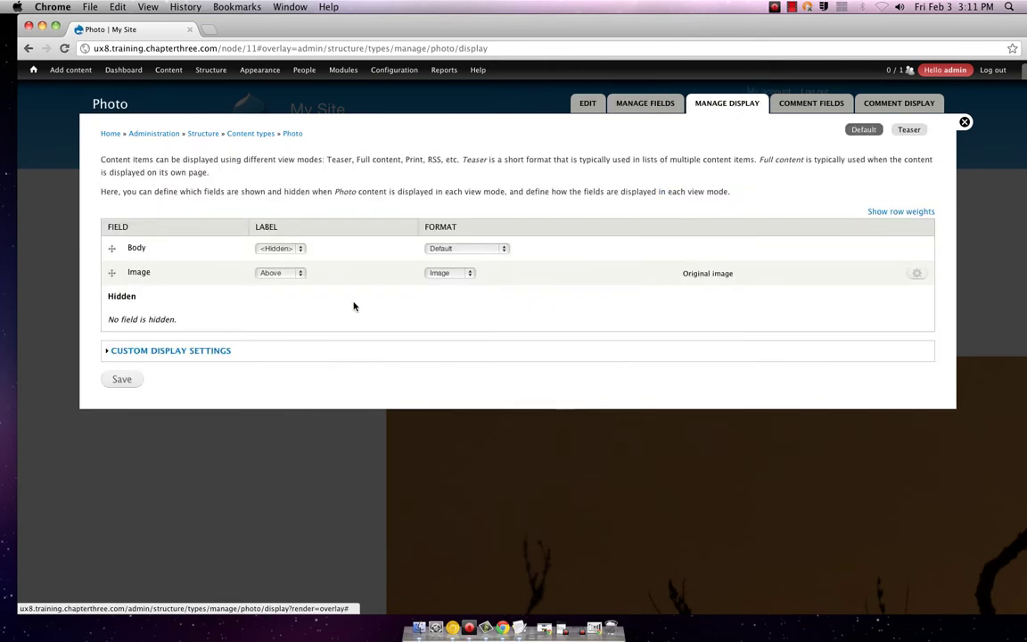
- Display the Photo Image field in Image format, medium style, linked to nothing, and save
left_click(299, 272)
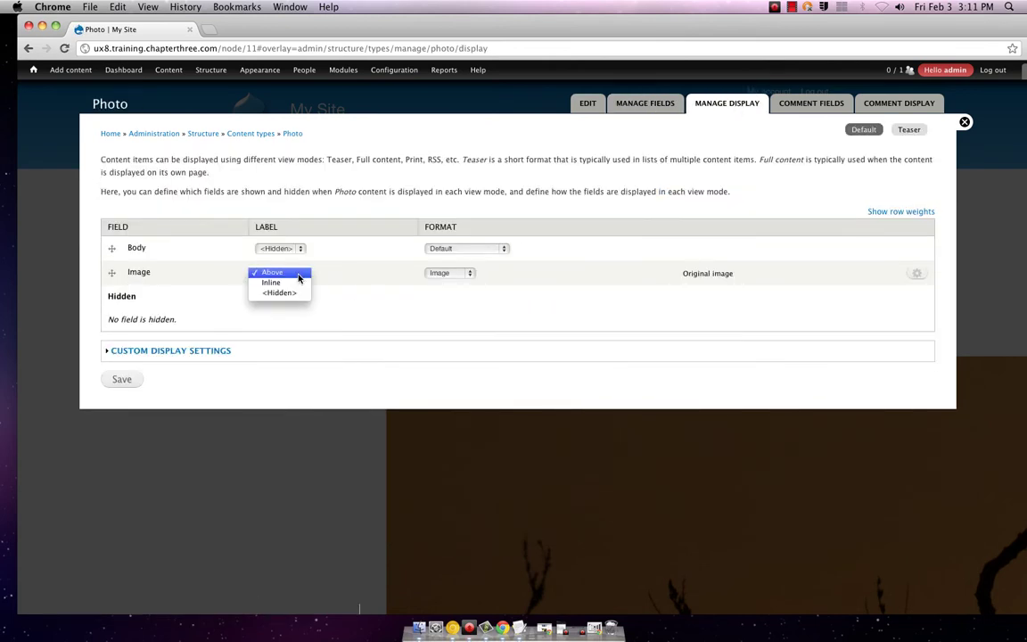
left_click(300, 275)
left_click(470, 274)
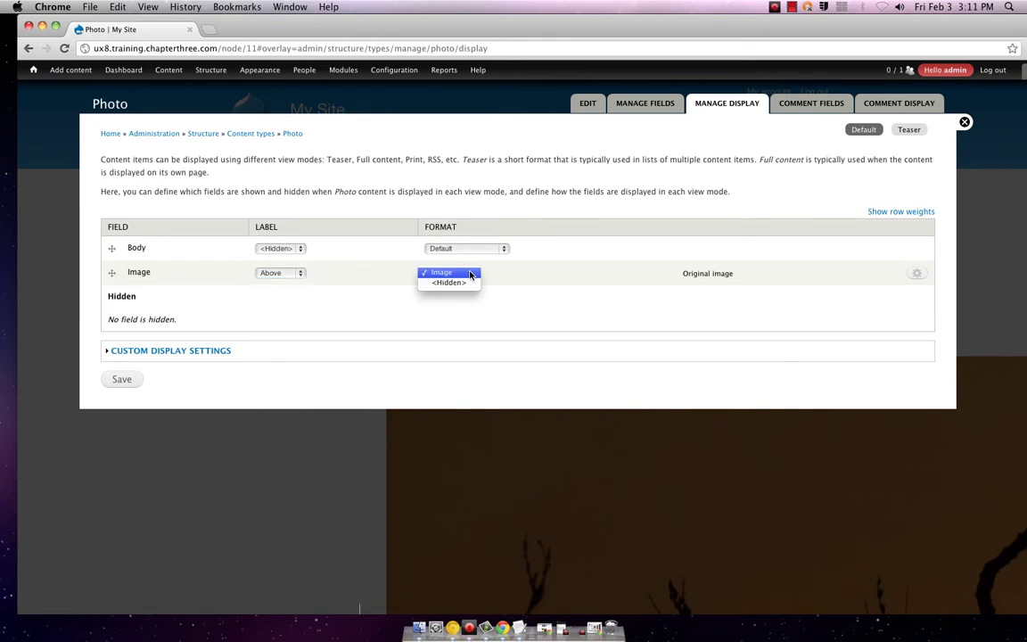
left_click(469, 273)
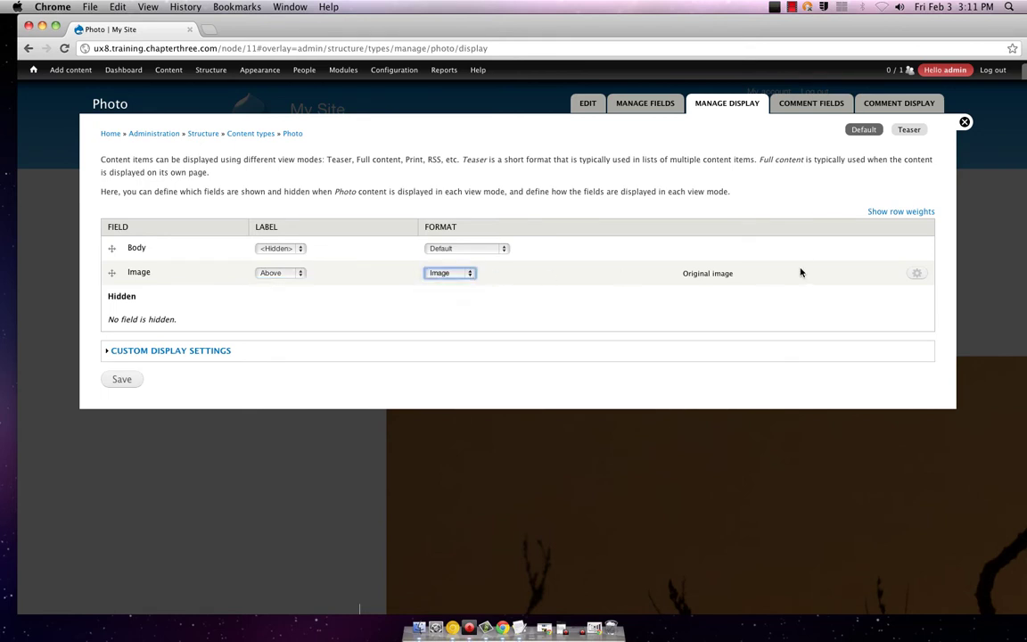
left_click(919, 274)
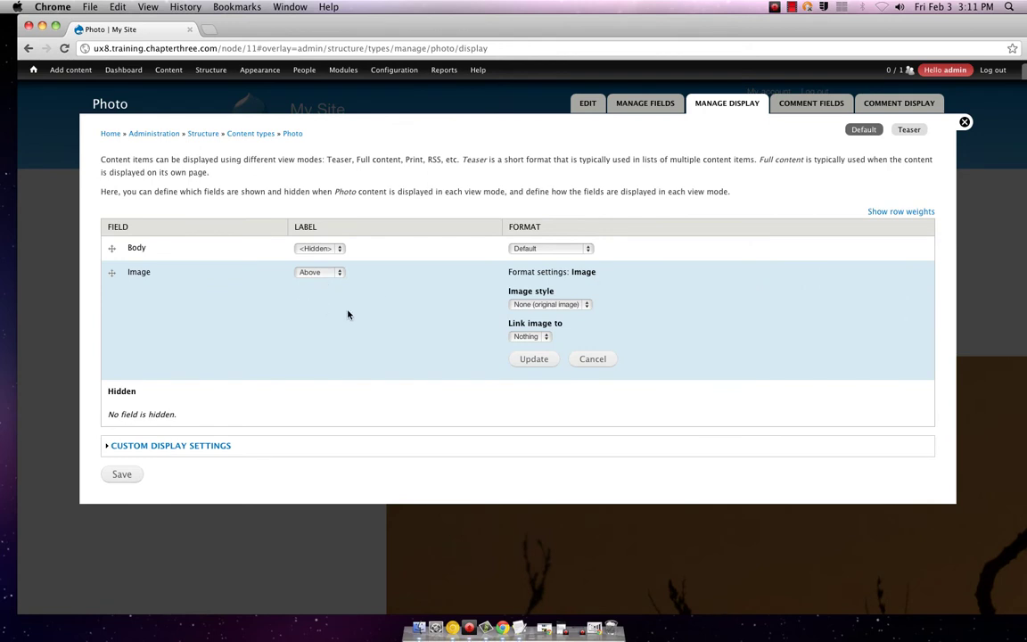
left_click(544, 338)
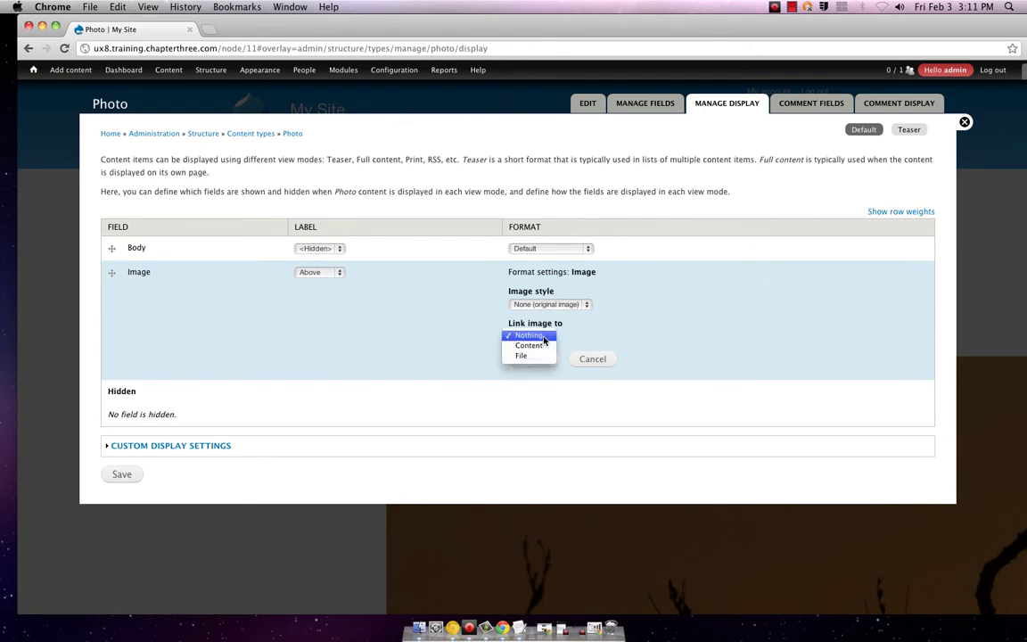
left_click(543, 338)
left_click(547, 304)
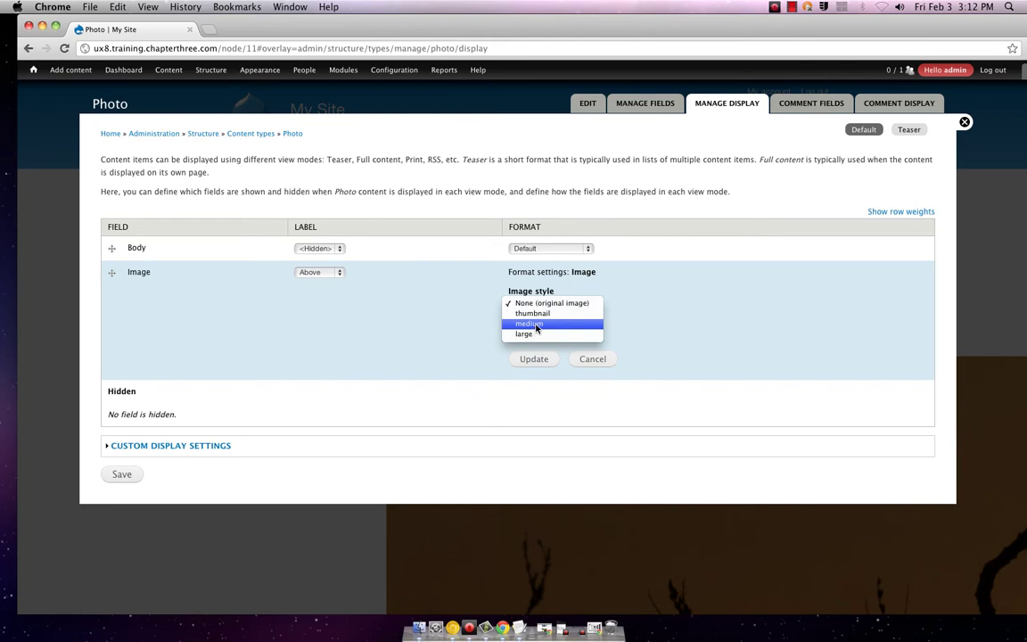
left_click(536, 326)
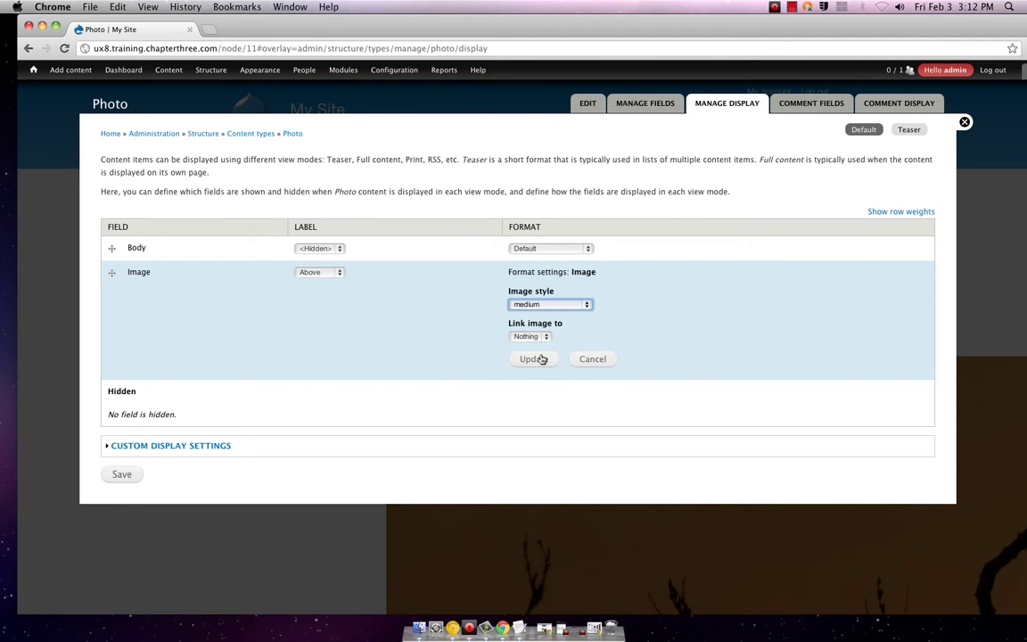
left_click(535, 359)
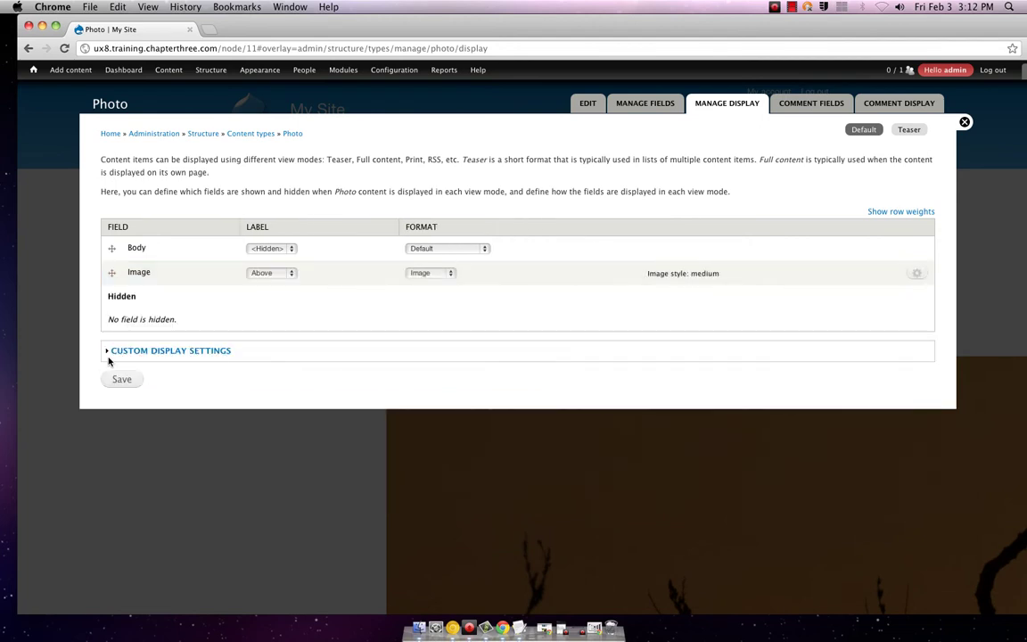
left_click(122, 379)
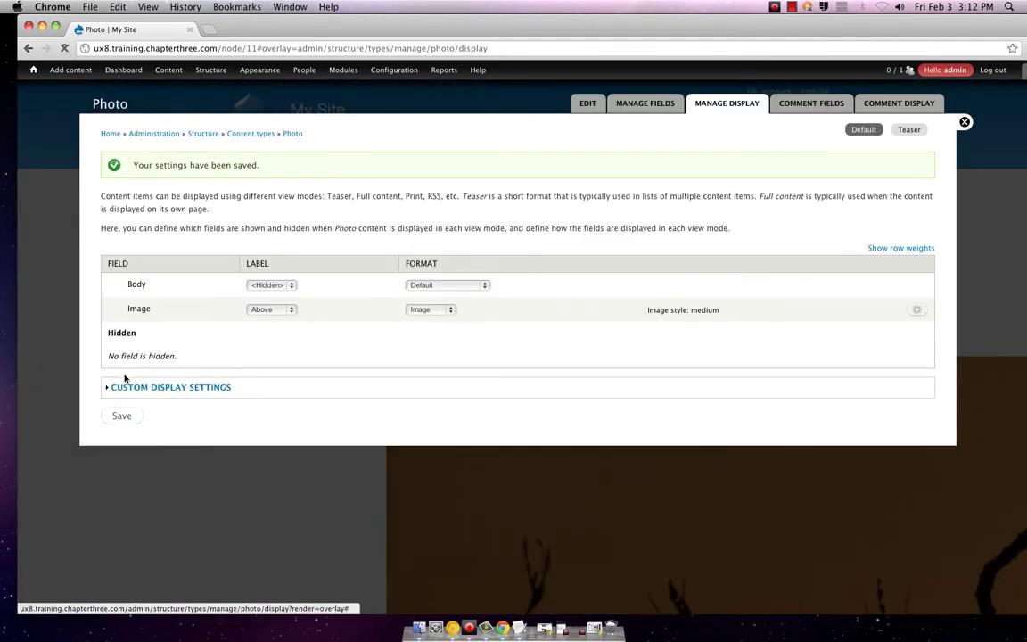
- Return to the Sunset page and confirm its image now shows at medium size
left_click(963, 122)
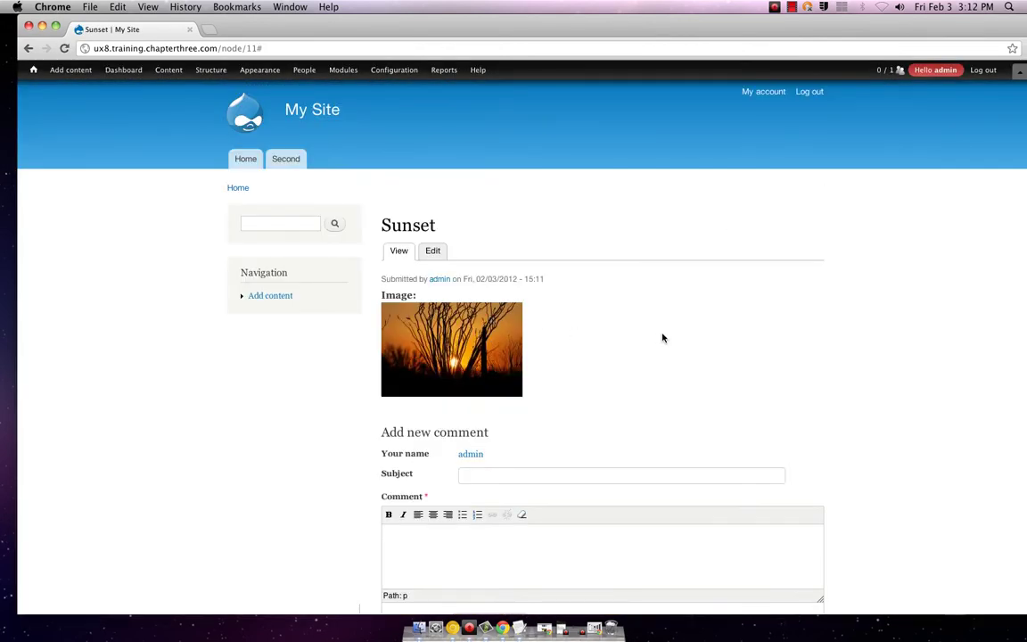
scroll(608, 338, "down", 5)
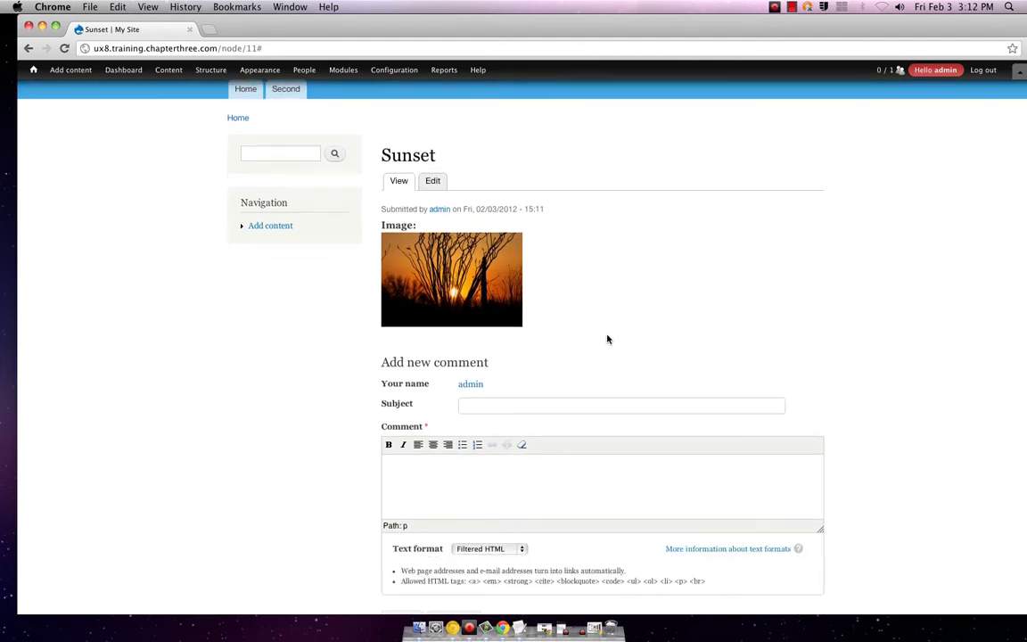
scroll(607, 338, "up", 5)
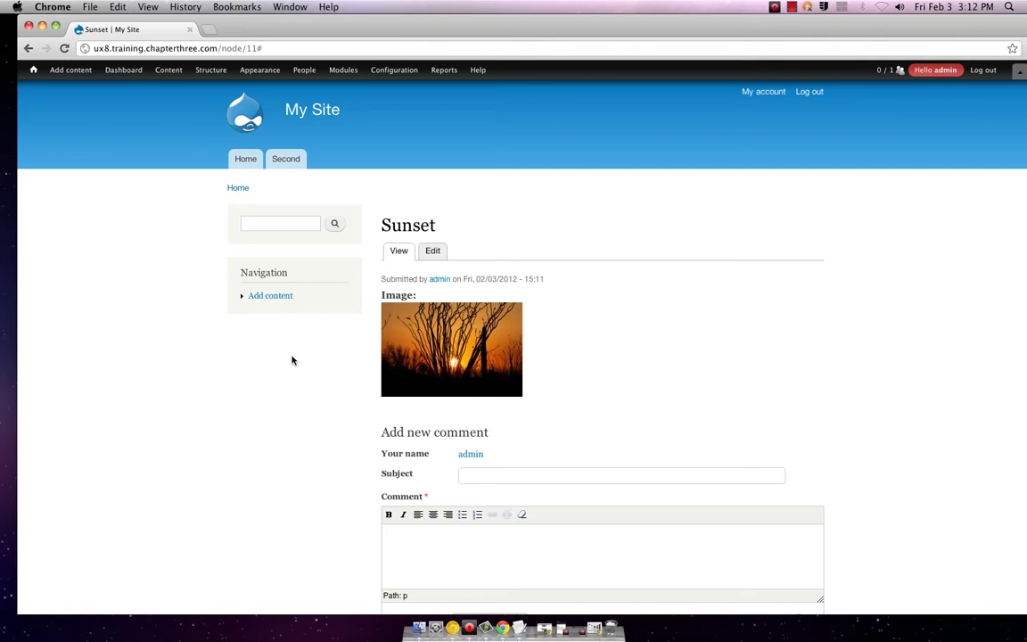
mouse_move(213, 70)
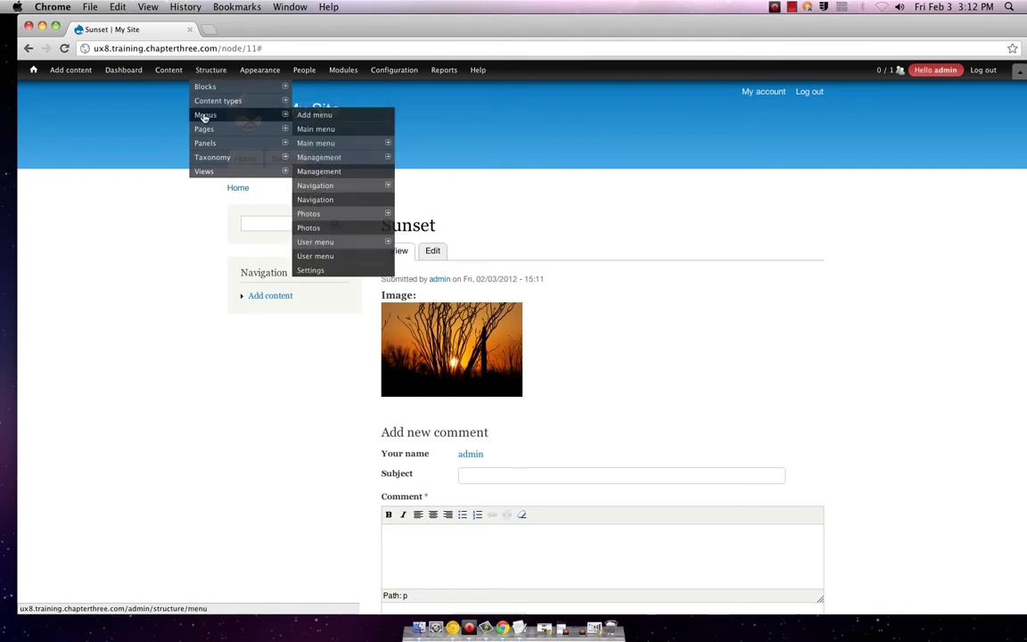
- In the Photo type's Manage Display, turn off custom display for Full content and keep Teaser
mouse_move(206, 101)
mouse_move(311, 141)
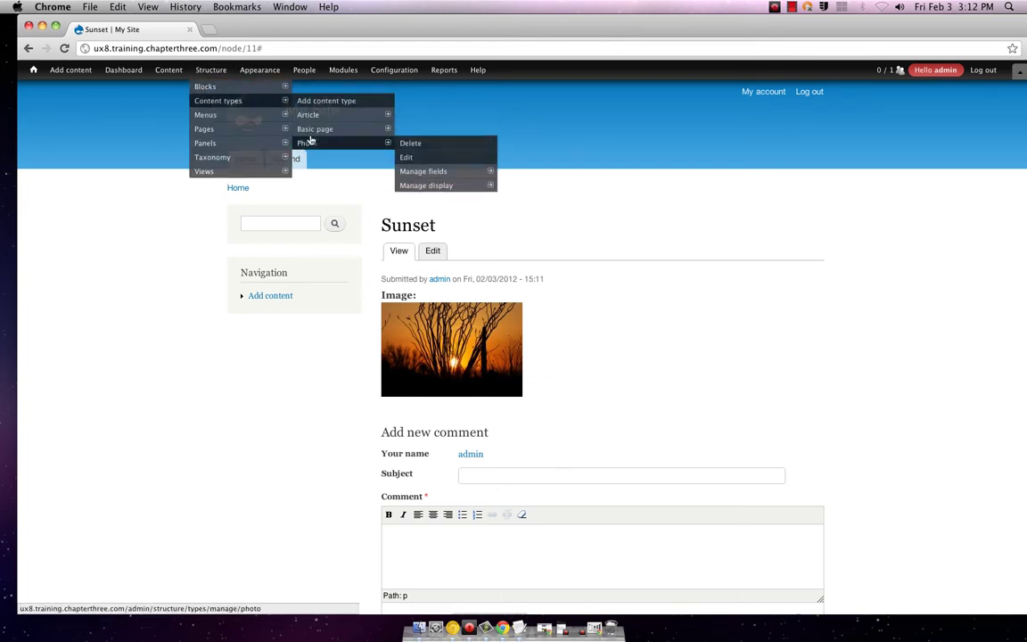
left_click(407, 156)
mouse_move(412, 166)
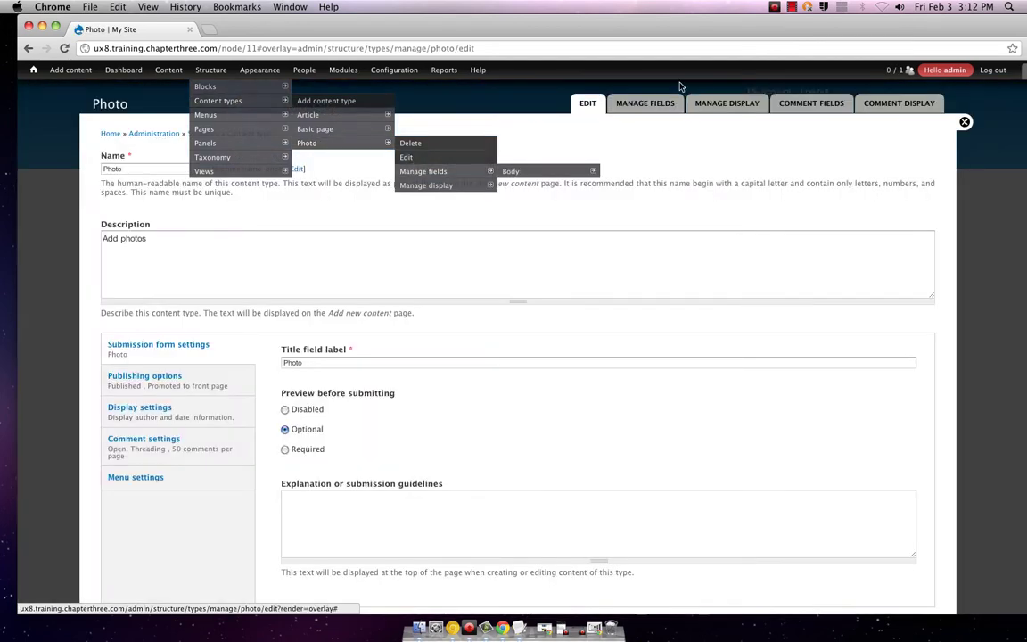
left_click(718, 103)
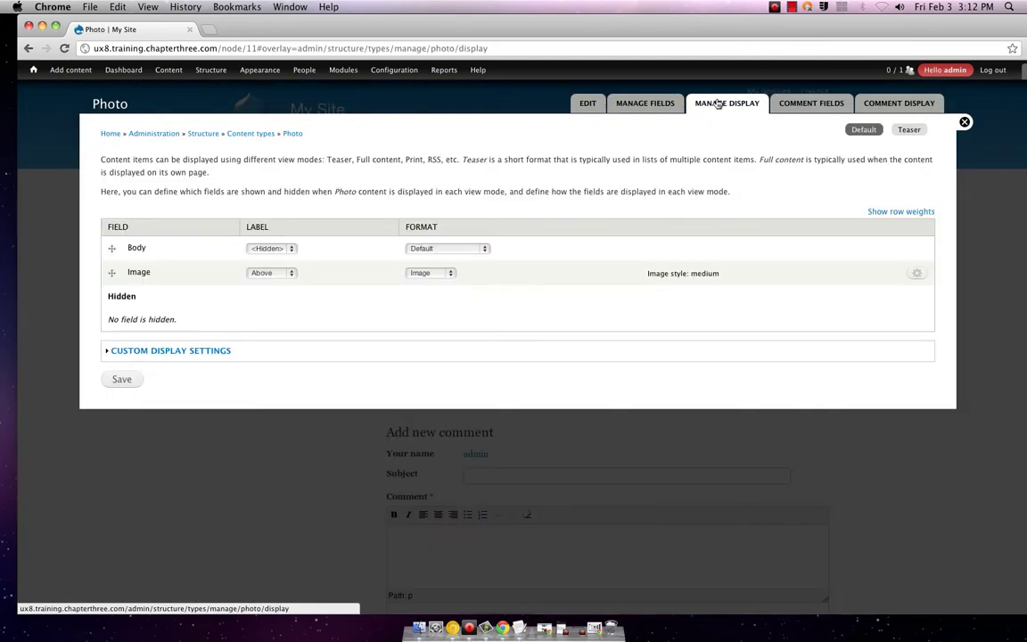
left_click(178, 351)
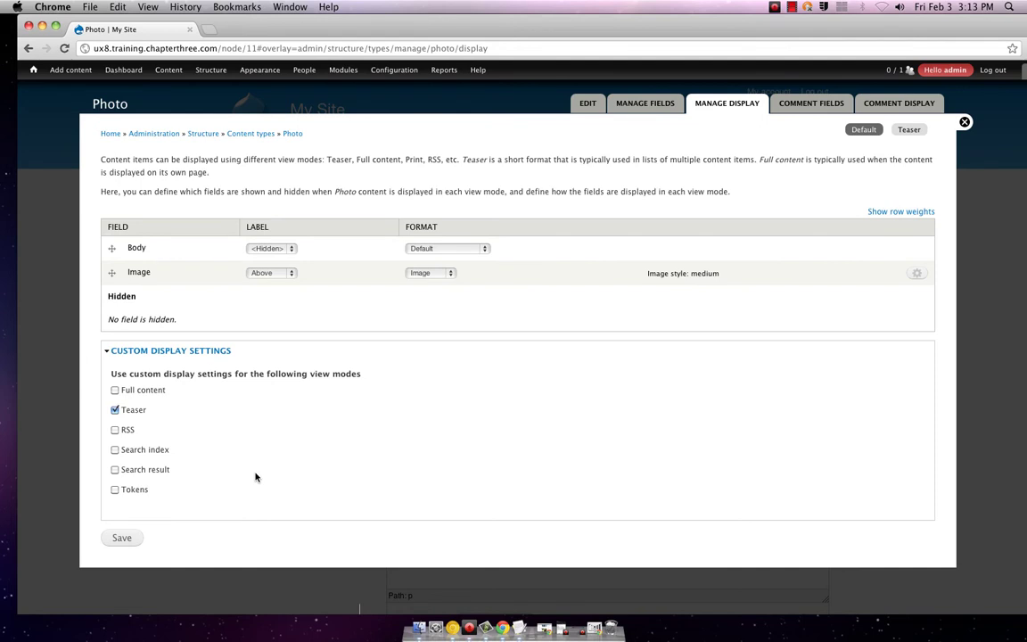
left_click(114, 391)
left_click(115, 431)
left_click(115, 410)
- Review the comment view modes and the Image field's label and format options
left_click(900, 103)
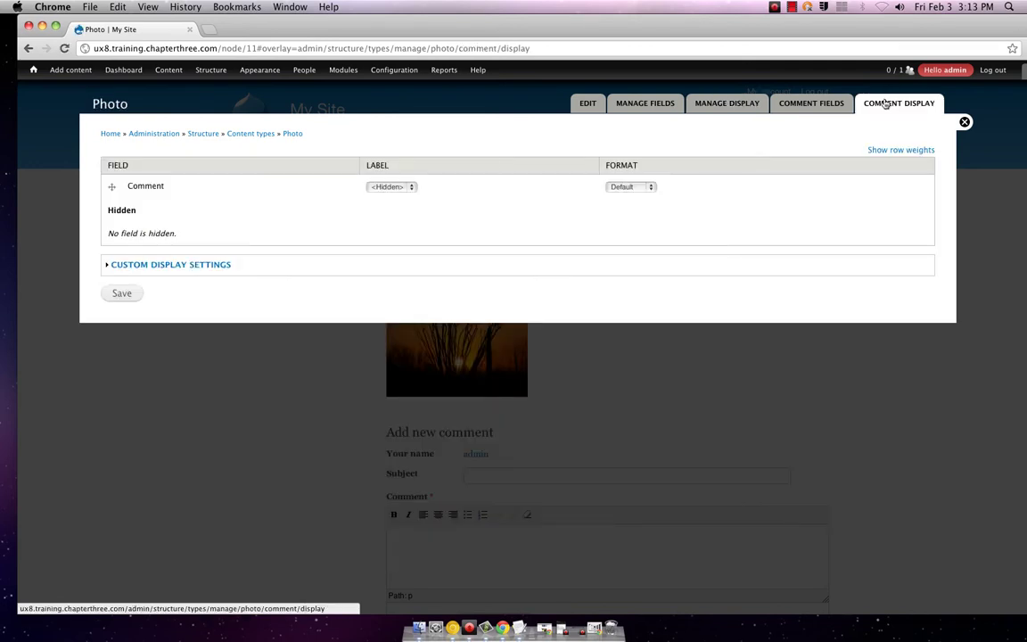
left_click(215, 266)
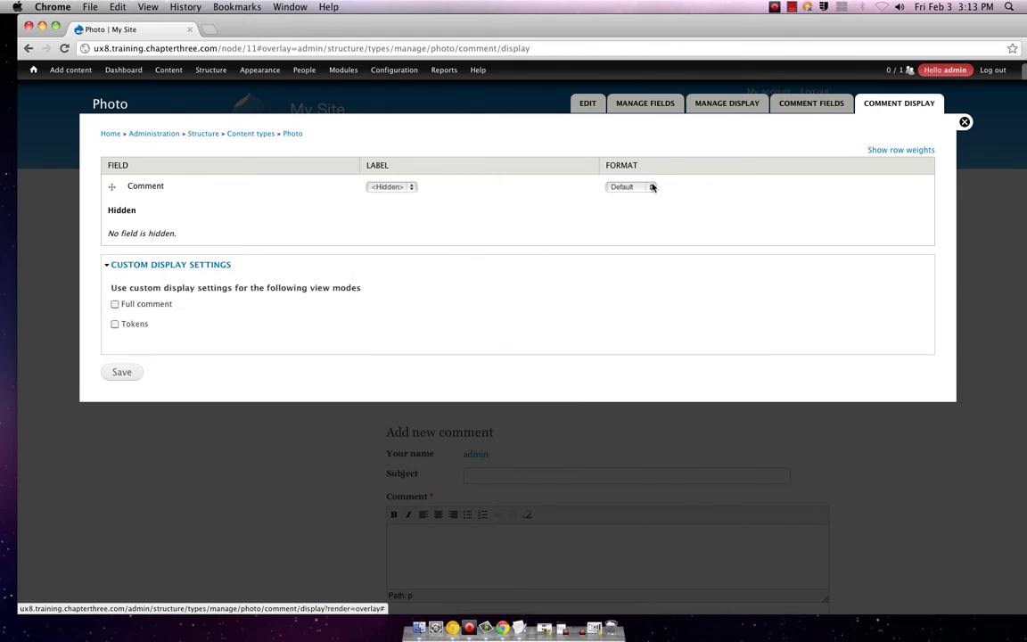
left_click(736, 104)
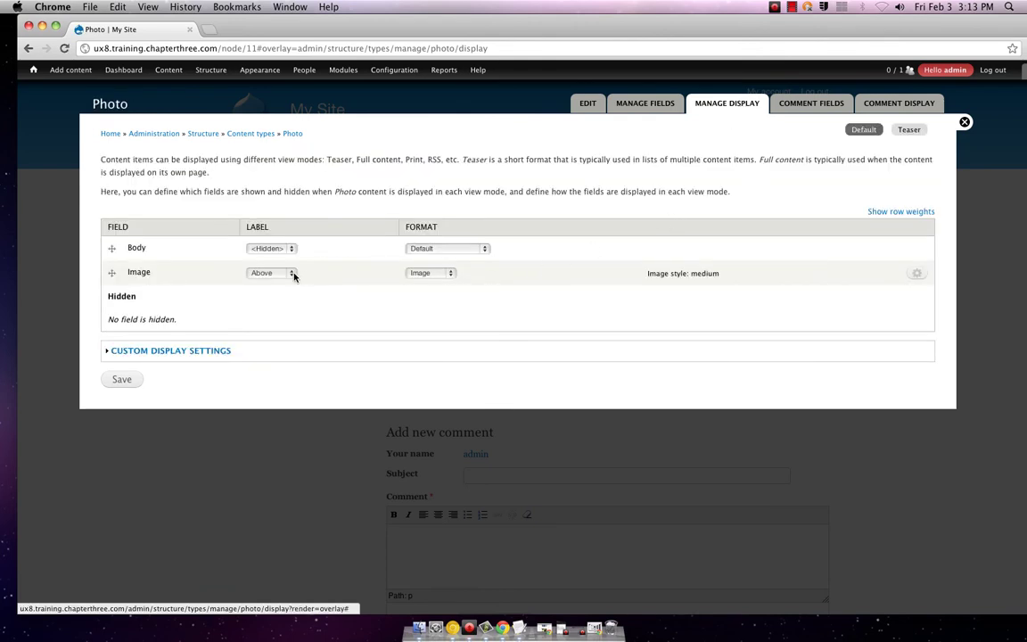
left_click(267, 272)
left_click(268, 273)
left_click(450, 275)
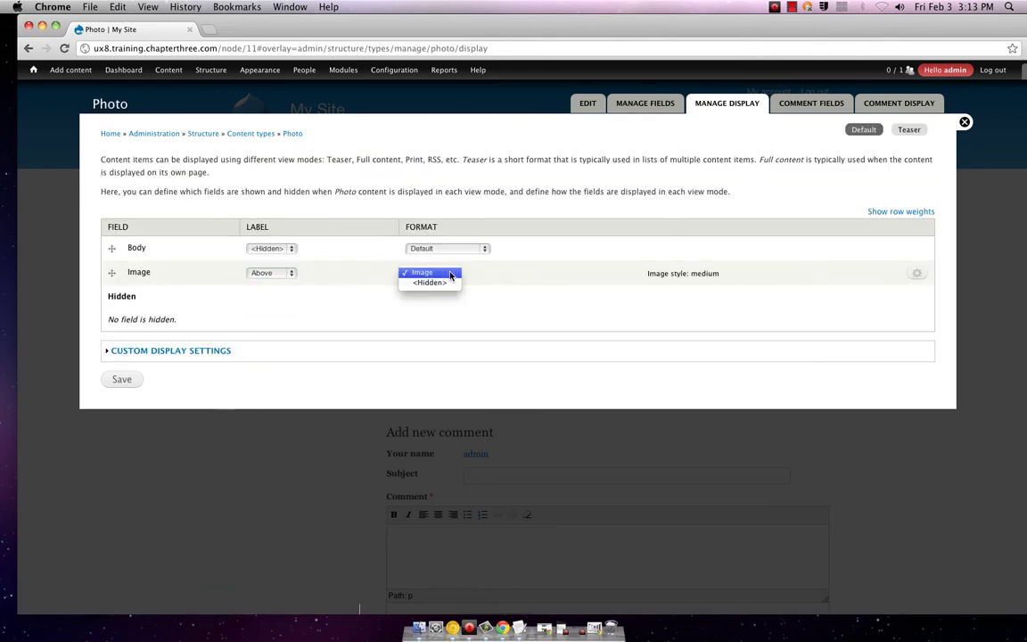
left_click(437, 273)
left_click(914, 275)
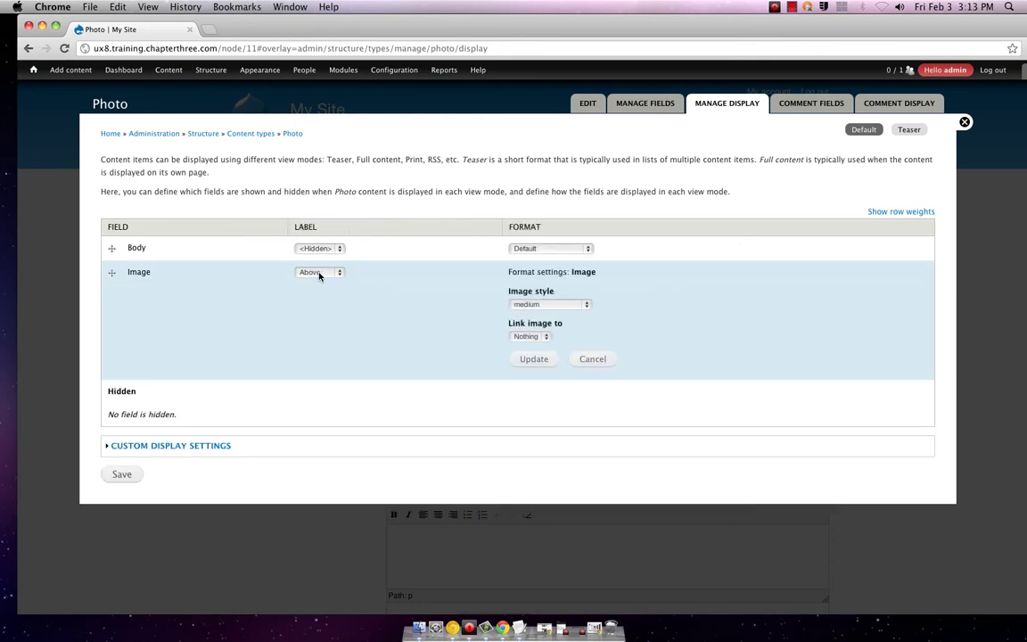
left_click(319, 273)
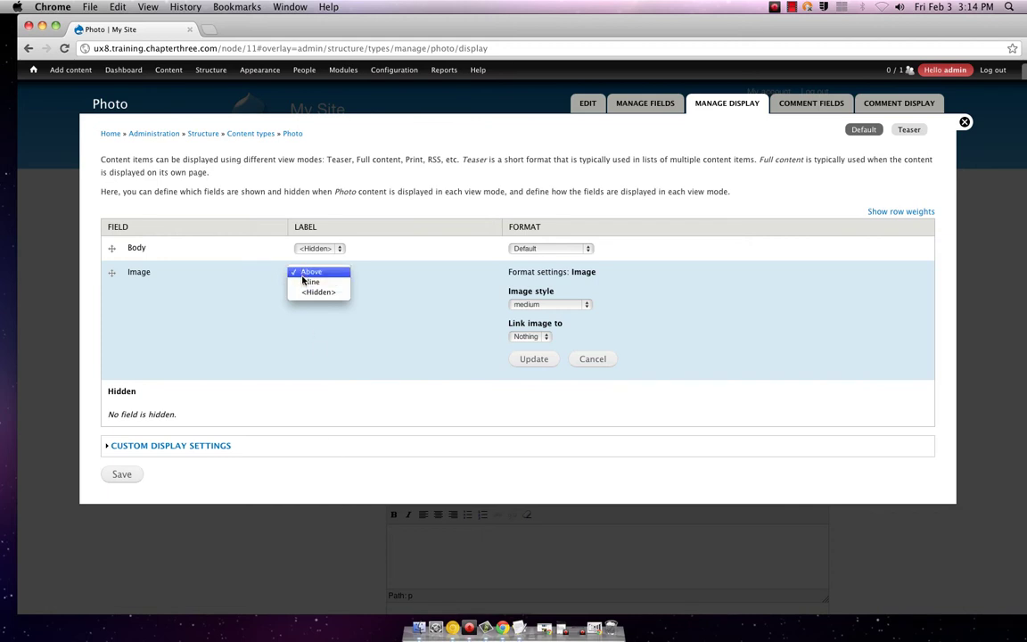
- Set the Image label to Above with the medium image style, and reveal Custom Display Settings
left_click(571, 308)
left_click(570, 306)
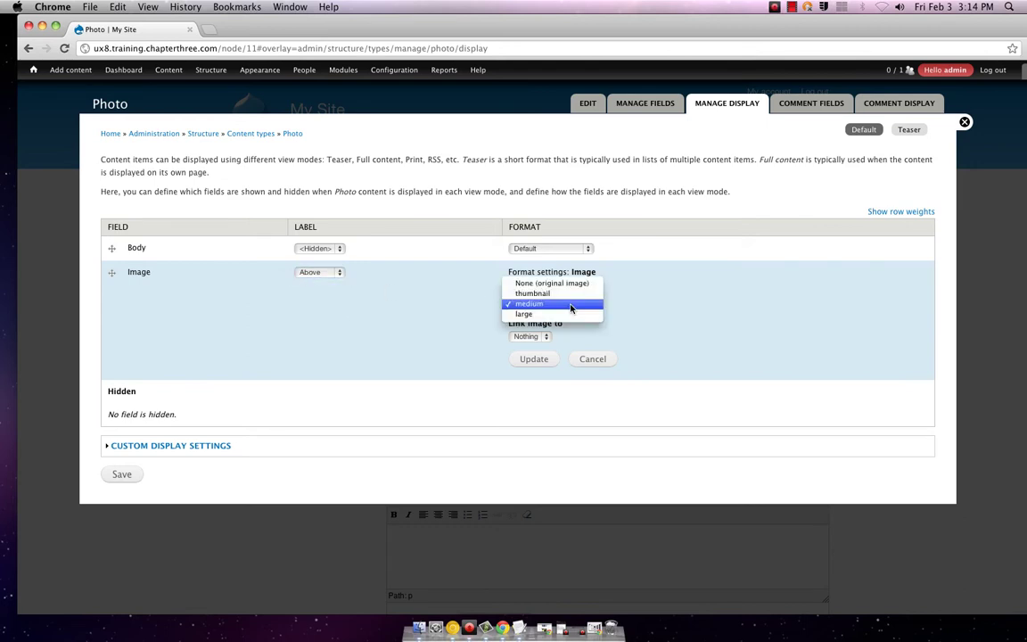
left_click(570, 307)
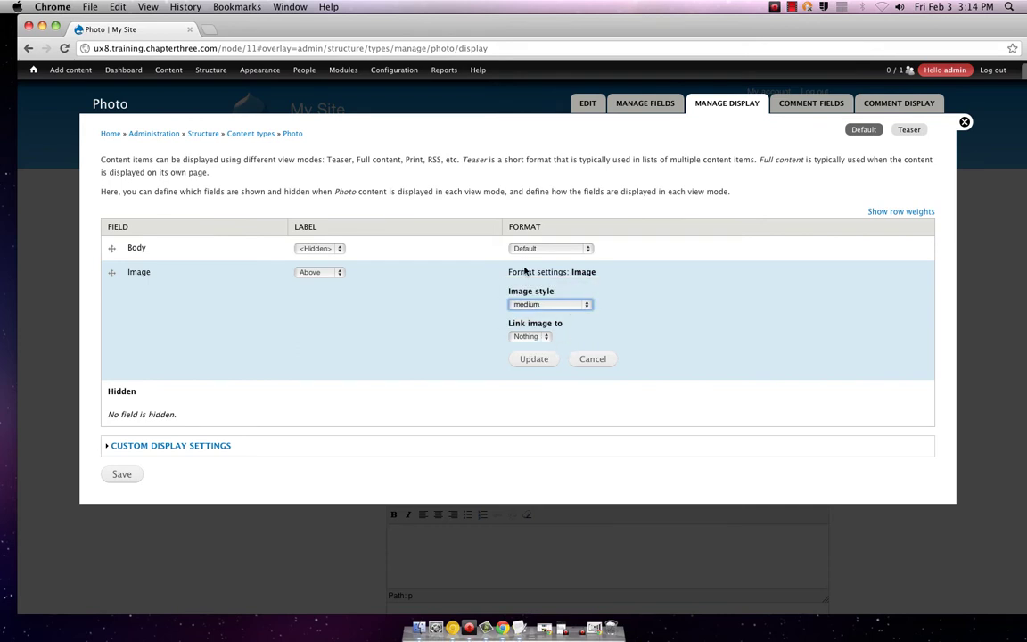
left_click(169, 445)
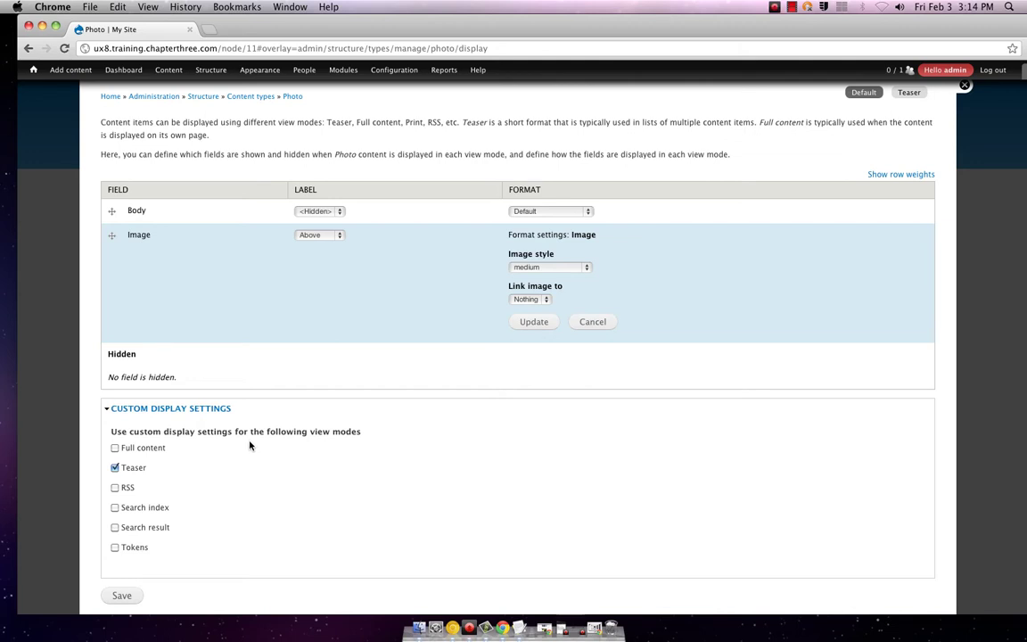
scroll(250, 445, "down", 2)
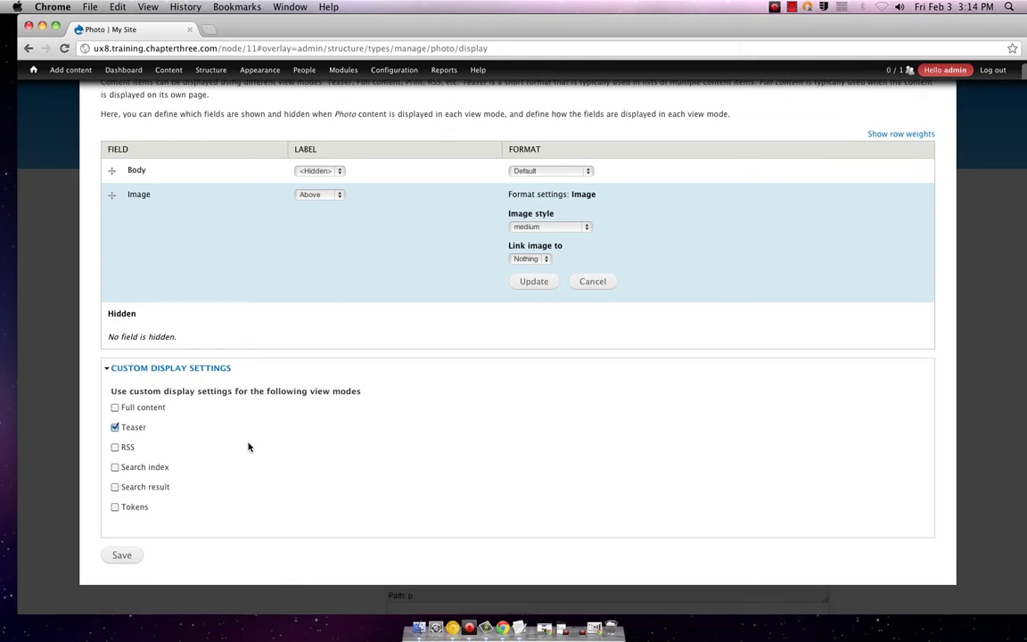
scroll(249, 447, "up", 3)
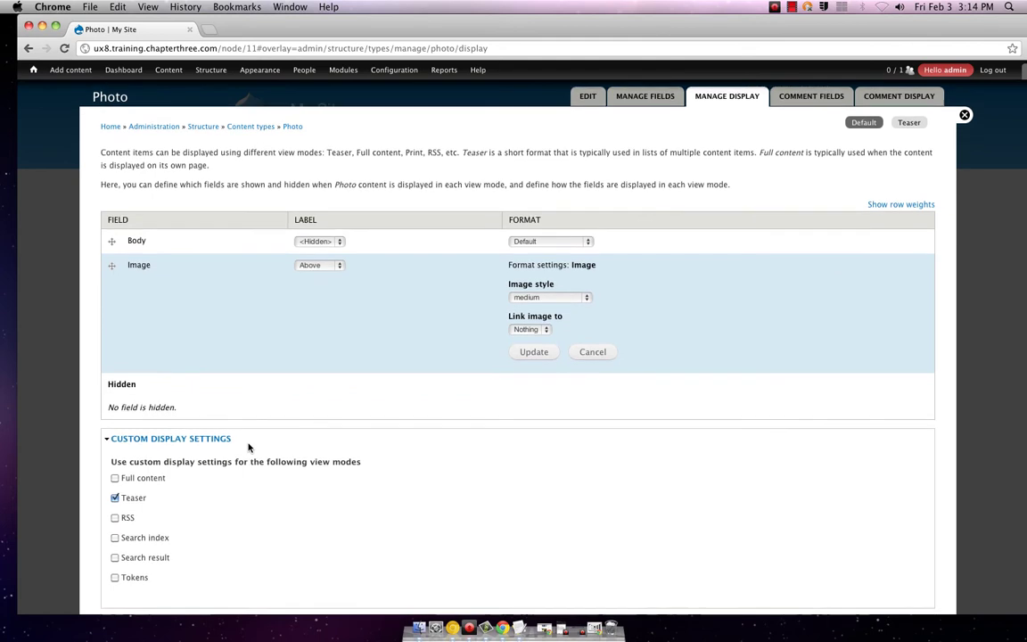
scroll(534, 308, "up", 1)
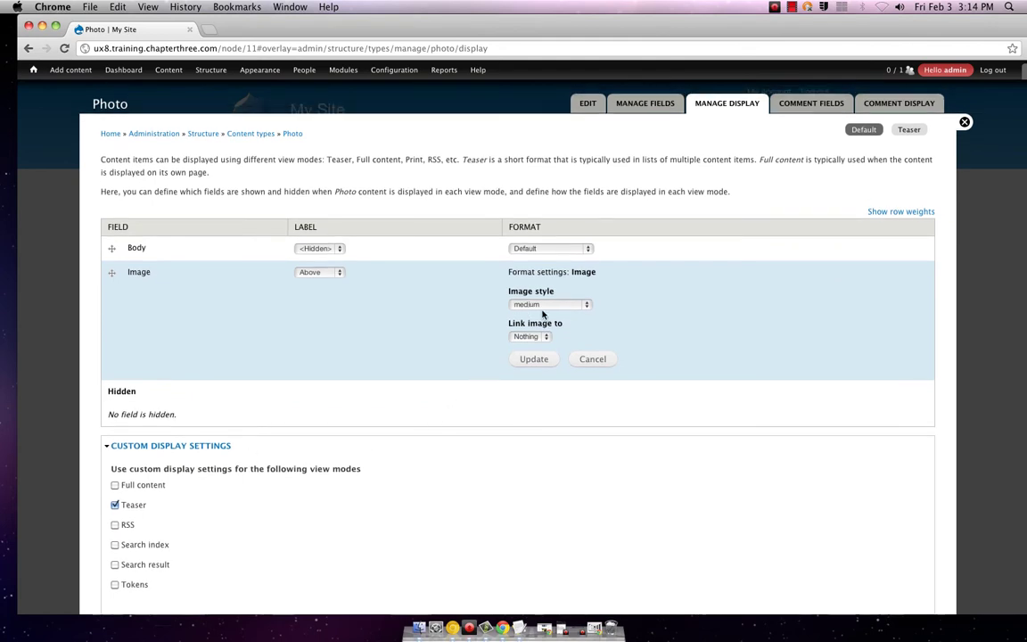
- Glance at the Photo type's Manage Fields, then bring up the site's Content list
left_click(653, 105)
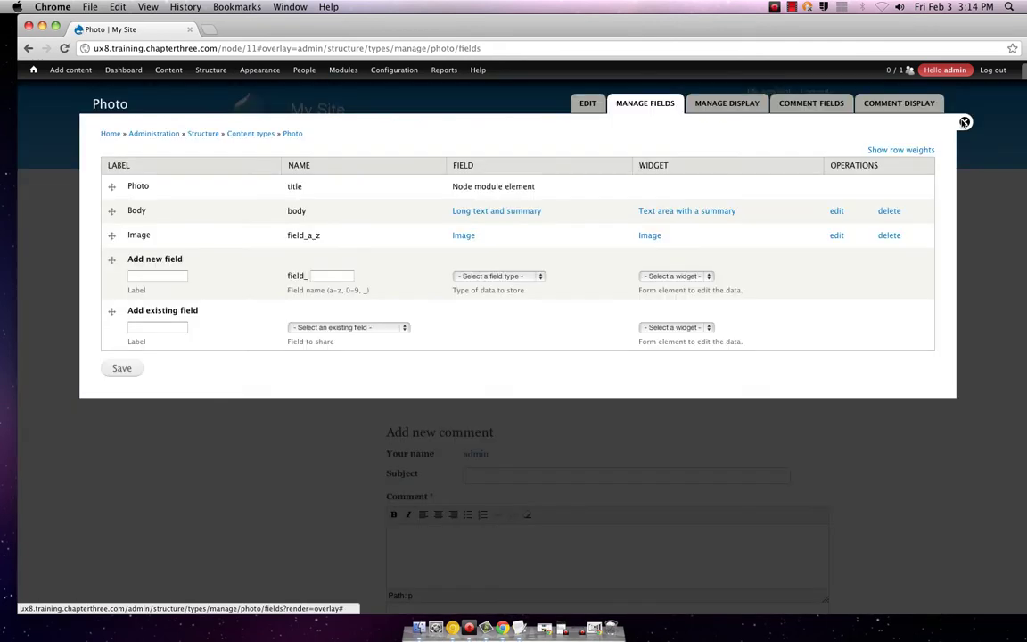
left_click(964, 122)
left_click(165, 71)
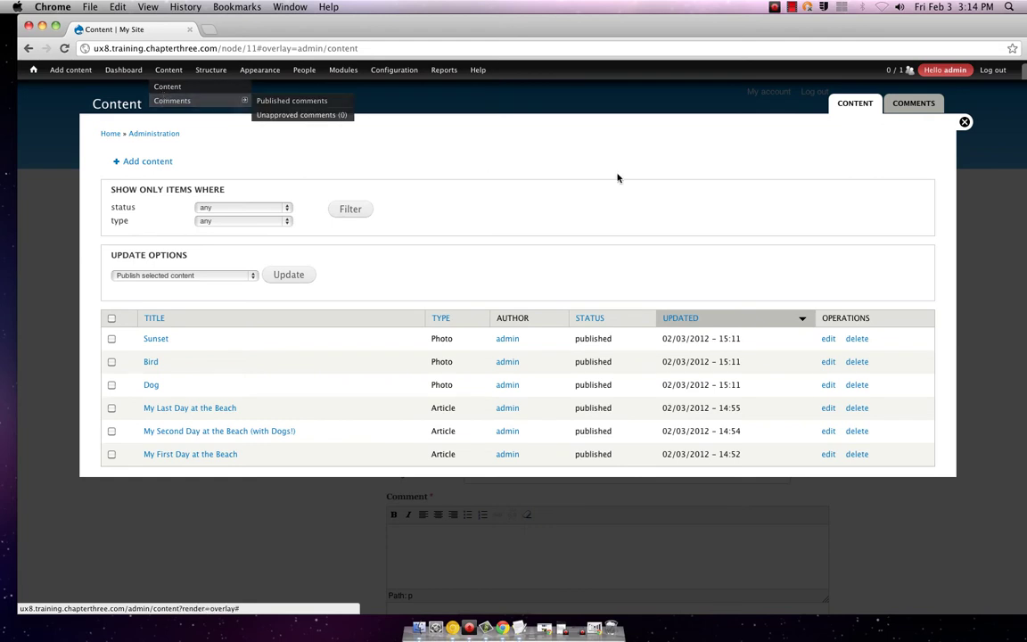
- Close the Content list to return to the Sunset photo page and browse the toolbar menus
left_click(621, 110)
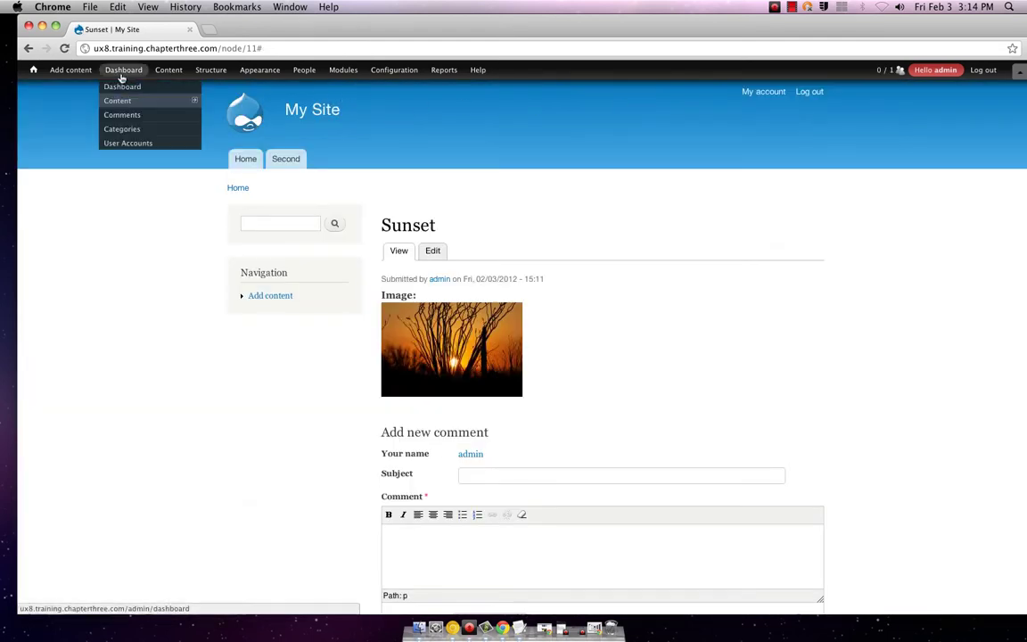
mouse_move(194, 71)
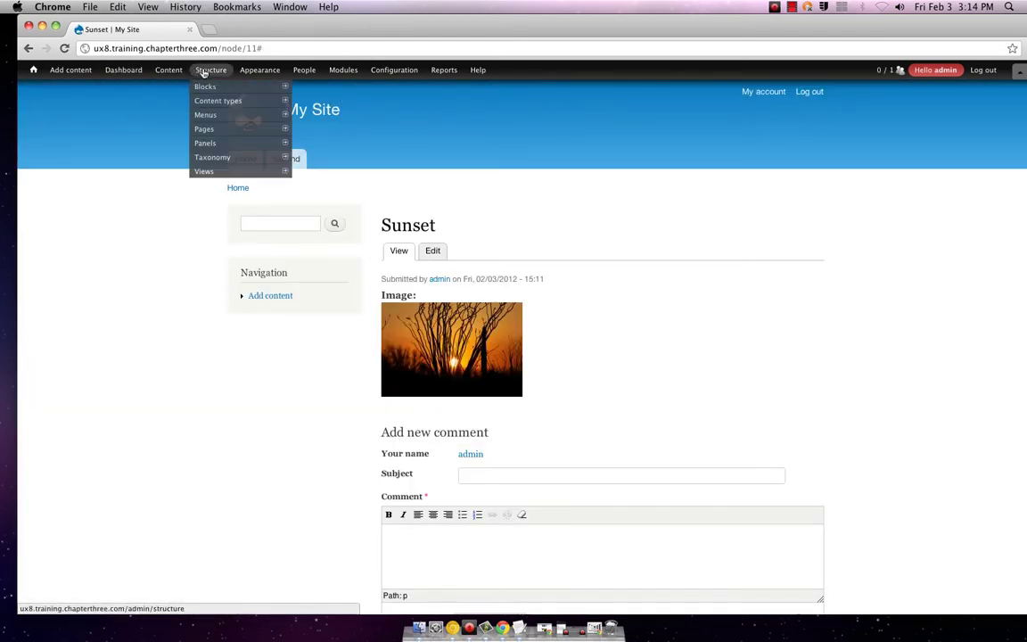
mouse_move(208, 172)
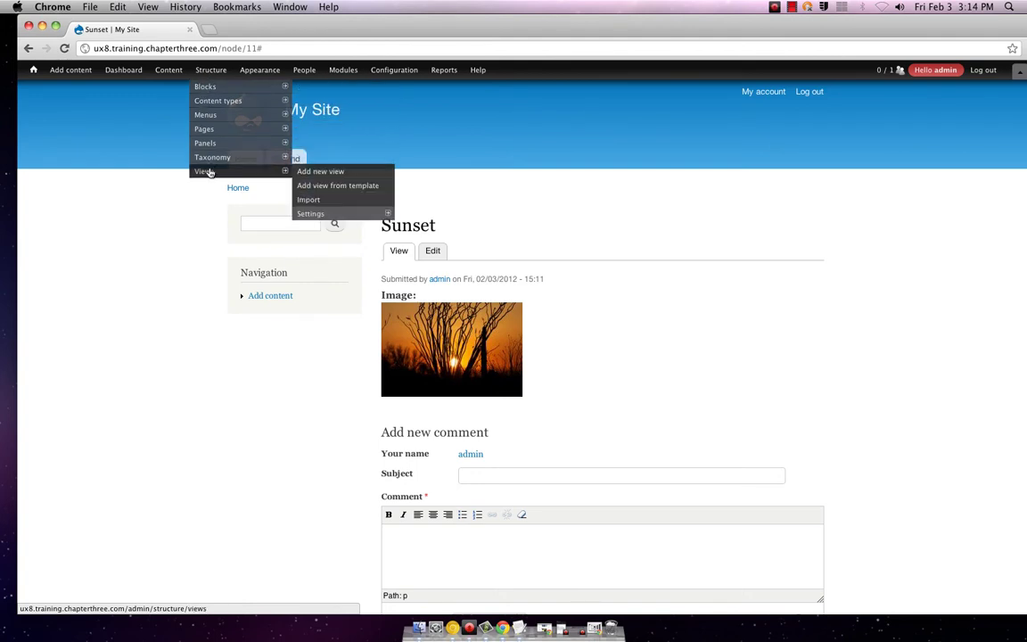
mouse_move(211, 132)
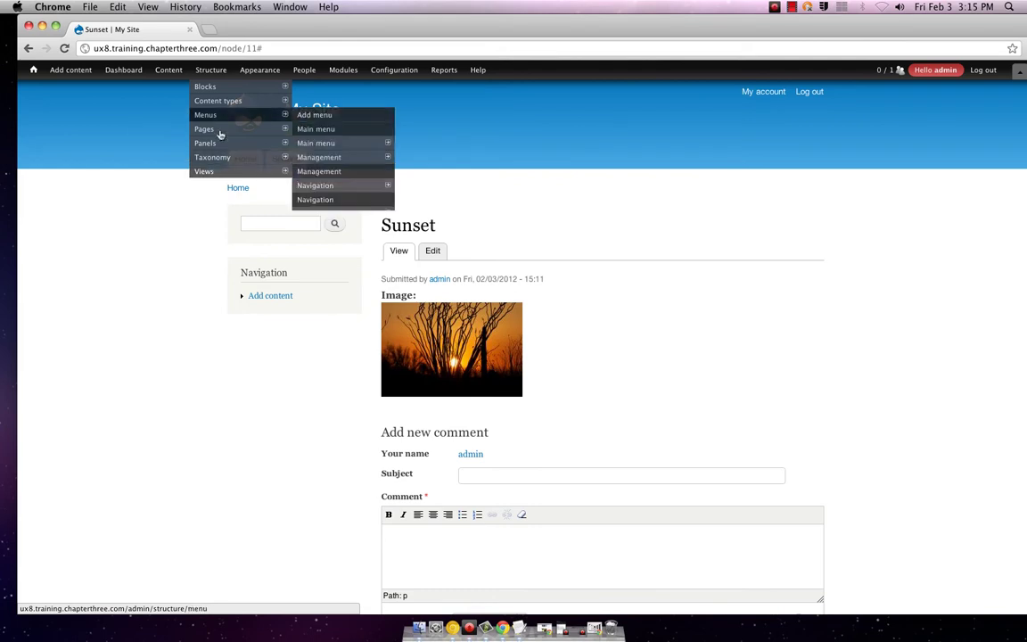
mouse_move(242, 70)
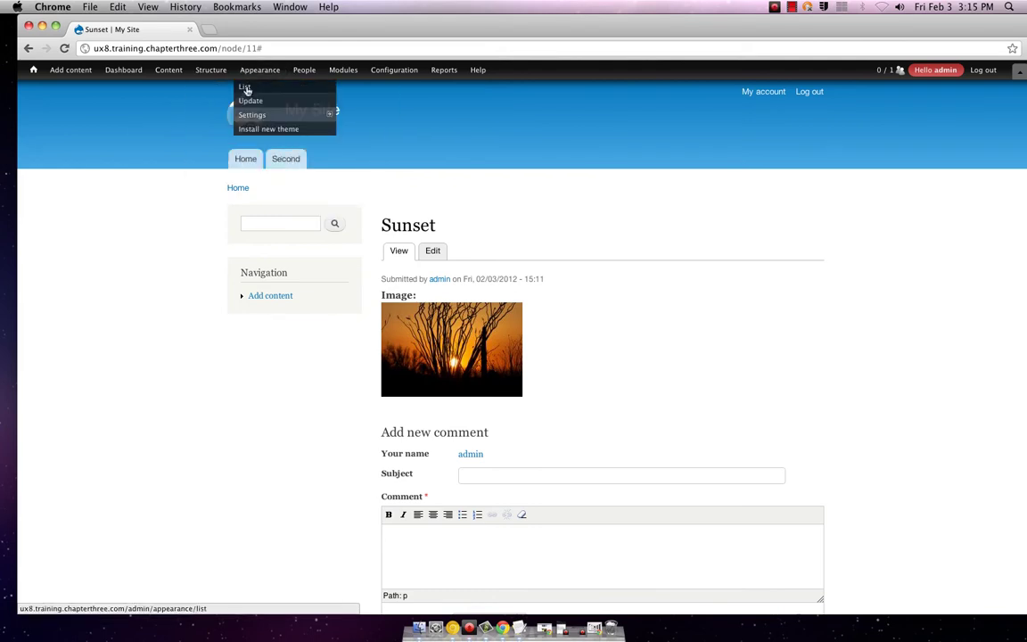
mouse_move(249, 119)
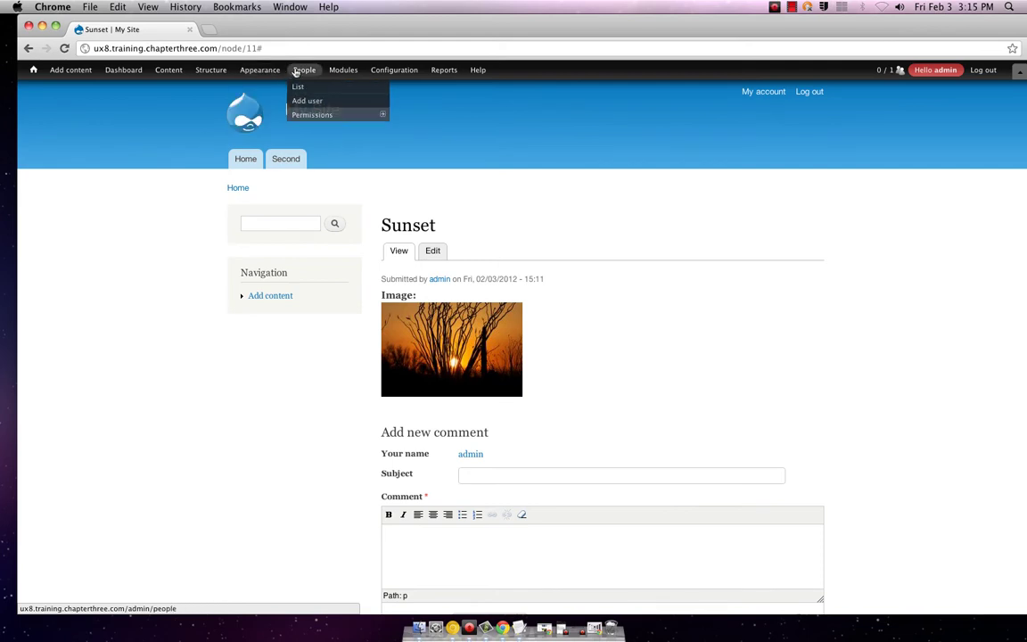
mouse_move(389, 73)
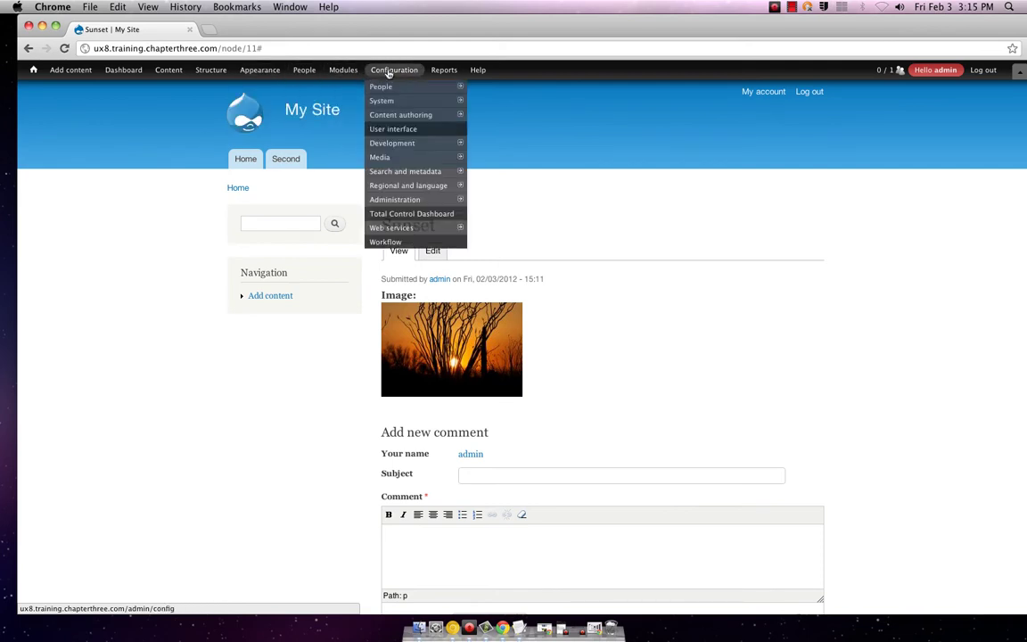
mouse_move(164, 90)
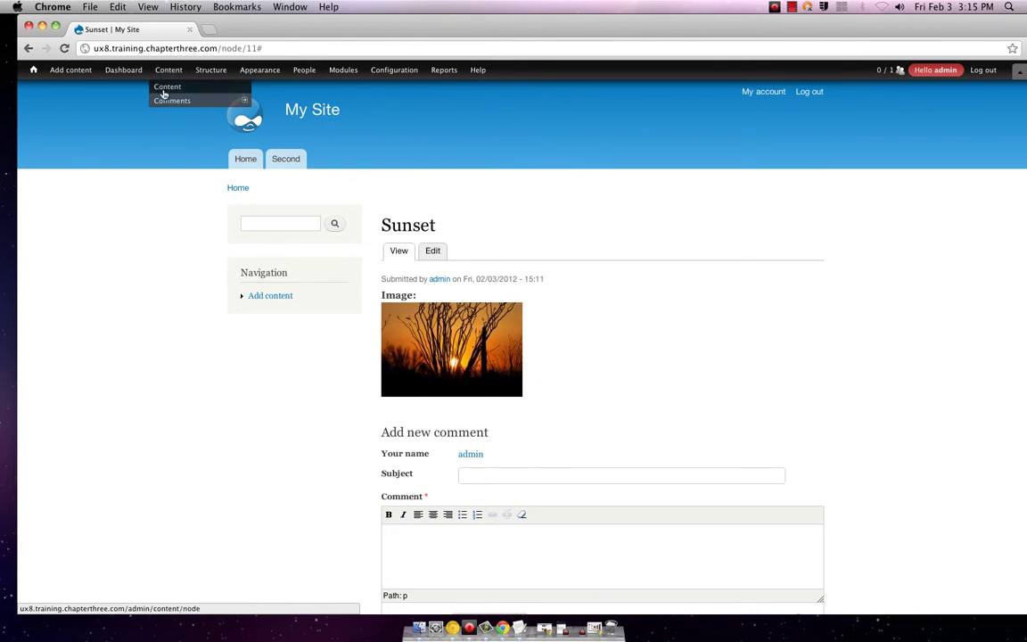
mouse_move(129, 79)
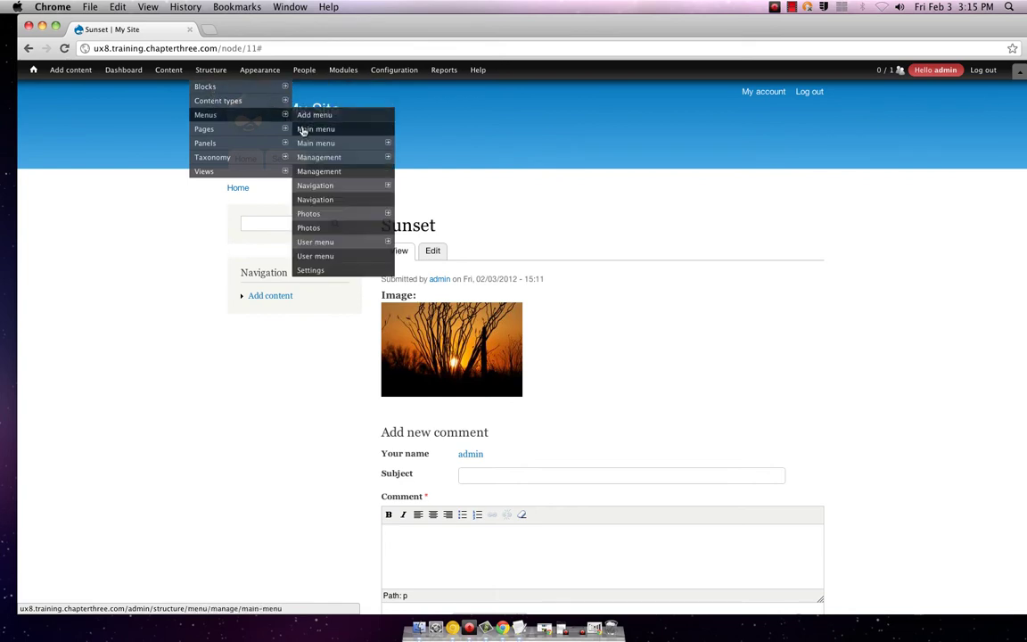
mouse_move(268, 100)
mouse_move(359, 144)
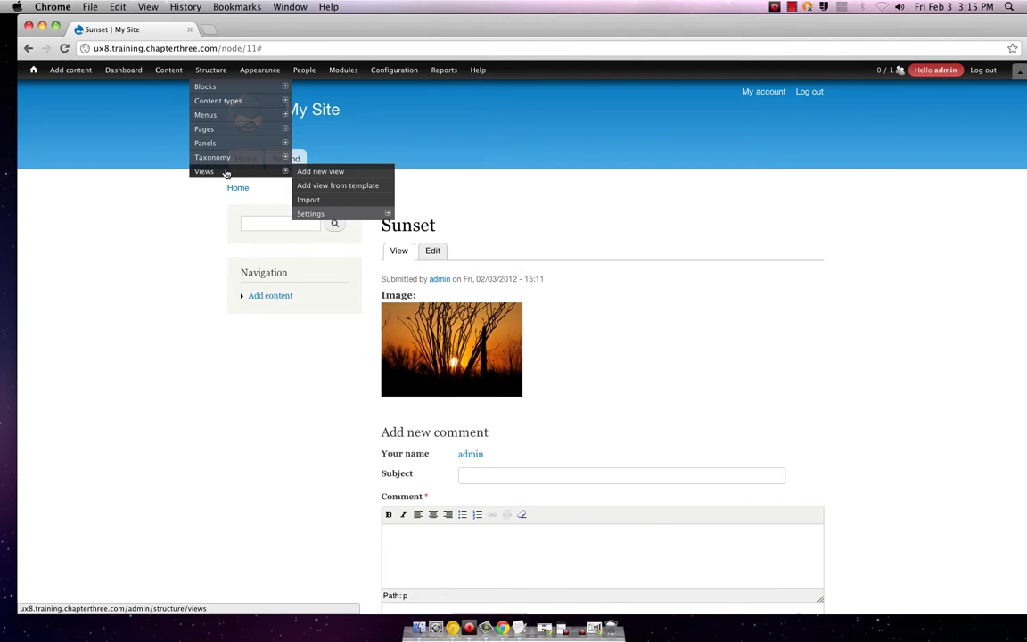
mouse_move(326, 218)
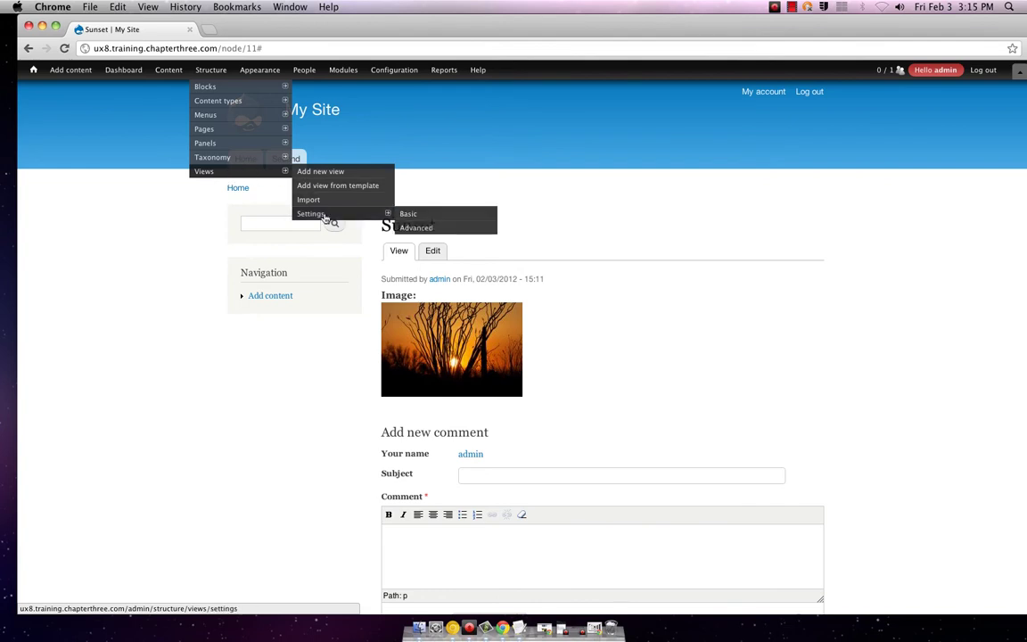
left_click(412, 228)
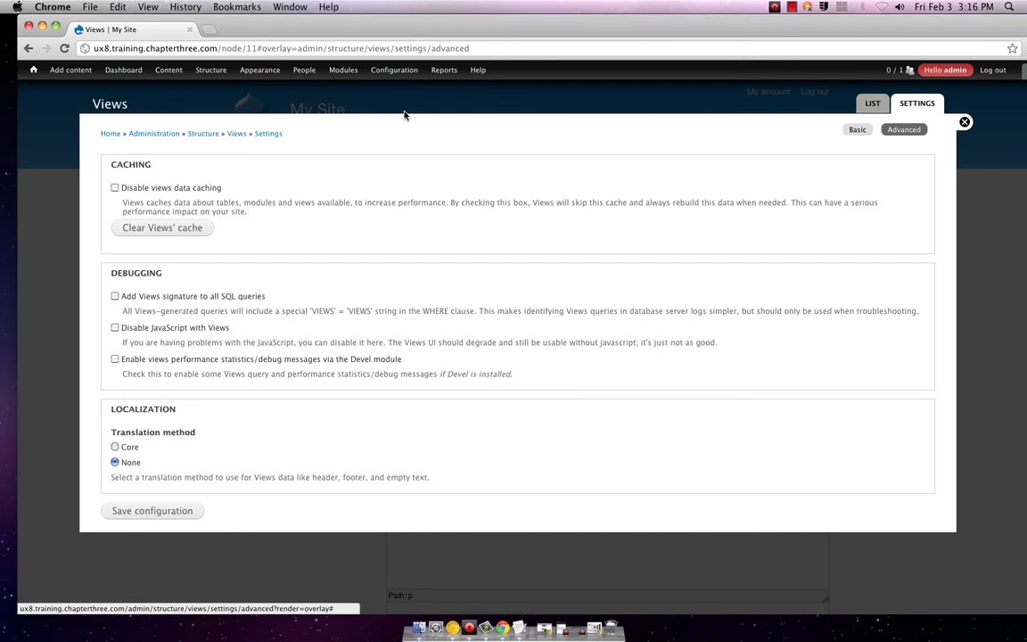
left_click(578, 101)
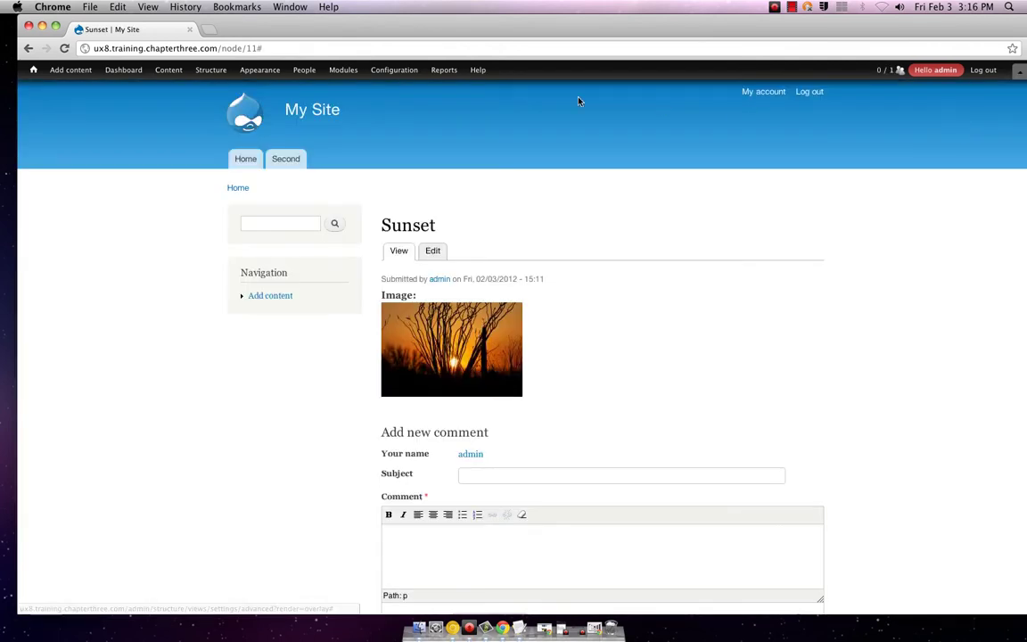
mouse_move(90, 74)
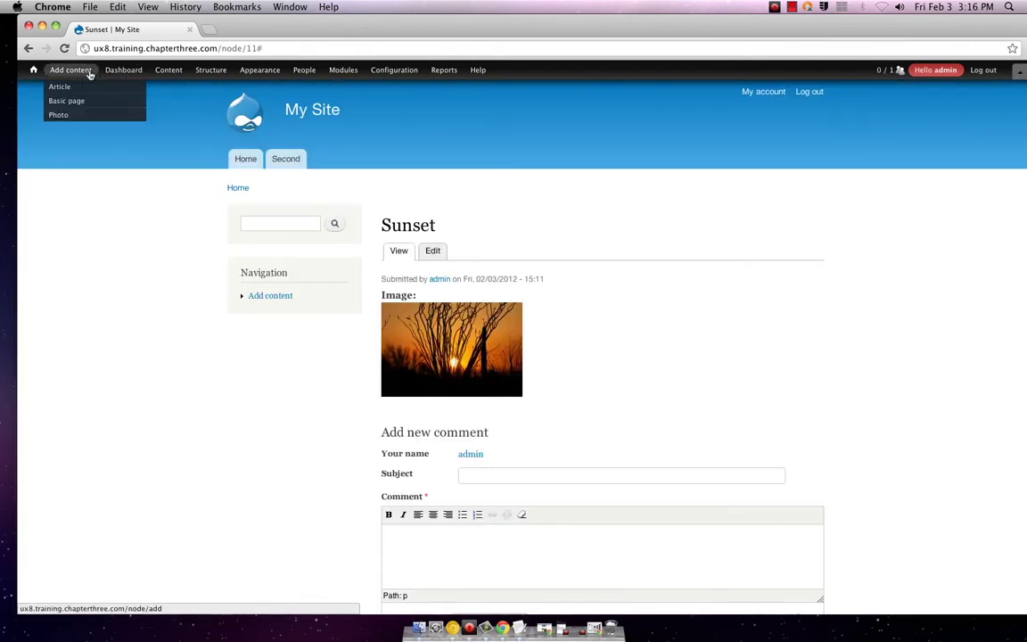
left_click(75, 112)
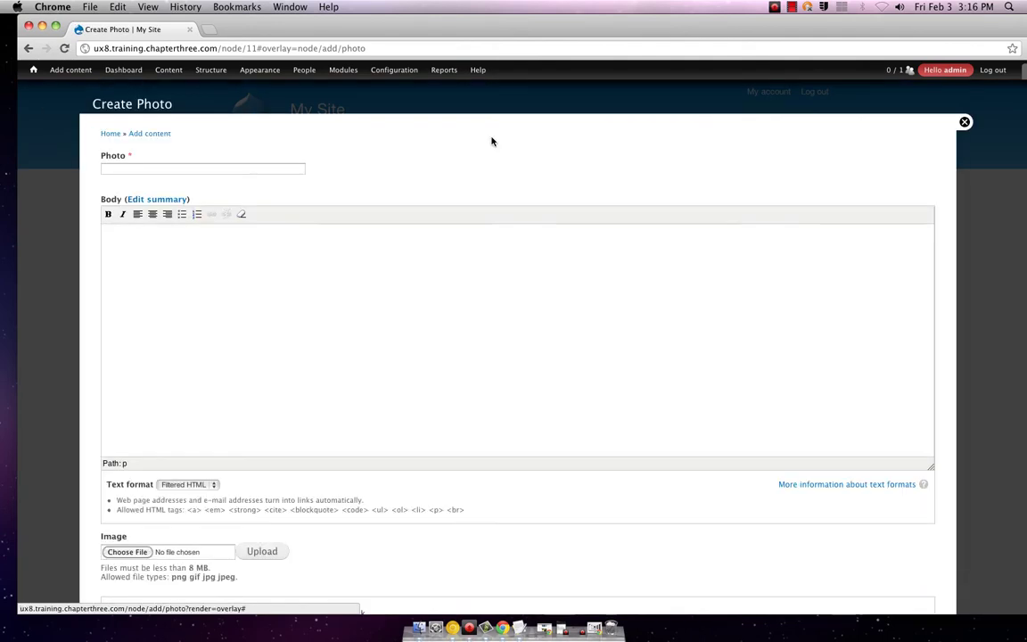
left_click(872, 110)
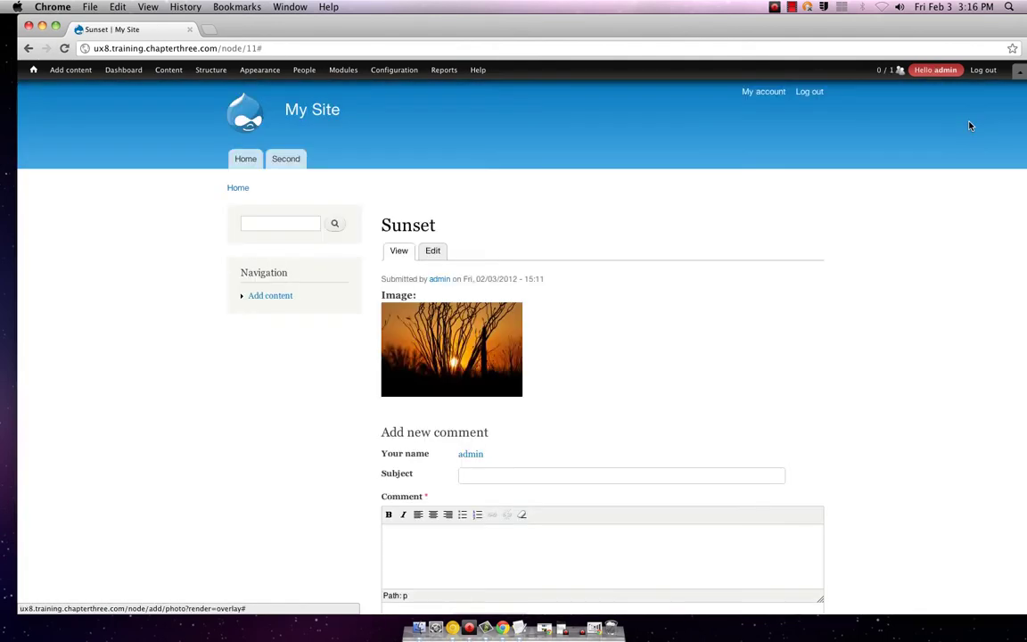
mouse_move(437, 76)
mouse_move(138, 107)
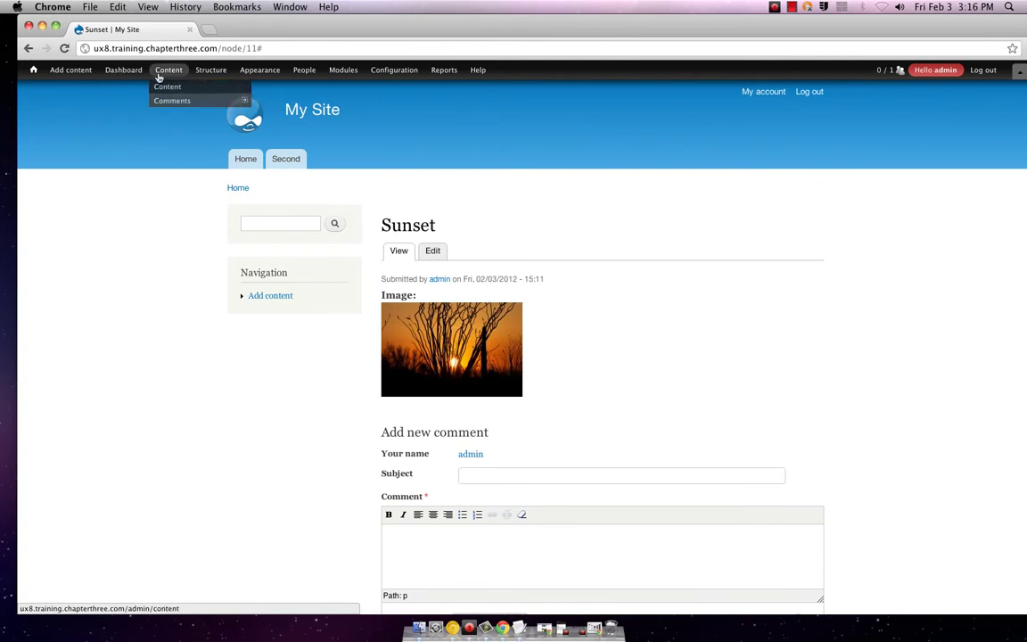
- Open and close the Content list, then scroll the Sunset photo page
left_click(159, 86)
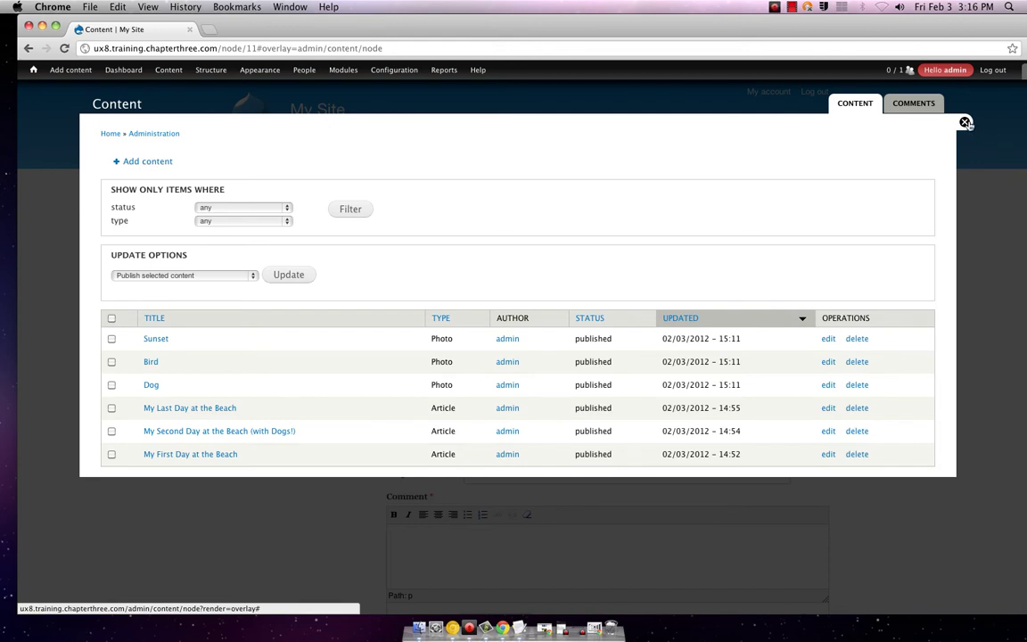
left_click(965, 123)
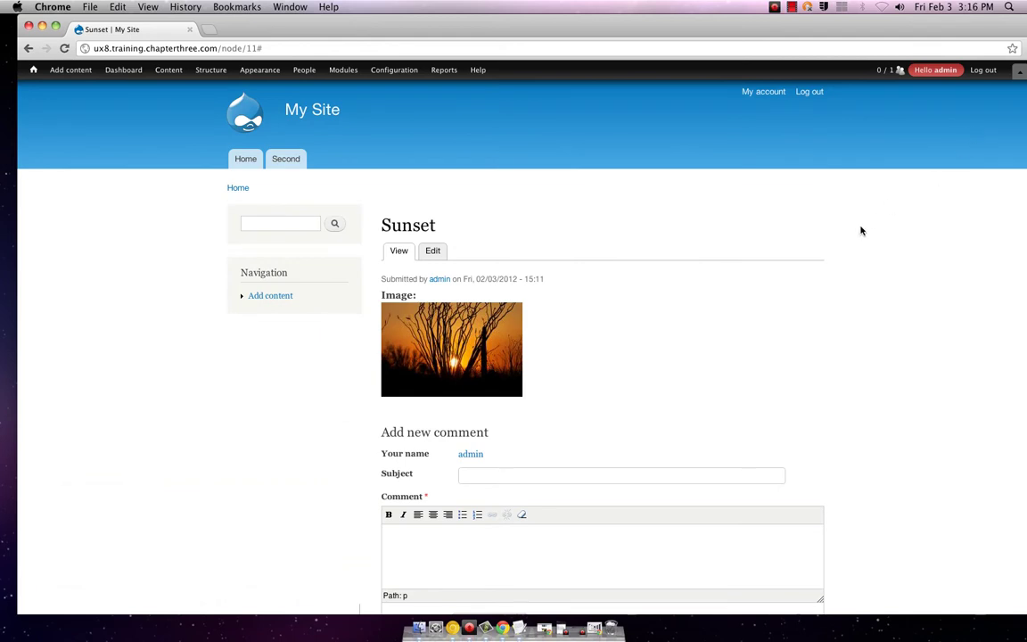
scroll(647, 232, "down", 5)
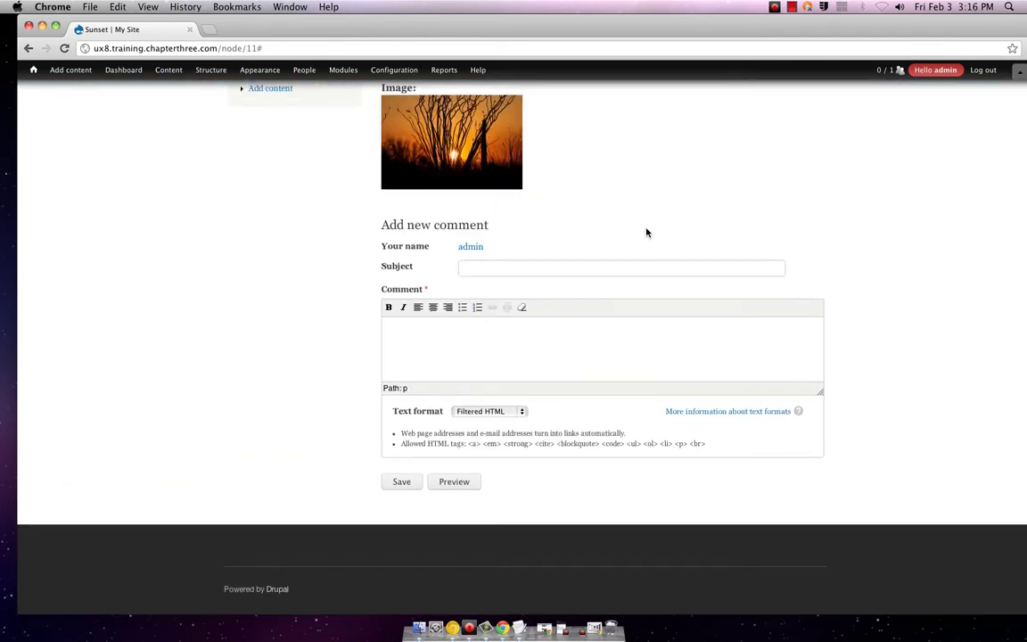
scroll(646, 232, "up", 5)
- Open the Appearance Update status page from the toolbar
mouse_move(260, 70)
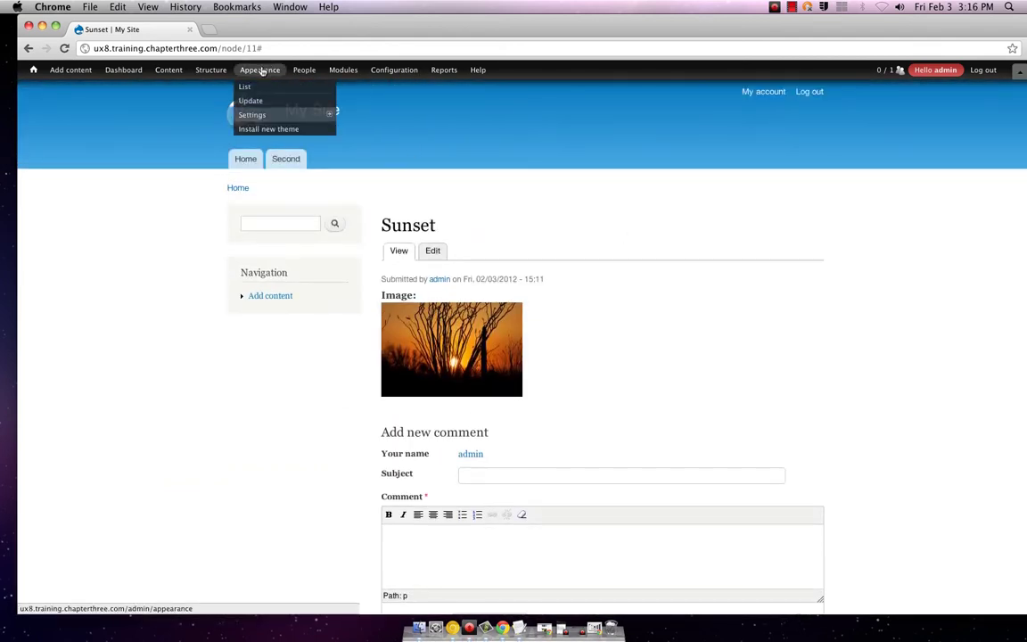
mouse_move(209, 72)
mouse_move(255, 114)
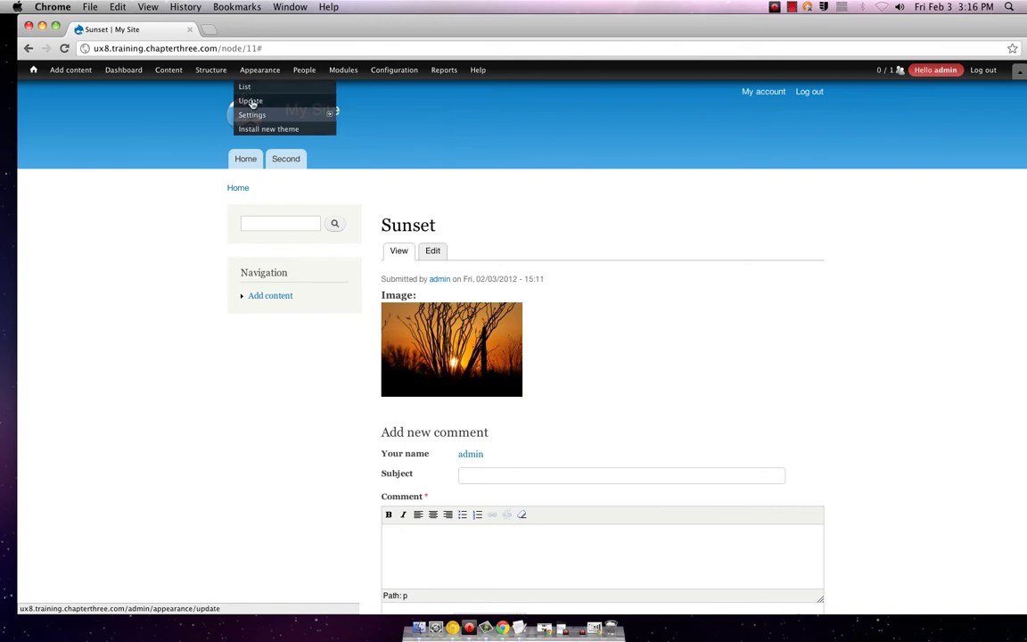
left_click(251, 102)
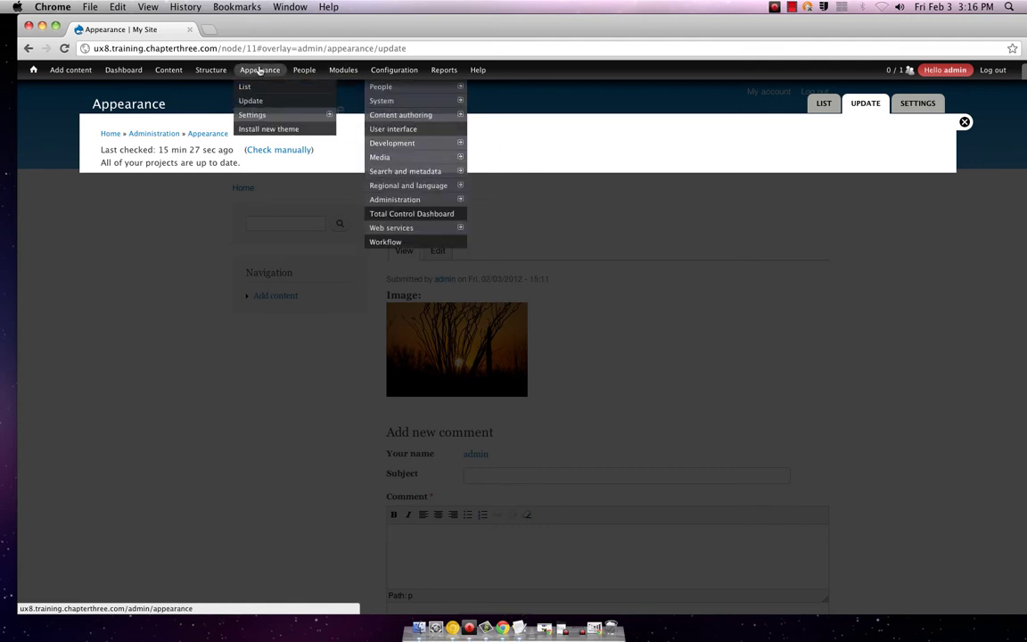
- Open Appearance > List and scroll through the Bartik, Seven, Garland and Stark themes
left_click(253, 88)
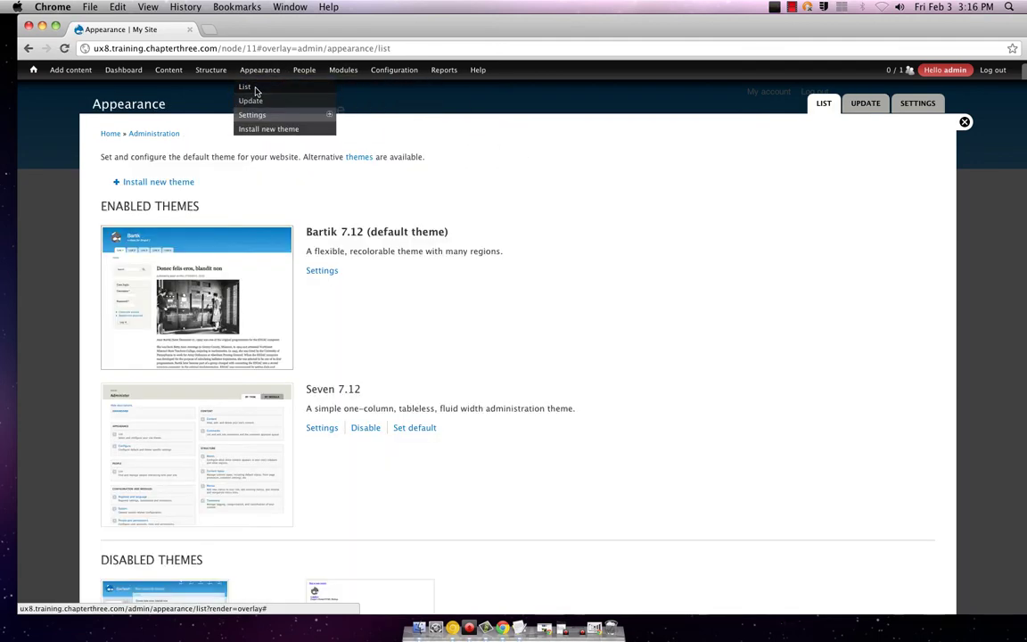
mouse_move(263, 115)
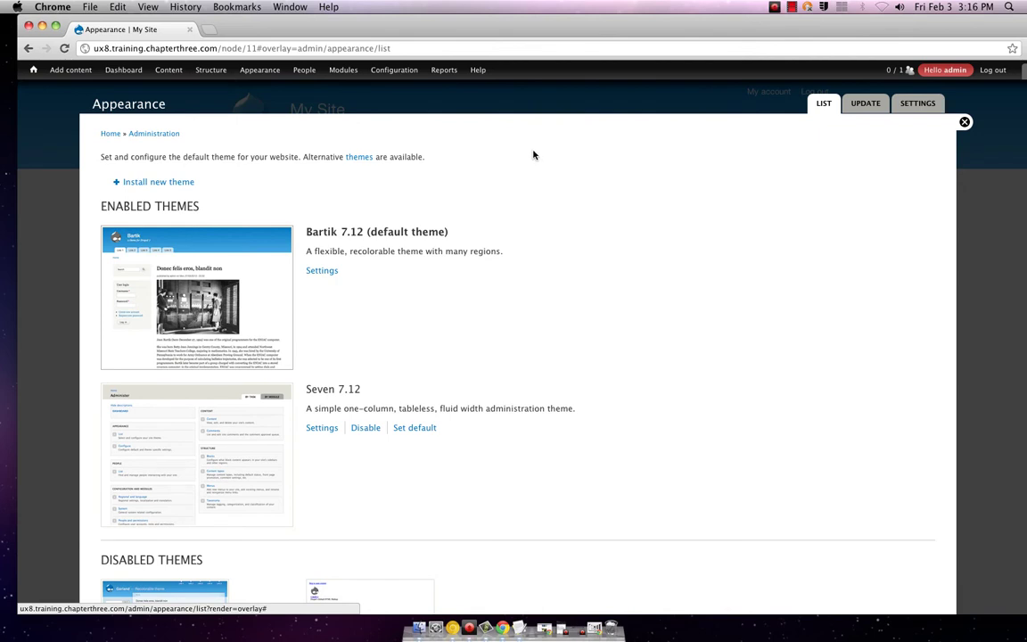
scroll(533, 155, "down", 5)
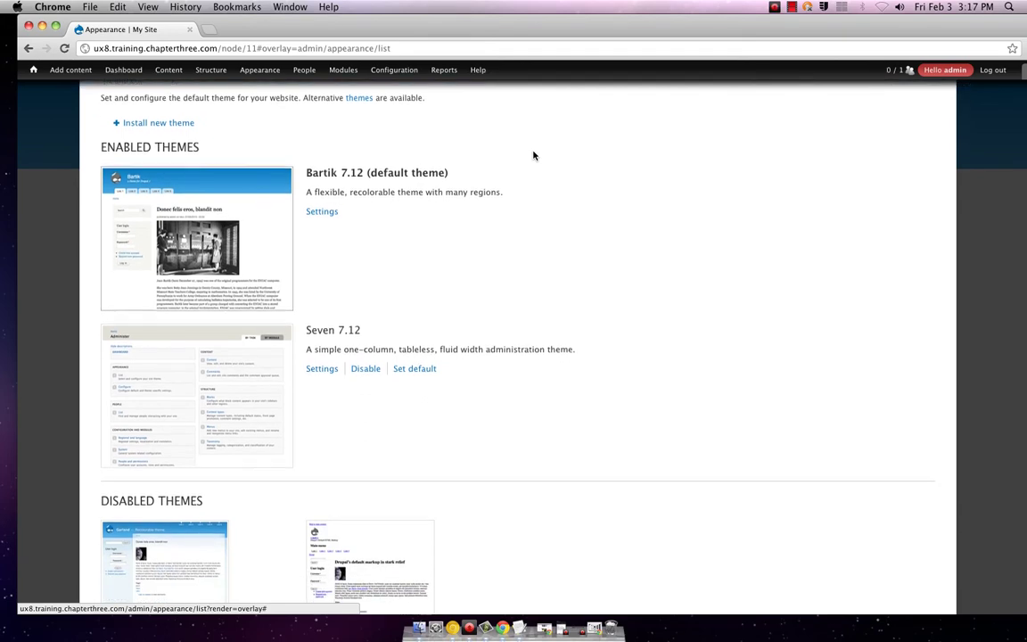
scroll(533, 157, "down", 3)
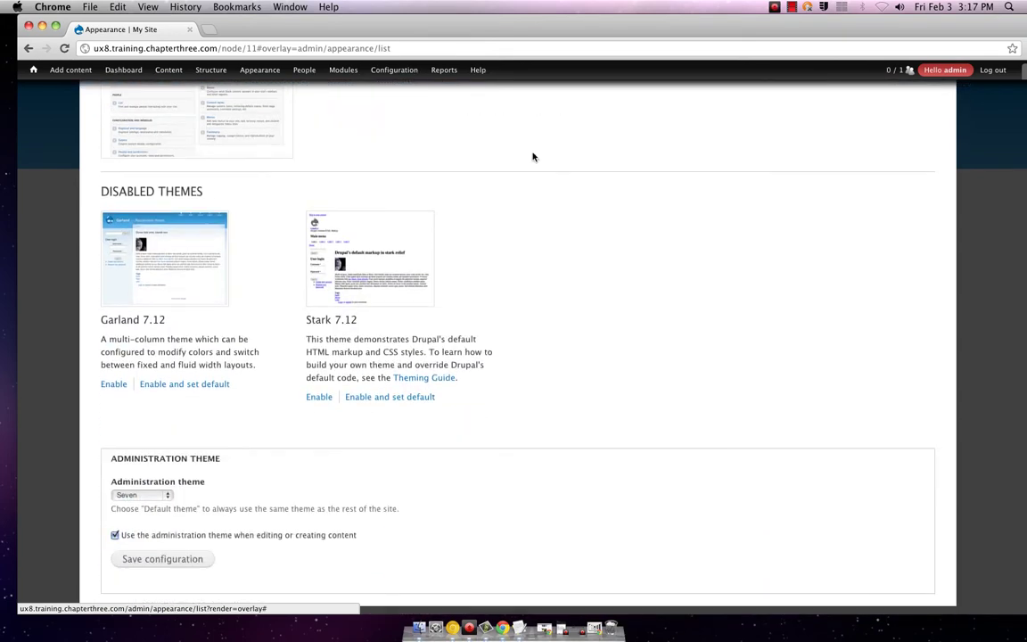
scroll(533, 157, "down", 1)
scroll(534, 156, "up", 9)
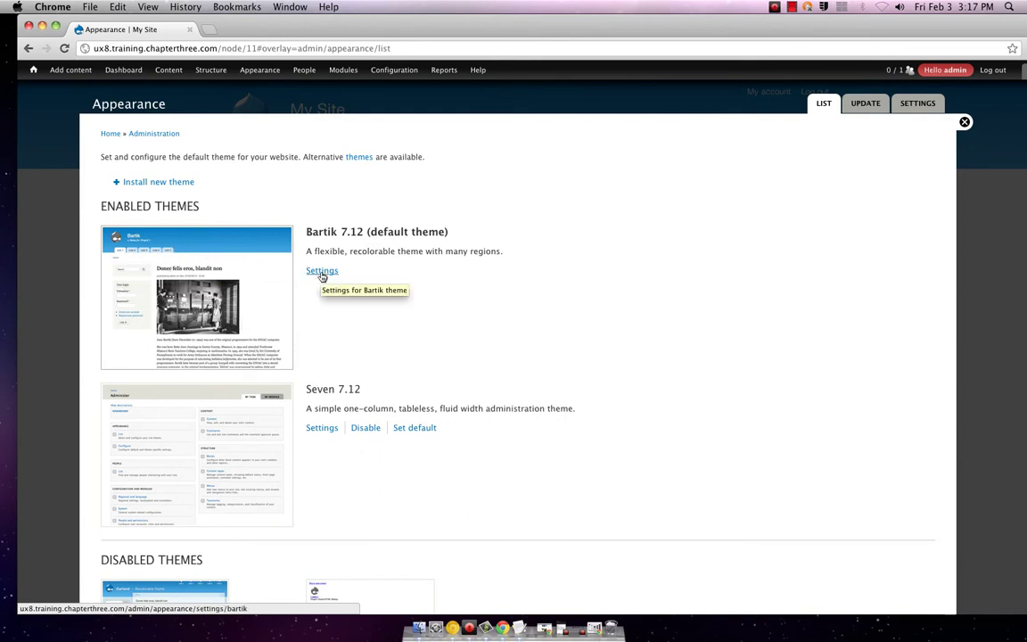
scroll(446, 319, "down", 1)
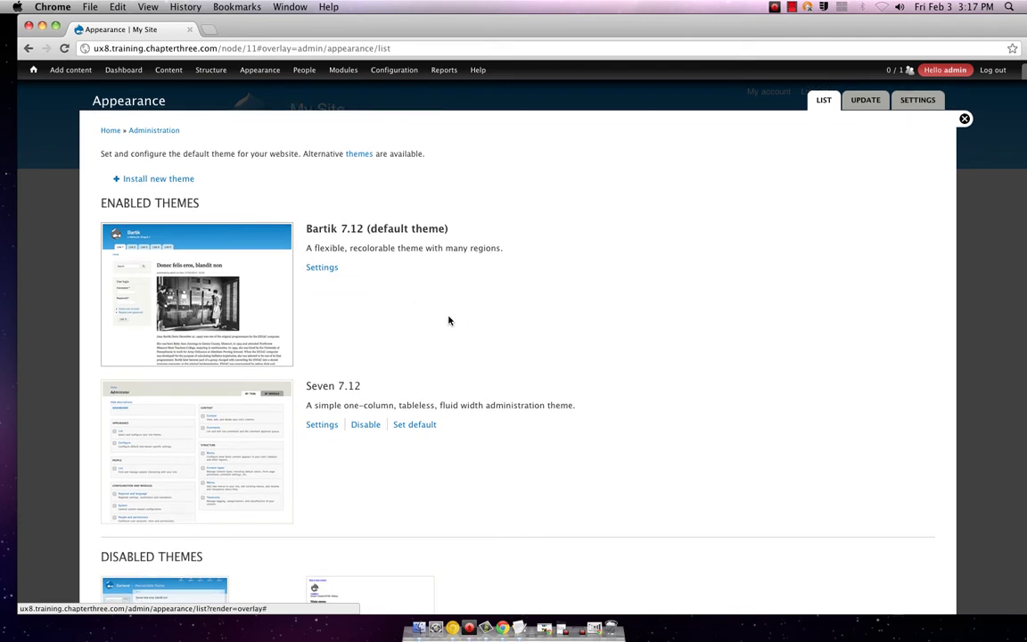
scroll(450, 320, "down", 10)
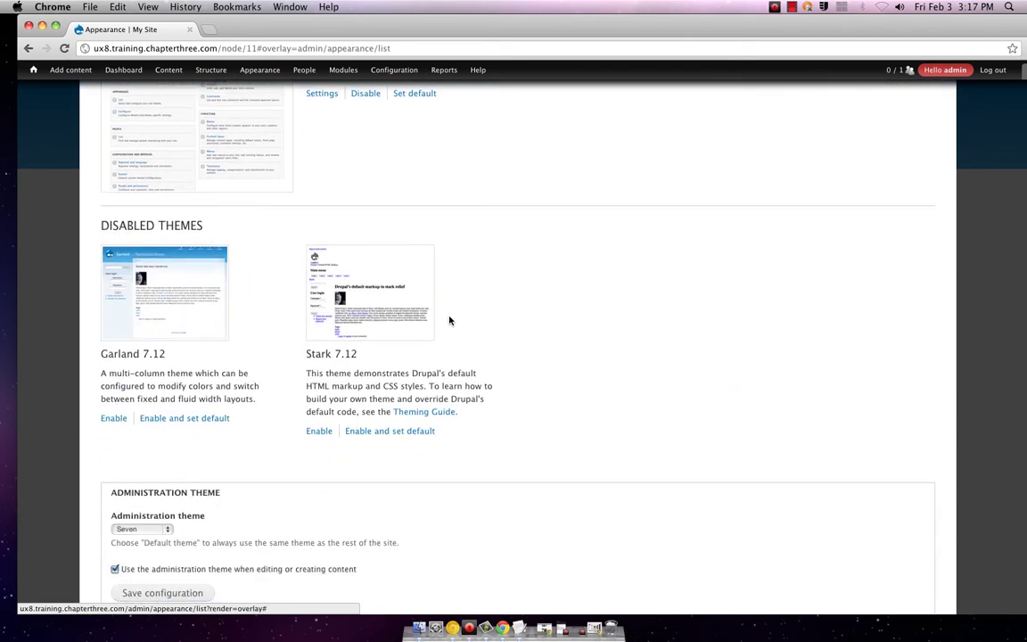
scroll(449, 320, "down", 2)
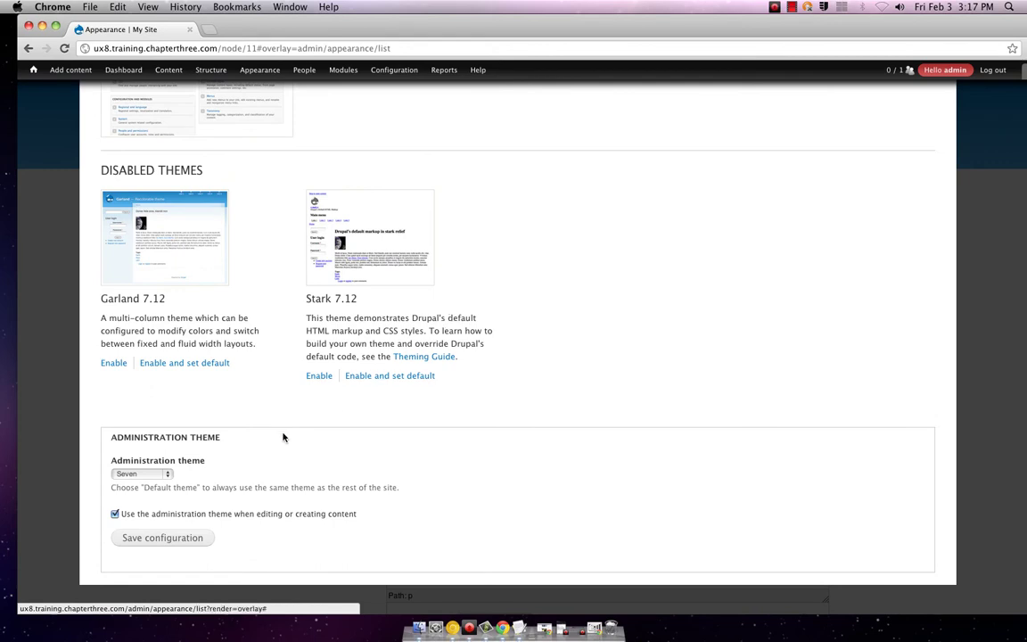
scroll(221, 458, "up", 12)
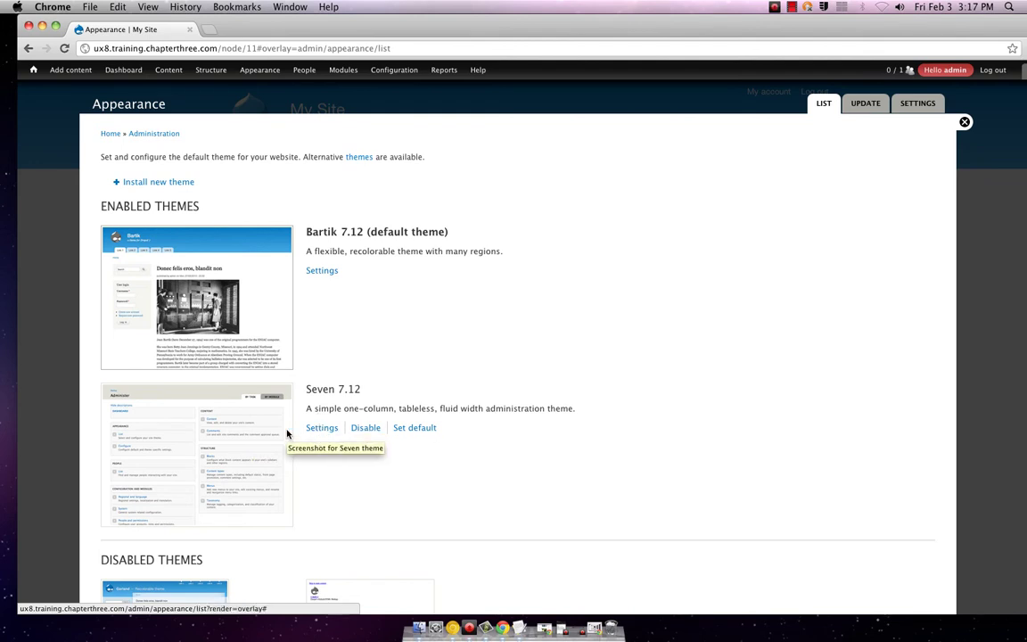
scroll(287, 434, "down", 1)
scroll(287, 433, "down", 4)
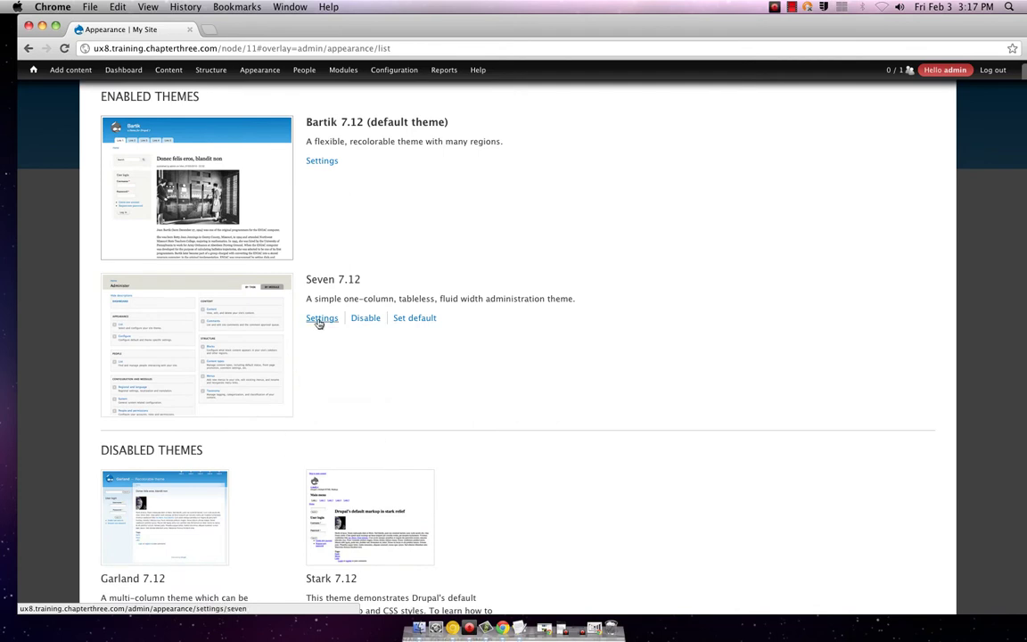
- Open the Seven 7.12 theme settings and scroll through its toggle-display options
left_click(319, 320)
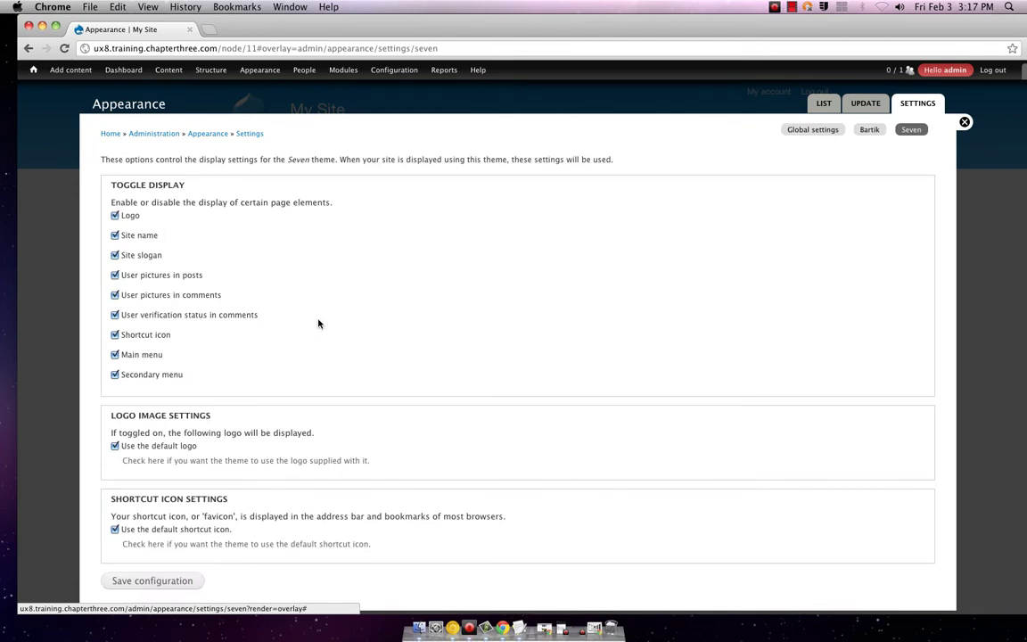
scroll(319, 324, "down", 1)
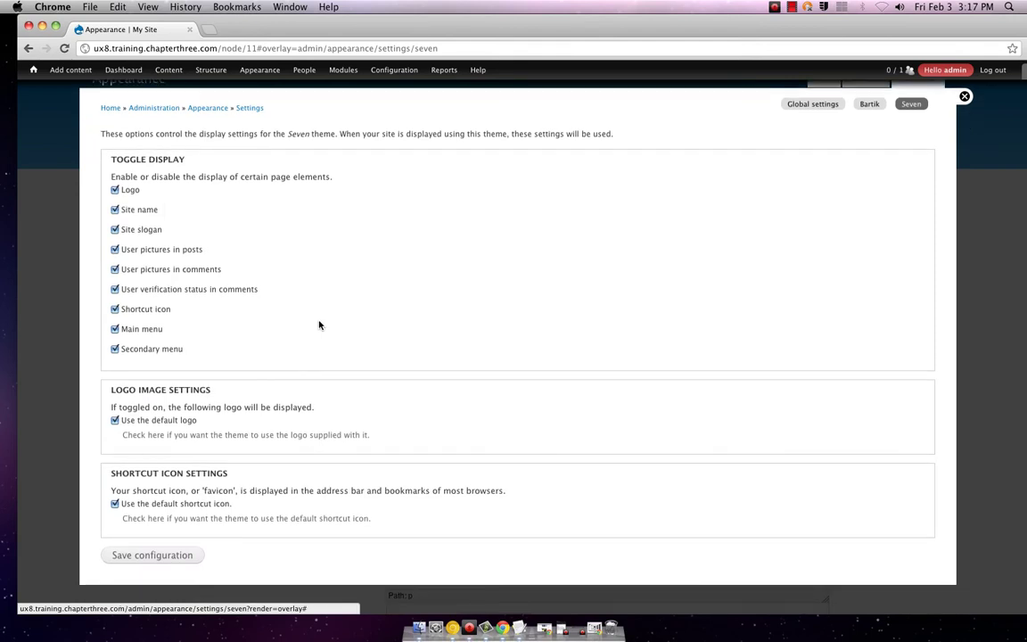
scroll(319, 326, "up", 1)
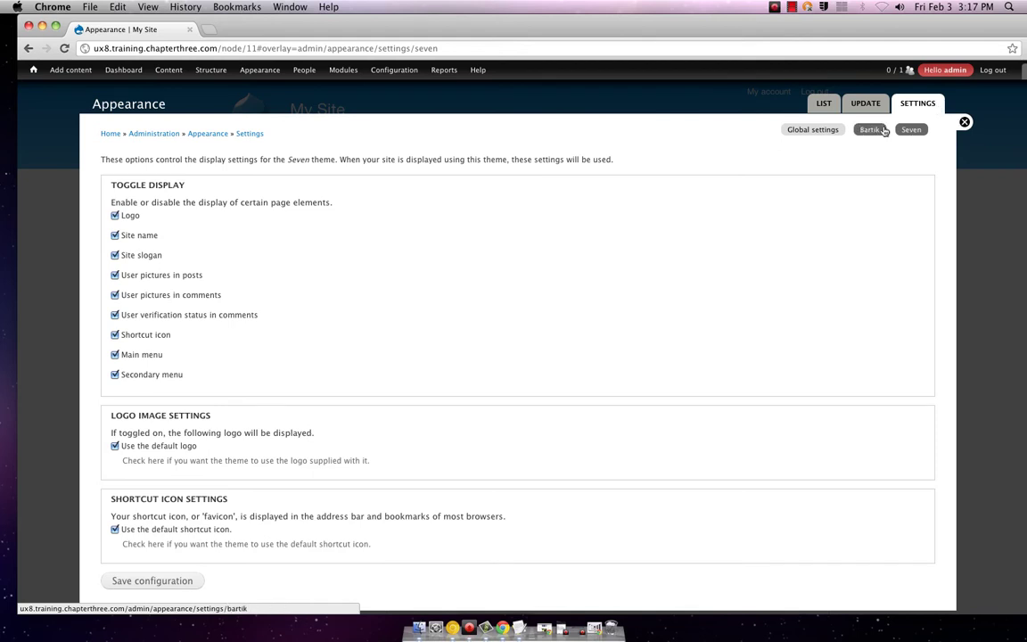
- Go to Configuration > Media > Image toolkit, passing through the File system settings
left_click(963, 123)
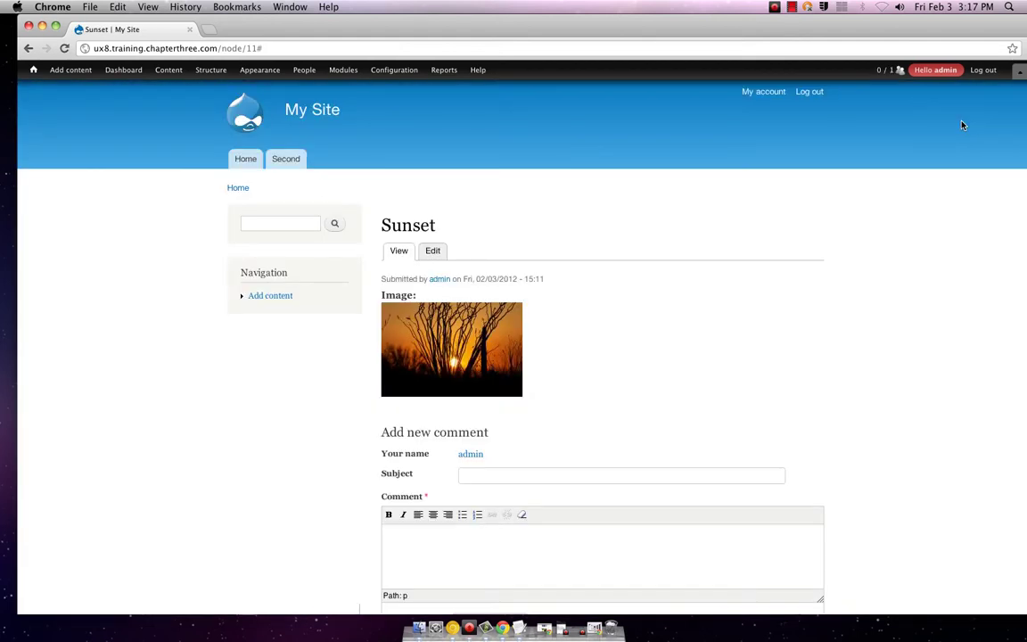
mouse_move(378, 73)
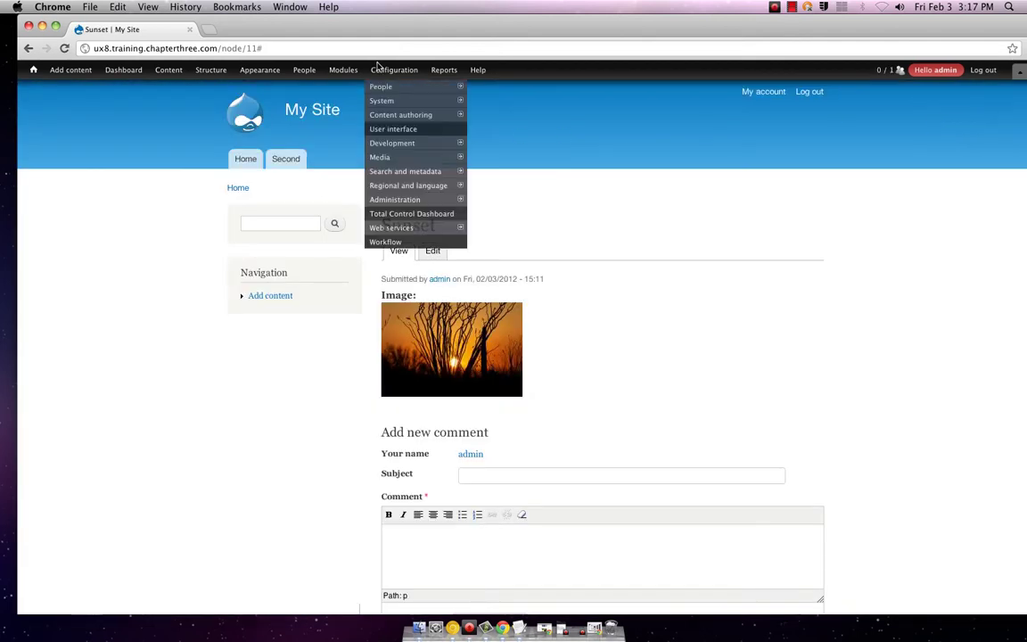
mouse_move(457, 157)
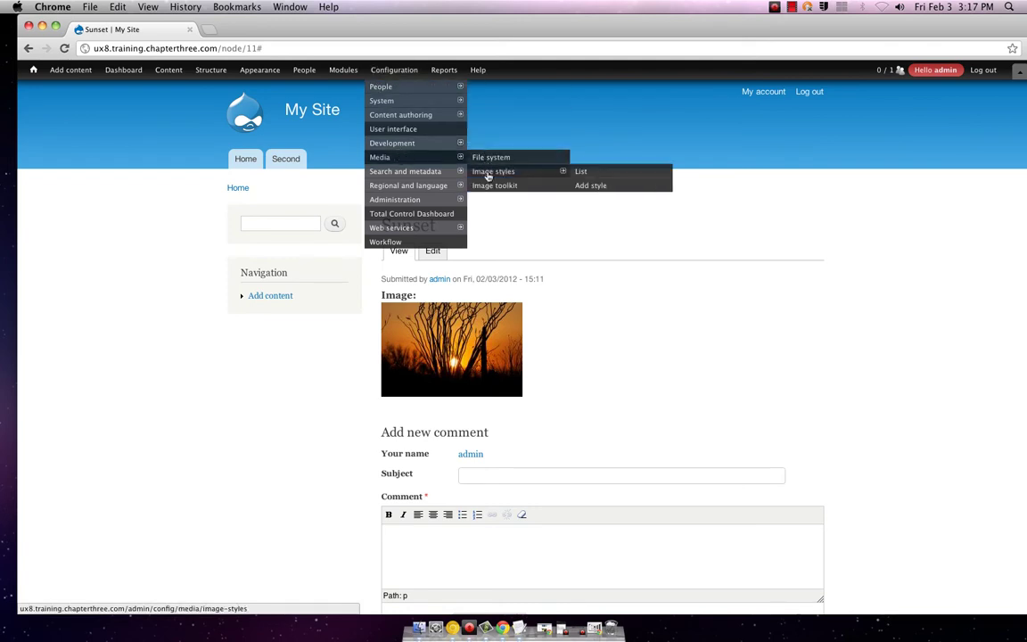
left_click(489, 160)
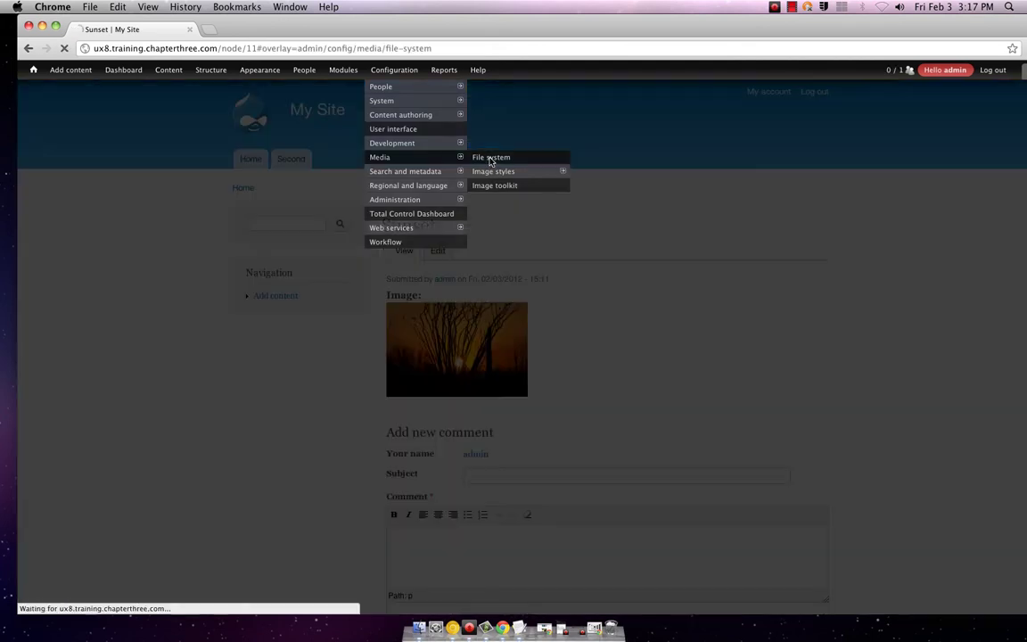
mouse_move(389, 99)
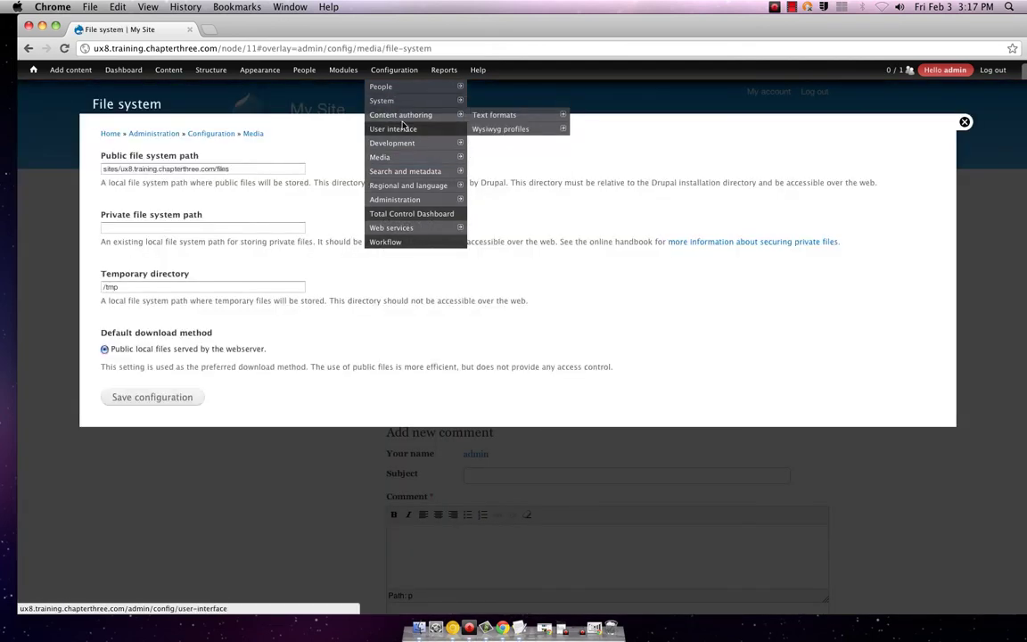
mouse_move(450, 157)
mouse_move(482, 172)
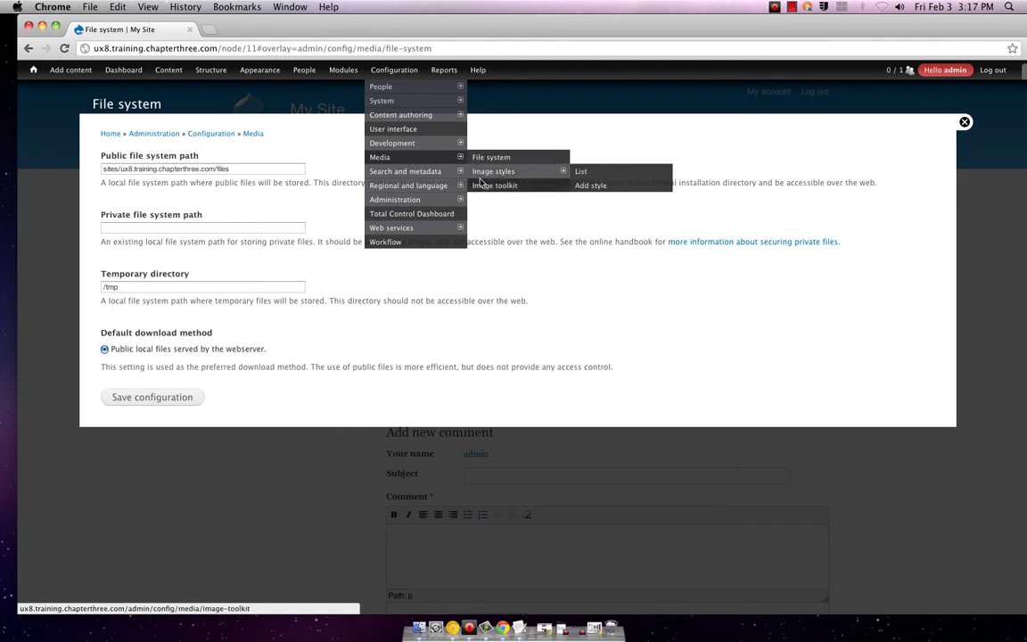
left_click(484, 186)
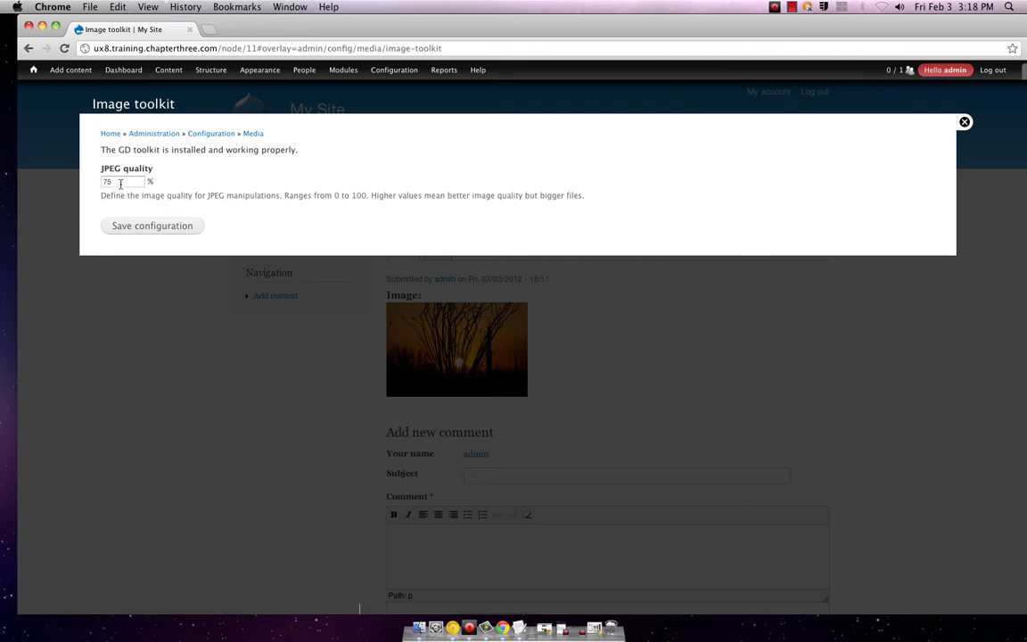
- Change JPEG quality from 75 to 50 and save the configuration
double_click(121, 182)
left_click_drag(121, 182, 71, 181)
type("50")
left_click(133, 227)
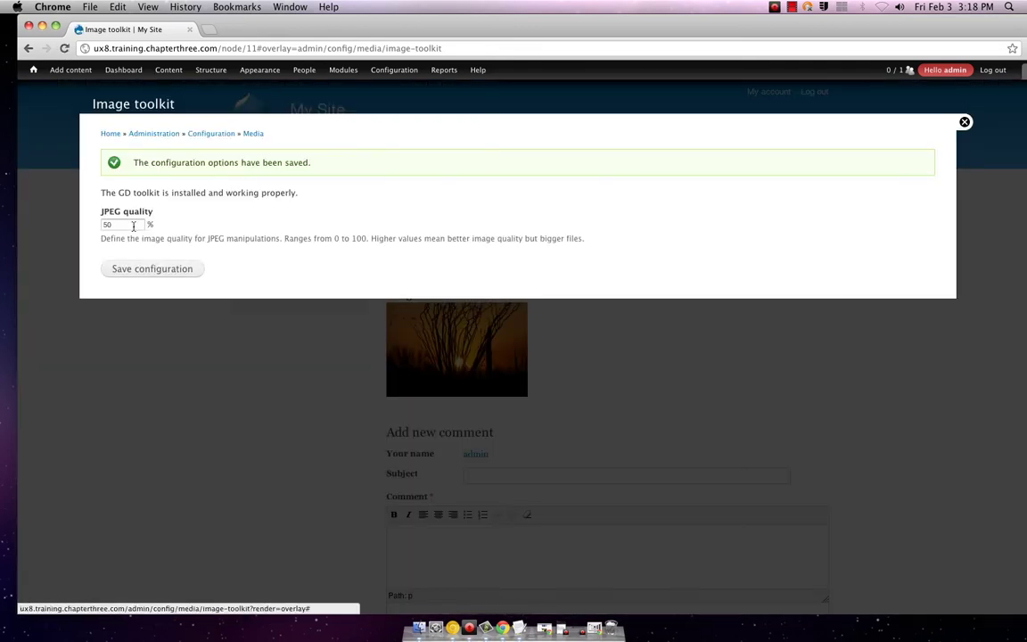
- Save the image toolkit settings again and close them back to the Sunset photo page
left_click(163, 271)
left_click(964, 122)
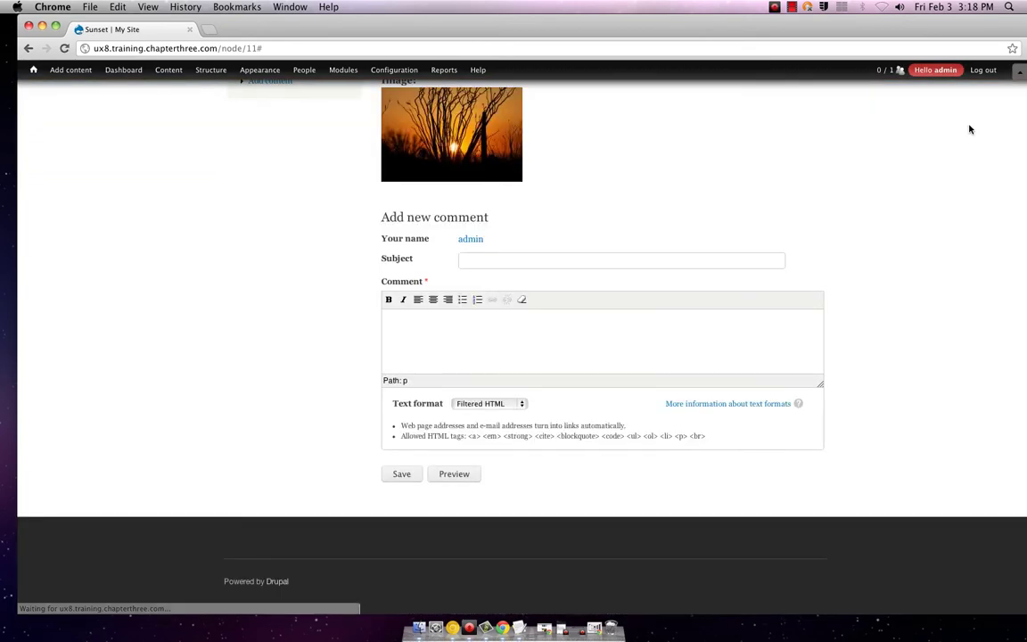
scroll(779, 154, "up", 5)
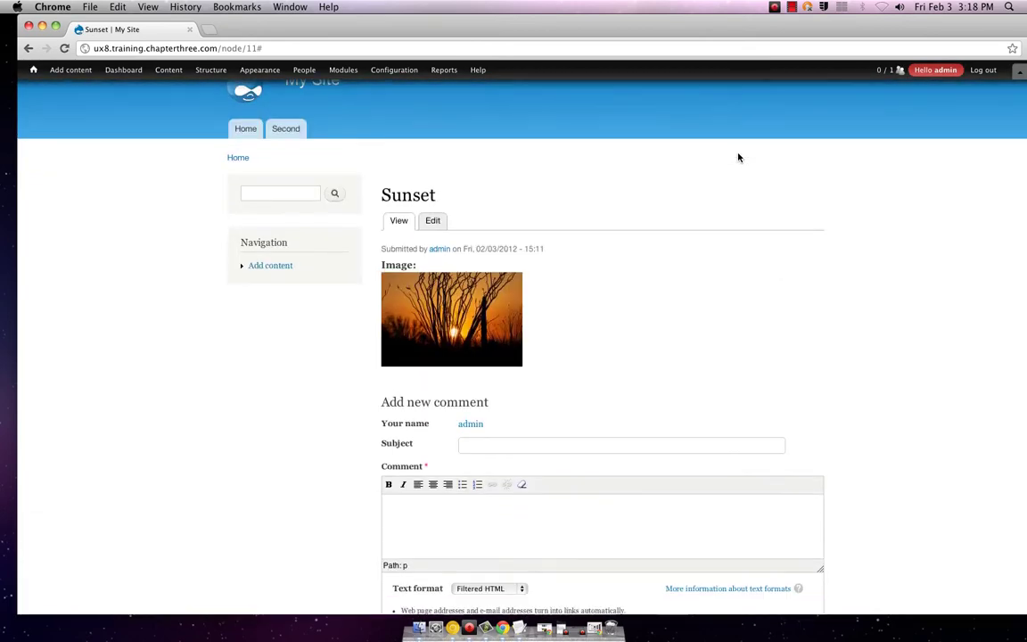
scroll(738, 158, "down", 4)
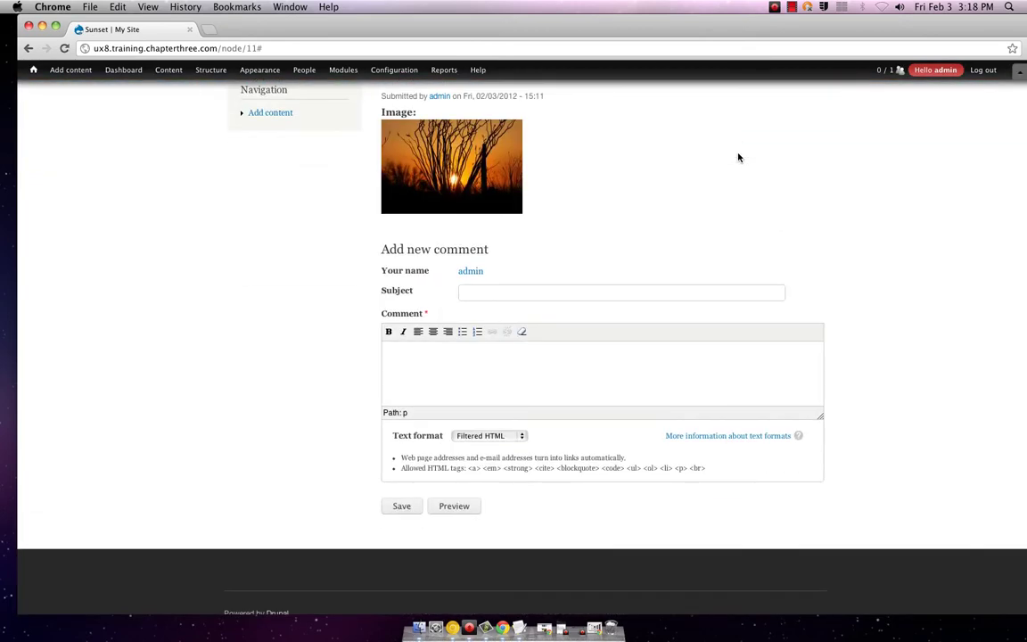
scroll(738, 158, "up", 3)
scroll(461, 380, "down", 3)
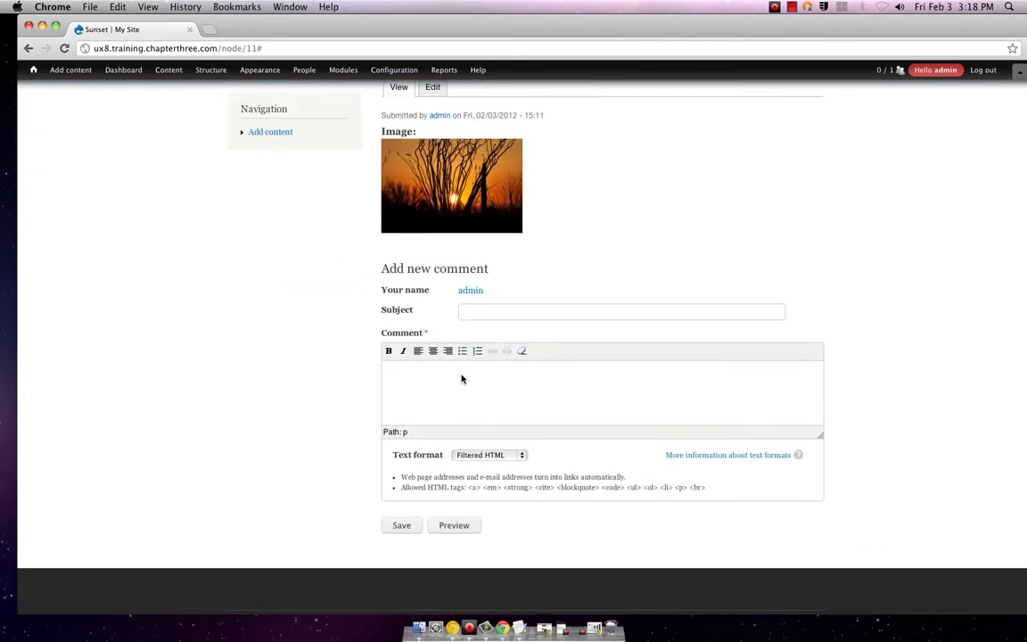
scroll(461, 375, "up", 3)
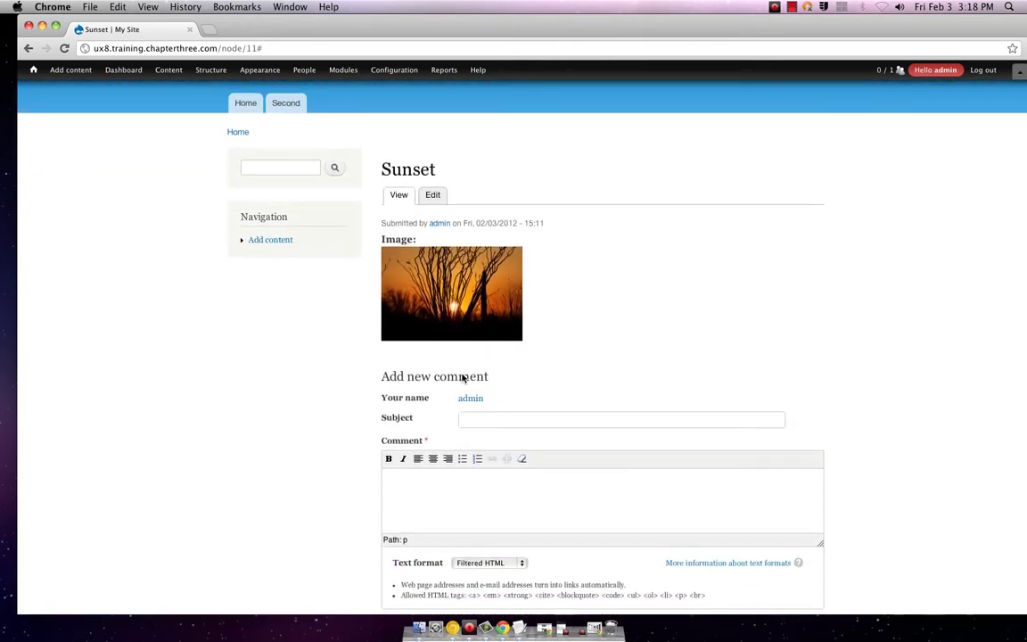
mouse_move(353, 75)
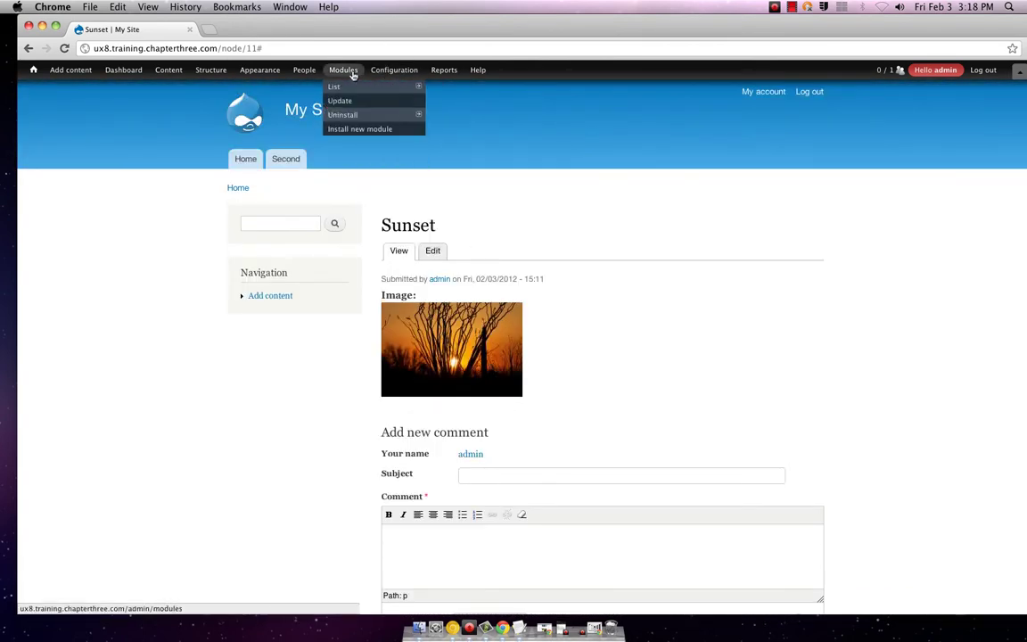
mouse_move(384, 76)
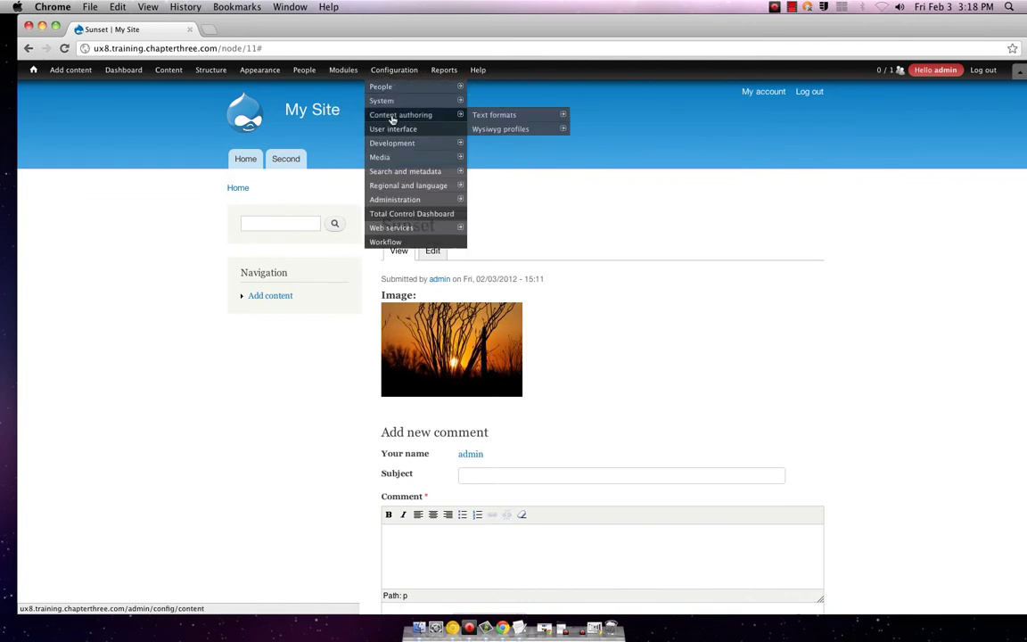
mouse_move(390, 158)
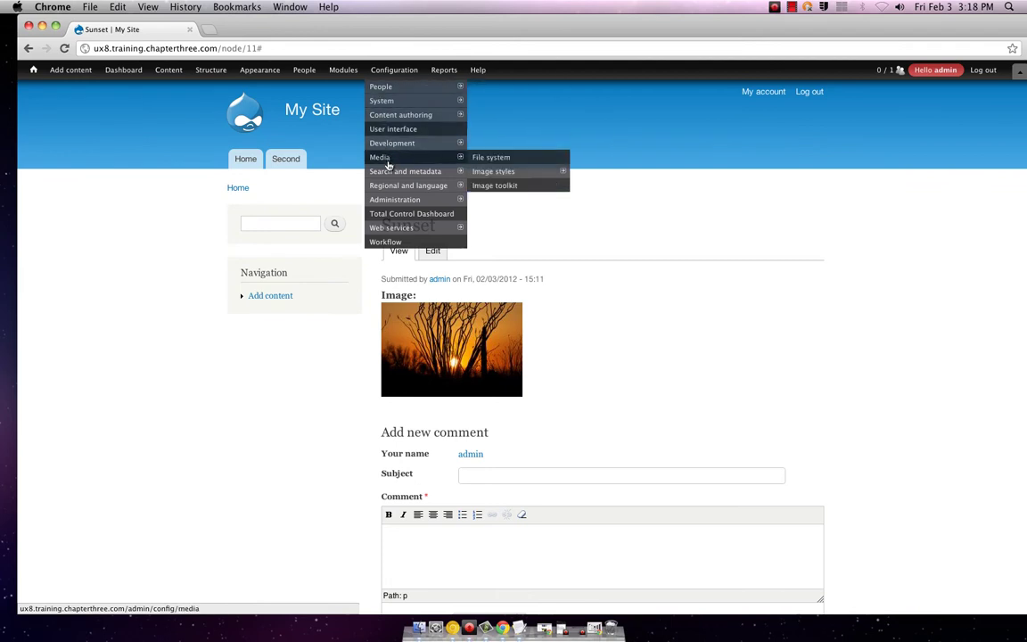
- Add an image style named 'custom', fixing the name to lowercase after the error
mouse_move(527, 169)
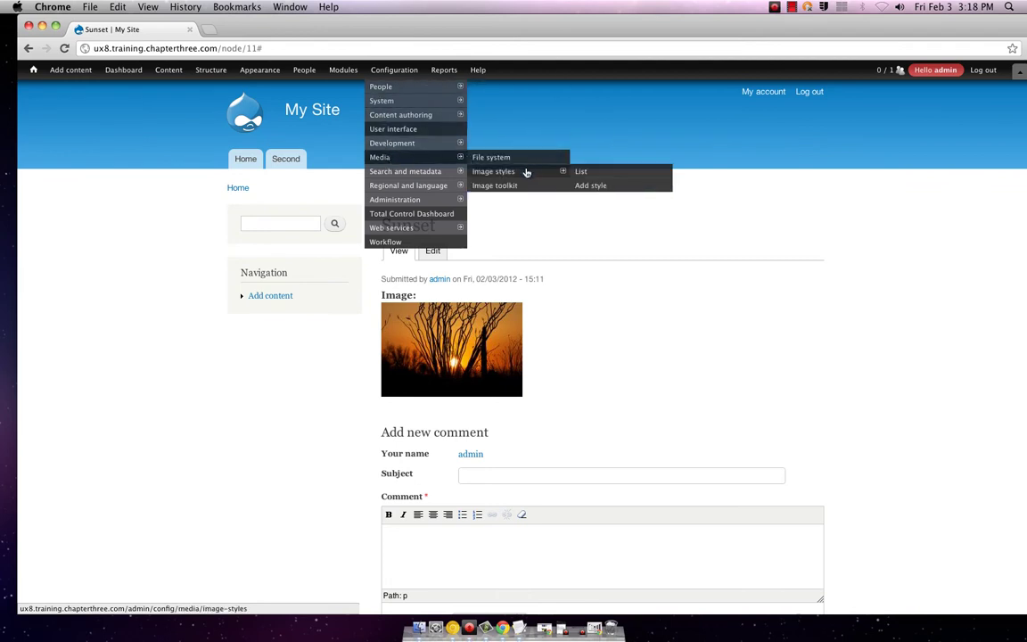
left_click(582, 172)
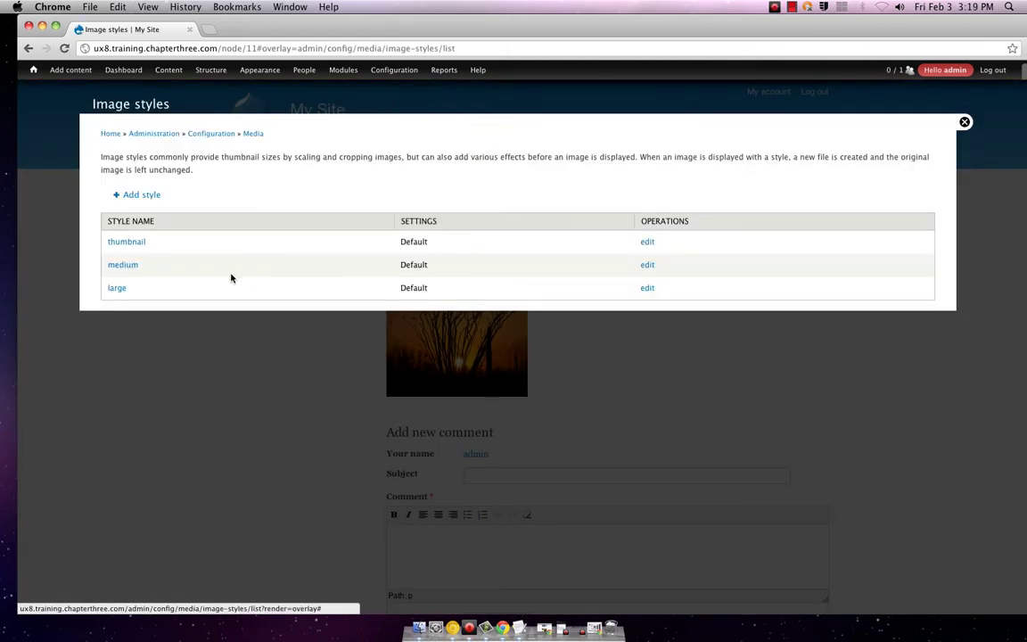
left_click(136, 197)
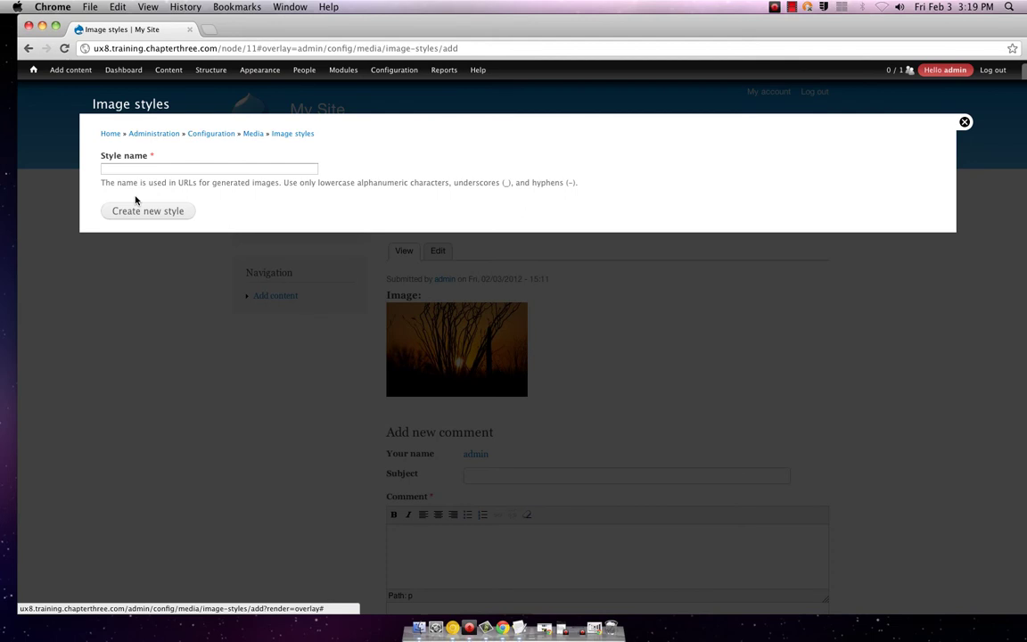
left_click(139, 169)
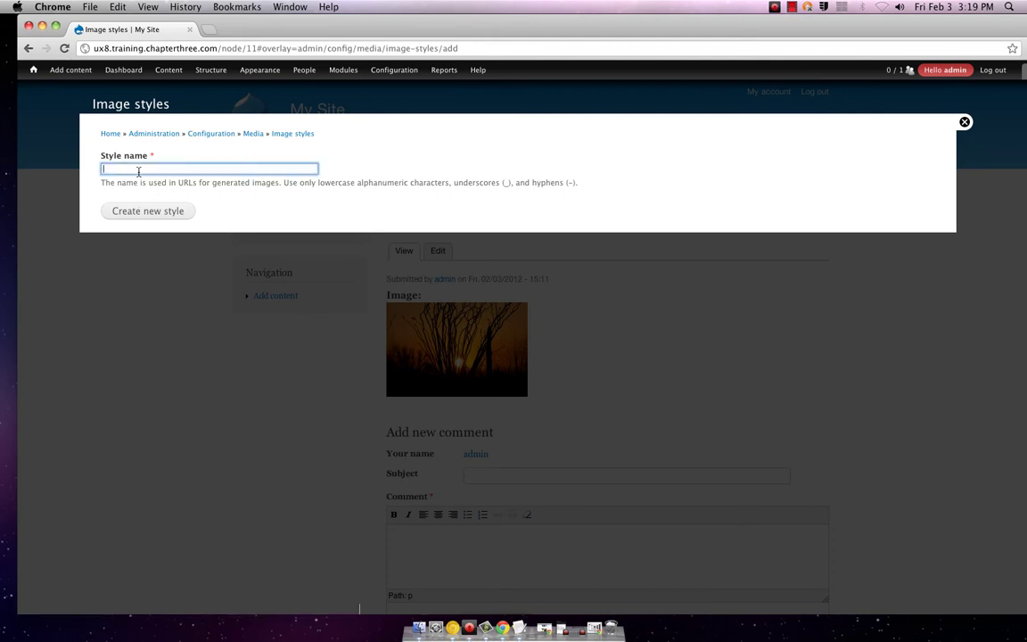
type("custom")
key("Return")
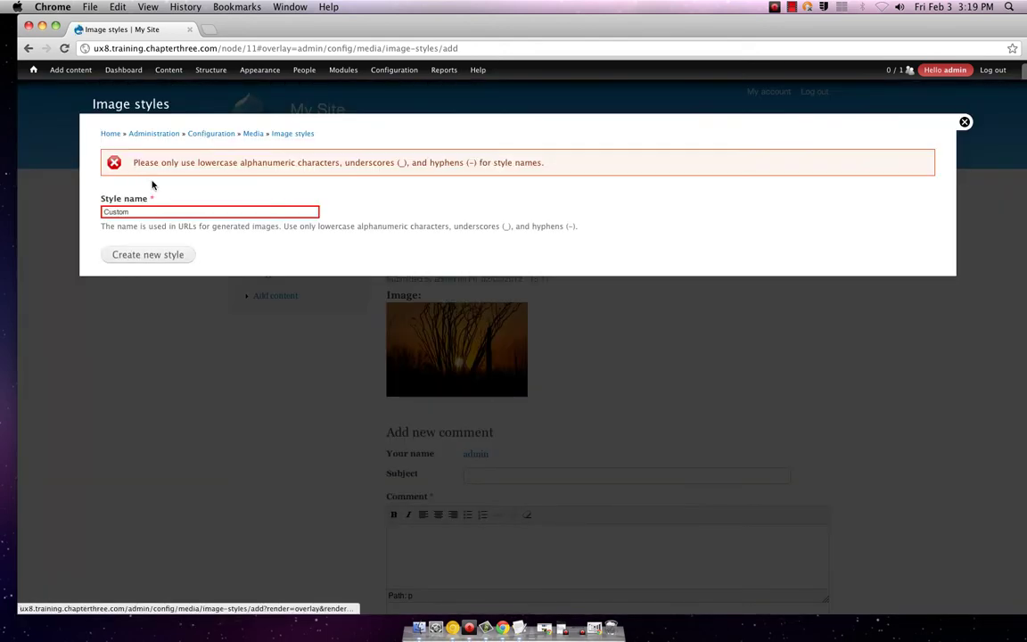
left_click(106, 213)
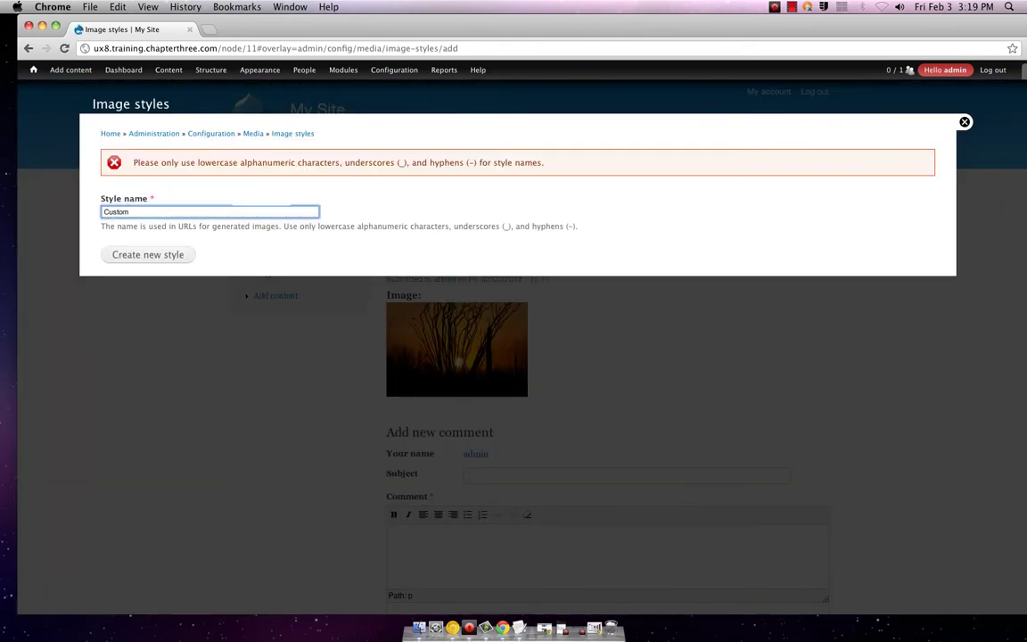
key("BackSpace")
type("c")
left_click(137, 256)
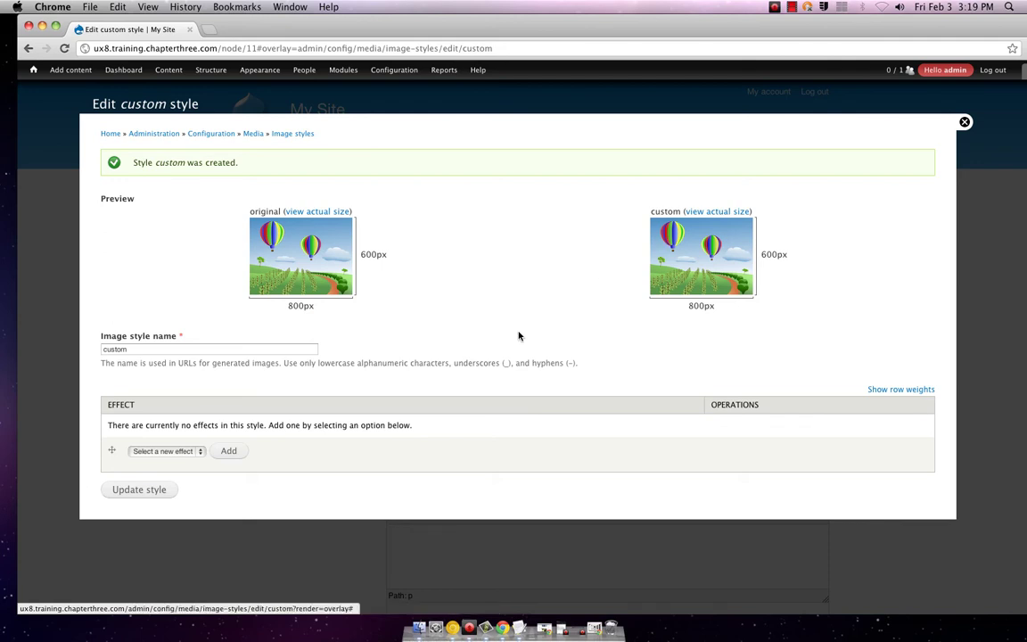
- Dismiss the effect list, view the custom sample at actual size, then close the Chrome window
left_click(203, 452)
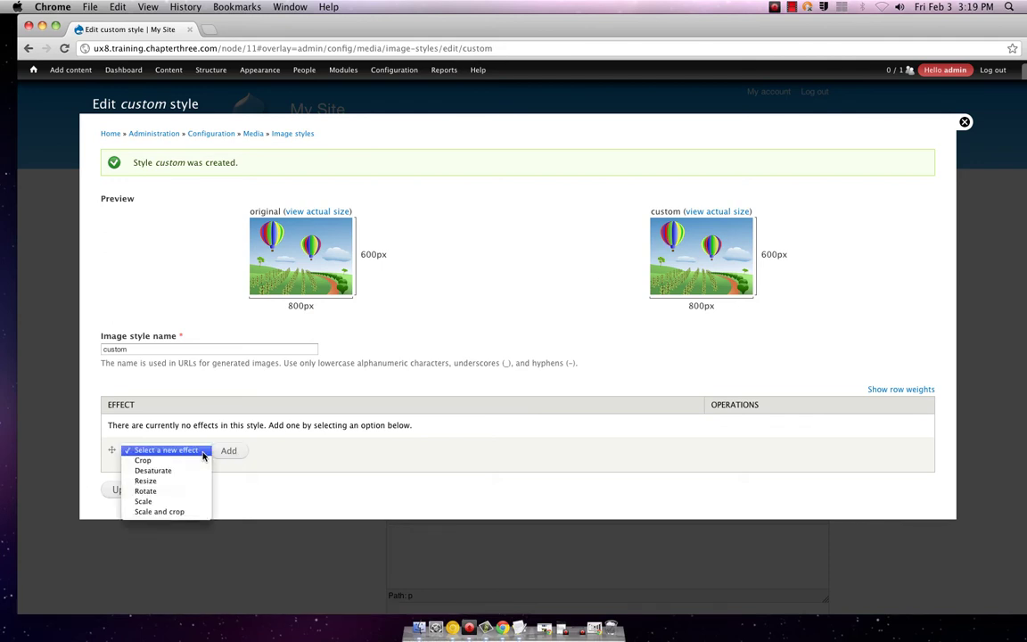
left_click(686, 299)
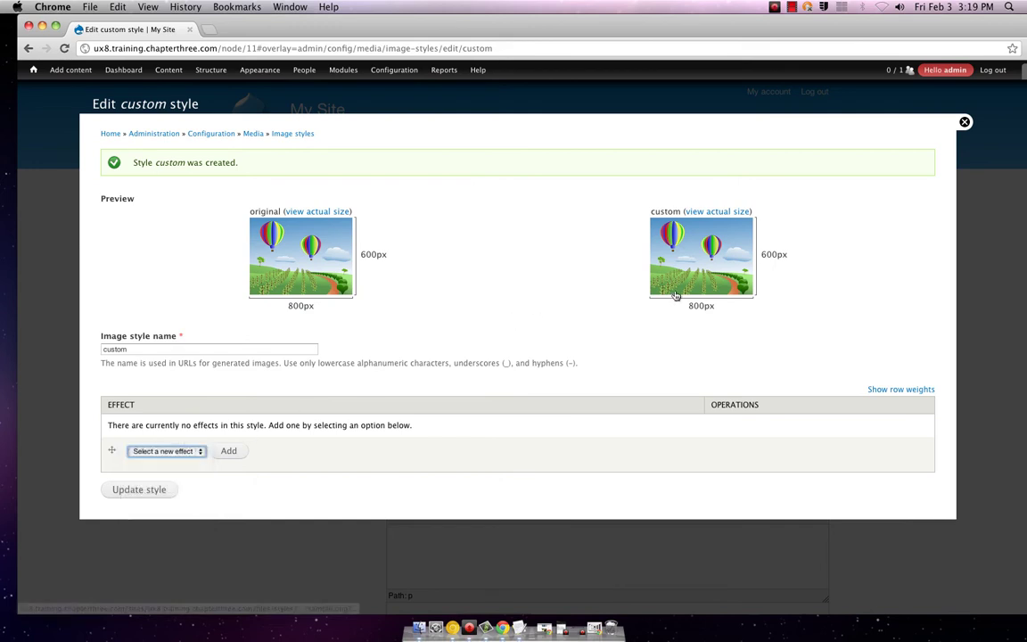
mouse_move(676, 294)
left_mouse_down()
mouse_move(741, 284)
mouse_move(694, 294)
left_mouse_up()
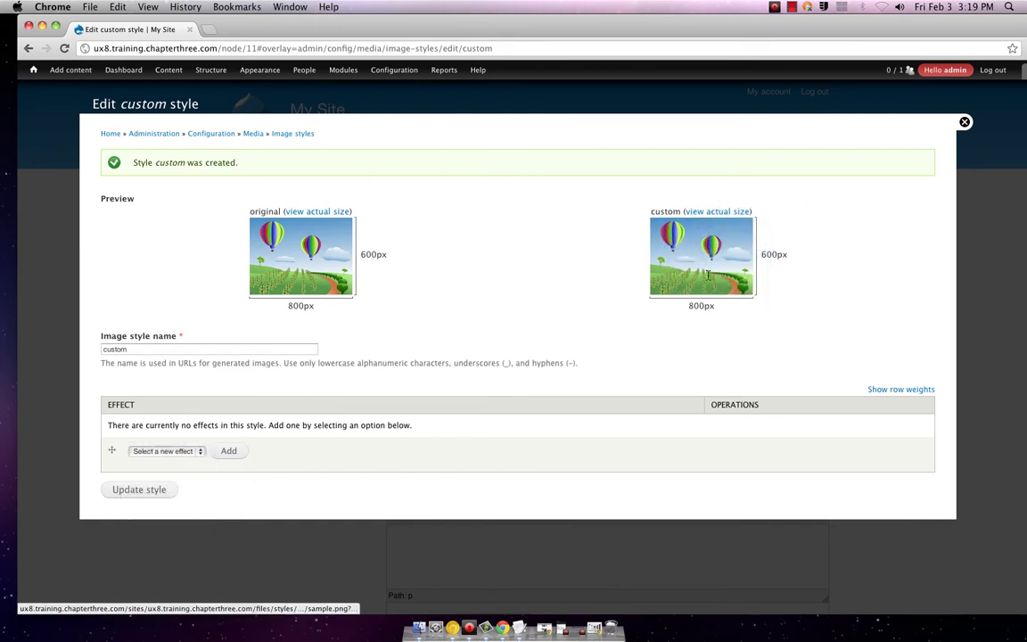
left_click(716, 213)
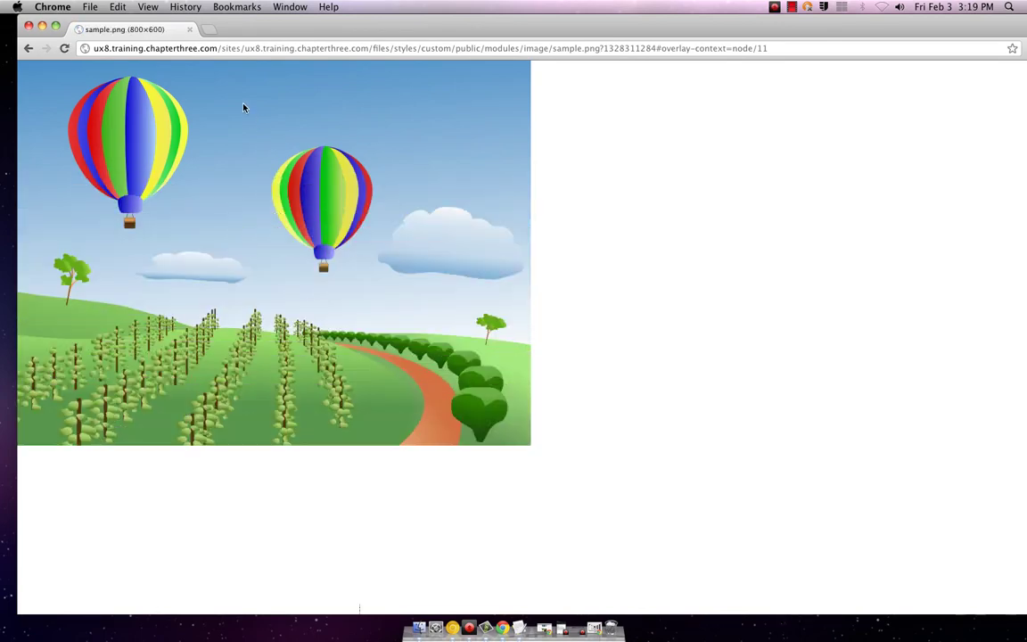
left_click(189, 30)
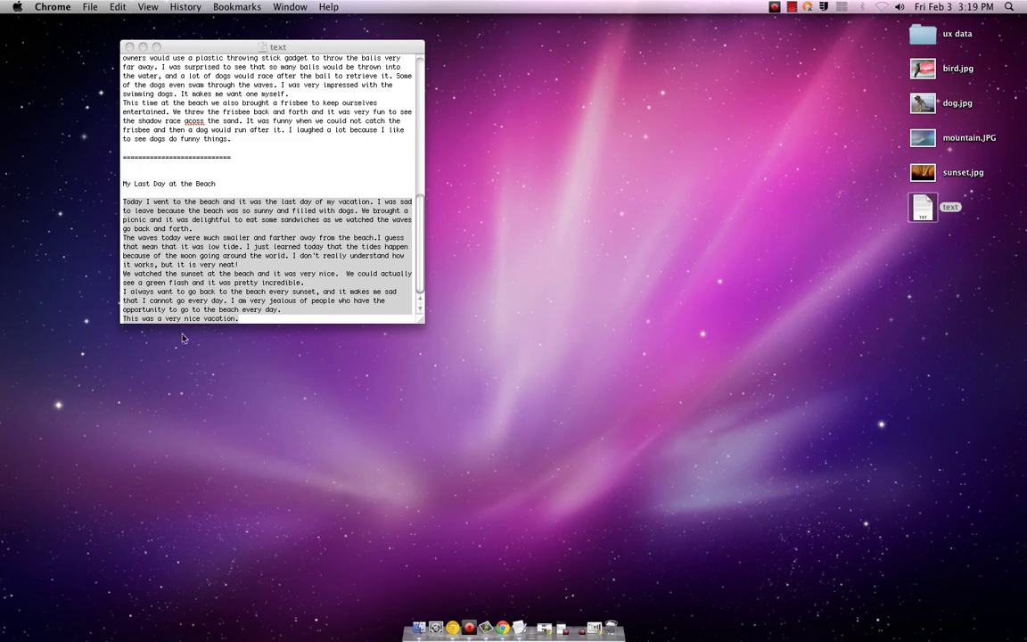
- Launch Chrome Canary and load the ux8.training.chapterthree.com Drupal home page
left_click(454, 628)
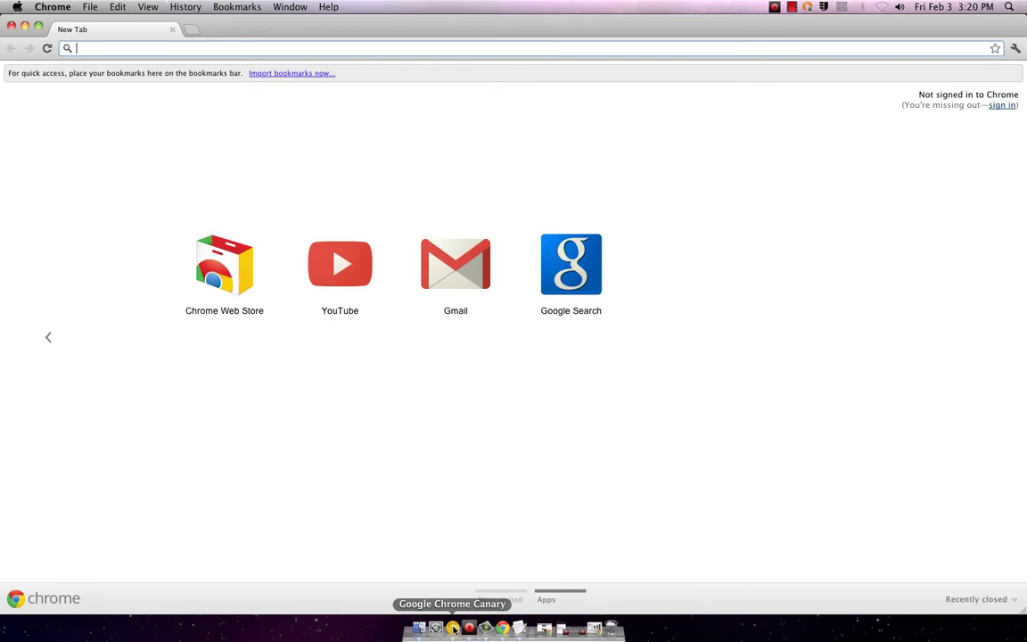
type("ux8.training.chapterthree.com")
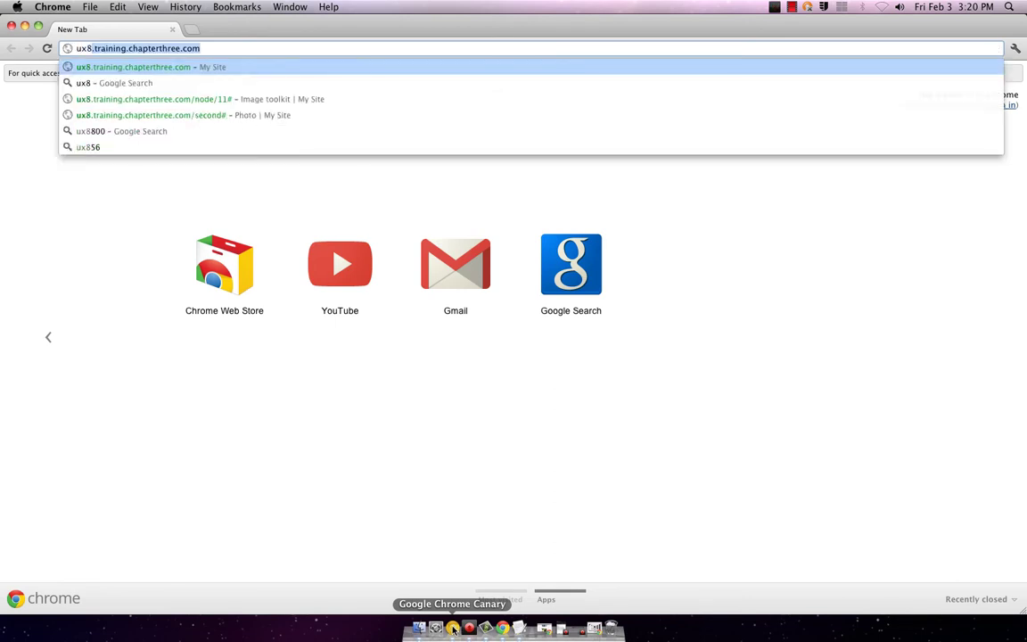
key("Return")
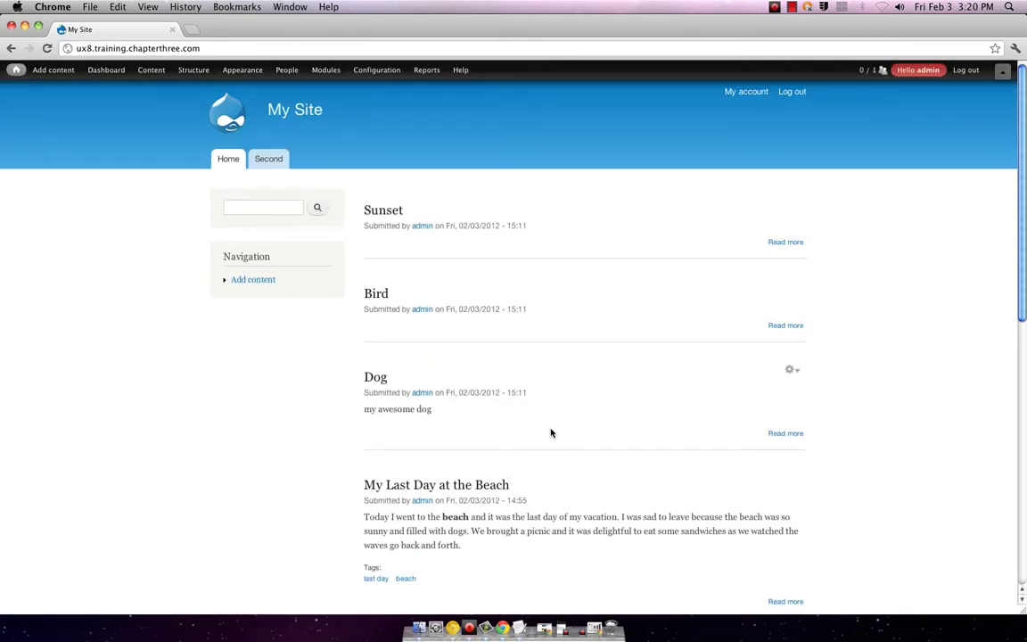
- Open the custom image style from the Image styles list
mouse_move(372, 69)
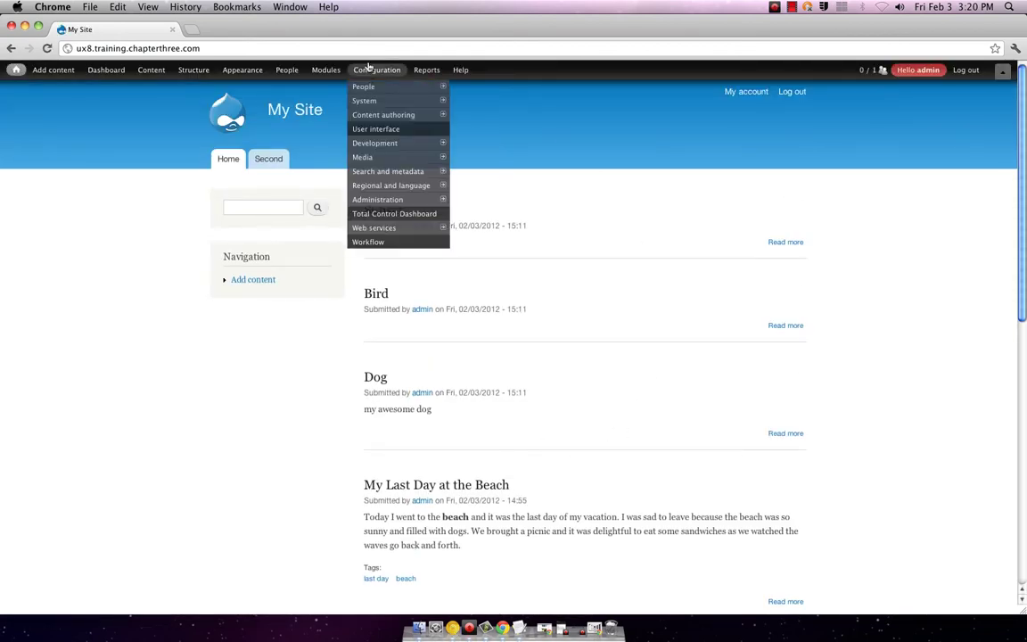
mouse_move(364, 157)
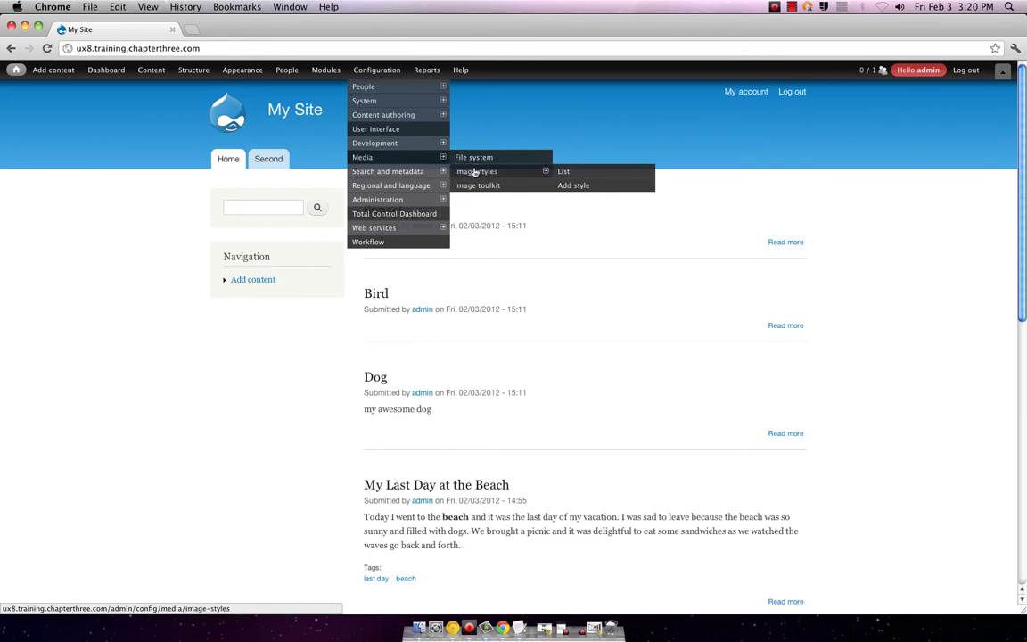
left_click(583, 172)
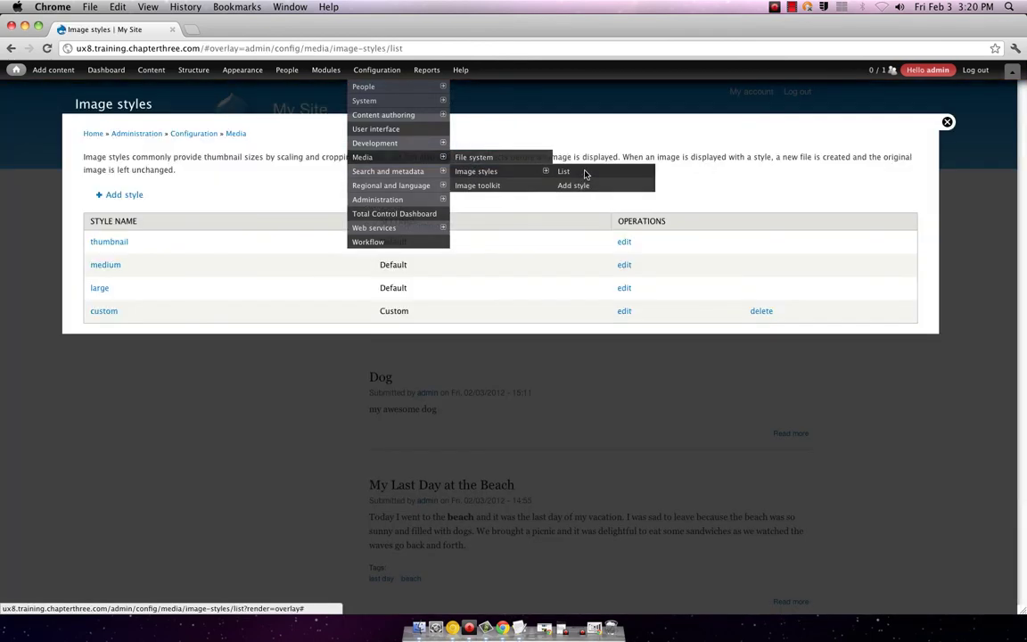
left_click(105, 314)
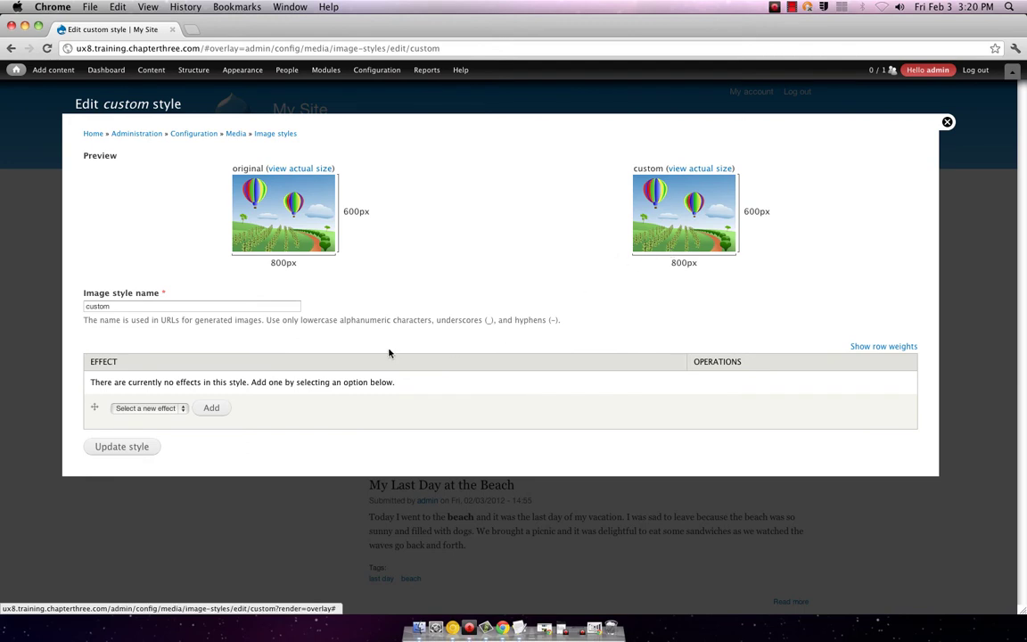
- Choose Resize as the new effect for the custom style and add it
left_click(164, 409)
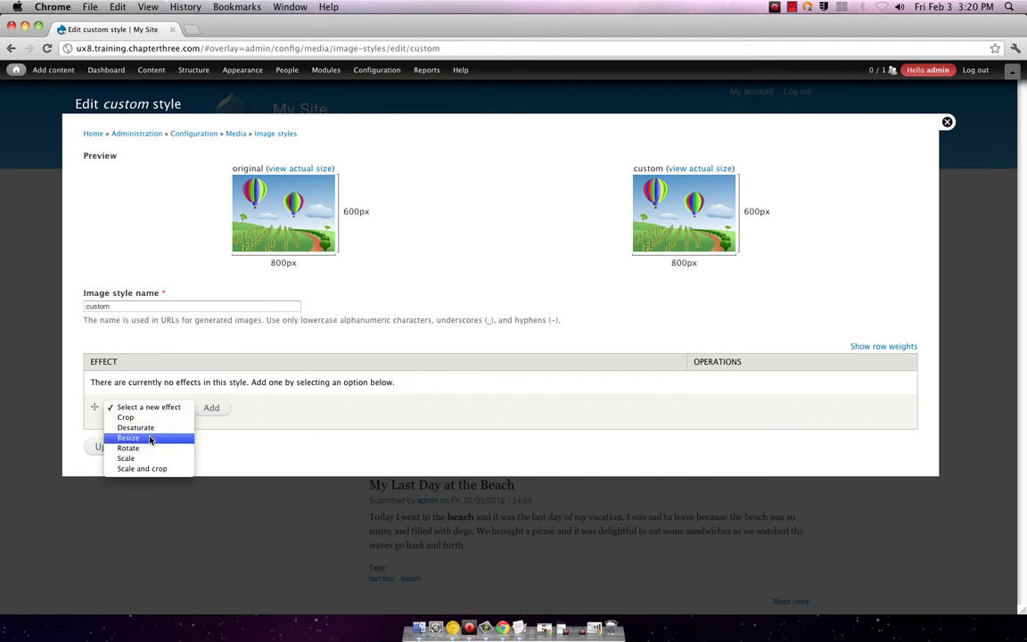
left_click(149, 438)
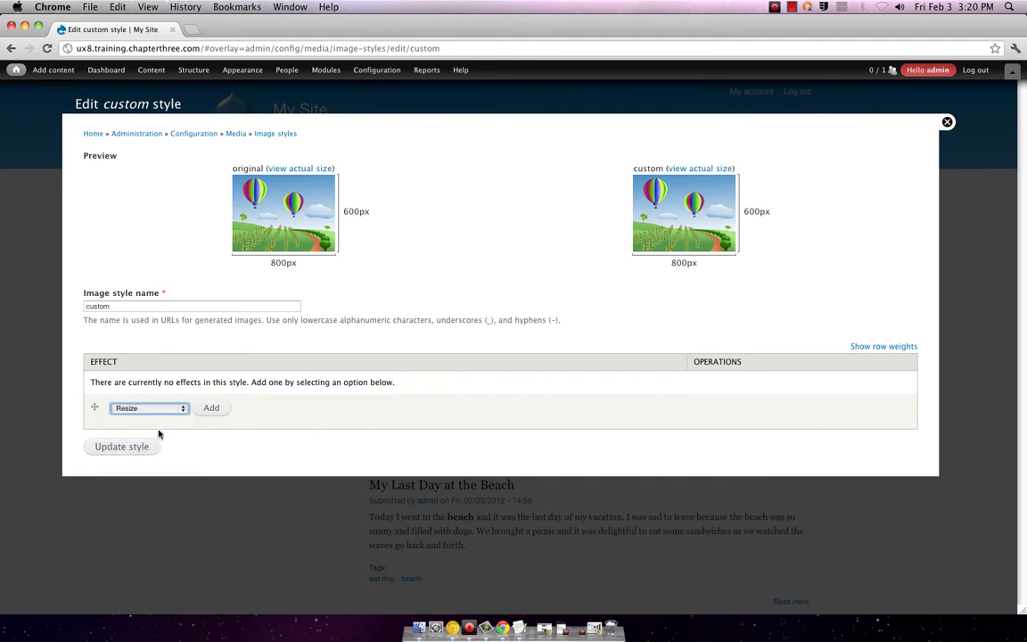
left_click(183, 409)
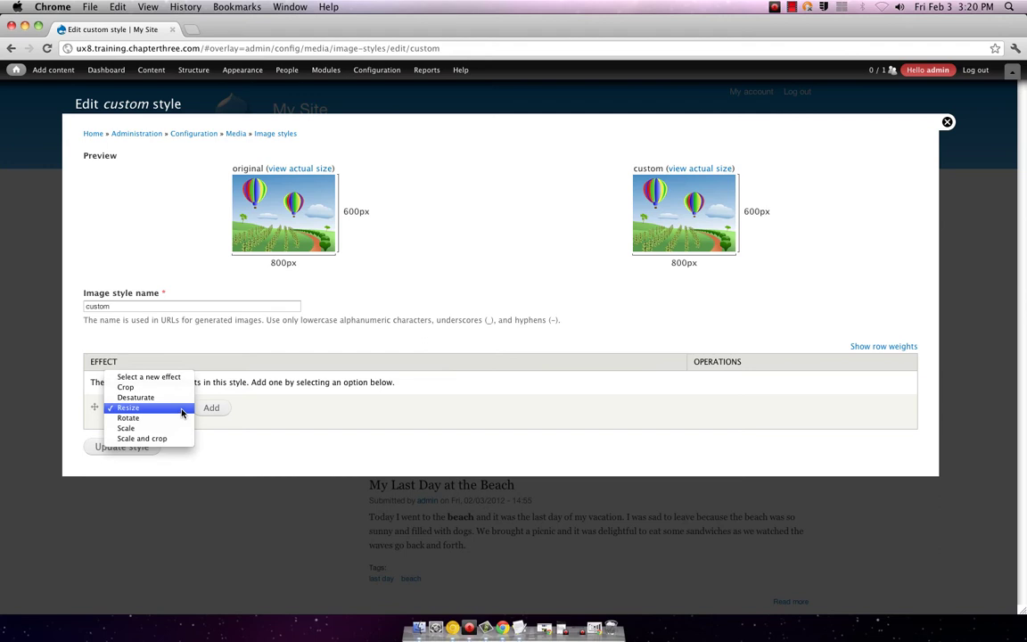
left_click(185, 408)
left_click(202, 408)
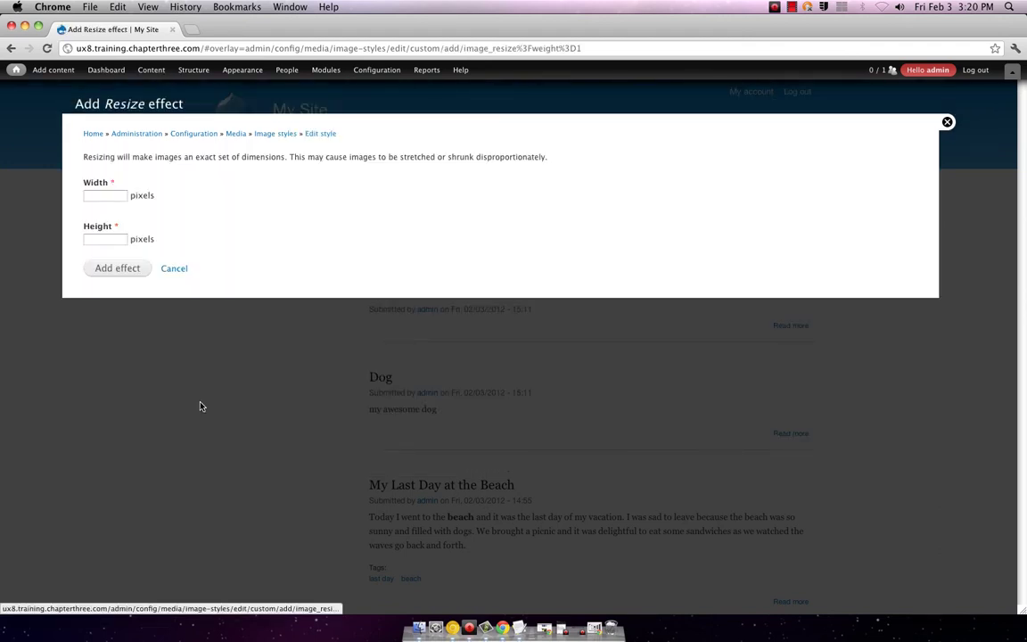
- Give the custom style a 700×700 Resize effect, then close the style editor
left_click(106, 197)
type("700")
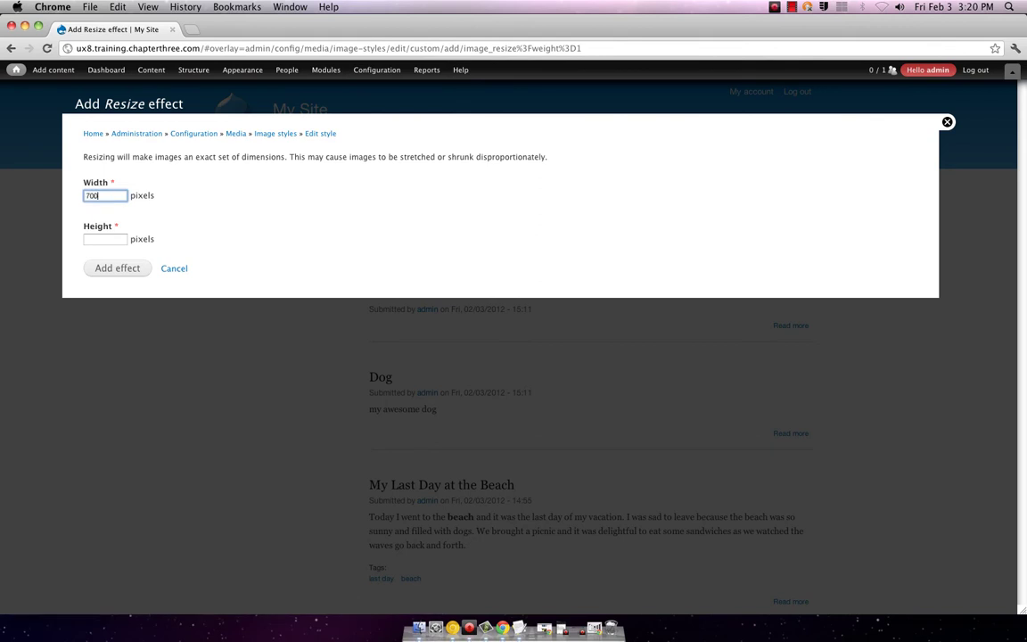
left_click(92, 238)
type("7")
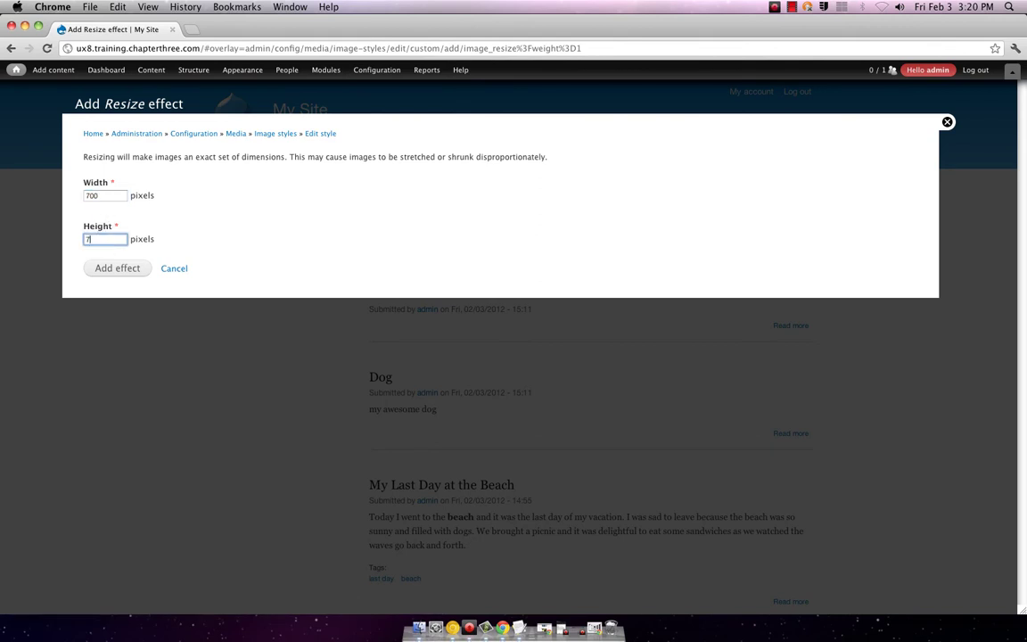
type("00")
left_click(89, 271)
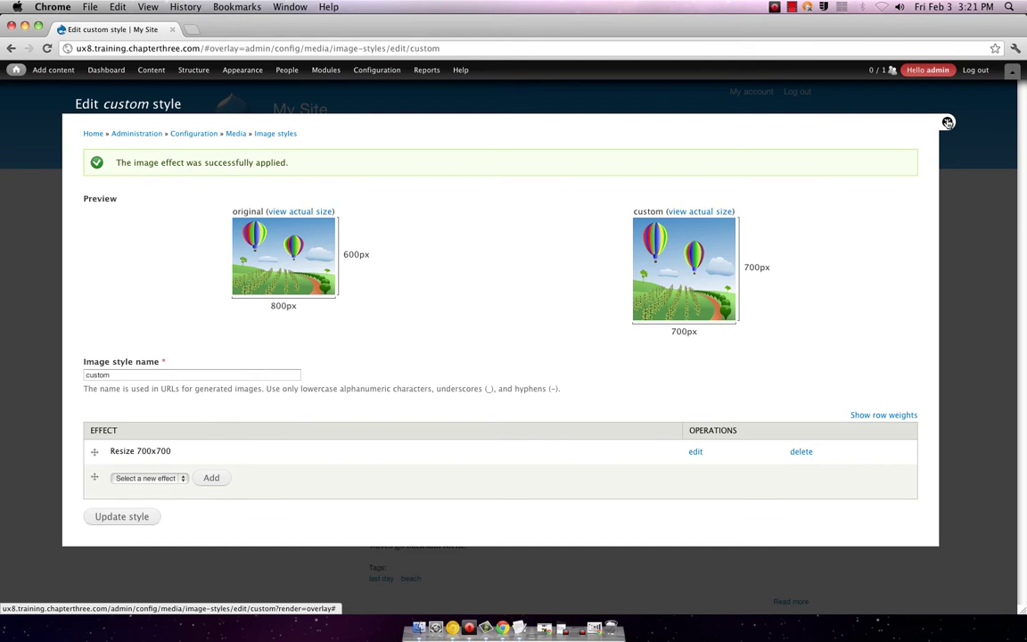
left_click(948, 123)
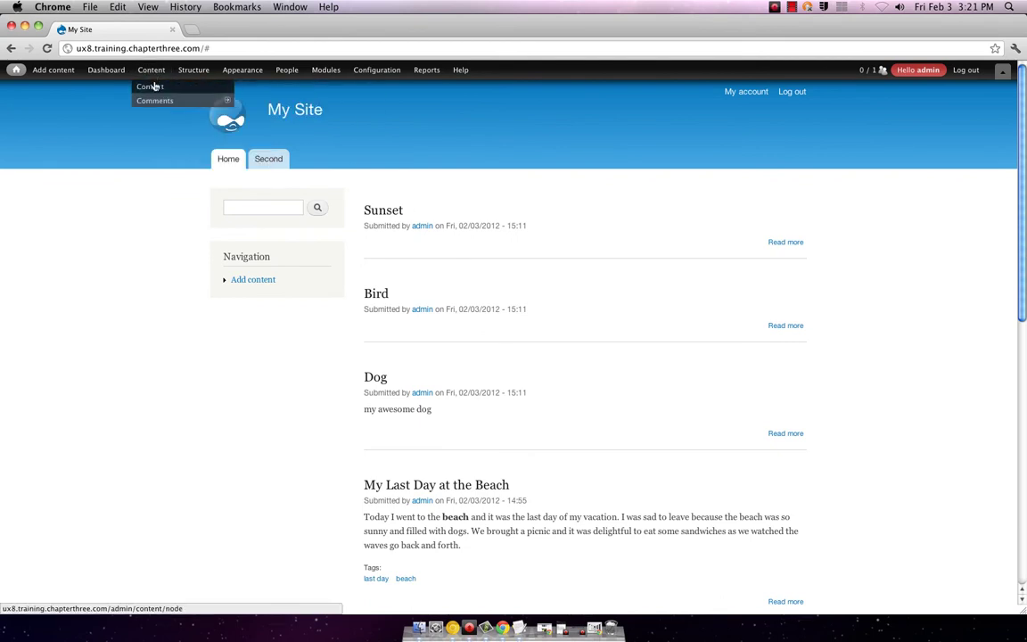
- Go to Structure > Content types and open the Photo content type's settings
left_click(153, 87)
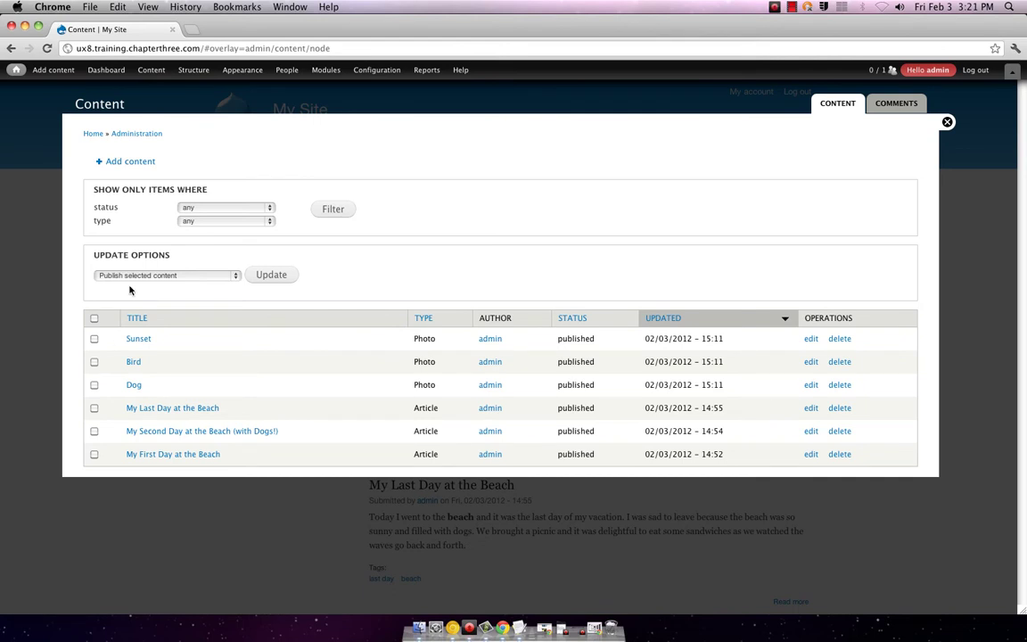
mouse_move(184, 73)
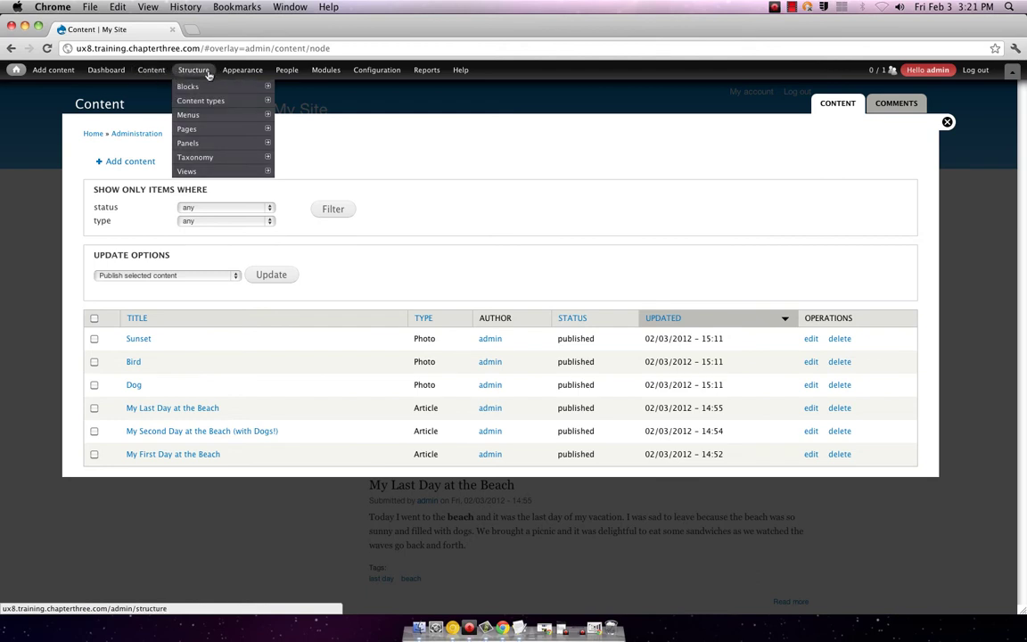
mouse_move(231, 72)
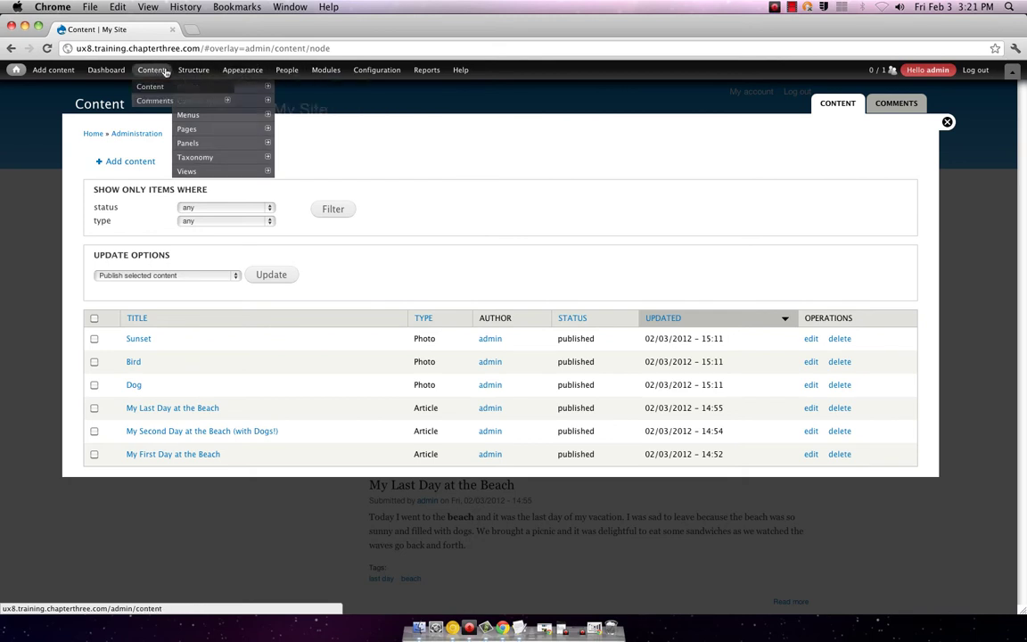
mouse_move(185, 170)
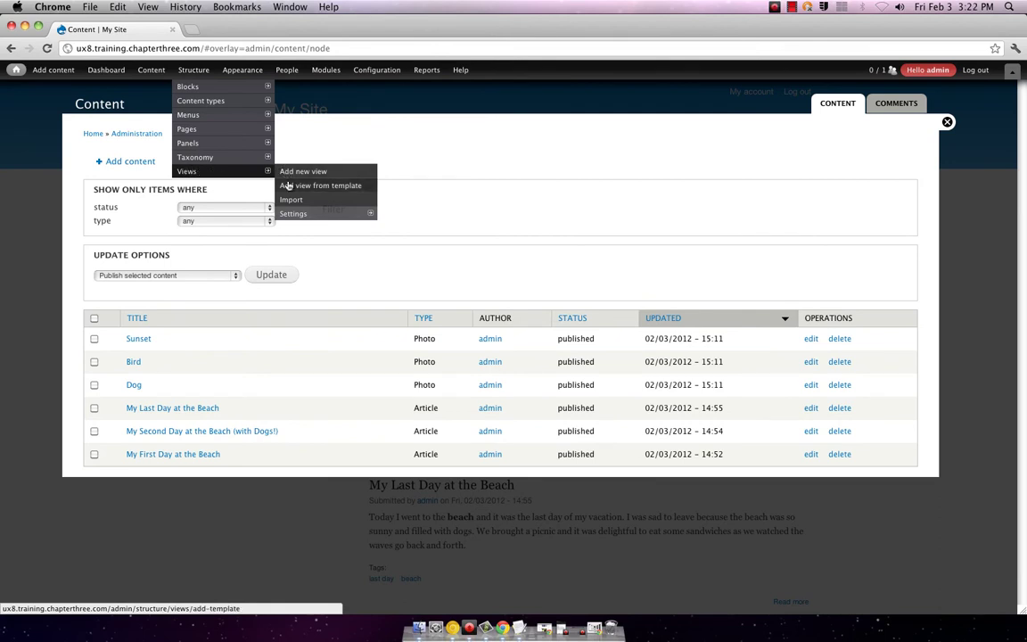
mouse_move(211, 121)
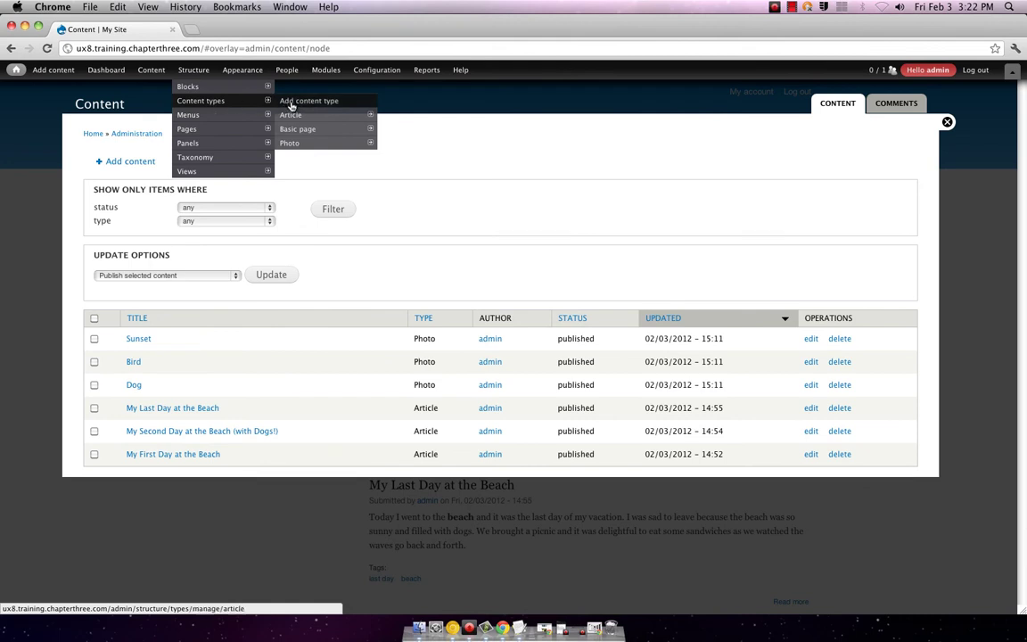
mouse_move(293, 143)
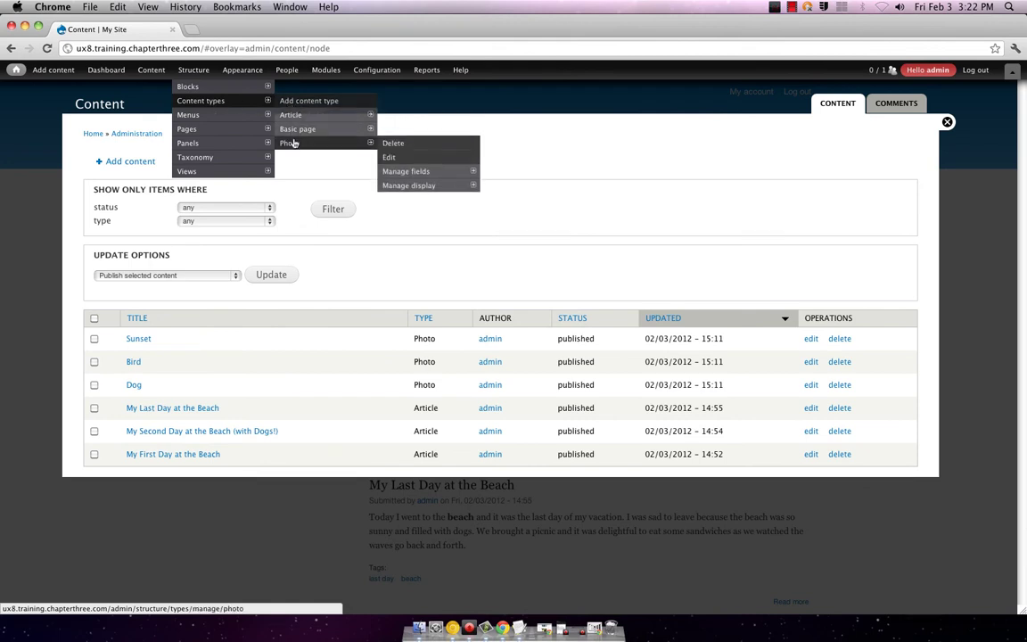
left_click(389, 157)
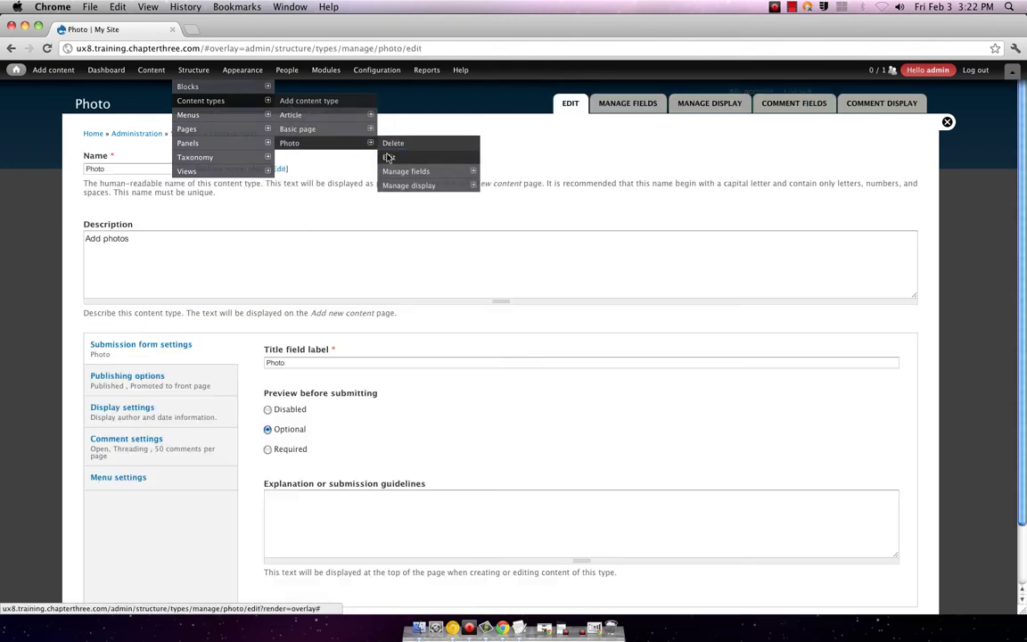
- Look over the Photo fields, then switch to its Manage Display settings
scroll(300, 273, "down", 2)
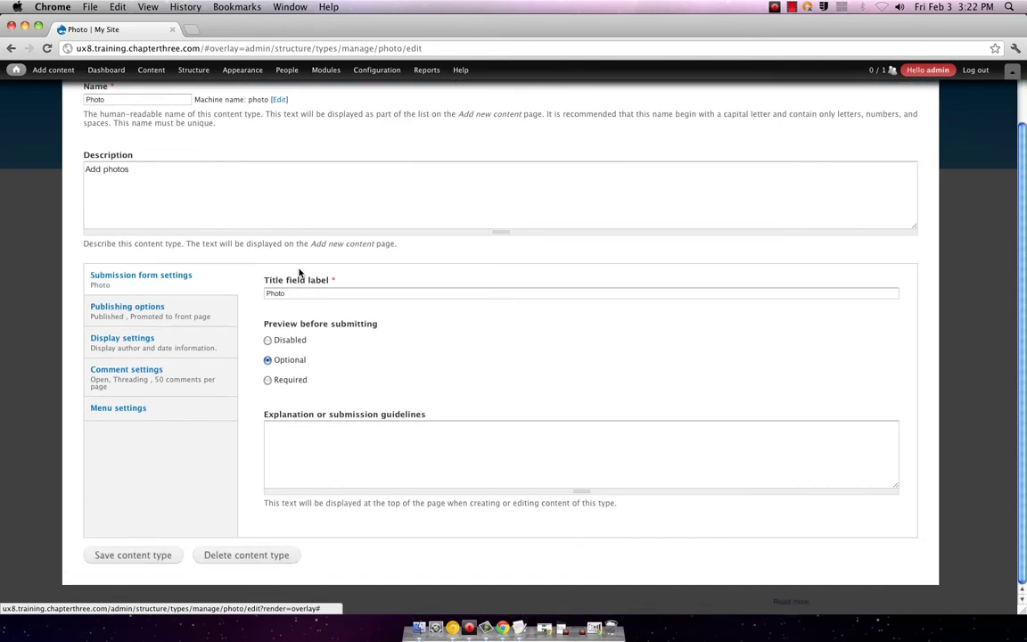
scroll(301, 272, "up", 2)
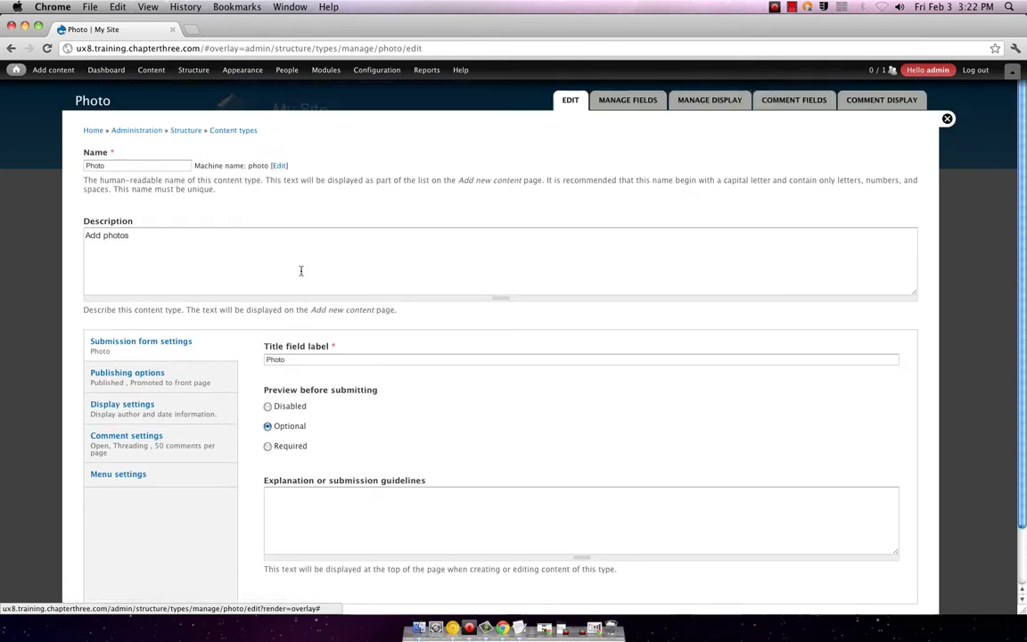
scroll(303, 272, "down", 2)
scroll(308, 272, "up", 2)
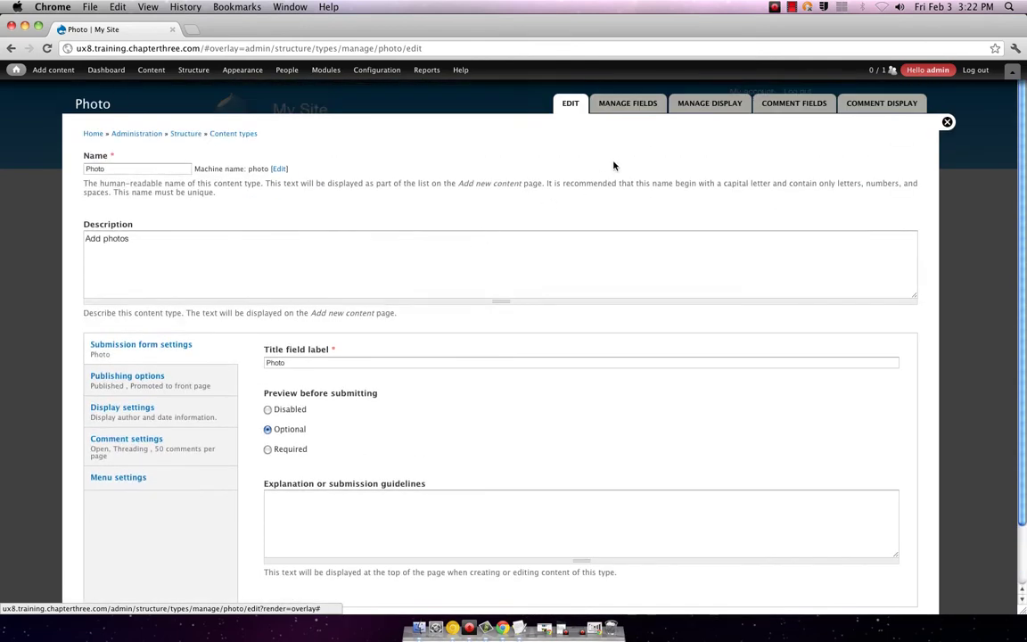
left_click(625, 104)
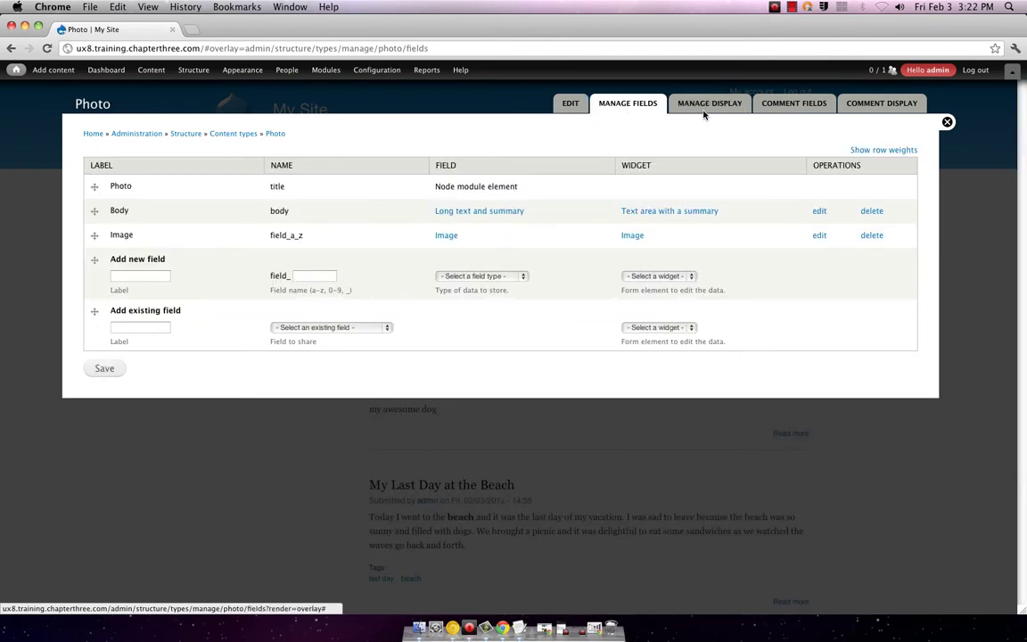
left_click(524, 276)
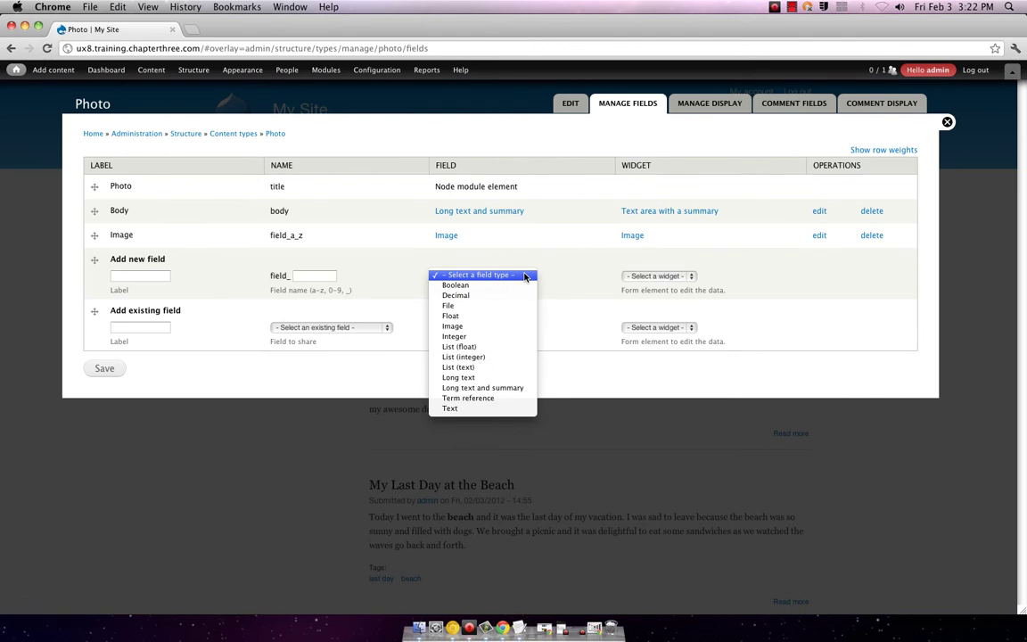
left_click(525, 275)
left_click(706, 103)
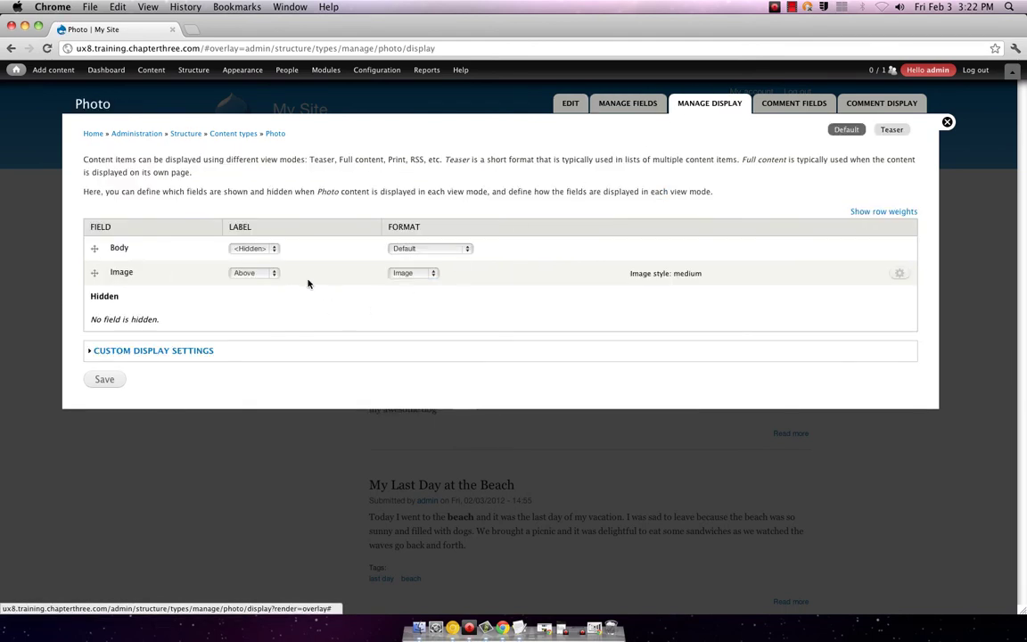
- Change the Photo Image field's image style from medium to custom and update it
left_click(254, 273)
left_click(307, 273)
left_click(415, 272)
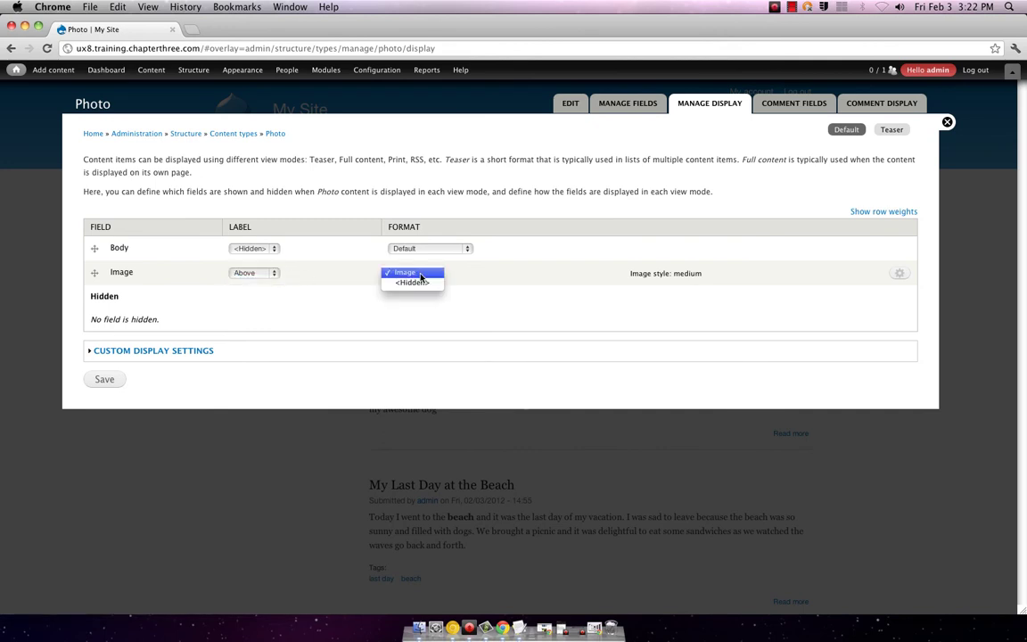
left_click(419, 273)
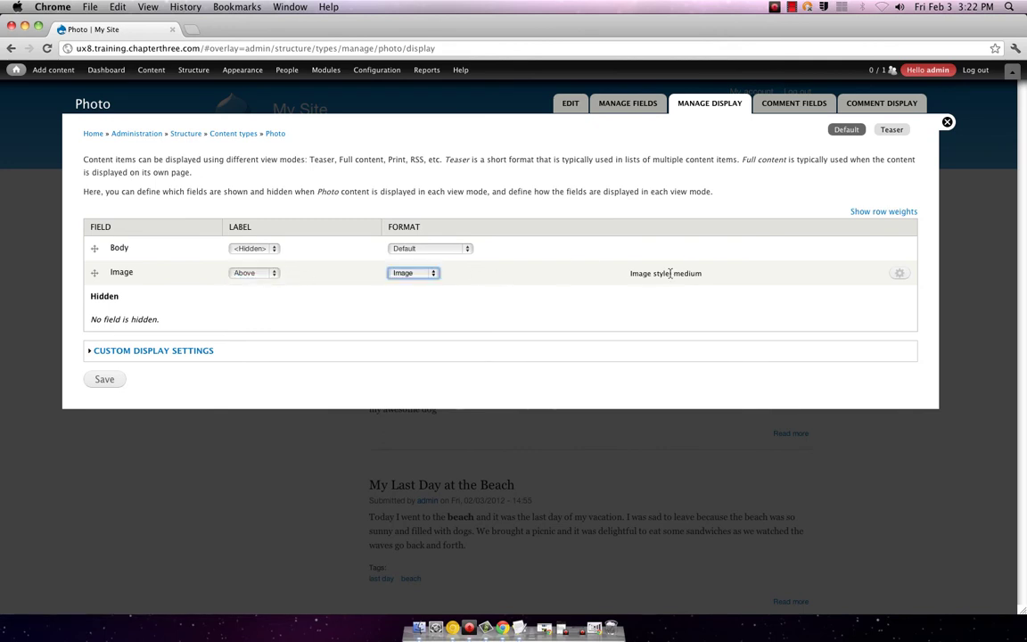
left_click(900, 274)
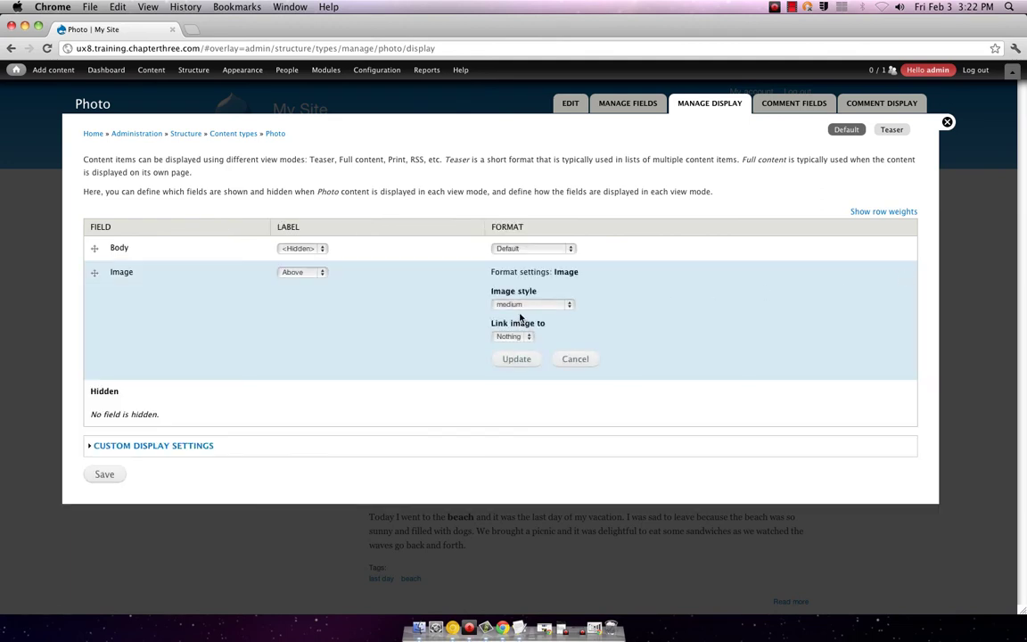
left_click(526, 304)
left_click(517, 327)
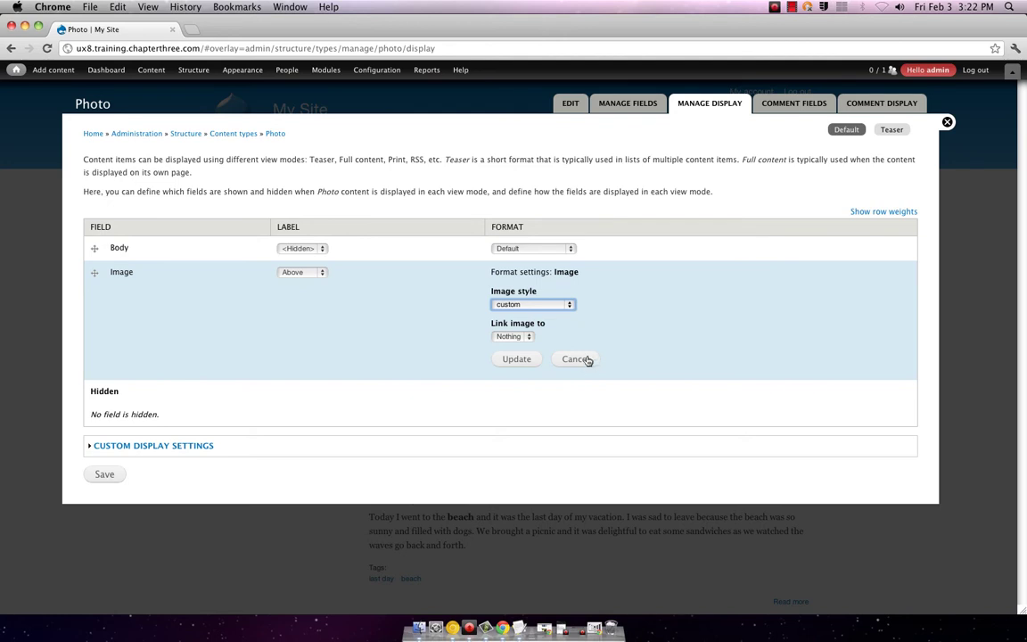
left_click(517, 359)
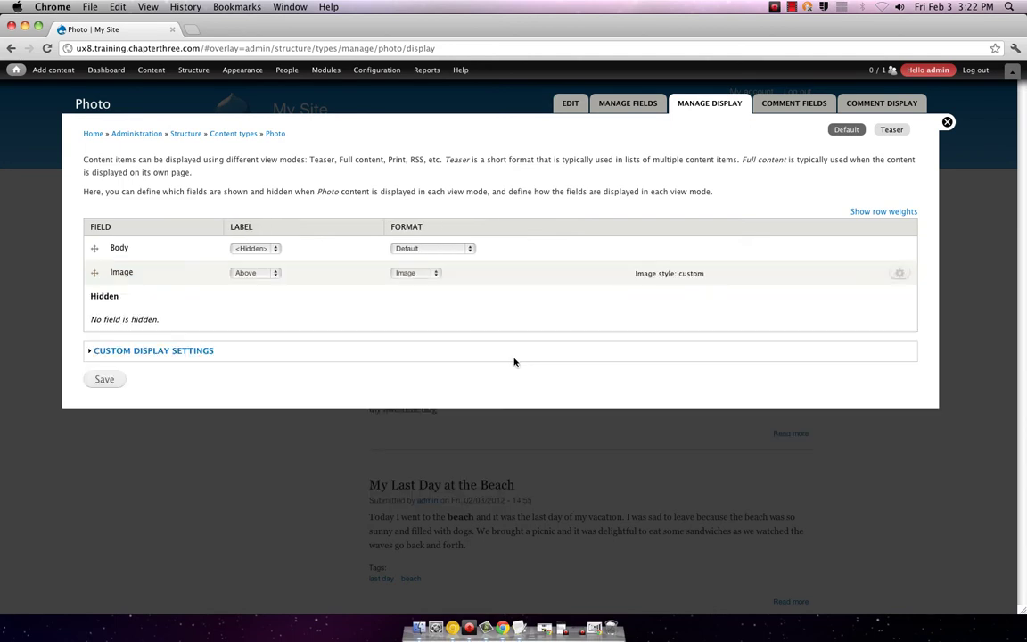
- Save the Photo display, inspect the Sunset photo page's new image size, then return home
left_click(99, 380)
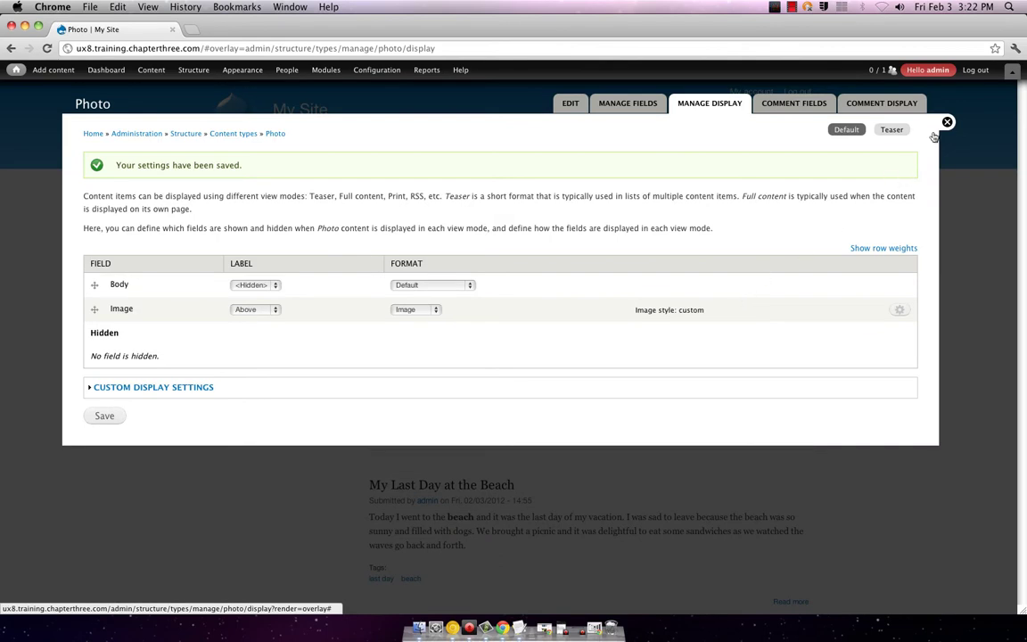
left_click(947, 123)
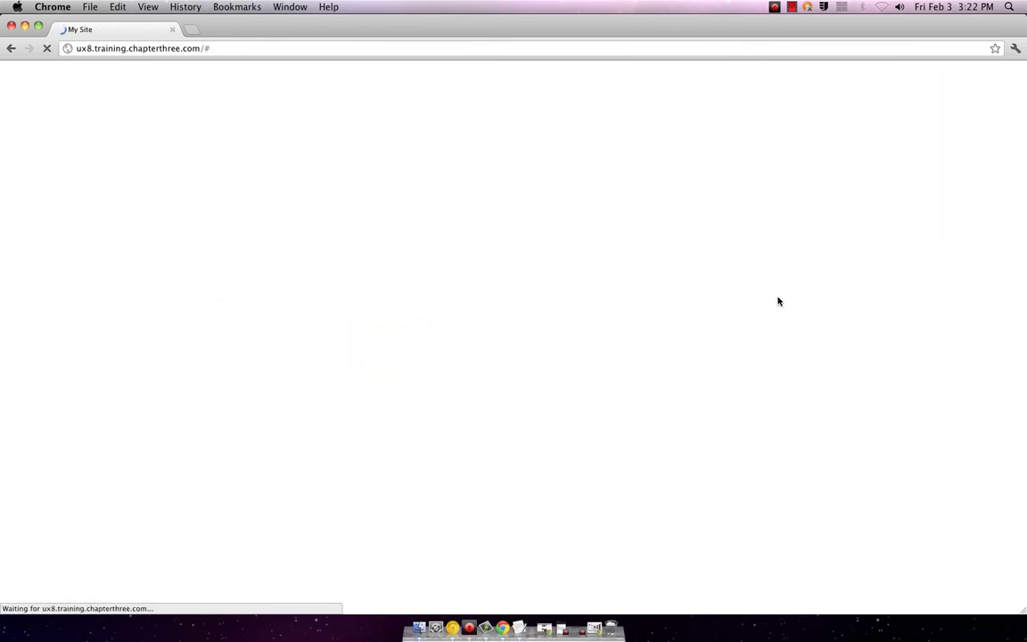
left_click(380, 211)
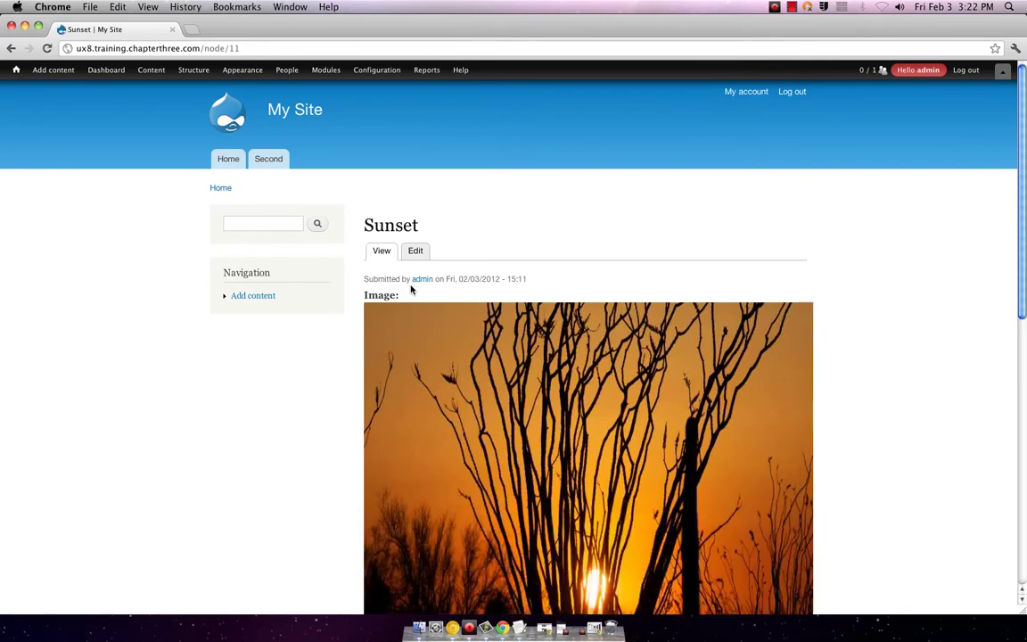
scroll(412, 289, "down", 10)
scroll(417, 289, "up", 10)
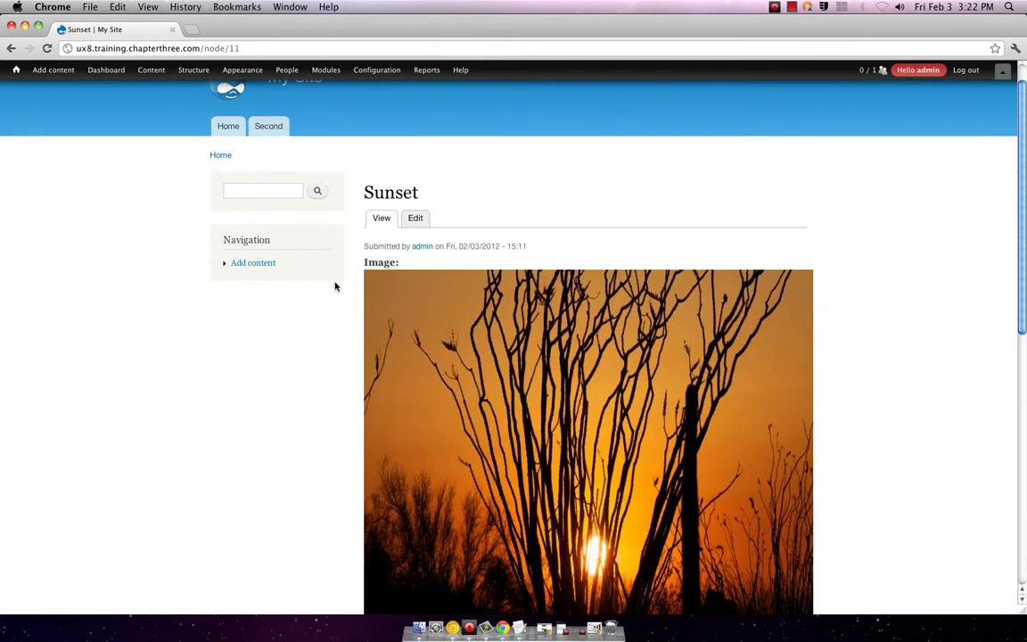
scroll(335, 284, "up", 1)
scroll(337, 288, "down", 3)
scroll(338, 292, "down", 7)
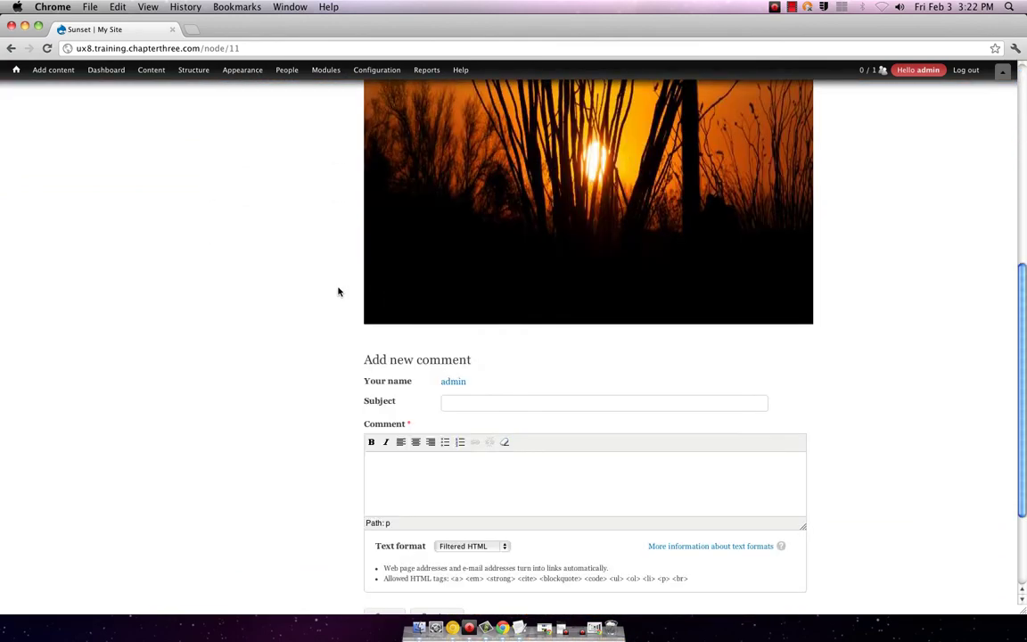
scroll(338, 292, "up", 7)
scroll(338, 292, "down", 7)
scroll(338, 292, "up", 9)
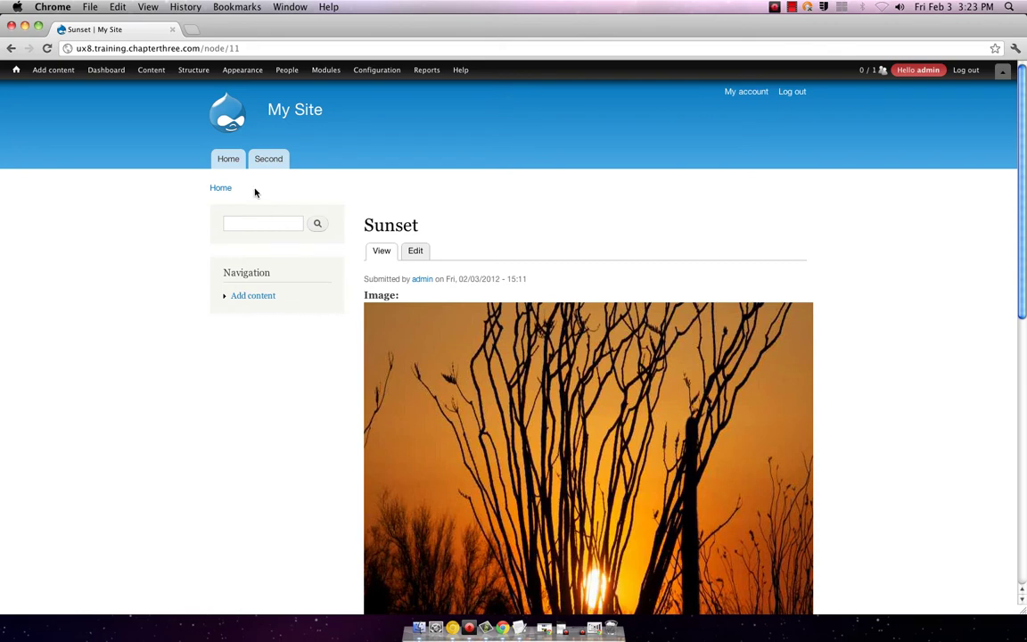
left_click(233, 166)
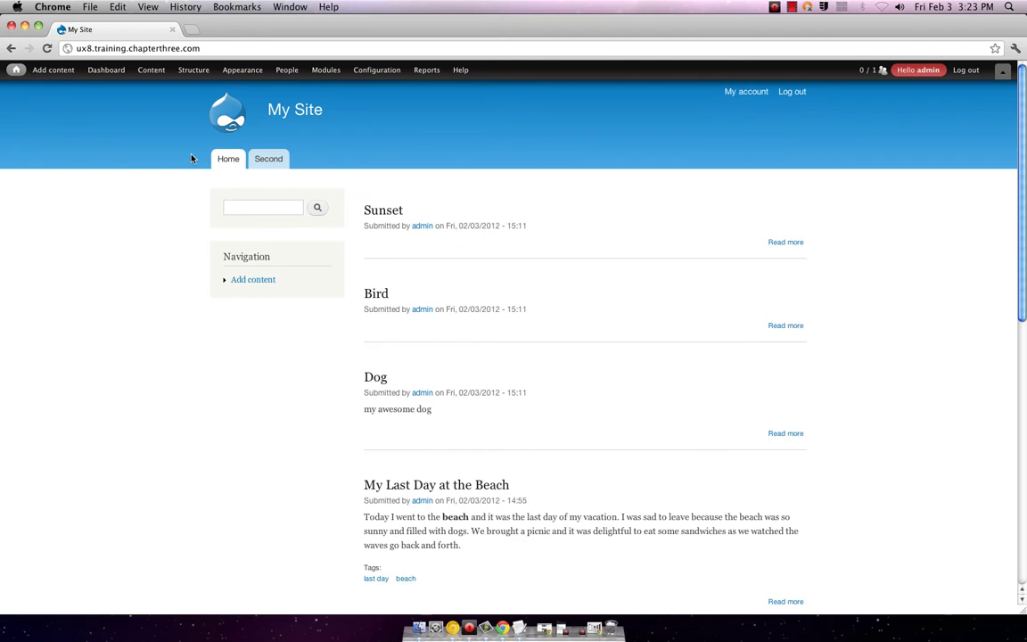
- Reload the front page and choose Add new view under Structure > Views
mouse_move(15, 74)
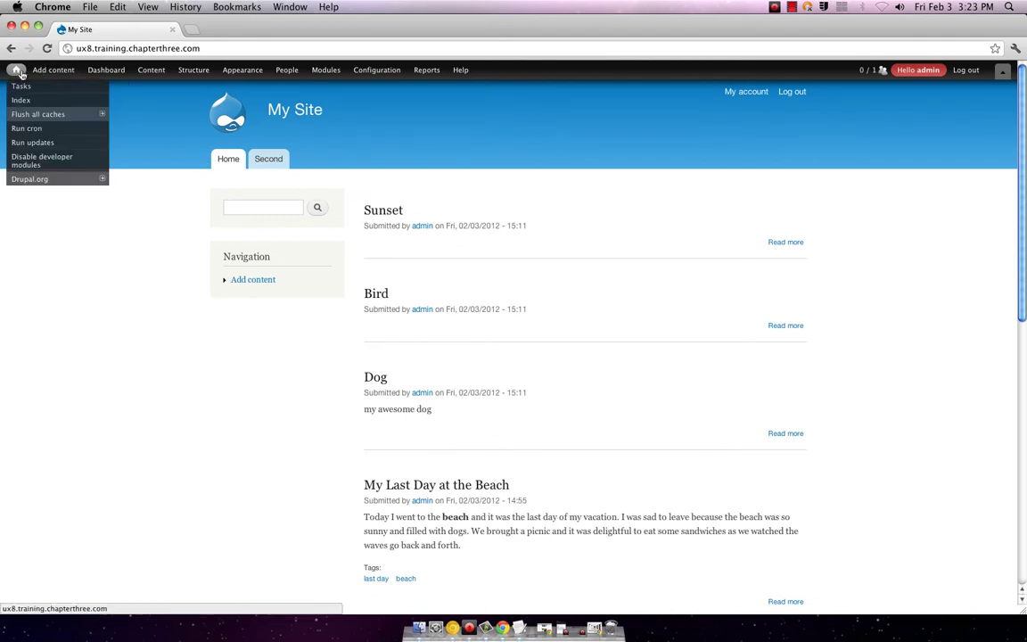
left_click(20, 74)
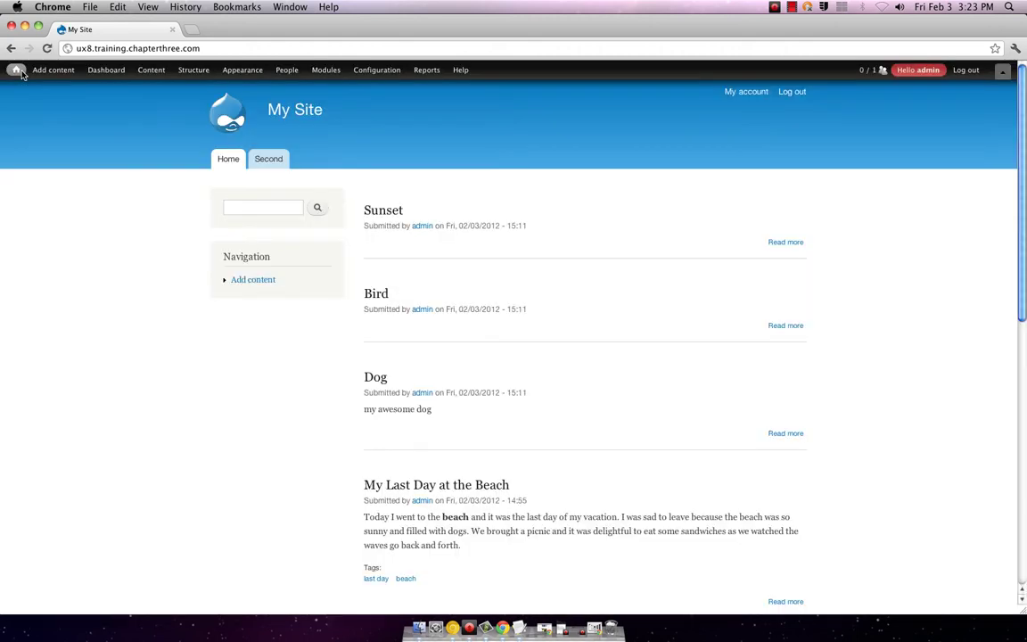
mouse_move(98, 74)
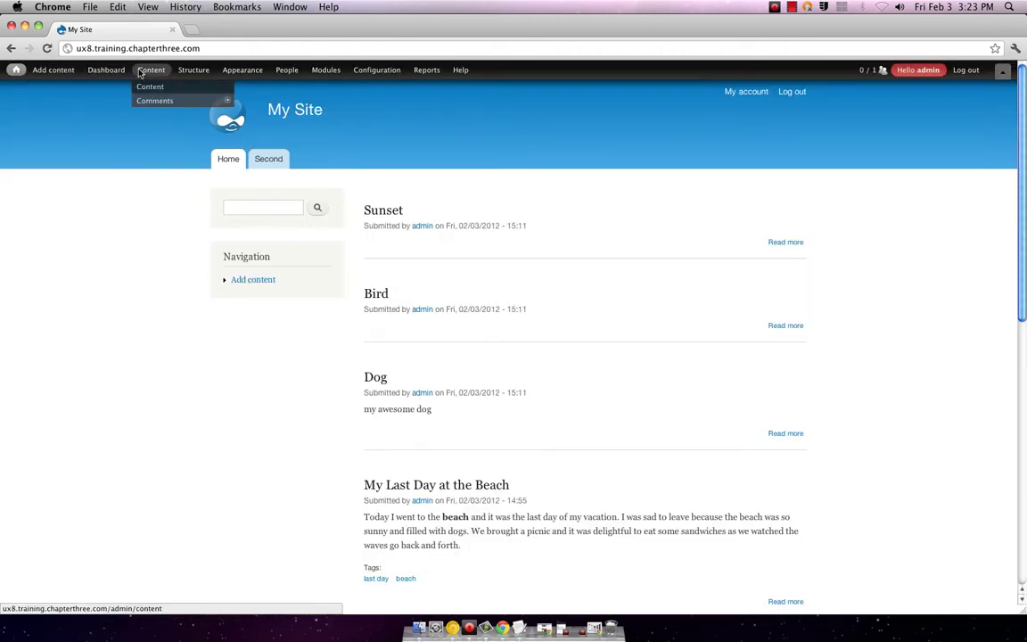
mouse_move(193, 72)
mouse_move(197, 171)
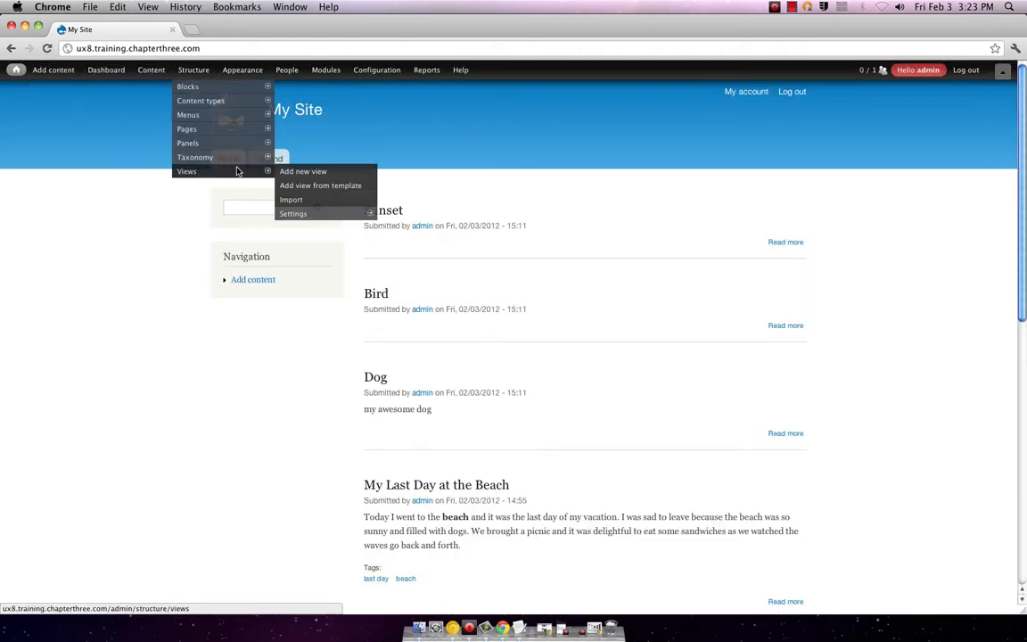
left_click(301, 175)
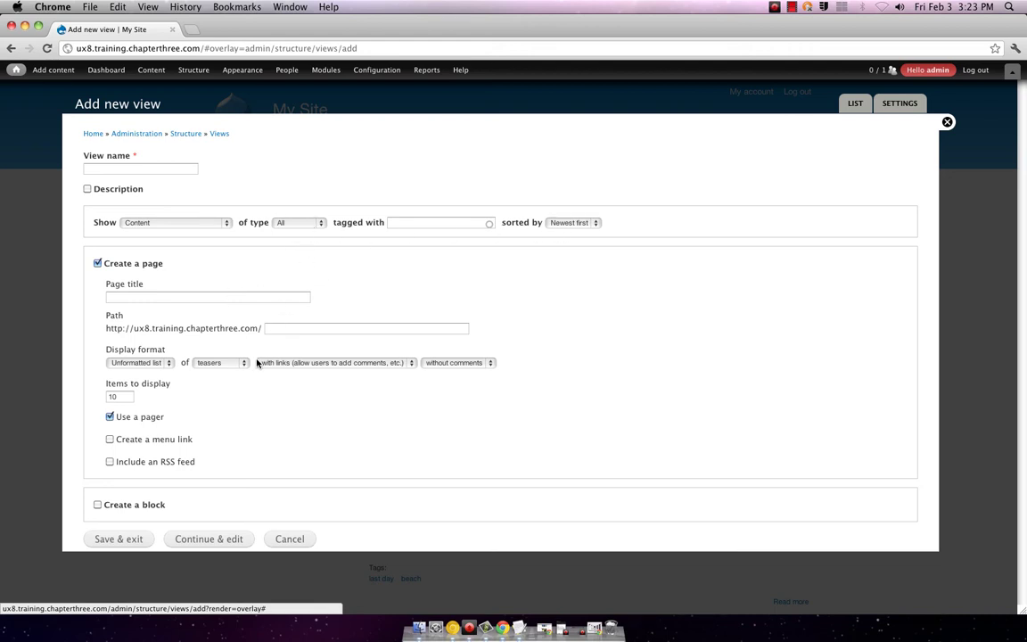
- Add a Main menu link, name the view 'photo gallery', and save and exit
left_click(110, 438)
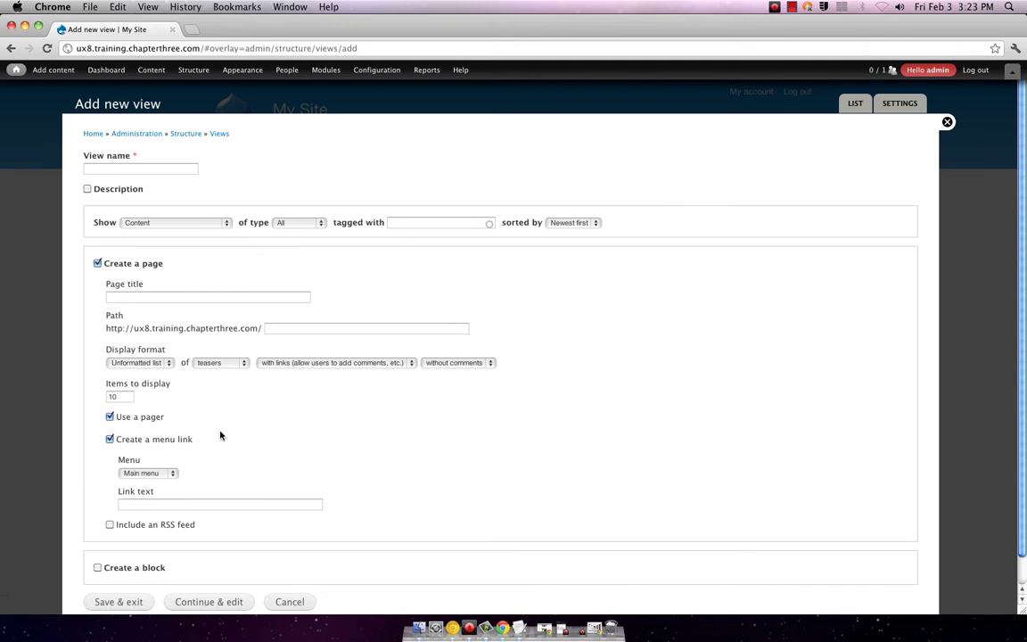
left_click(173, 474)
left_click(173, 473)
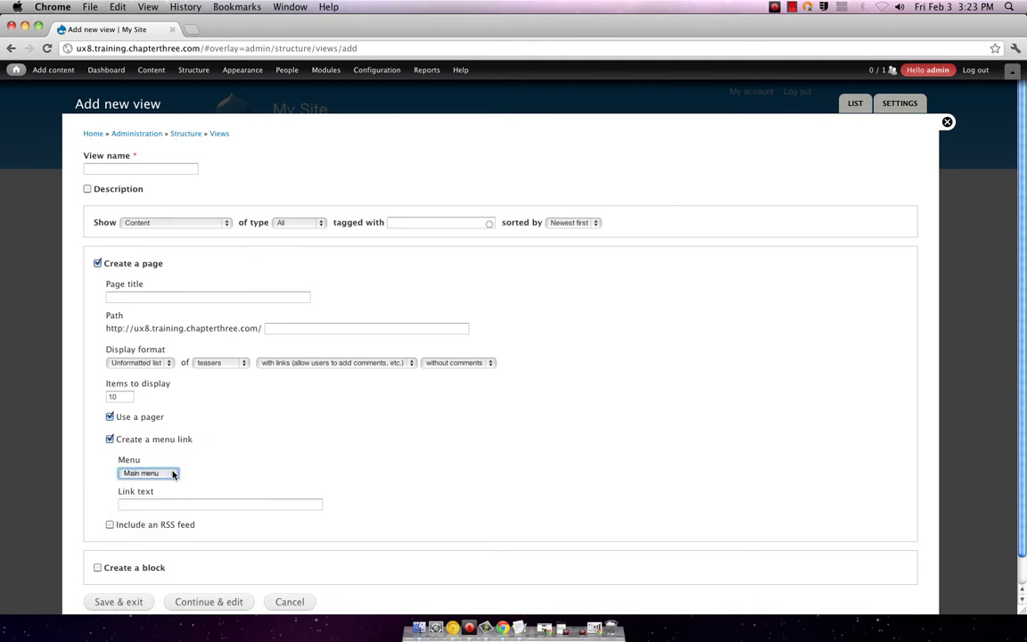
scroll(231, 448, "down", 2)
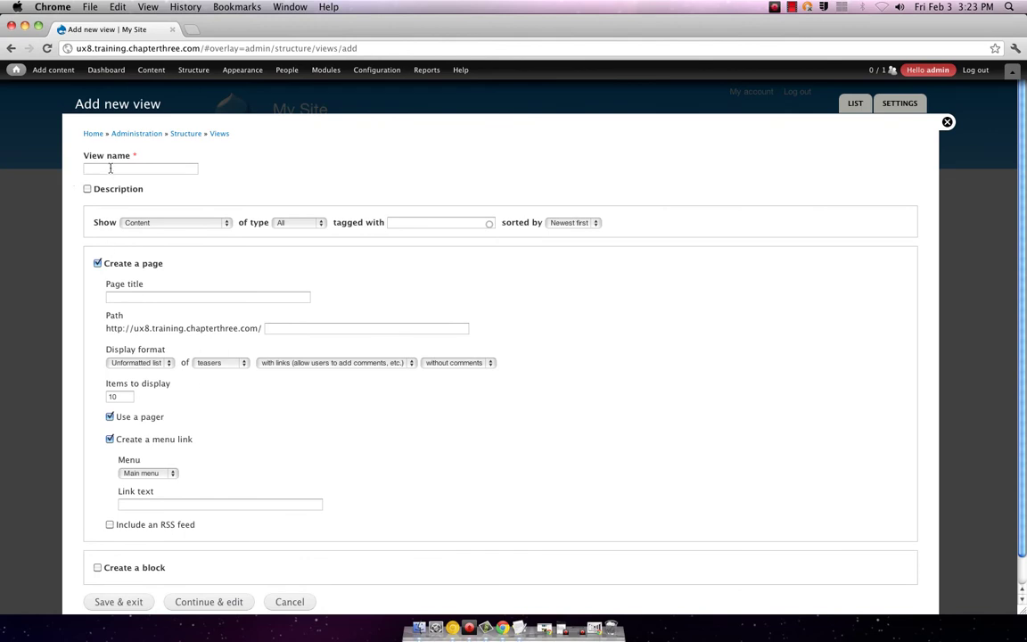
left_click(110, 168)
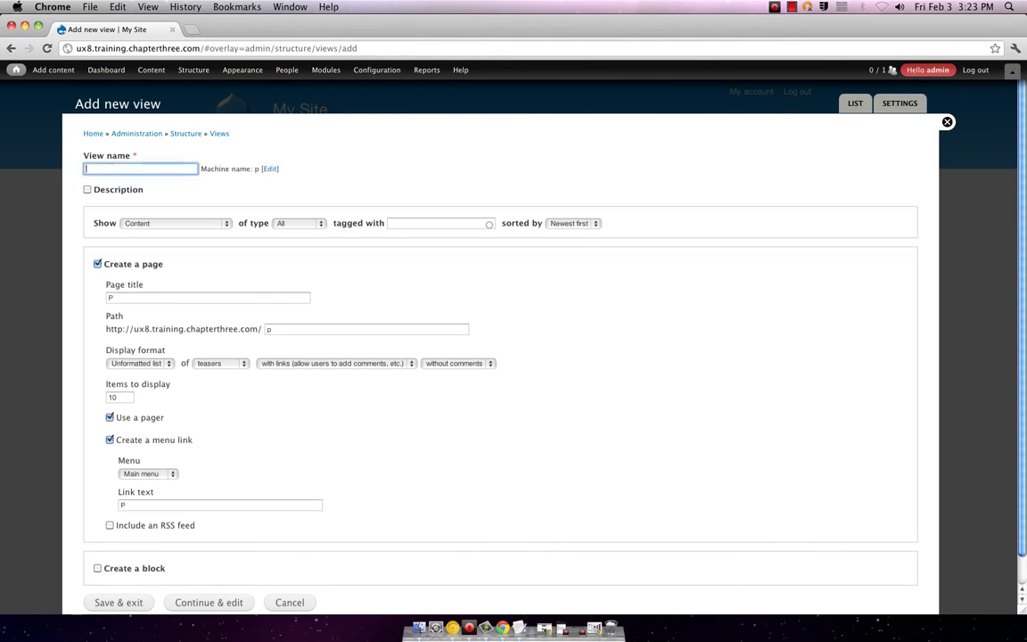
type("photo gallery")
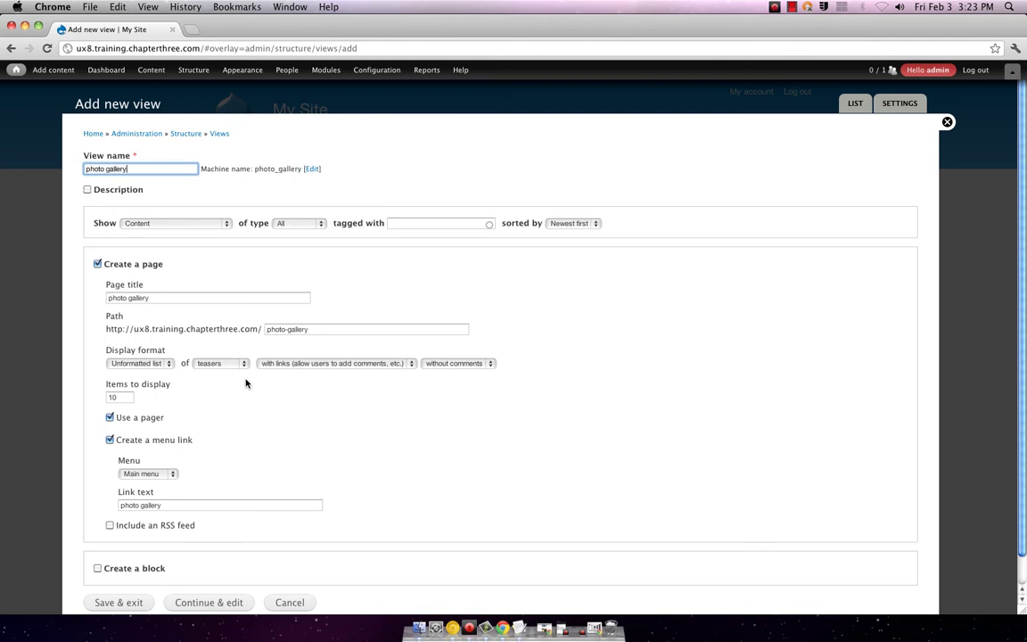
scroll(250, 386, "down", 1)
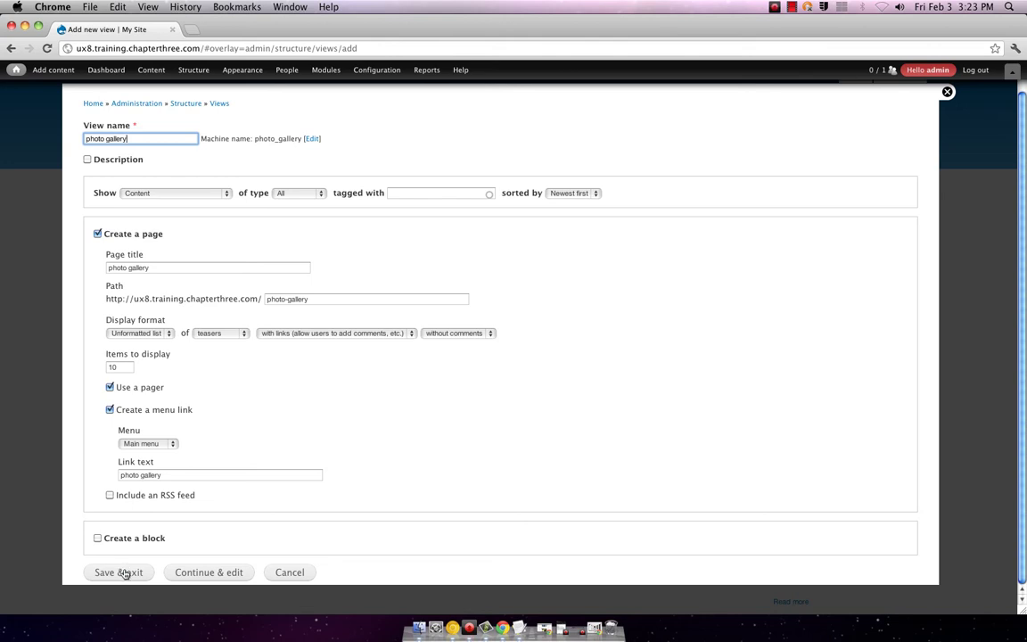
left_click(124, 573)
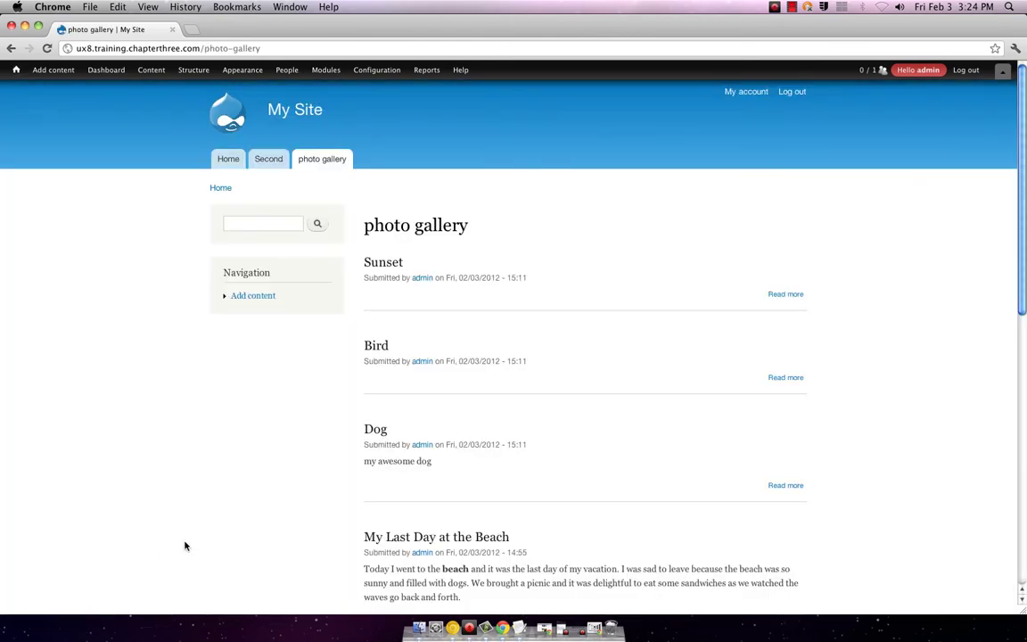
- Visit the Second page and come back to the photo gallery page
scroll(250, 511, "down", 3)
scroll(250, 510, "down", 5)
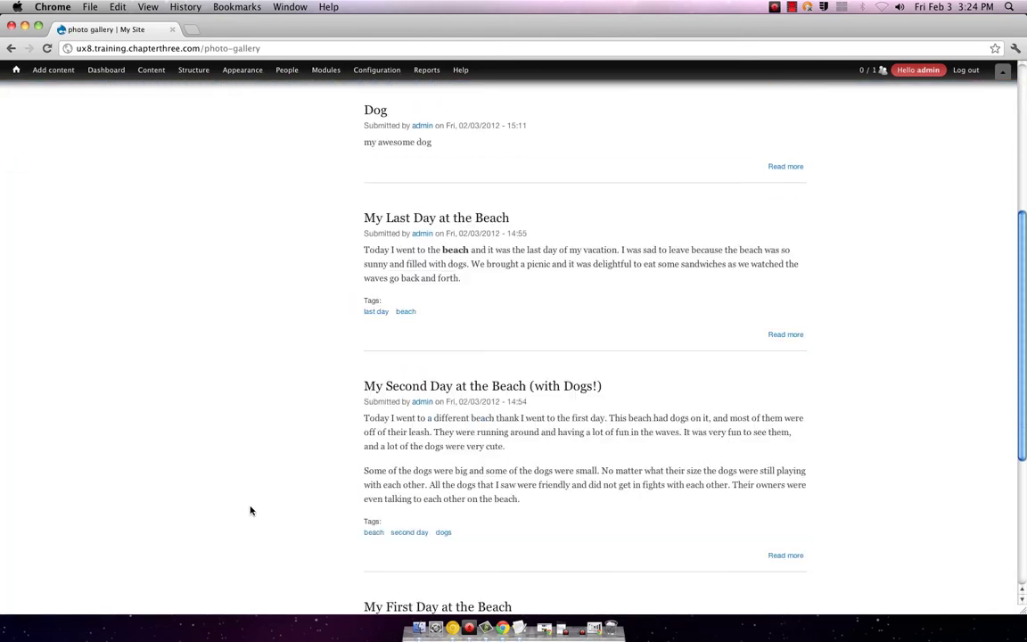
scroll(252, 509, "up", 5)
scroll(252, 510, "up", 3)
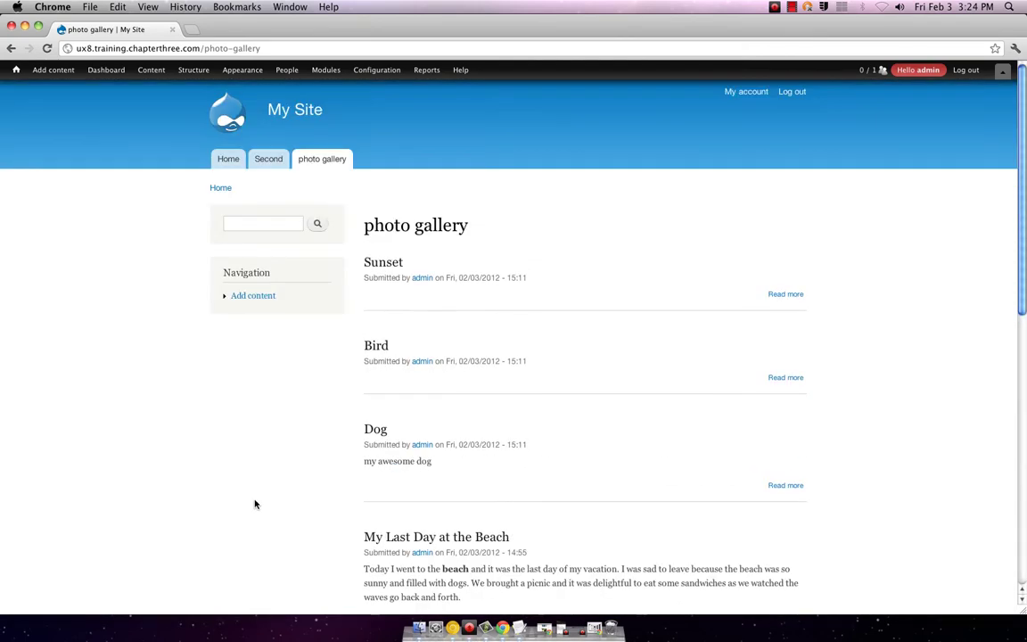
left_click(265, 159)
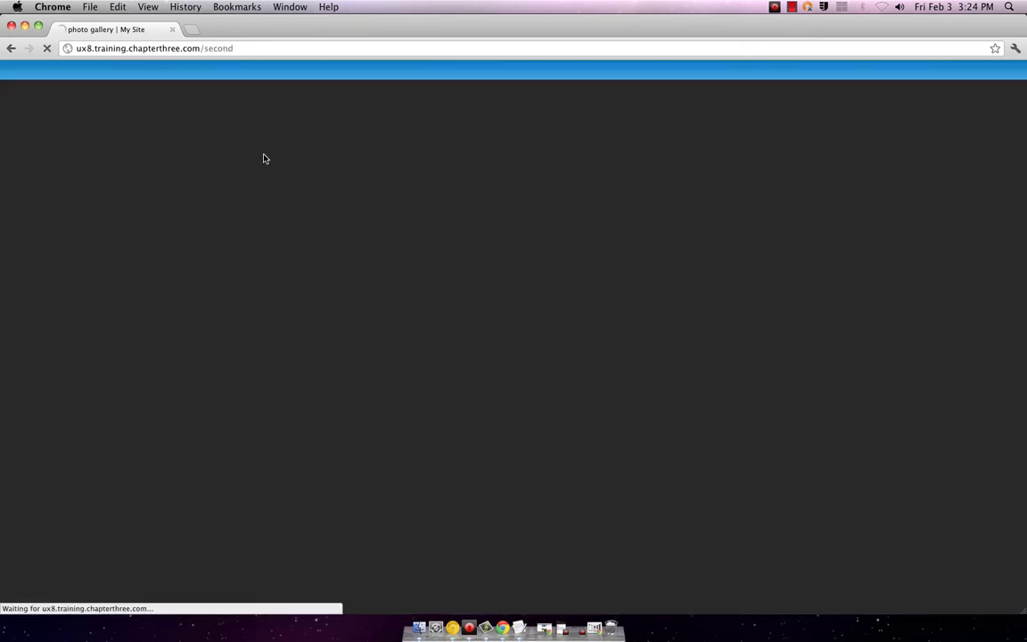
left_click(303, 160)
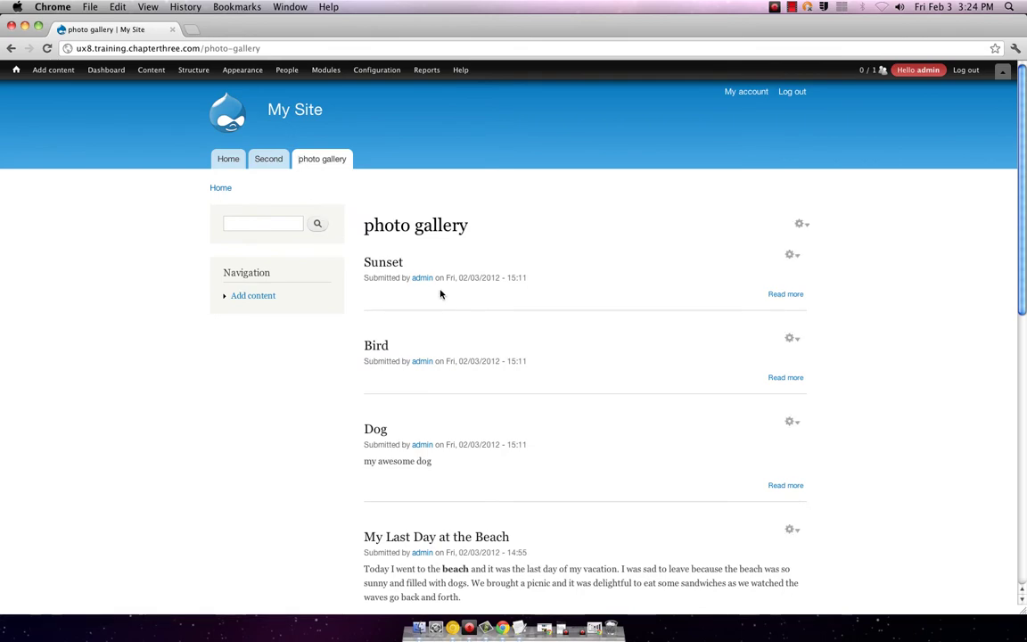
scroll(440, 293, "down", 6)
scroll(440, 293, "up", 8)
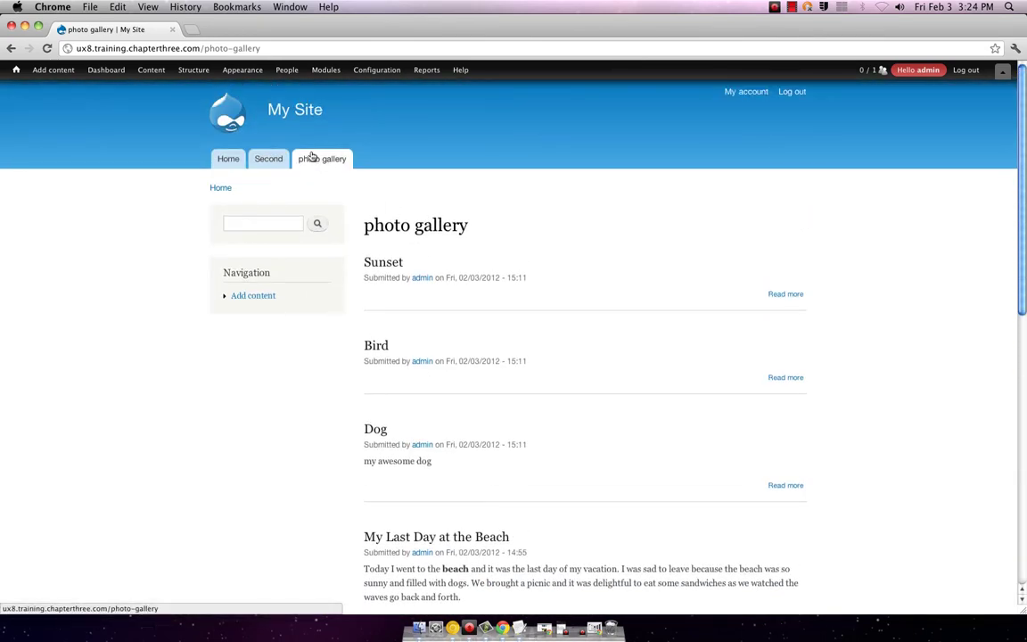
- Reveal the photo gallery view's contextual Edit view link
mouse_move(110, 78)
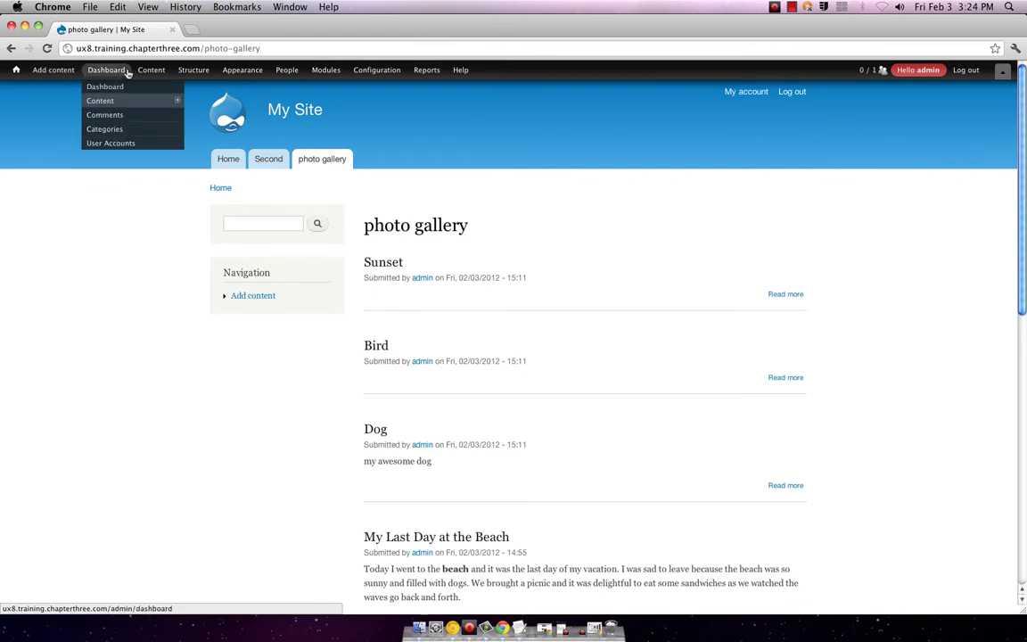
mouse_move(140, 73)
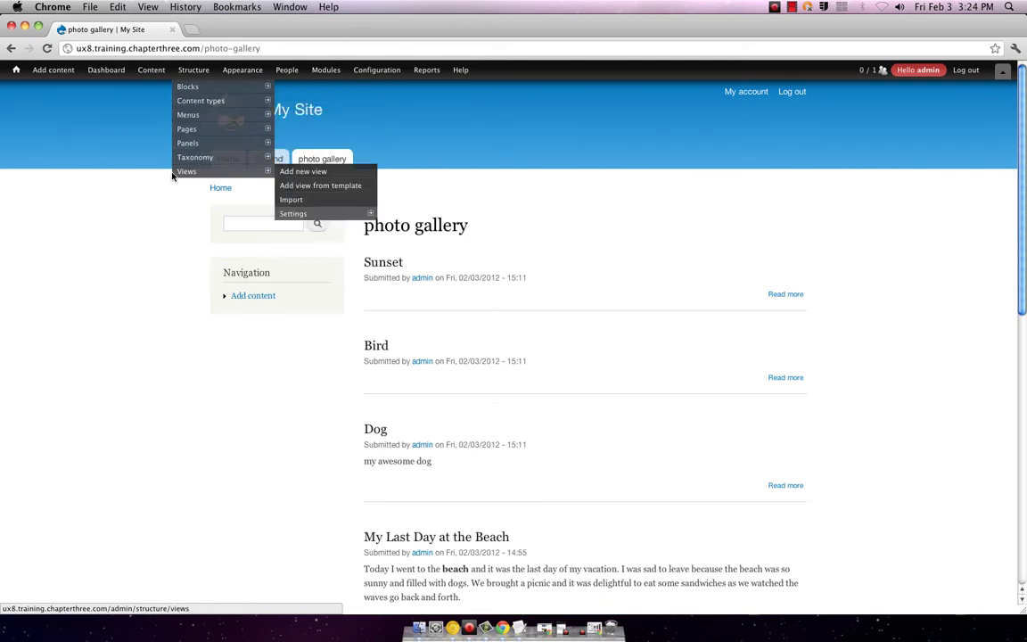
scroll(82, 240, "down", 10)
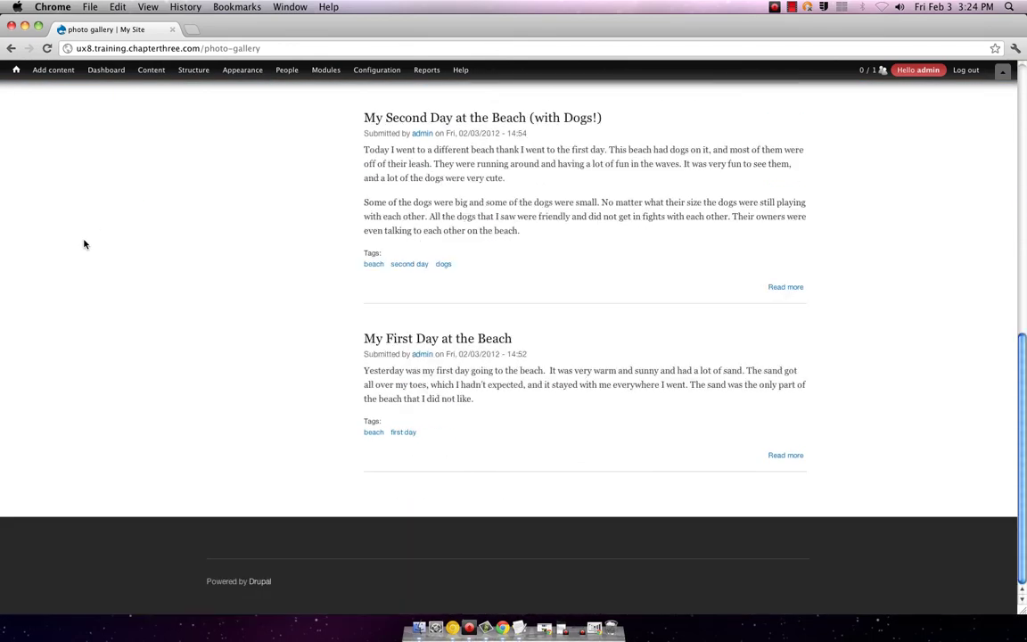
scroll(84, 243, "up", 10)
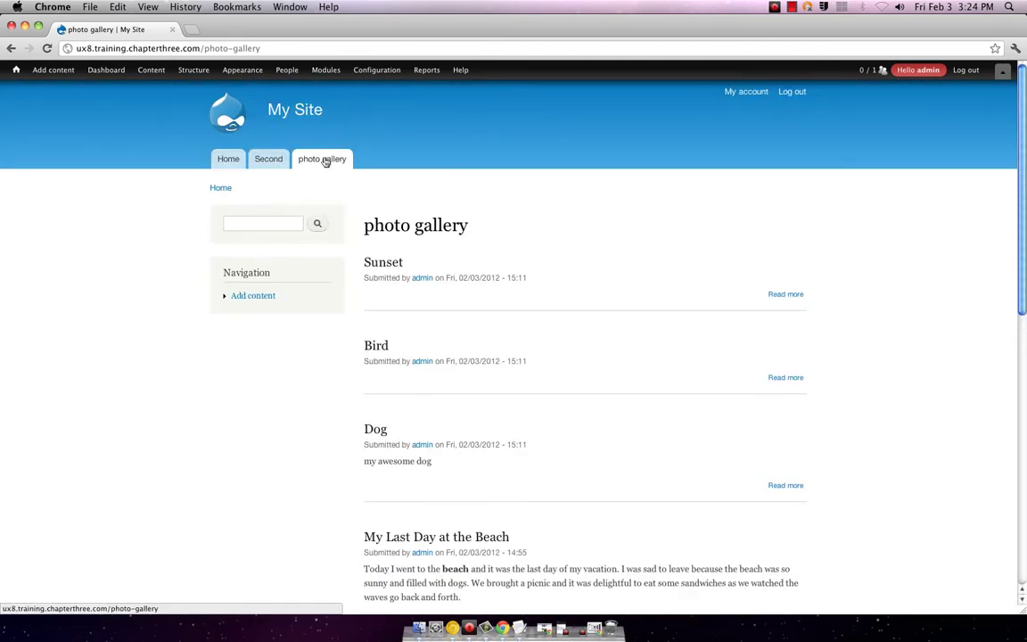
mouse_move(300, 238)
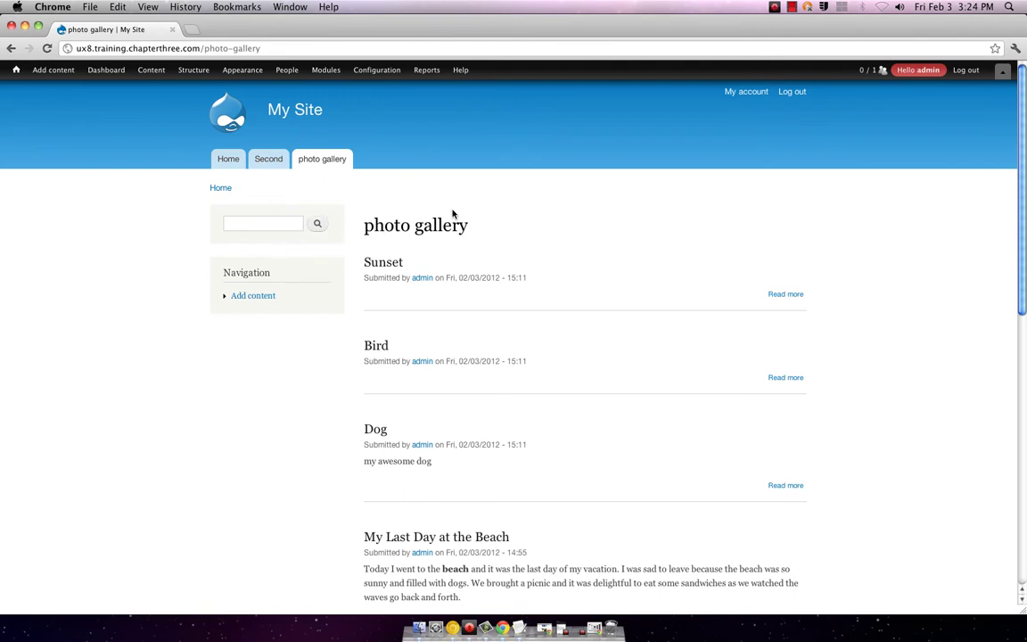
left_click(802, 226)
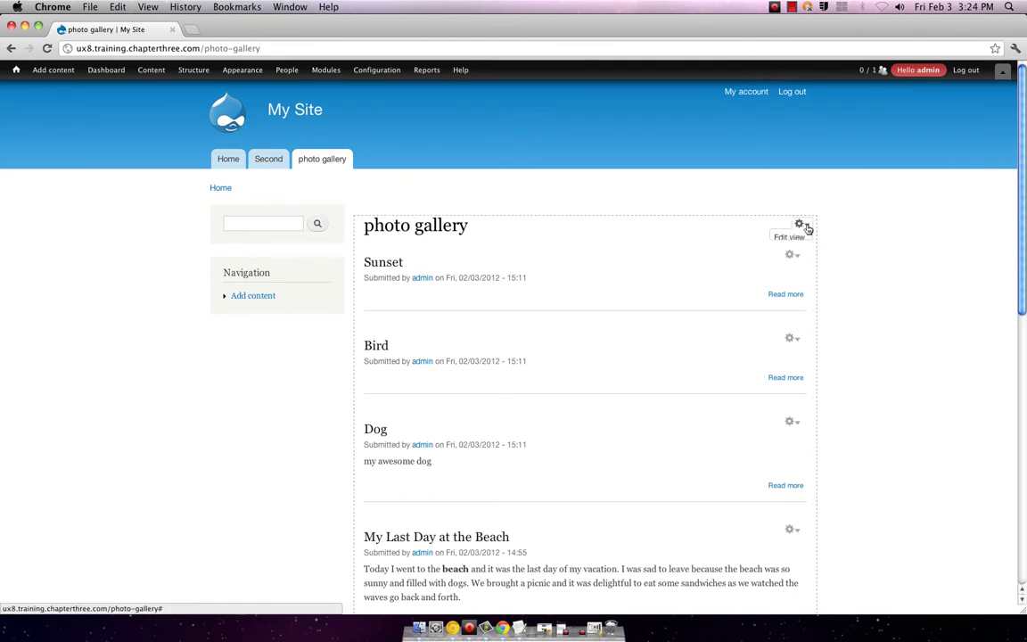
- Open the photo gallery view in the Views editor and scroll its page details
left_click(790, 239)
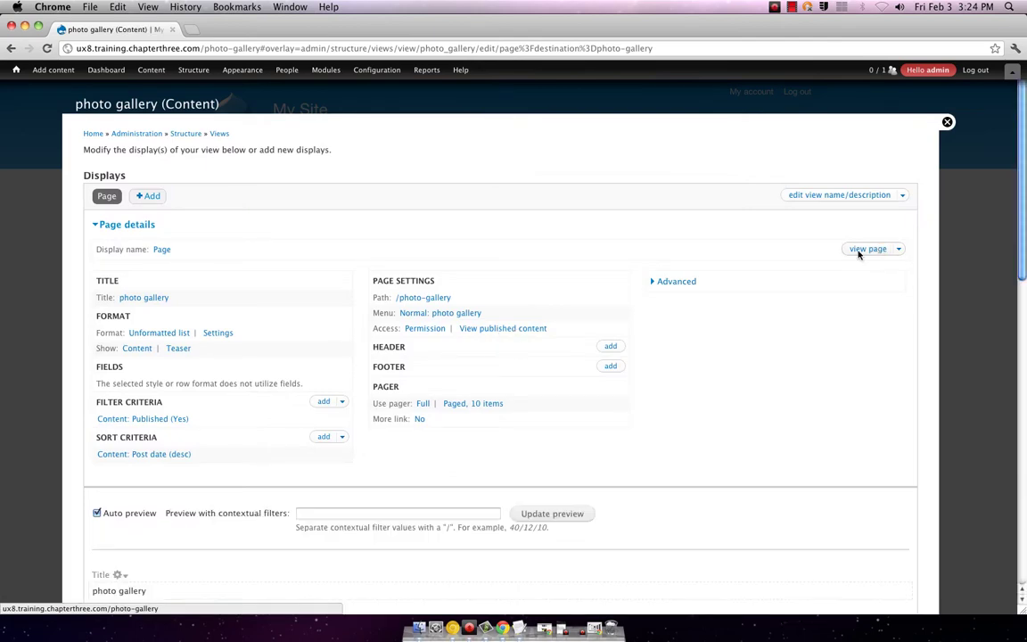
scroll(858, 254, "down", 15)
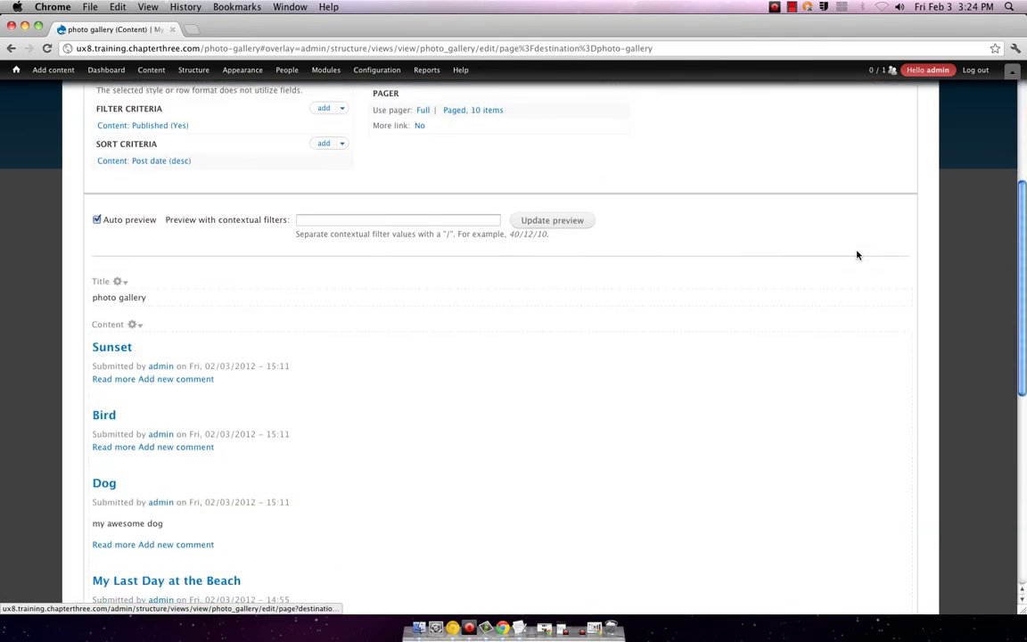
scroll(856, 257, "down", 3)
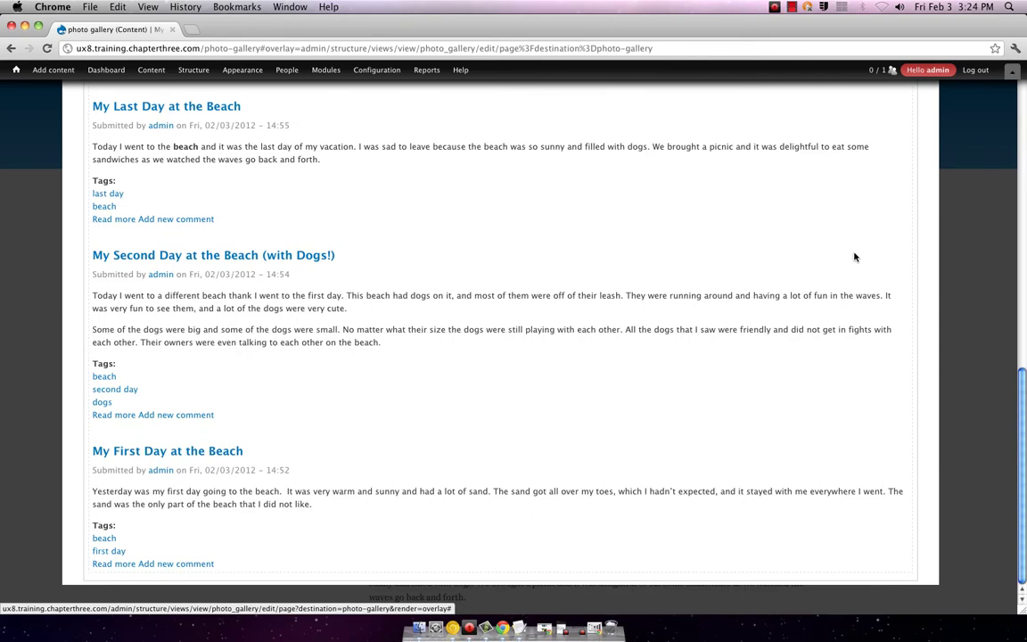
scroll(854, 256, "up", 15)
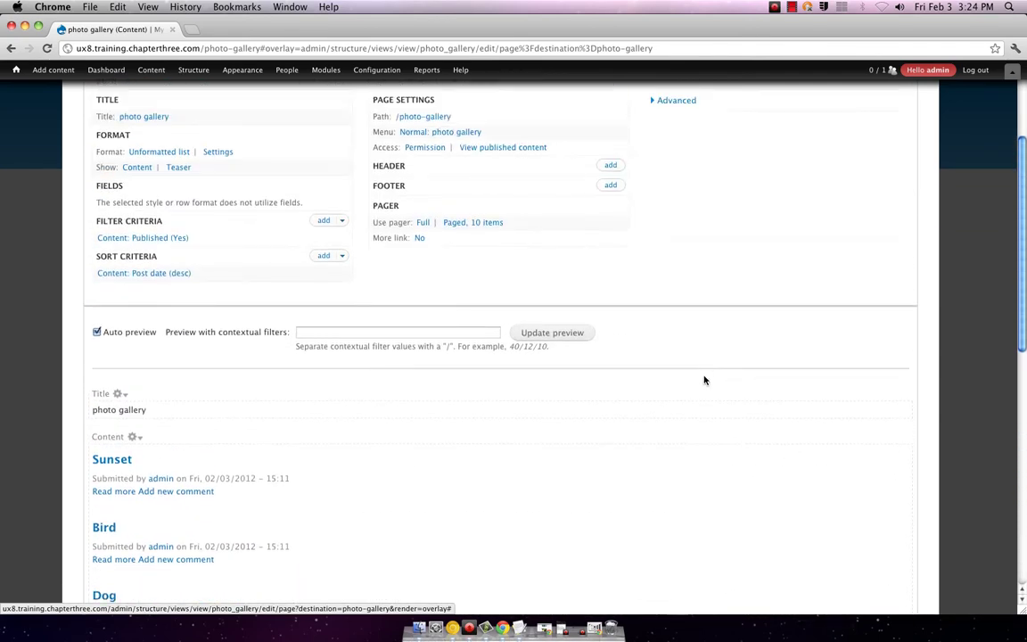
scroll(579, 406, "down", 3)
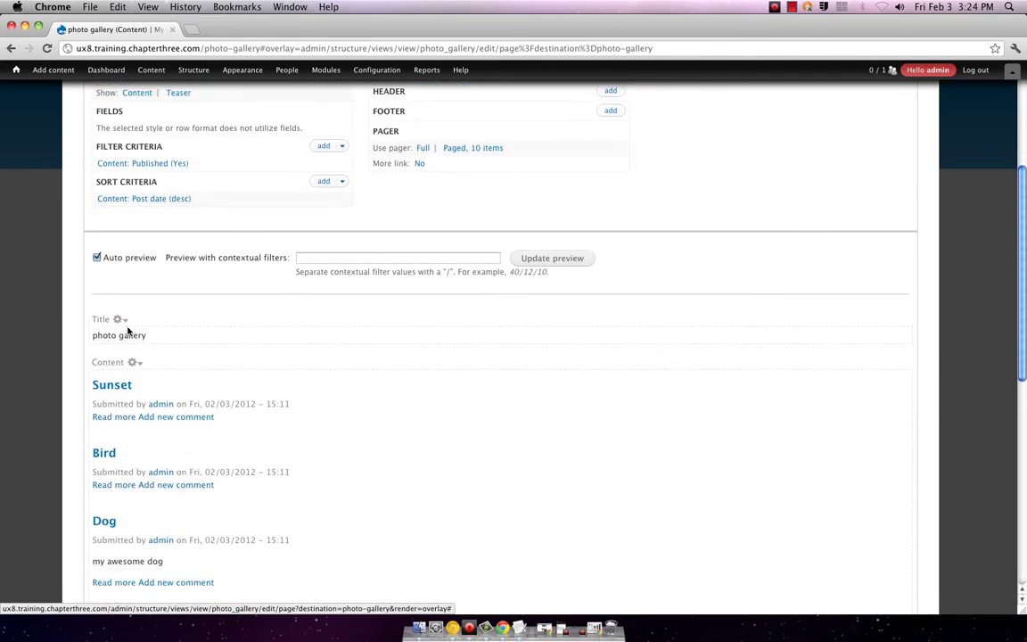
- Check the content options and scroll through the live preview of photos and articles
left_click(133, 363)
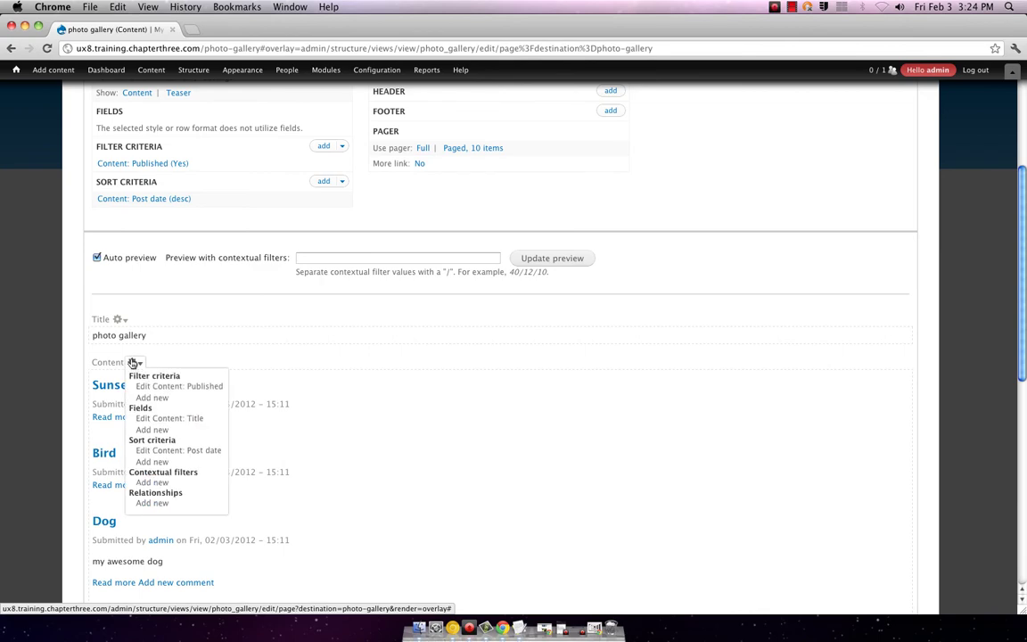
left_click(133, 363)
scroll(322, 378, "up", 5)
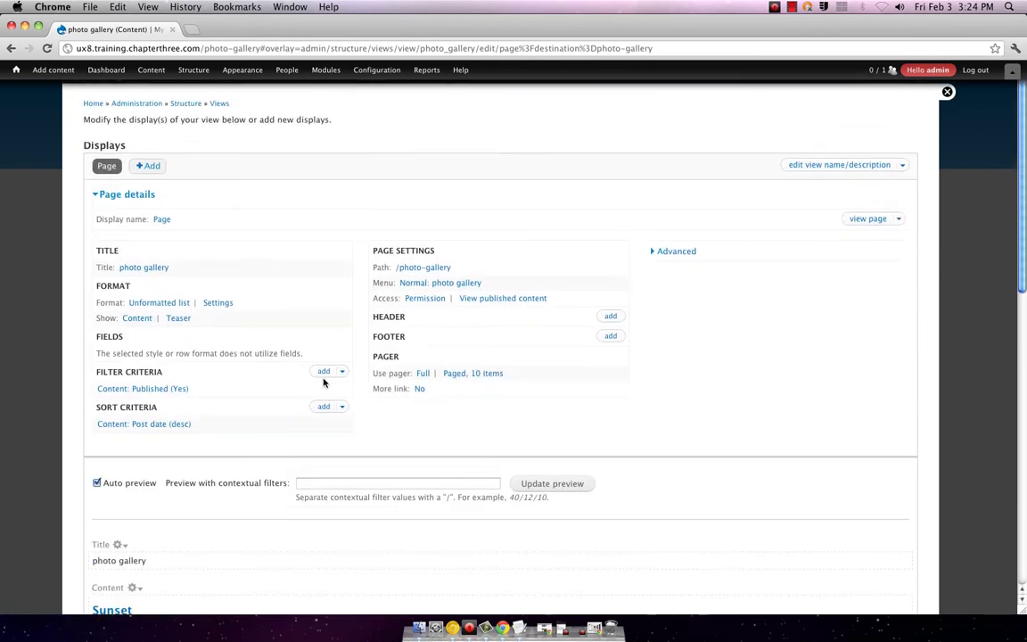
scroll(324, 382, "down", 5)
scroll(323, 383, "up", 5)
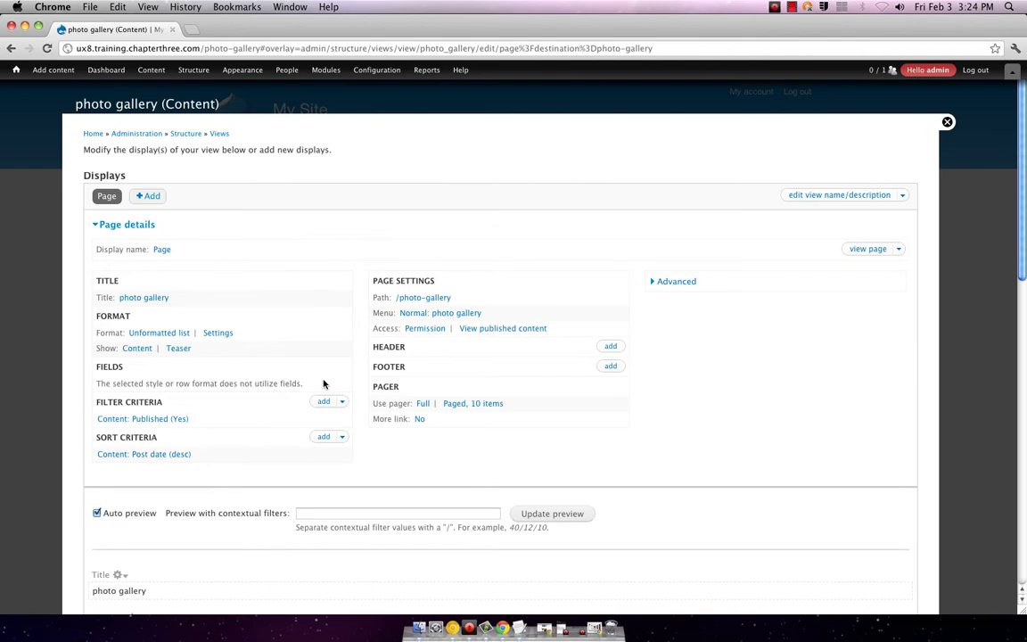
scroll(323, 383, "down", 10)
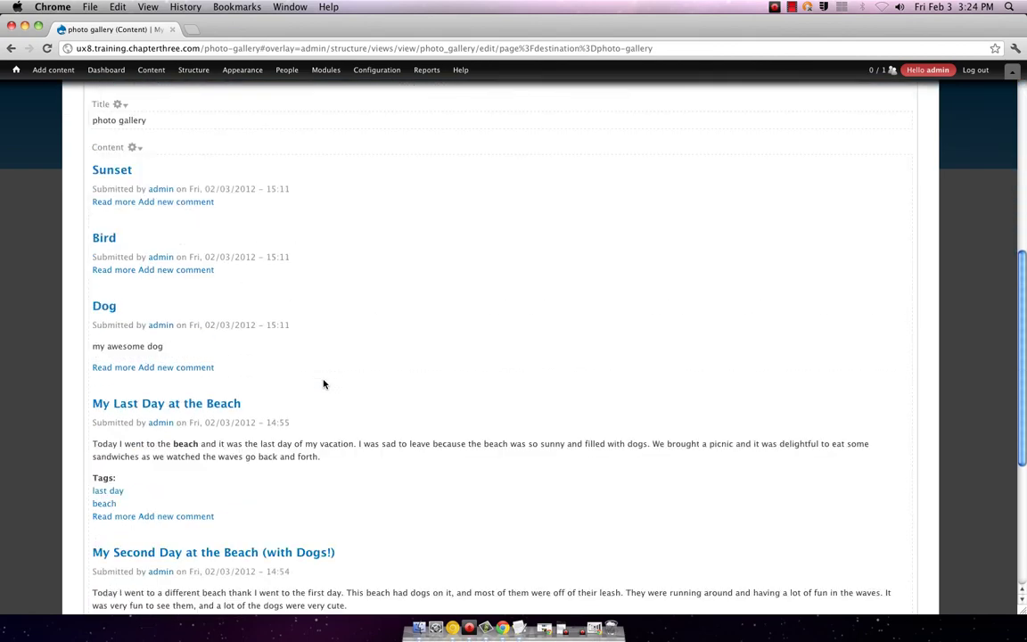
scroll(324, 383, "down", 4)
scroll(257, 431, "down", 2)
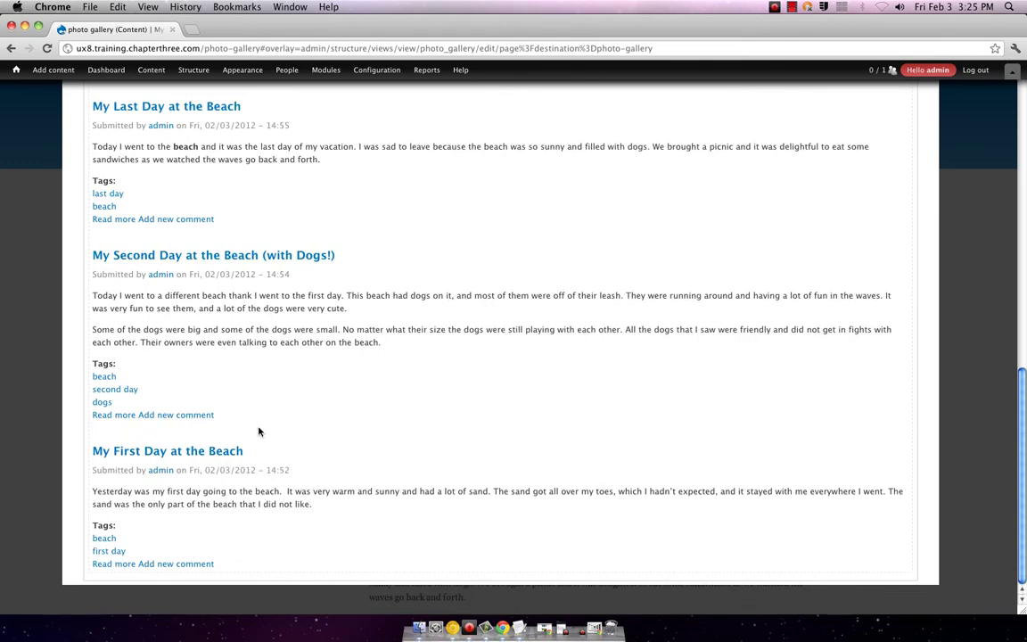
scroll(256, 431, "up", 15)
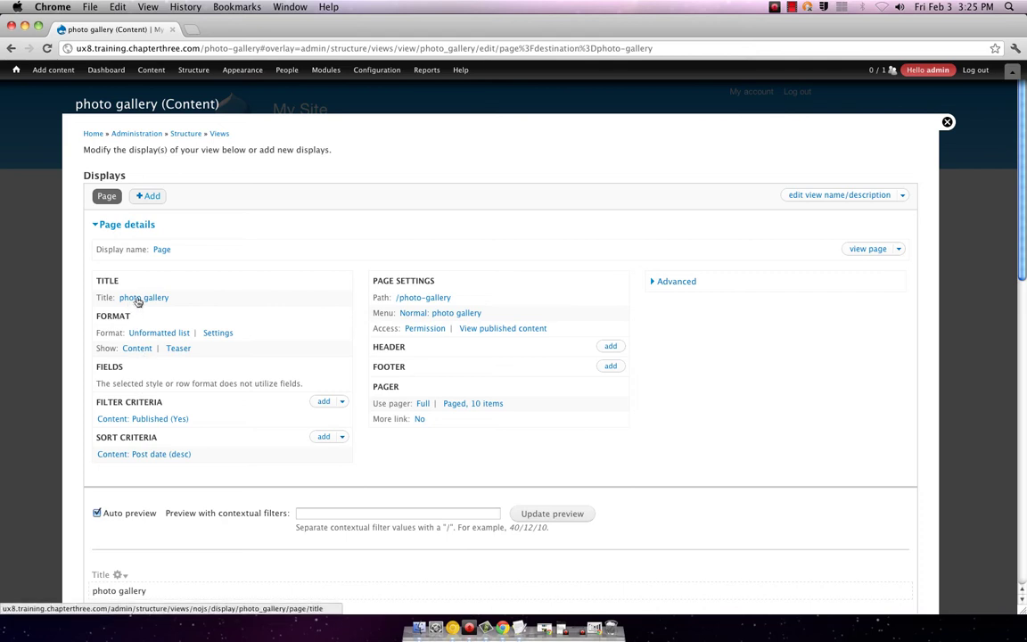
- Override this page's format from Unformatted list to a 4-column horizontal Grid
left_click(210, 334)
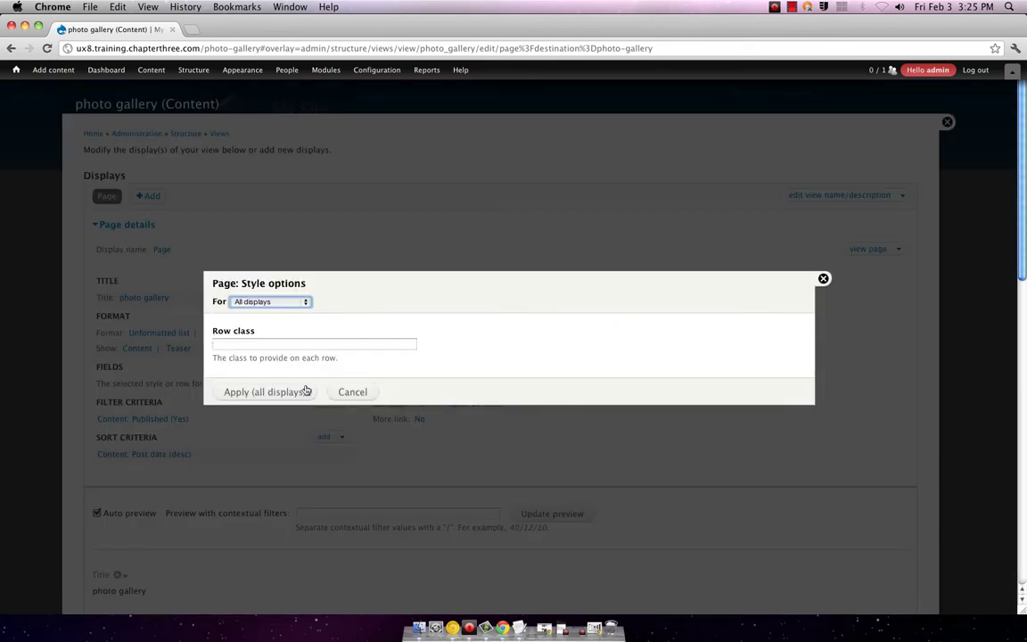
left_click(822, 279)
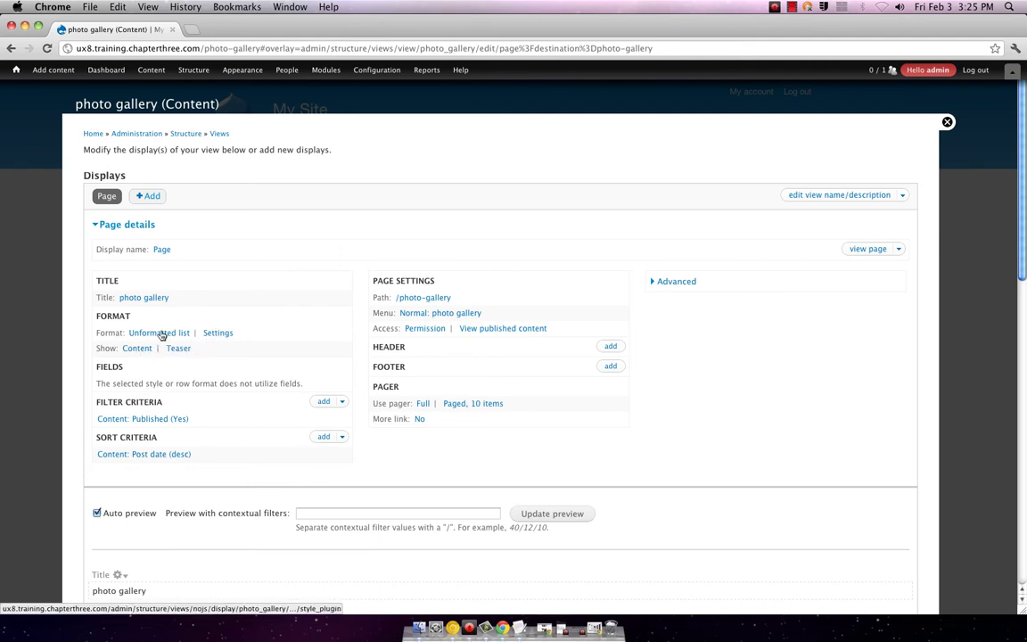
left_click(161, 335)
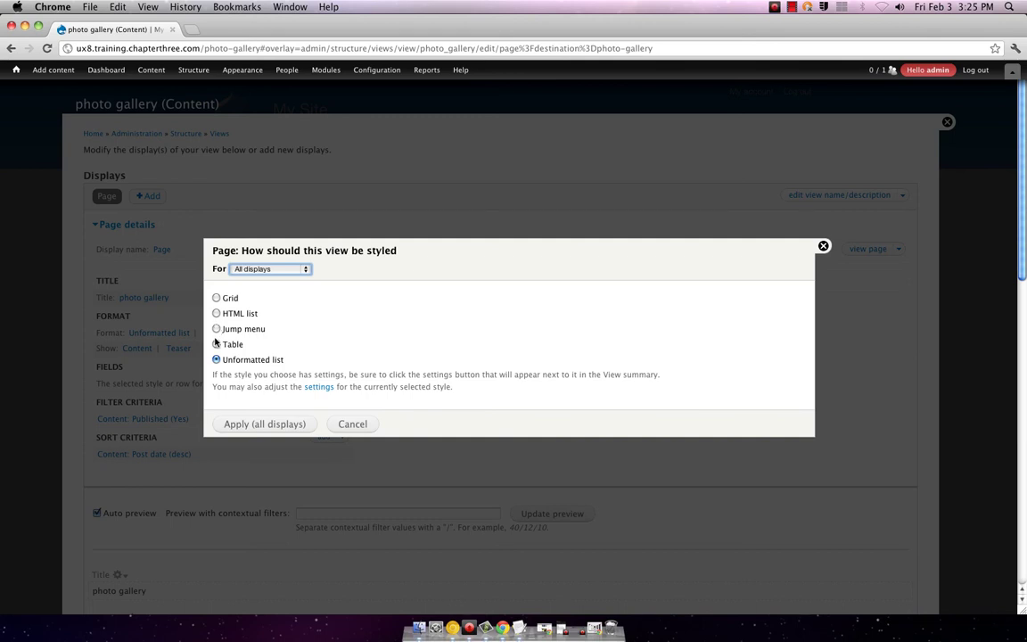
left_click(286, 269)
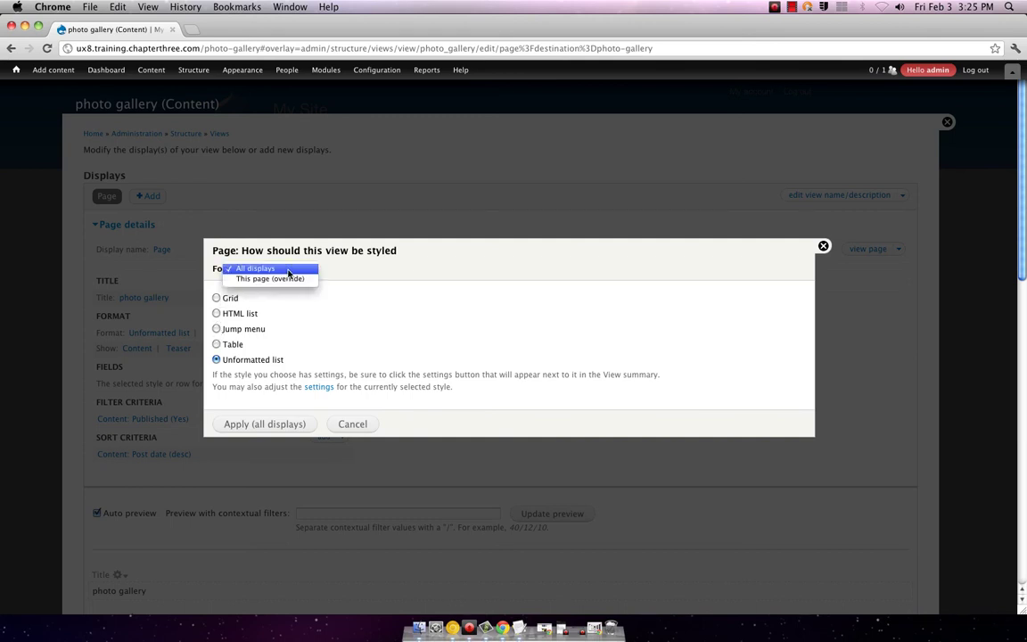
left_click(300, 271)
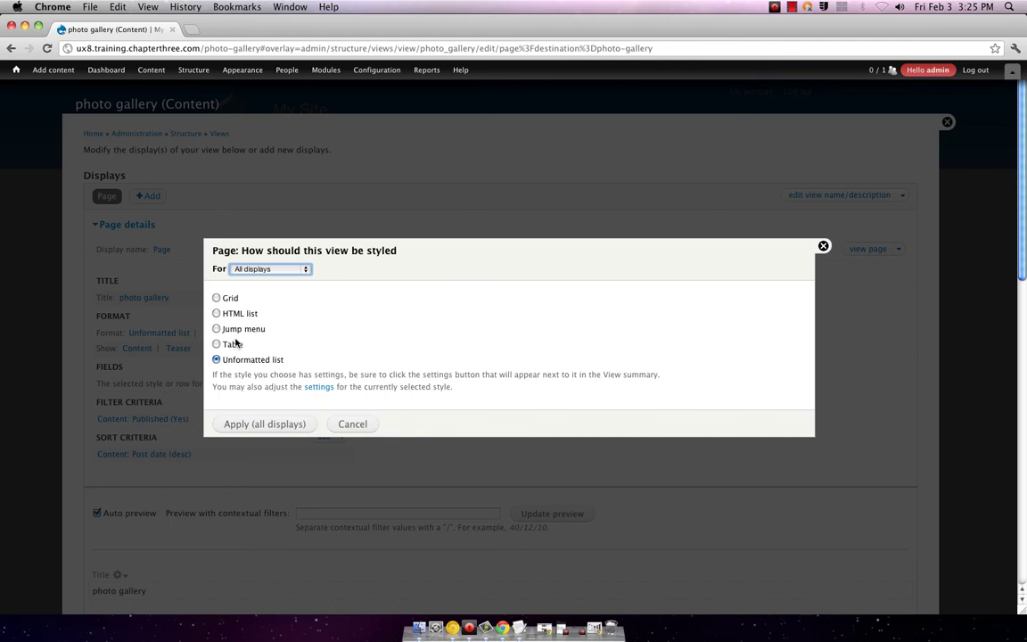
left_click(268, 268)
left_click(265, 279)
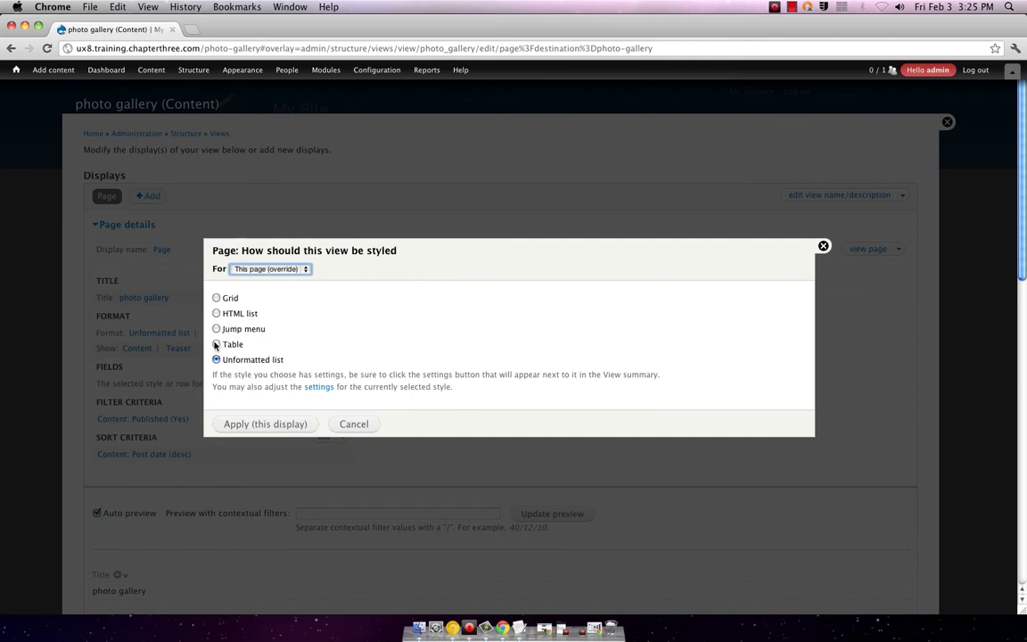
left_click(216, 299)
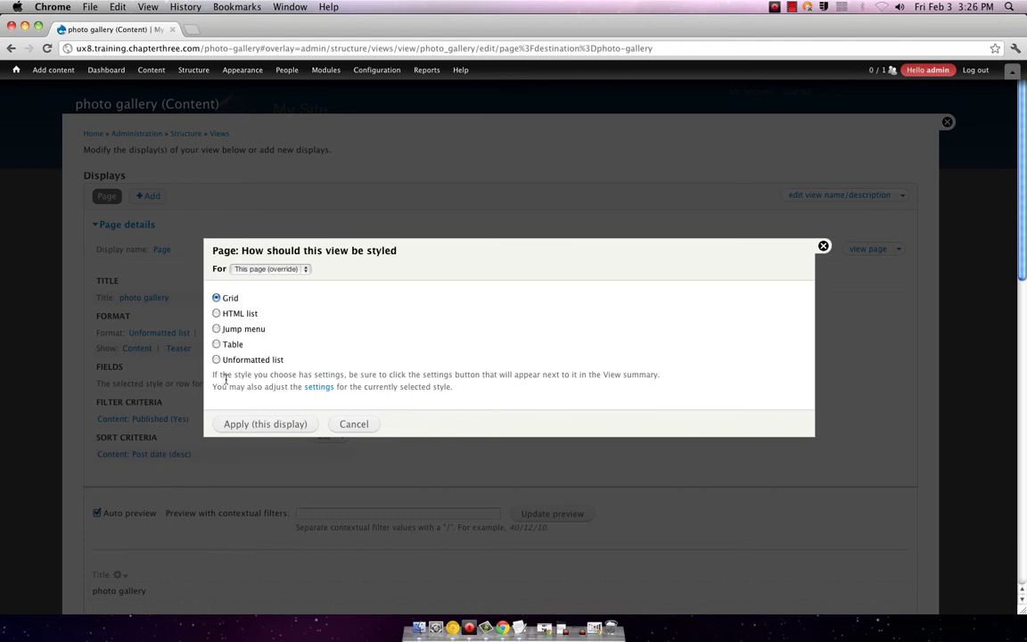
left_click(265, 424)
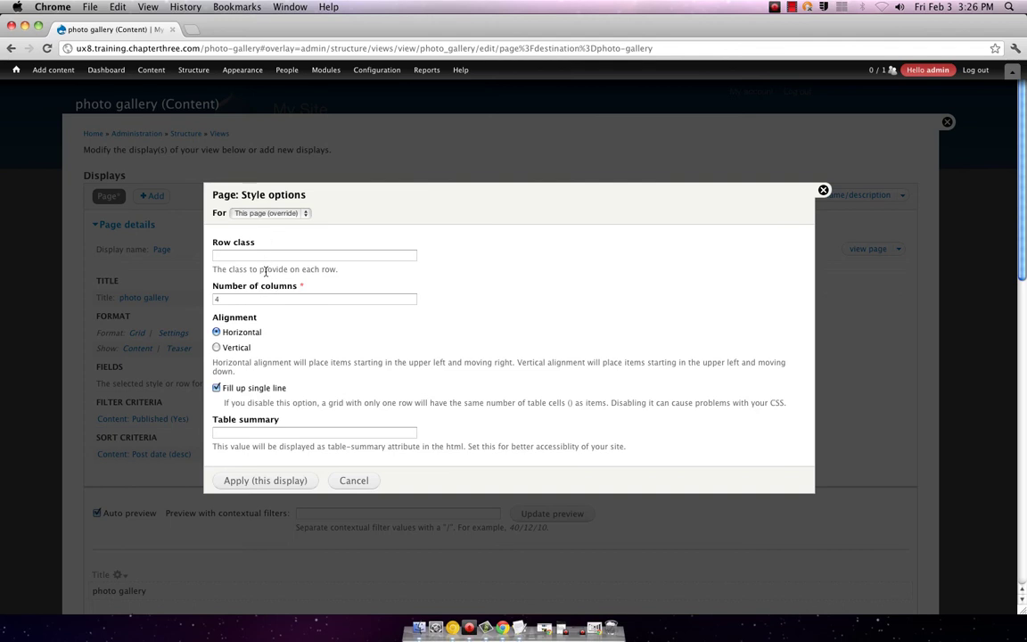
left_click(293, 480)
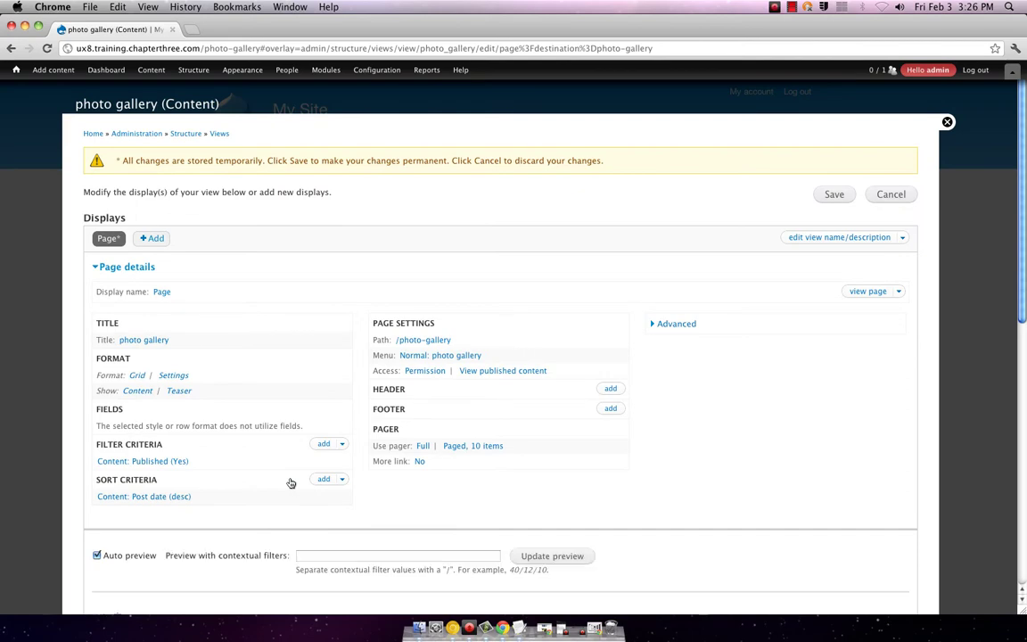
scroll(320, 437, "down", 10)
scroll(324, 439, "down", 5)
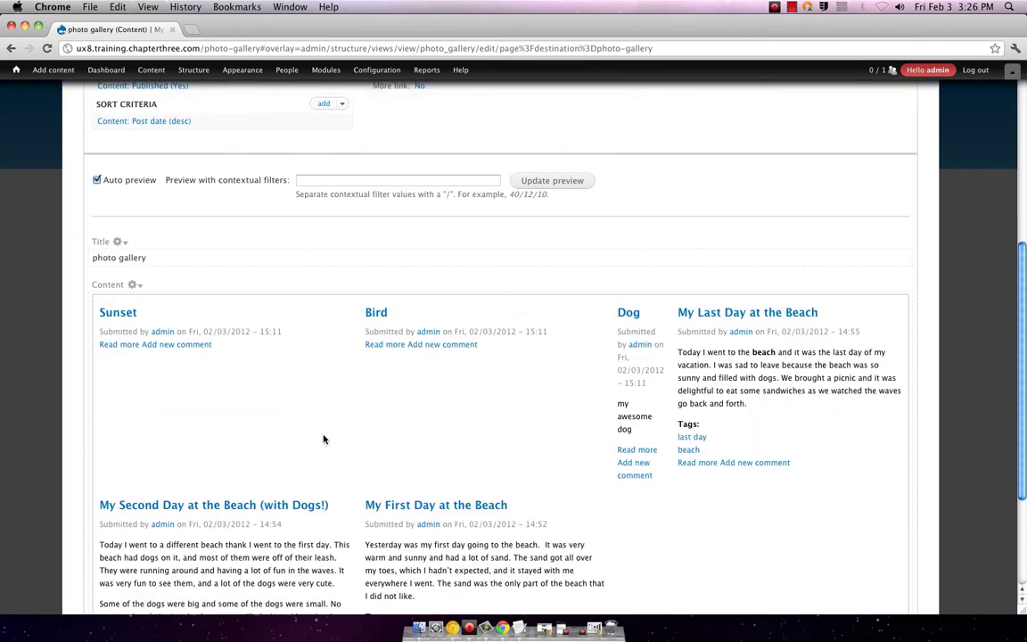
scroll(325, 439, "up", 3)
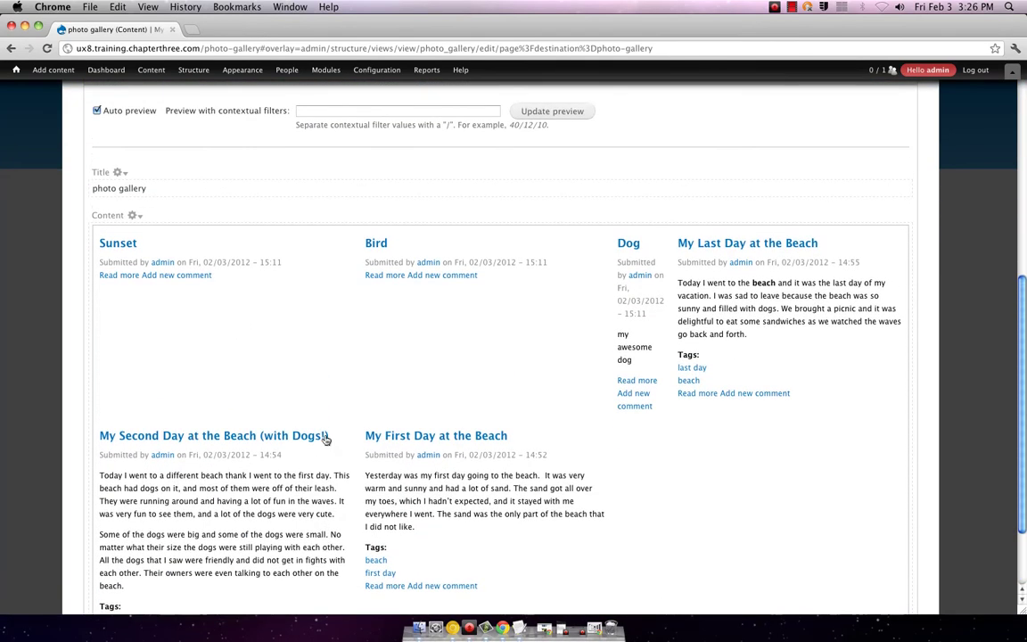
scroll(330, 437, "down", 3)
scroll(327, 439, "up", 2)
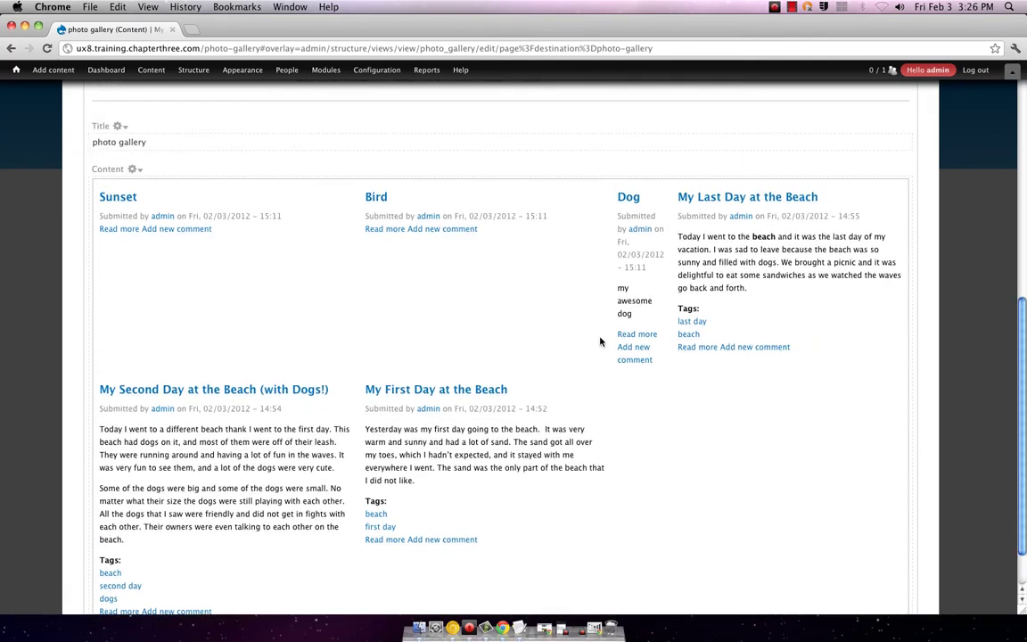
scroll(581, 388, "down", 2)
scroll(581, 390, "up", 1)
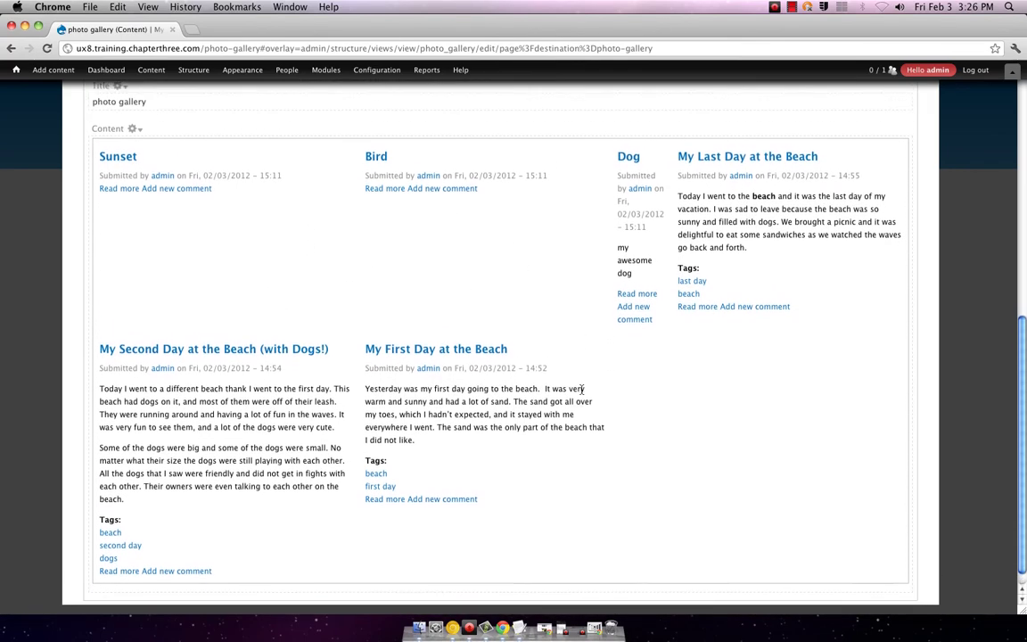
scroll(581, 390, "up", 9)
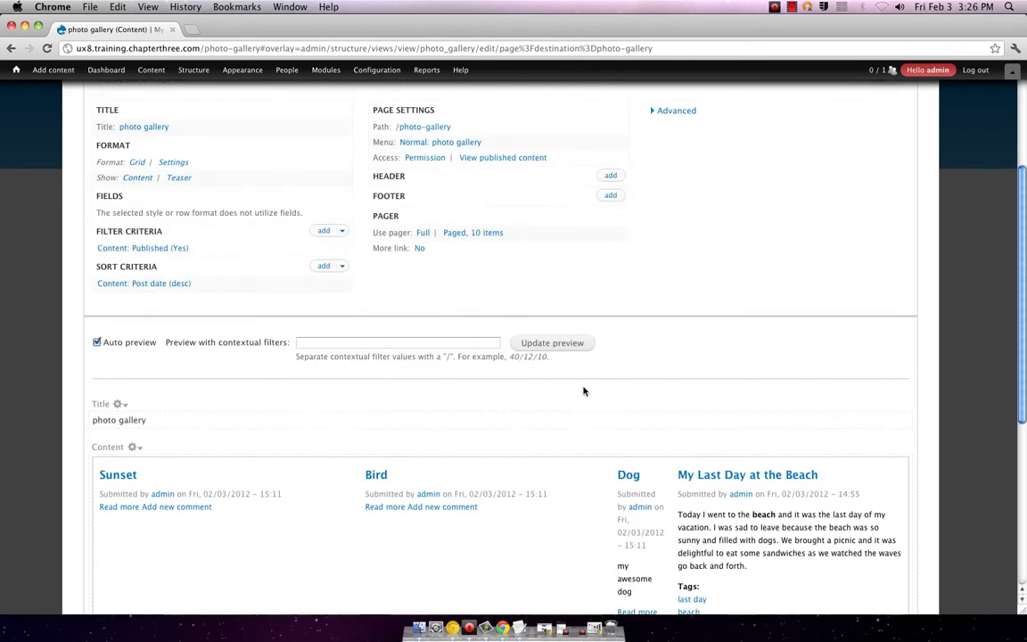
scroll(353, 339, "up", 2)
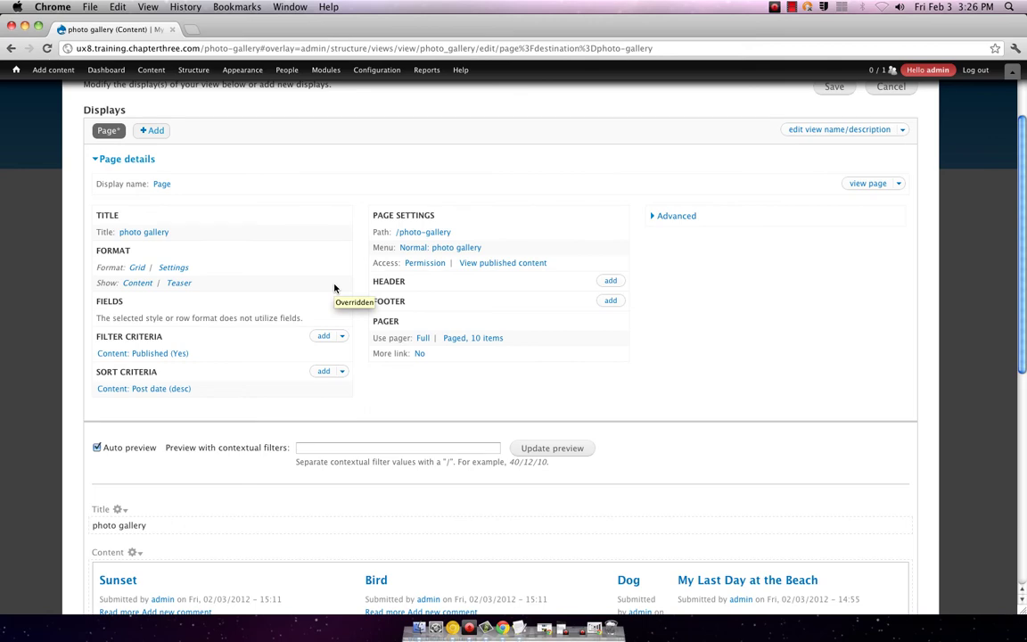
scroll(337, 289, "down", 10)
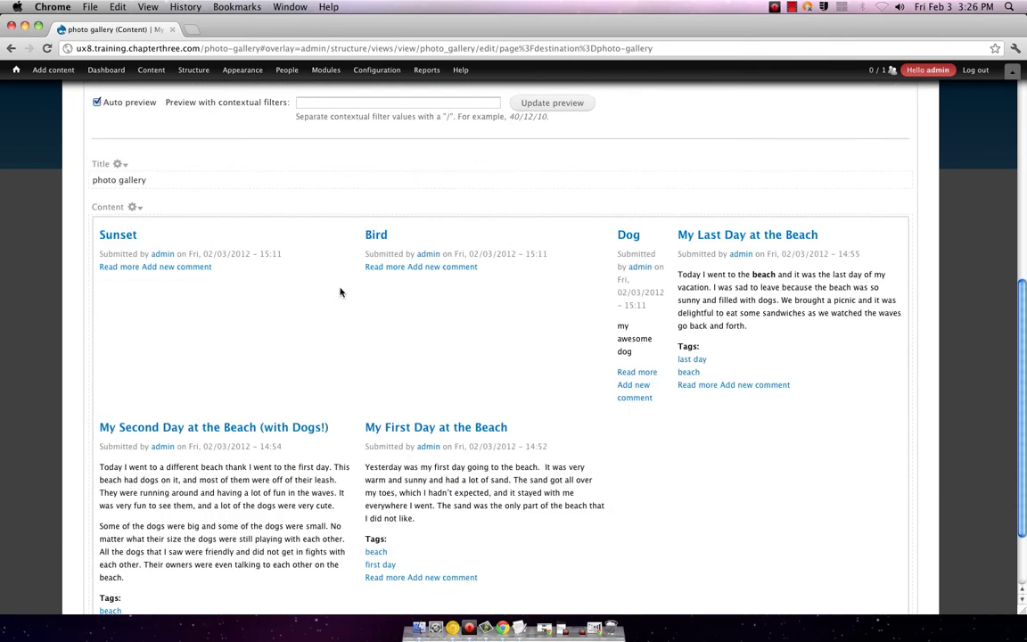
scroll(340, 292, "up", 5)
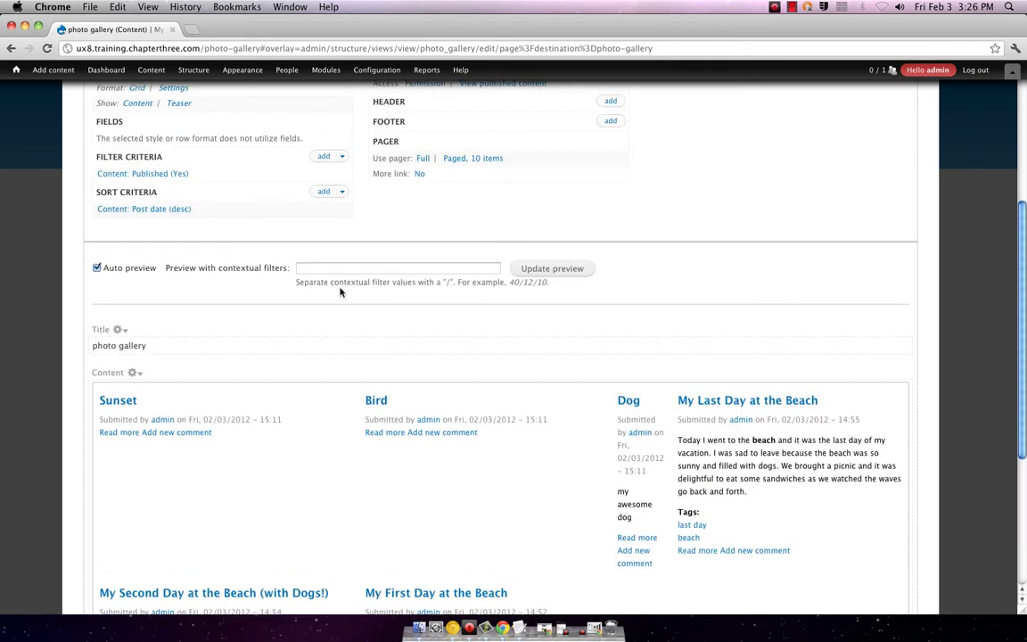
scroll(340, 292, "up", 8)
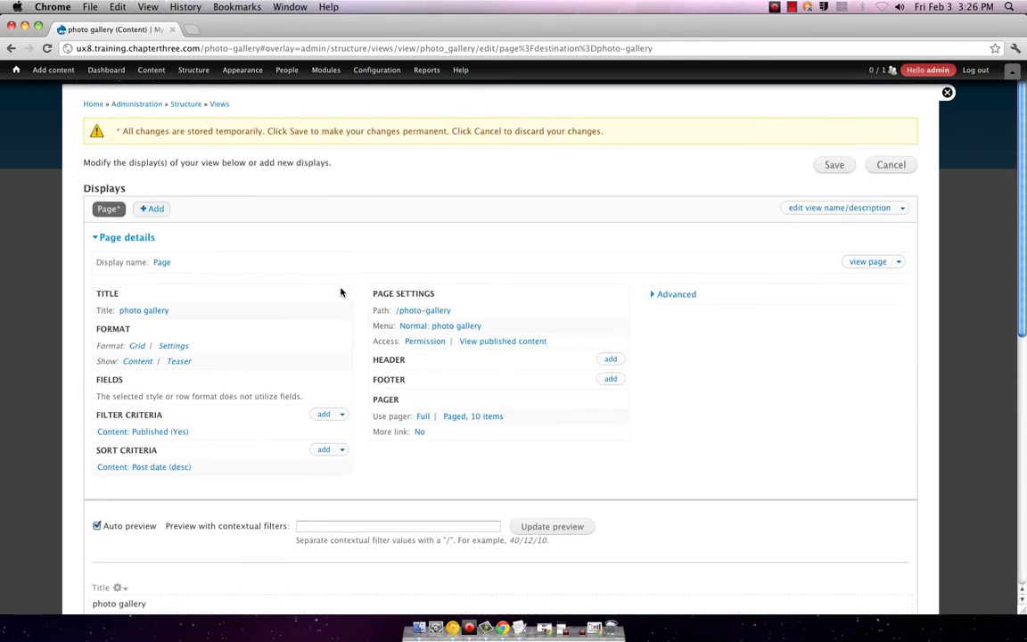
scroll(340, 292, "down", 2)
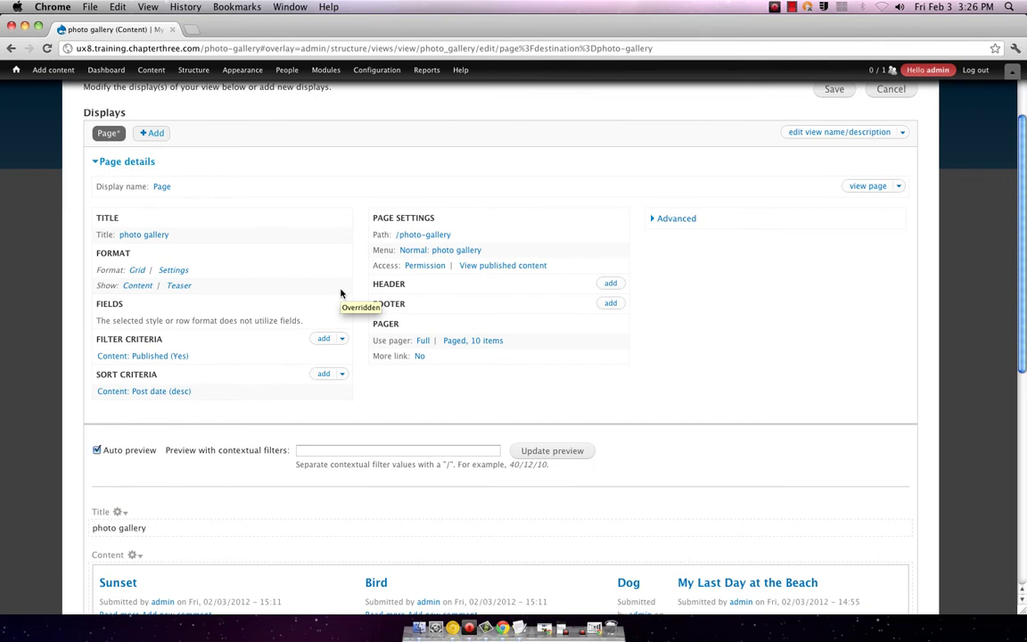
scroll(340, 292, "up", 1)
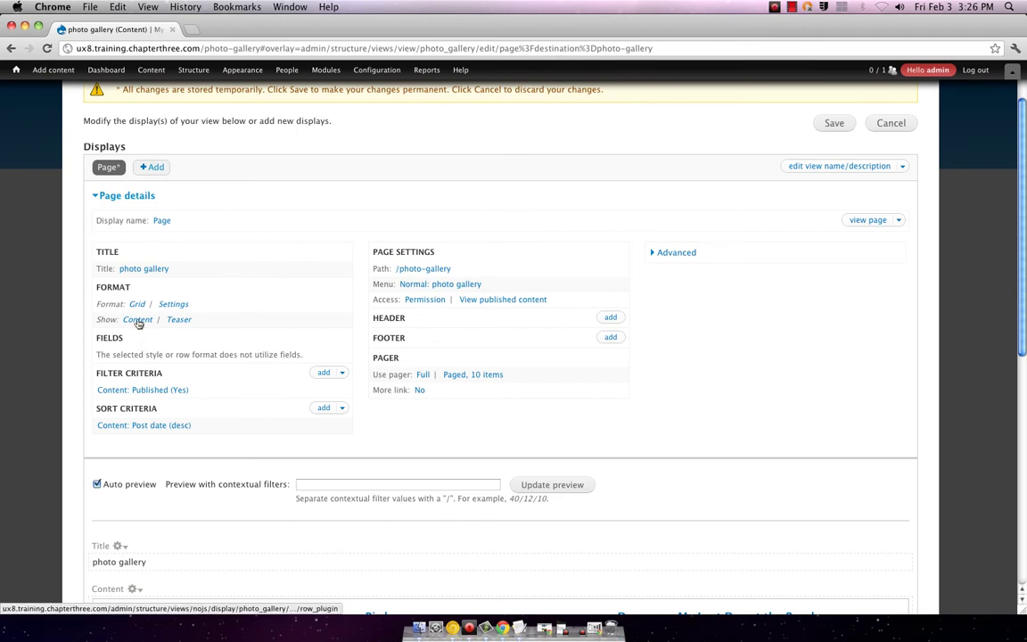
- Switch this page's row style from Content to Fields, keeping default row style options
left_click(138, 322)
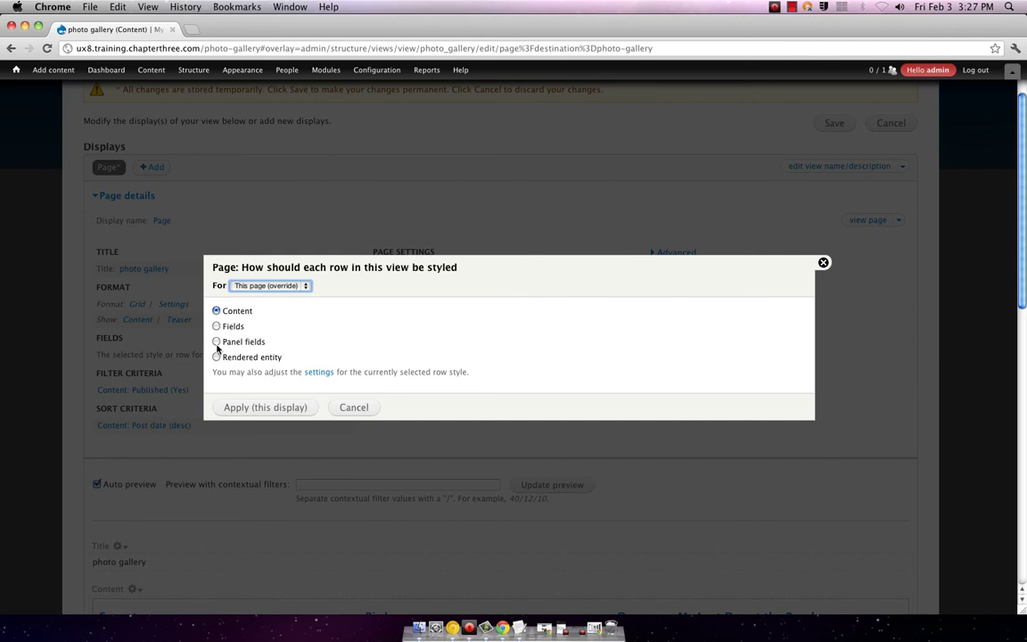
left_click(216, 326)
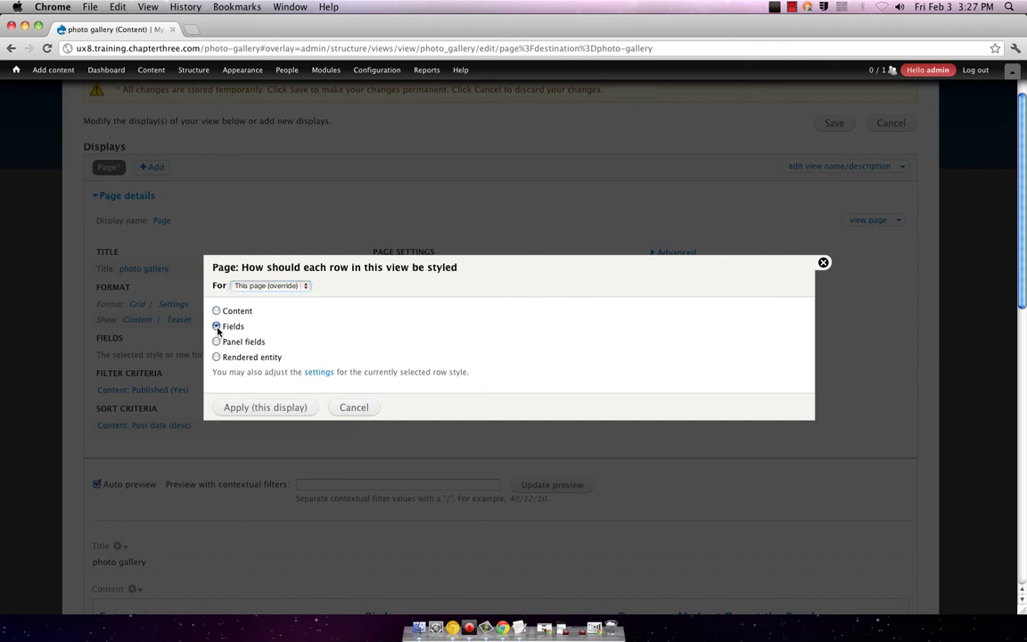
left_click(249, 411)
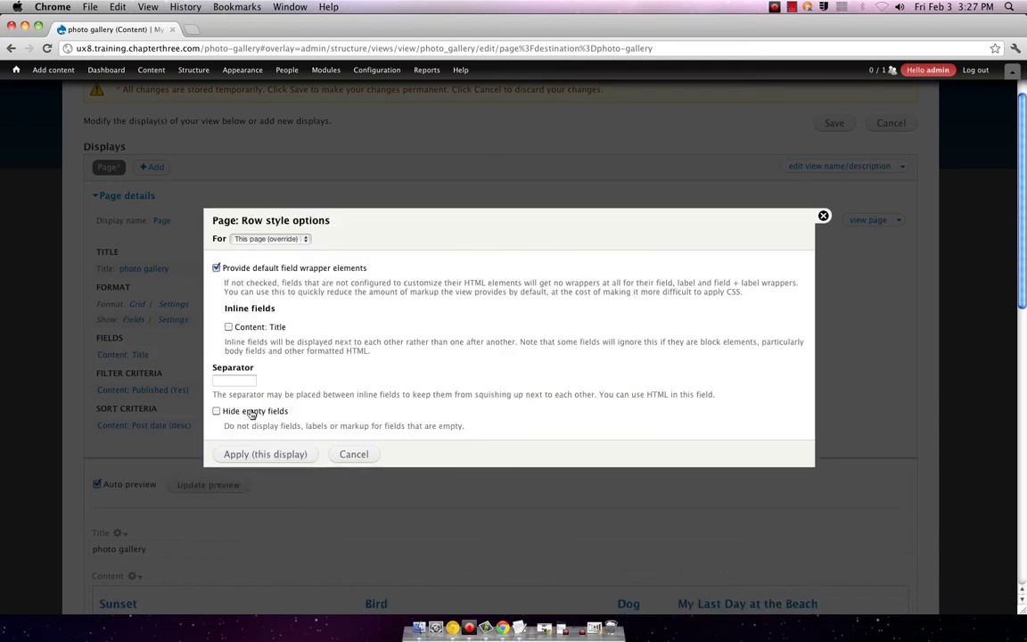
scroll(158, 510, "down", 3)
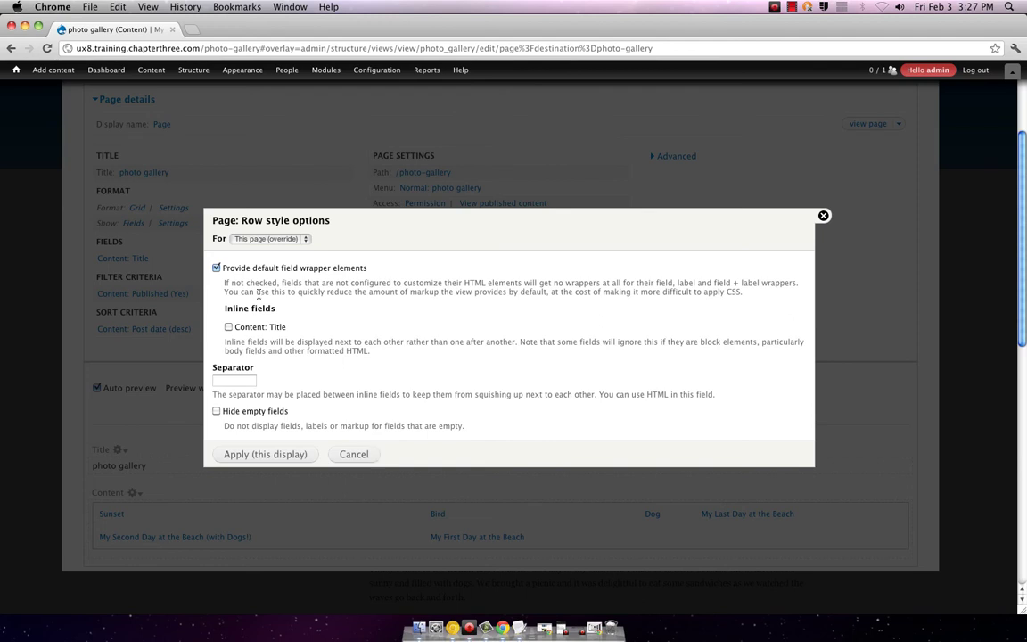
left_click(351, 455)
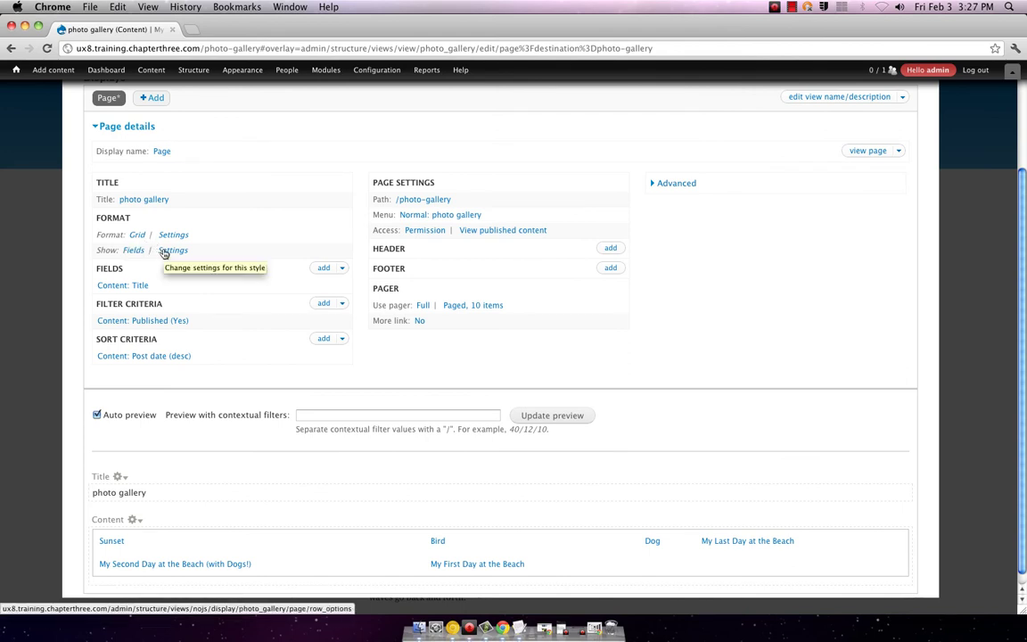
- Check the Fields row style options, then expand Advanced and open the Content: Title field settings
scroll(228, 393, "down", 1)
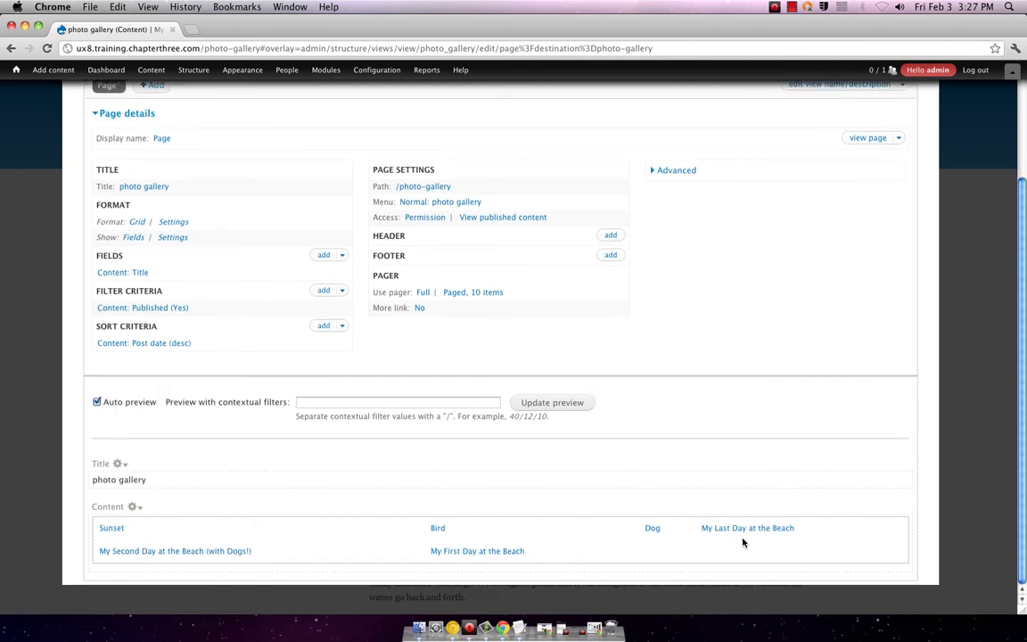
scroll(484, 520, "up", 2)
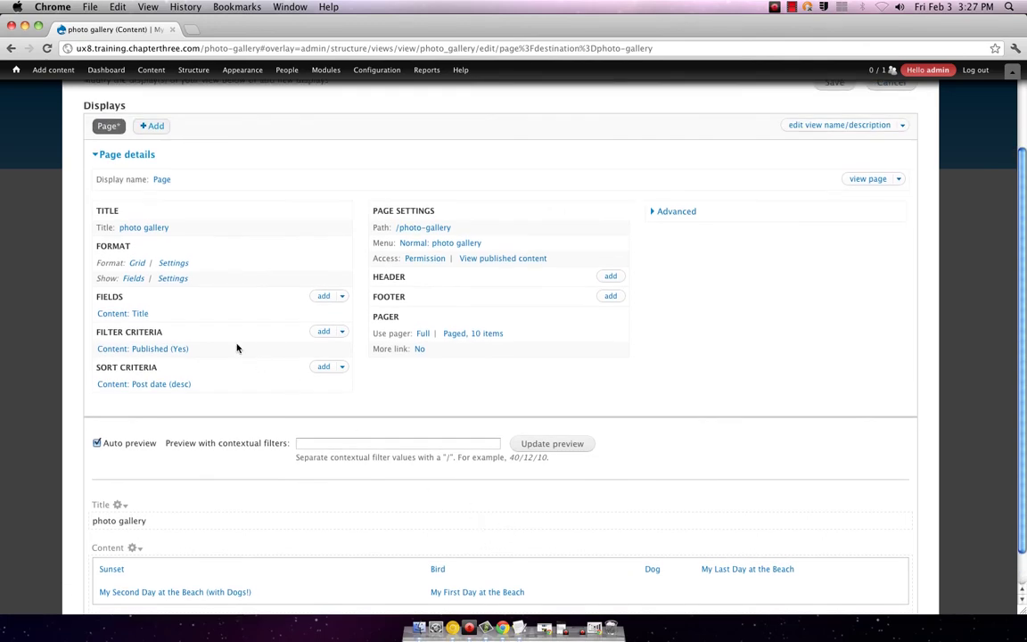
left_click(169, 278)
scroll(300, 535, "down", 1)
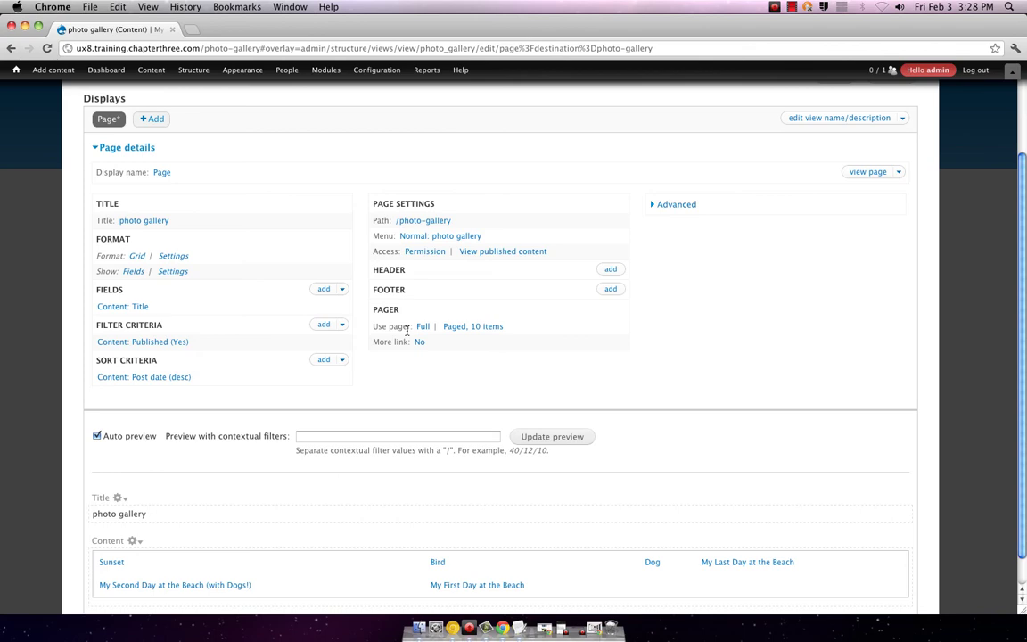
left_click(664, 205)
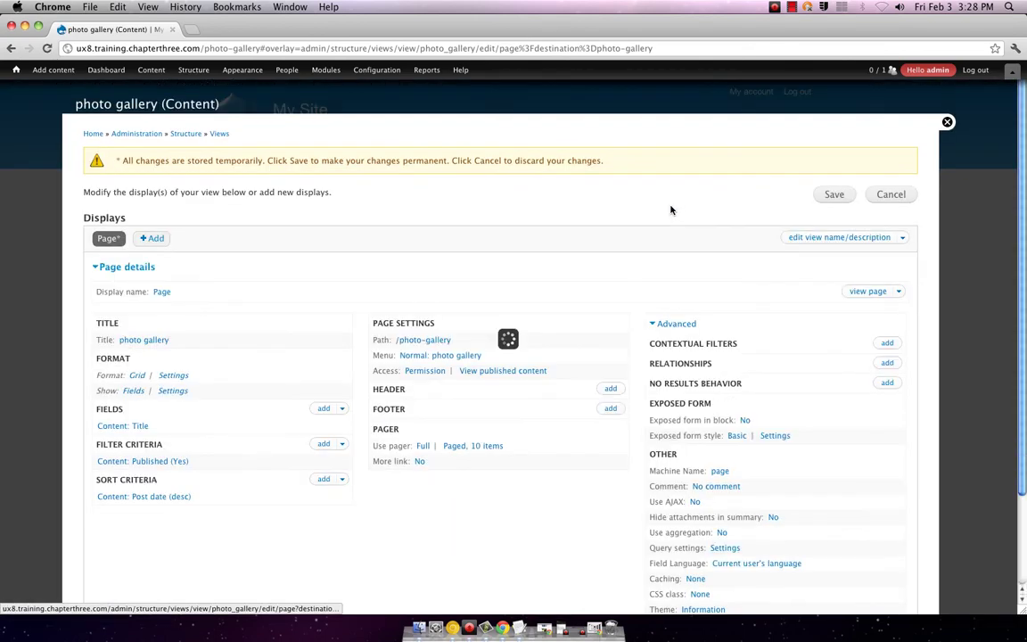
scroll(673, 252, "down", 4)
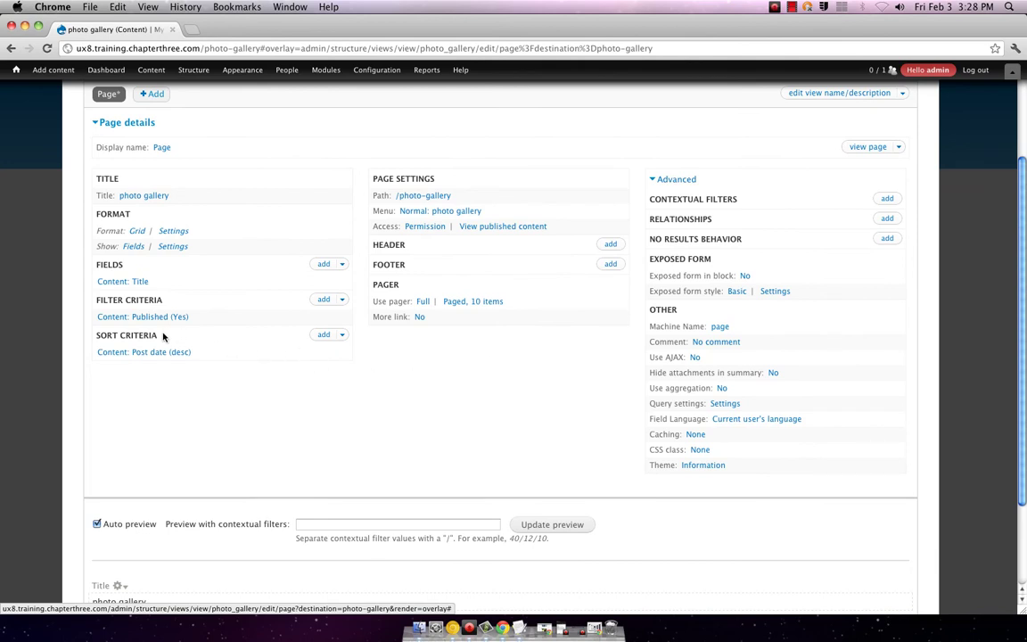
left_click(125, 282)
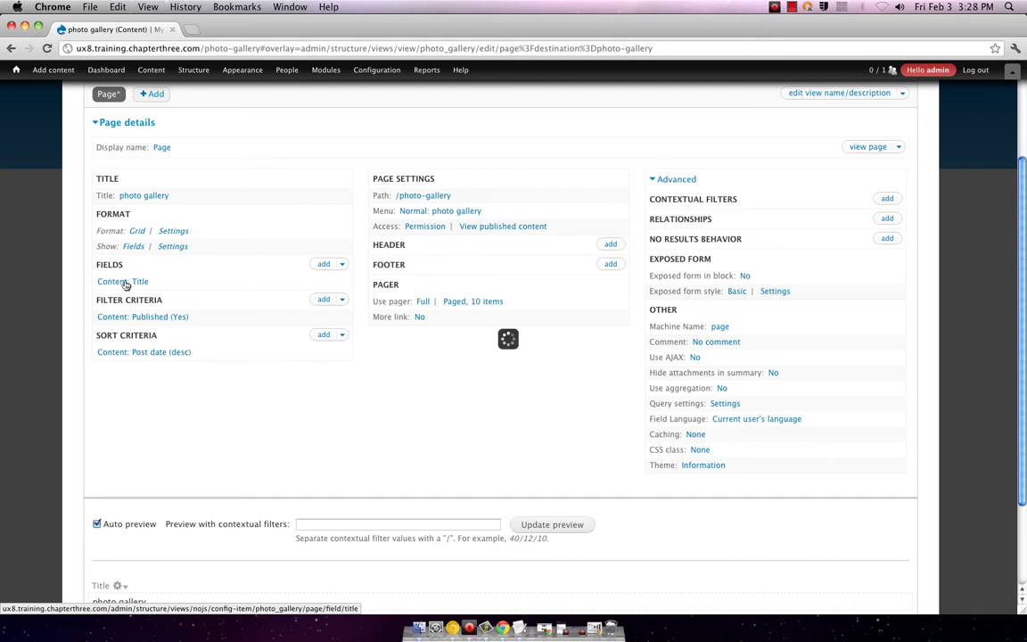
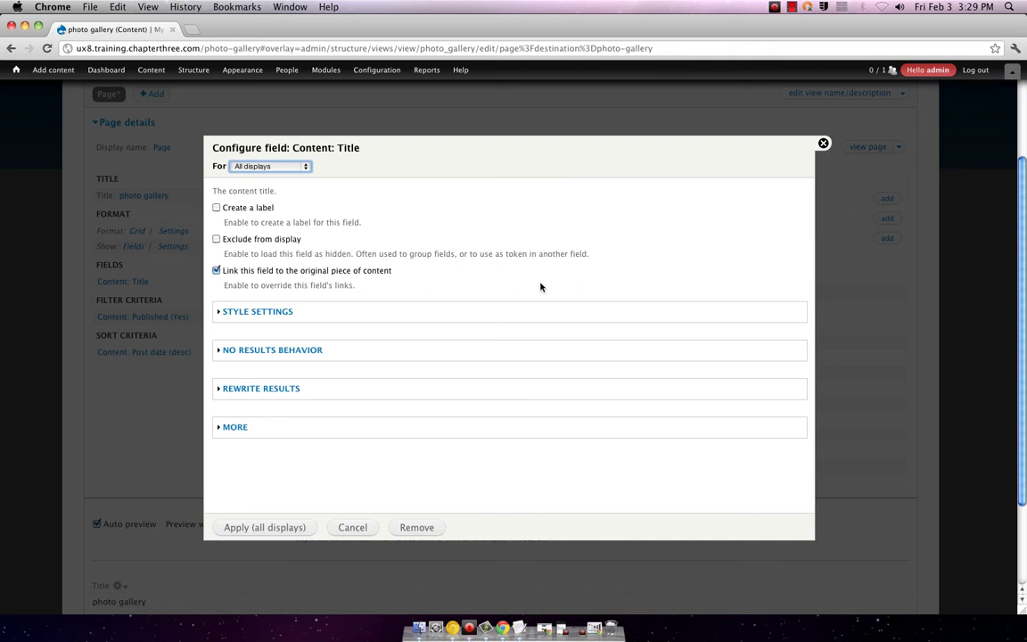
- Review the Title field's Style Settings and No Results Behavior sections, then close the dialog unchanged
left_click(277, 314)
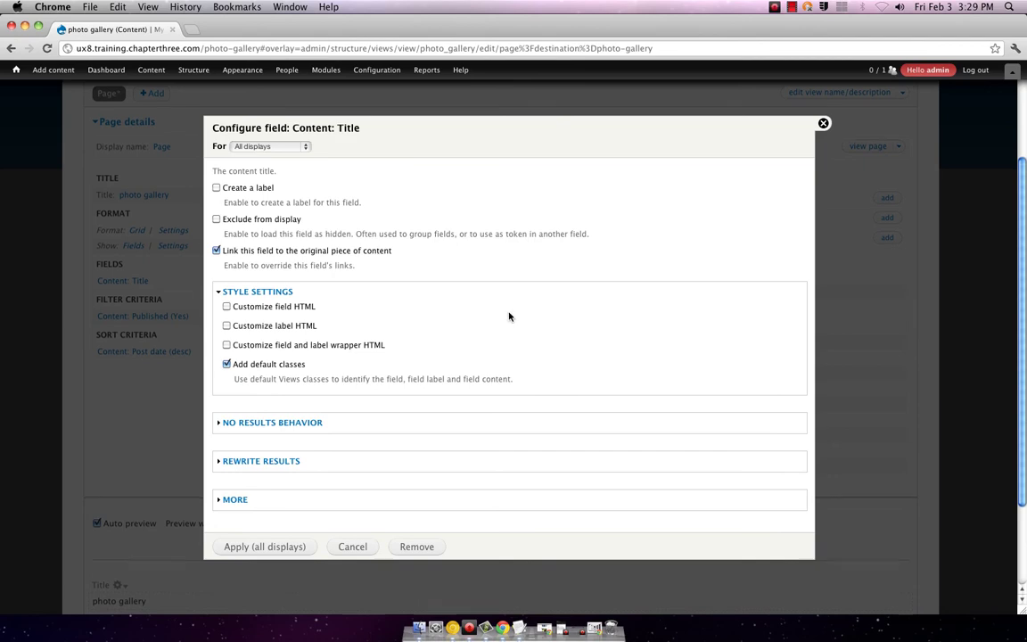
scroll(504, 319, "down", 3)
left_click(261, 434)
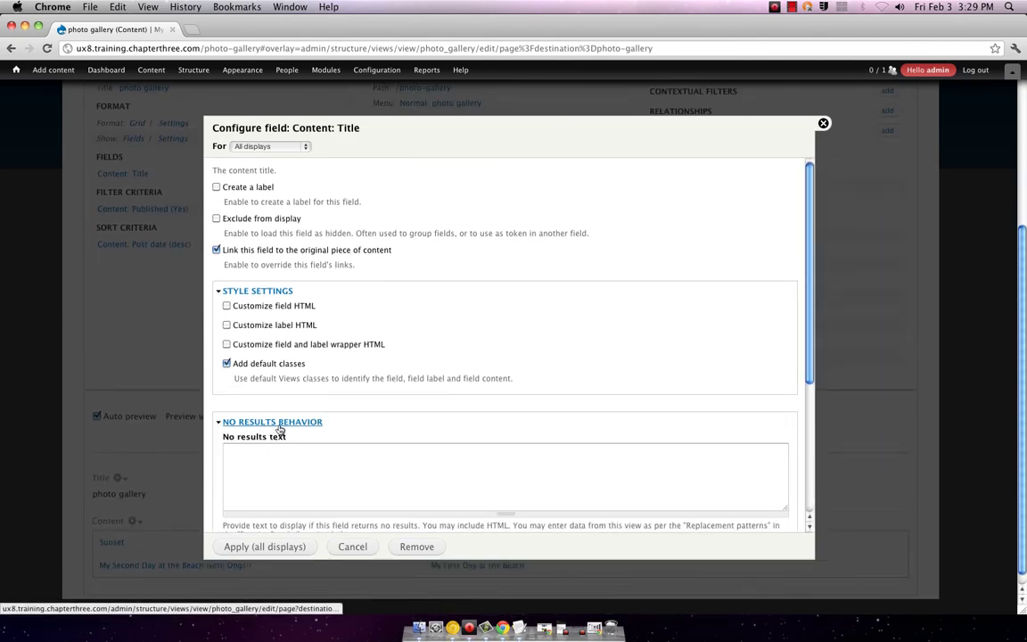
scroll(294, 428, "down", 5)
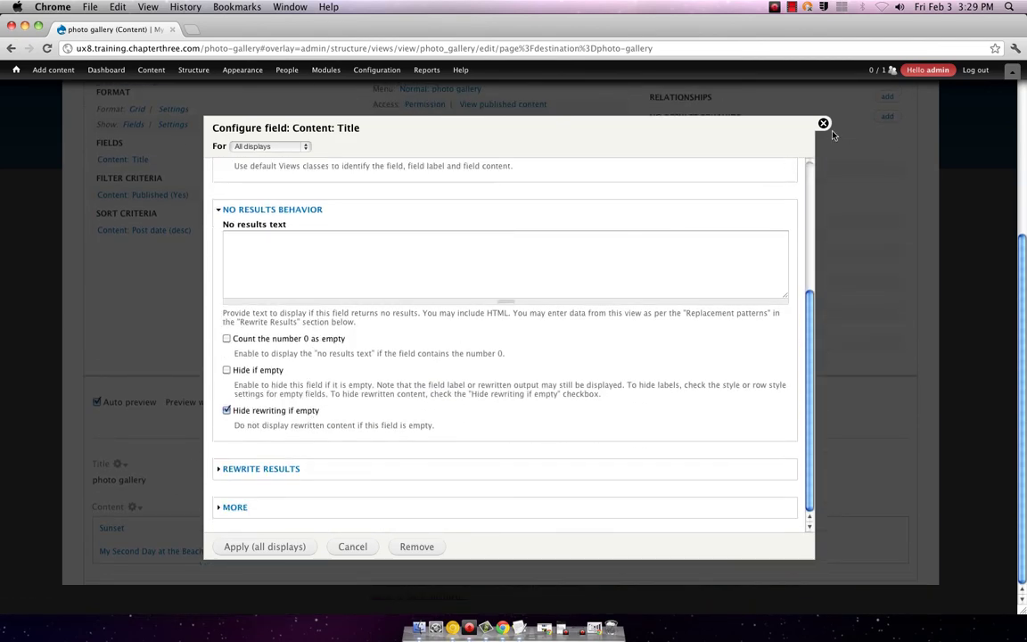
left_click(822, 123)
scroll(389, 328, "up", 5)
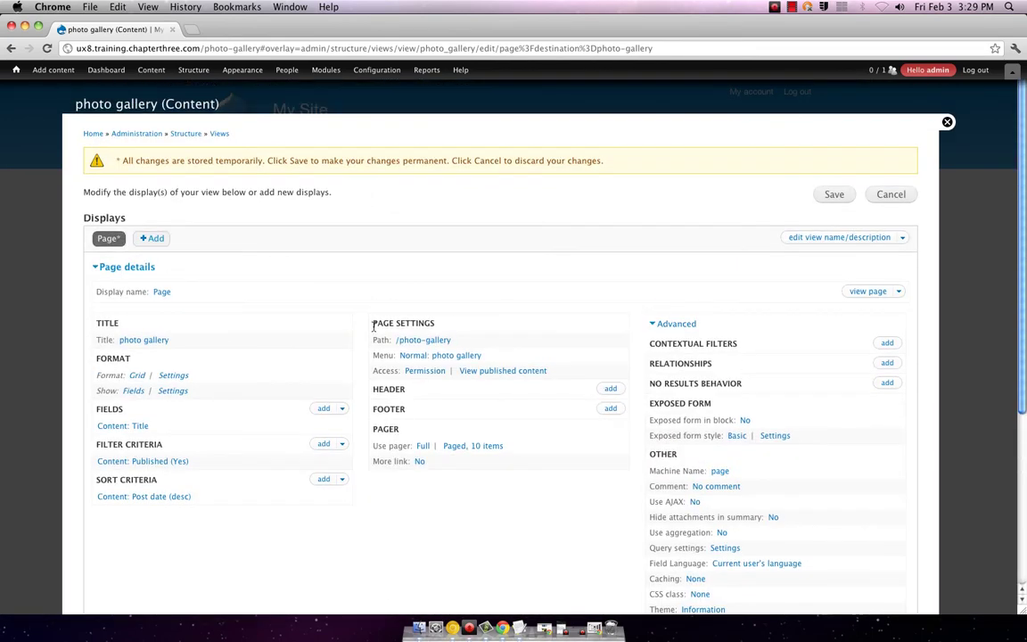
- Save the photo gallery view, then reopen it via Edit view from the gallery page's gear menu
left_click(831, 194)
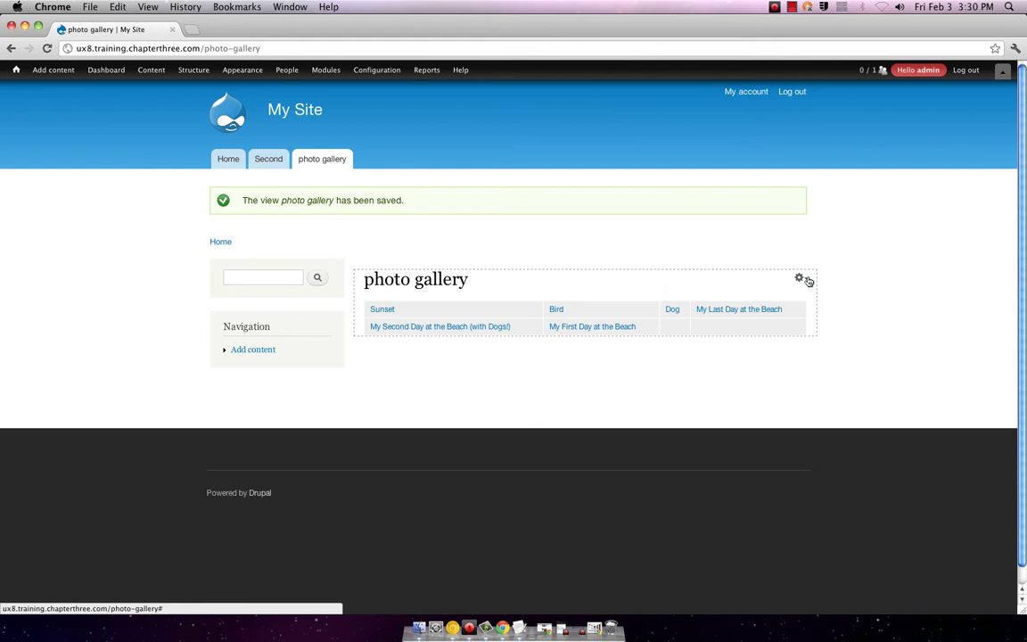
left_click(805, 280)
left_click(793, 292)
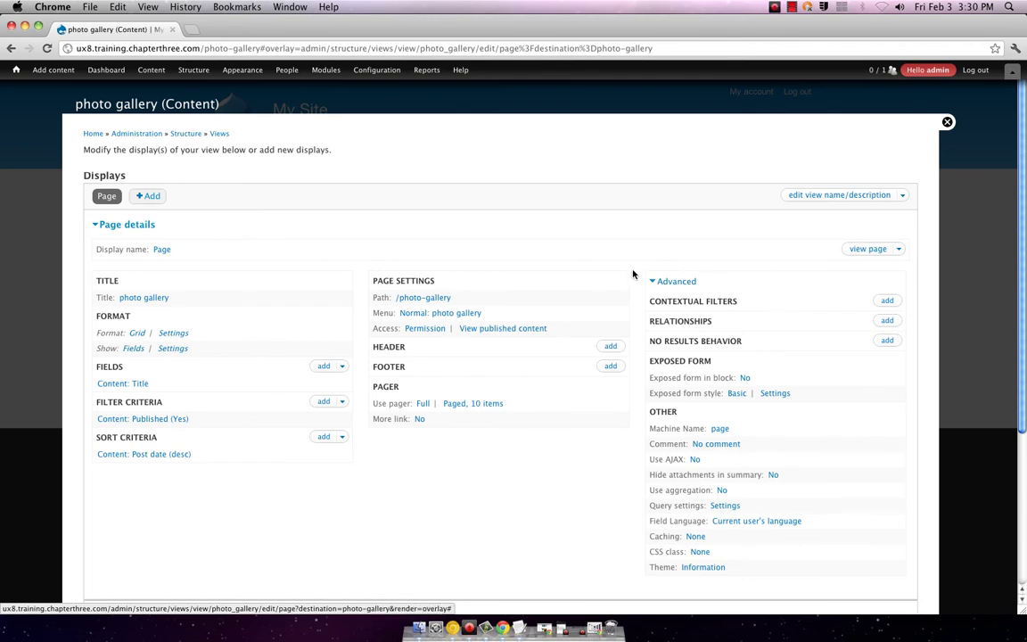
- Look over the photo gallery view editor, then open the Displays +Add dropdown
scroll(633, 274, "down", 2)
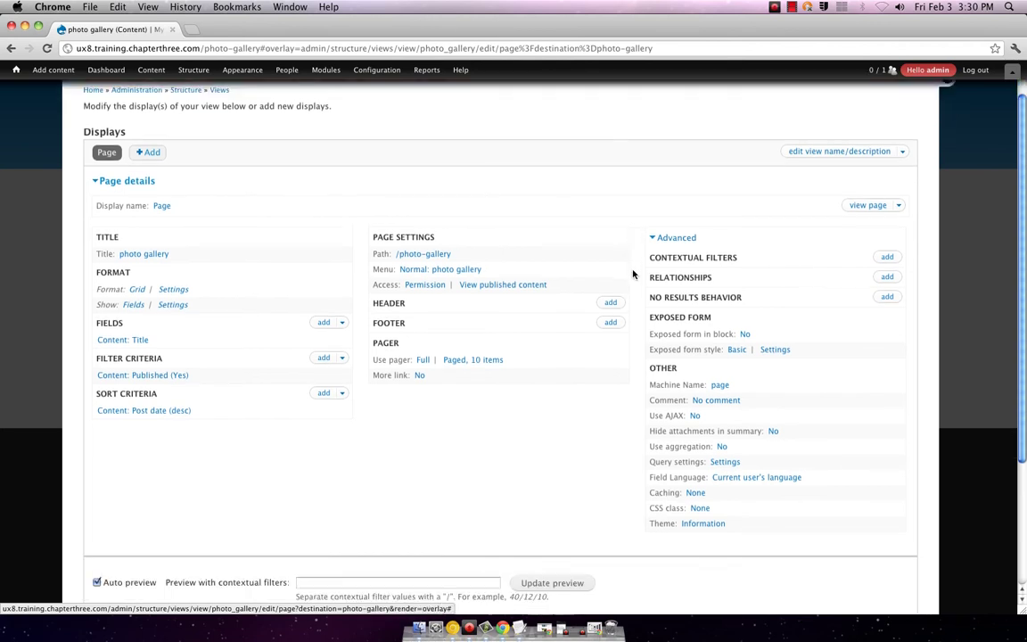
scroll(633, 274, "down", 1)
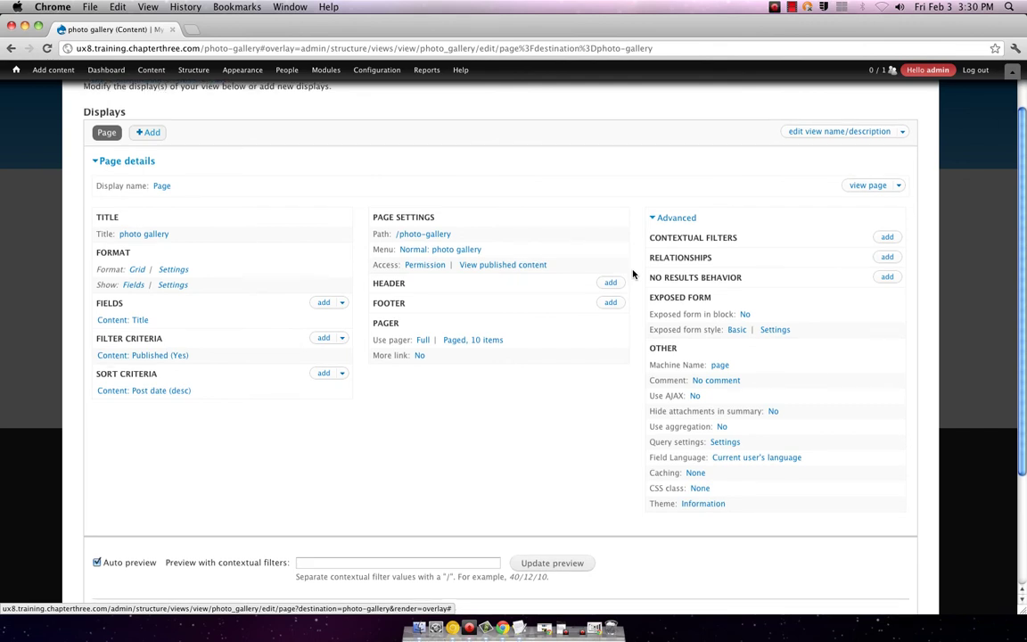
scroll(633, 274, "down", 5)
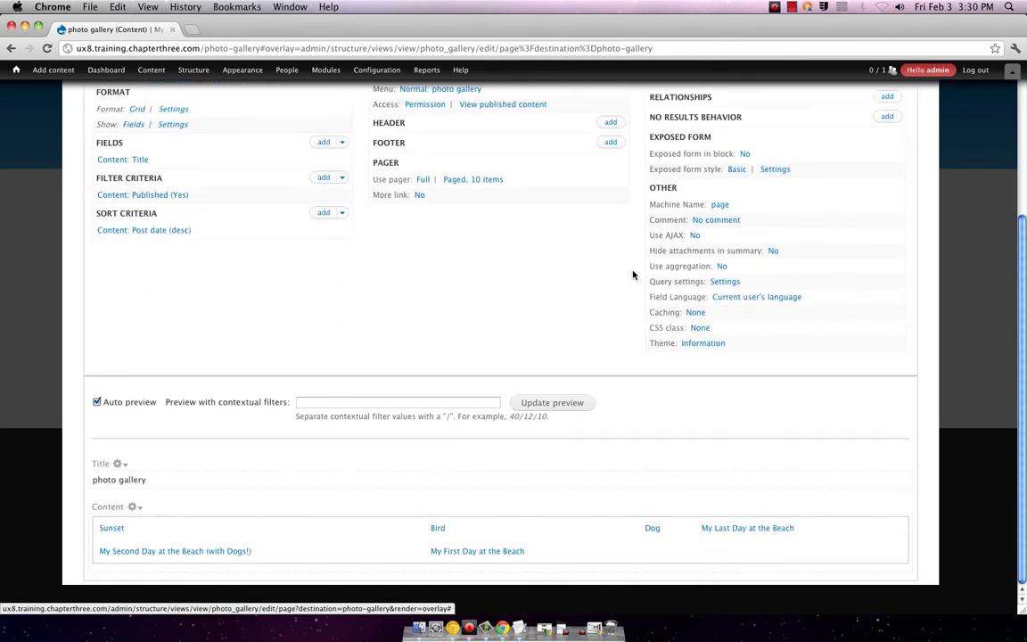
scroll(633, 274, "up", 5)
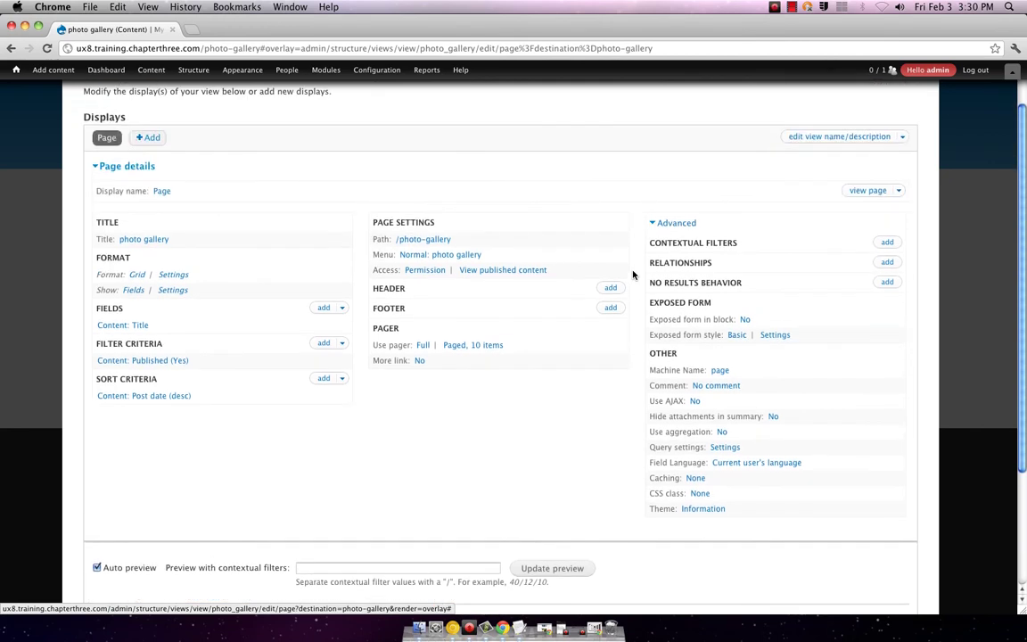
left_click(148, 138)
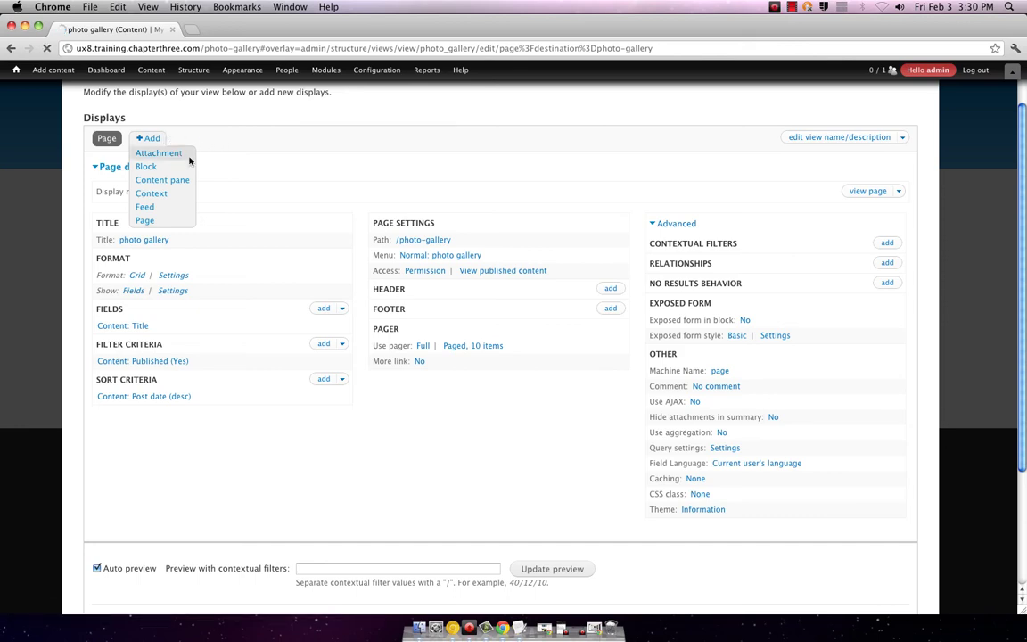
- Add an Attachment display to the view and look over its teaser preview
left_click(176, 155)
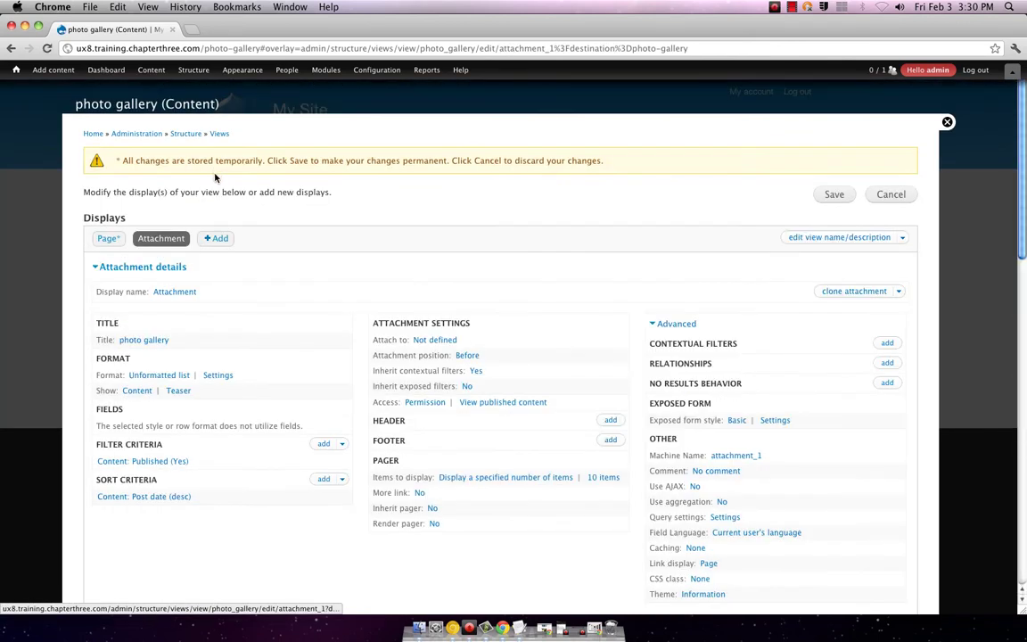
scroll(262, 191, "down", 10)
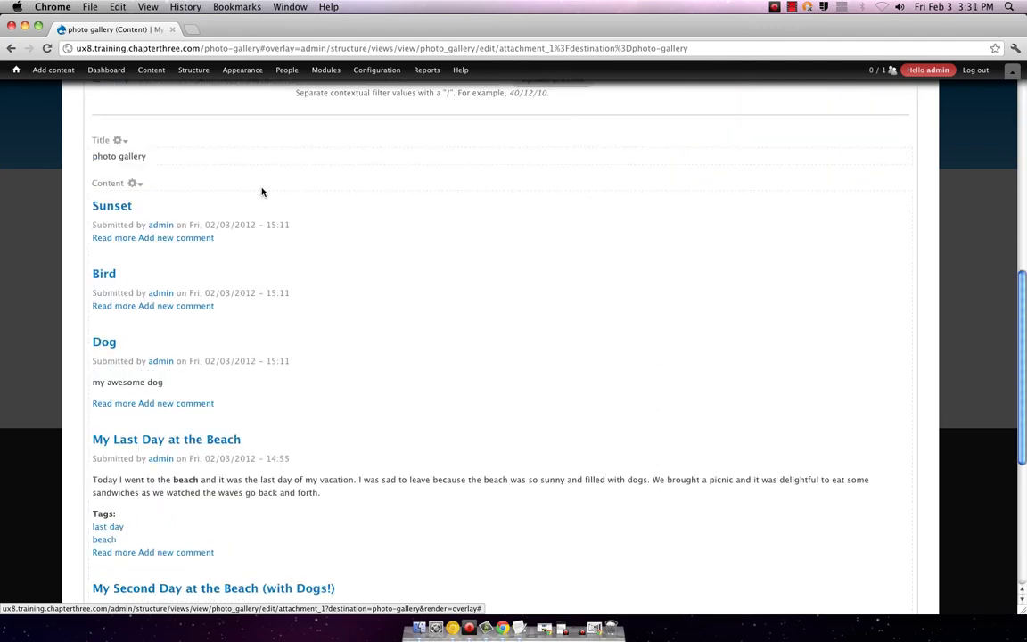
scroll(261, 192, "down", 8)
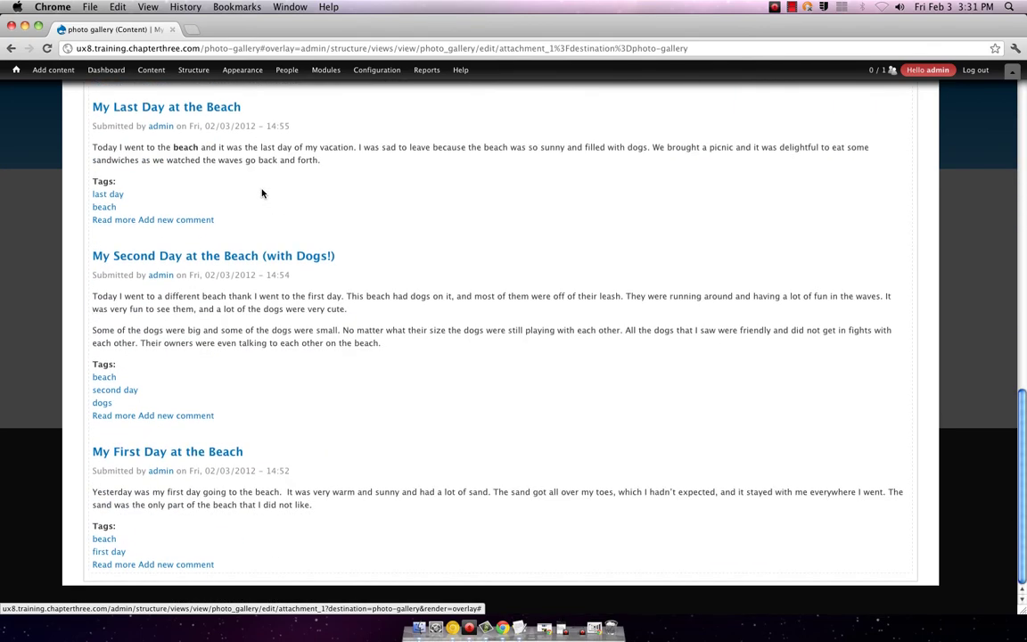
scroll(261, 192, "up", 12)
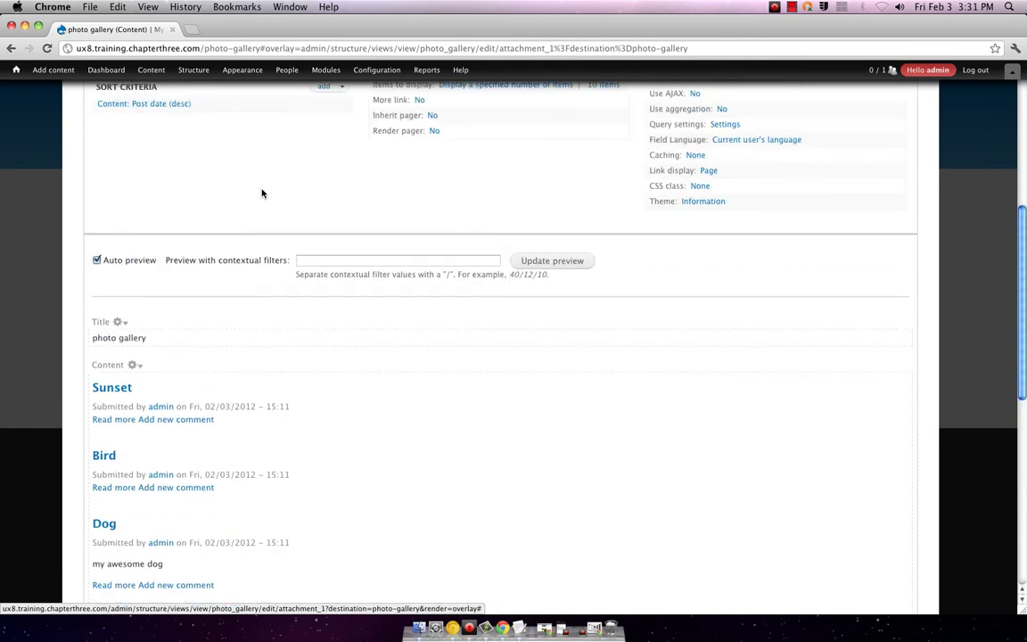
scroll(261, 193, "up", 10)
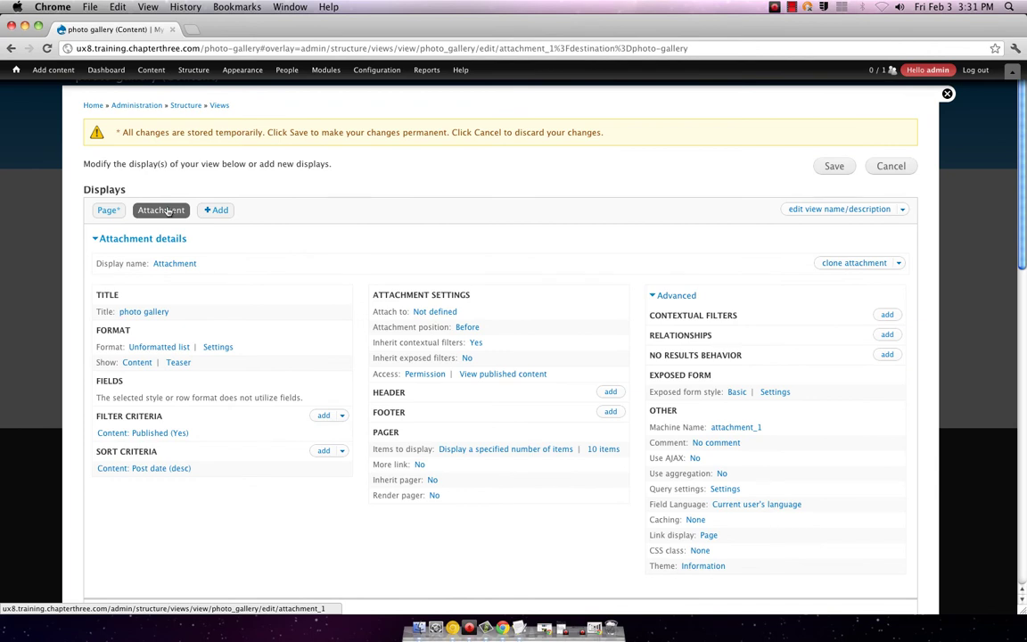
- Switch back to the Page display, glance at Content: Title settings, and expand the Fields add menu
left_click(102, 211)
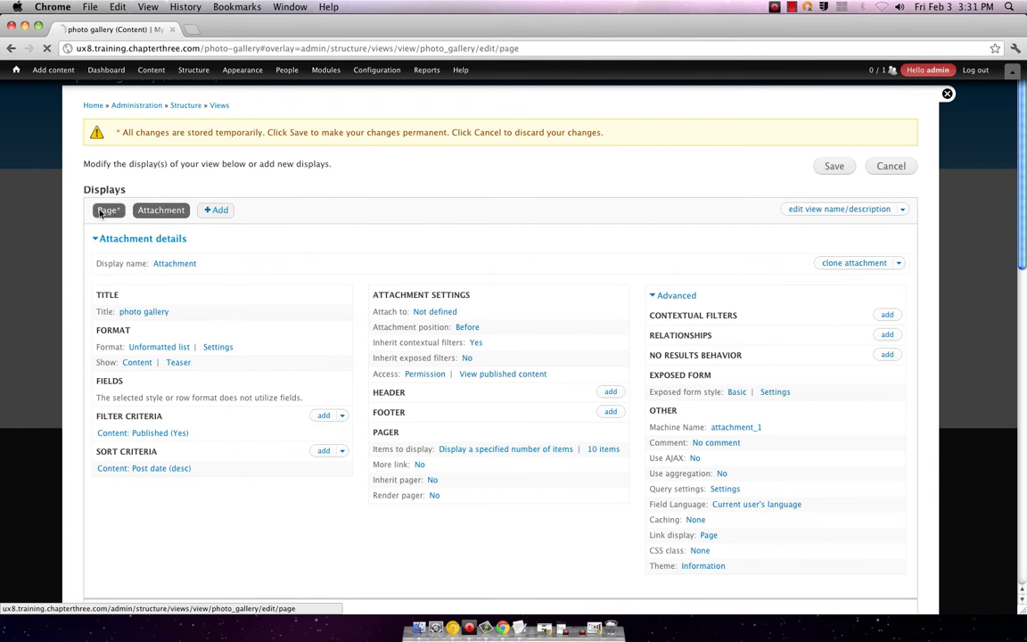
scroll(248, 226, "down", 3)
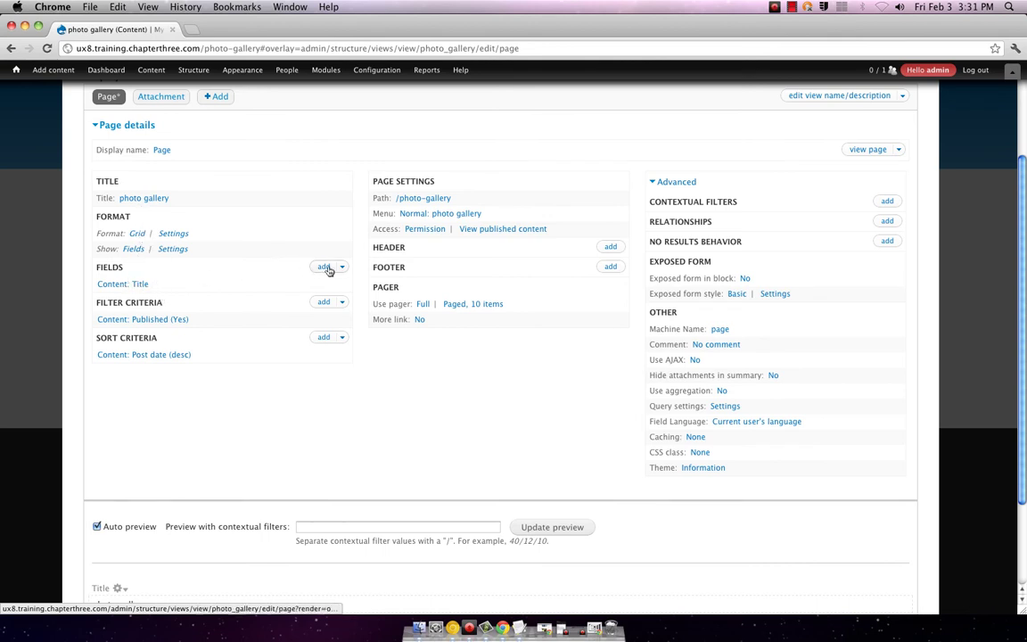
left_click(138, 283)
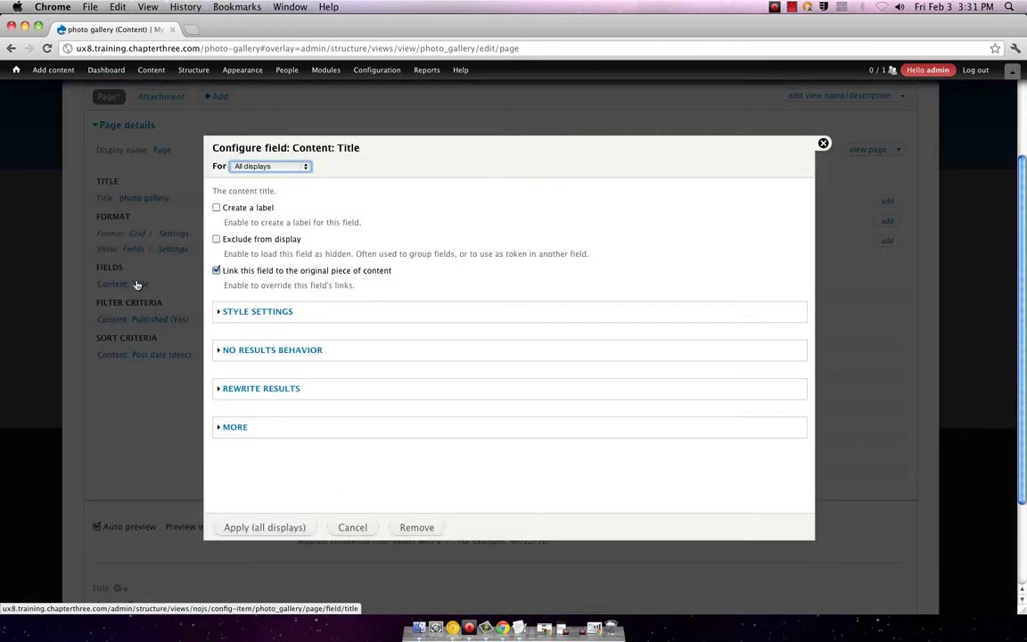
left_click(821, 142)
left_click(342, 267)
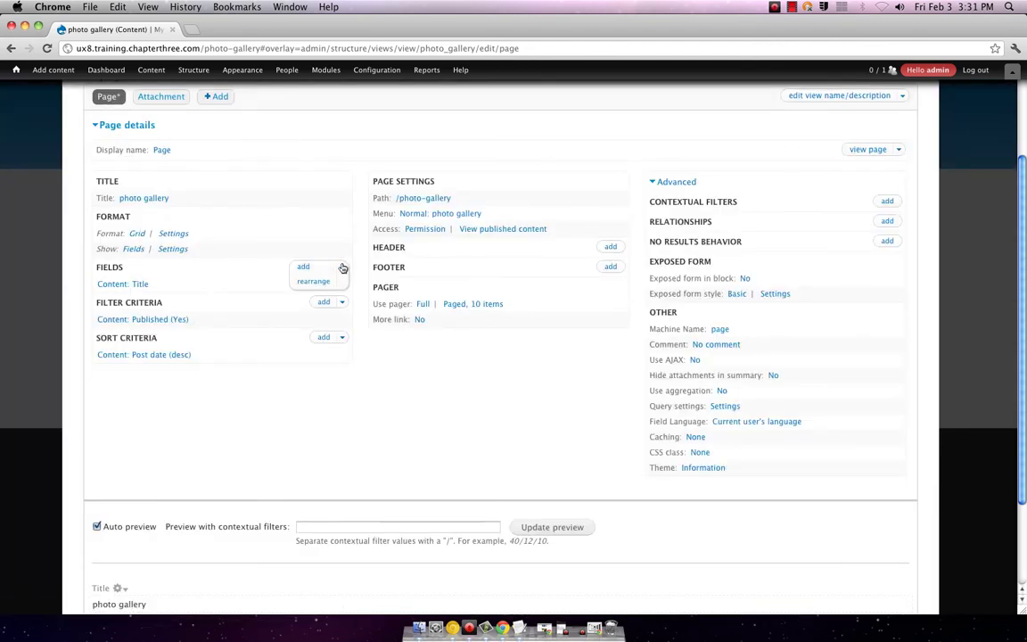
- Add the Content: Image (node:photo) field to all displays of the photo gallery view
left_click(303, 268)
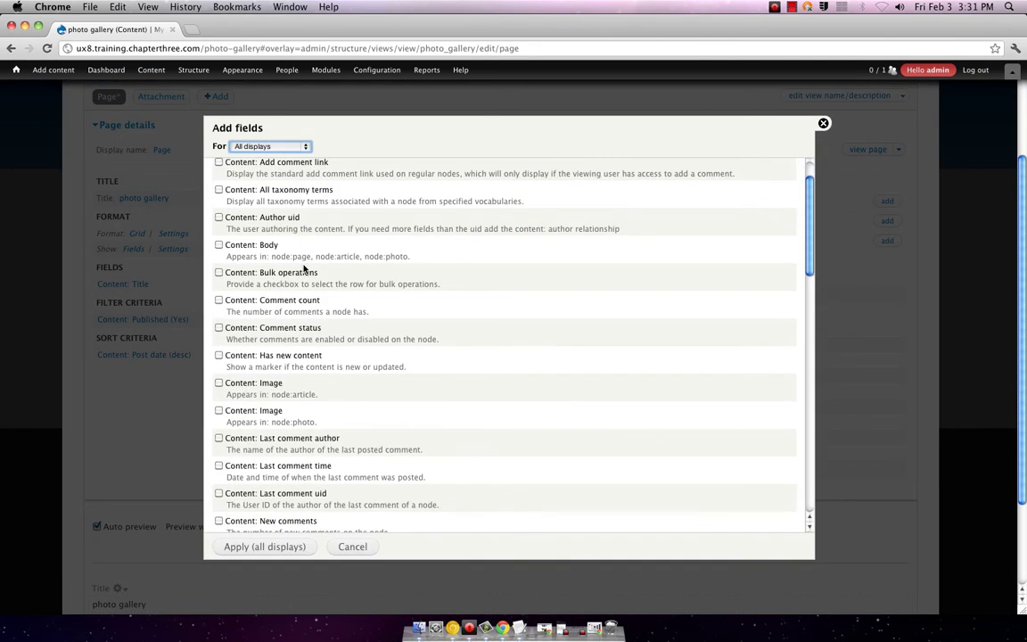
scroll(303, 268, "down", 3)
scroll(303, 268, "down", 1)
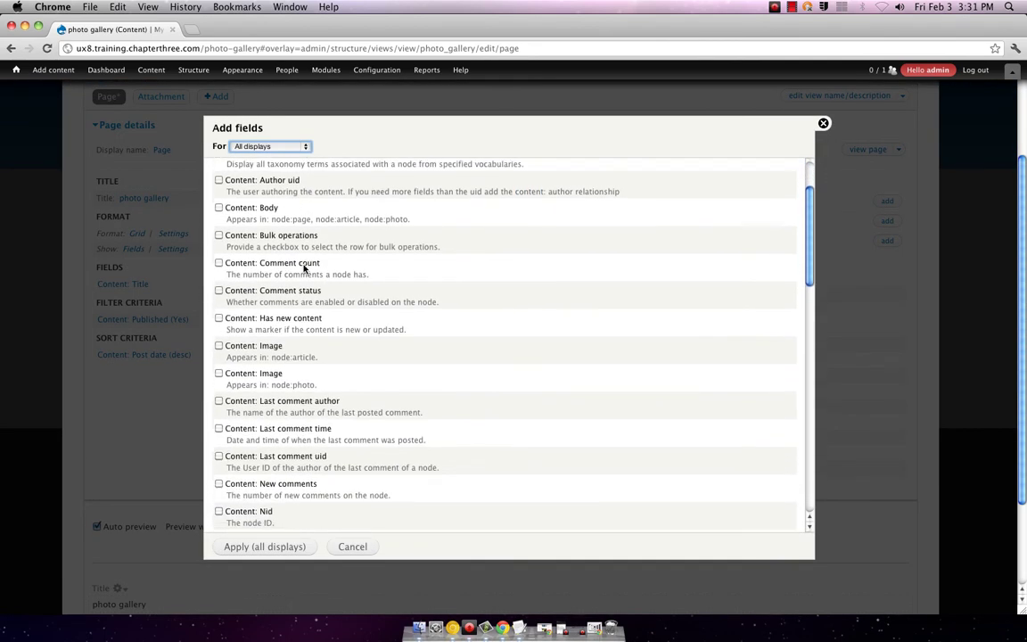
scroll(303, 268, "down", 3)
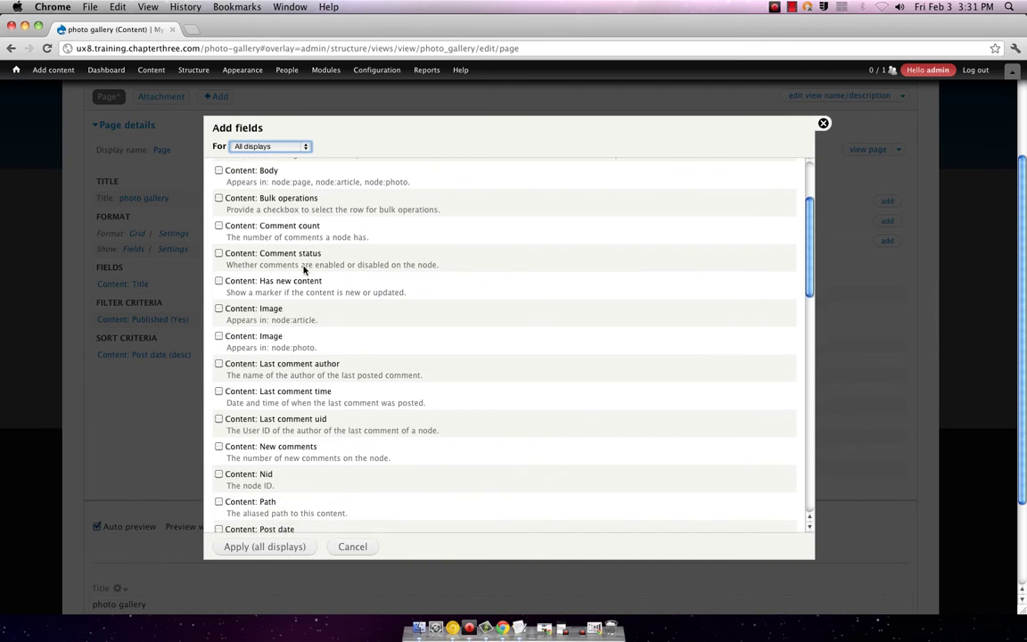
left_click(219, 336)
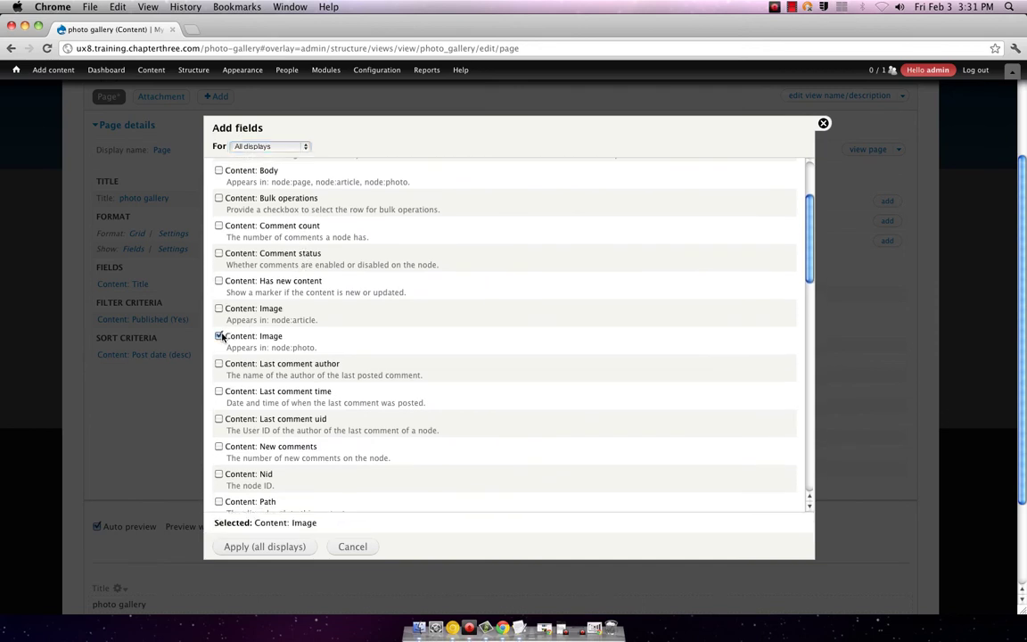
scroll(416, 345, "down", 5)
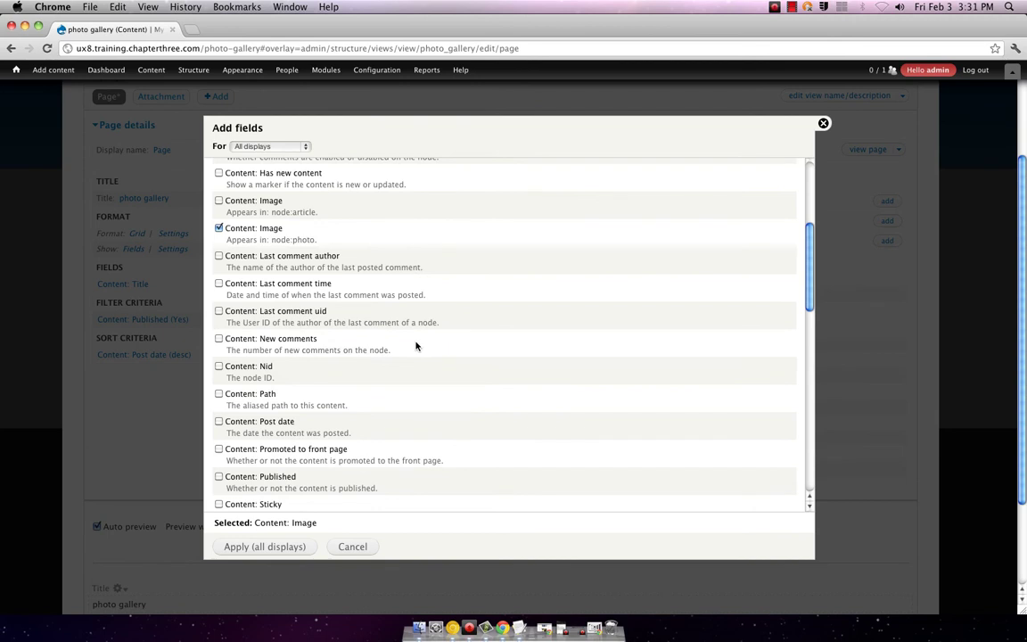
scroll(415, 345, "up", 3)
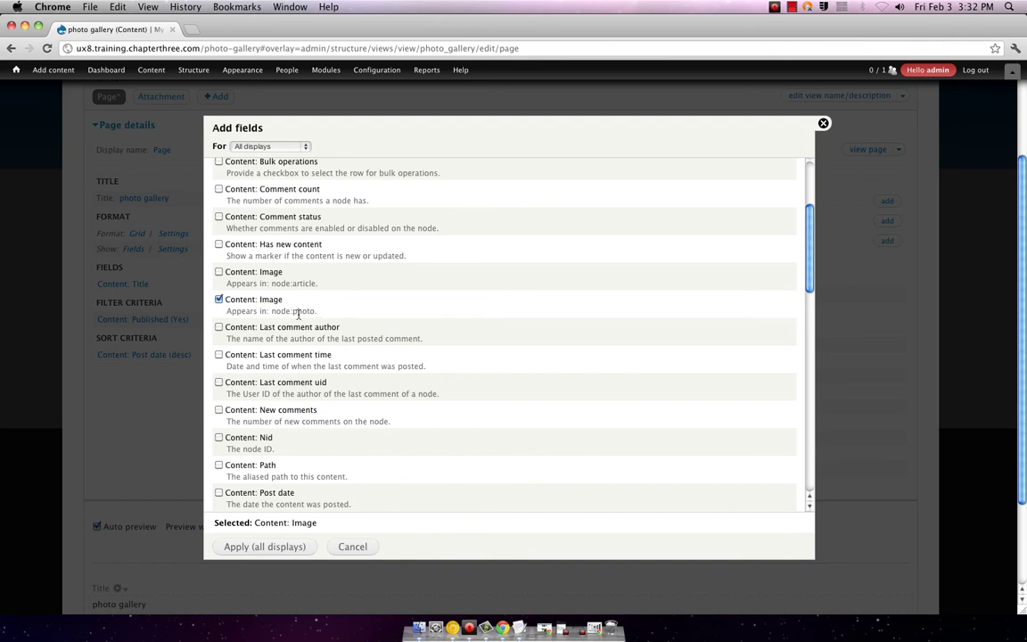
left_click(269, 545)
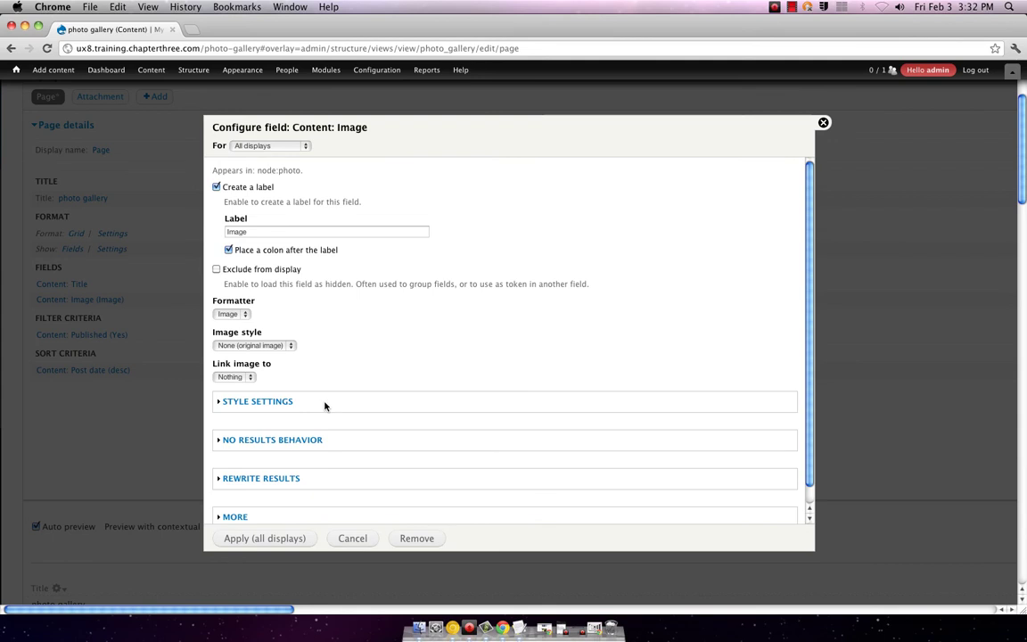
- Review the Content: Image field settings and keep Image as the formatter
scroll(324, 406, "down", 2)
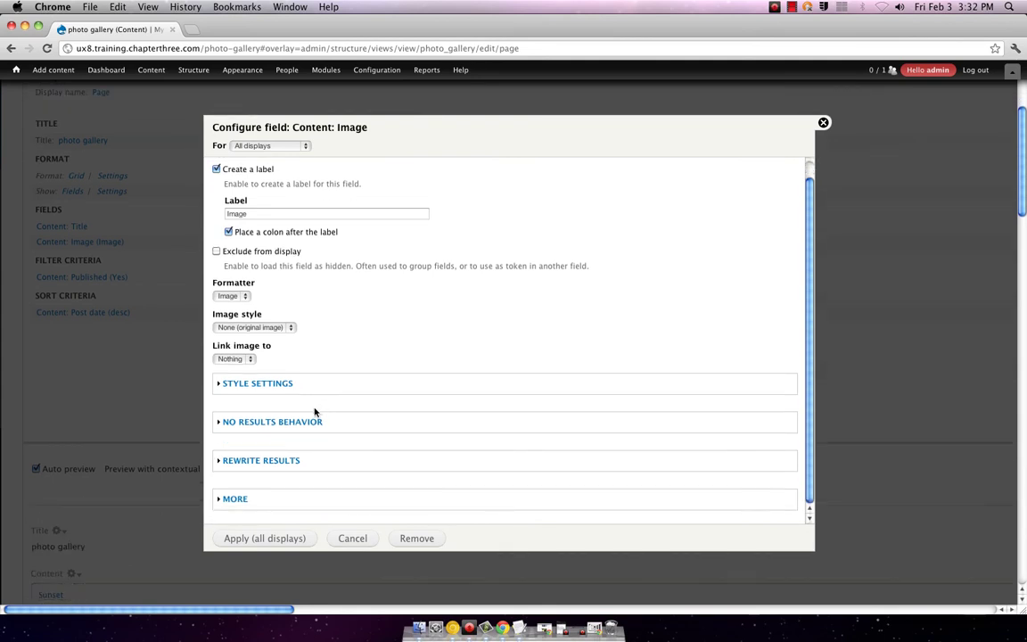
scroll(144, 413, "down", 10)
scroll(148, 415, "down", 10)
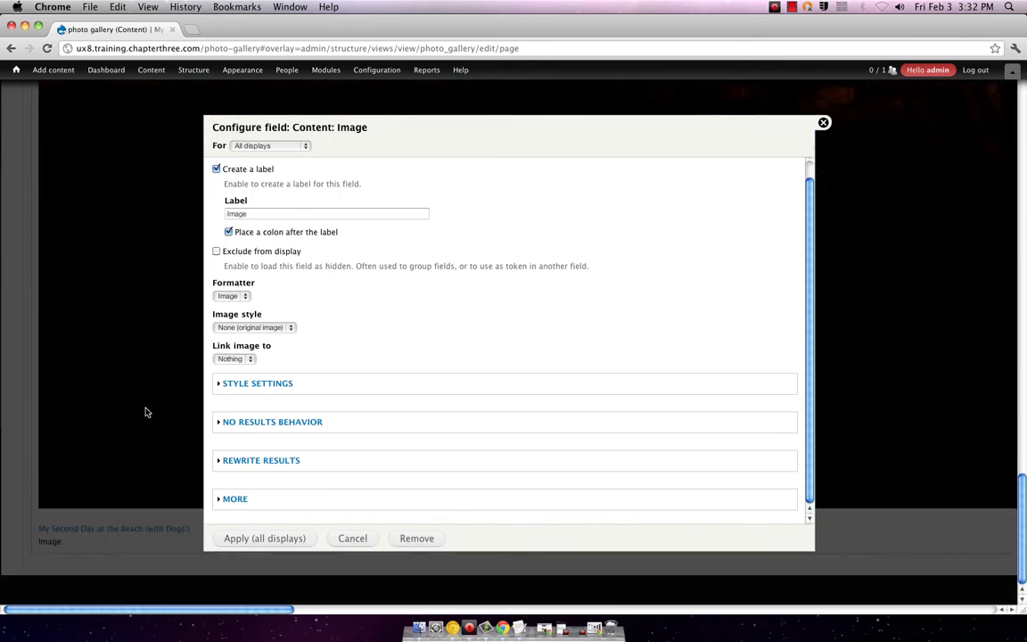
scroll(148, 412, "up", 5)
scroll(148, 410, "up", 15)
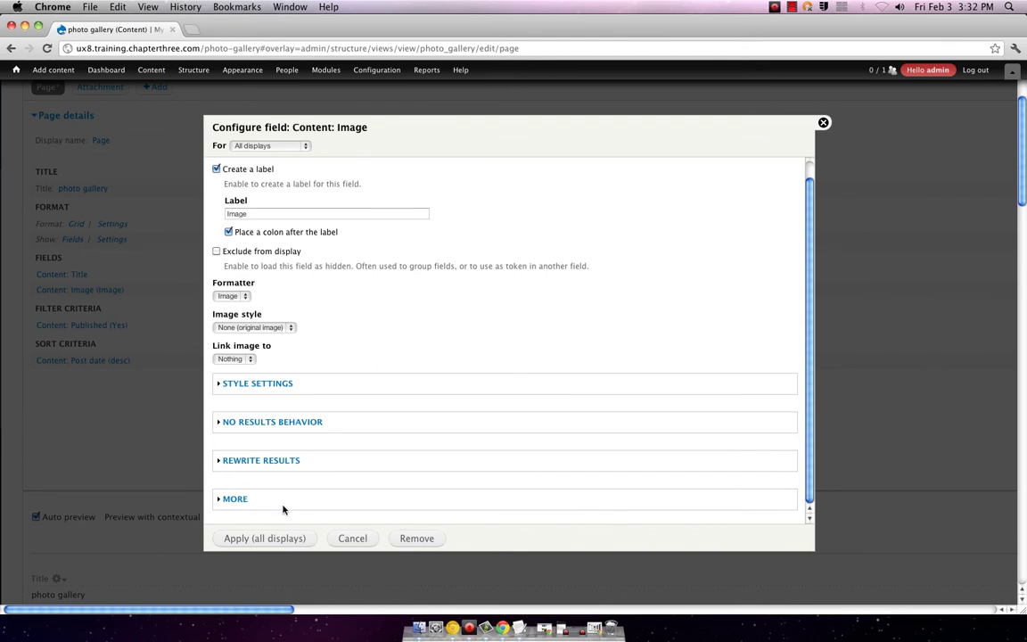
left_click(237, 297)
left_click(241, 300)
- Set the image style to thumbnail and apply it to all displays
left_click(277, 328)
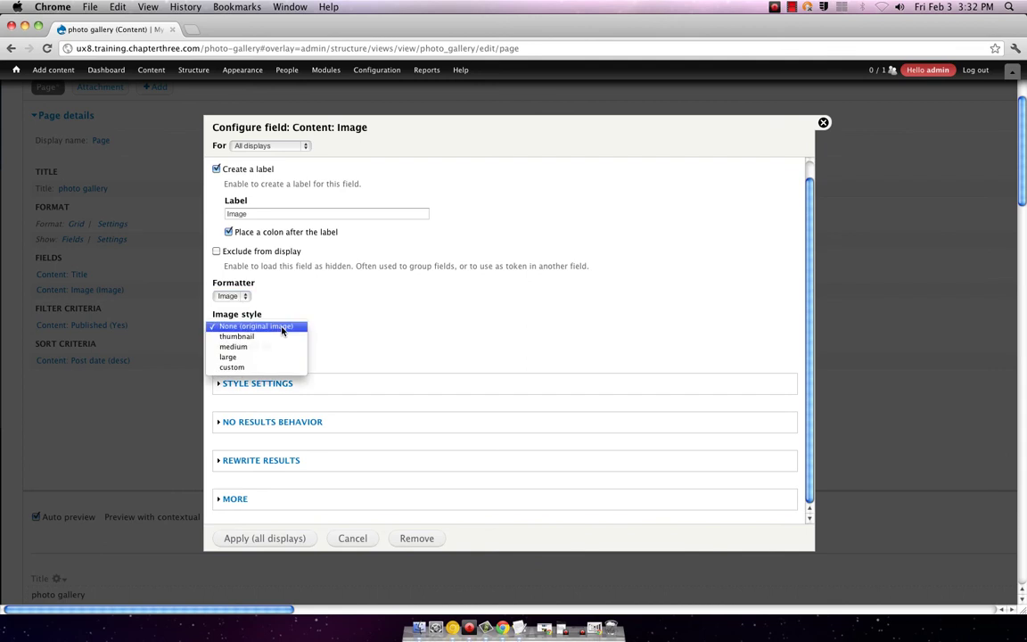
left_click(263, 368)
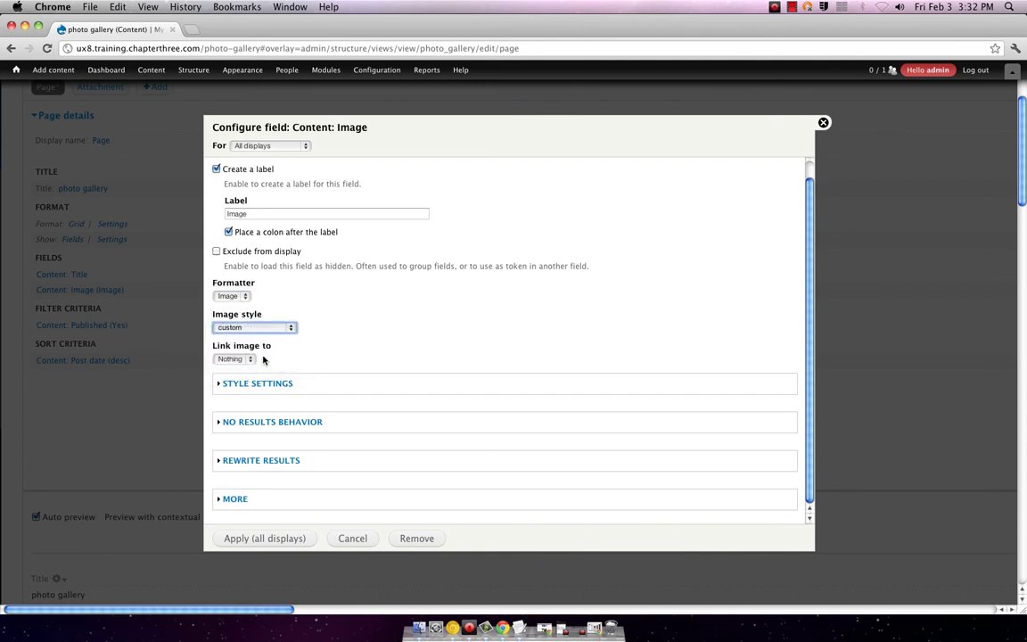
left_click(241, 326)
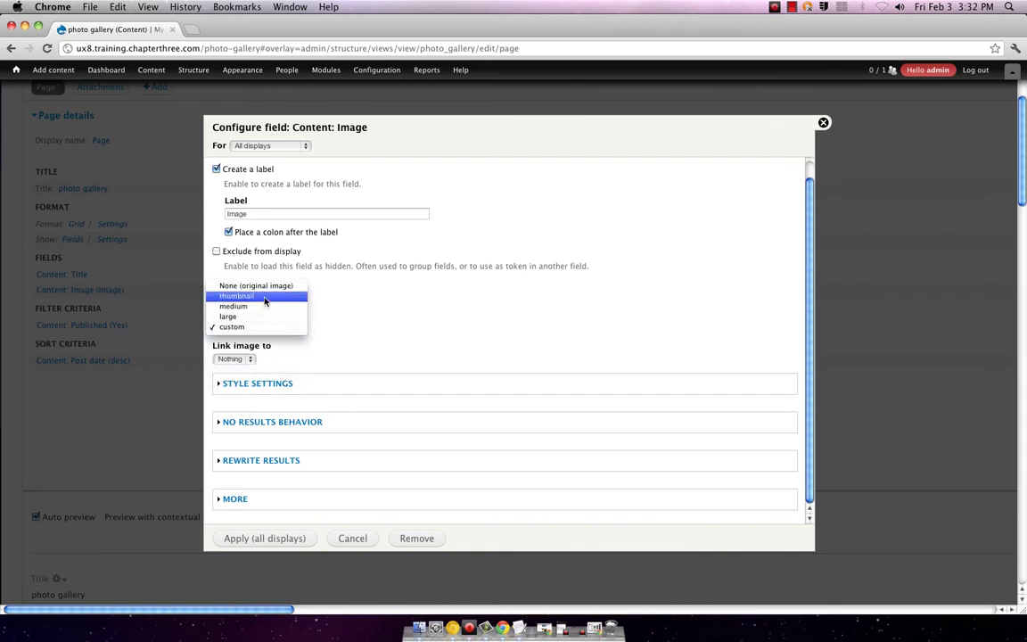
left_click(264, 297)
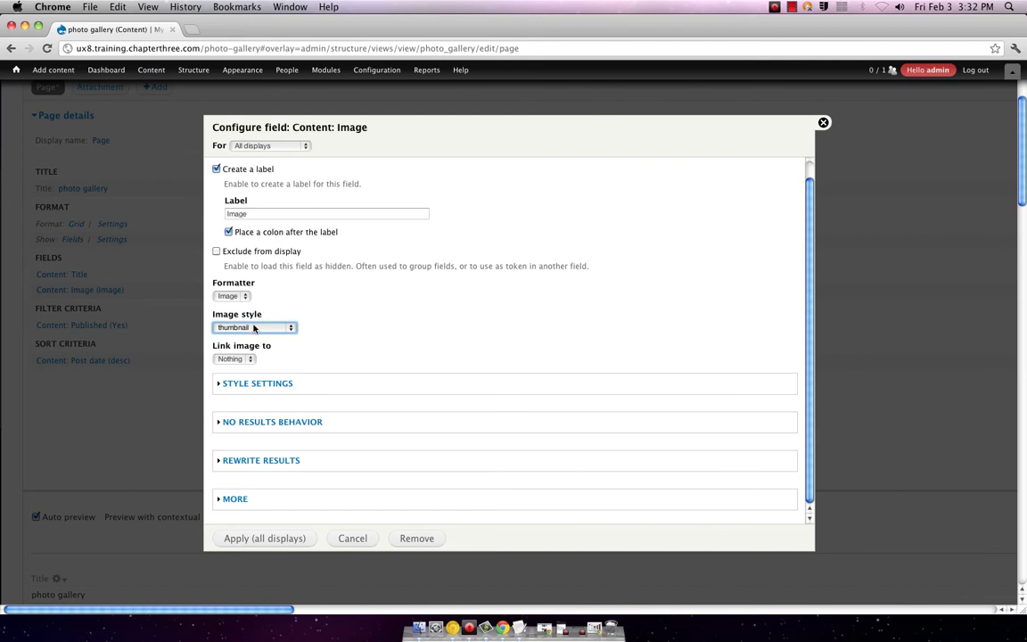
left_click(245, 327)
left_click(252, 332)
left_click(264, 539)
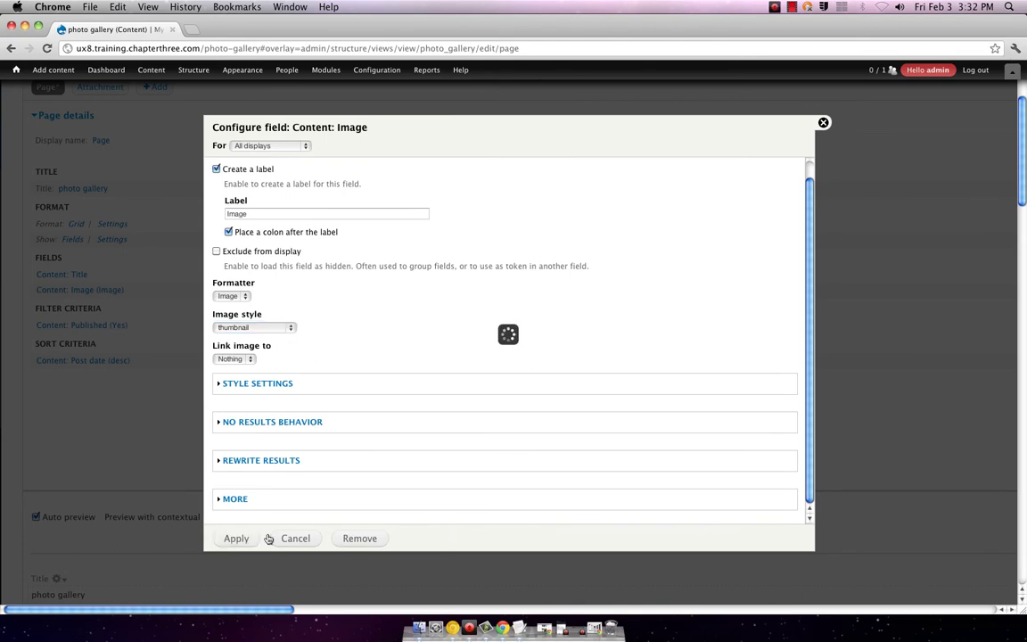
scroll(258, 500, "down", 5)
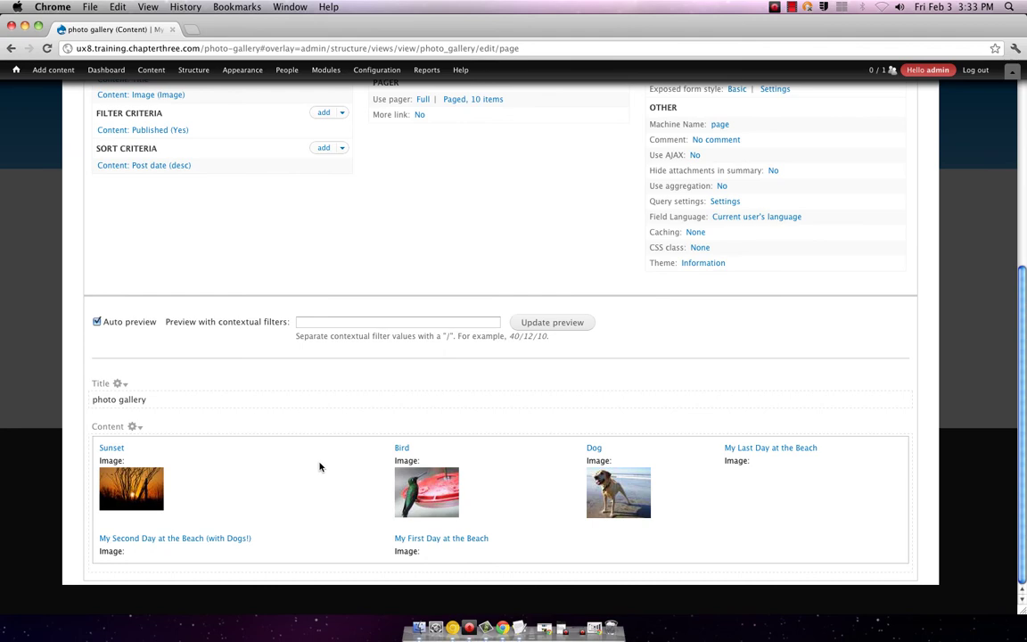
- Save the view and check the live /photo-gallery page's thumbnail grid under Sunset, Bird and Dog
scroll(321, 467, "up", 8)
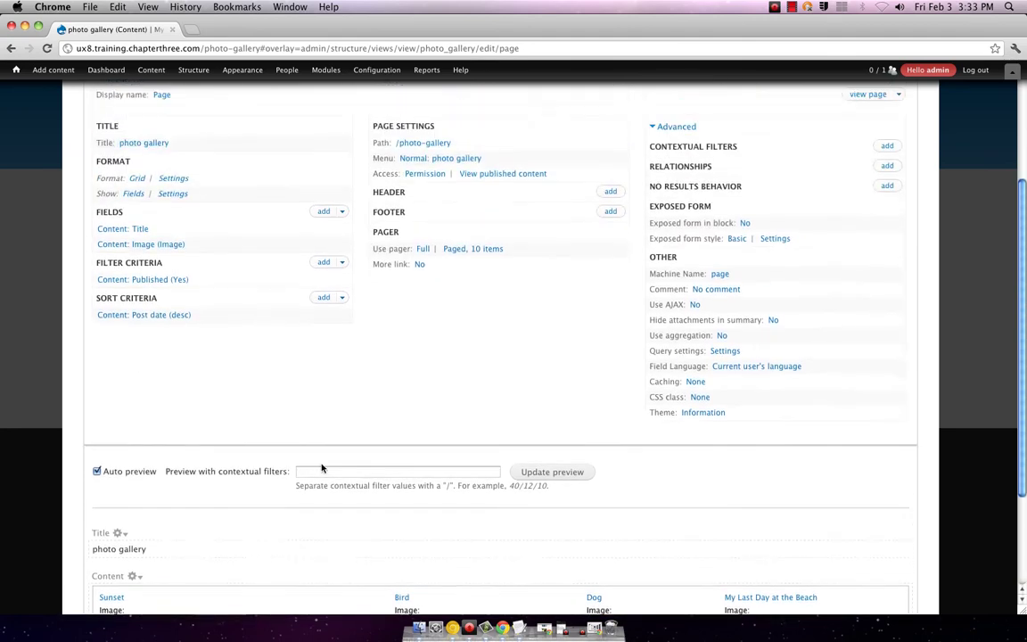
left_click(839, 194)
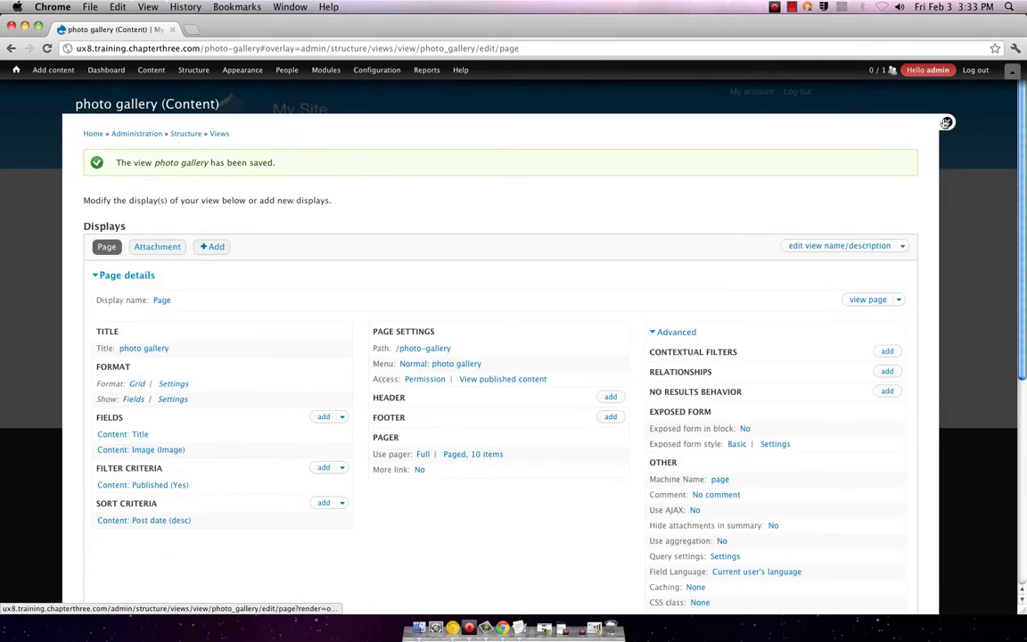
left_click(945, 124)
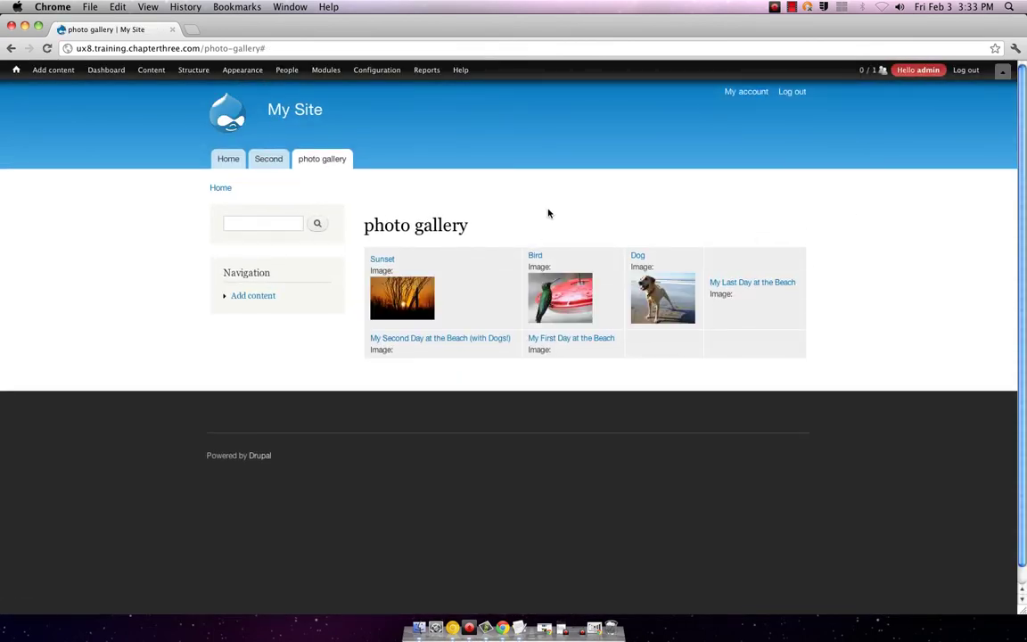
scroll(549, 213, "down", 1)
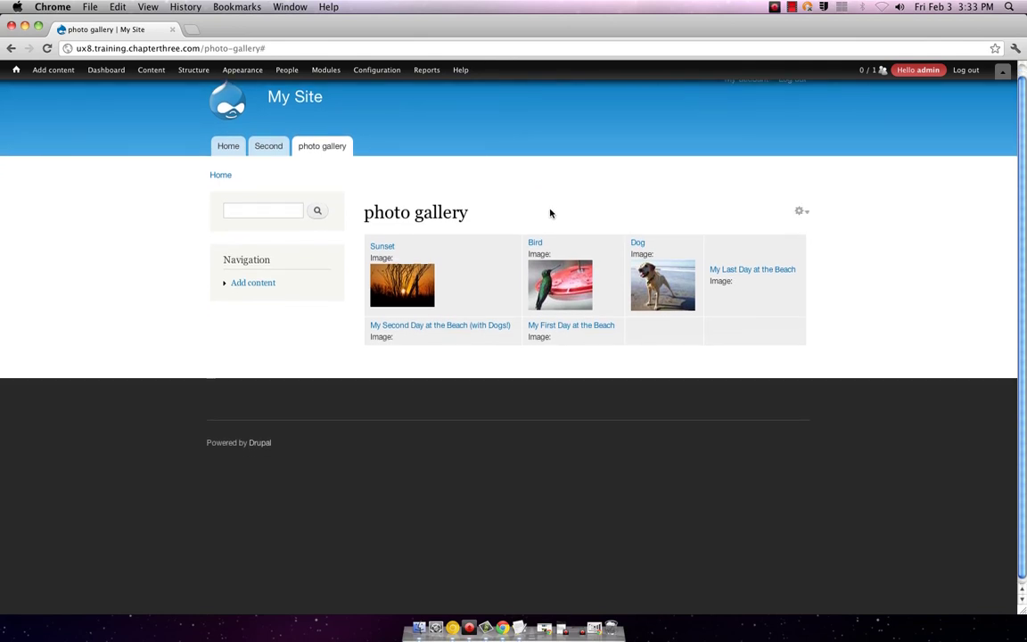
scroll(551, 213, "up", 1)
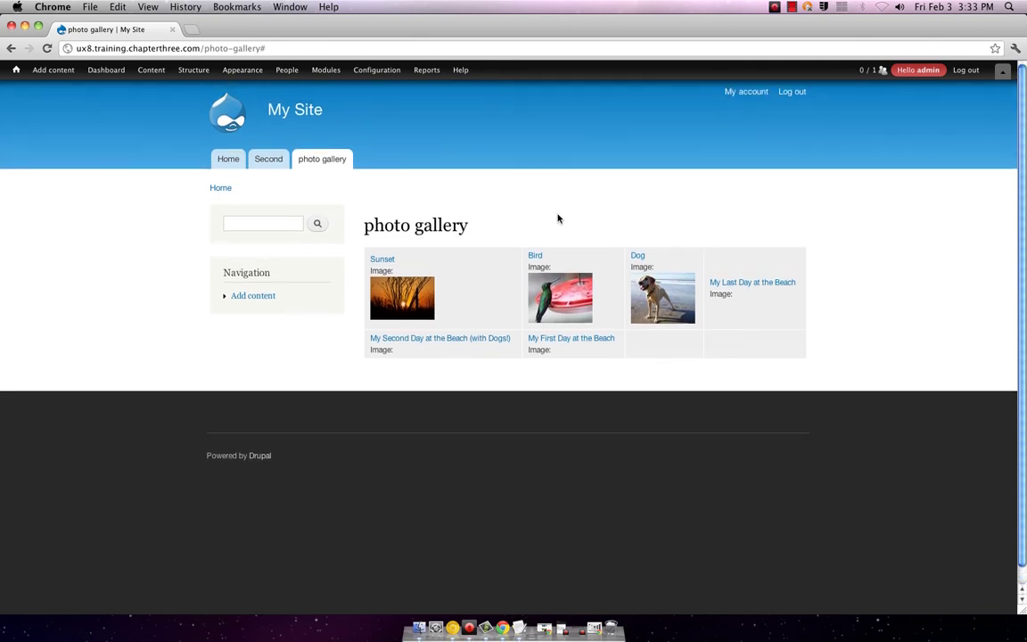
mouse_move(558, 218)
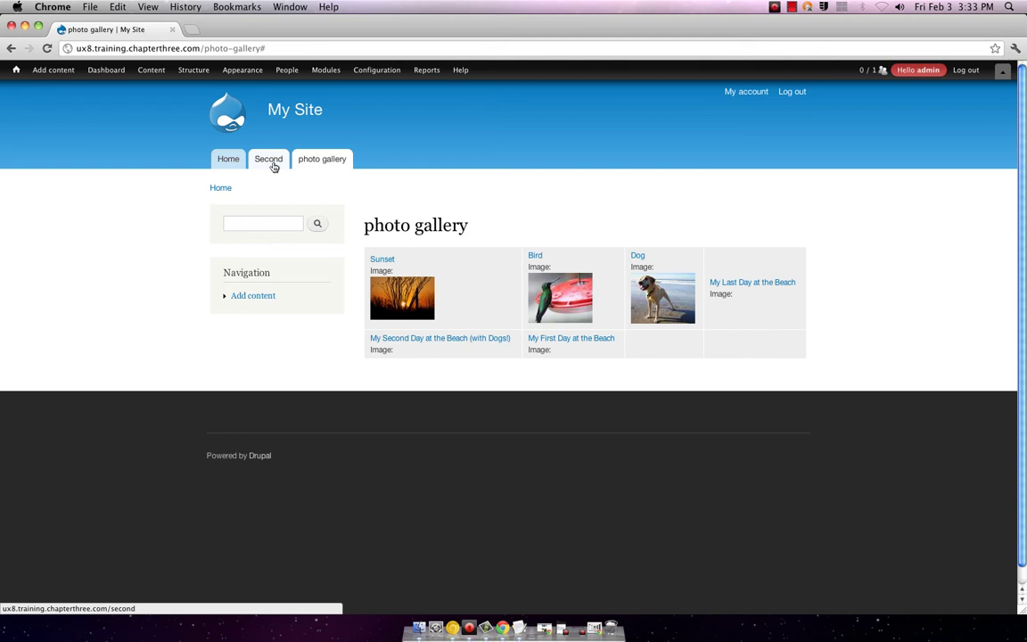
left_click(271, 48)
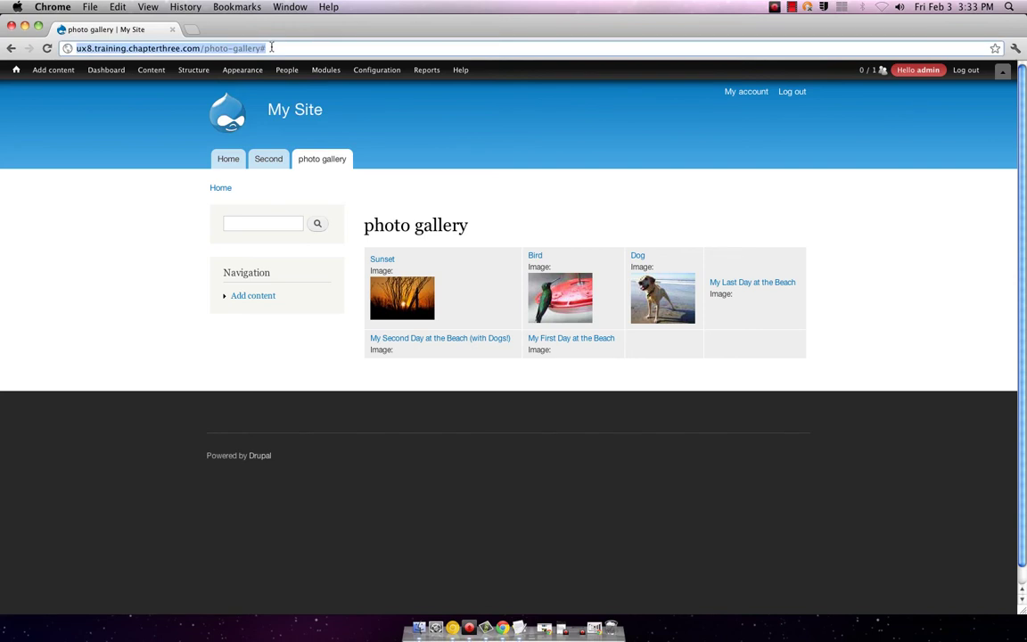
- Go to the site front page and open the 'My Last Day at the Beach' article
left_click(7, 73)
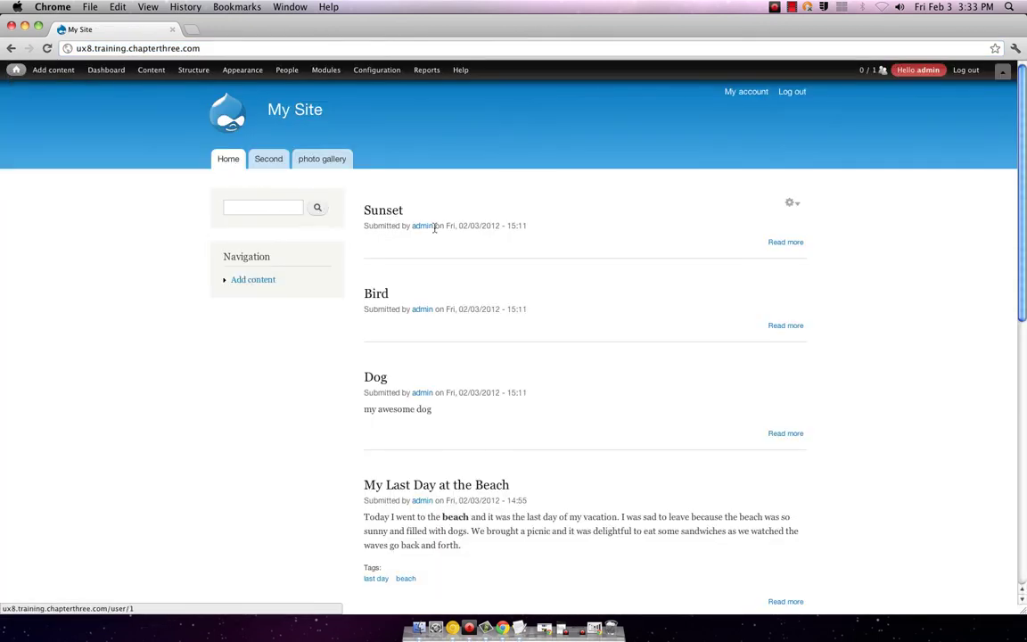
scroll(437, 230, "down", 2)
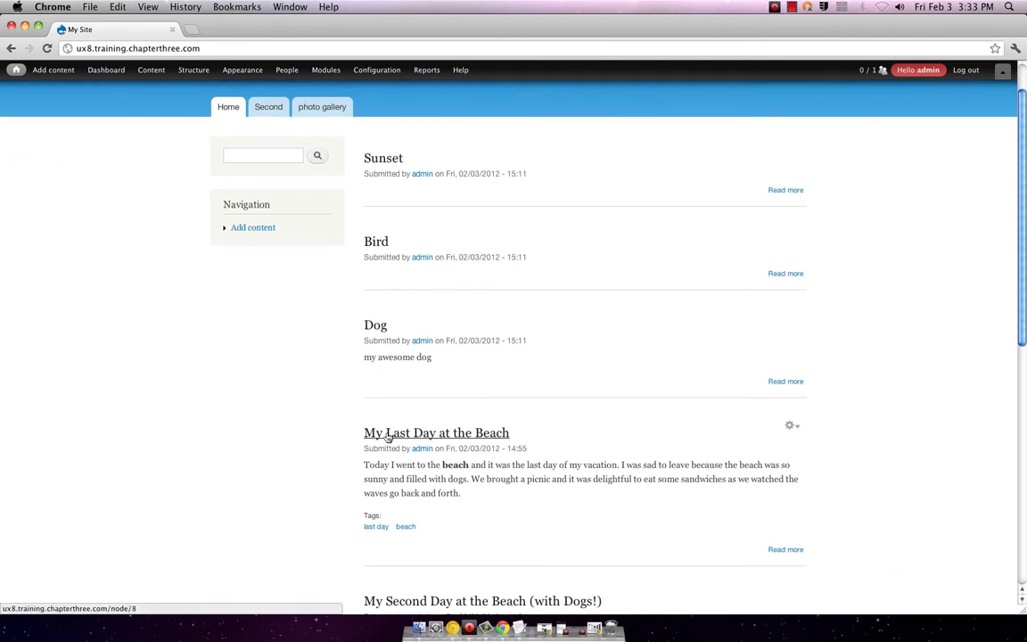
left_click(389, 432)
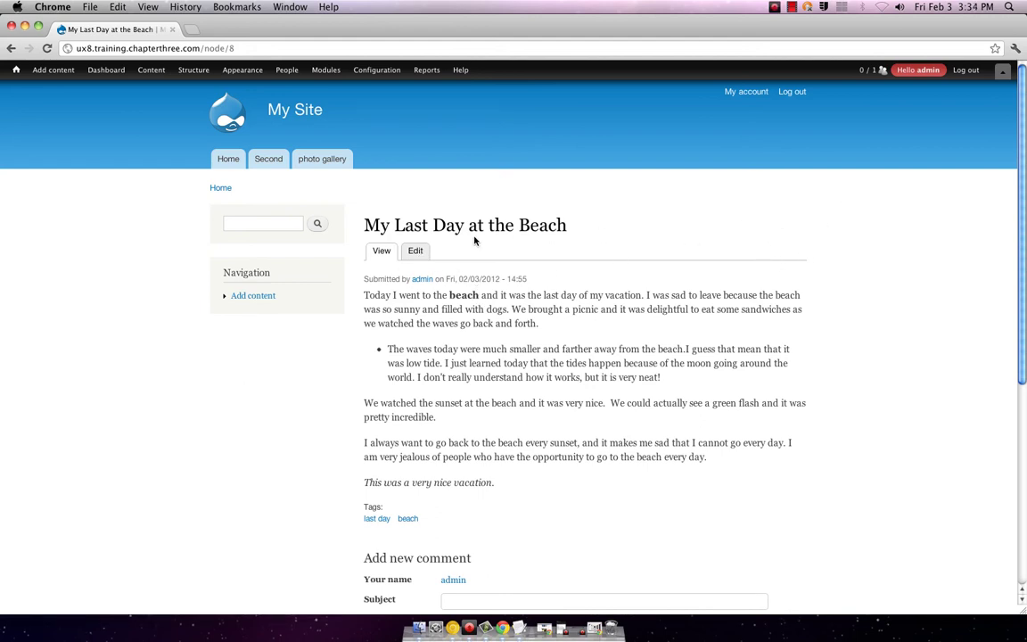
- Open the beach article's edit form and expand its URL path settings
left_click(415, 252)
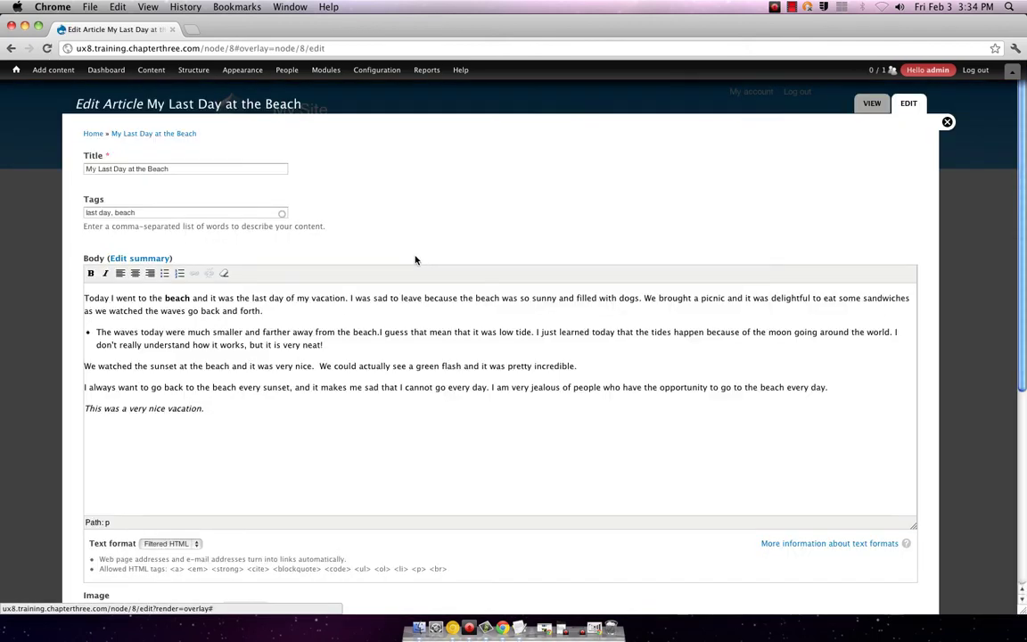
scroll(370, 348, "down", 5)
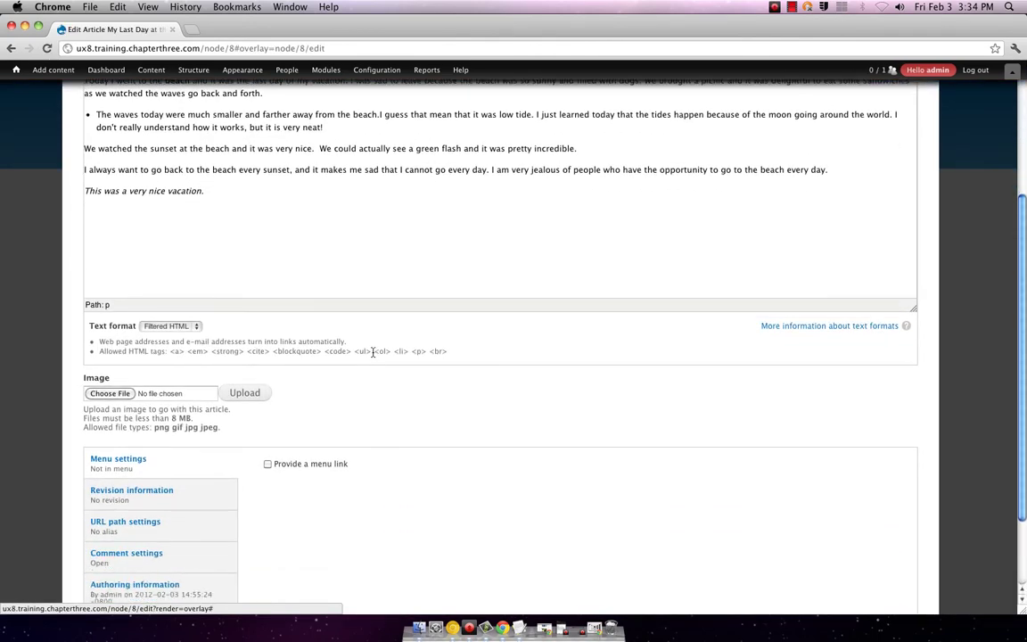
scroll(372, 353, "down", 3)
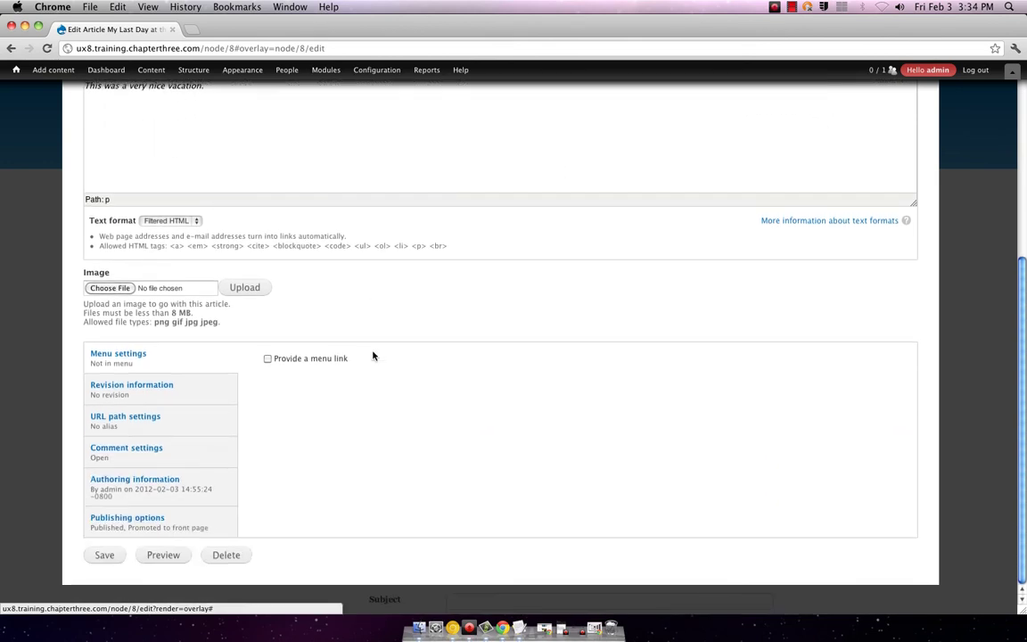
left_click(140, 419)
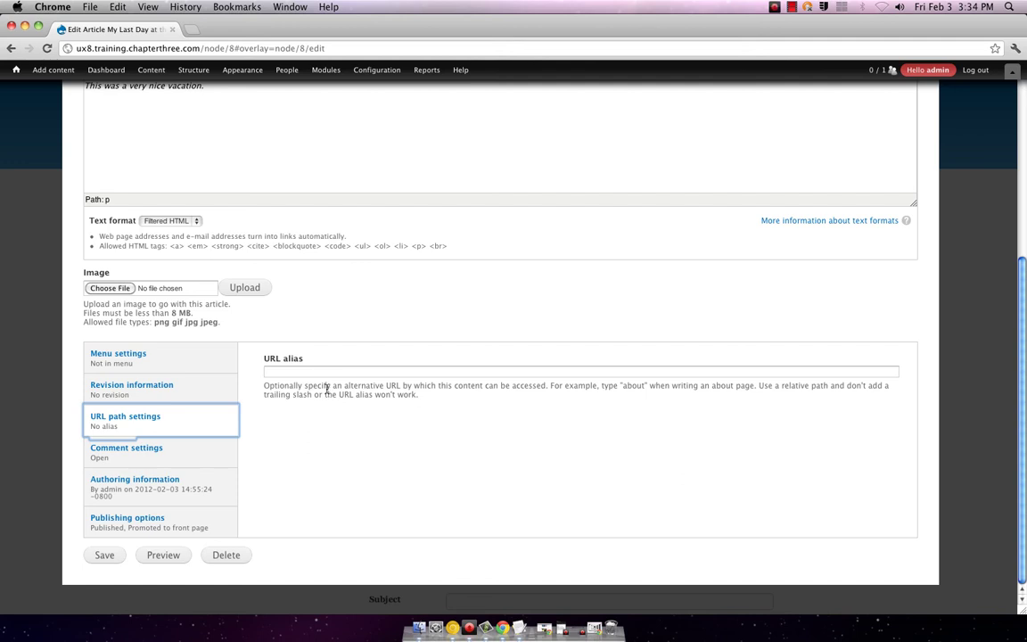
- Enter the URL alias /article/mylastdayatthebeach and save the article
key("Tab")
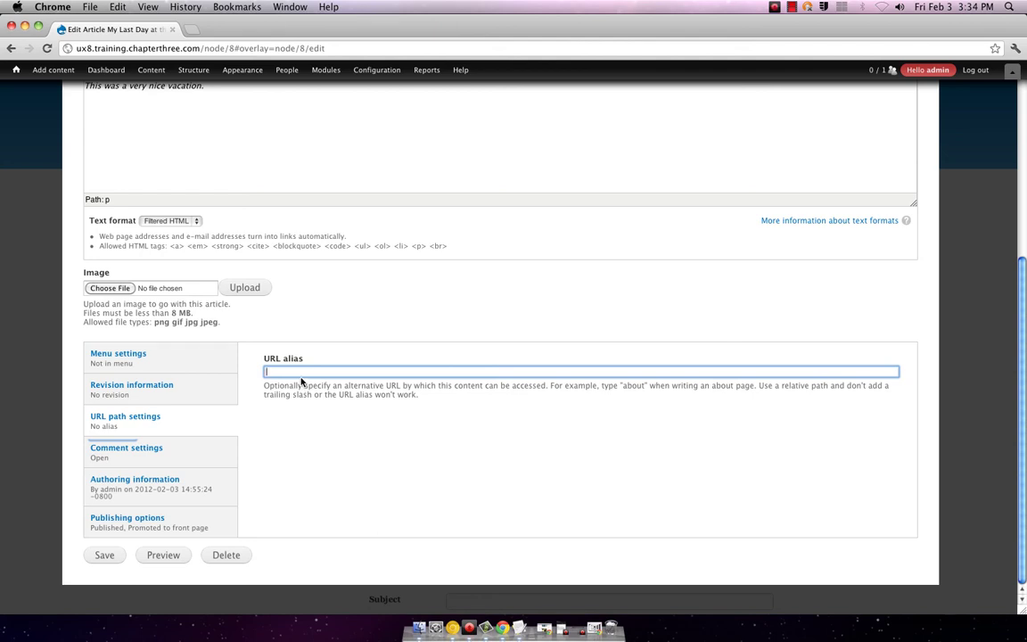
type("/article/my la")
key("BackSpace")
key("BackSpace")
key("BackSpace")
type("l")
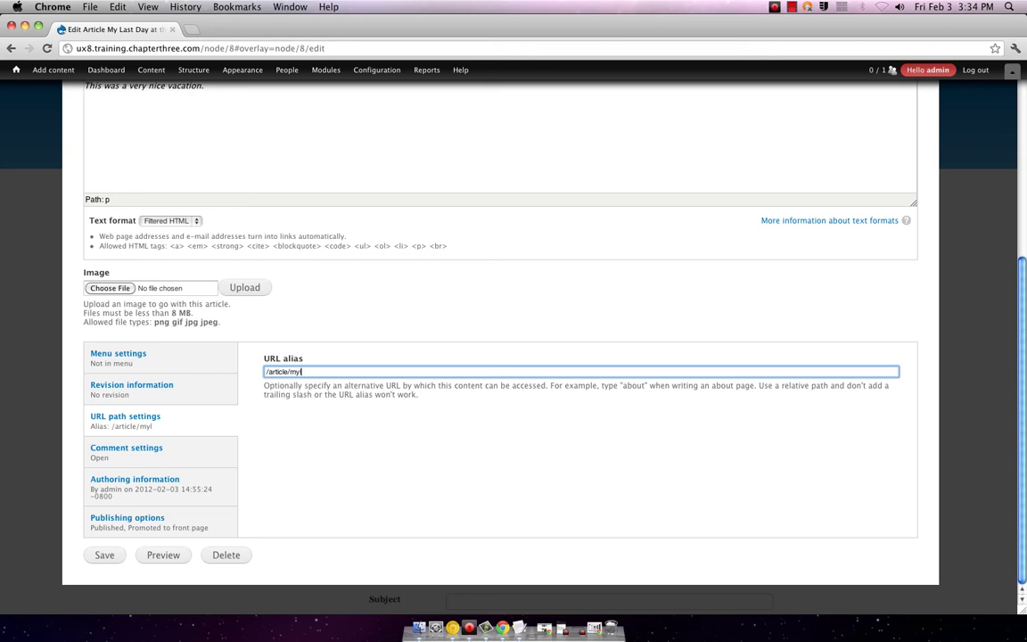
type("astdayatthebeach")
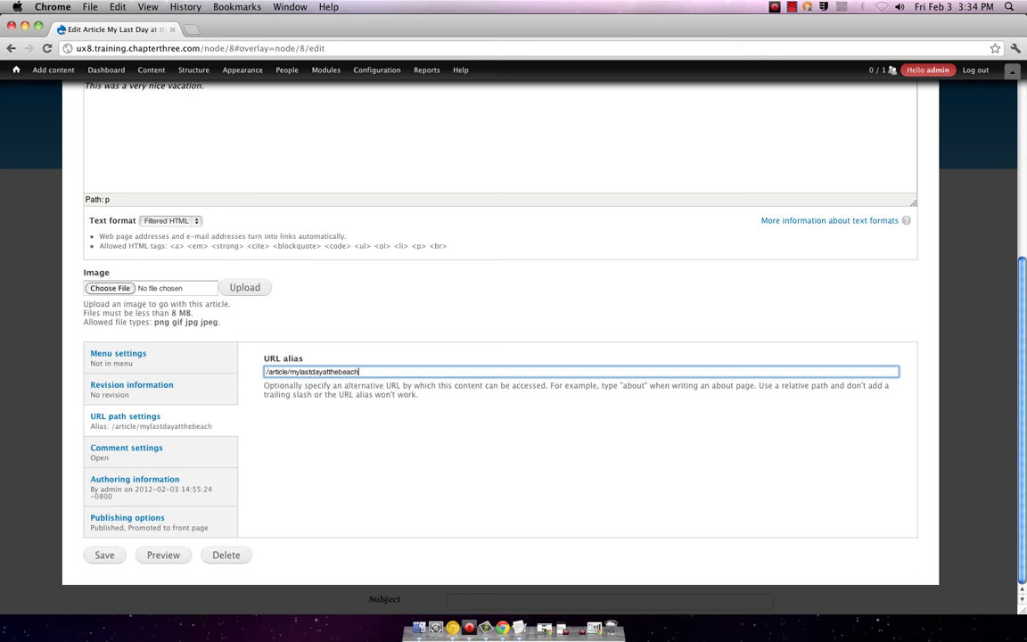
key("shift+Tab")
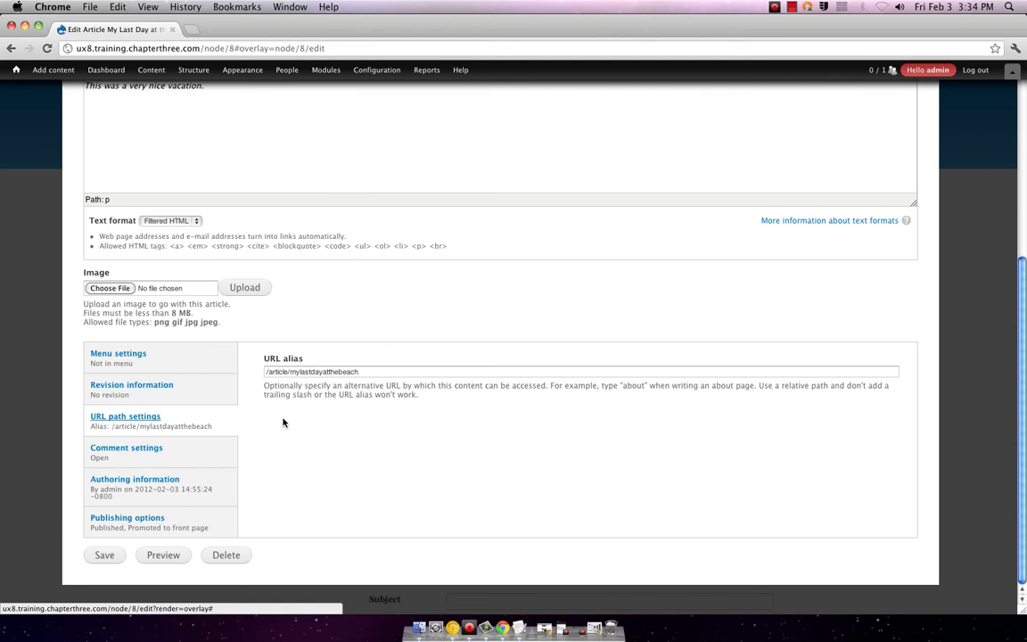
left_click(104, 554)
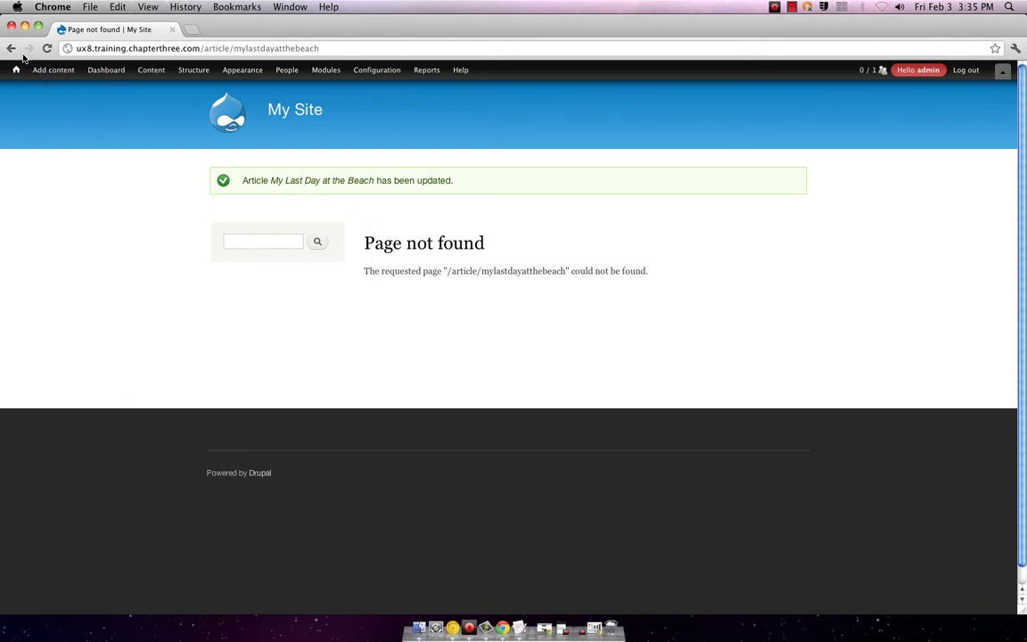
- Return to the front page and follow the beach article's alias link
mouse_move(21, 75)
left_click(15, 71)
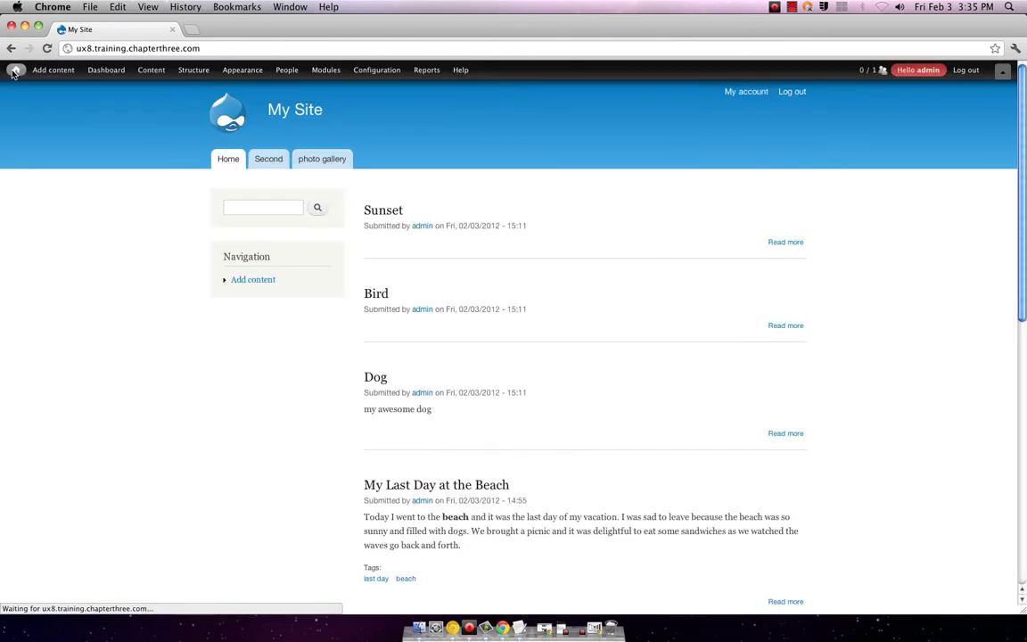
scroll(306, 372, "down", 3)
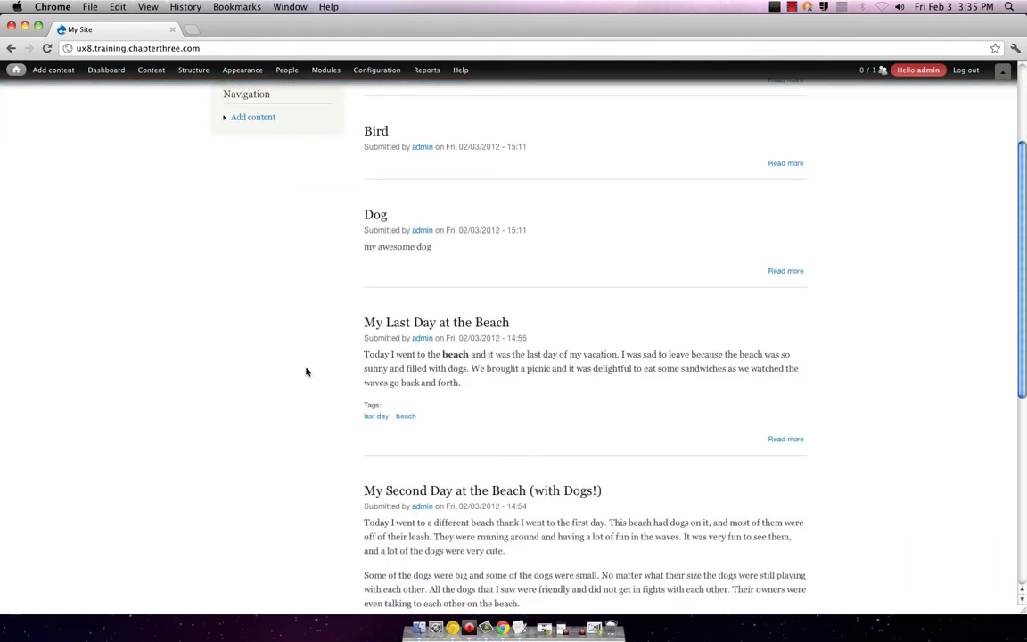
left_click(392, 325)
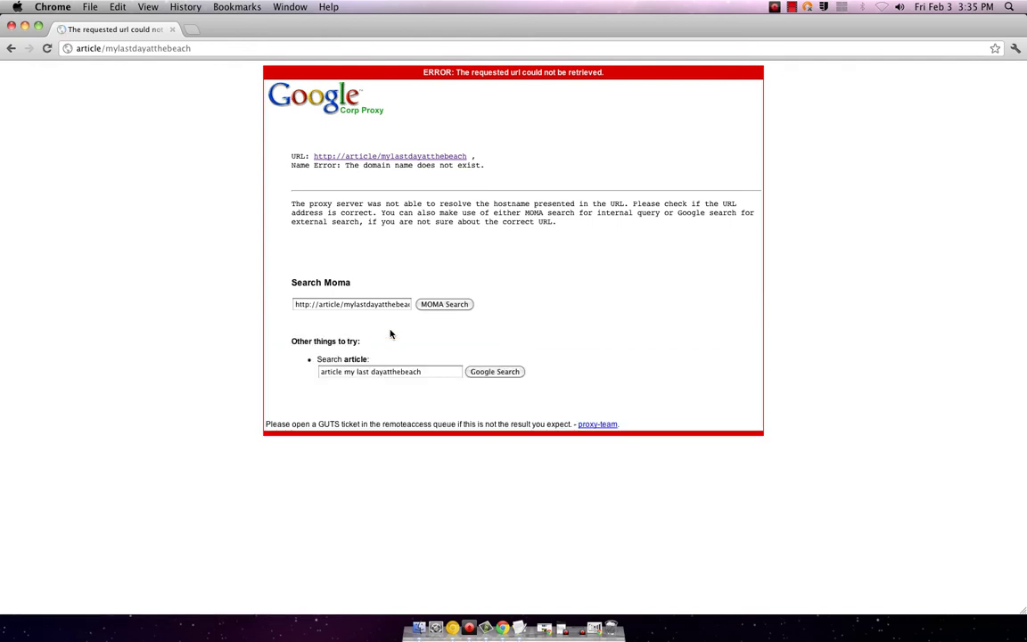
- Go back from the Page not found error to the front page and open the beach post's edit link
left_click(11, 48)
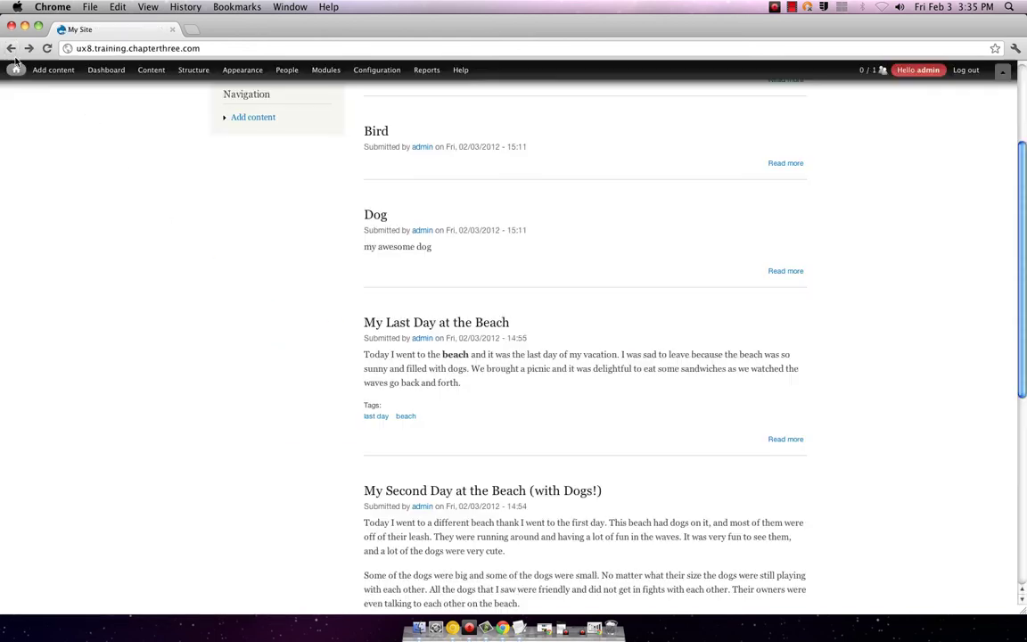
mouse_move(16, 70)
mouse_move(29, 178)
scroll(139, 251, "up", 3)
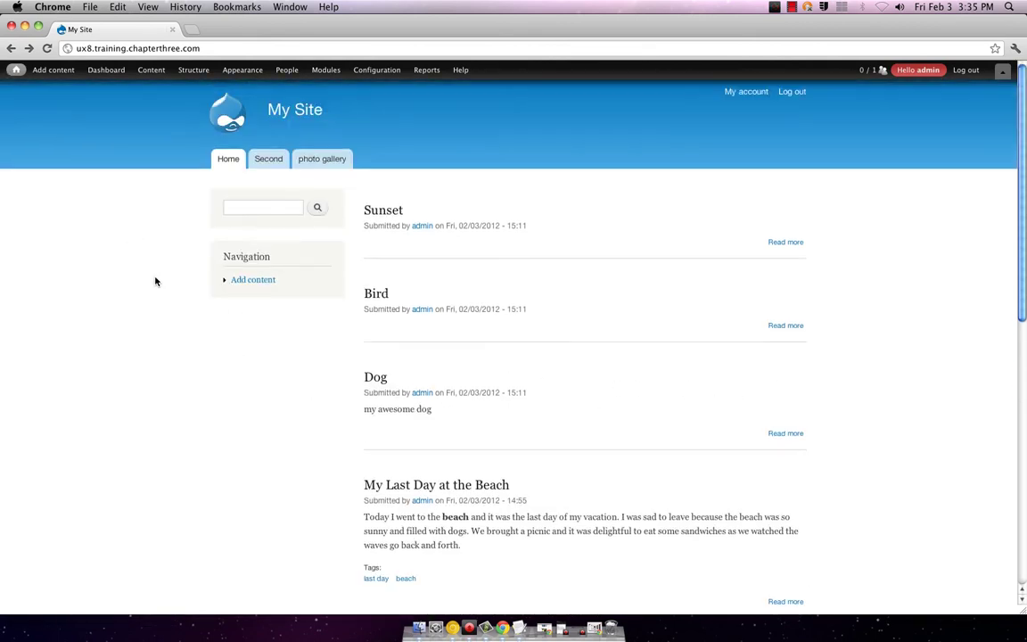
left_click(793, 478)
- Delete the leading '/' from the beach article's URL alias and save the article
left_click(789, 493)
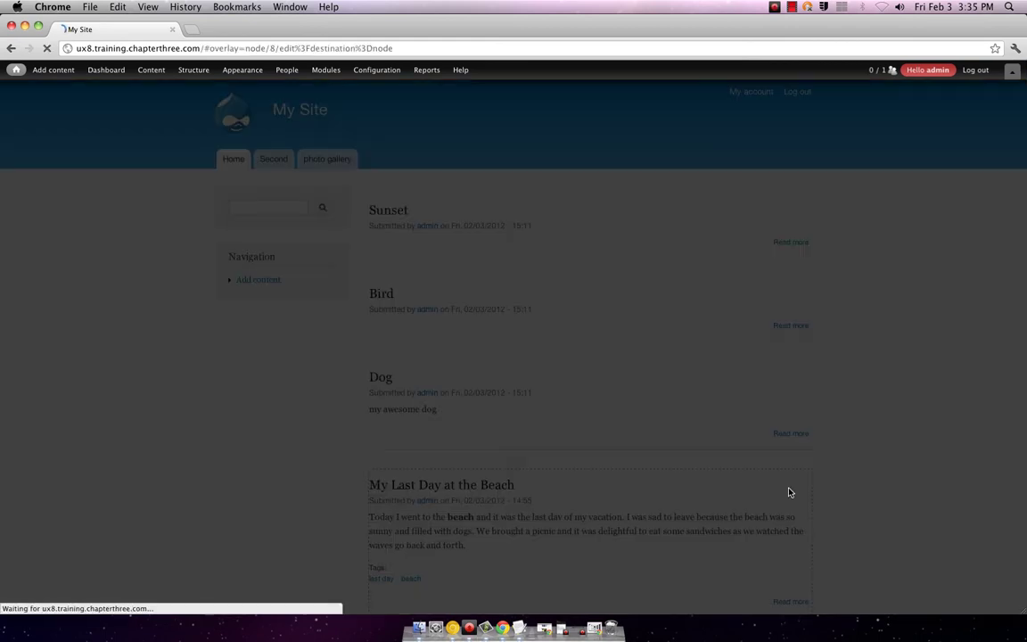
scroll(413, 388, "down", 3)
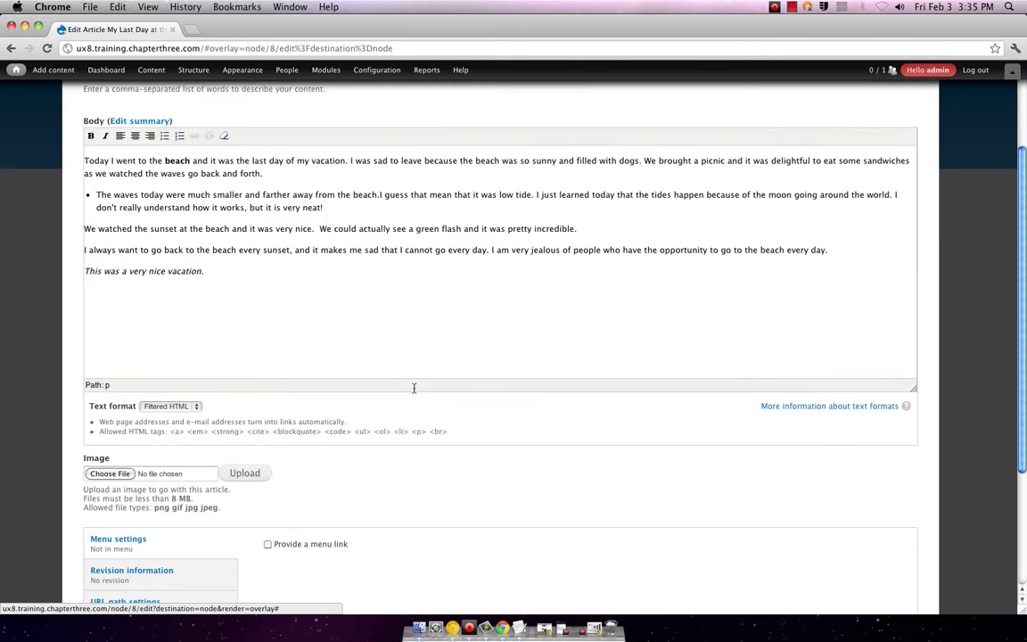
scroll(414, 388, "down", 5)
left_click(142, 424)
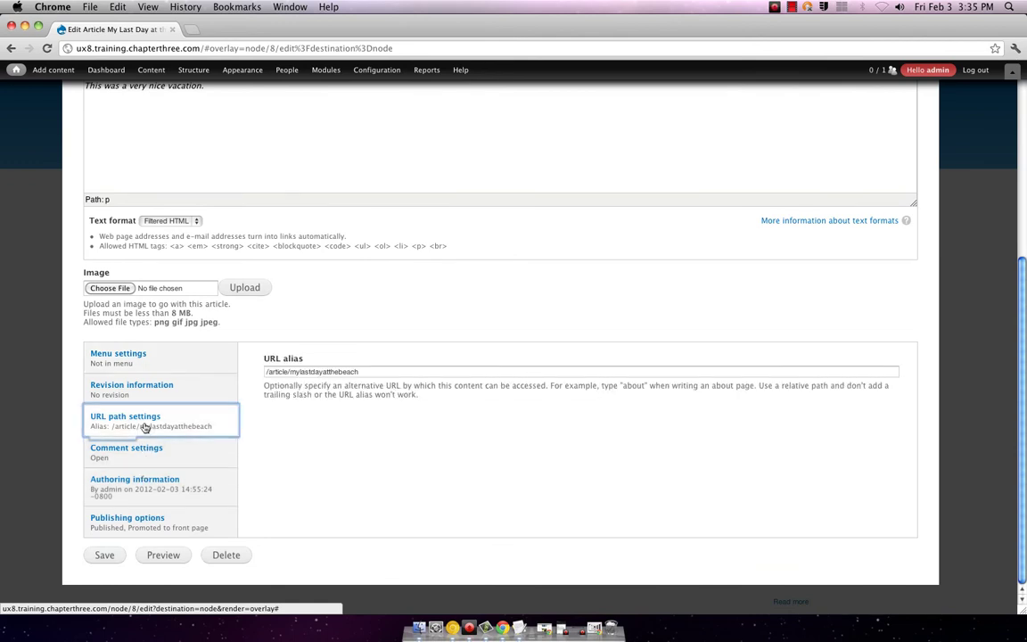
left_click(267, 374)
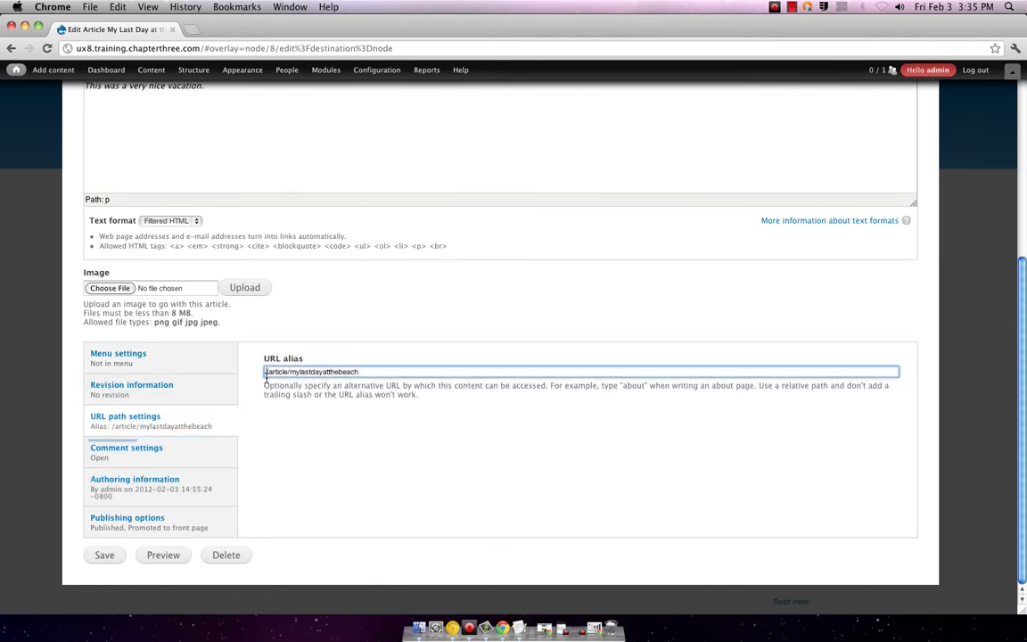
key("Delete")
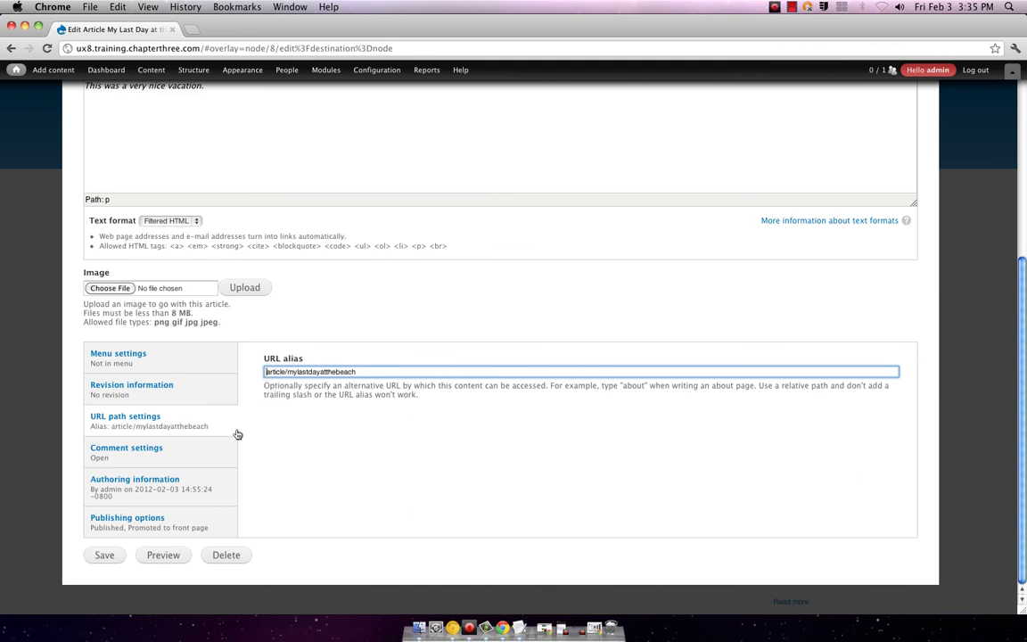
left_click(104, 555)
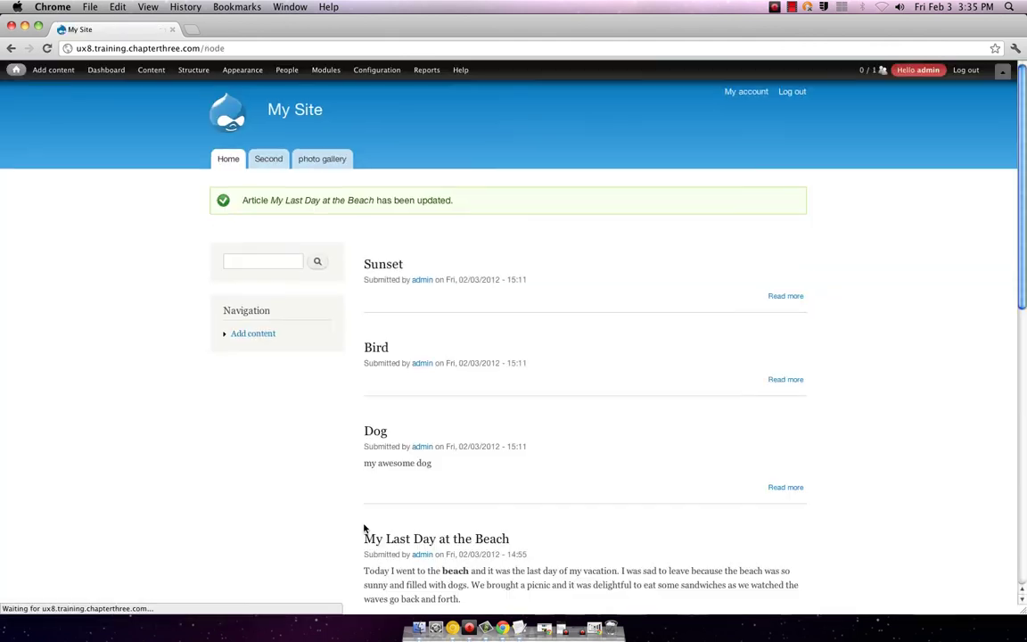
- Open My Last Day at the Beach from the home page, now loading at article/mylastdayatthebeach
left_click(410, 540)
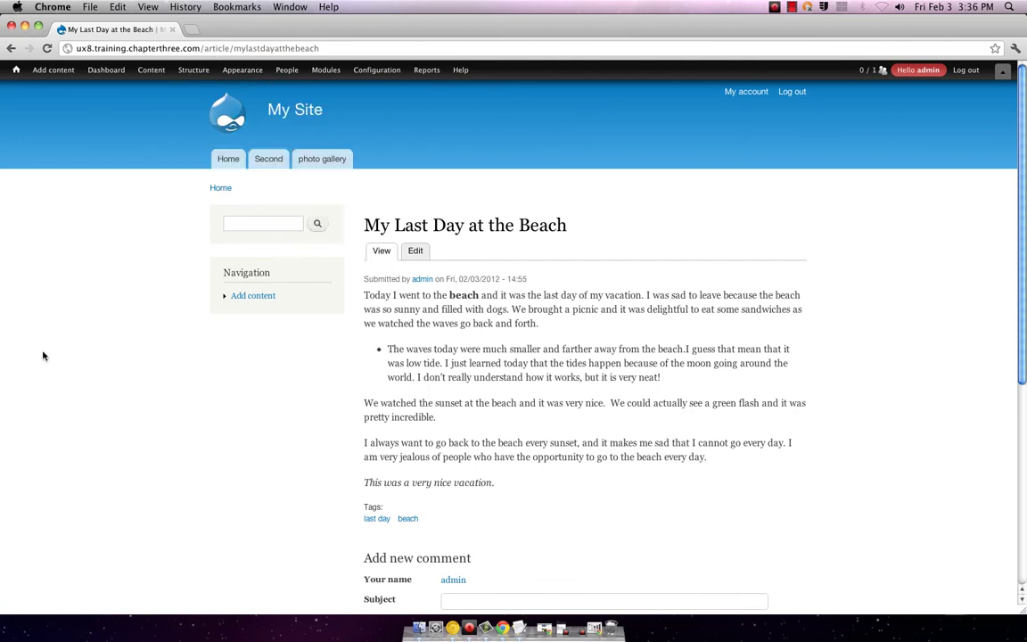
scroll(51, 369, "down", 5)
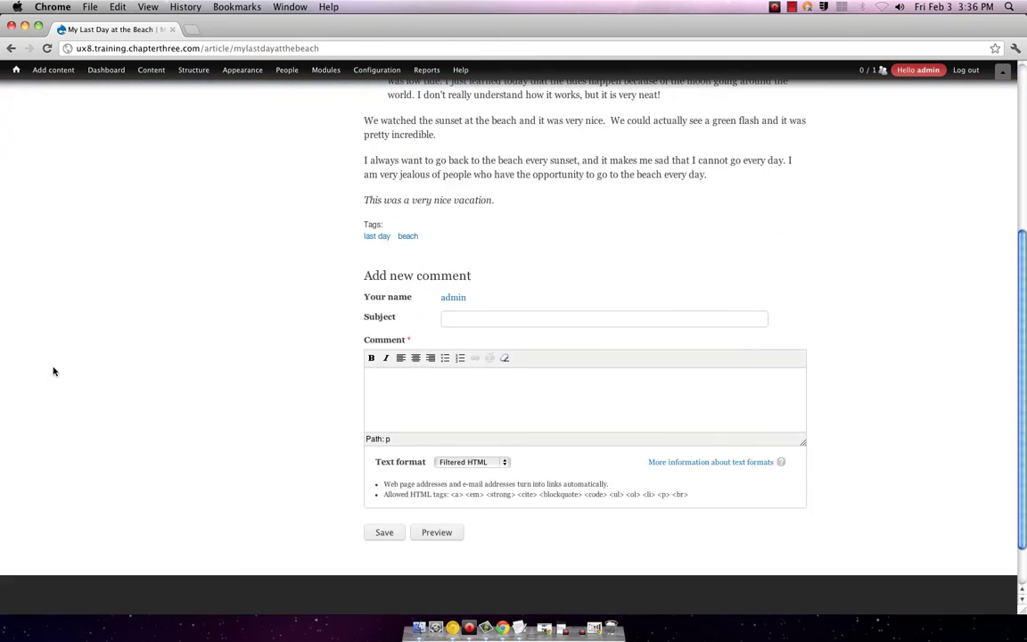
scroll(53, 373, "up", 4)
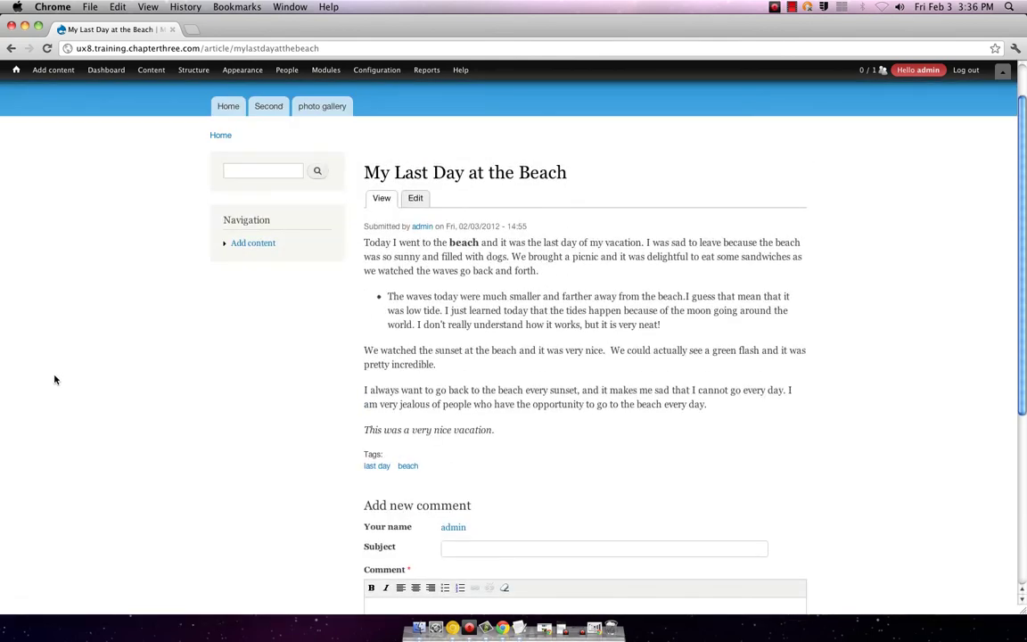
scroll(55, 379, "up", 1)
scroll(55, 381, "down", 5)
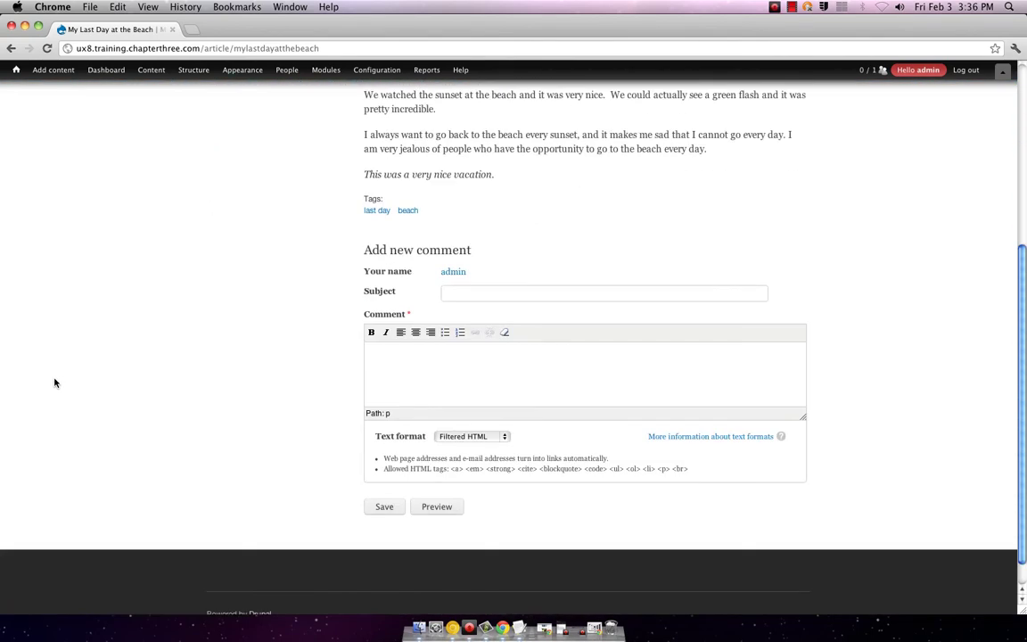
scroll(55, 382, "up", 5)
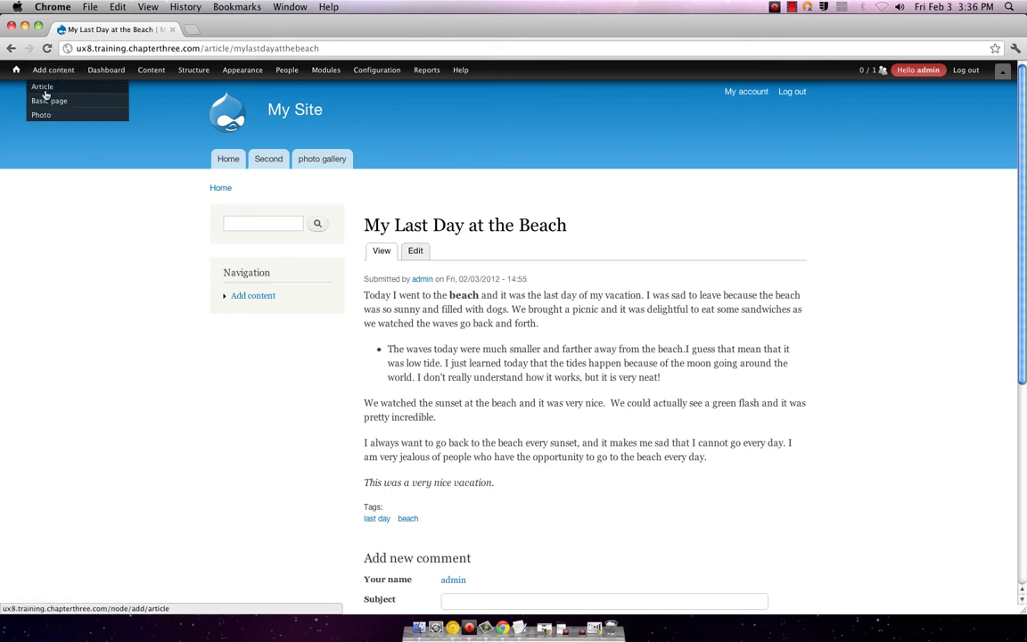
mouse_move(193, 71)
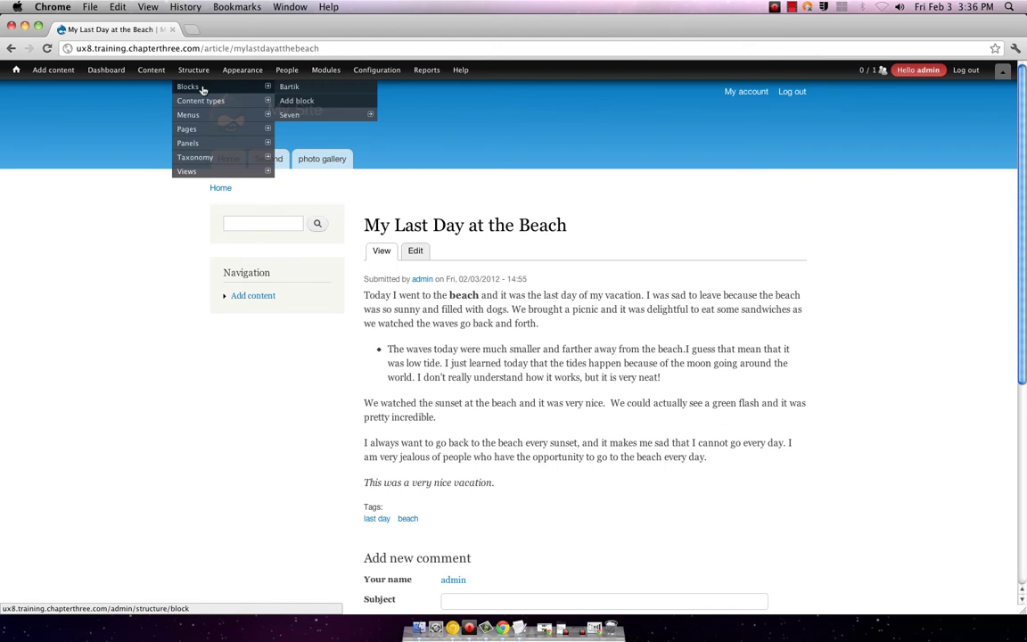
mouse_move(292, 115)
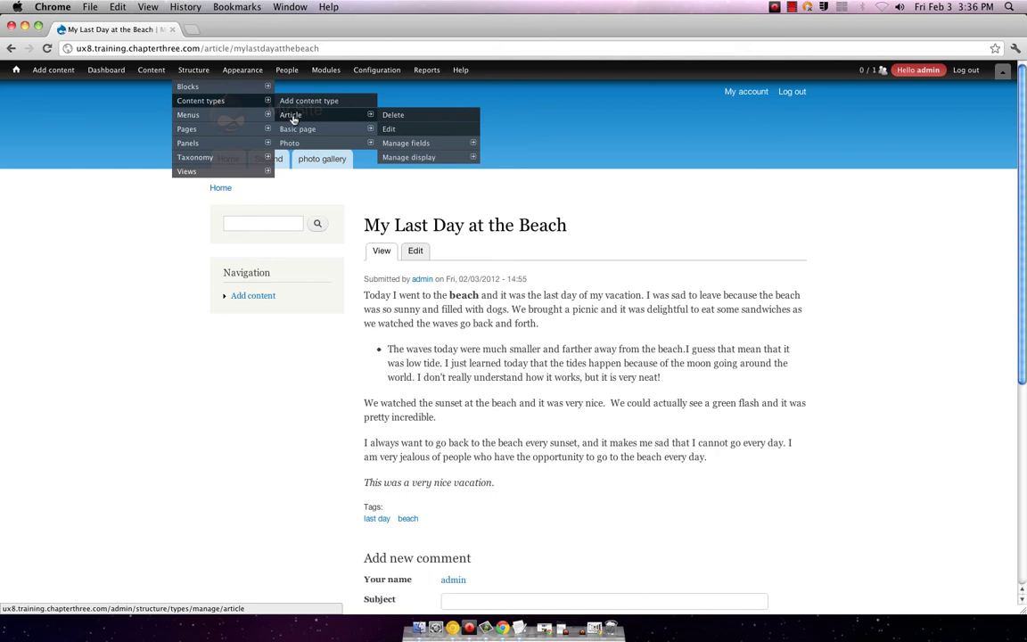
mouse_move(370, 76)
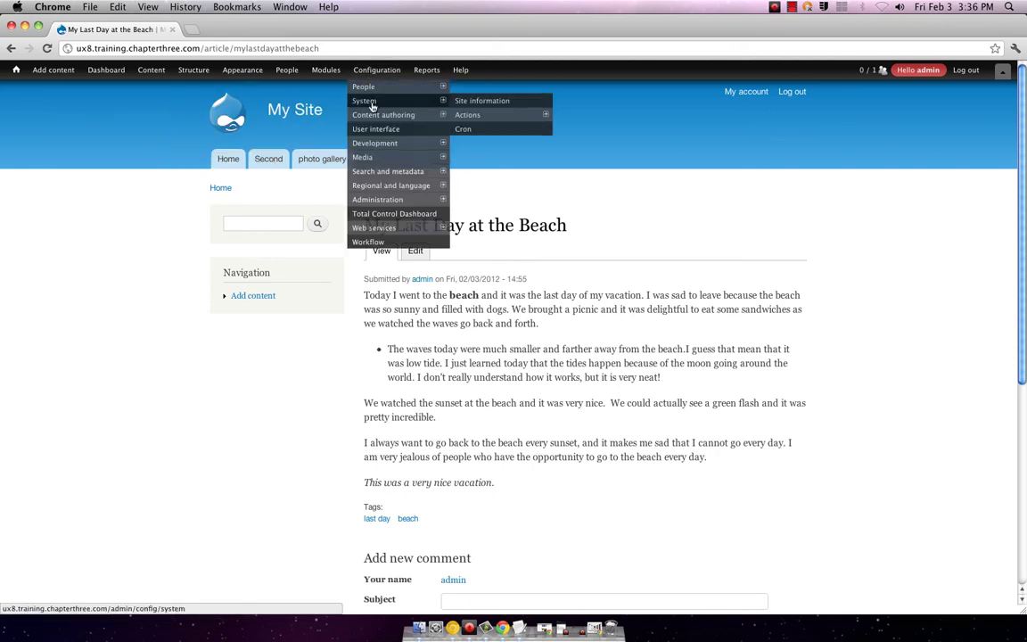
mouse_move(379, 114)
mouse_move(367, 144)
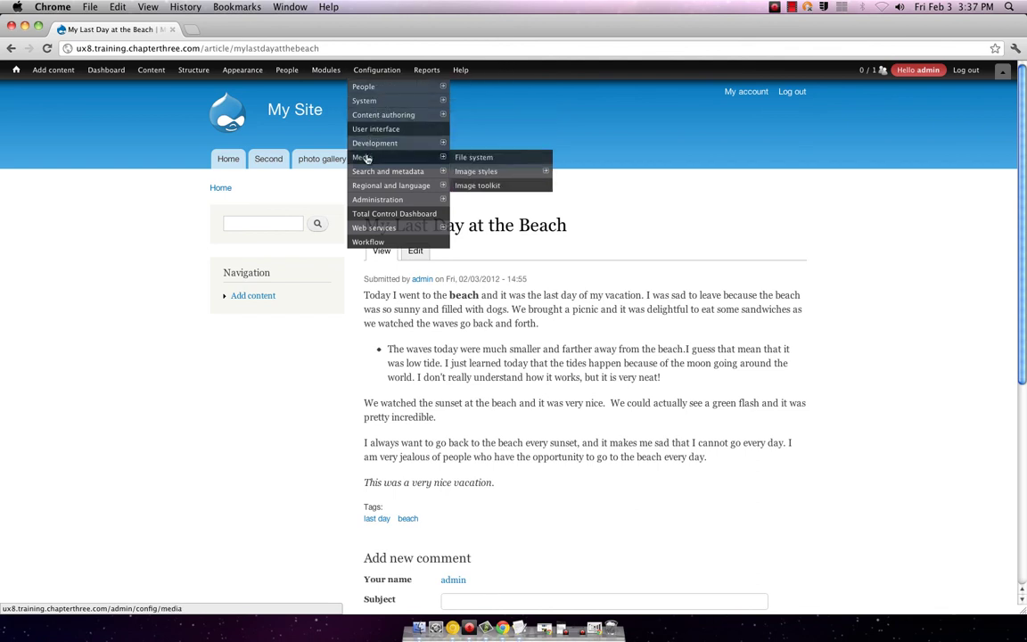
mouse_move(369, 173)
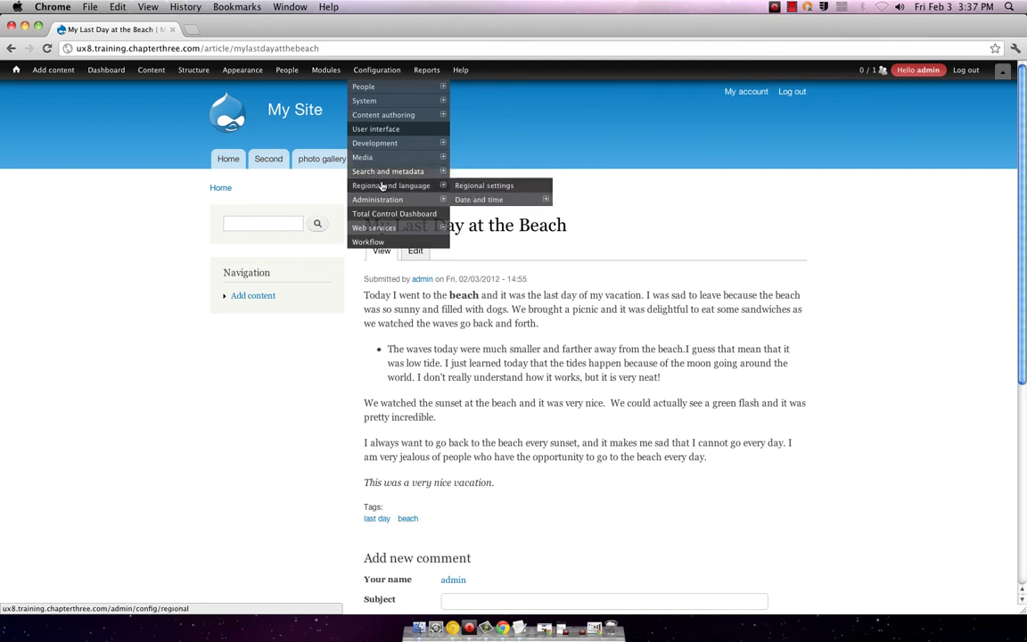
mouse_move(381, 199)
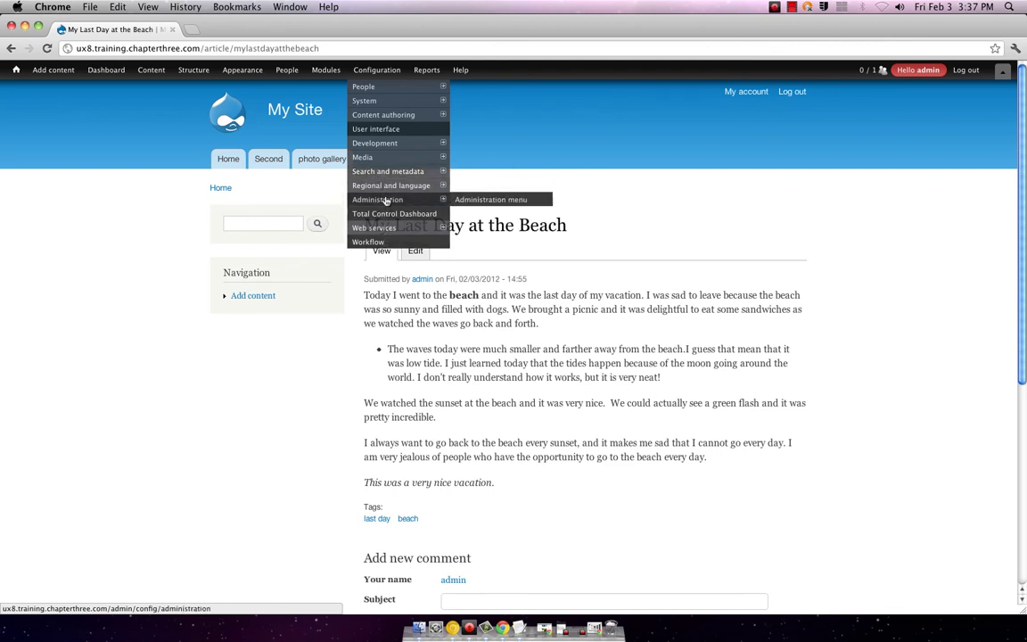
mouse_move(428, 186)
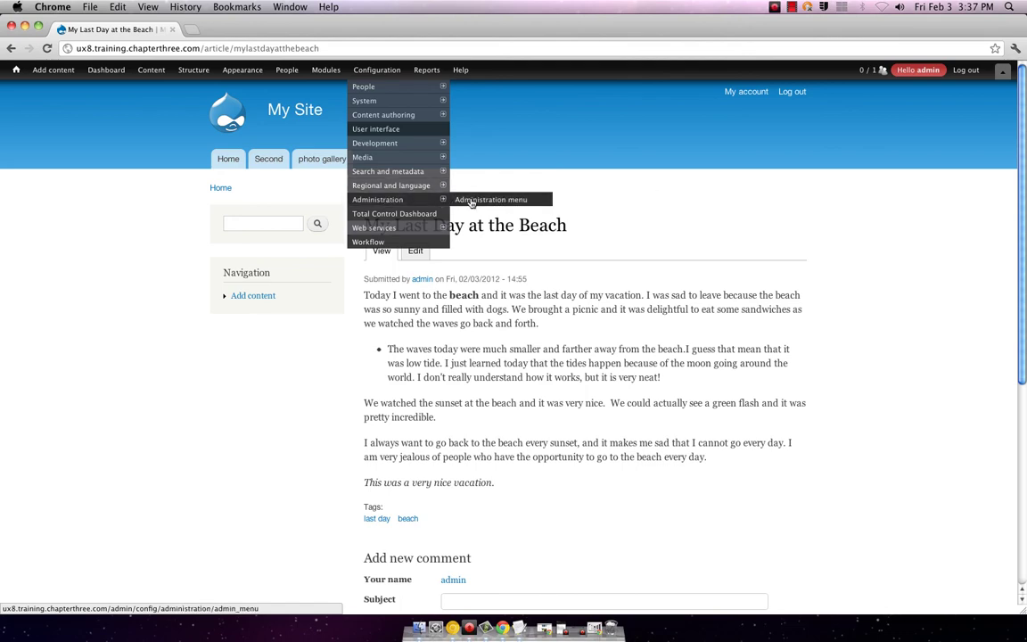
- Show the Administration menu settings, with Adjust top margin enabled, in the overlay
left_click(470, 200)
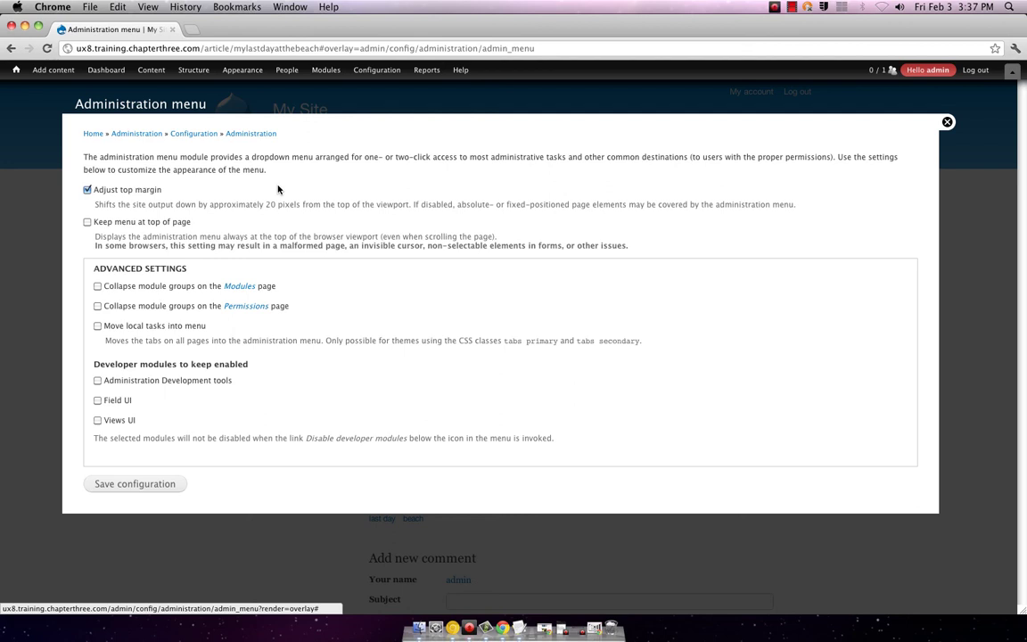
mouse_move(351, 71)
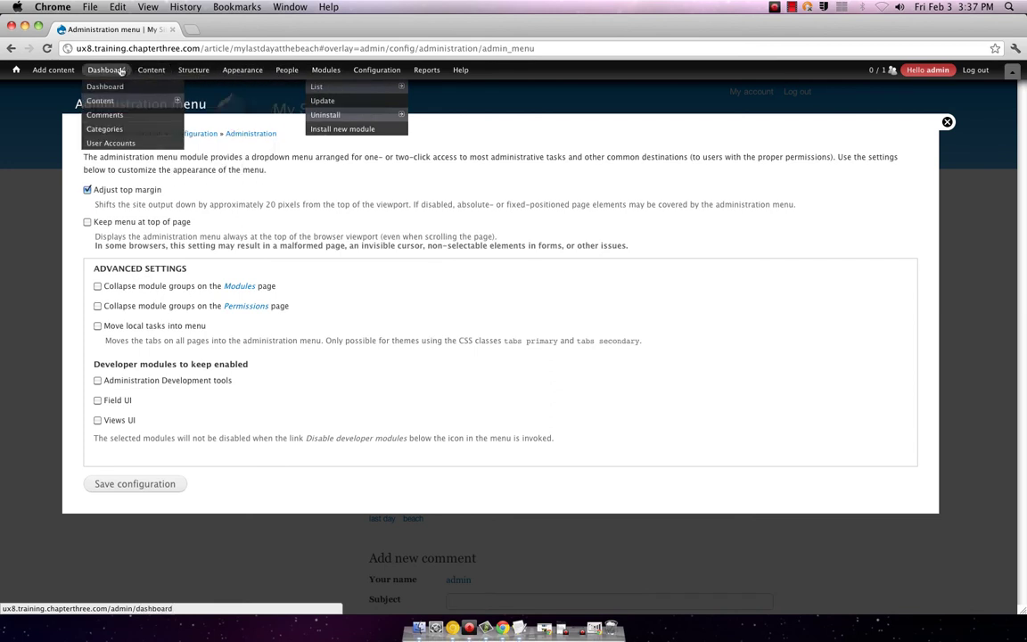
mouse_move(144, 72)
mouse_move(180, 72)
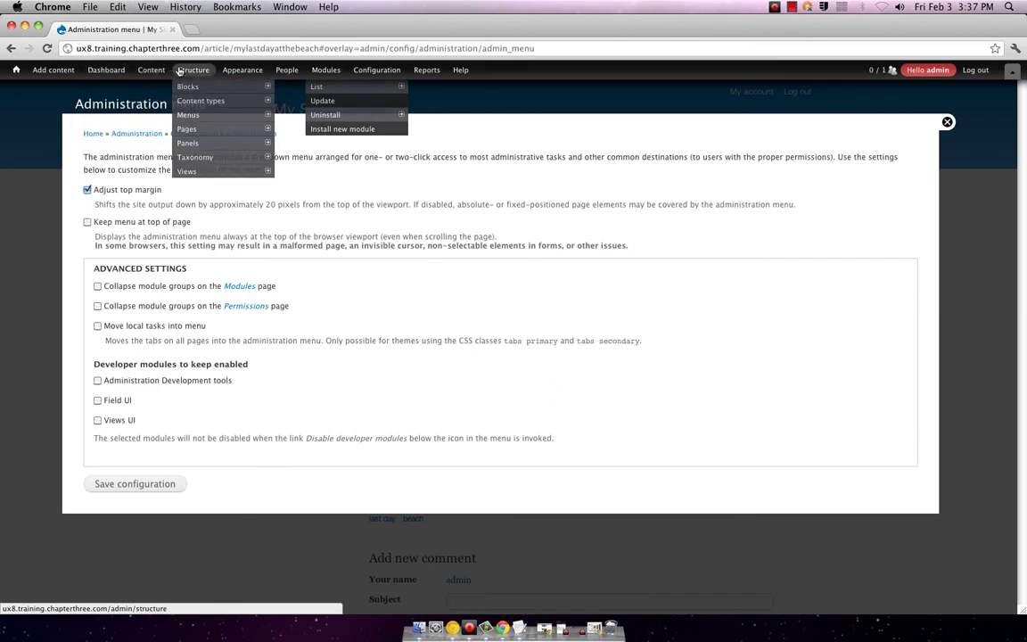
mouse_move(226, 72)
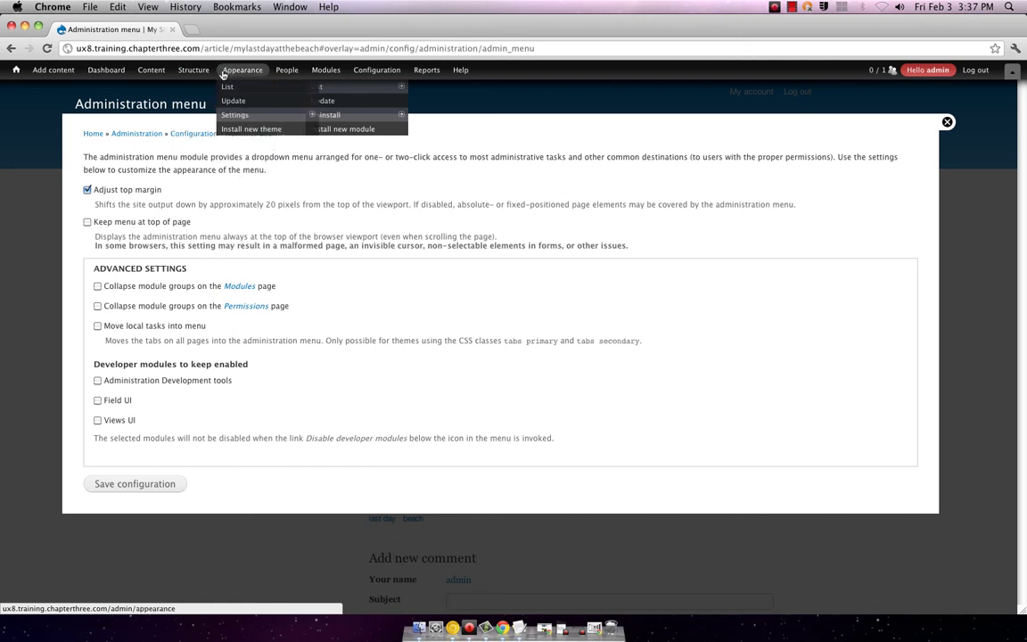
mouse_move(284, 73)
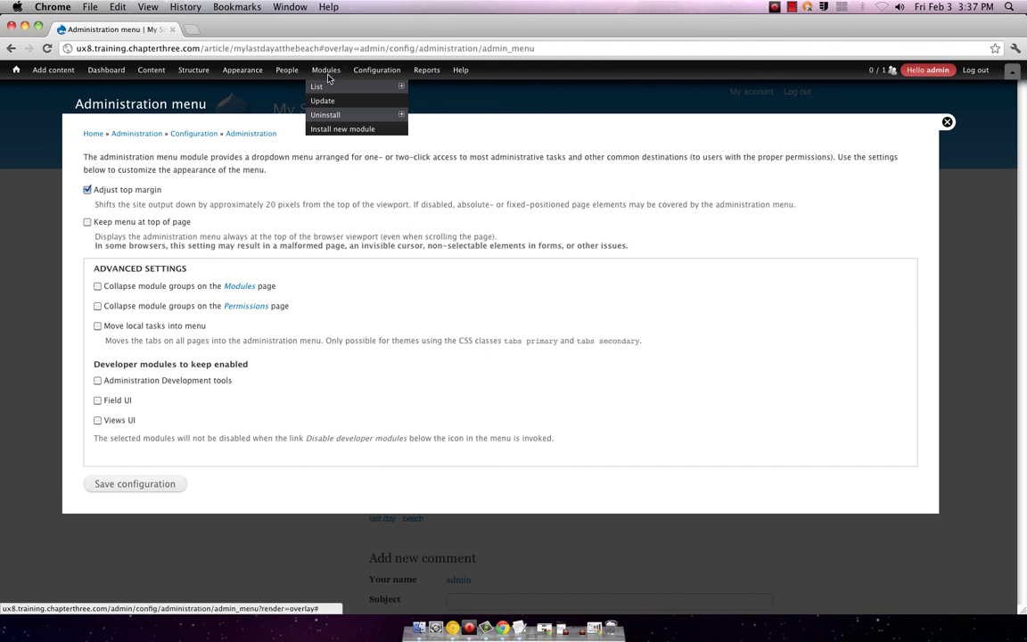
- Browse the Modules list showing core modules, their enabled states and version 7.12
left_click(318, 87)
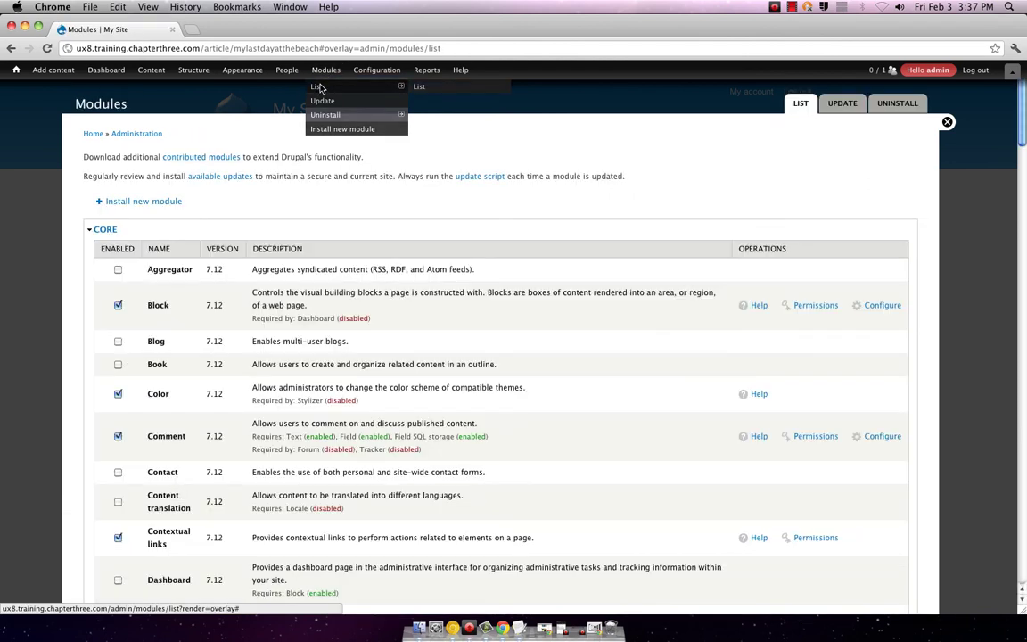
scroll(210, 232, "down", 10)
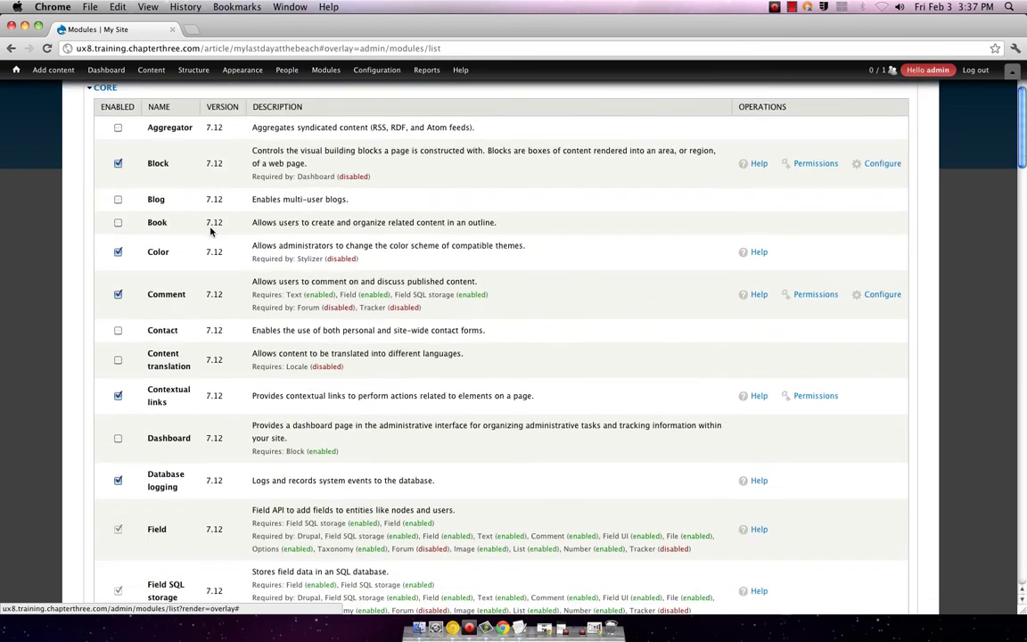
scroll(213, 232, "down", 15)
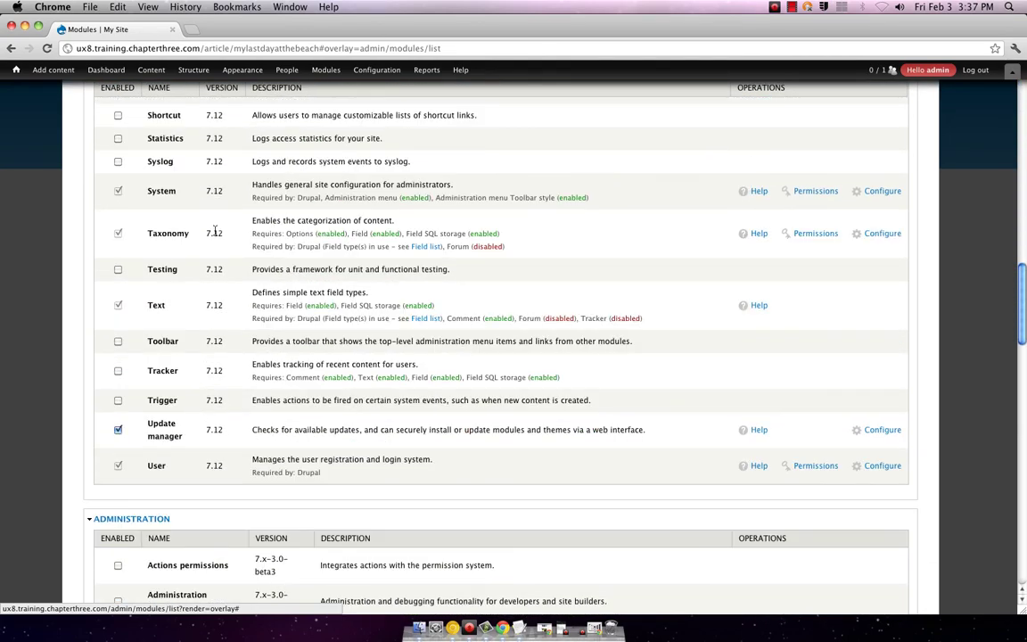
scroll(214, 231, "down", 4)
scroll(219, 231, "up", 20)
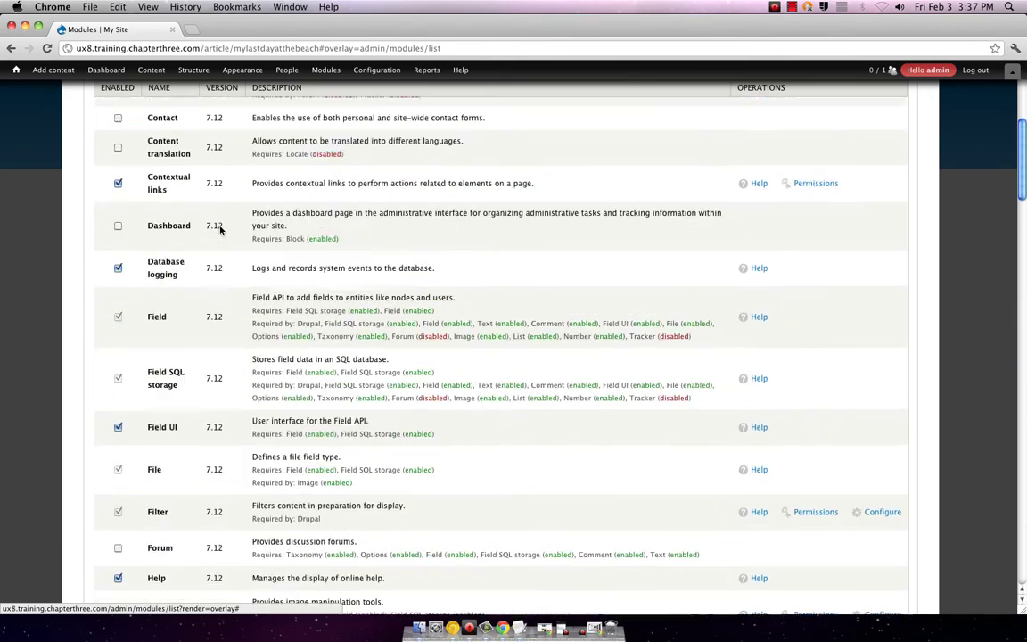
scroll(220, 230, "up", 5)
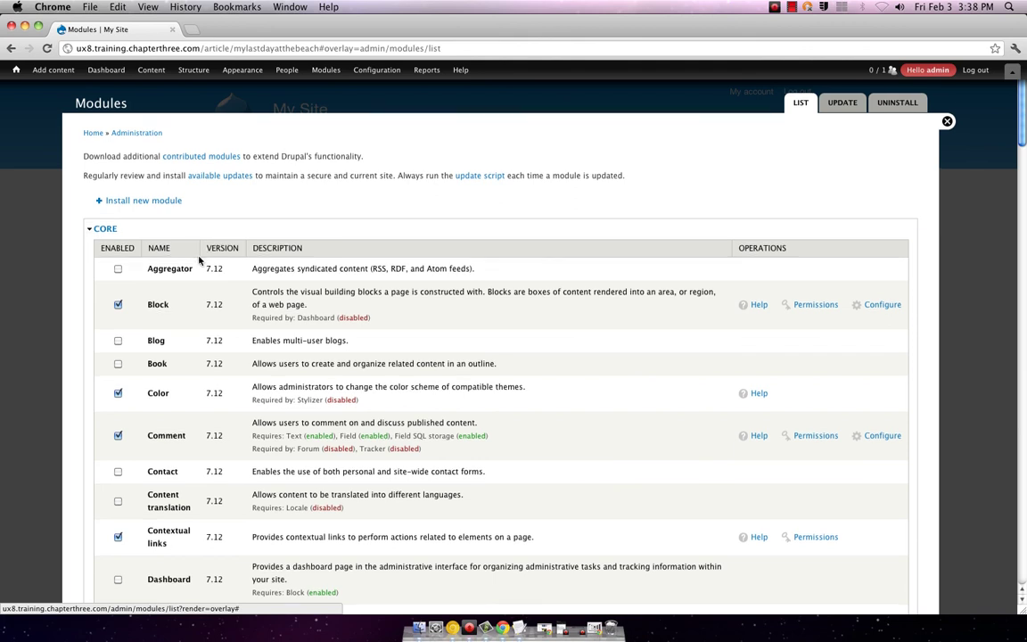
scroll(199, 259, "down", 3)
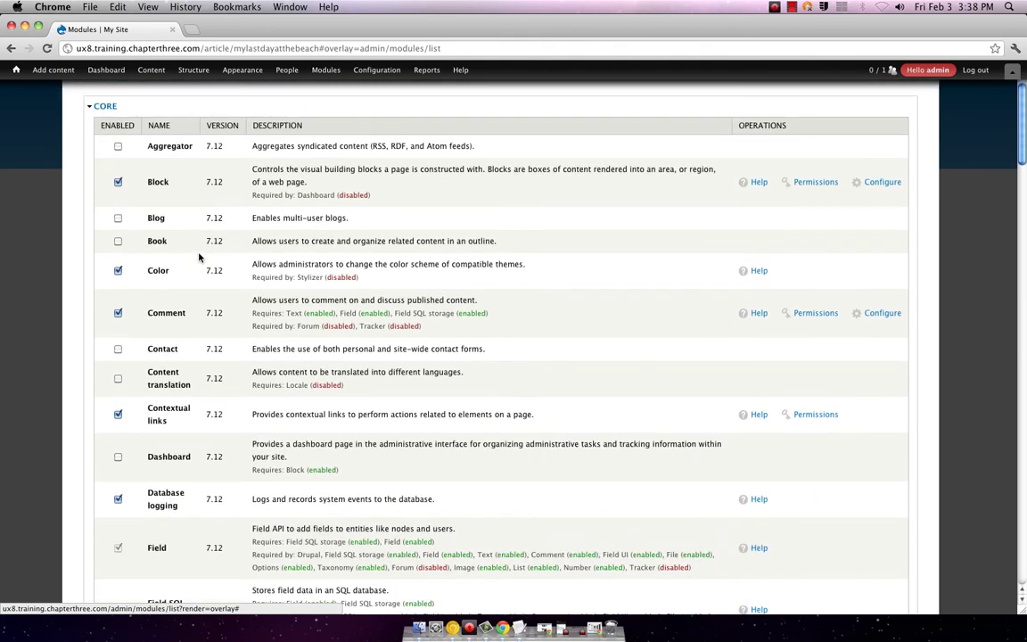
scroll(199, 256, "up", 1)
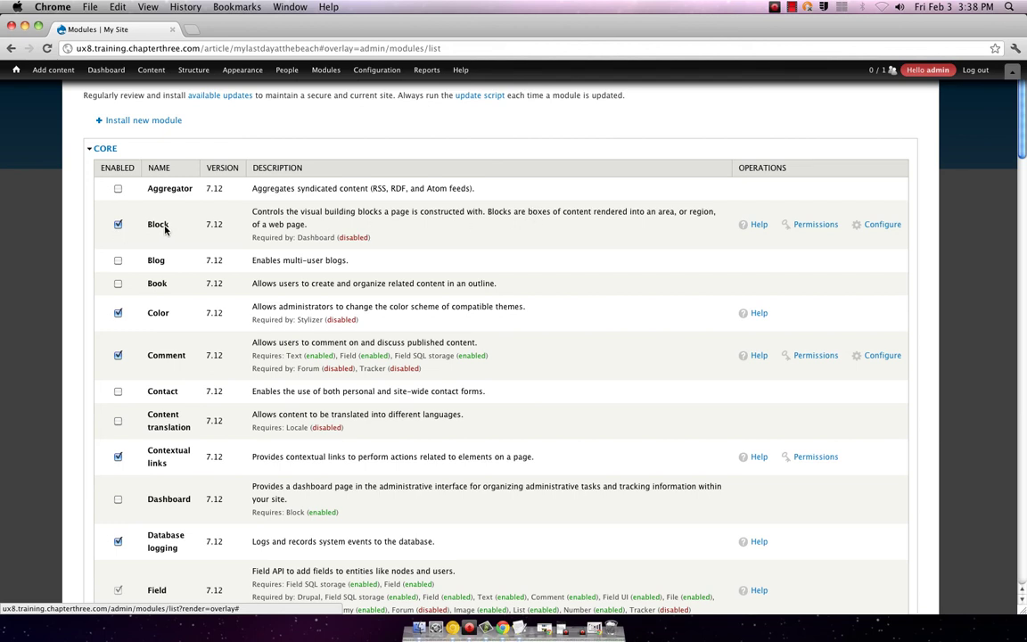
scroll(164, 230, "down", 2)
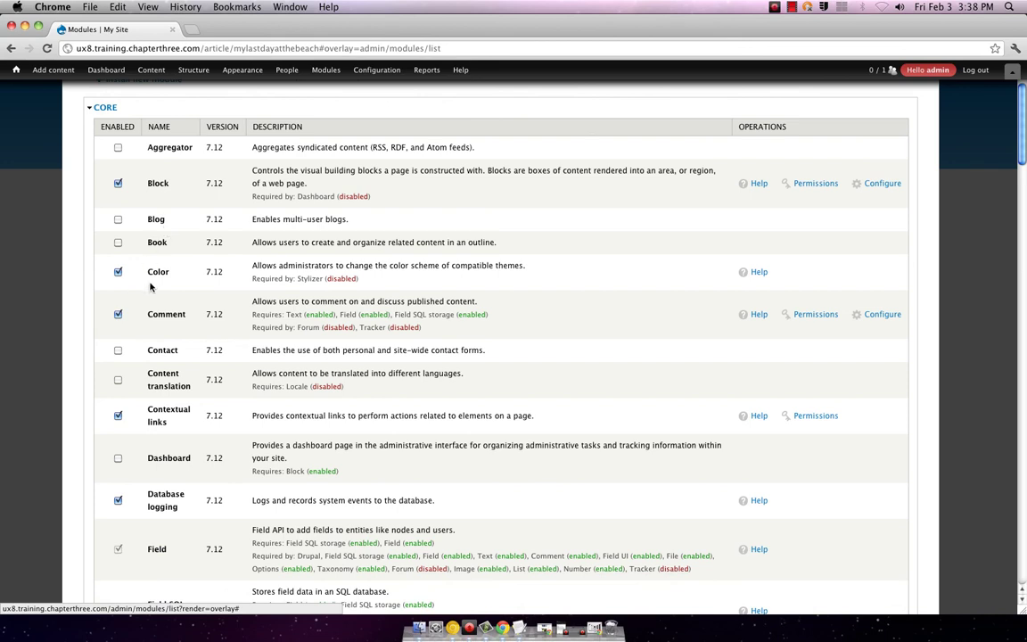
scroll(165, 293, "down", 3)
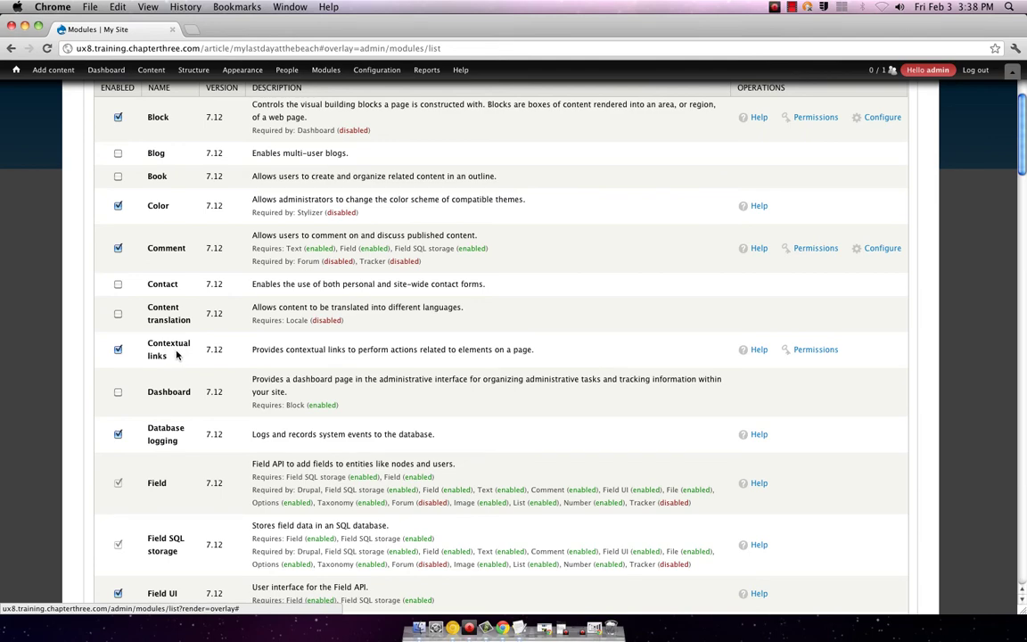
scroll(178, 354, "down", 5)
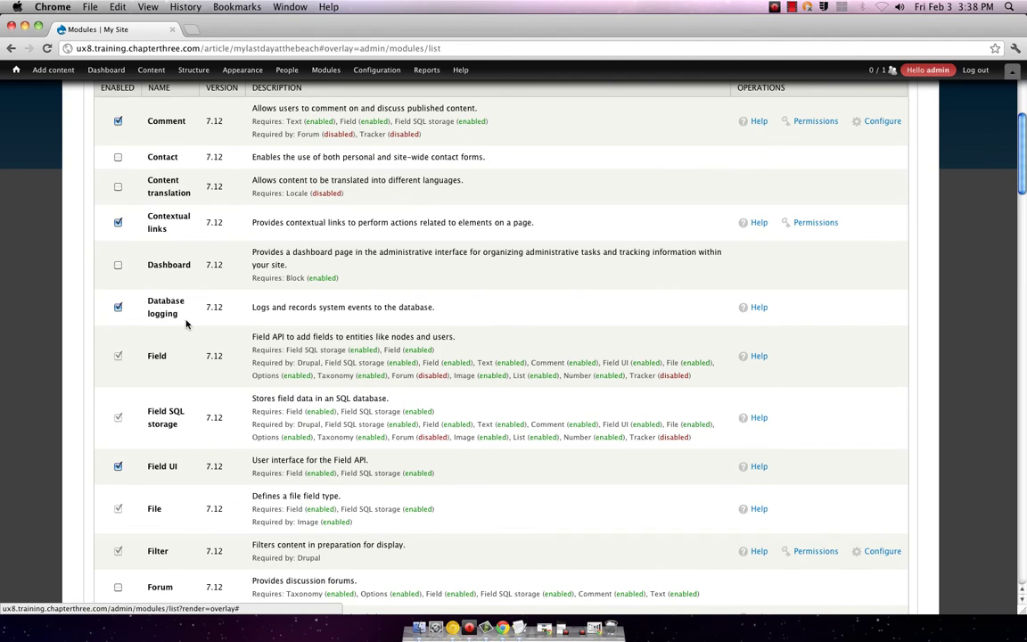
scroll(186, 324, "down", 6)
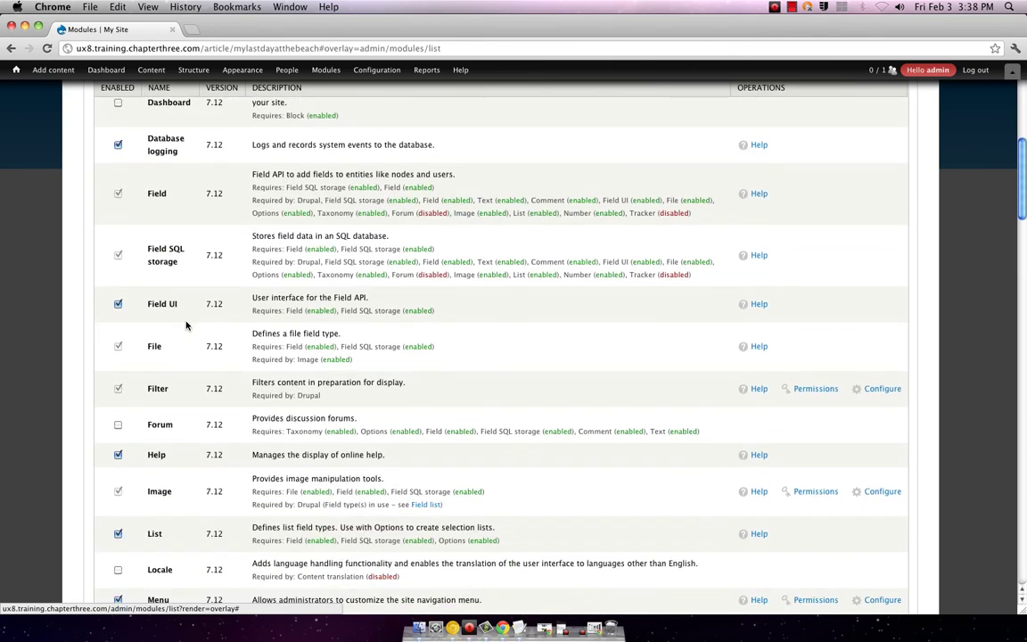
scroll(187, 325, "down", 14)
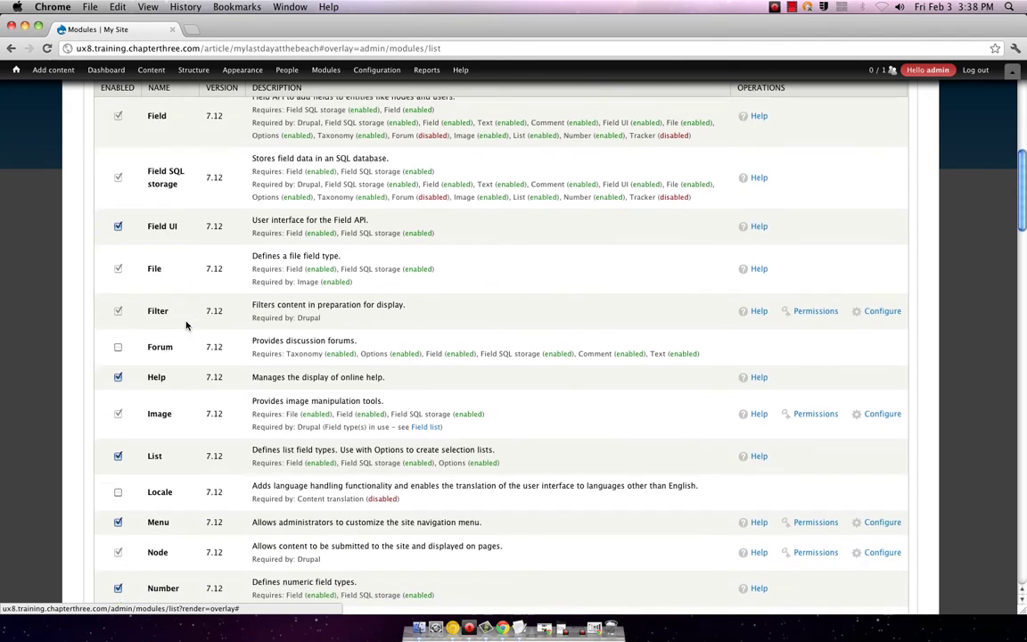
scroll(187, 324, "down", 20)
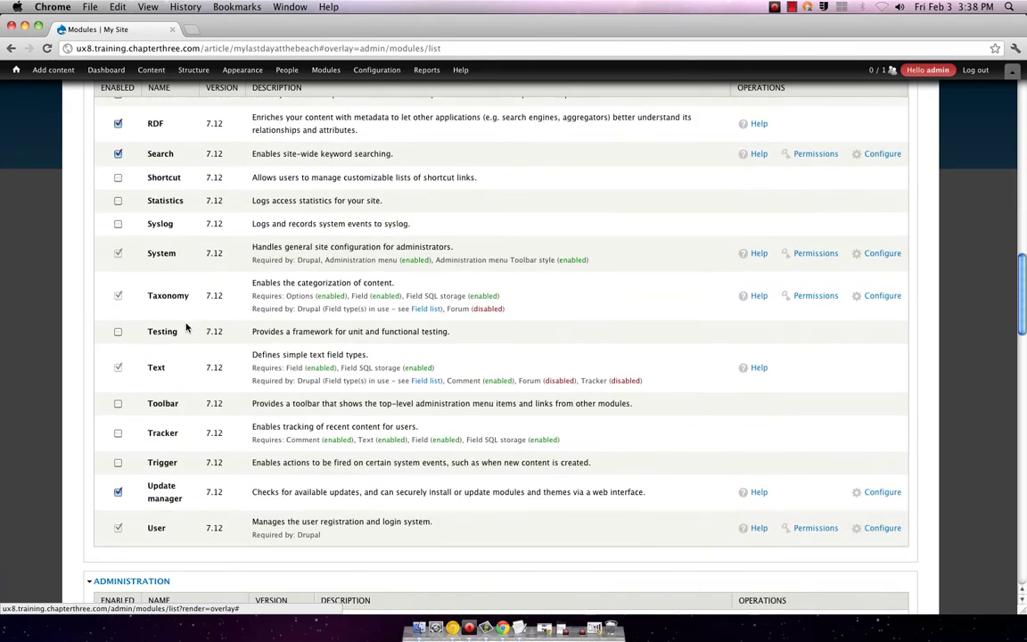
scroll(186, 326, "up", 3)
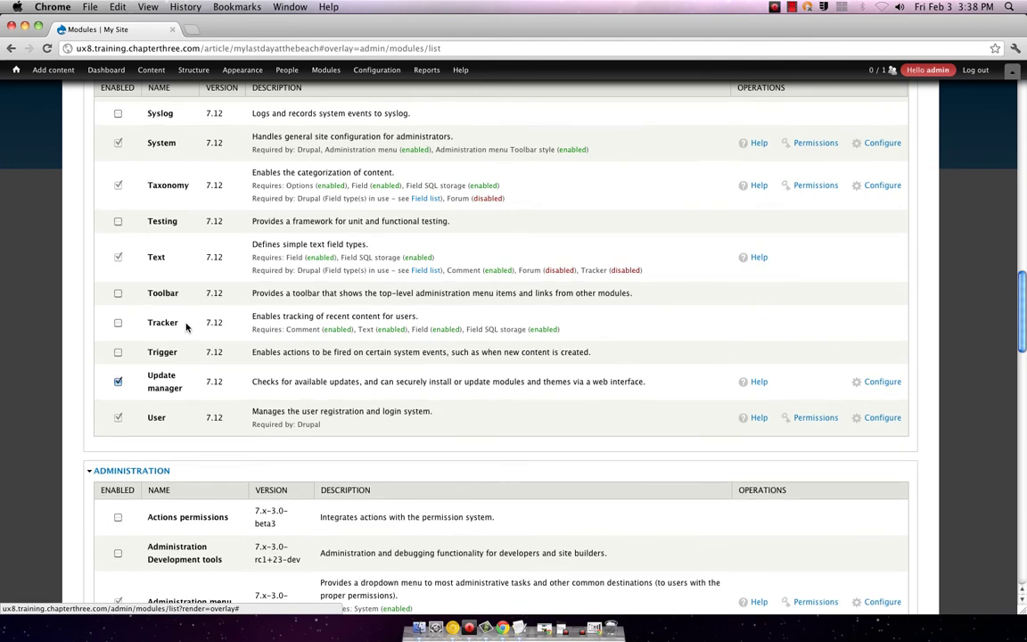
scroll(187, 326, "up", 2)
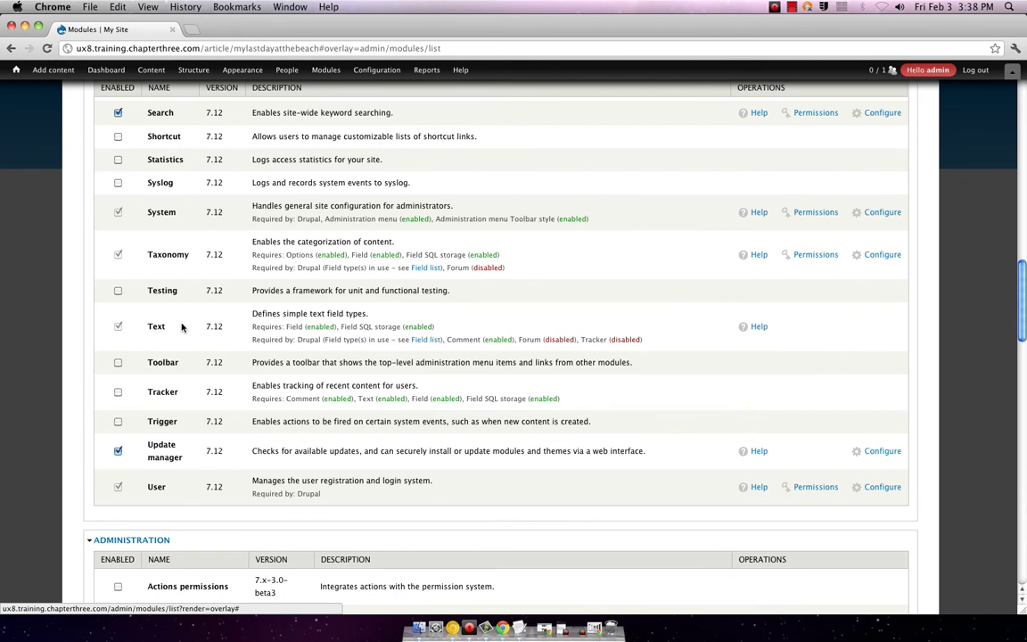
scroll(181, 327, "up", 1)
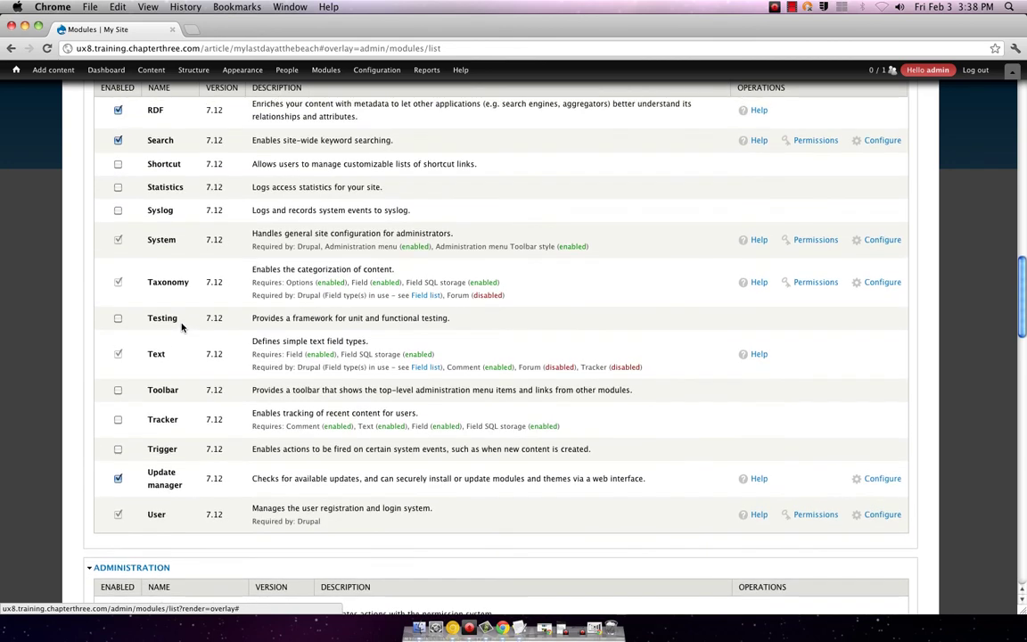
scroll(182, 327, "up", 2)
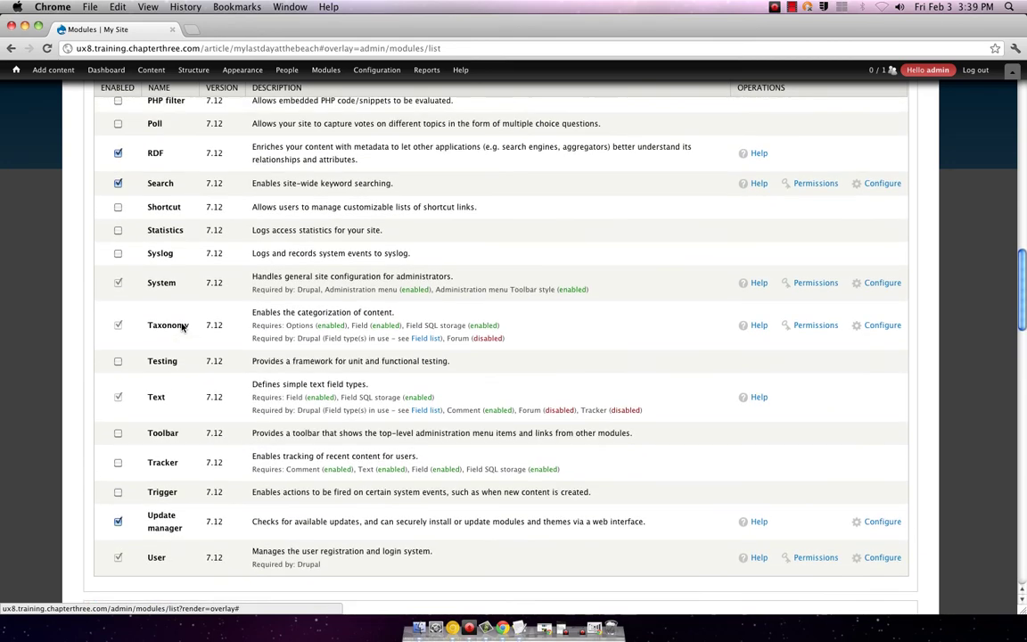
scroll(182, 327, "up", 2)
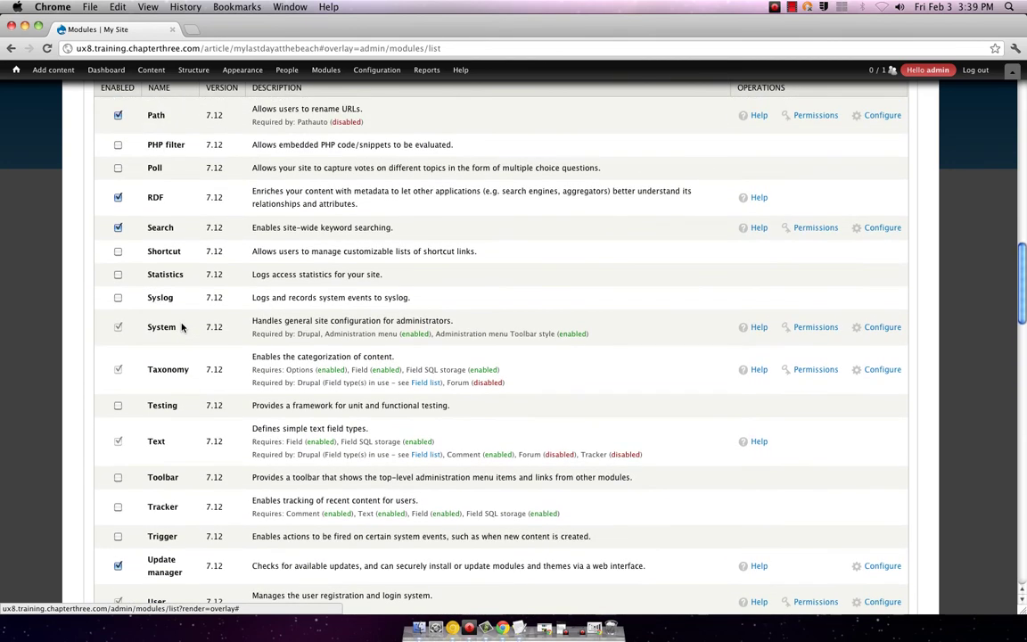
scroll(182, 328, "up", 2)
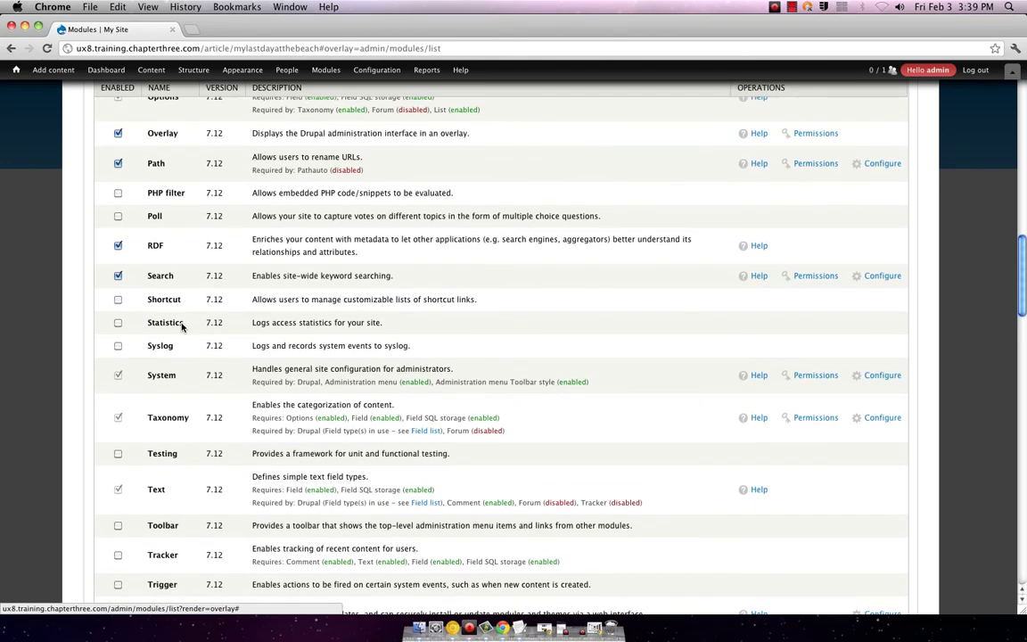
scroll(182, 327, "up", 2)
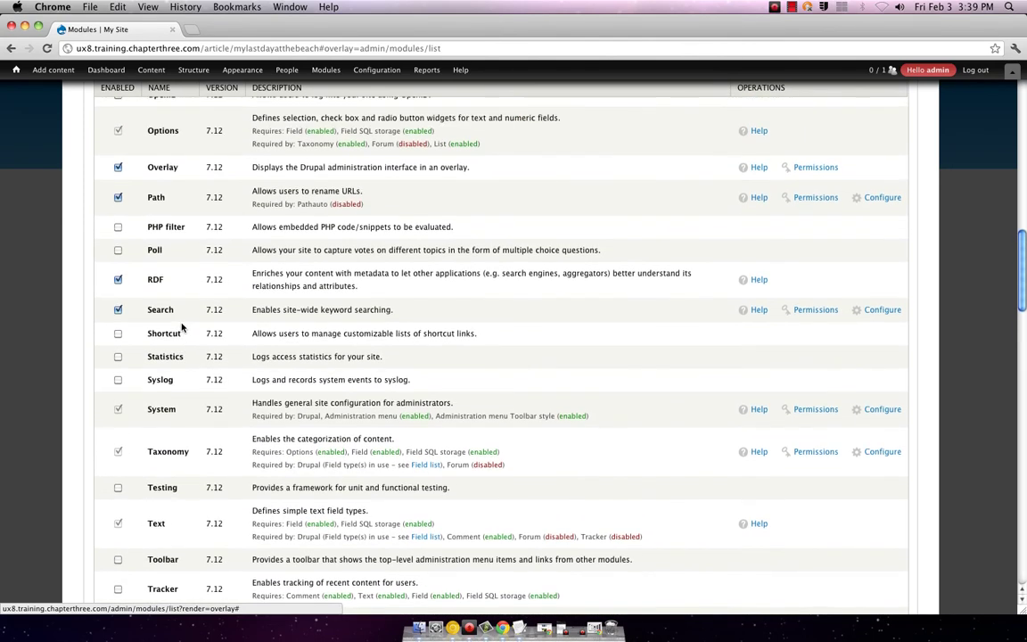
scroll(182, 327, "up", 2)
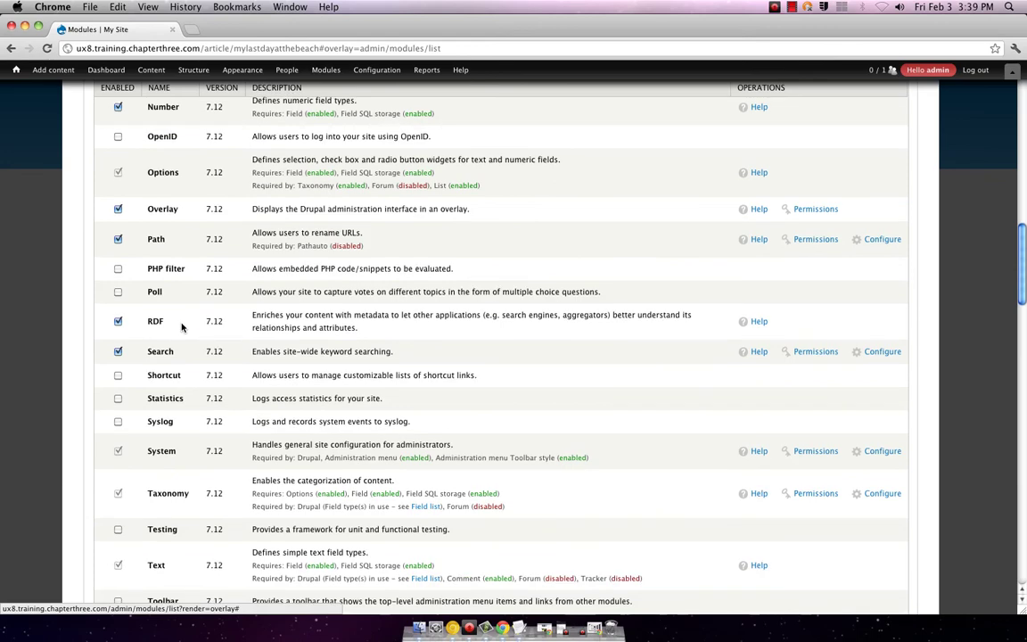
scroll(182, 327, "up", 1)
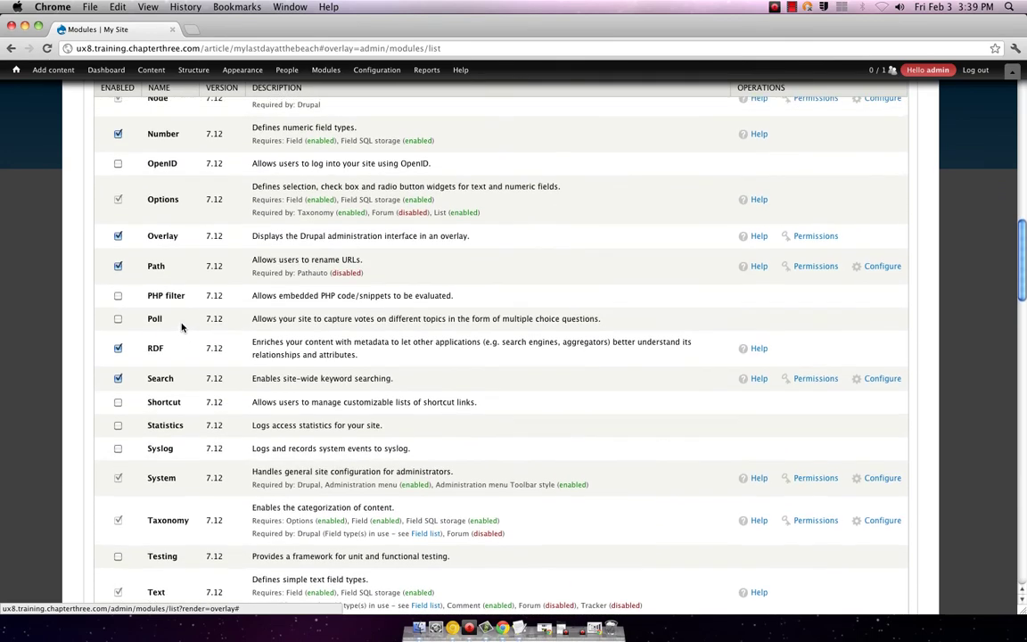
scroll(182, 328, "up", 1)
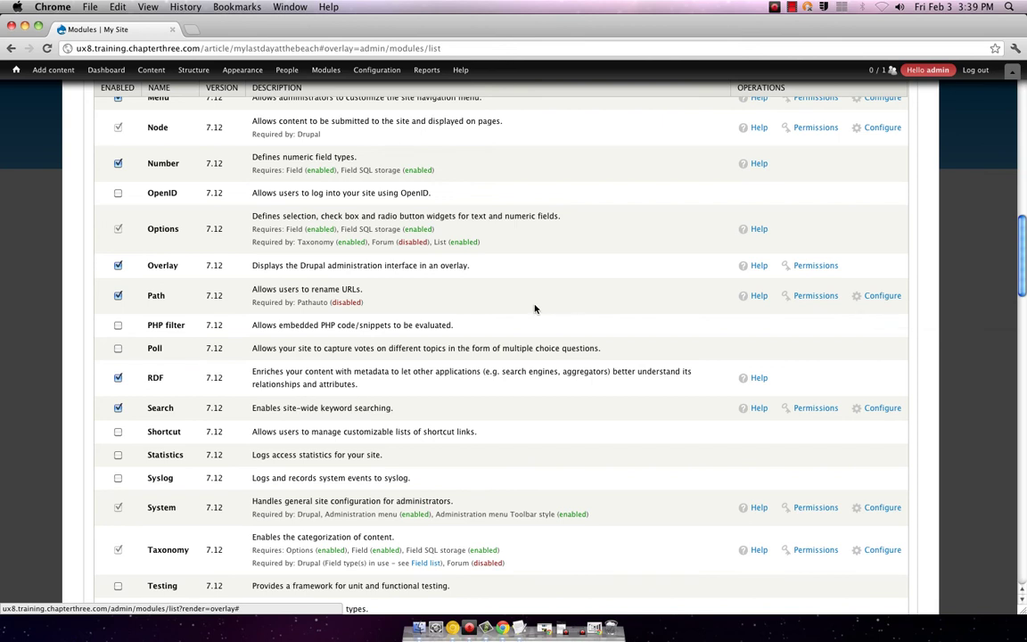
scroll(535, 309, "up", 1)
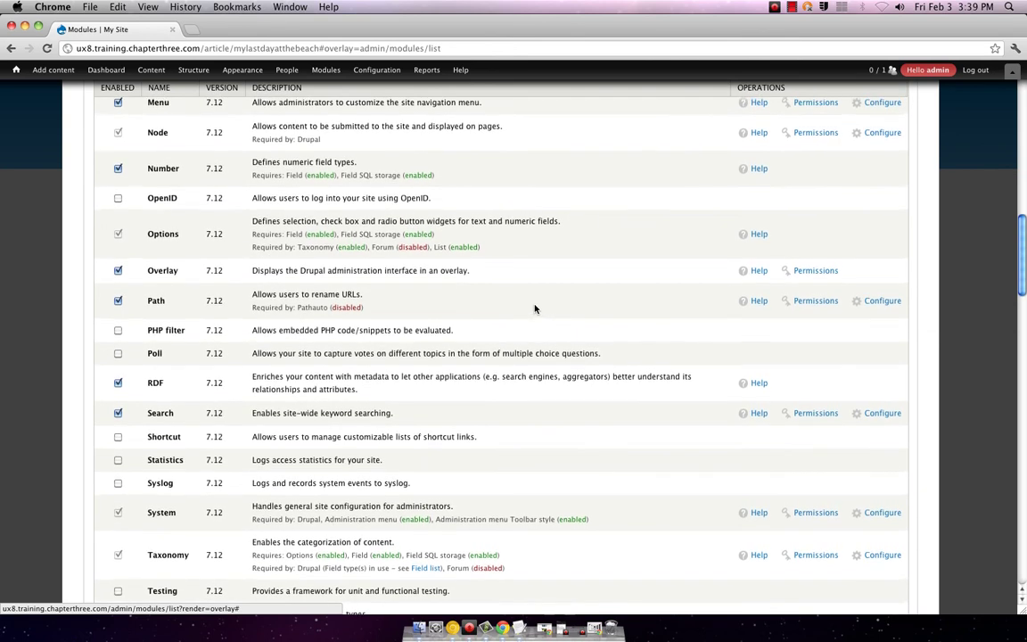
scroll(535, 308, "up", 1)
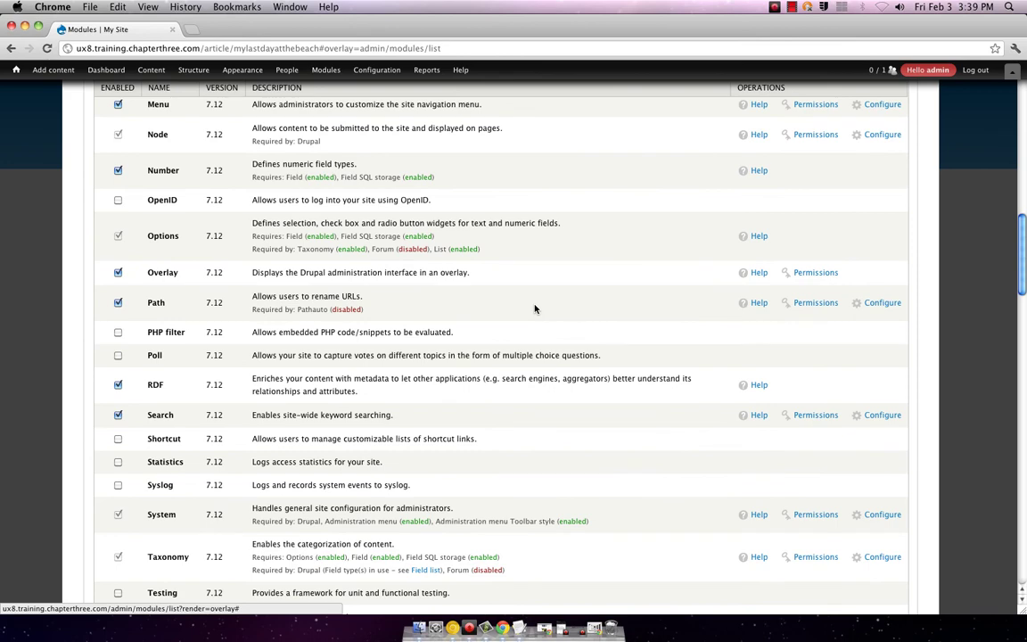
scroll(535, 308, "up", 1)
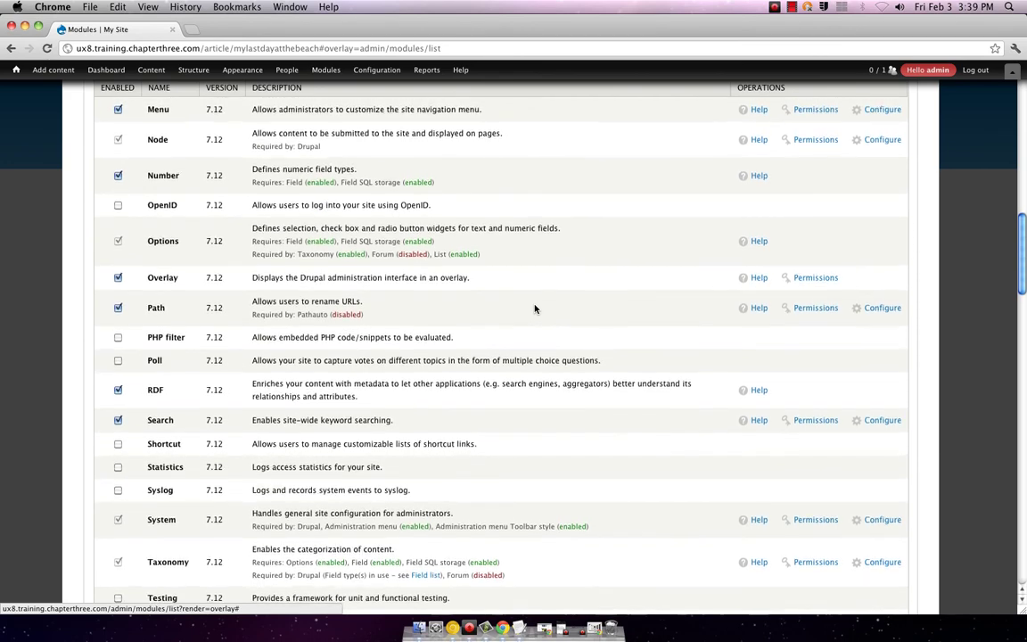
scroll(535, 309, "up", 5)
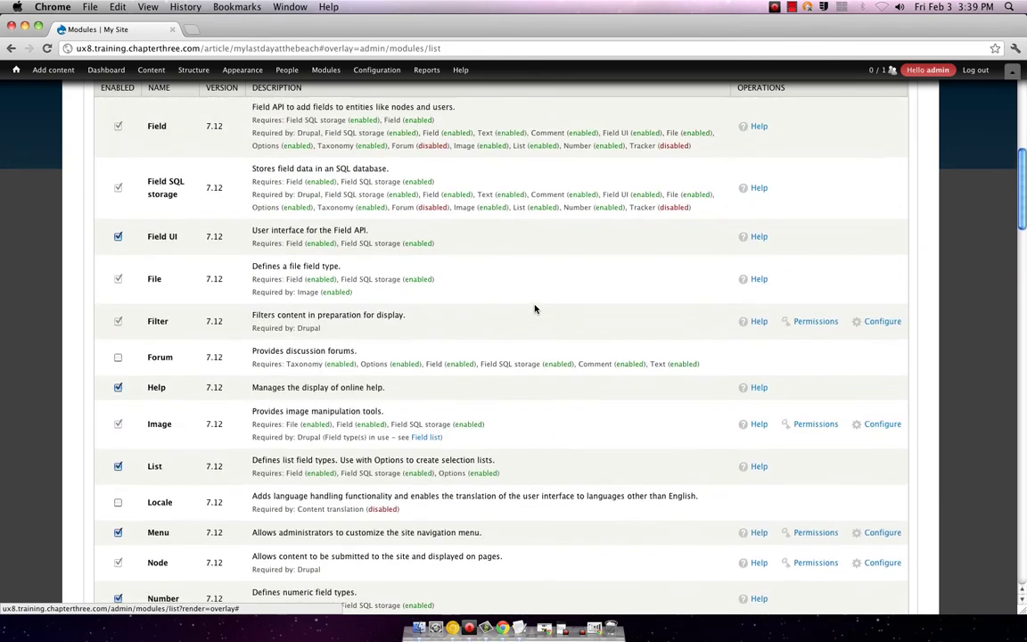
scroll(535, 309, "up", 10)
scroll(534, 309, "down", 2)
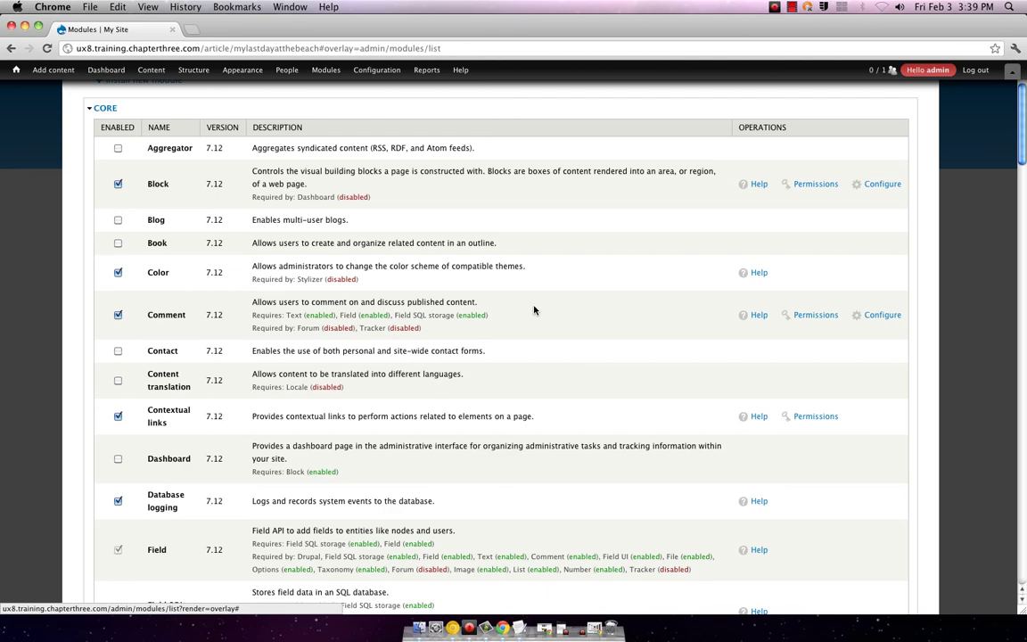
scroll(534, 309, "down", 1)
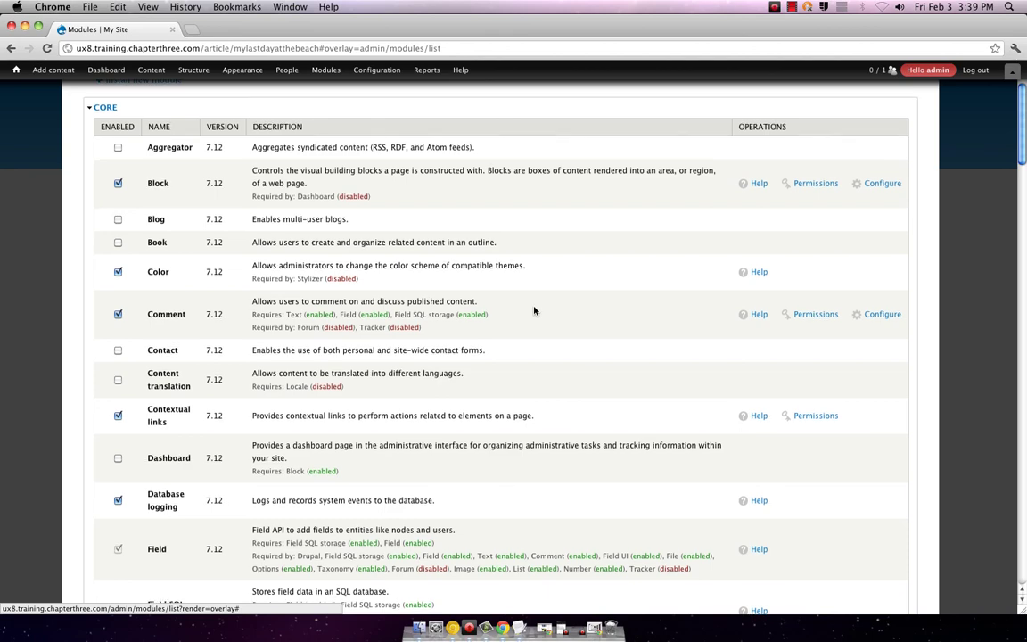
scroll(534, 310, "down", 2)
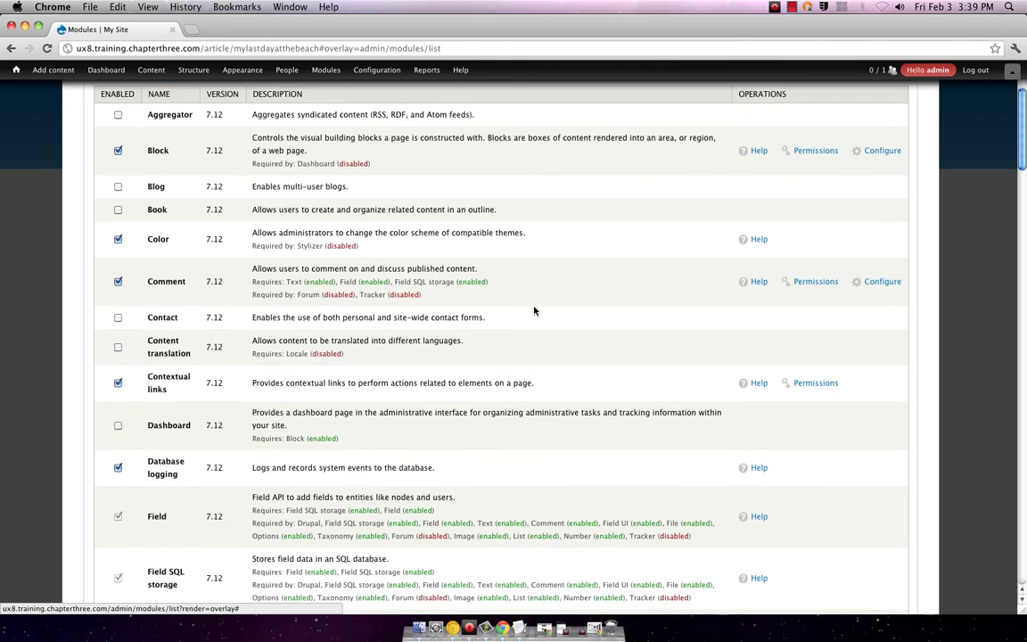
scroll(534, 310, "down", 3)
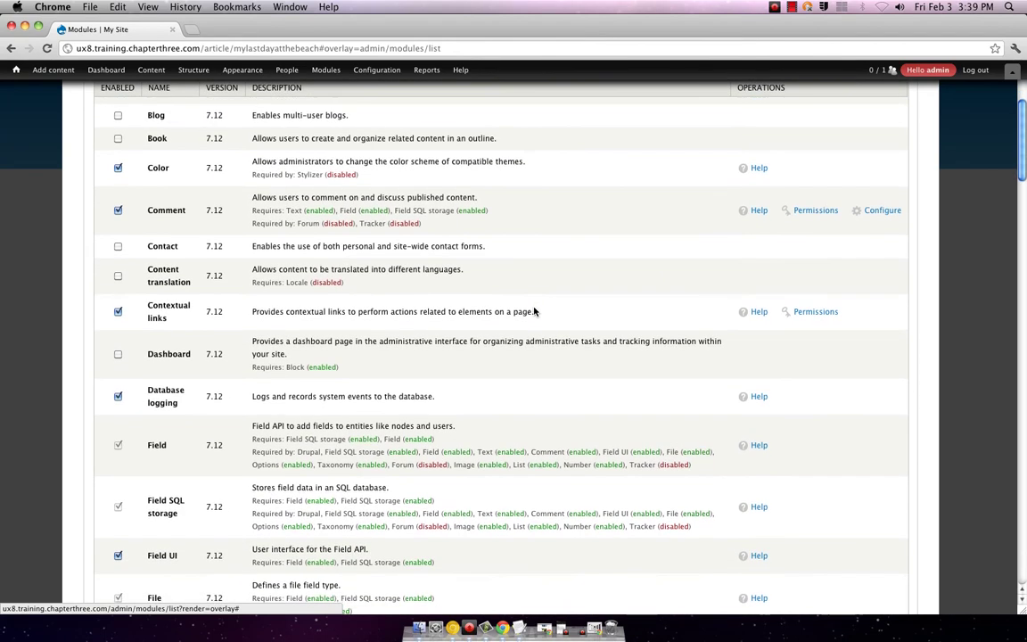
scroll(534, 310, "down", 3)
scroll(534, 310, "down", 1)
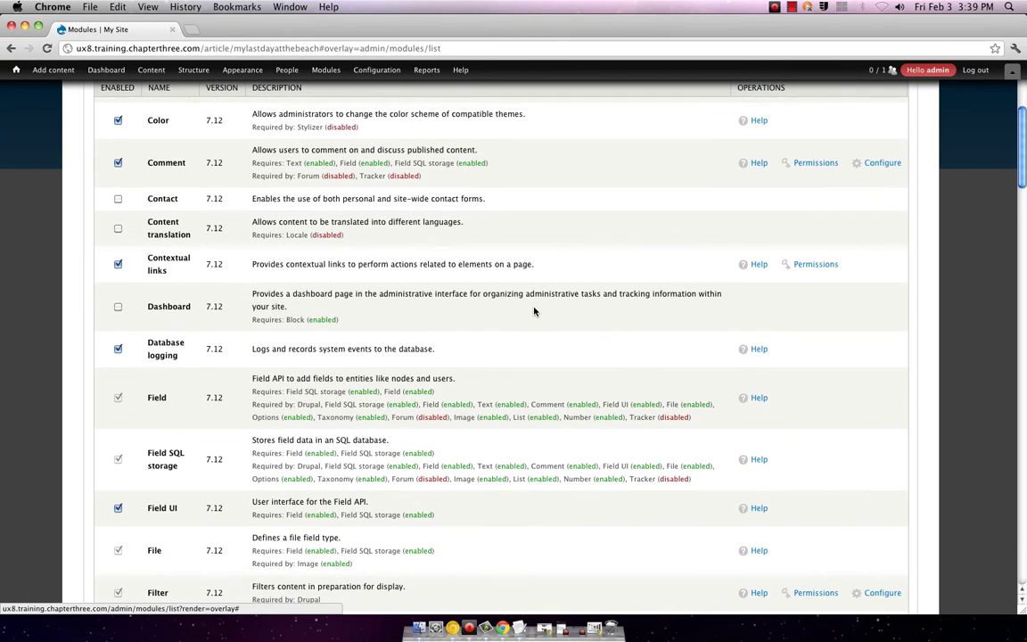
scroll(534, 311, "down", 8)
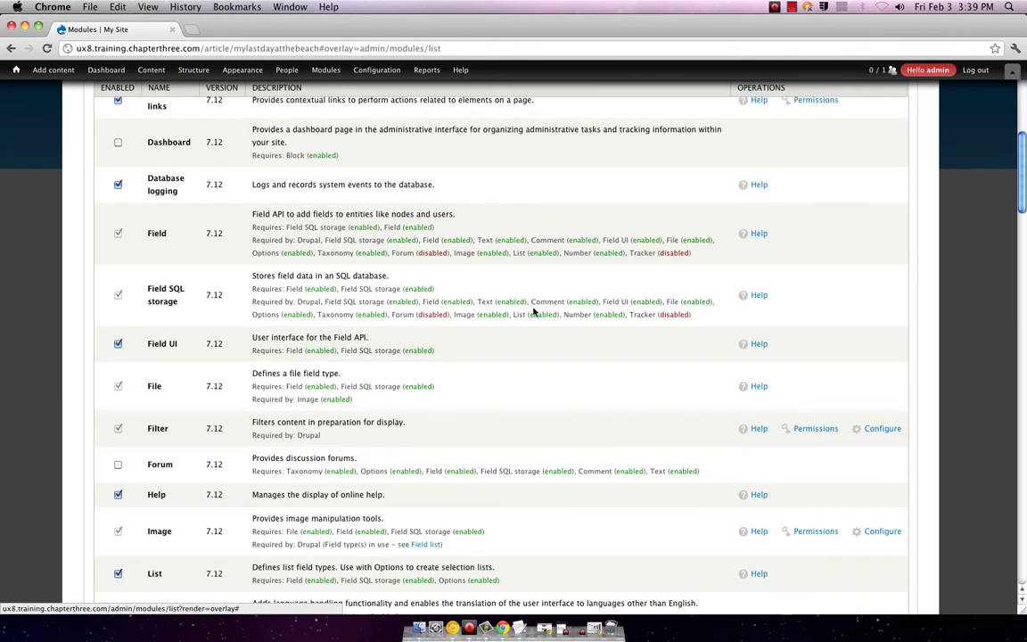
scroll(534, 310, "down", 6)
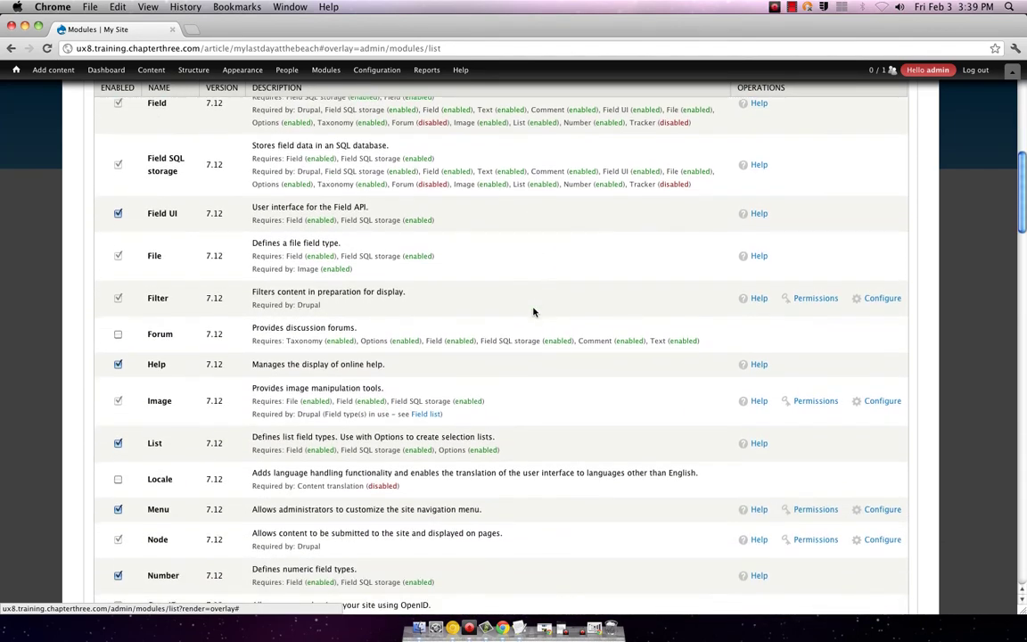
scroll(534, 311, "down", 3)
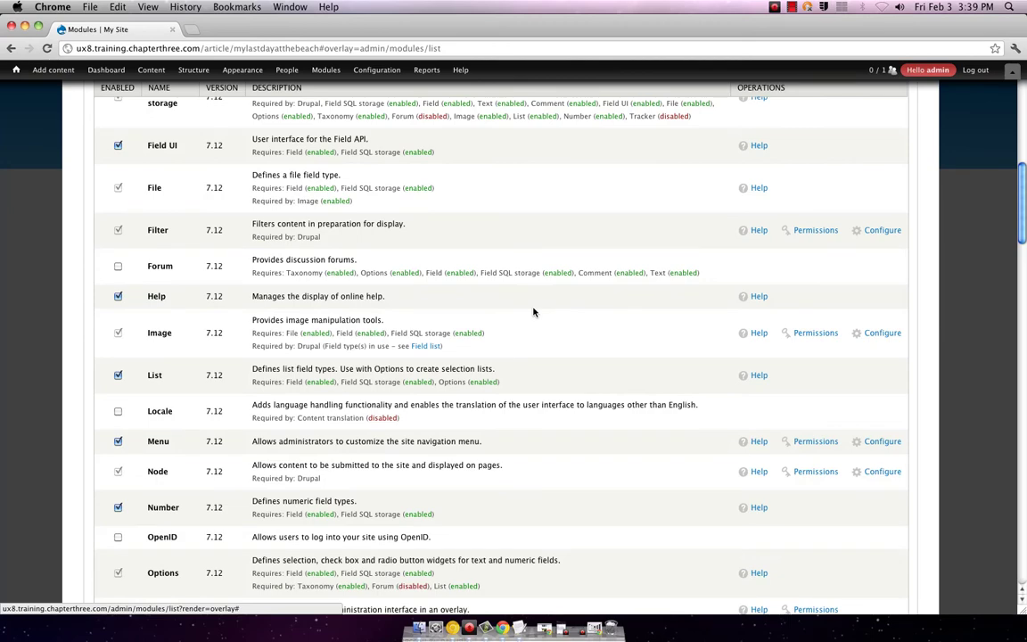
scroll(534, 312, "down", 2)
scroll(534, 311, "down", 4)
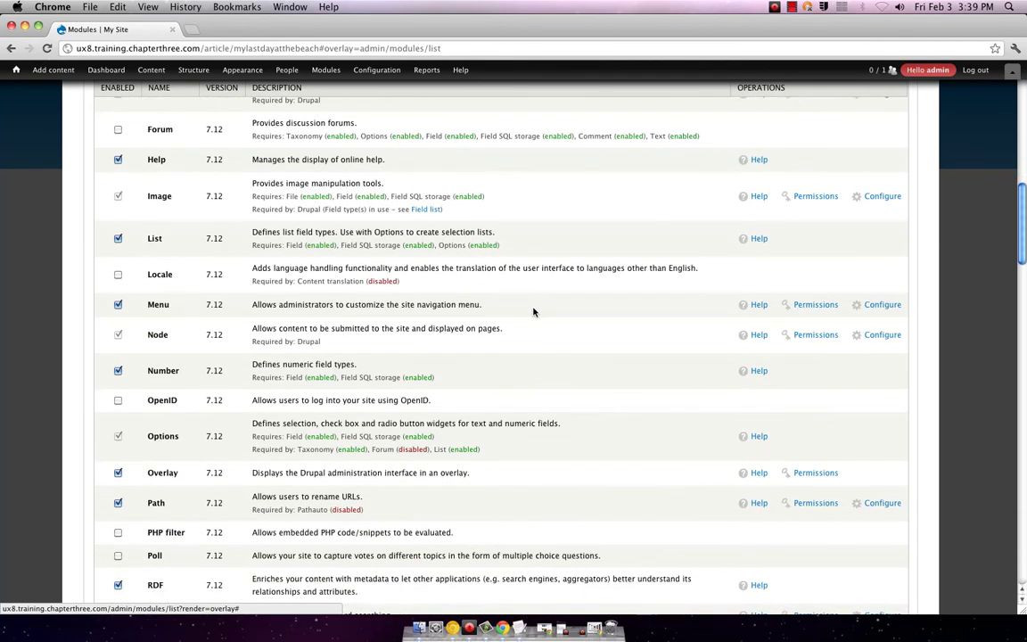
scroll(534, 311, "down", 3)
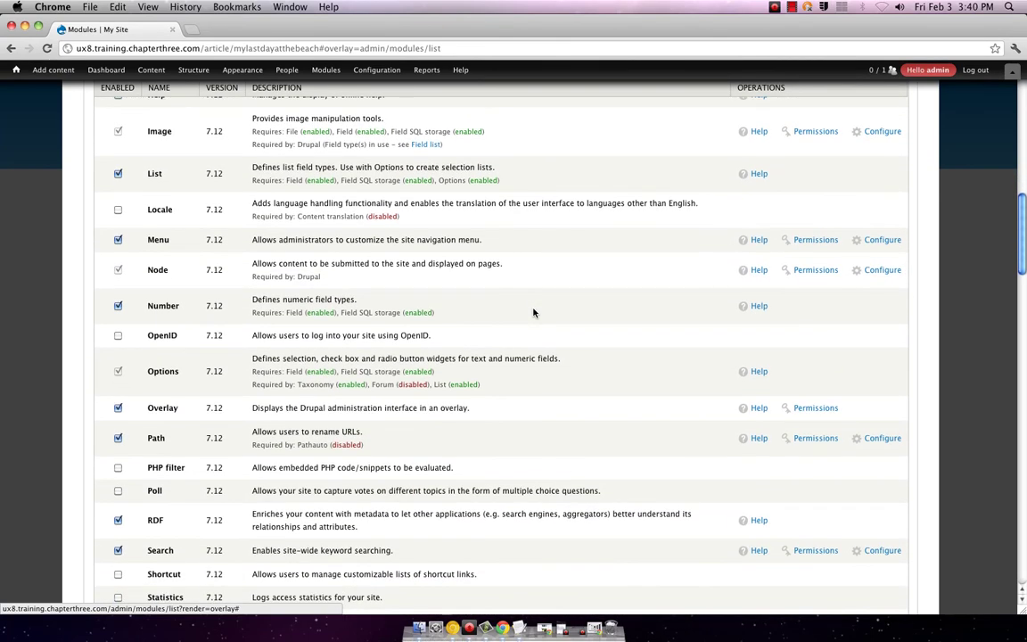
scroll(534, 312, "down", 3)
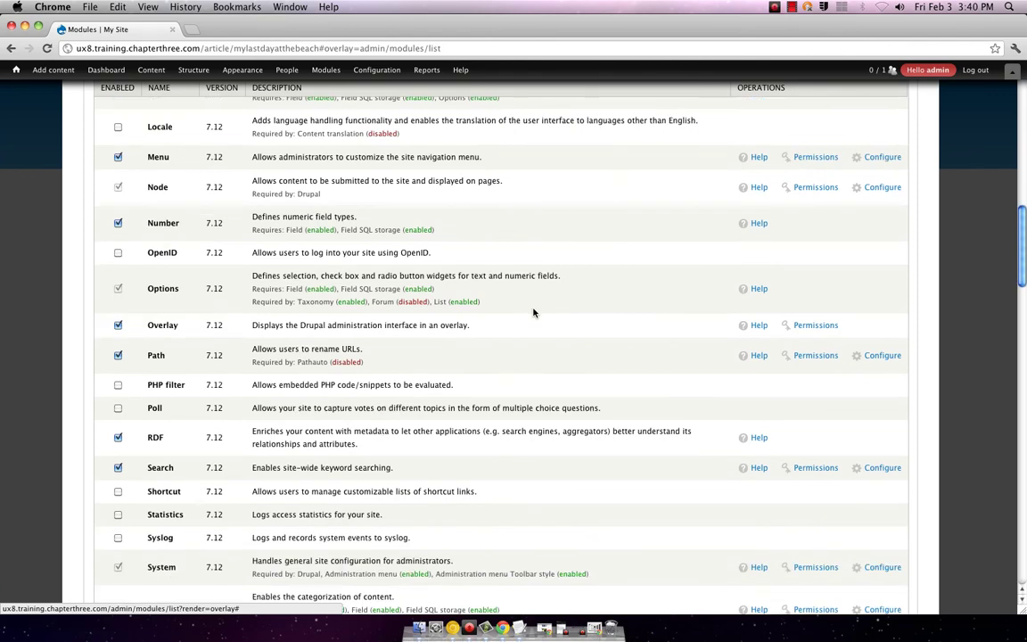
scroll(534, 312, "down", 2)
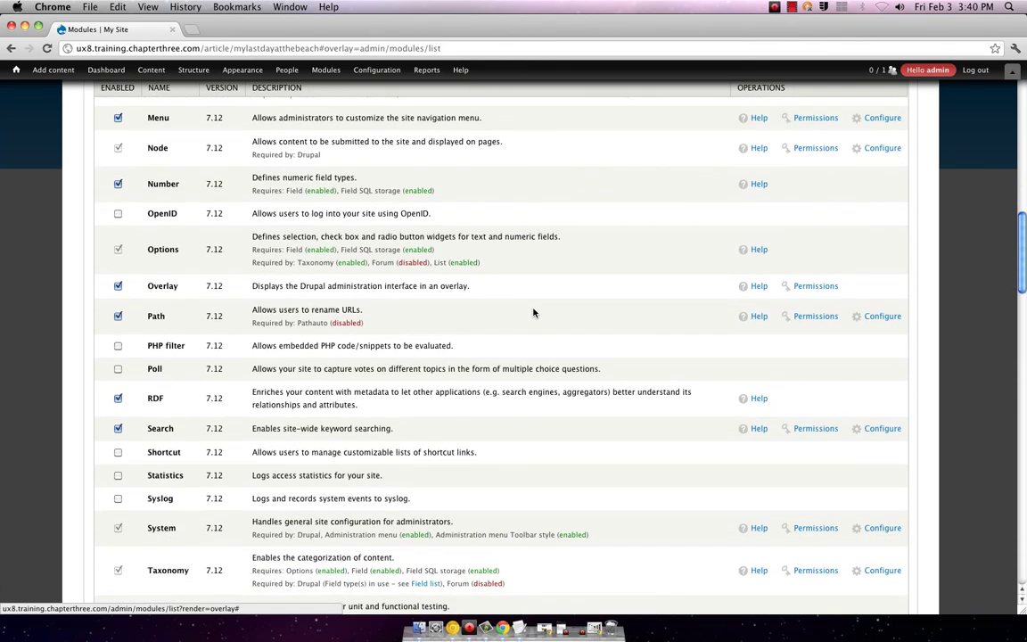
scroll(534, 312, "down", 3)
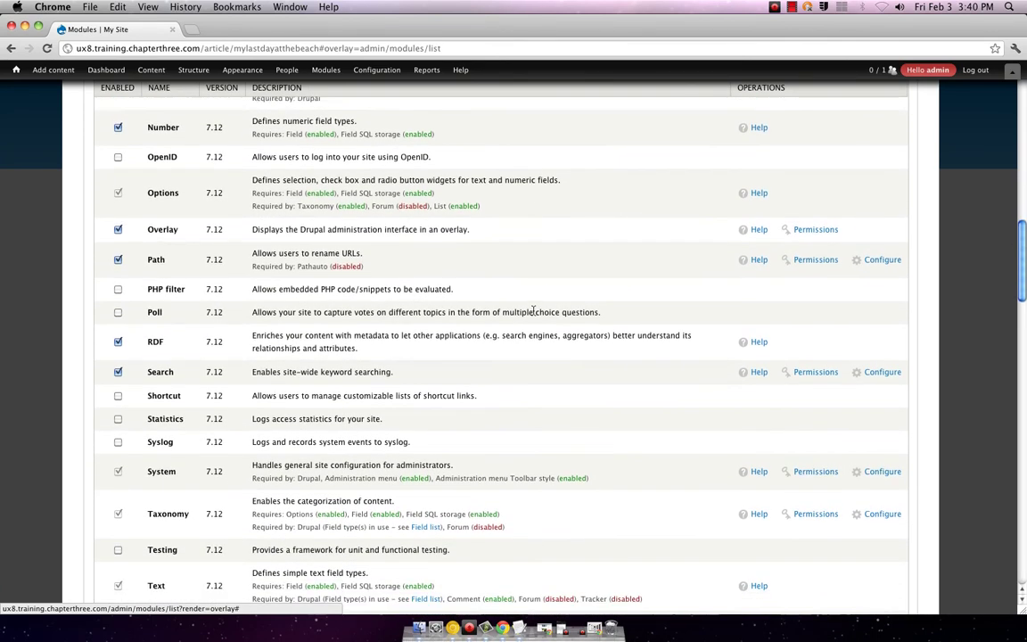
scroll(534, 310, "down", 1)
scroll(533, 313, "down", 3)
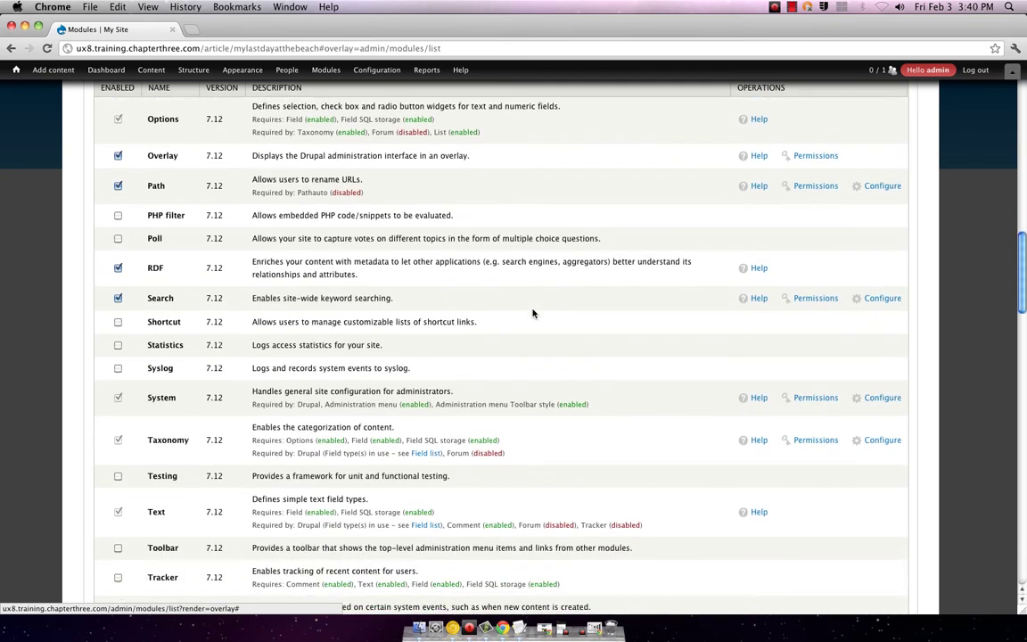
scroll(533, 313, "down", 1)
scroll(533, 313, "down", 1)
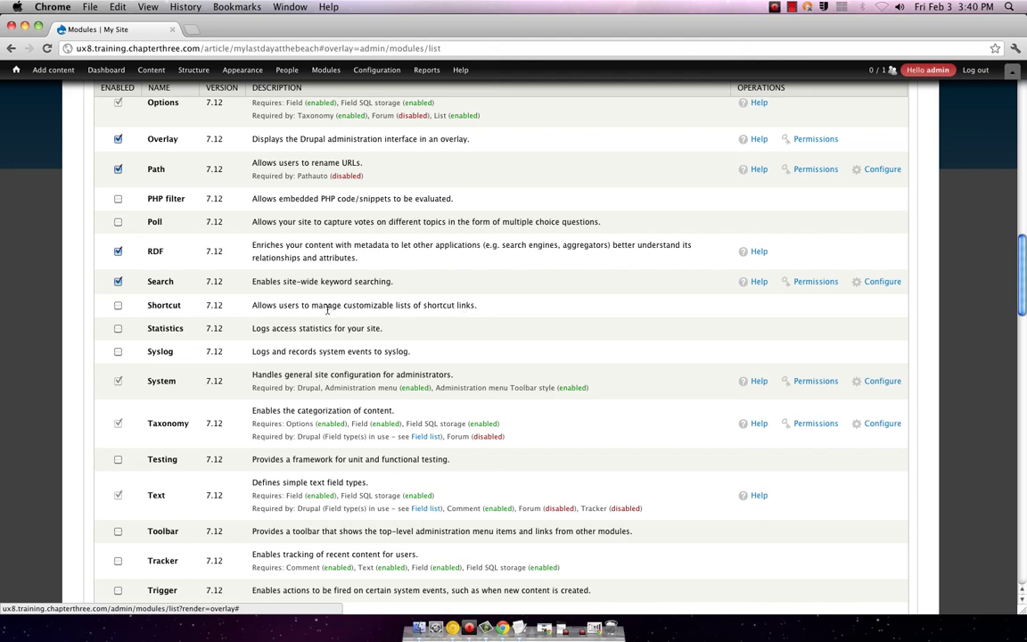
scroll(328, 308, "down", 2)
scroll(273, 307, "down", 1)
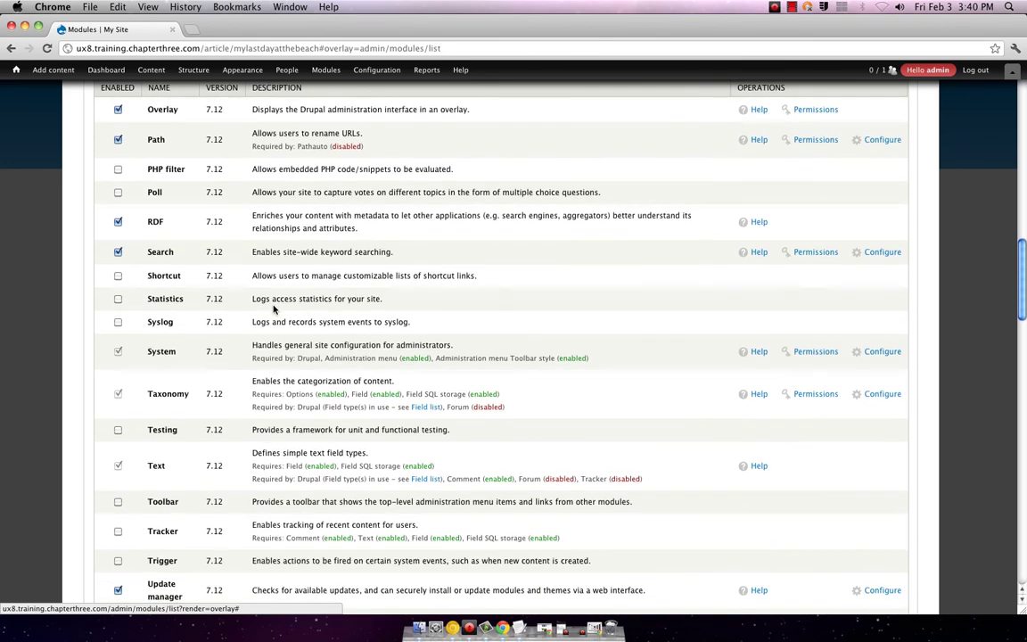
scroll(273, 308, "down", 2)
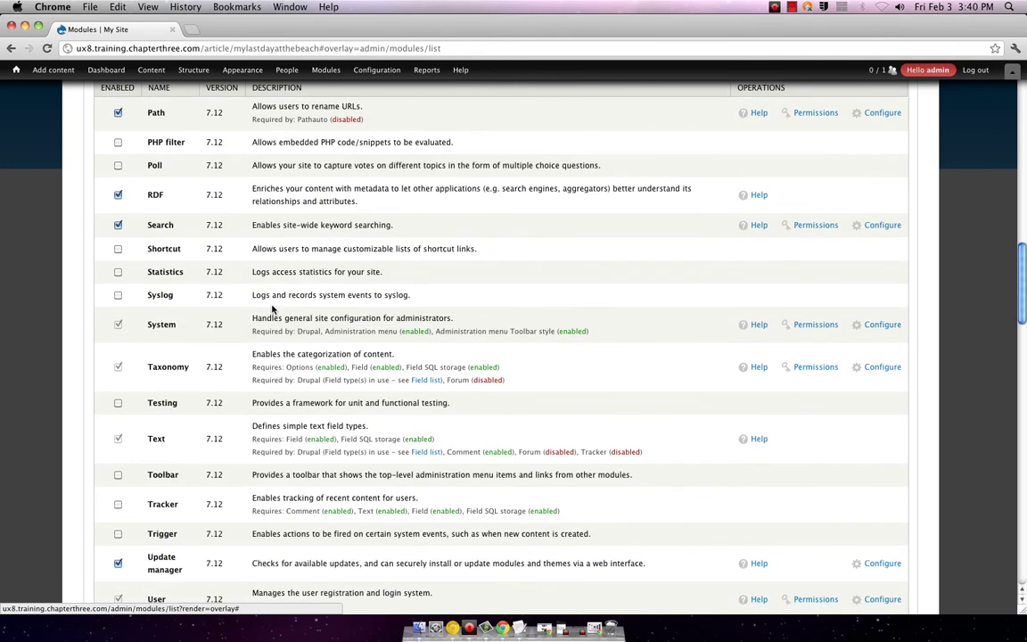
scroll(273, 308, "down", 1)
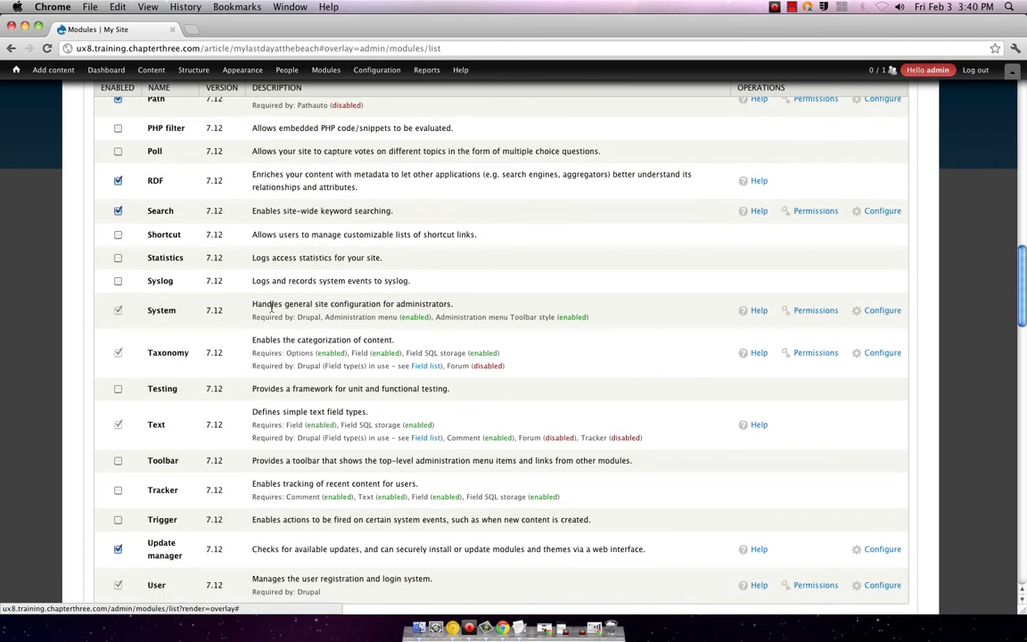
scroll(272, 308, "down", 5)
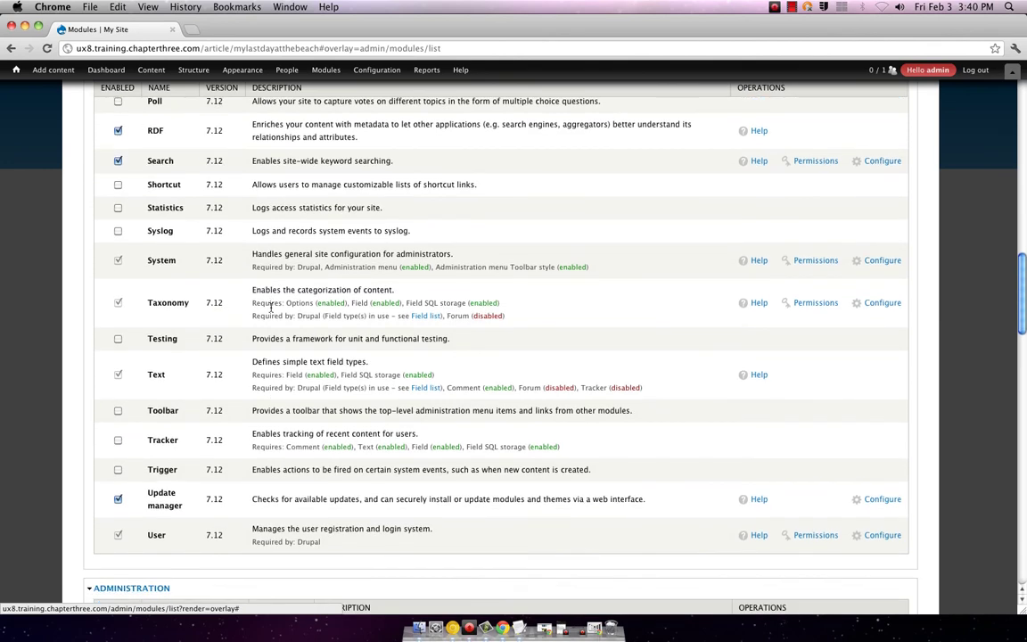
scroll(272, 308, "down", 15)
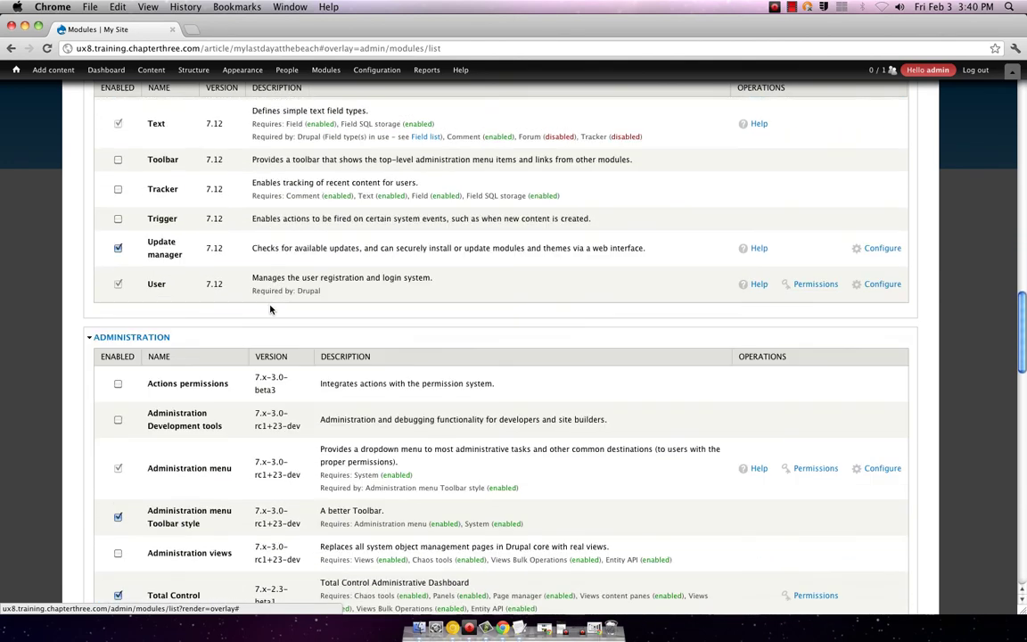
scroll(270, 308, "down", 15)
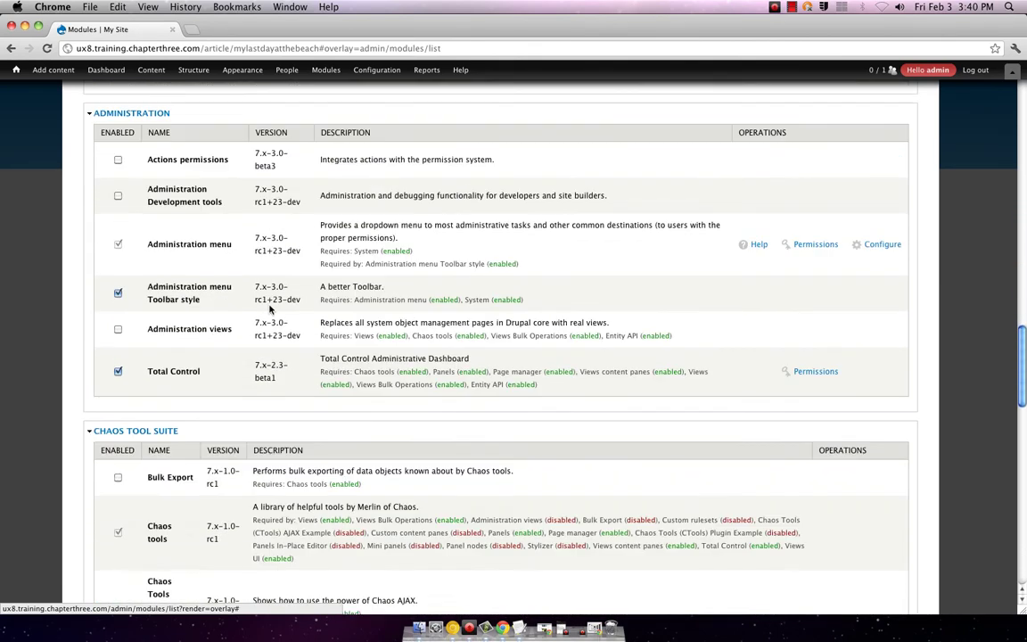
scroll(271, 308, "down", 20)
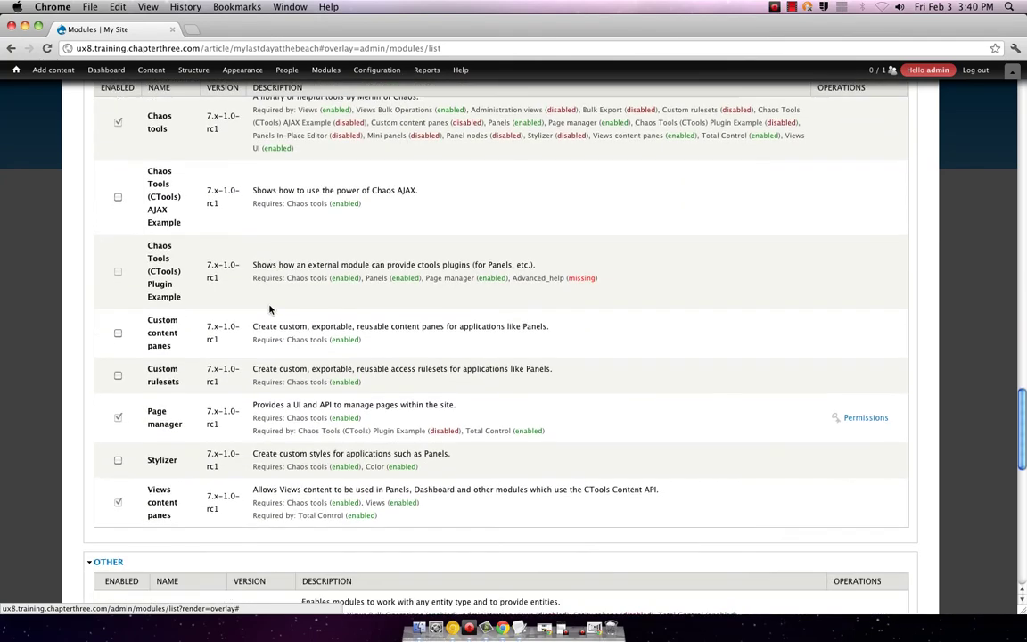
scroll(270, 308, "down", 18)
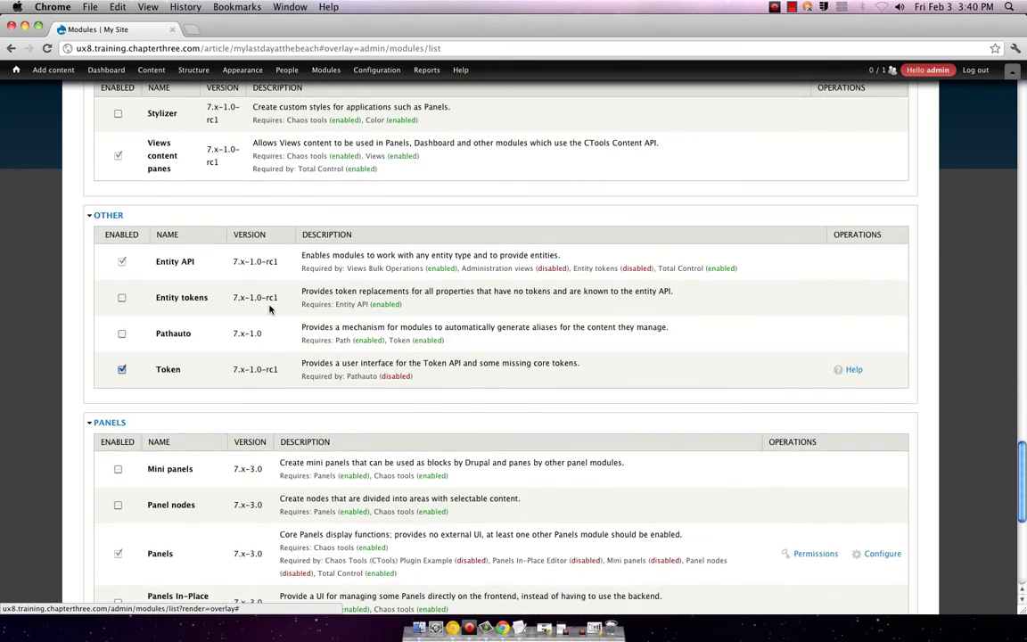
scroll(270, 308, "down", 11)
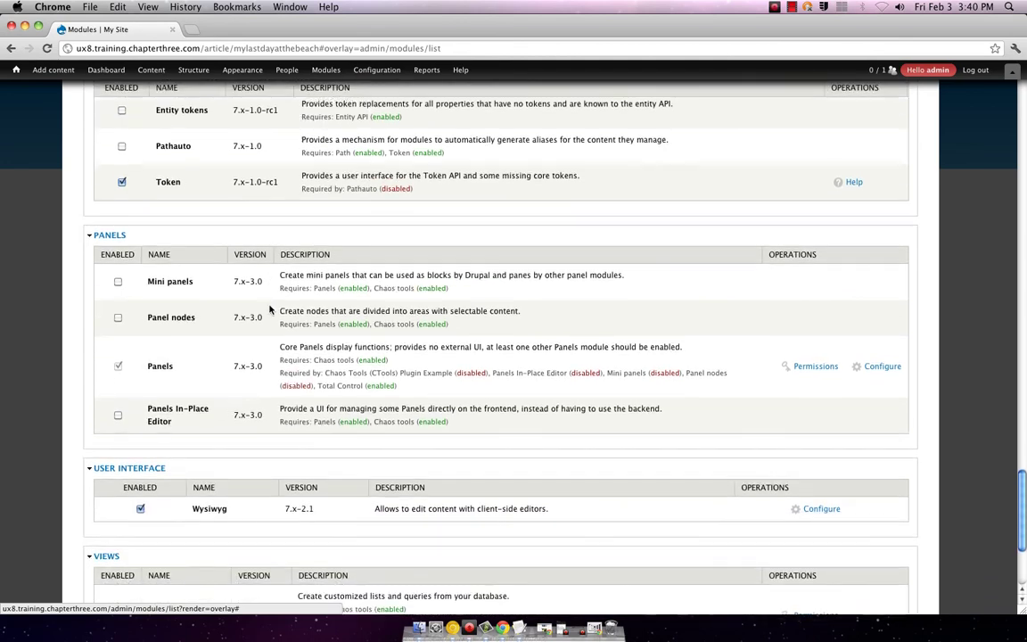
scroll(270, 309, "down", 7)
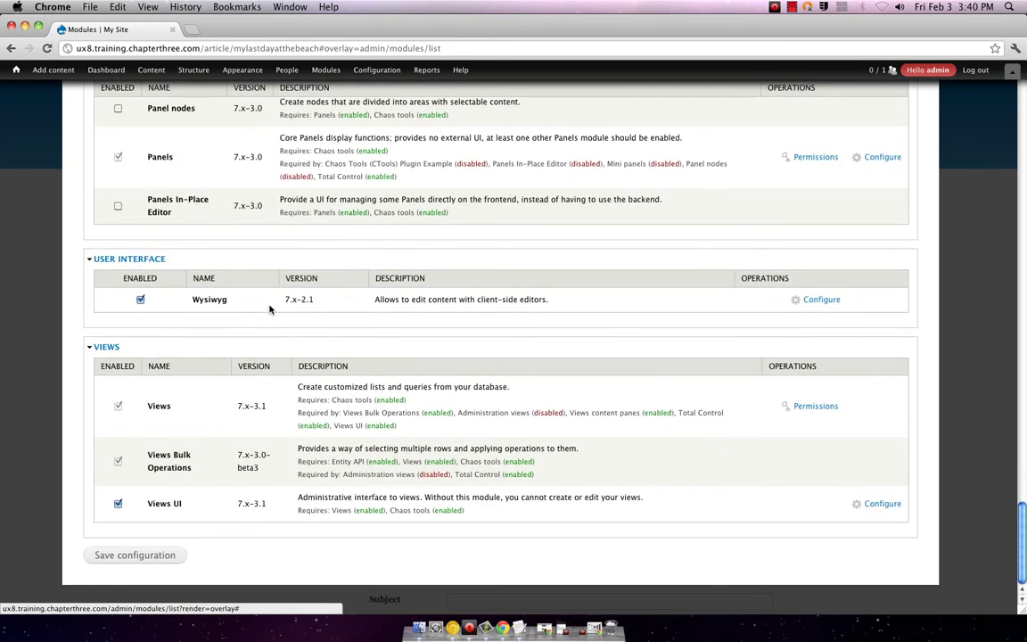
scroll(269, 309, "up", 10)
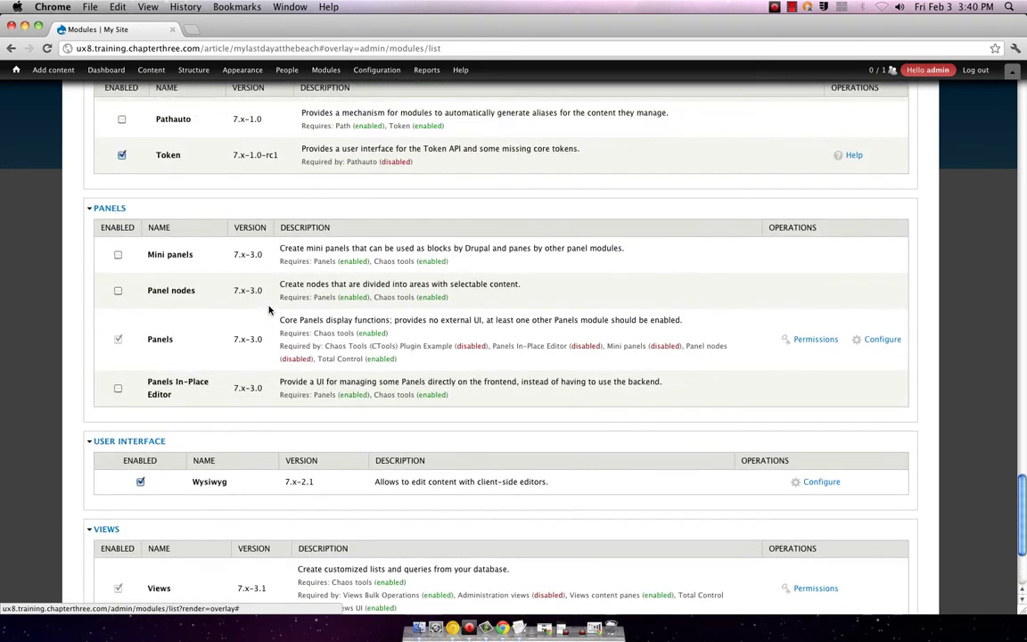
scroll(267, 310, "up", 5)
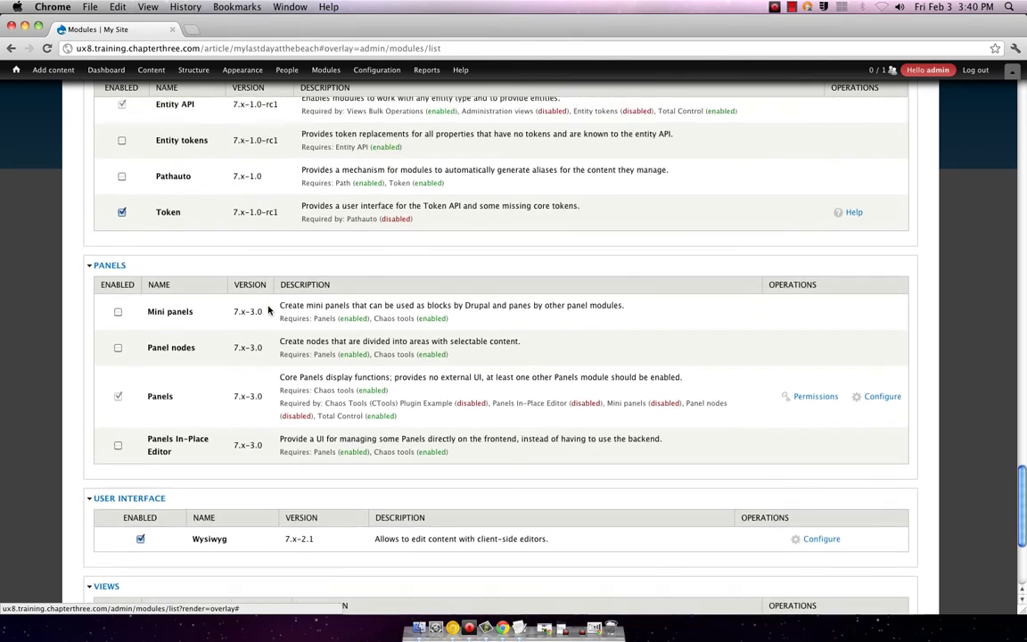
scroll(268, 309, "up", 7)
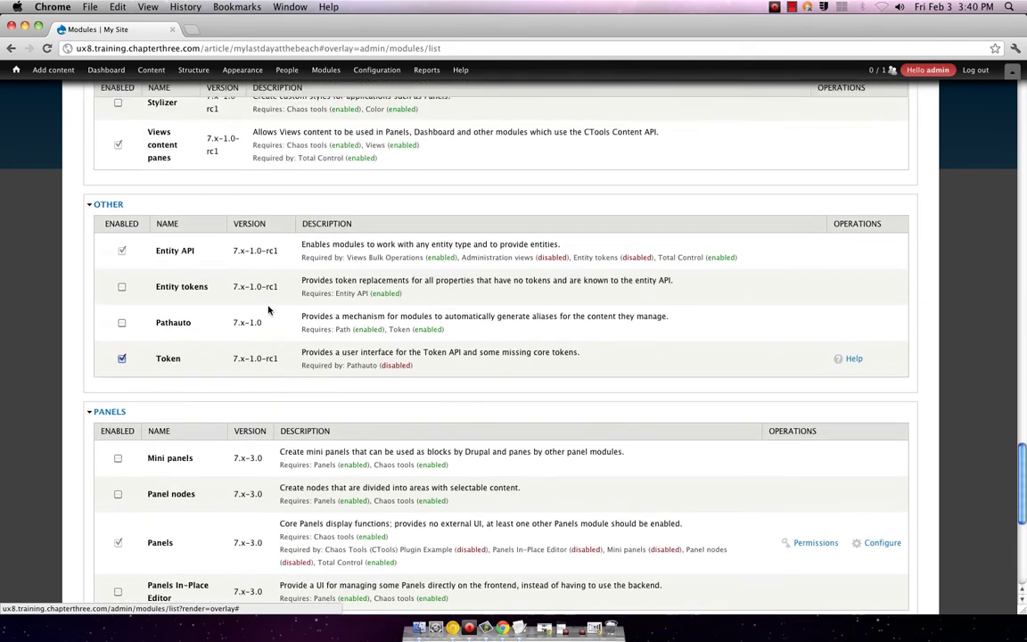
scroll(269, 310, "up", 5)
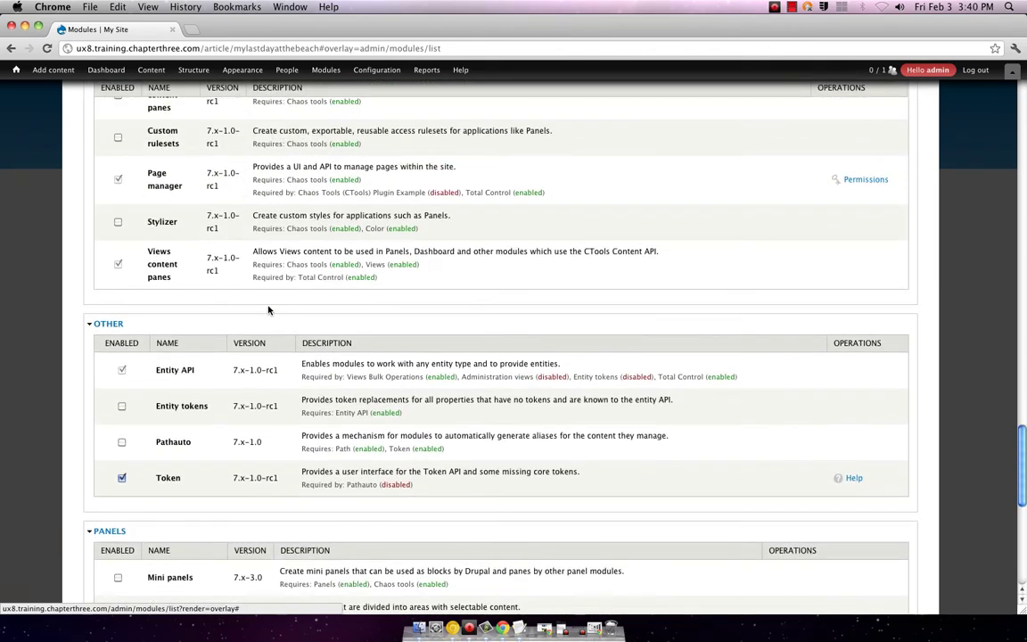
scroll(268, 309, "up", 7)
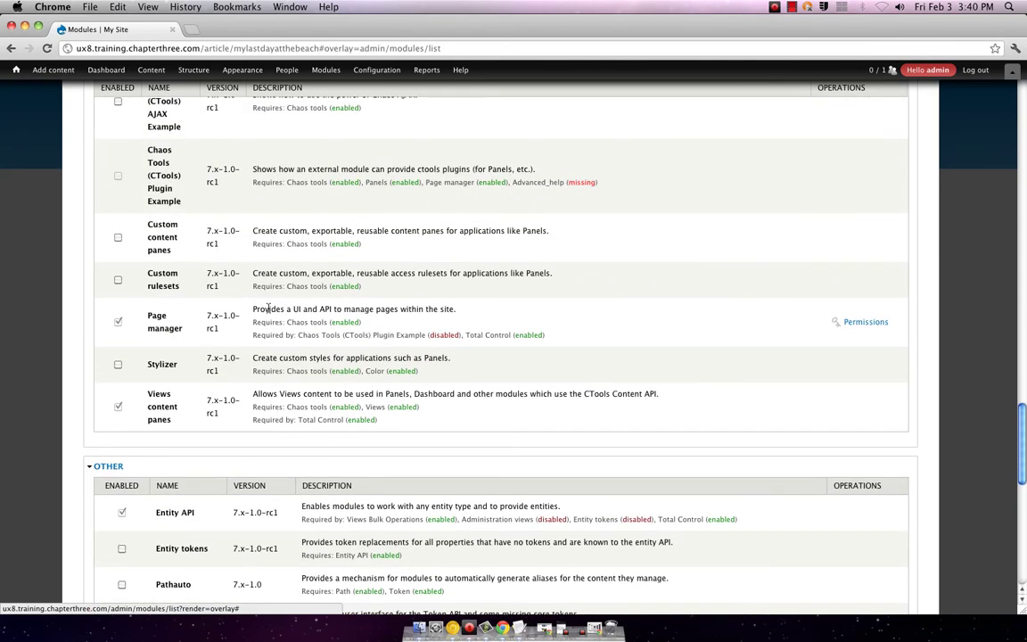
scroll(268, 309, "up", 5)
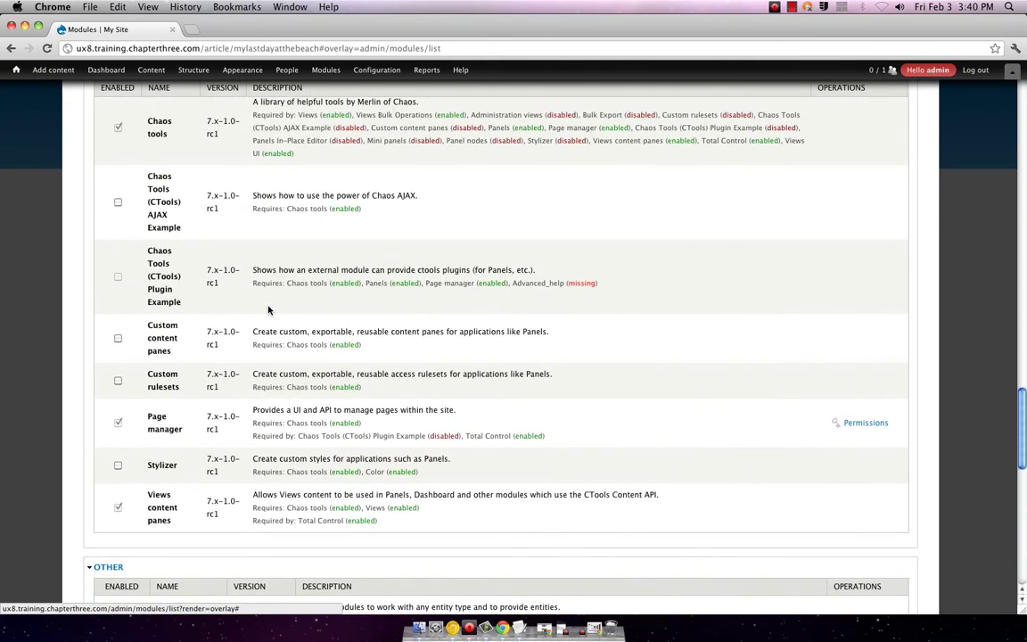
scroll(268, 309, "up", 5)
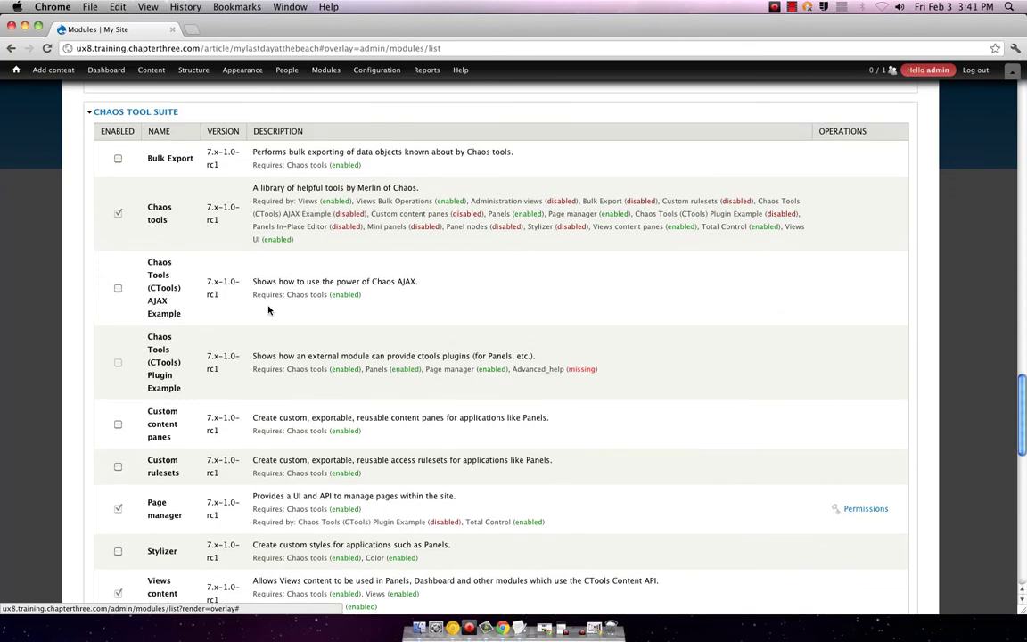
scroll(269, 309, "up", 6)
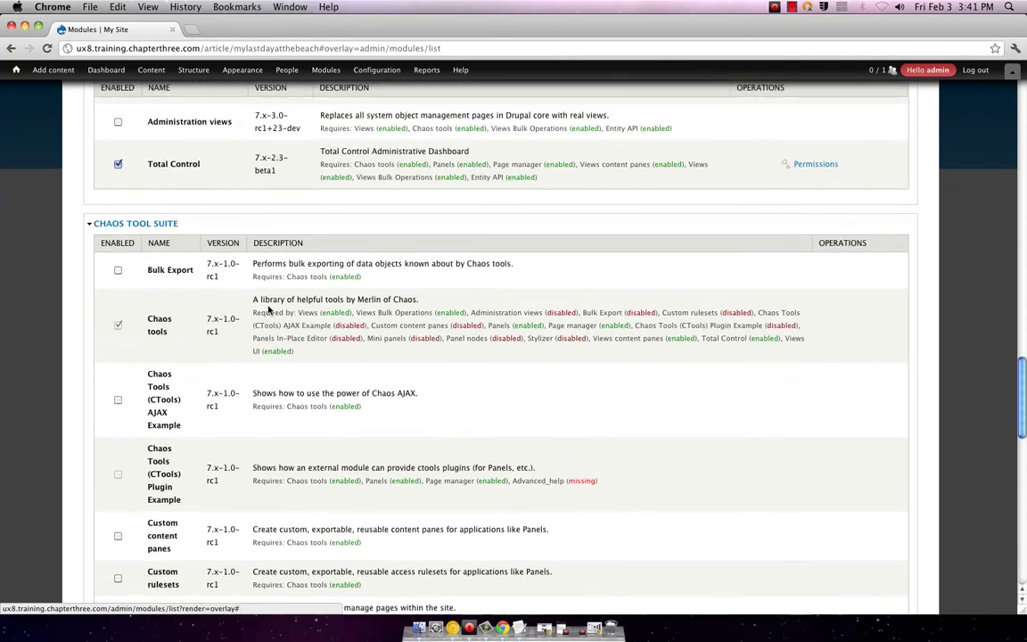
scroll(268, 309, "up", 11)
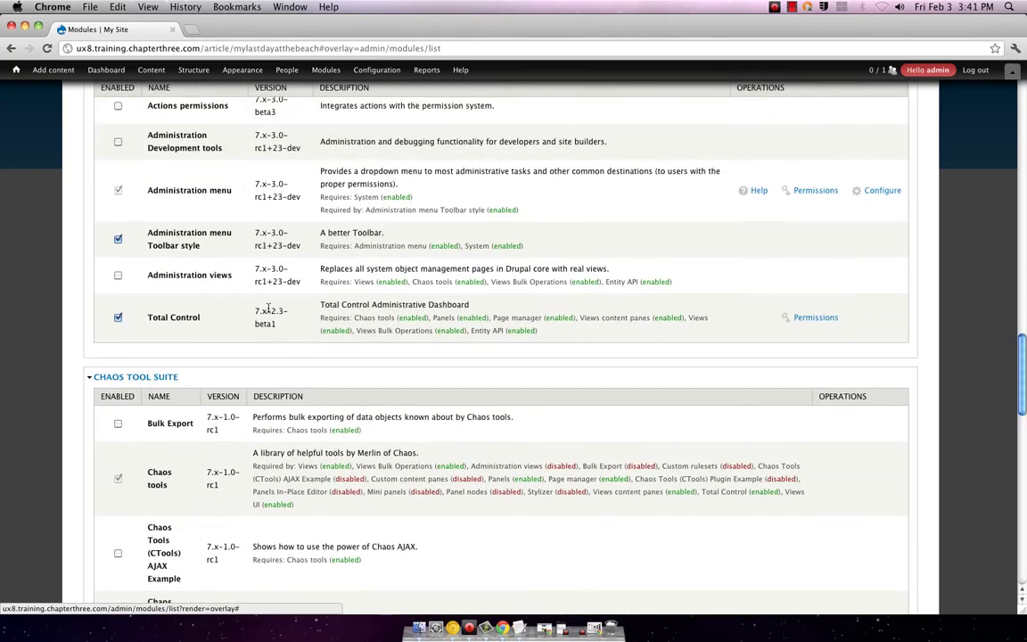
scroll(268, 310, "up", 3)
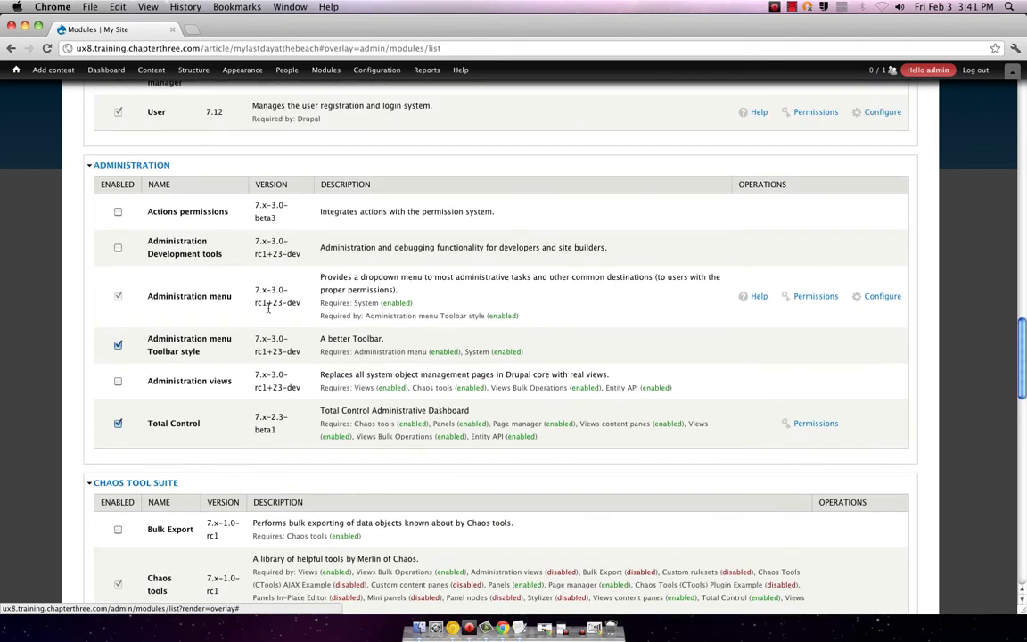
scroll(269, 309, "up", 12)
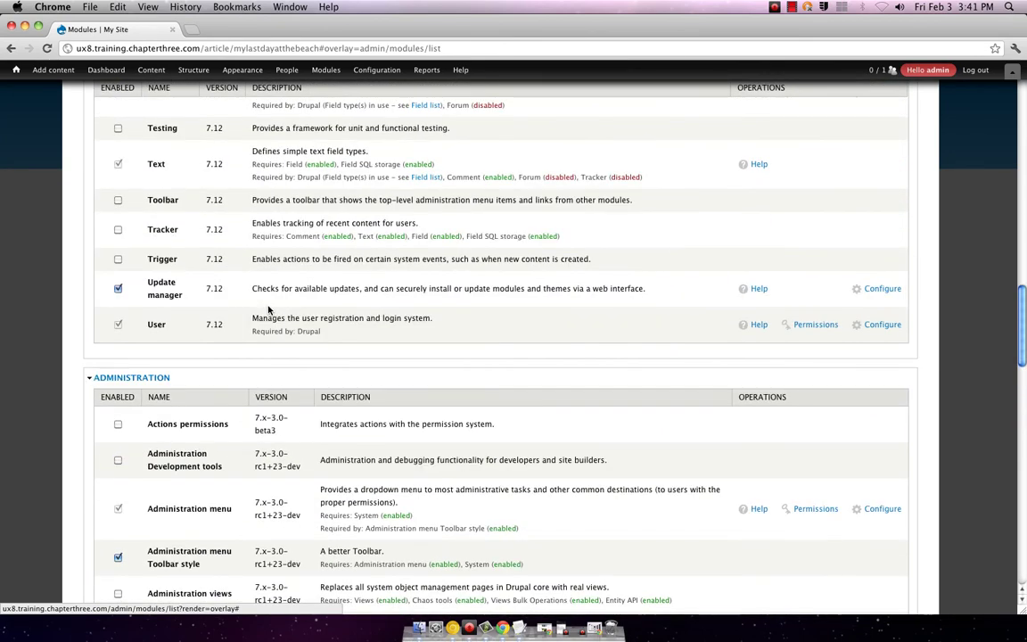
scroll(268, 309, "up", 12)
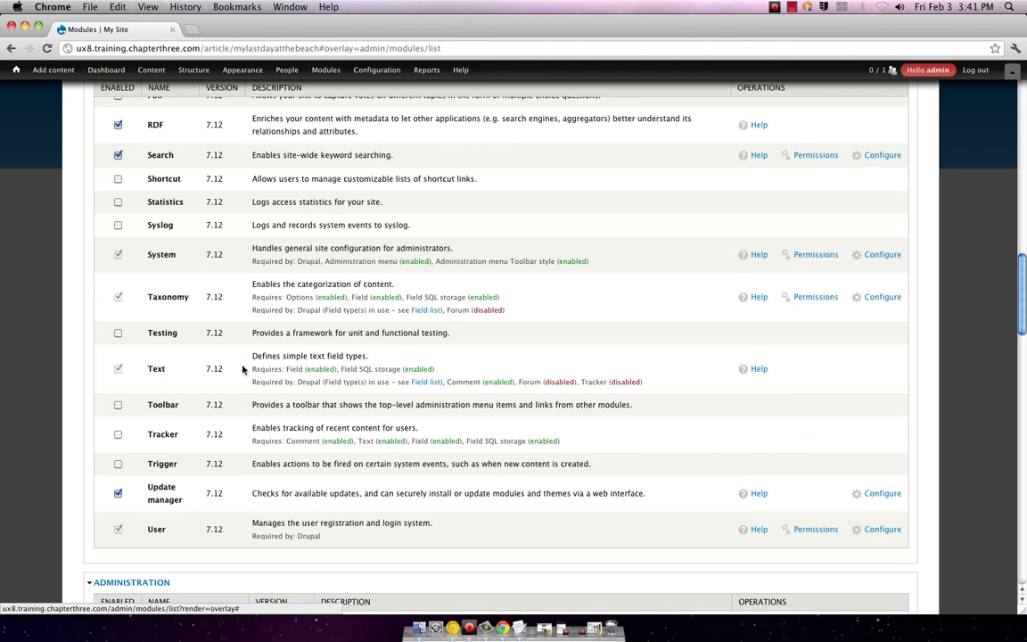
scroll(358, 470, "up", 6)
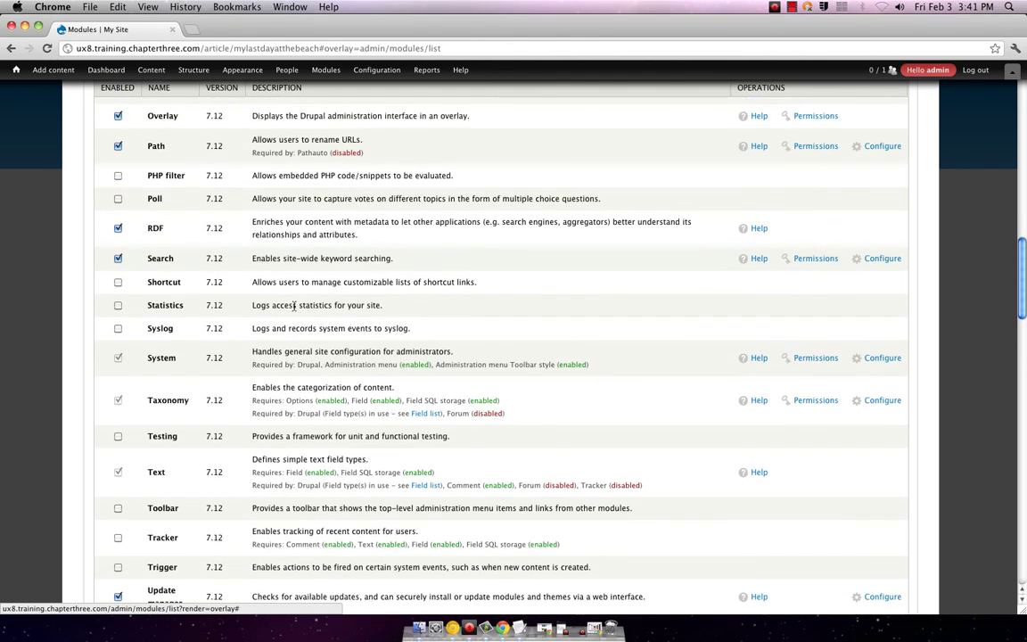
scroll(277, 298, "up", 8)
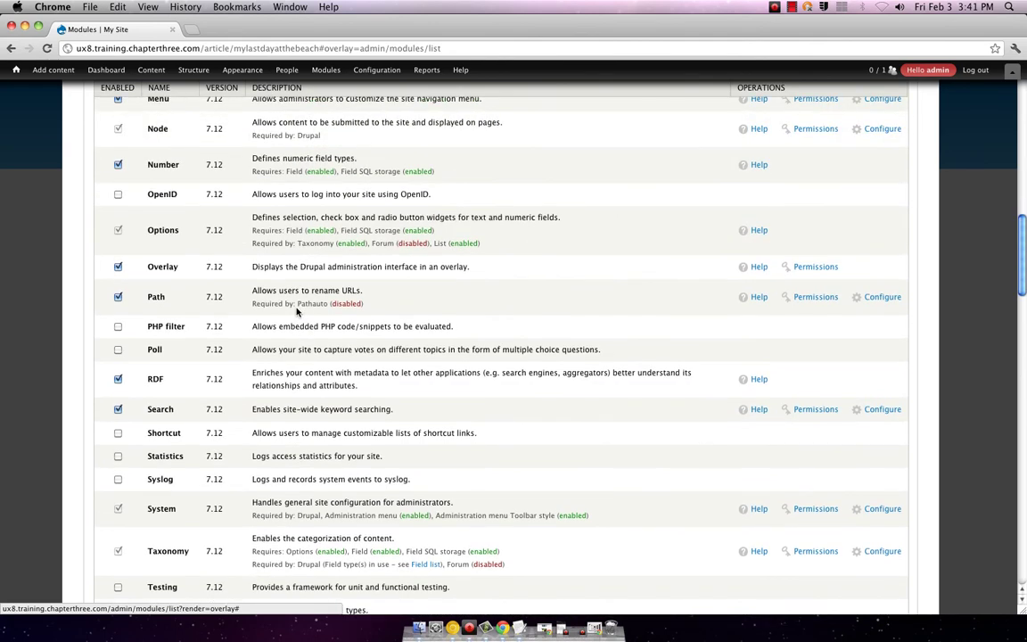
scroll(296, 311, "up", 3)
scroll(297, 311, "down", 4)
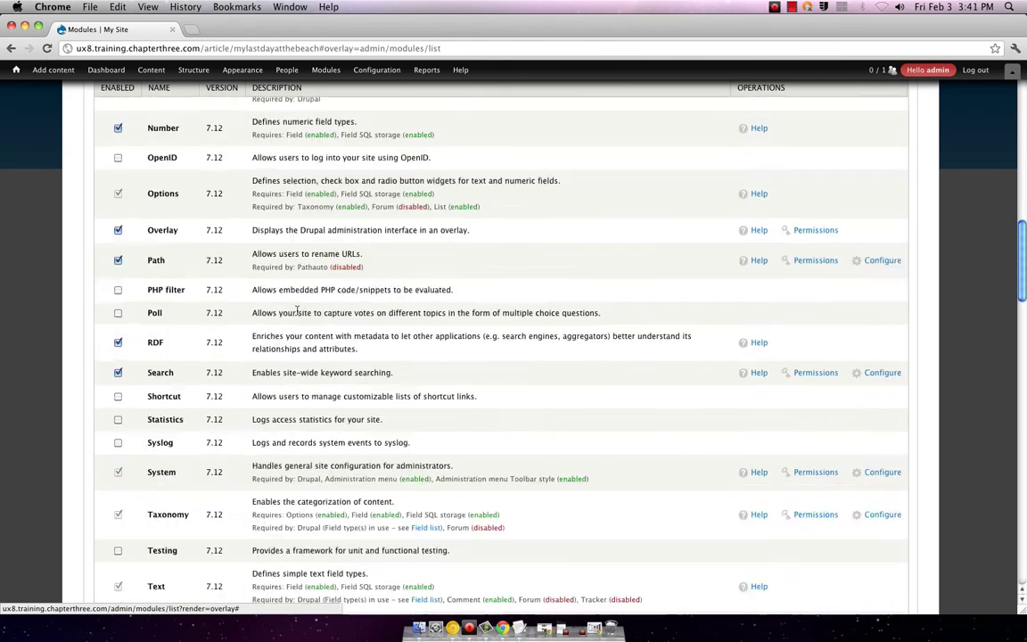
scroll(297, 310, "down", 2)
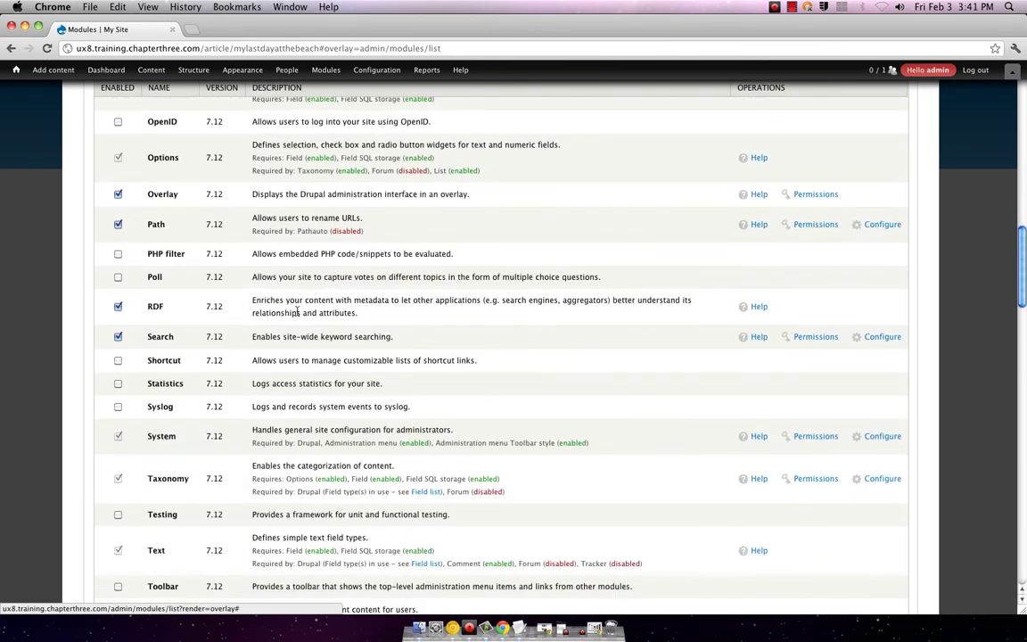
scroll(298, 310, "down", 8)
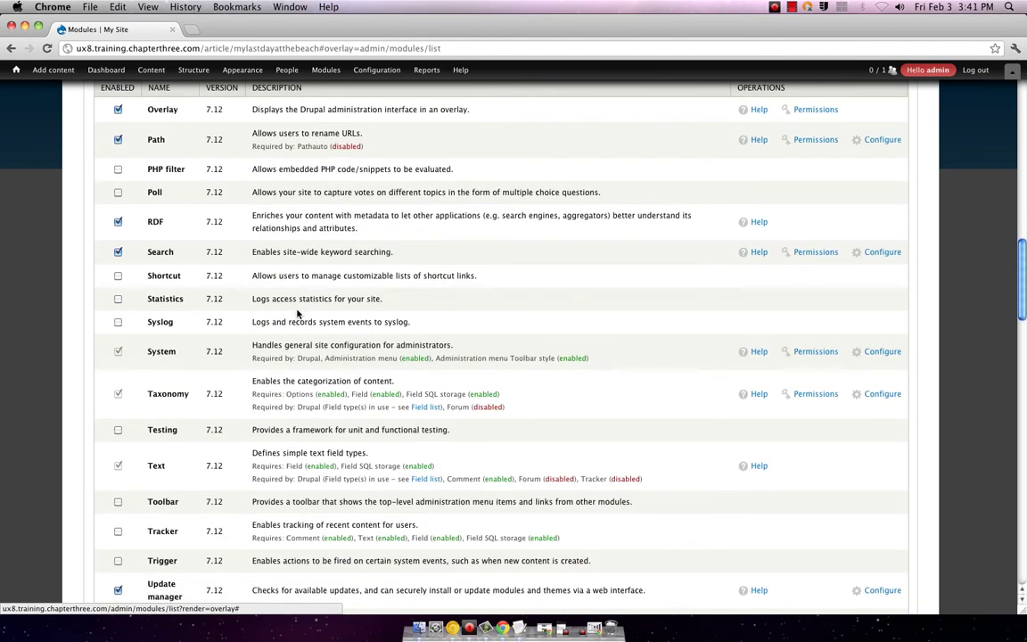
scroll(298, 312, "up", 14)
scroll(298, 312, "up", 20)
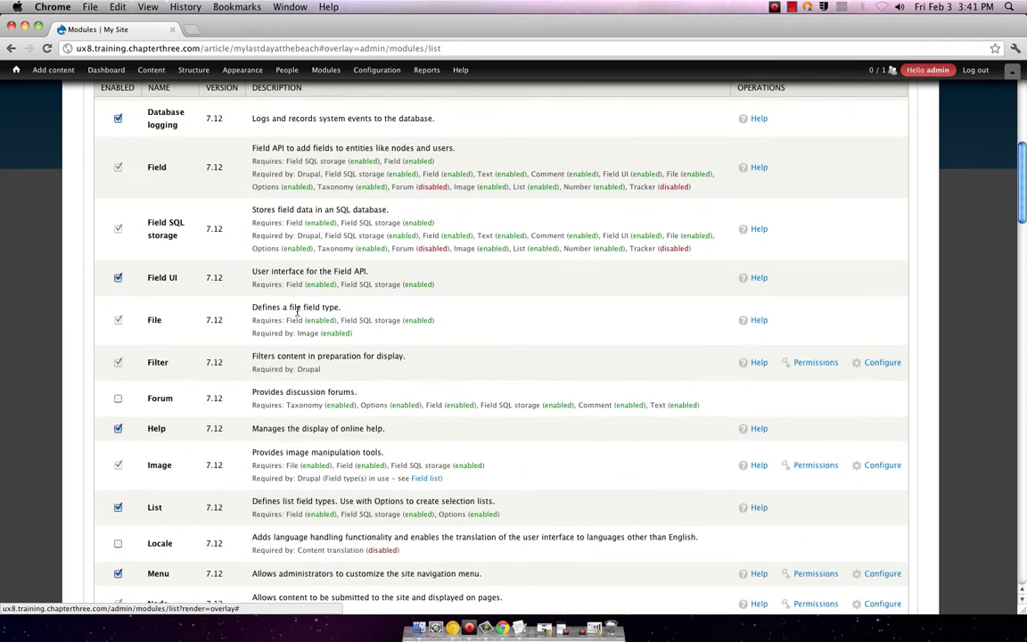
scroll(297, 311, "down", 6)
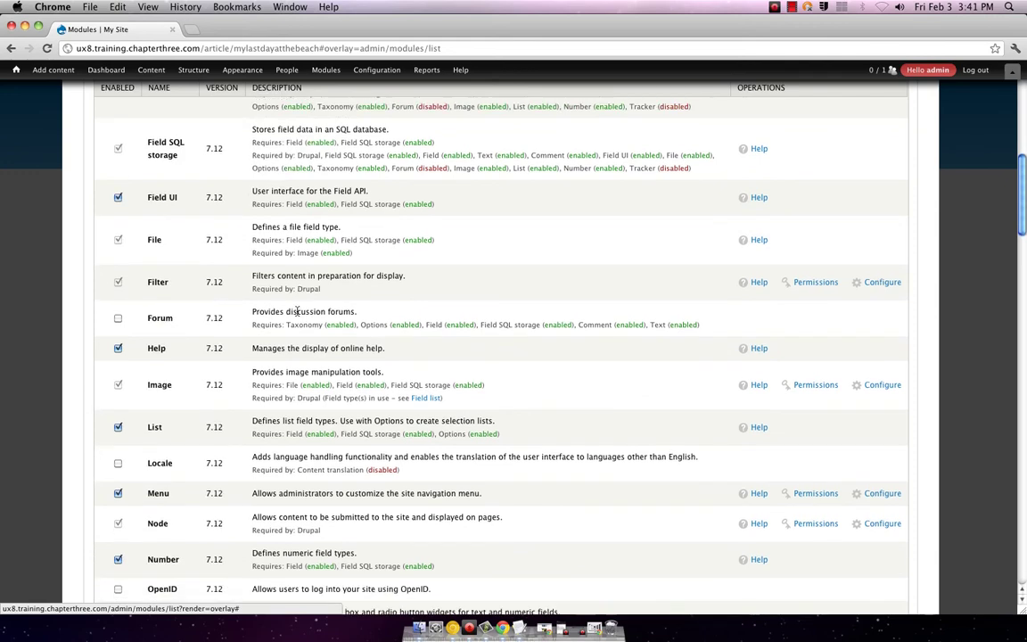
scroll(298, 310, "down", 10)
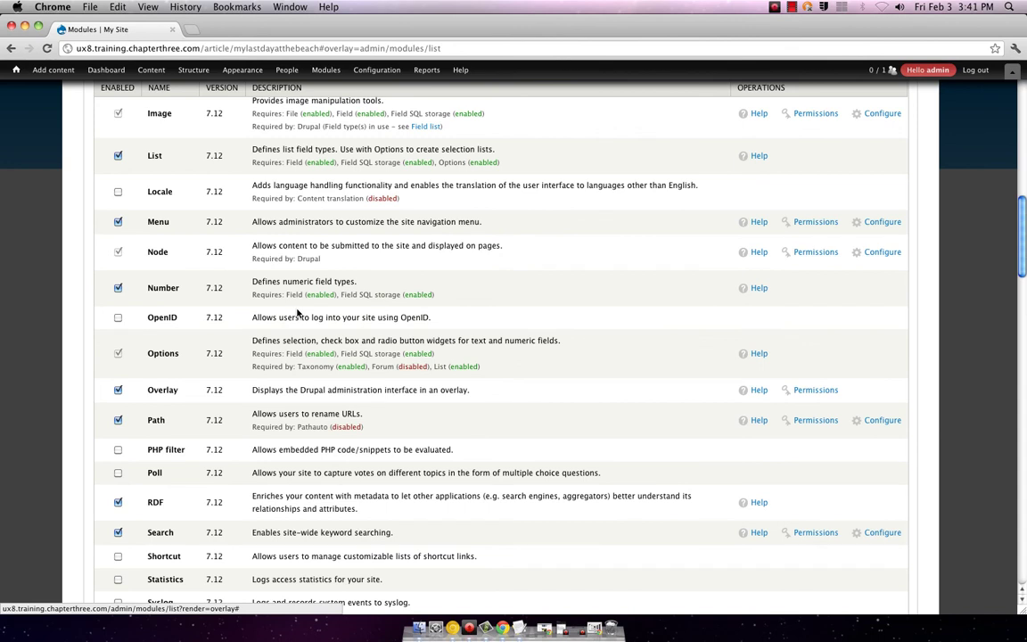
scroll(299, 314, "down", 1)
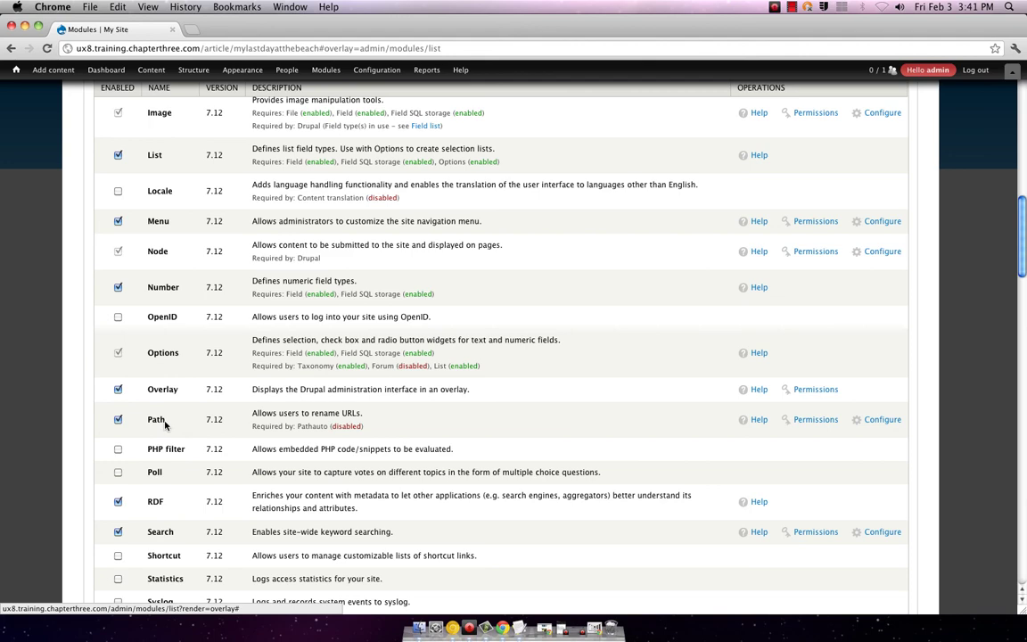
scroll(165, 424, "down", 3)
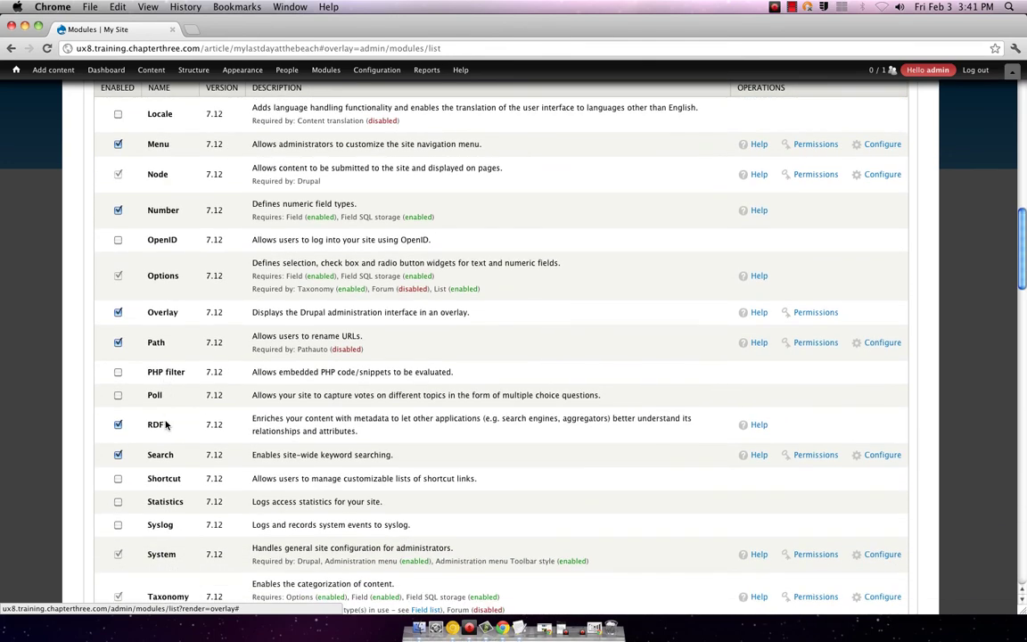
- Find Pathauto on the Modules page by searching 'path' and tick its checkbox
key("super+f")
type("path")
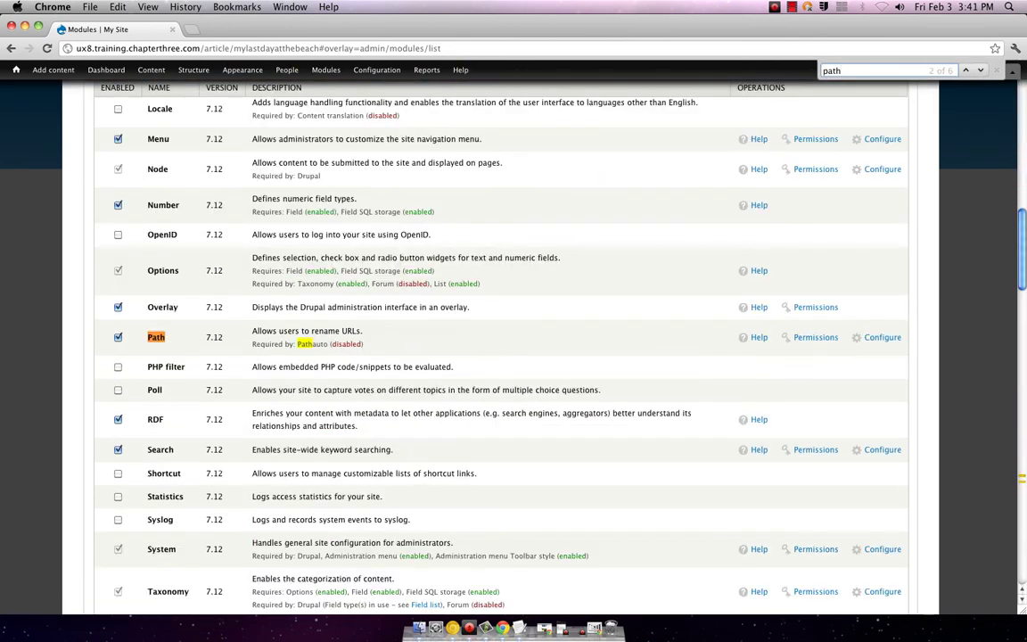
key("Return")
key("Return")
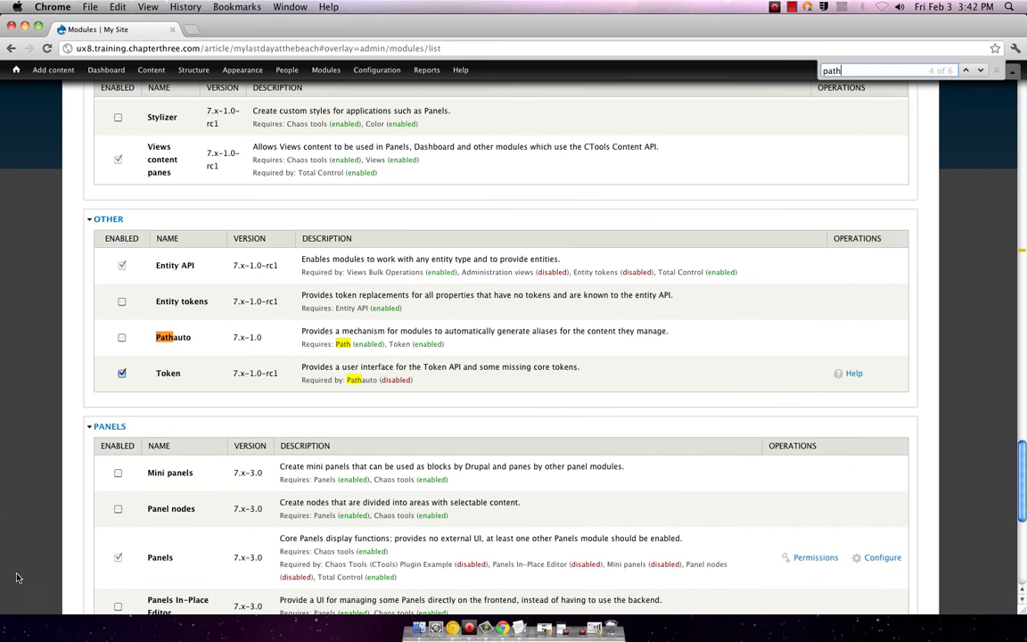
scroll(128, 294, "down", 1)
left_click(122, 337)
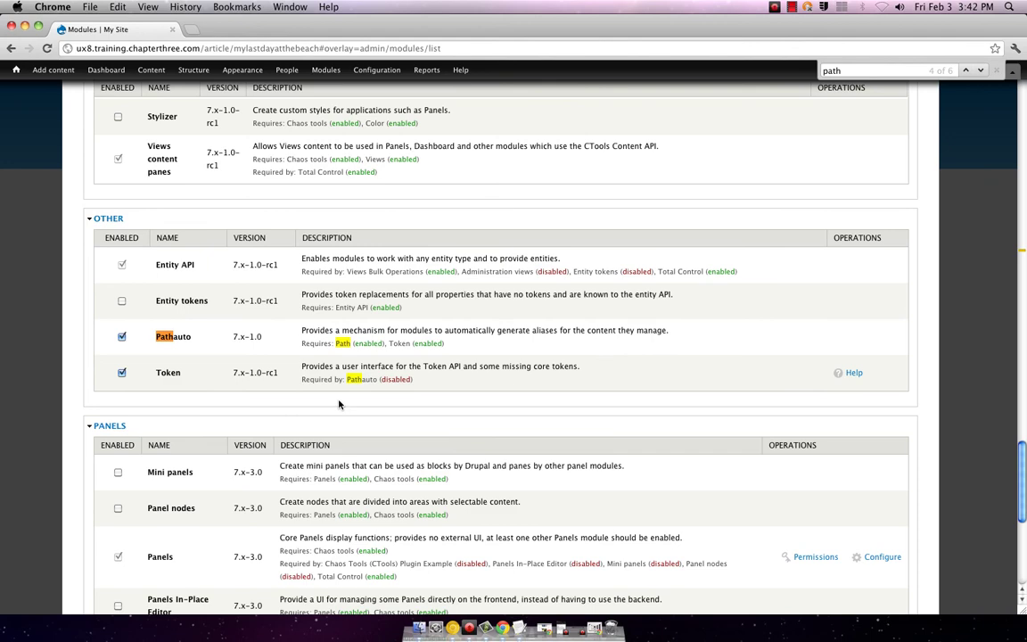
- Save the module configuration and check the confirmation message
scroll(338, 405, "down", 5)
scroll(339, 405, "up", 3)
scroll(338, 406, "down", 5)
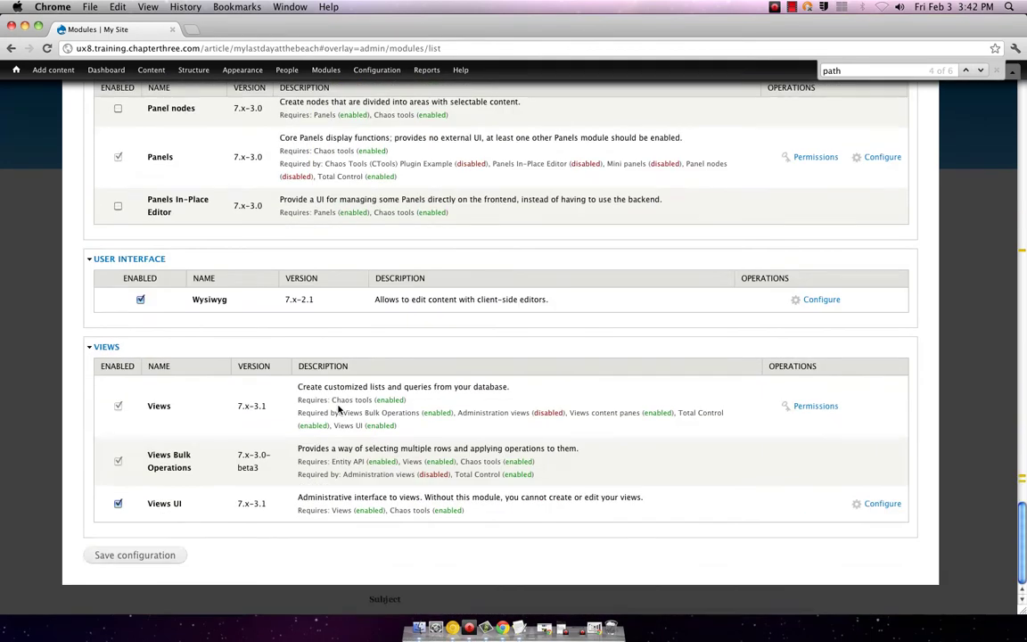
left_click(169, 556)
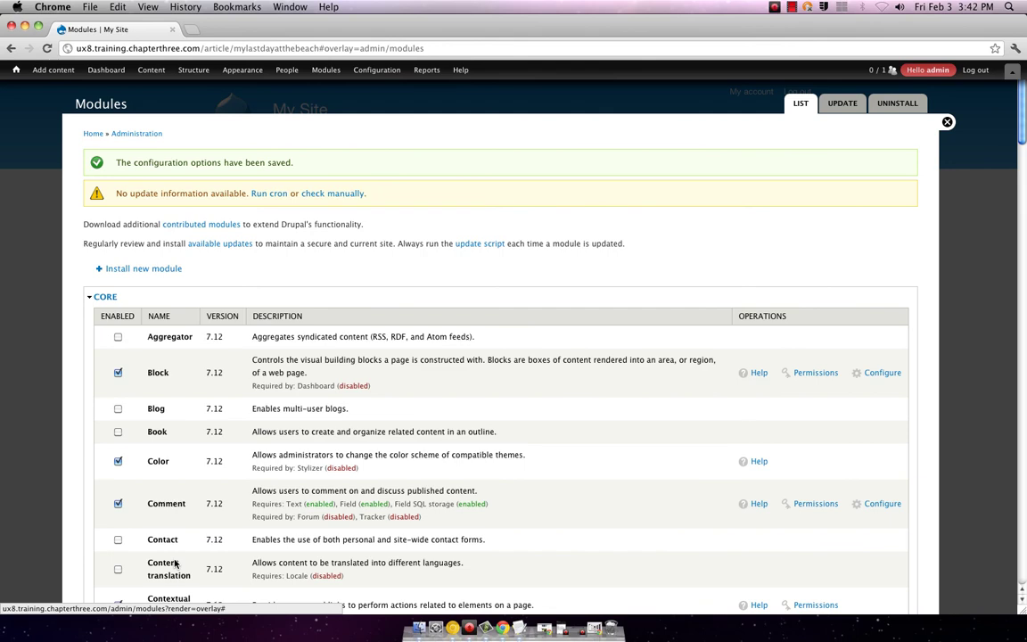
scroll(298, 532, "down", 4)
scroll(302, 530, "up", 4)
- Open the Article content type's edit page from Structure > Content types
mouse_move(127, 77)
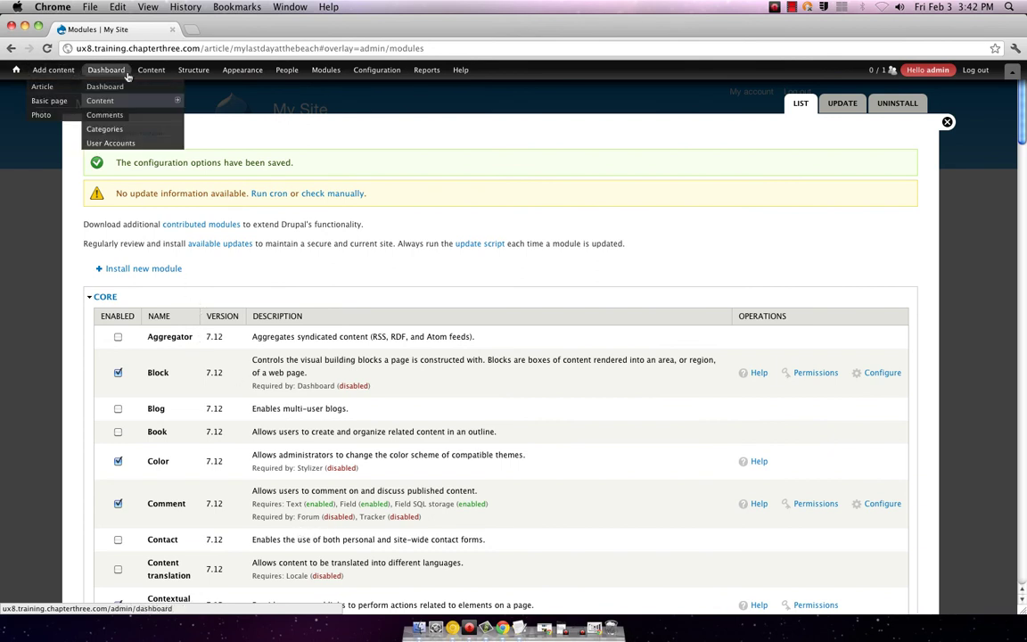
mouse_move(364, 71)
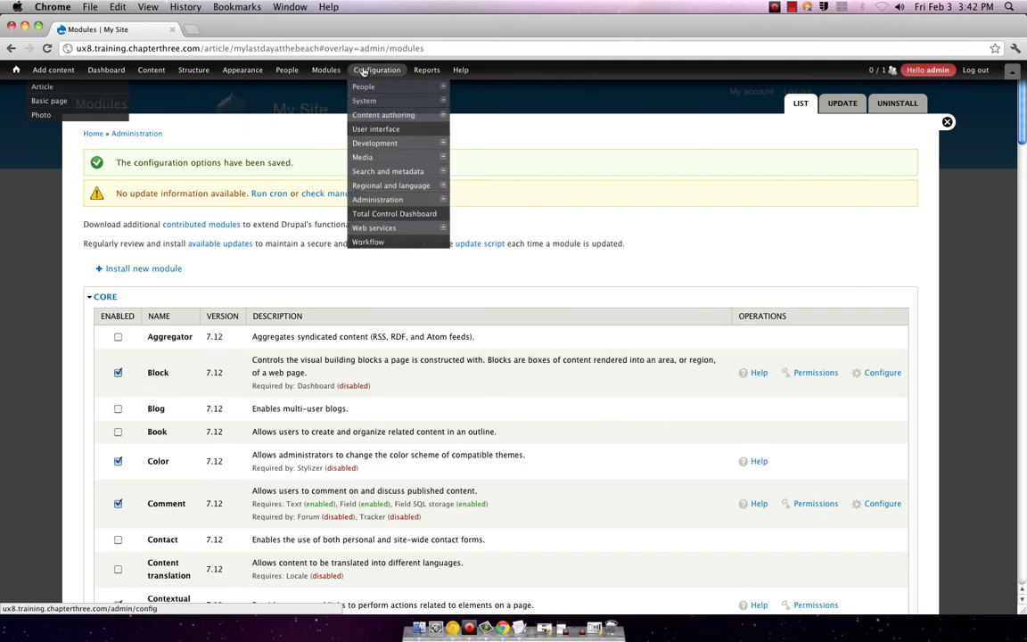
mouse_move(223, 71)
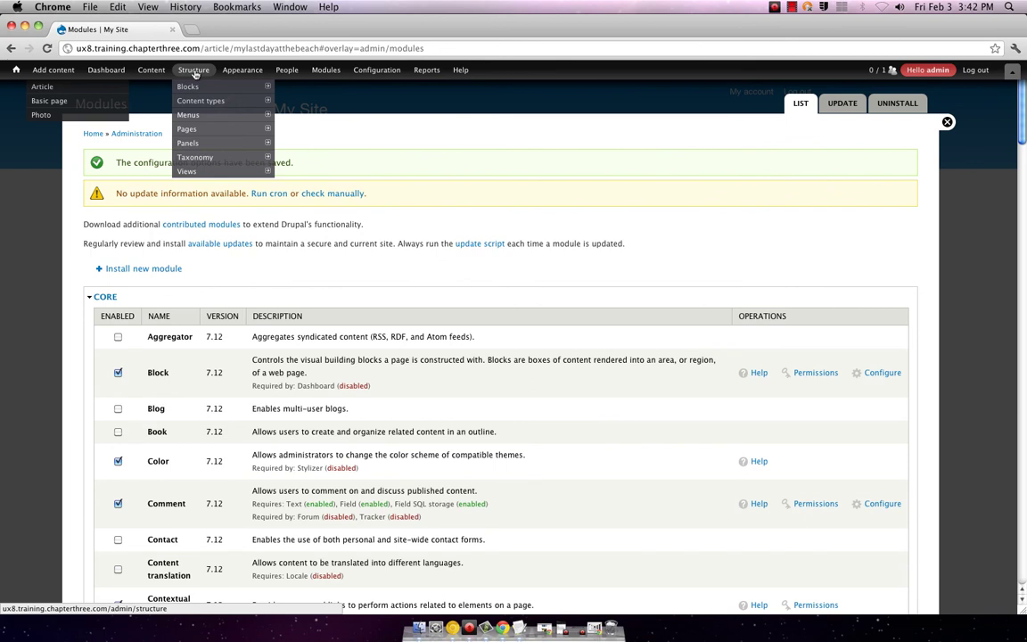
mouse_move(178, 121)
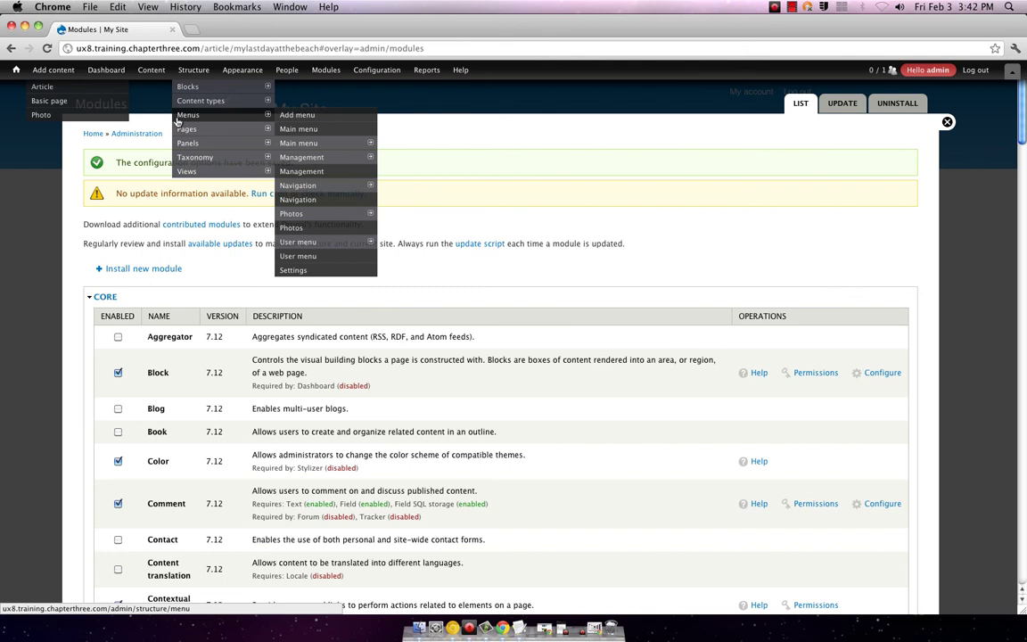
mouse_move(211, 109)
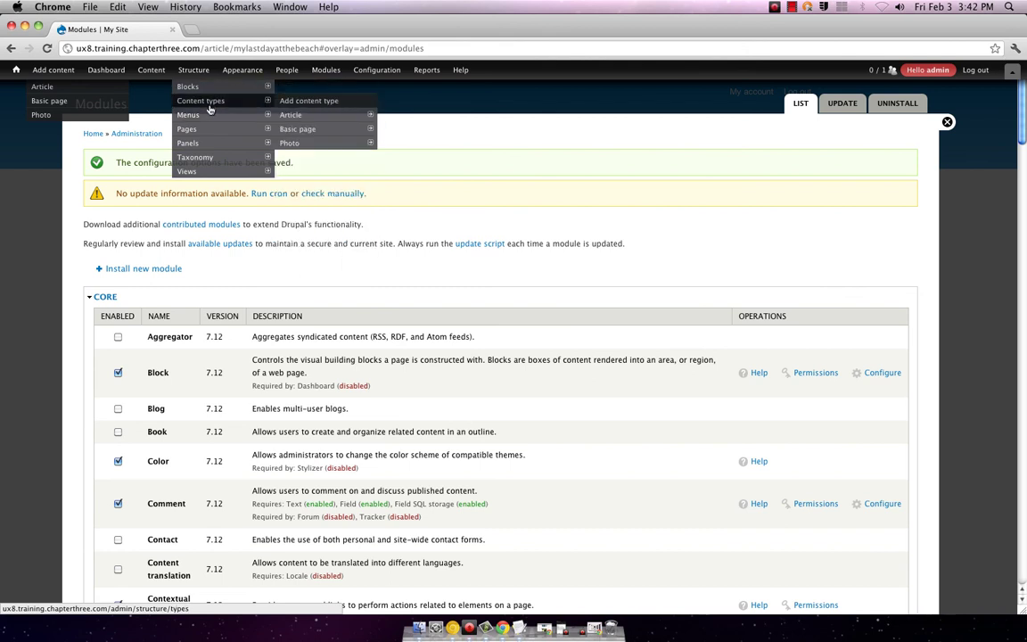
mouse_move(281, 114)
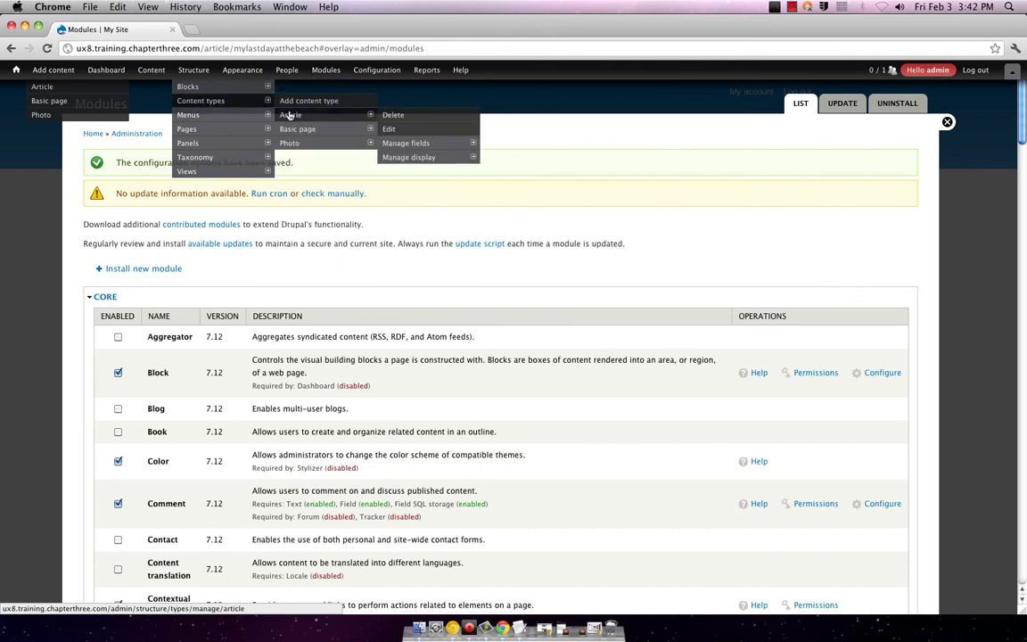
left_click(390, 130)
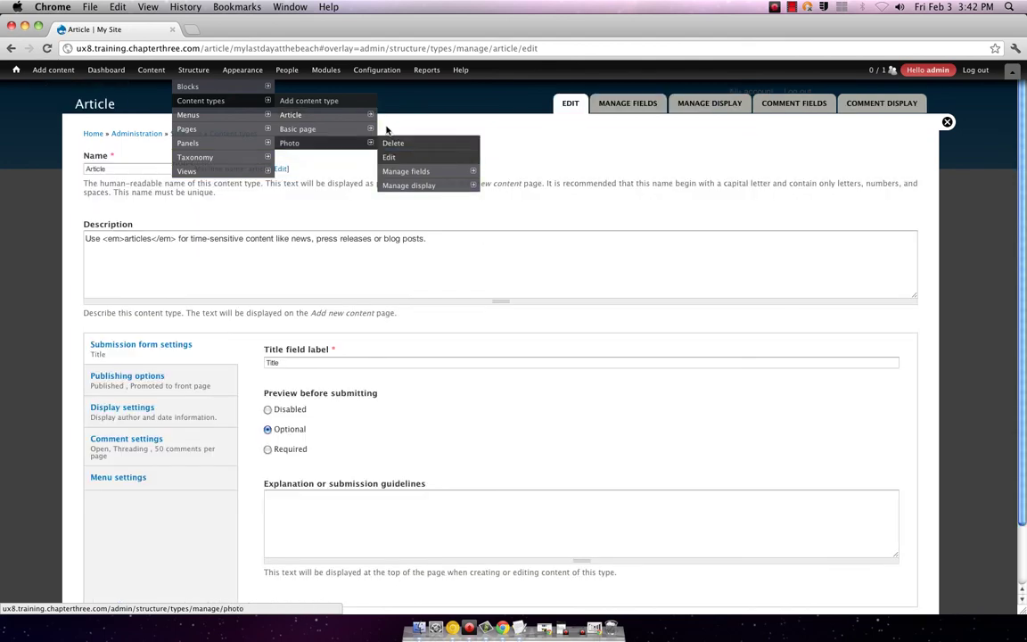
scroll(210, 357, "down", 2)
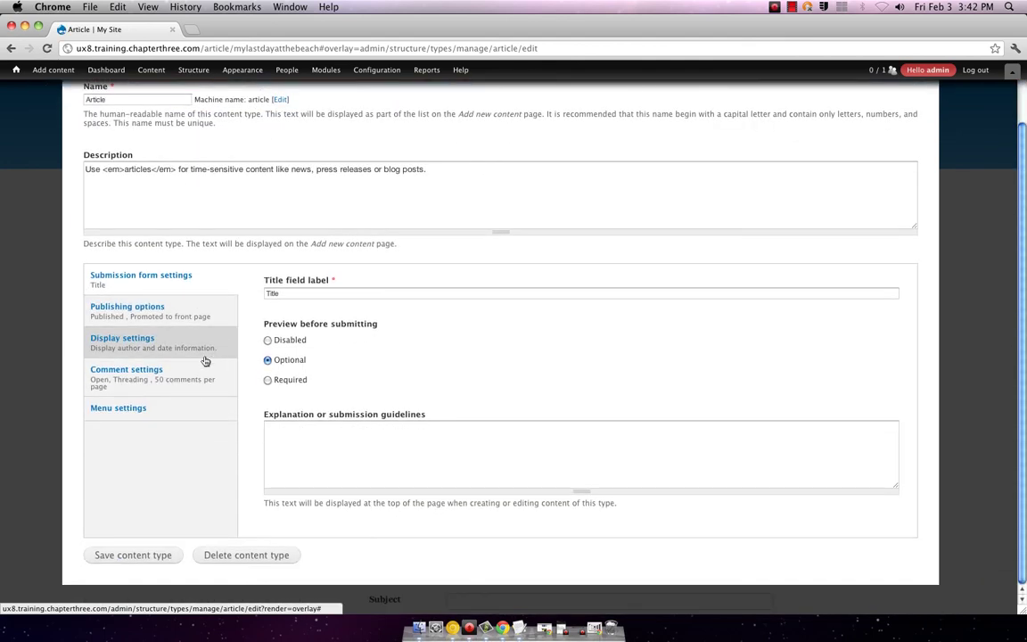
- Review the Article publishing, display, comment and menu settings, then list its fields
left_click(164, 319)
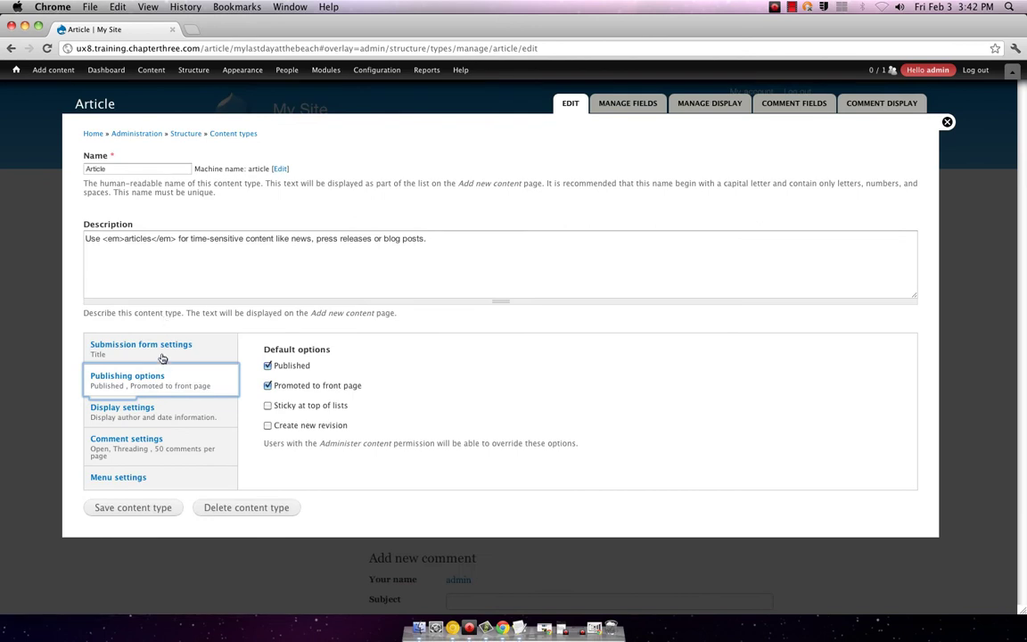
left_click(150, 409)
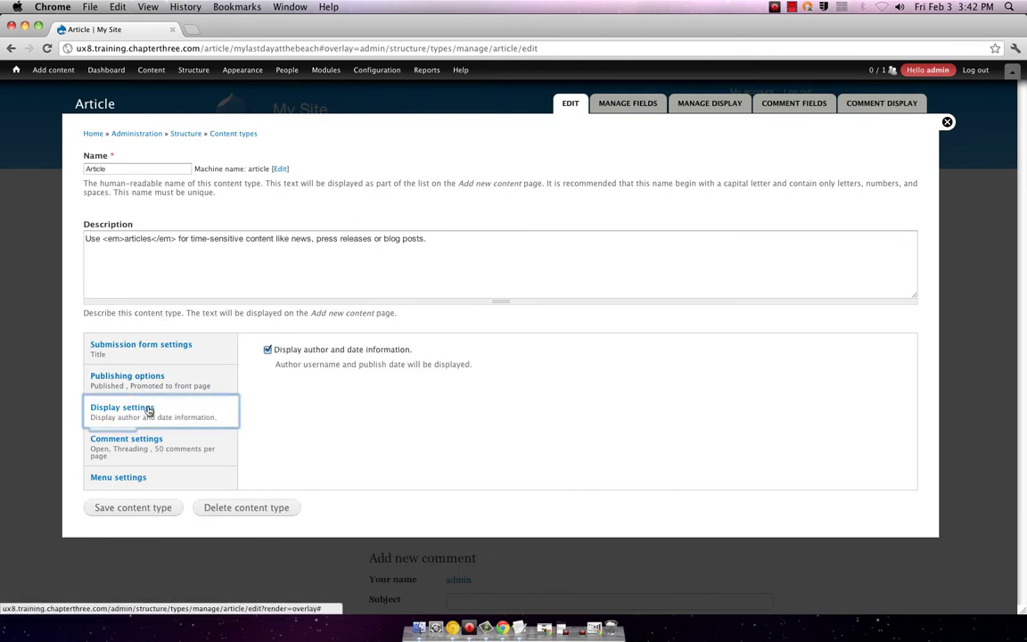
left_click(138, 444)
left_click(139, 479)
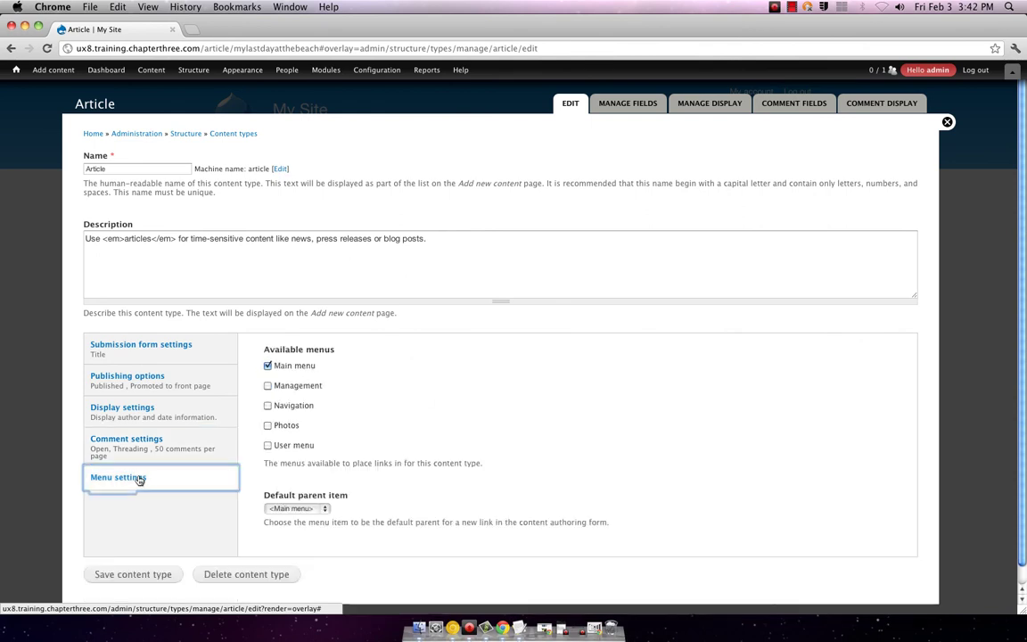
scroll(152, 475, "down", 1)
scroll(534, 171, "up", 1)
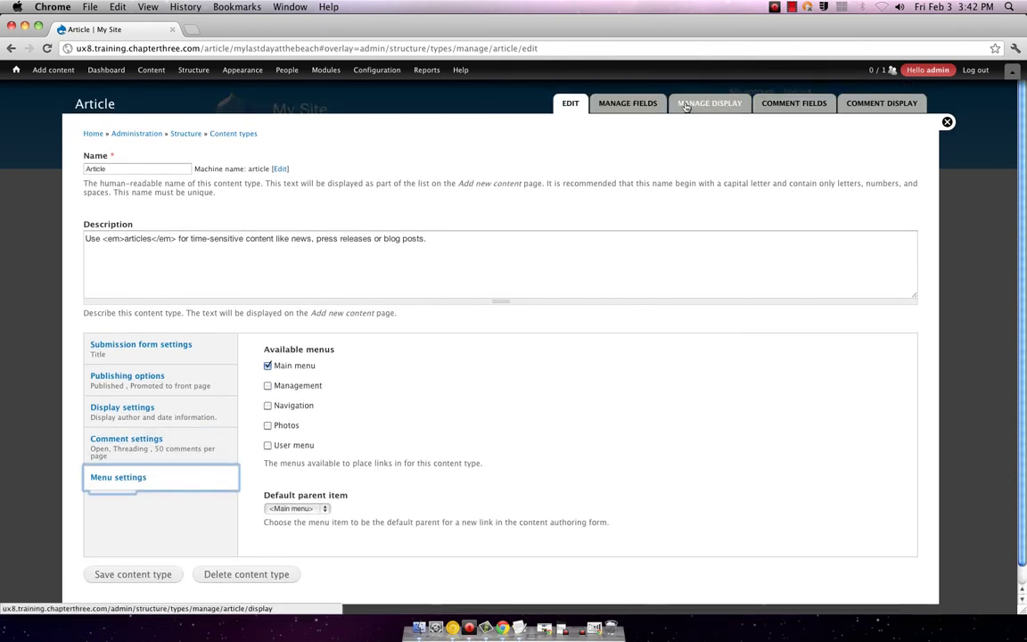
left_click(628, 105)
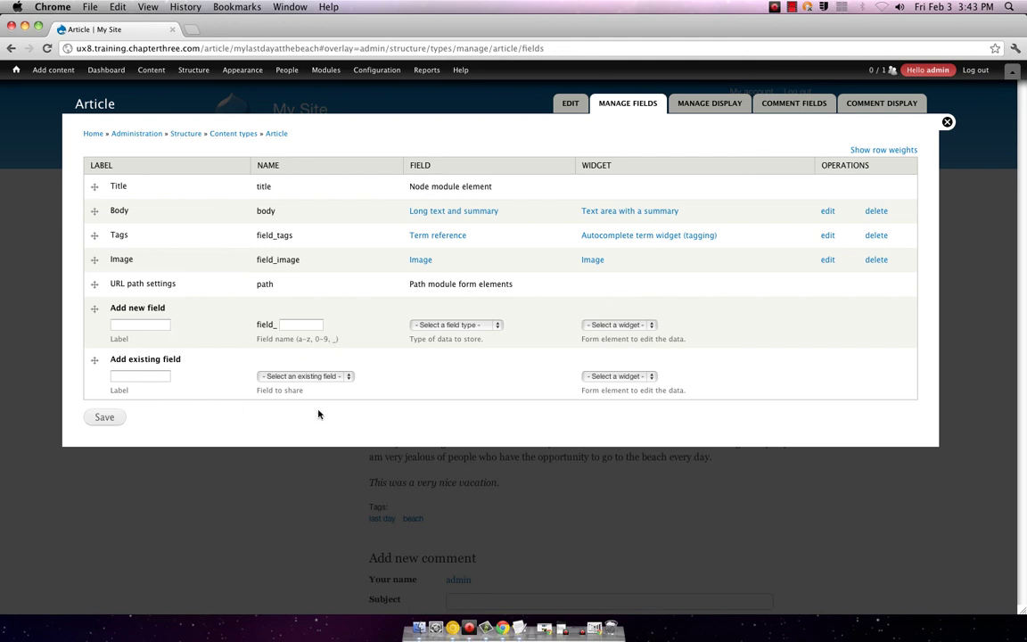
- Point out the URL path settings field, supplied by the Path module, among Article's fields
left_click(94, 284)
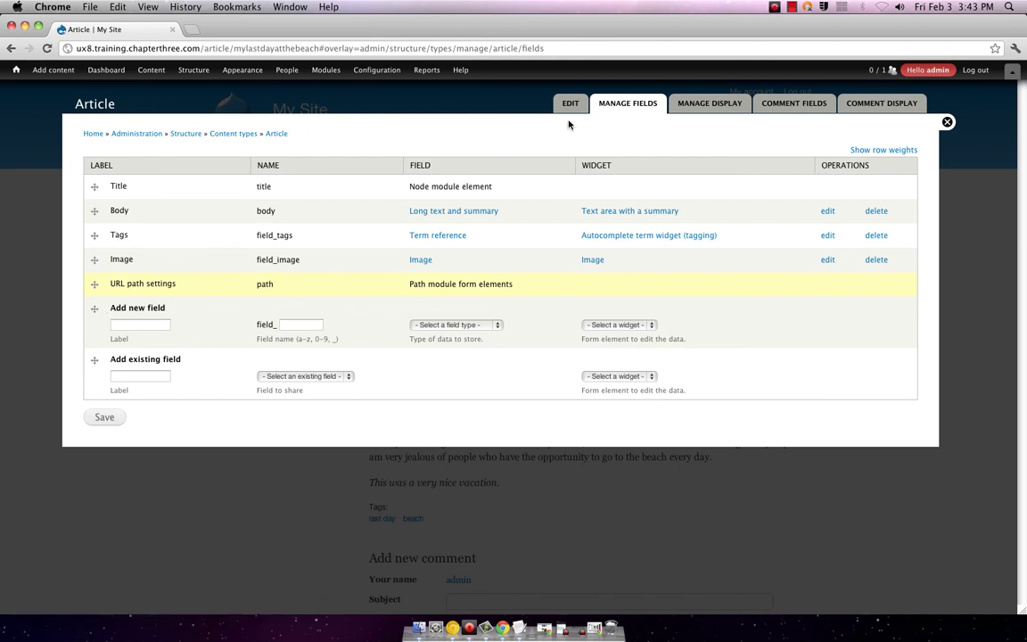
- Show Article's display: Image at large style, Body in Default format, Tags as links
left_click(708, 104)
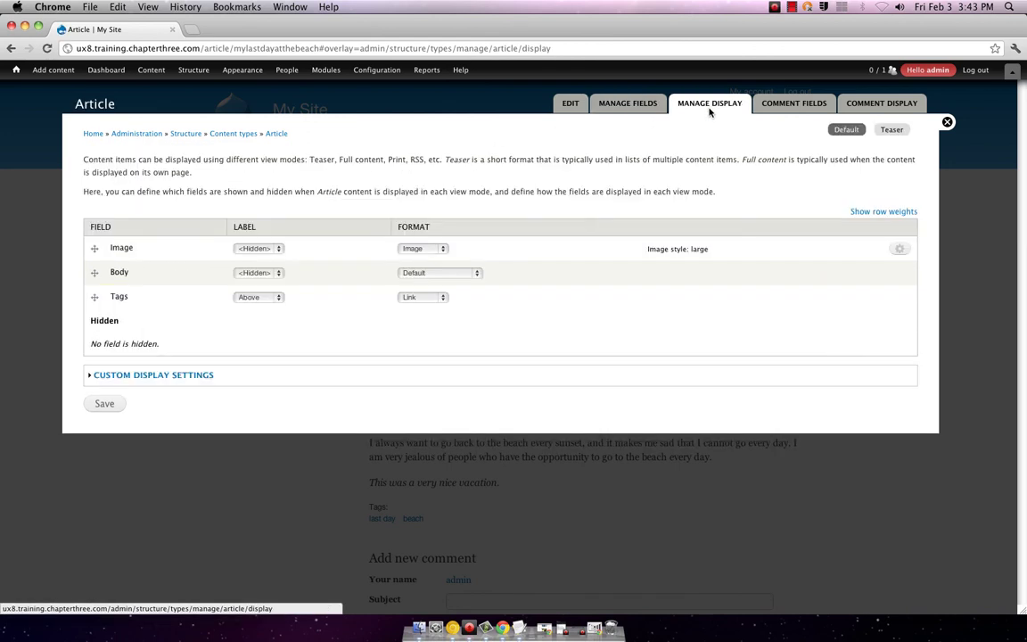
mouse_move(366, 75)
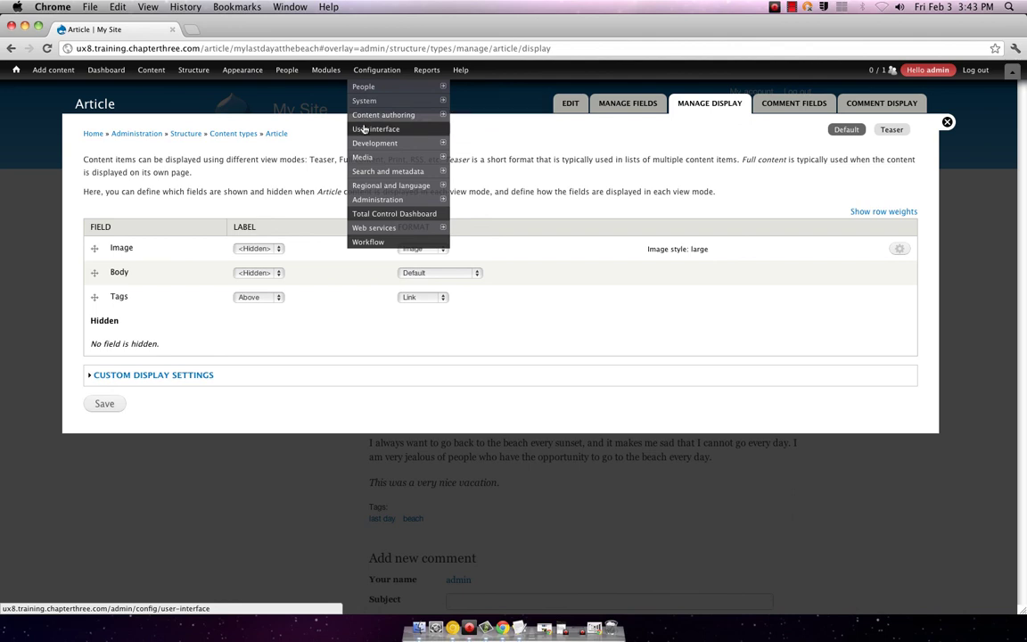
mouse_move(372, 102)
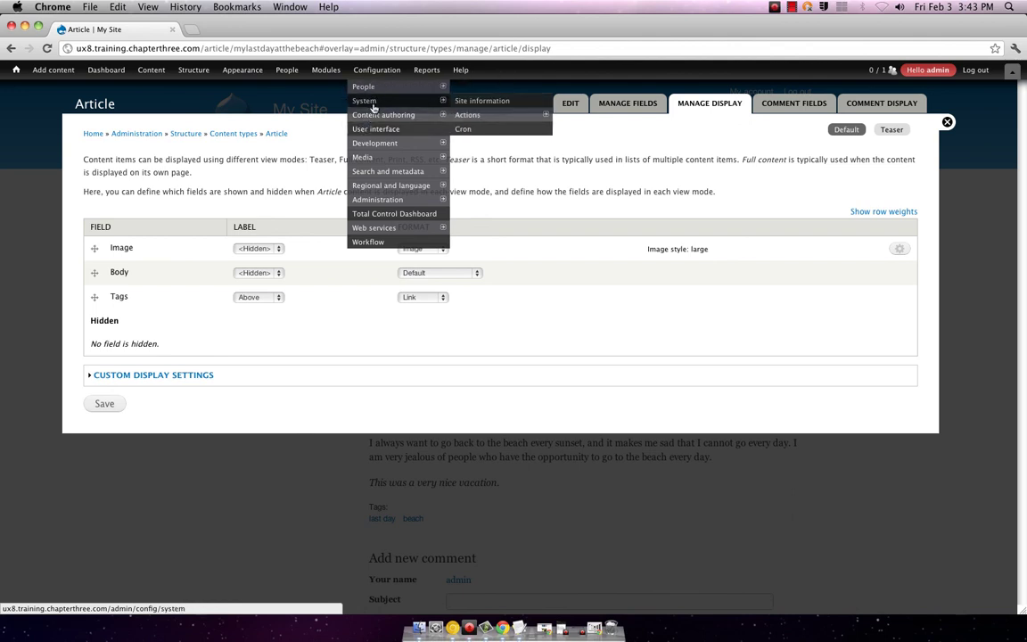
- Open the URL aliases list, showing article/mylastdayatthebeach for node/8
mouse_move(371, 145)
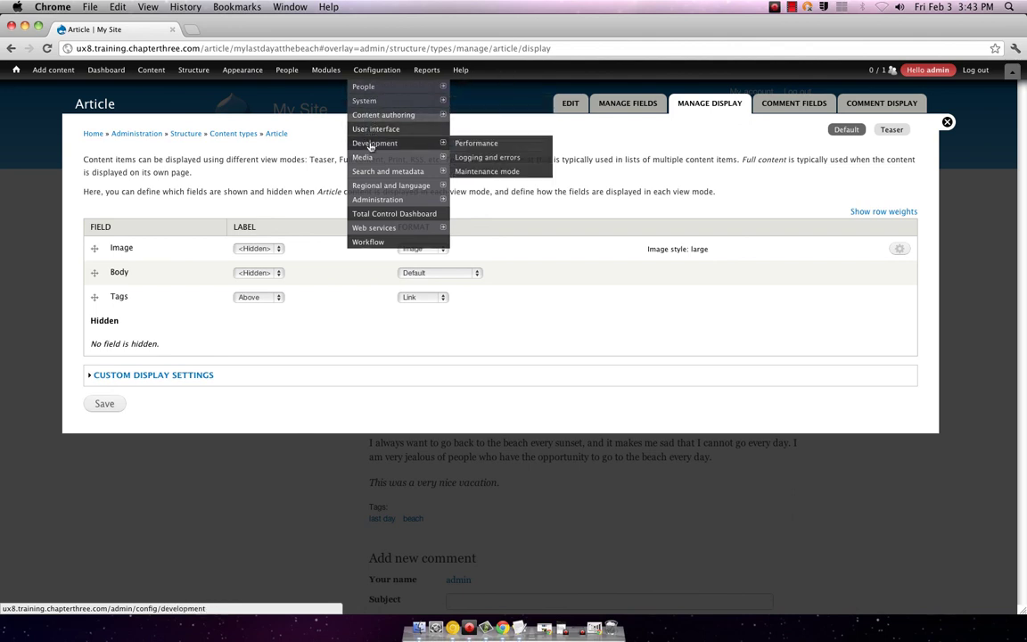
mouse_move(371, 172)
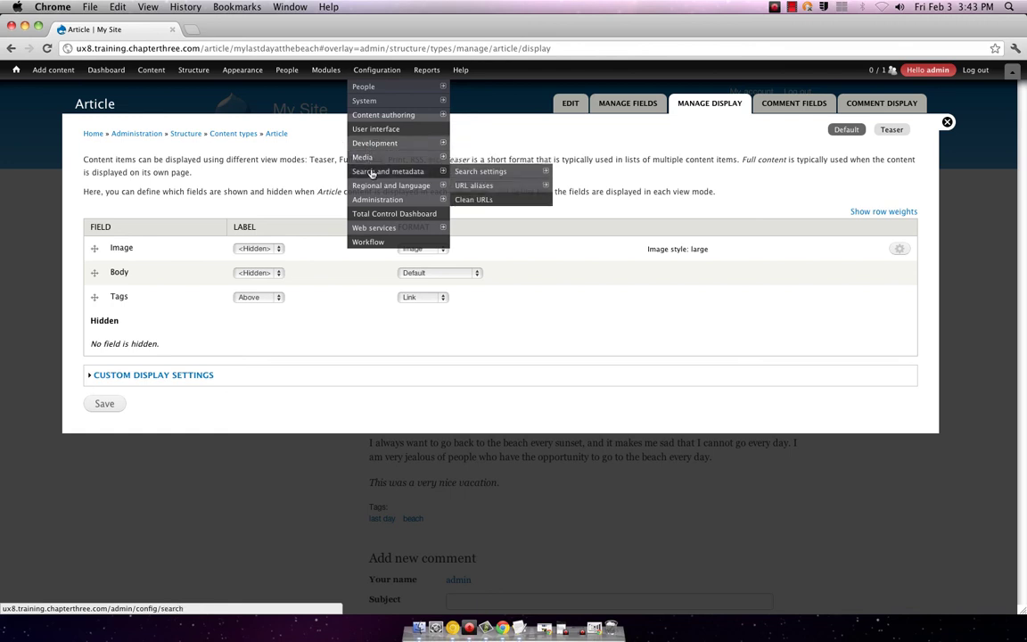
mouse_move(469, 183)
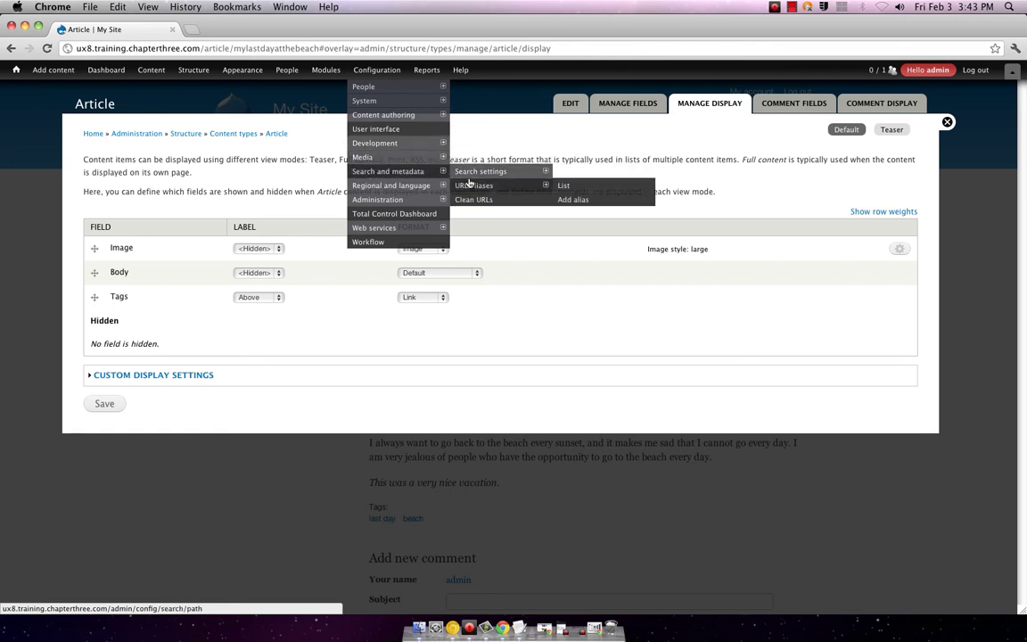
left_click(563, 185)
- Open the Article content type's Manage fields list via Structure > Content types
mouse_move(407, 182)
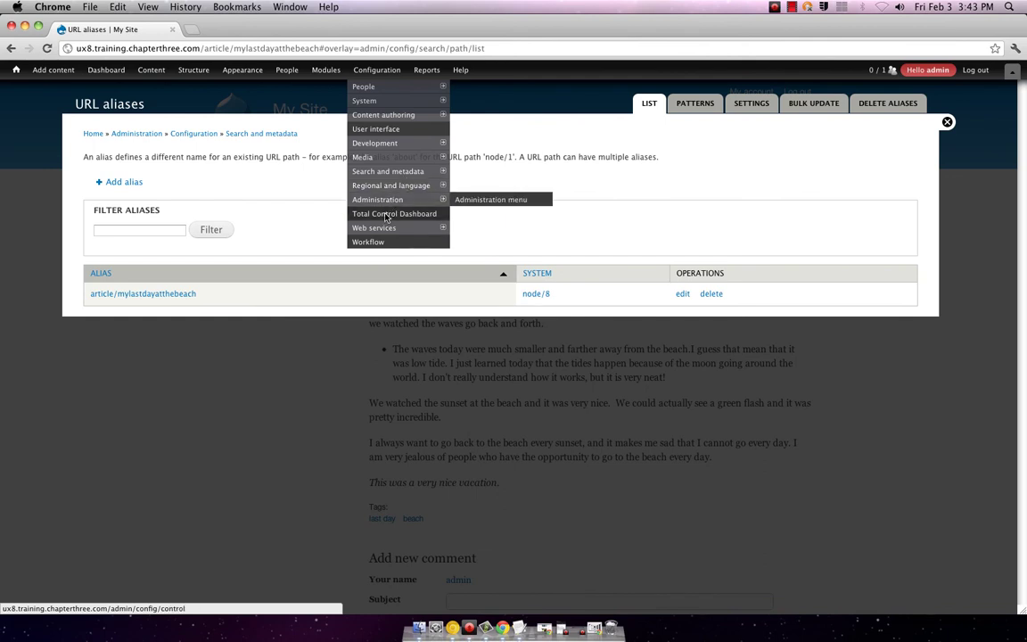
mouse_move(238, 77)
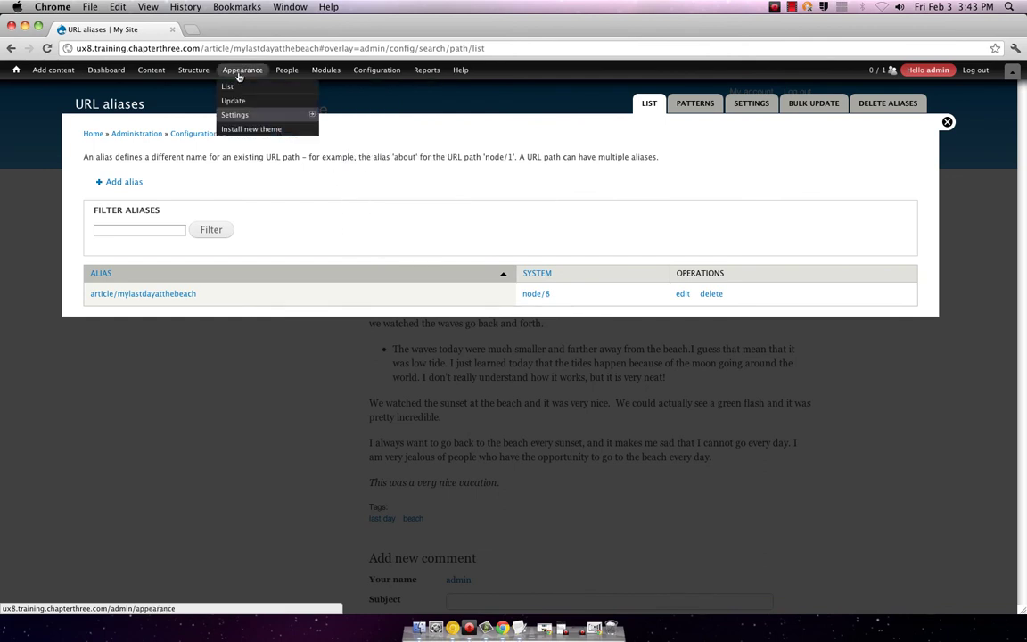
mouse_move(195, 74)
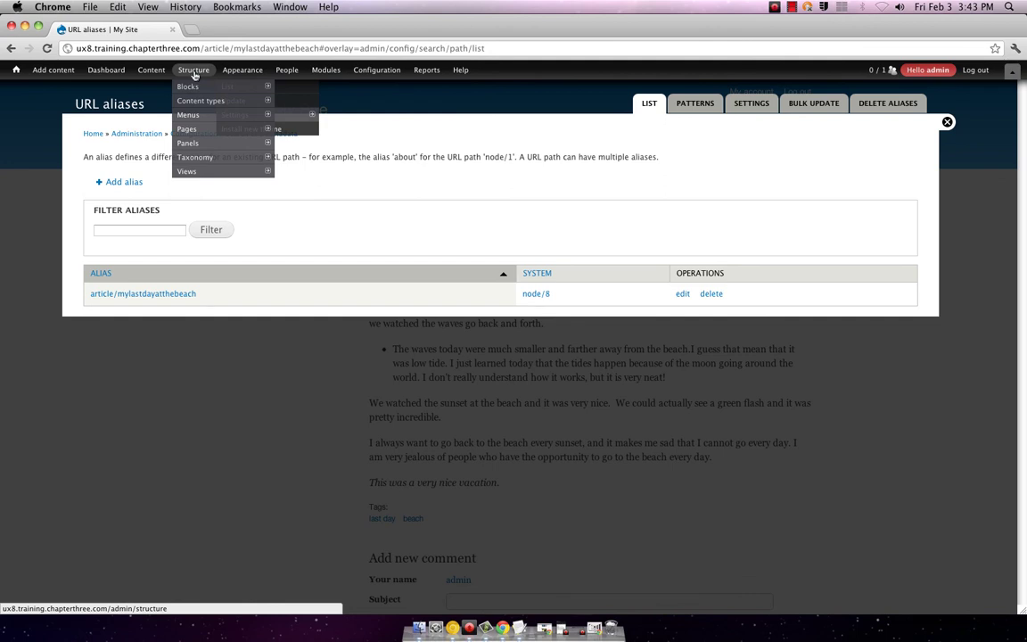
mouse_move(190, 118)
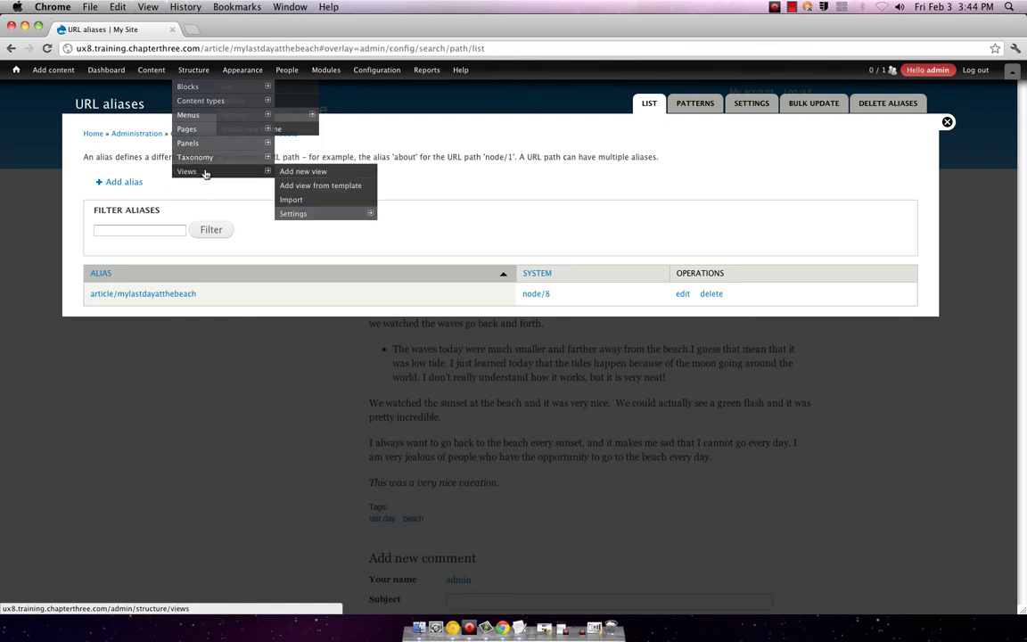
mouse_move(208, 92)
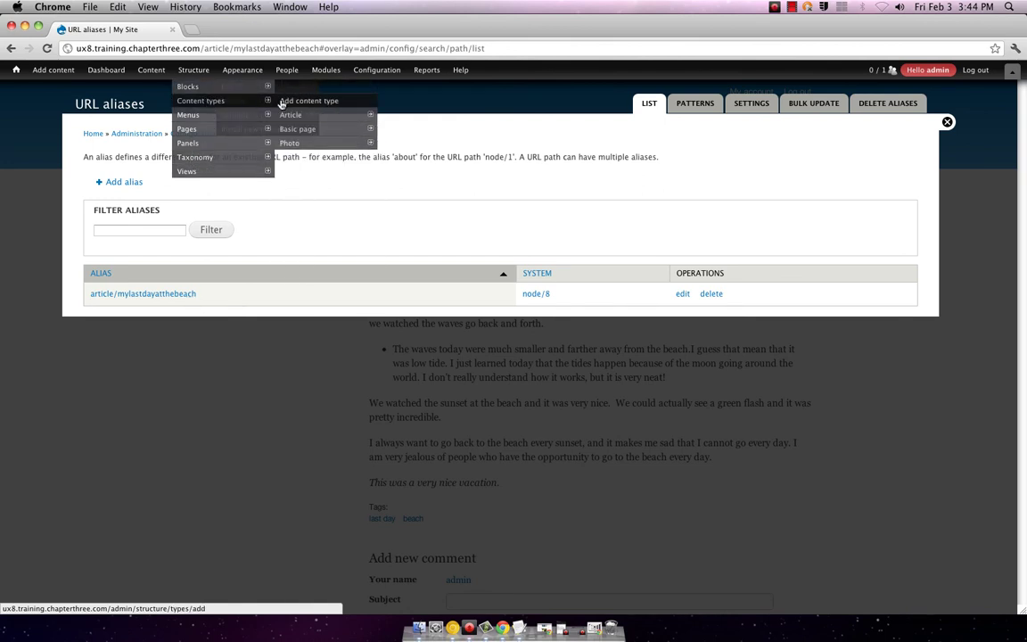
mouse_move(312, 114)
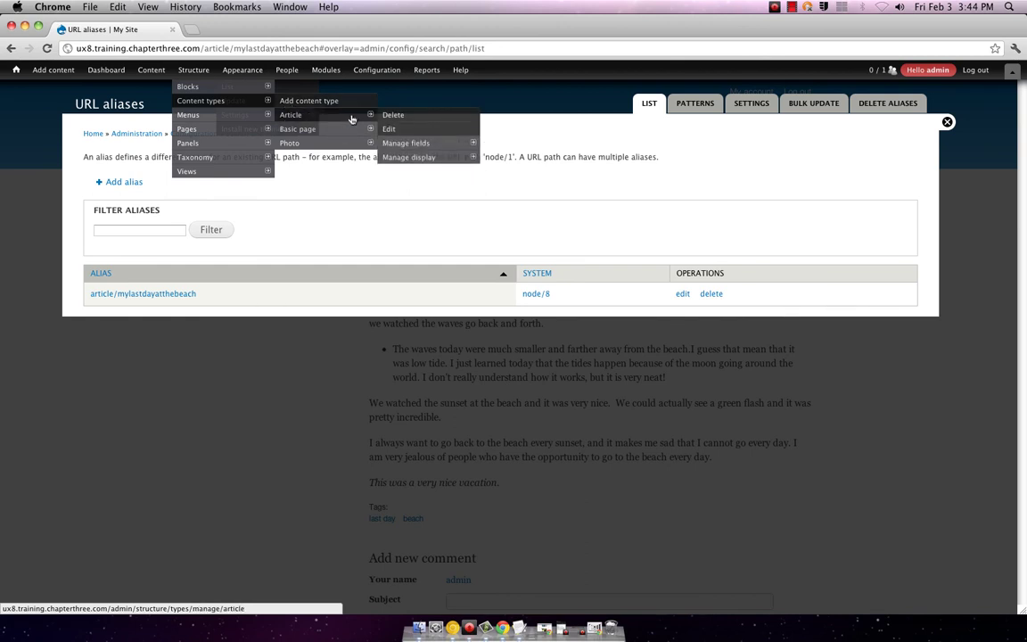
mouse_move(355, 143)
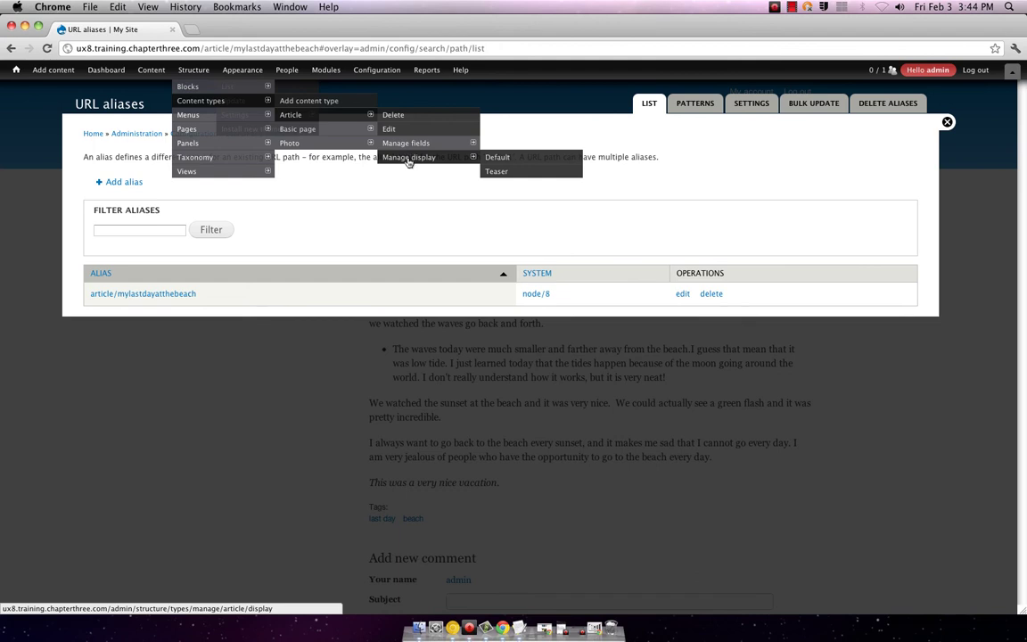
mouse_move(408, 147)
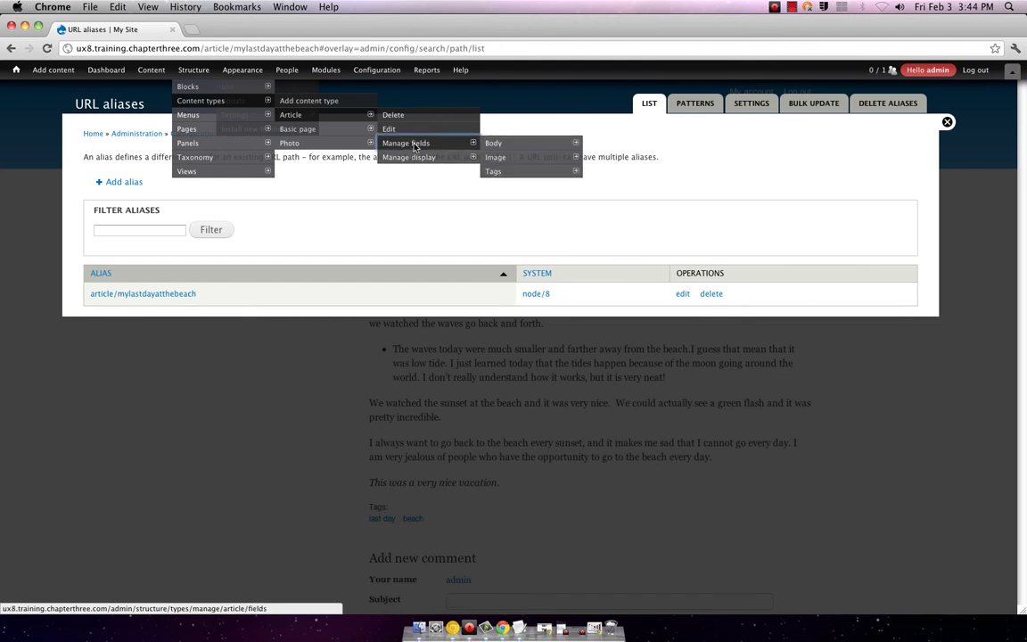
left_click(414, 149)
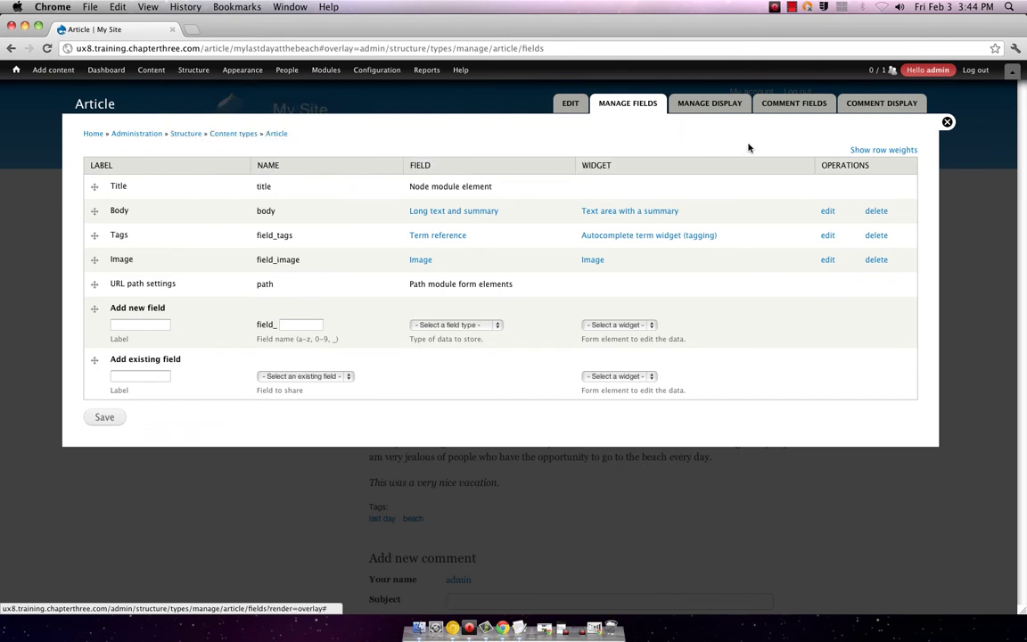
- Show Article's Manage display page with Custom Display Settings expanded, only Teaser checked
left_click(709, 105)
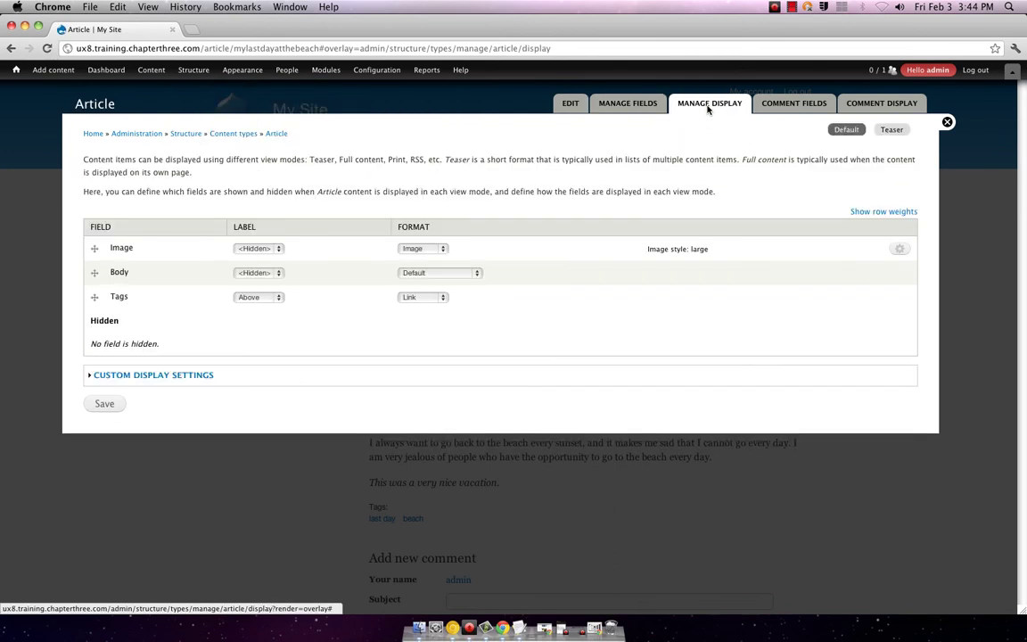
mouse_move(62, 71)
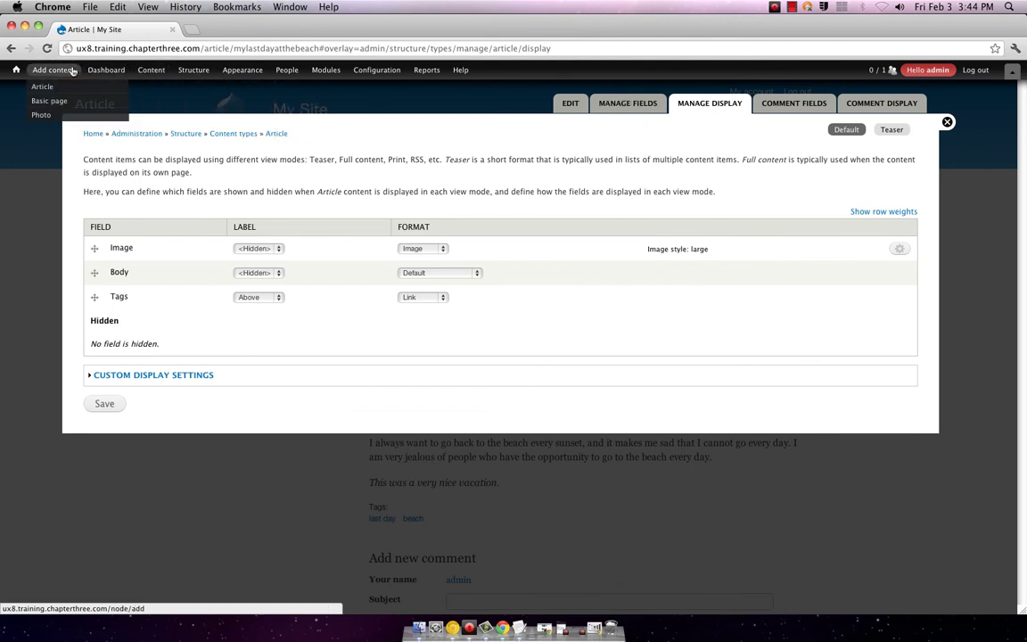
mouse_move(107, 72)
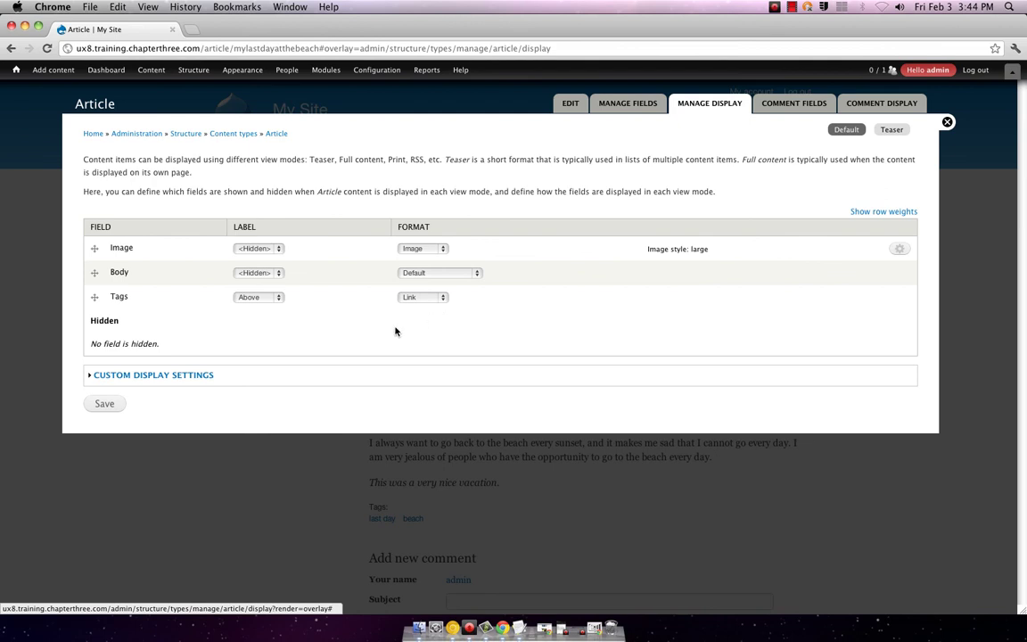
left_click(195, 374)
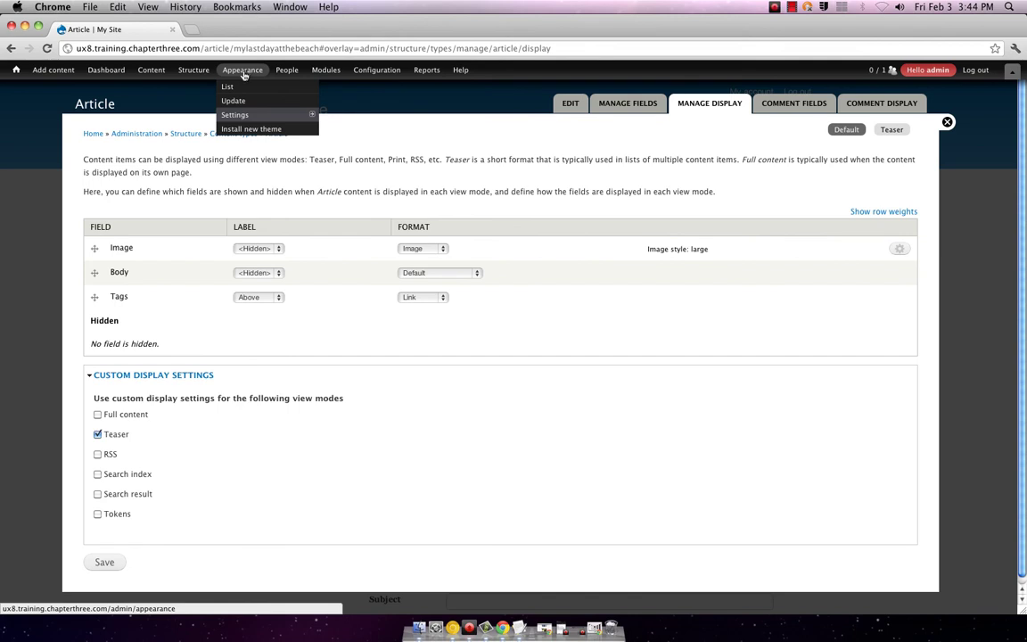
mouse_move(234, 116)
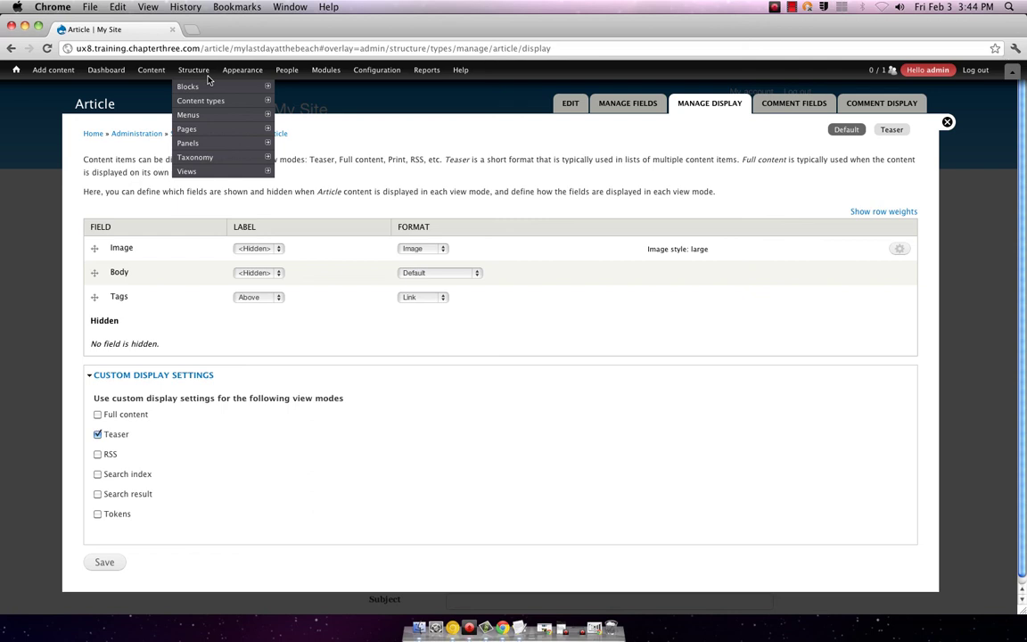
mouse_move(370, 79)
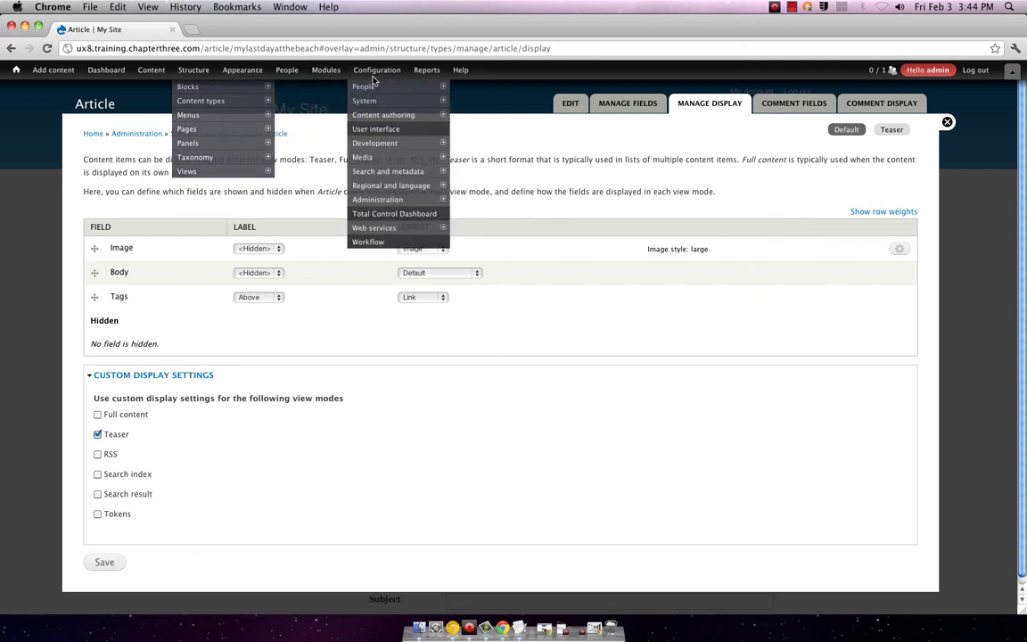
mouse_move(372, 231)
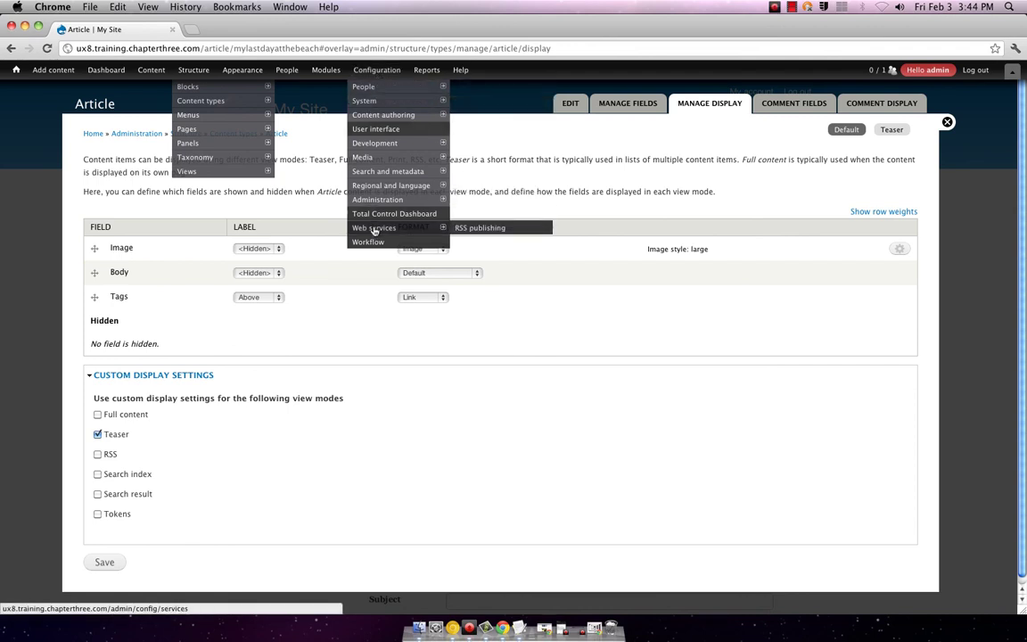
mouse_move(375, 204)
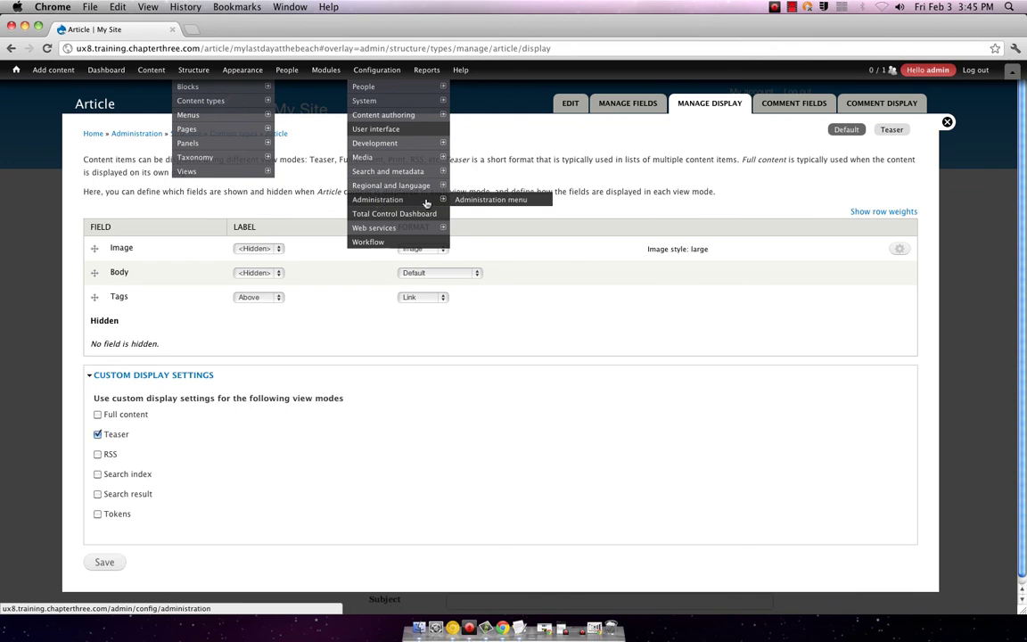
- Return to the URL aliases list showing the article/mylastdayatthebeach alias for node/8
left_click(460, 201)
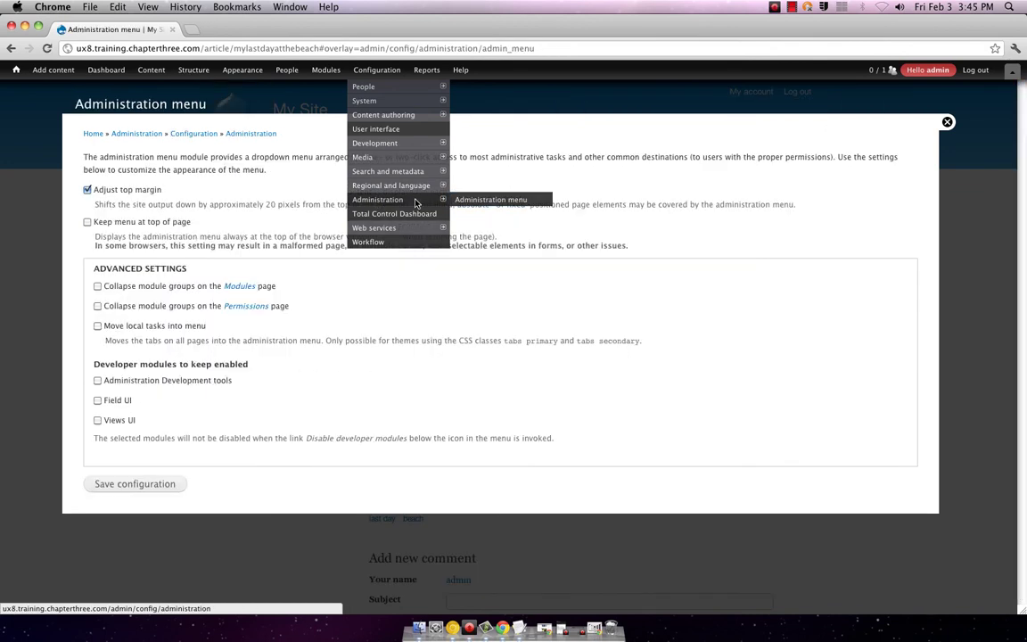
mouse_move(400, 183)
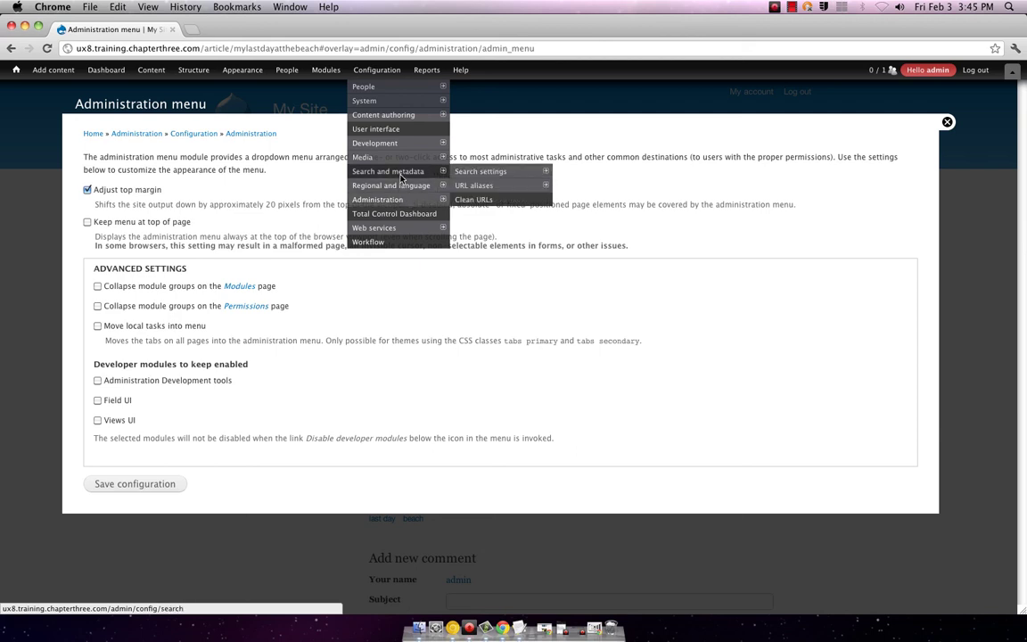
left_click(462, 187)
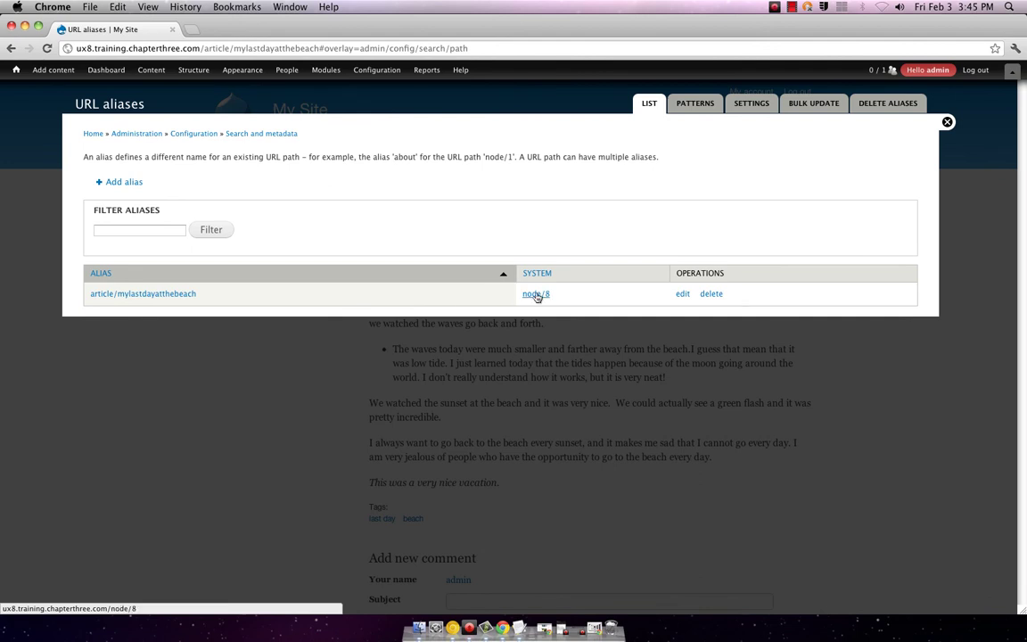
- Re-save the article/mylastdayatthebeach alias unchanged, then start a new alias with Add alias
left_click(683, 294)
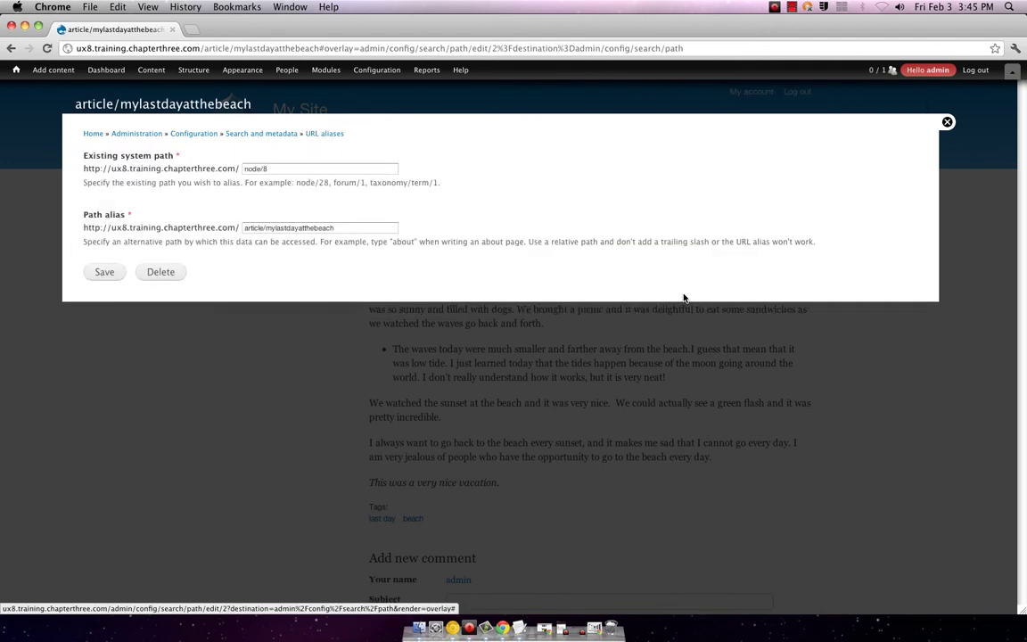
left_click(102, 272)
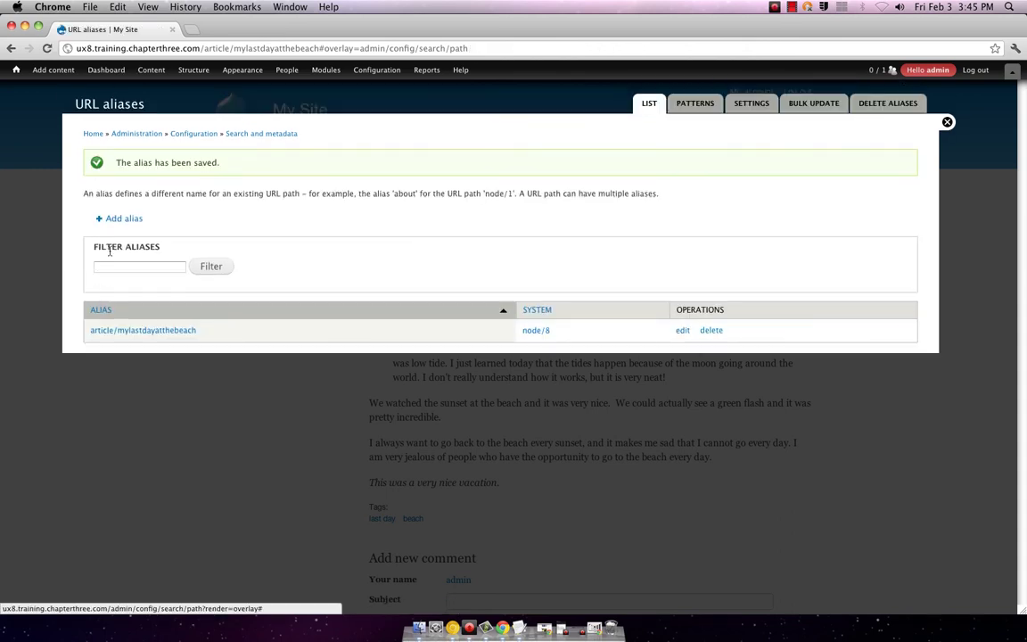
left_click(109, 217)
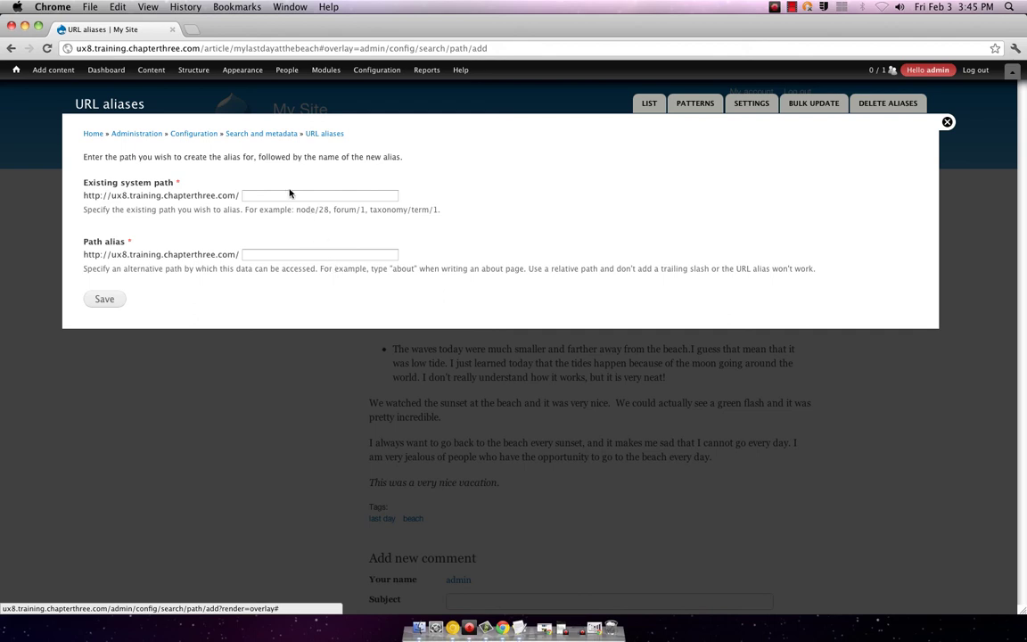
- Submit the empty alias form, open Delete aliases, and bring Procaster forward
left_click(105, 298)
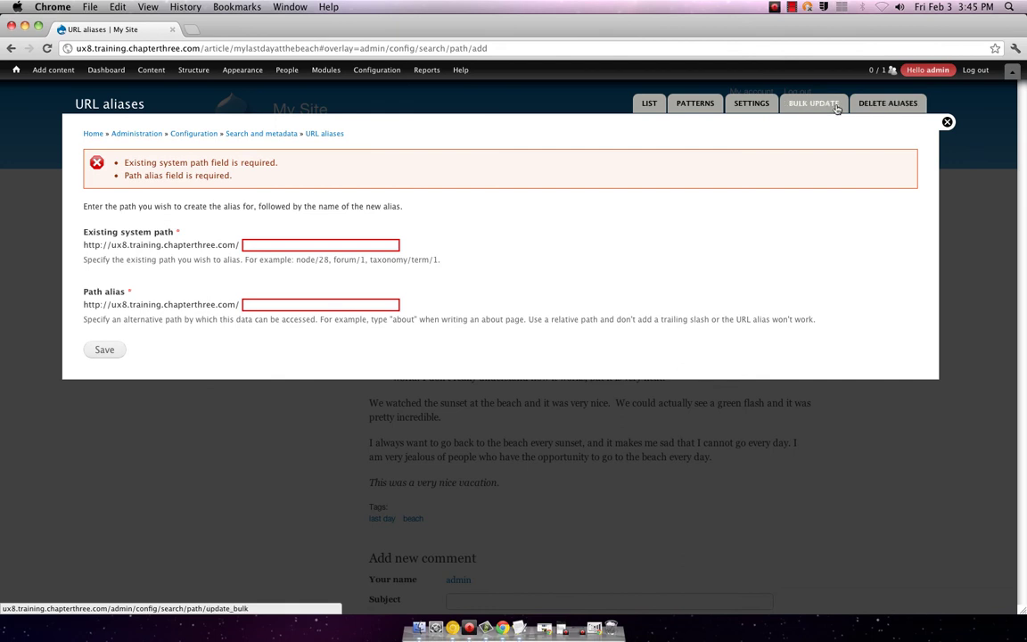
left_click(905, 109)
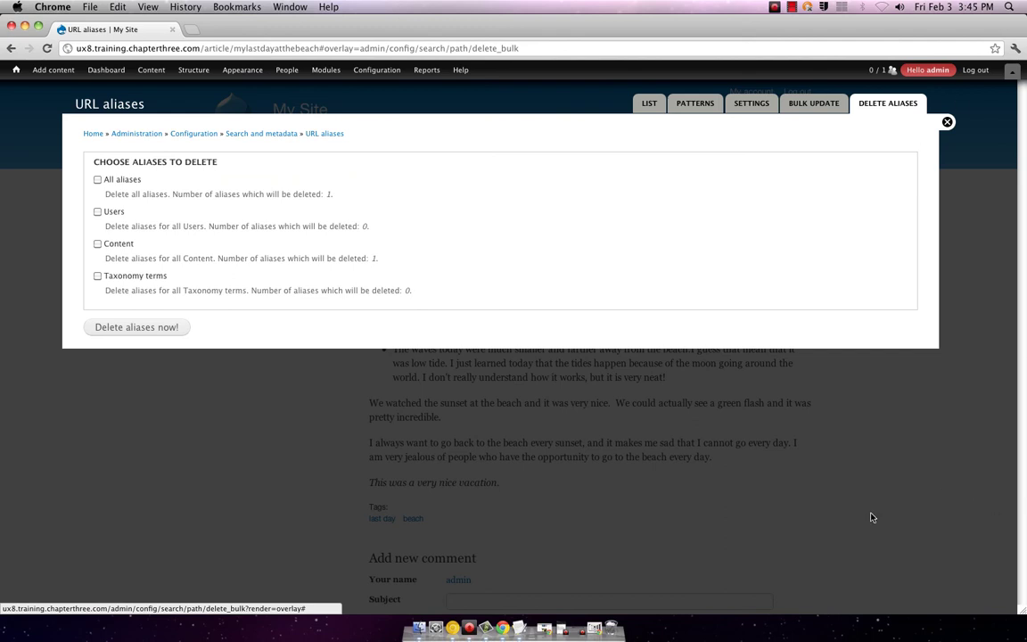
left_click(581, 632)
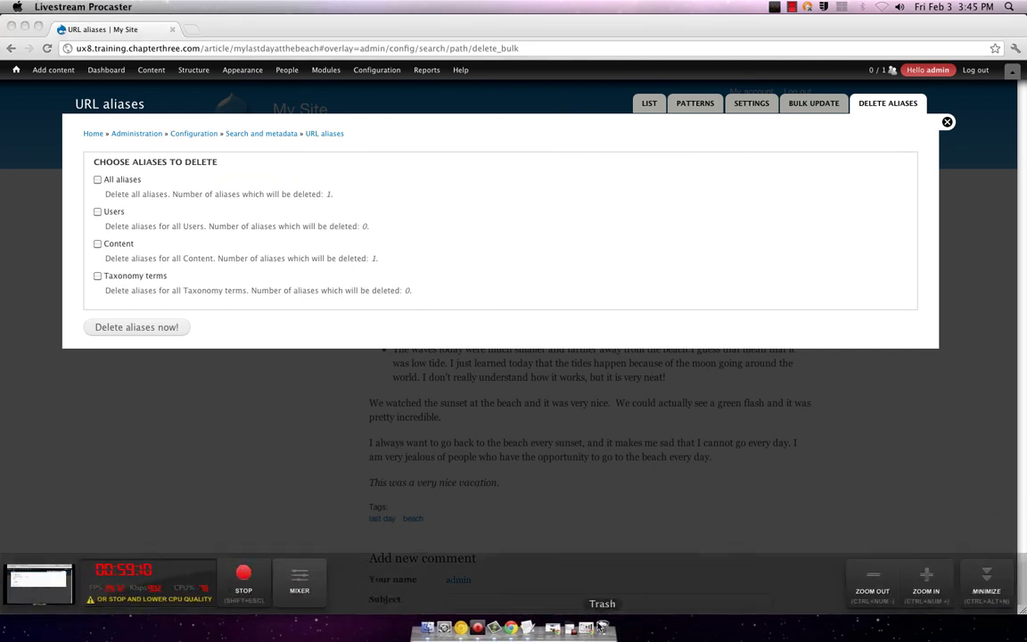
- Stop the Procaster recording, save it as user-7, and minimise the Procaster window
left_click(248, 584)
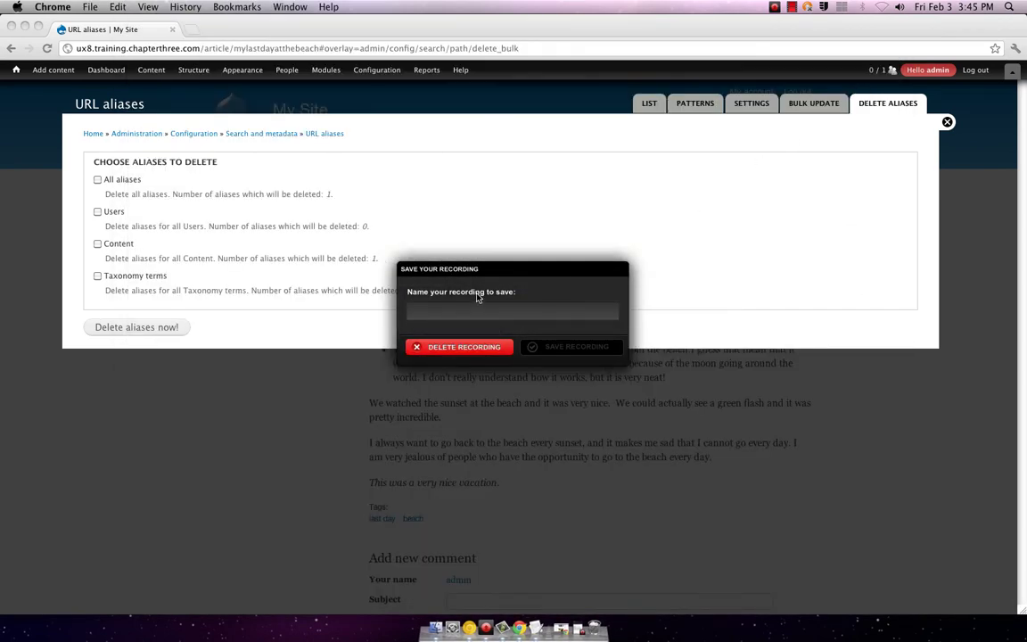
left_click(467, 309)
type("user-7")
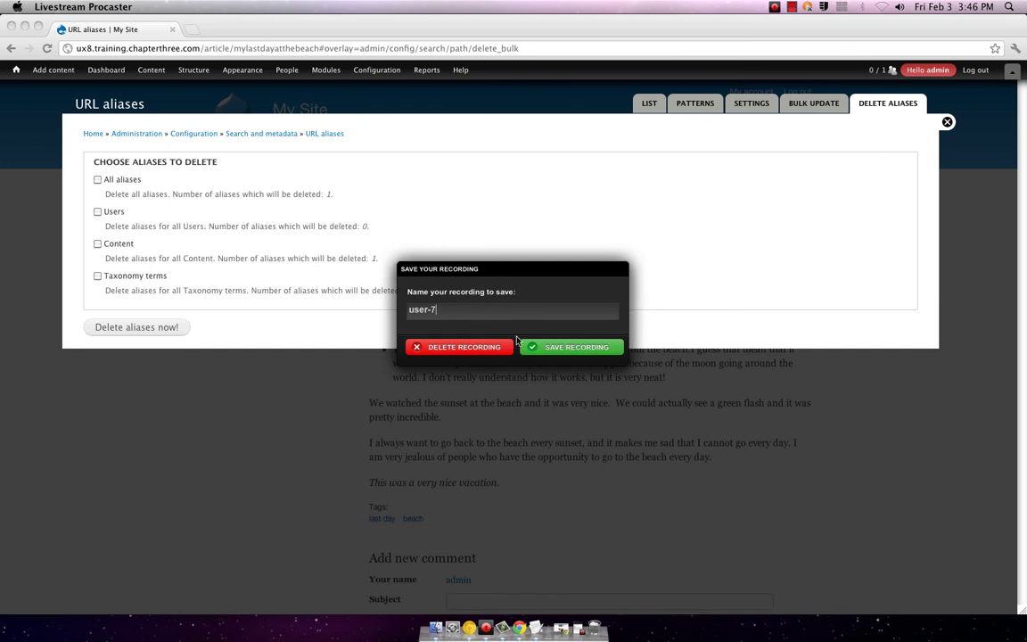
key("Return")
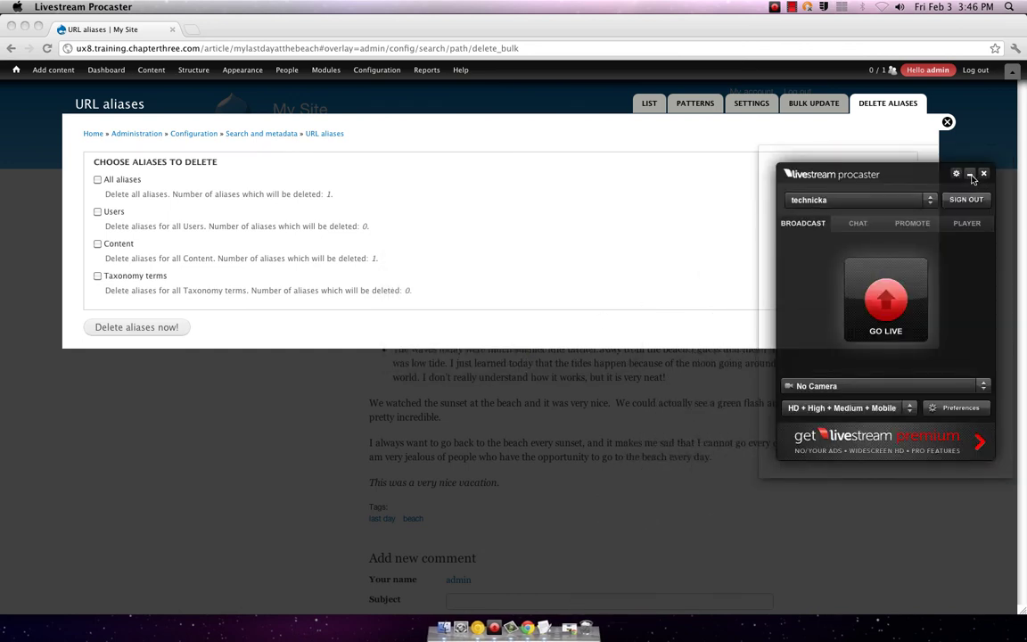
left_click(970, 175)
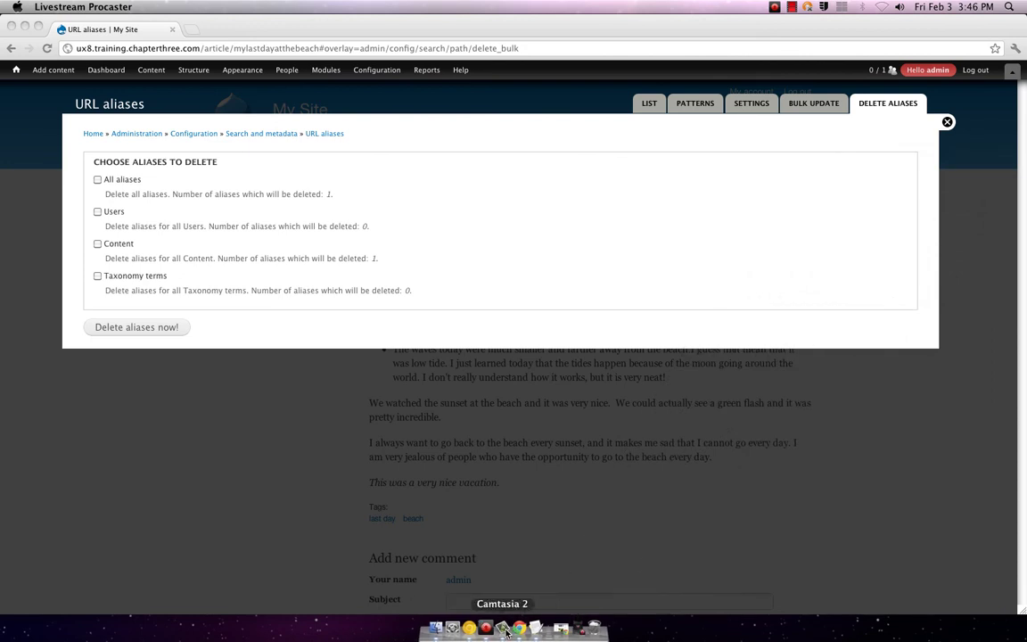
left_click(807, 6)
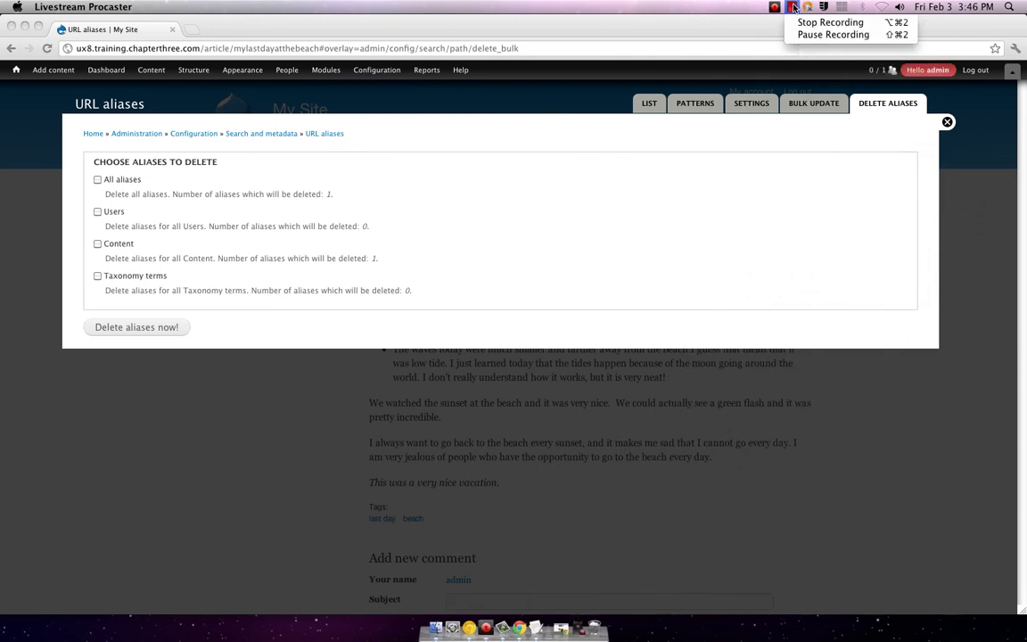